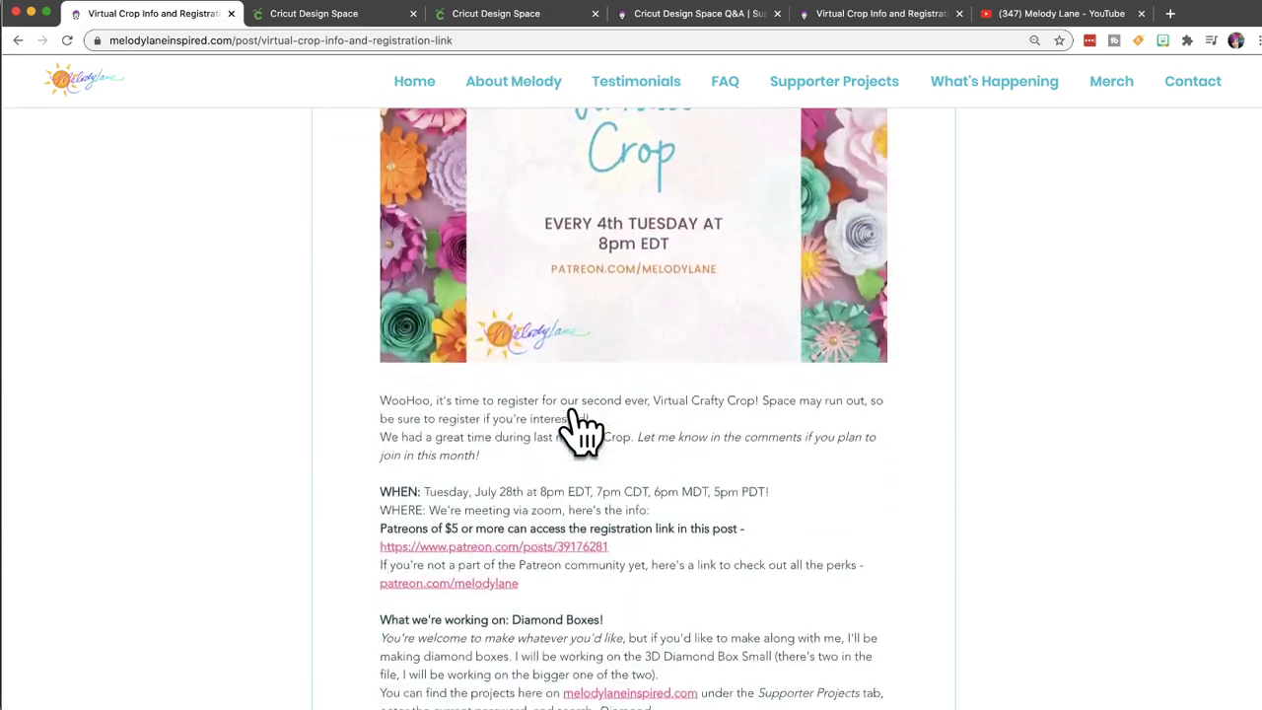
# Step: Review the virtual crop blog post's date, registration links and Diamond Boxes project details
pyautogui.scroll(8, 582, 429)
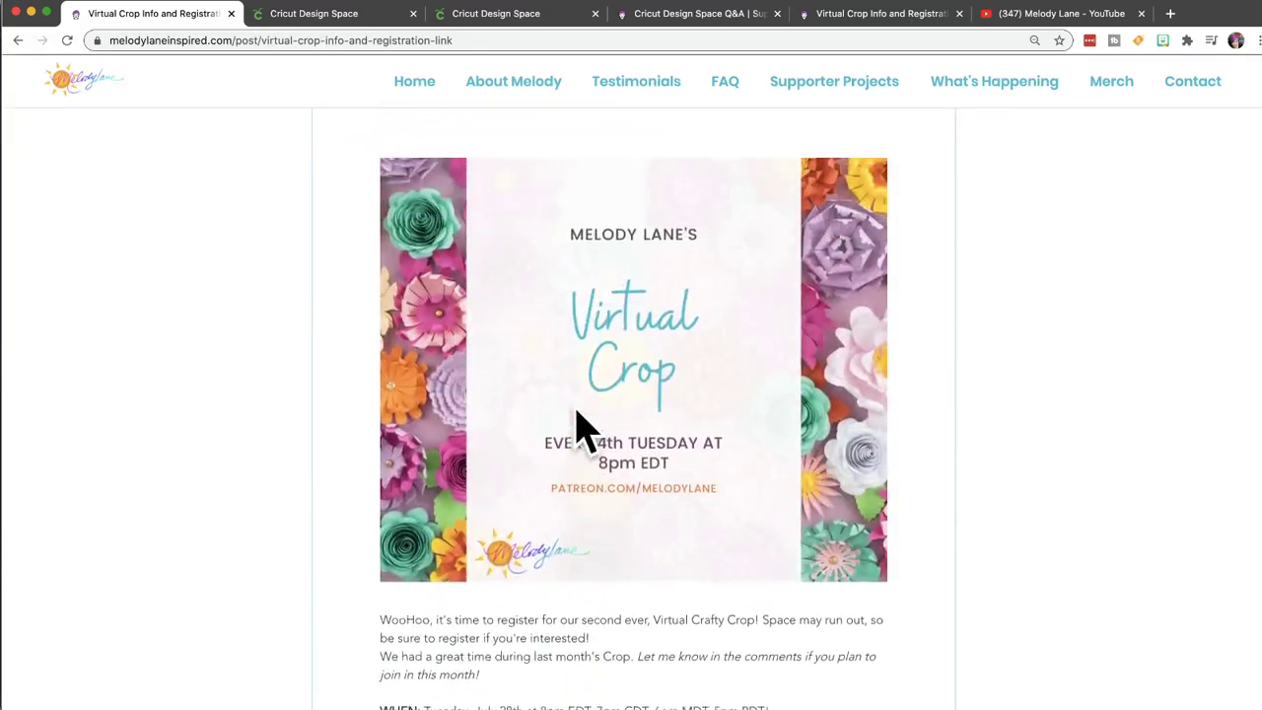
pyautogui.scroll(-5, 577, 422)
pyautogui.scroll(1, 575, 404)
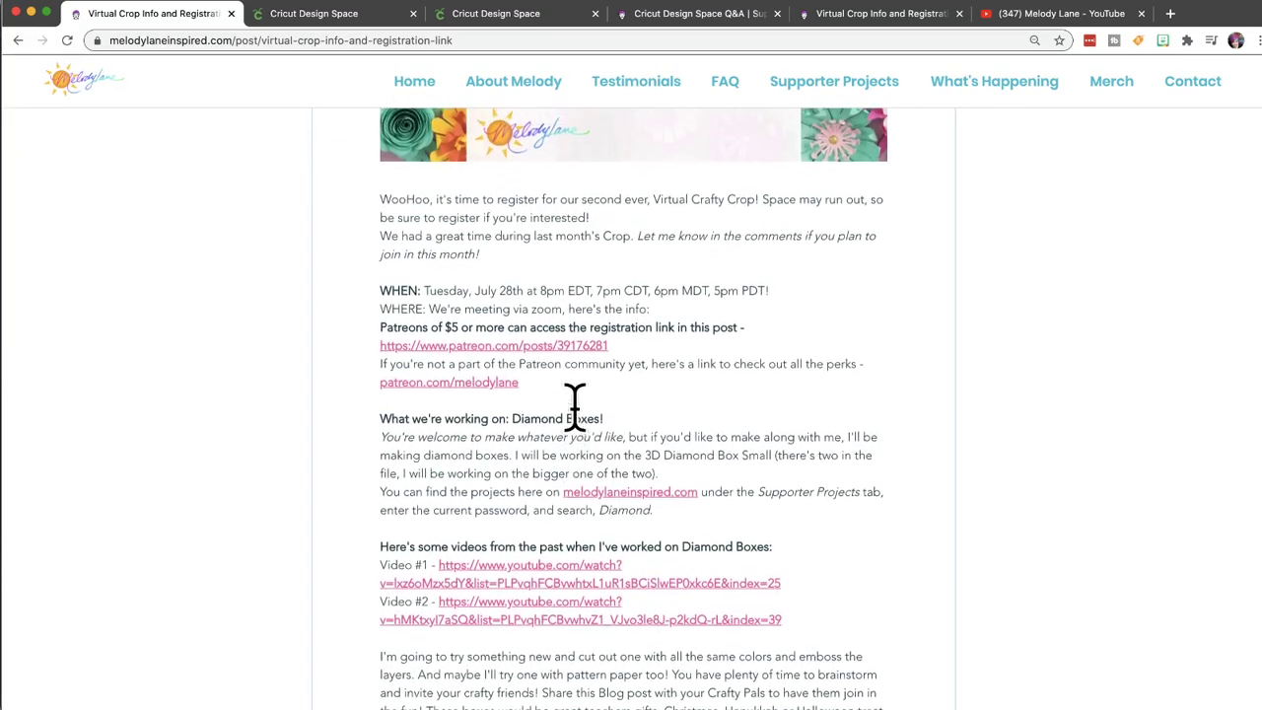
pyautogui.scroll(8, 578, 428)
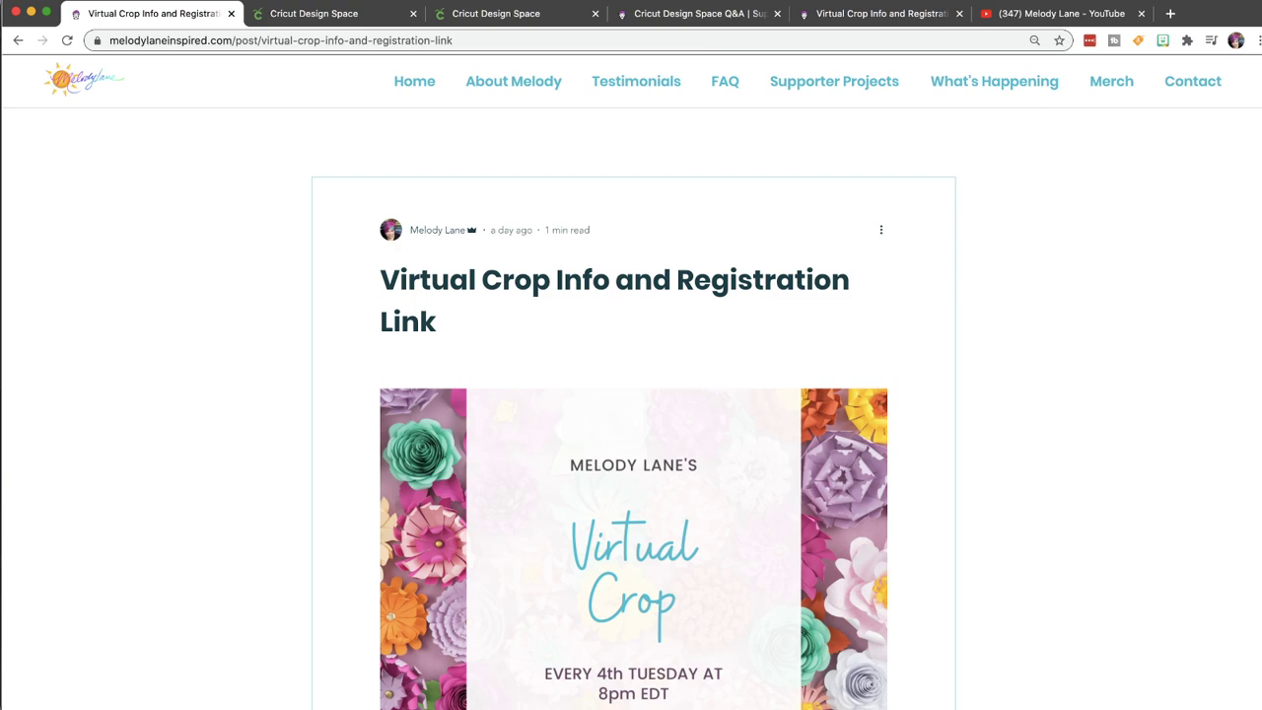
# Step: Switch to Cricut Design Space and open the Image Sets category of the image library
pyautogui.press('super+Tab')
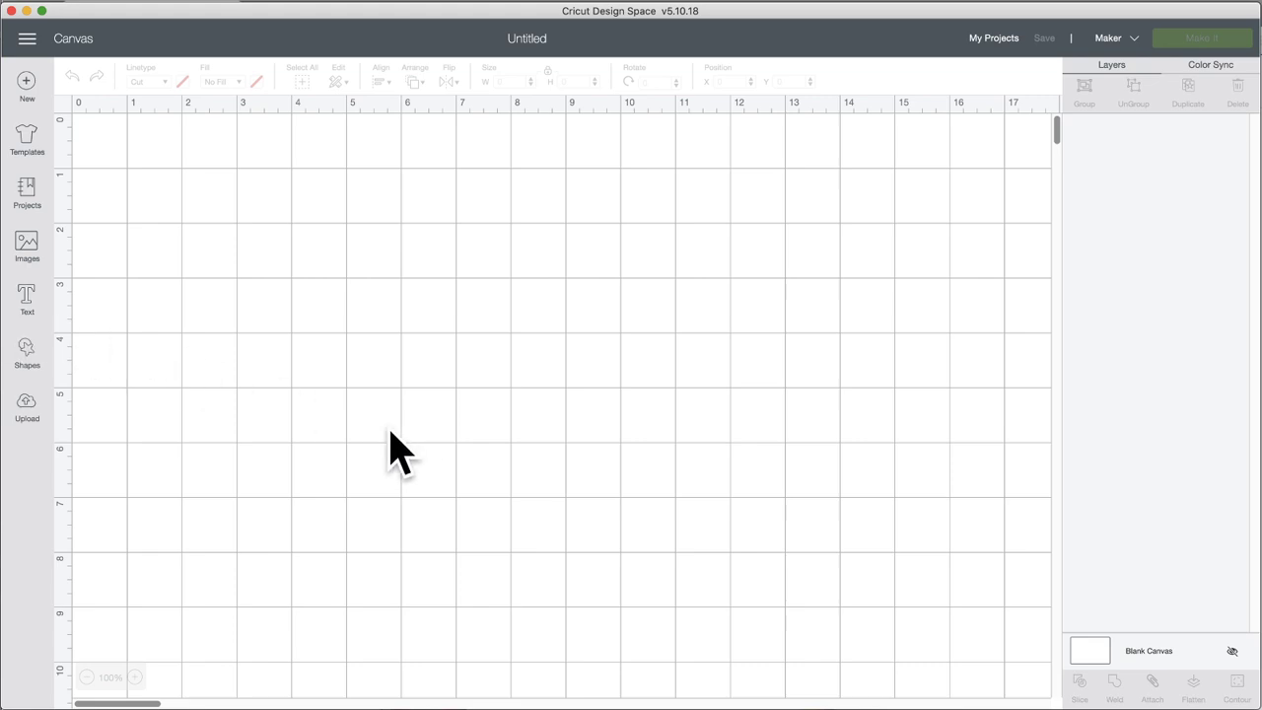
pyautogui.click(28, 243)
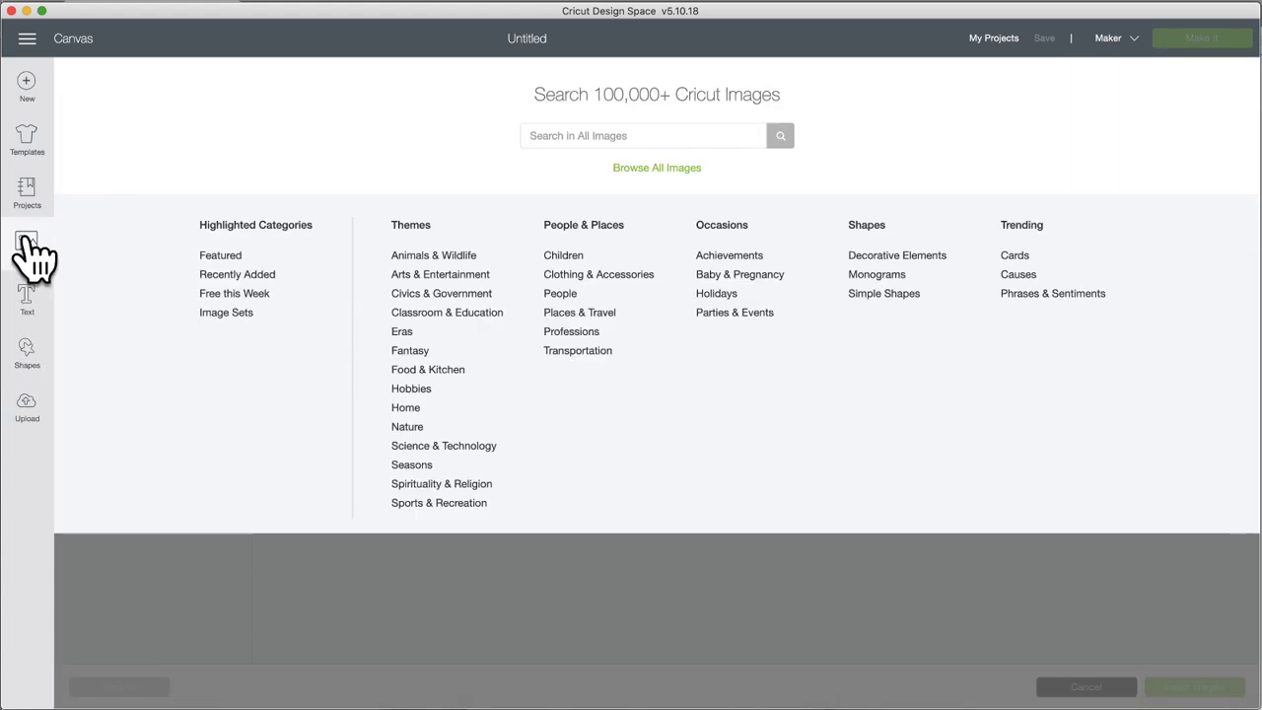
pyautogui.click(226, 313)
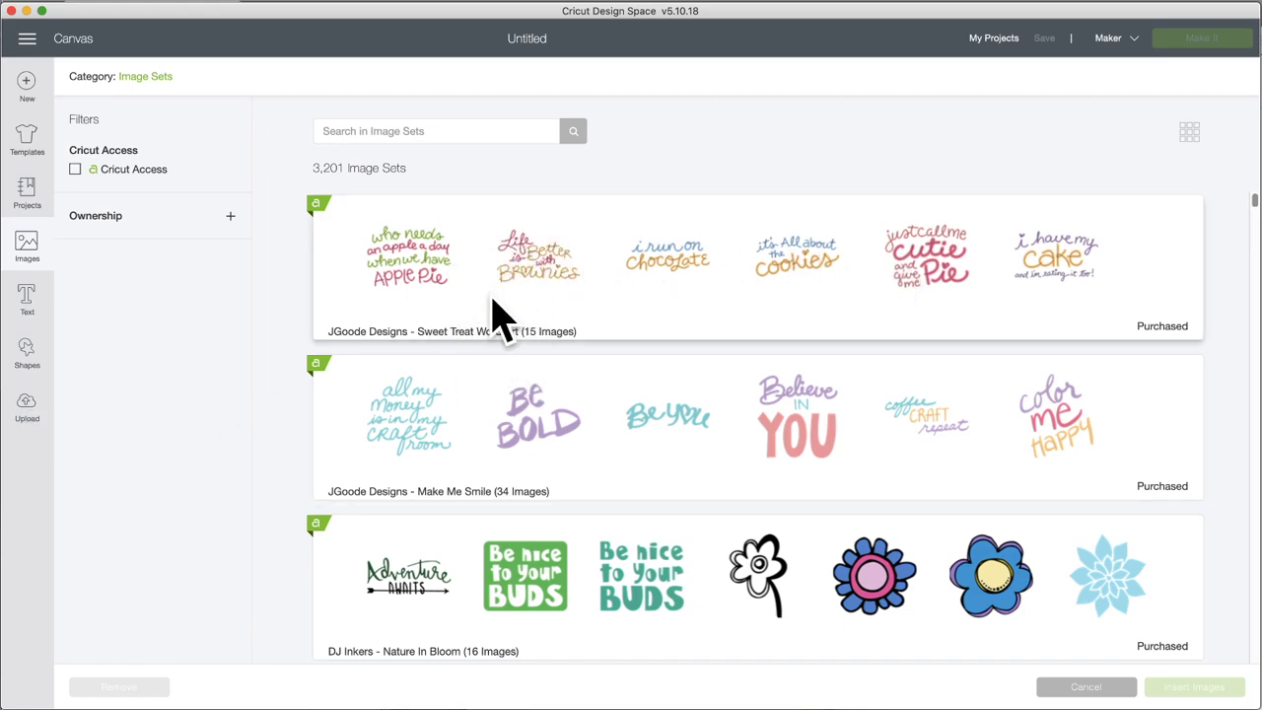
# Step: Browse the purchased image sets, from the JGoode Designs and DJ Inkers sets to the Star Wars and Close To My Heart sets
pyautogui.scroll(-4, 619, 484)
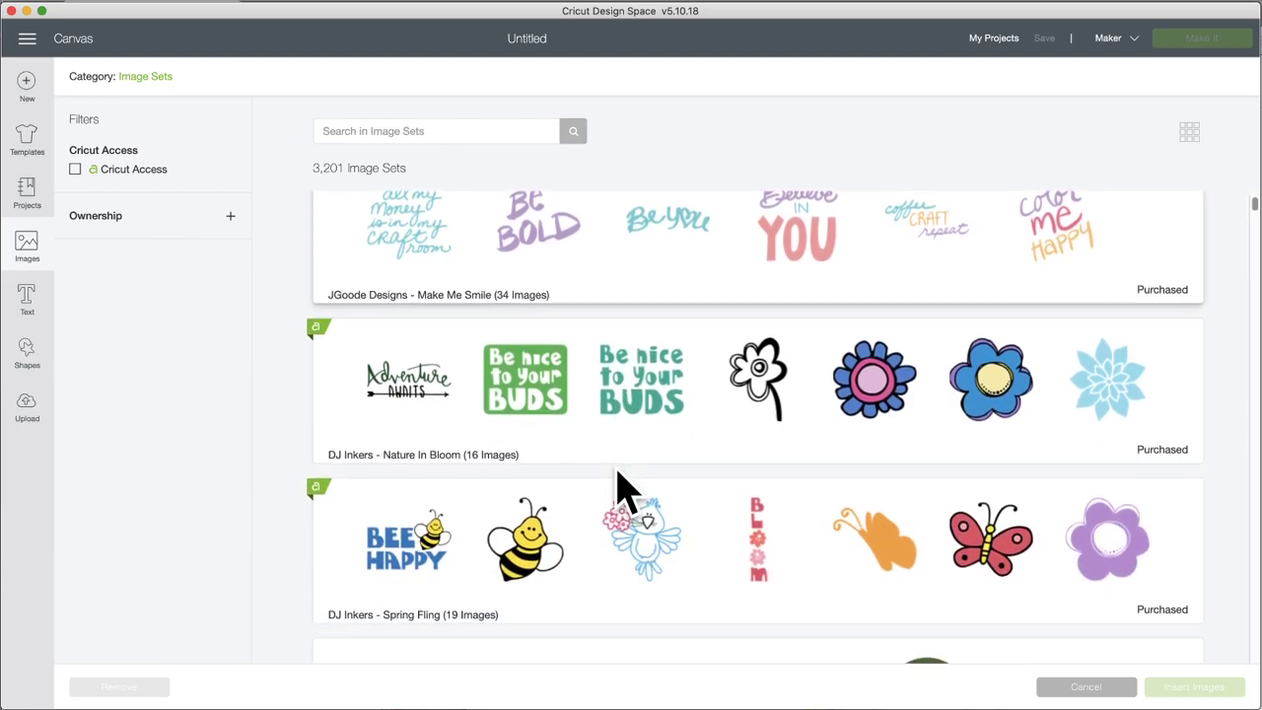
pyautogui.scroll(-3, 619, 485)
pyautogui.scroll(4, 619, 487)
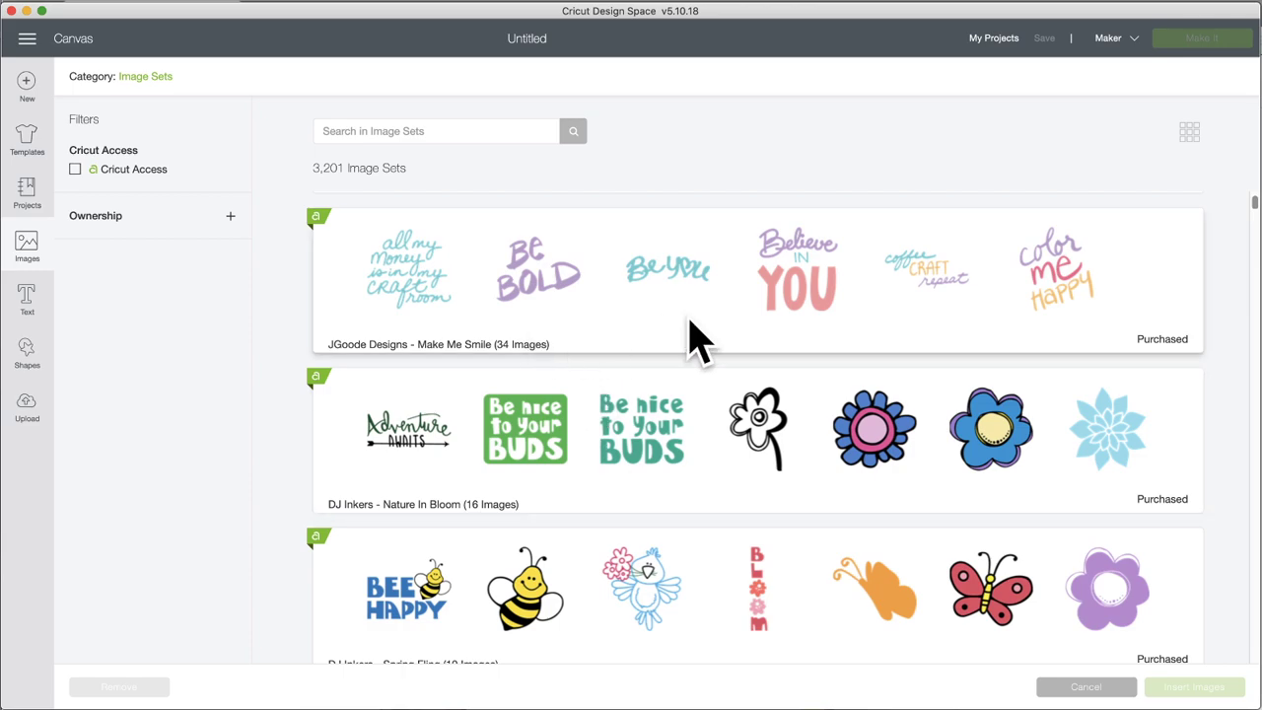
pyautogui.scroll(-3, 689, 318)
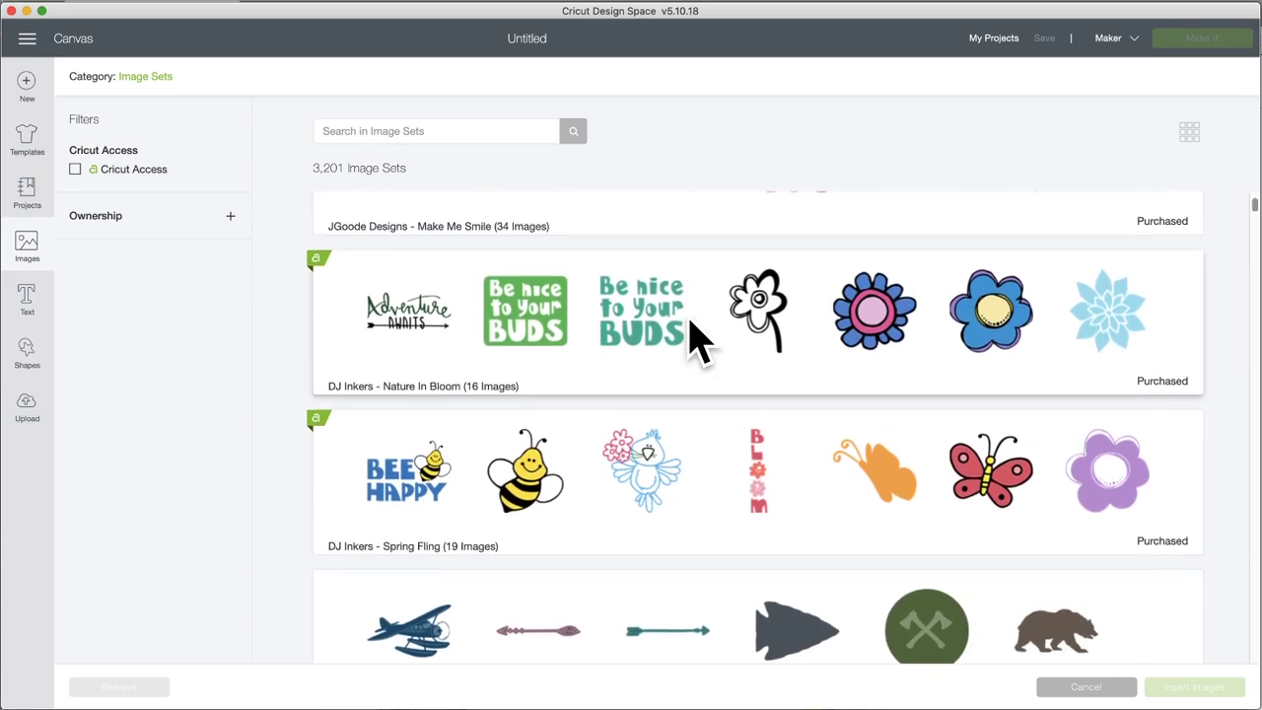
pyautogui.scroll(3, 689, 318)
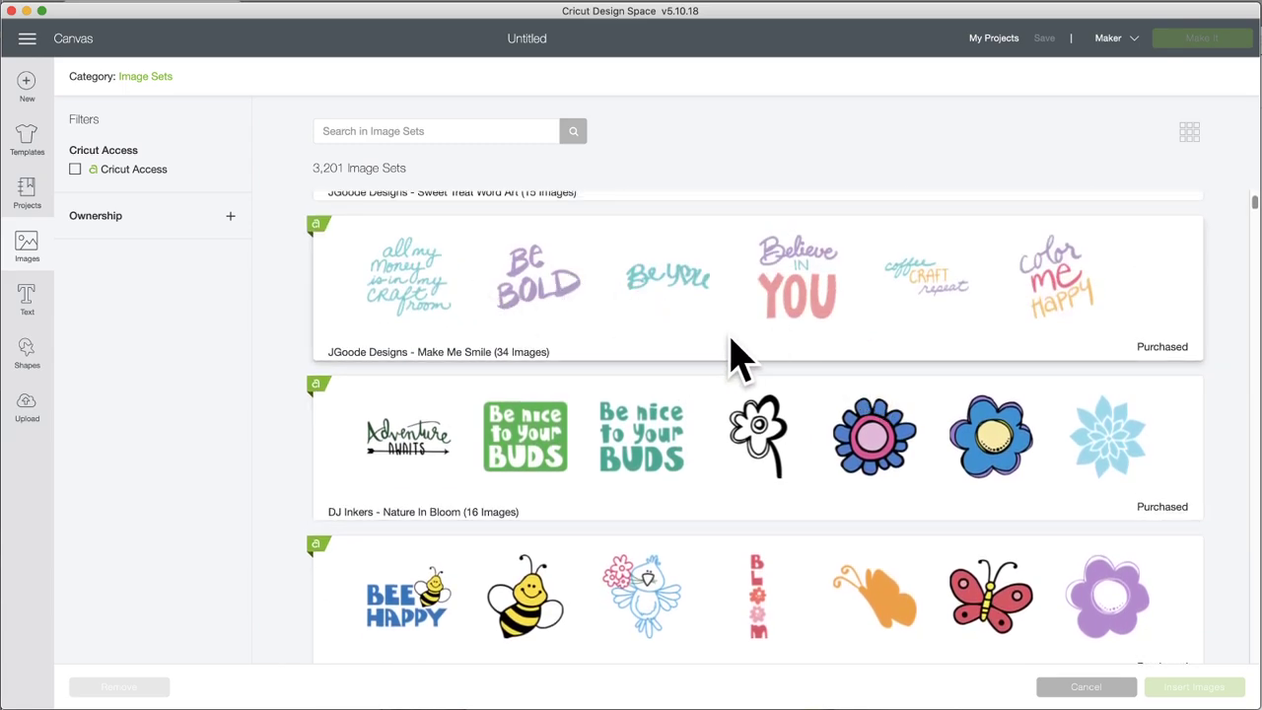
pyautogui.scroll(-1, 634, 500)
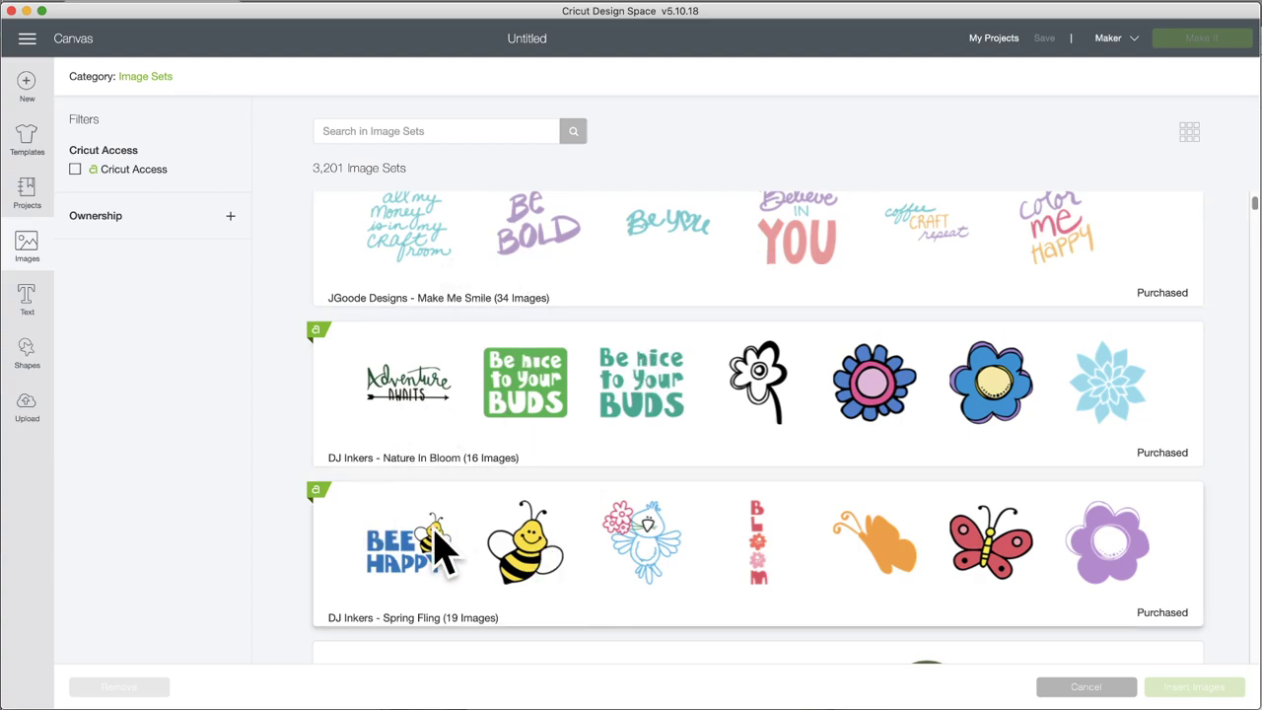
pyautogui.scroll(-8, 439, 547)
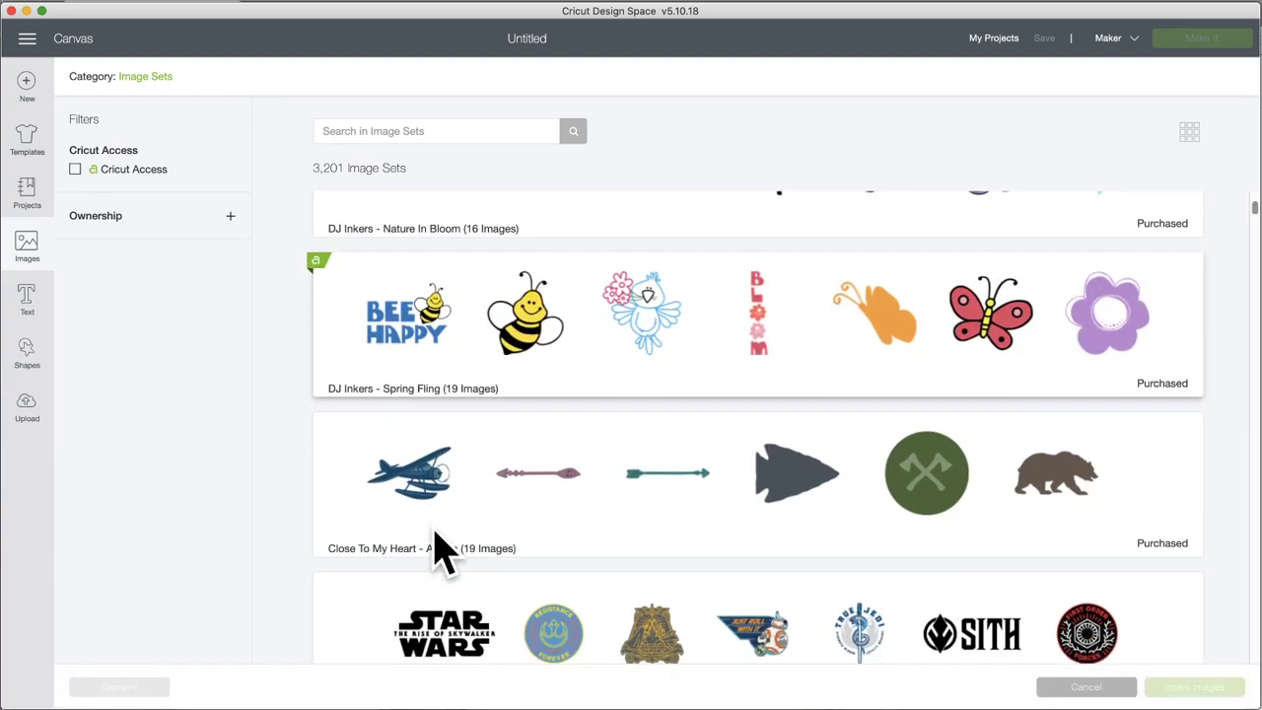
pyautogui.scroll(-4, 434, 528)
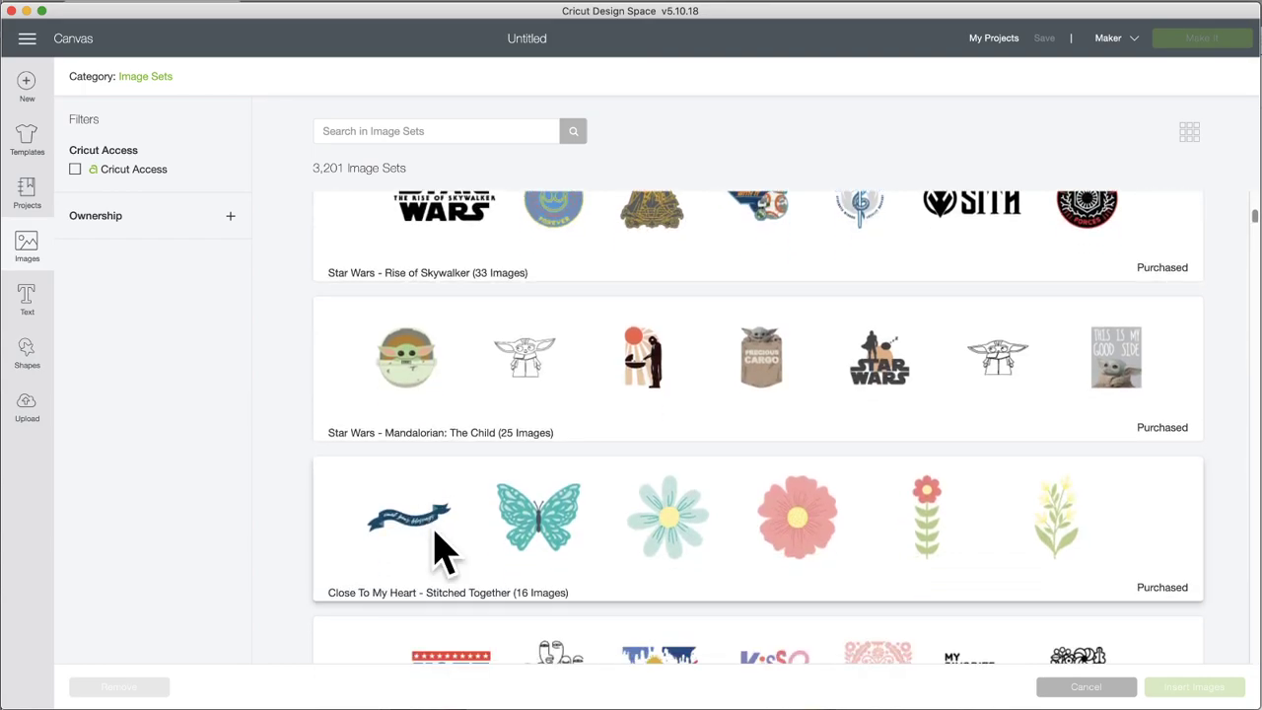
# Step: Examine the designs and price of the Rob & Bob Infusible Ink Blank Designs image set
pyautogui.scroll(-4, 443, 537)
pyautogui.scroll(-2, 443, 550)
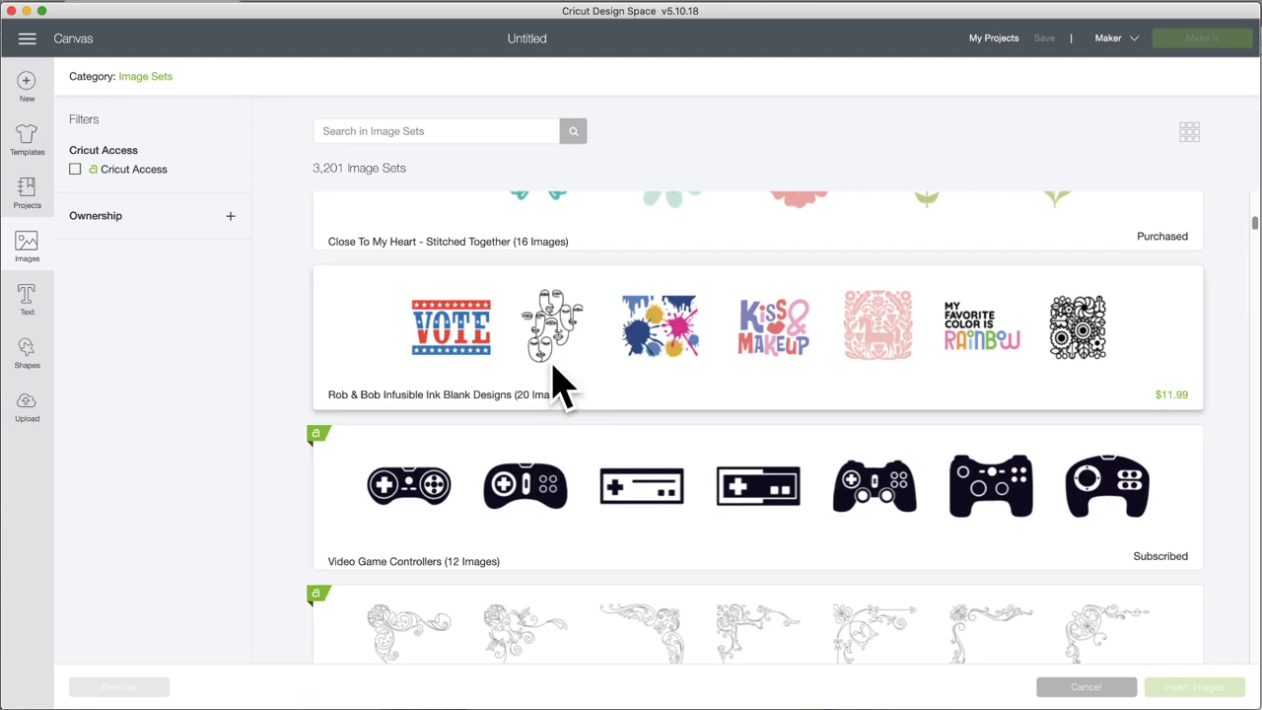
pyautogui.scroll(1, 557, 381)
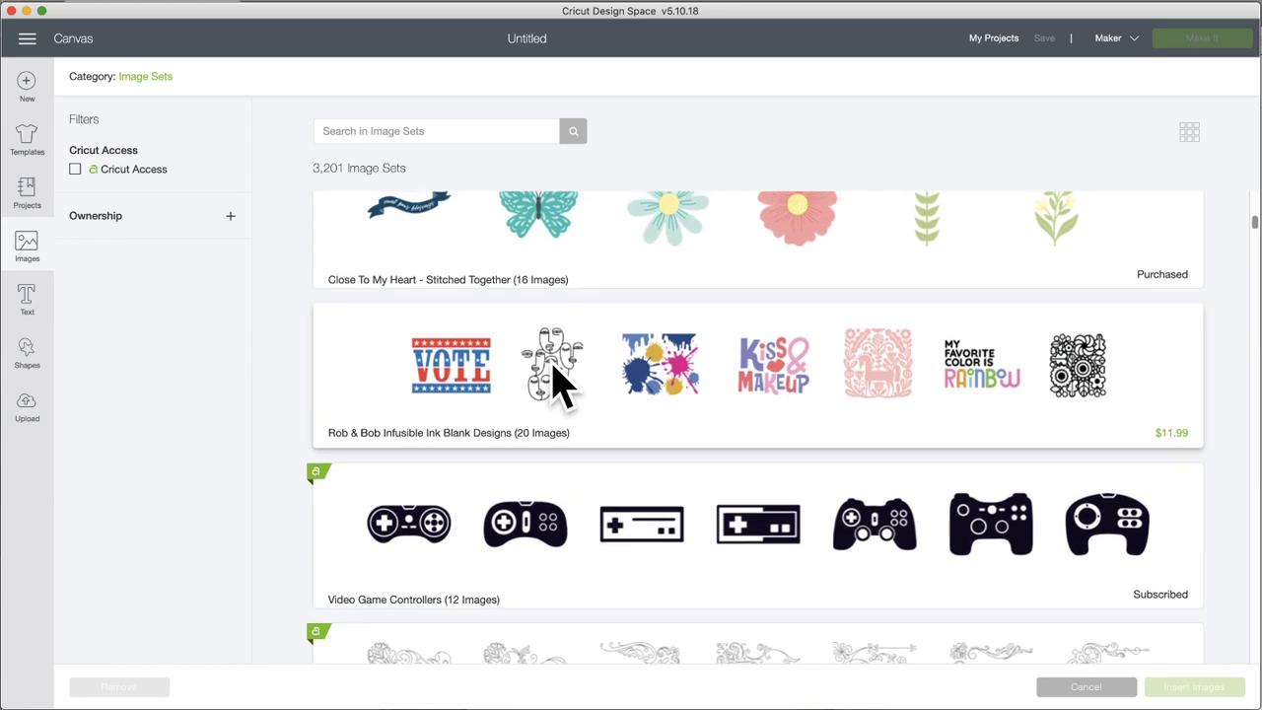
pyautogui.scroll(-1, 557, 380)
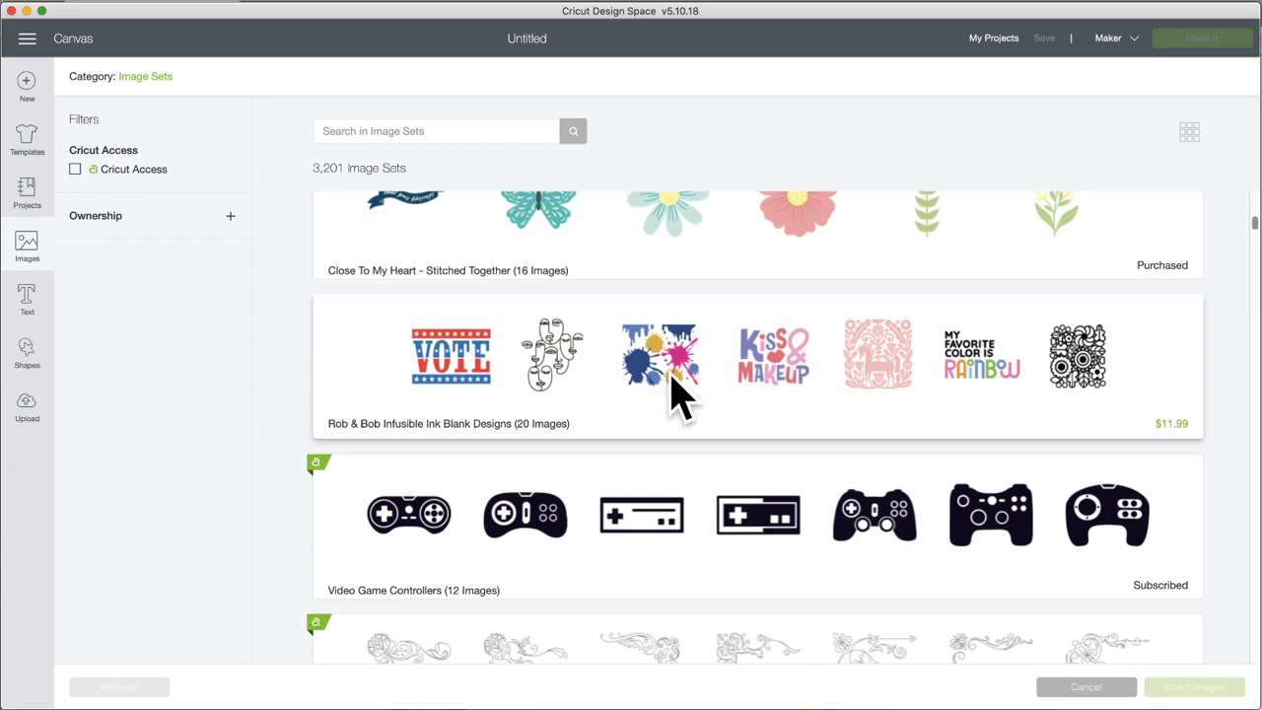
pyautogui.scroll(-1, 885, 409)
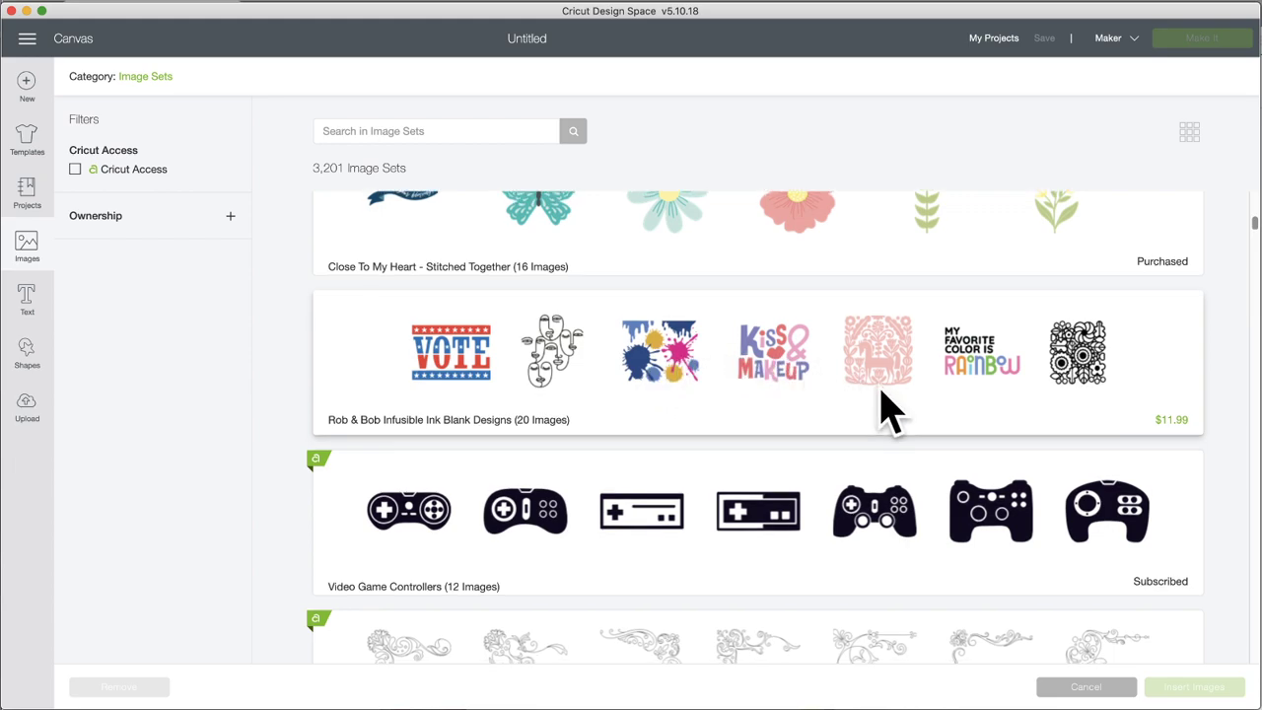
pyautogui.scroll(-5, 882, 399)
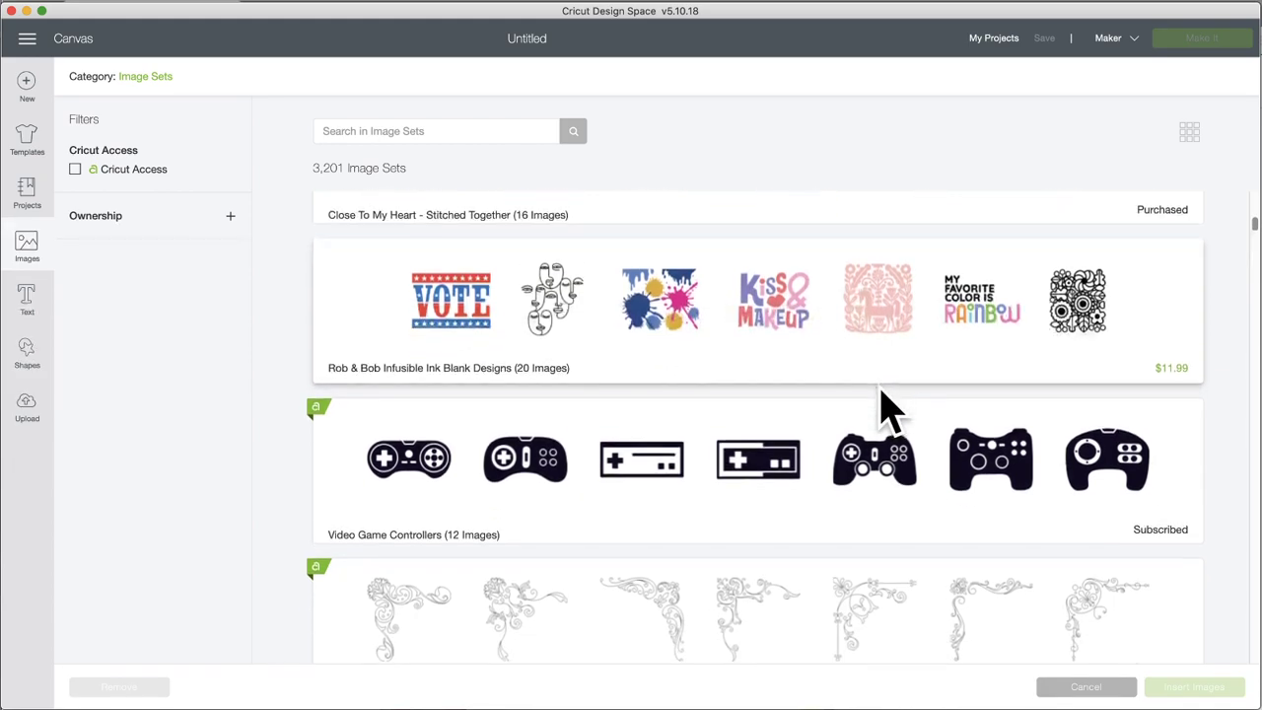
pyautogui.scroll(2, 440, 251)
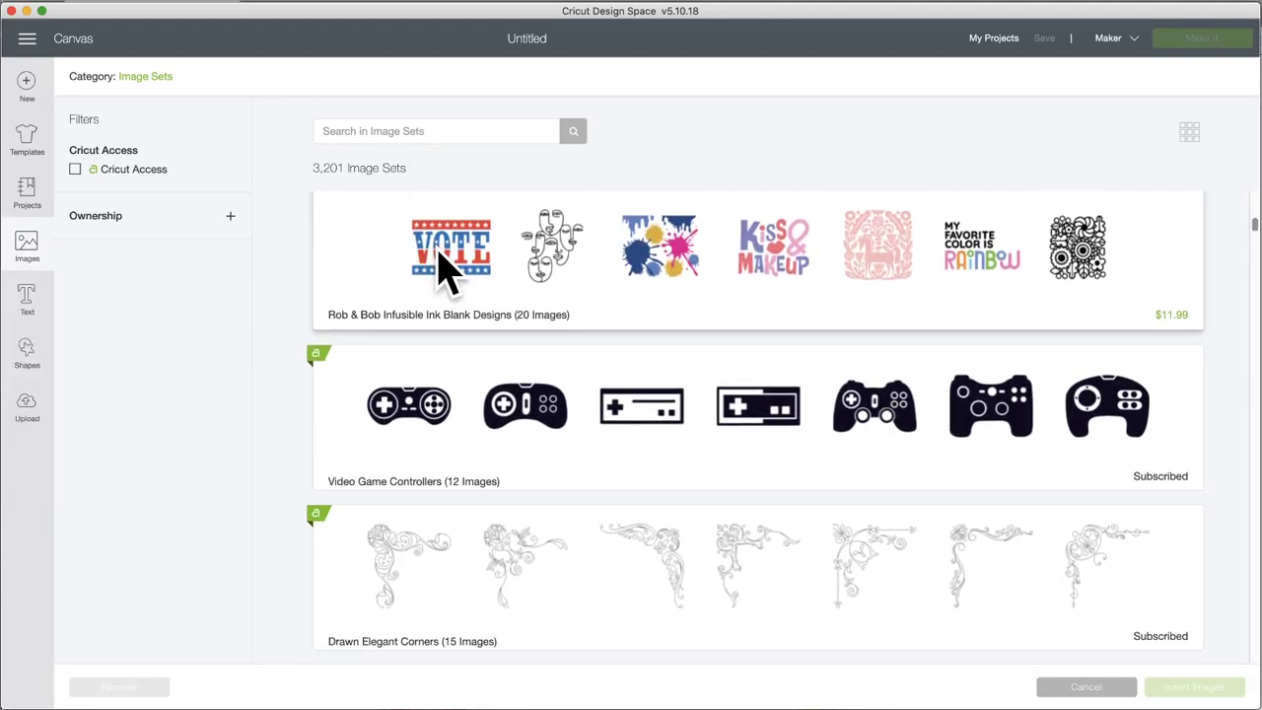
pyautogui.scroll(-1, 608, 441)
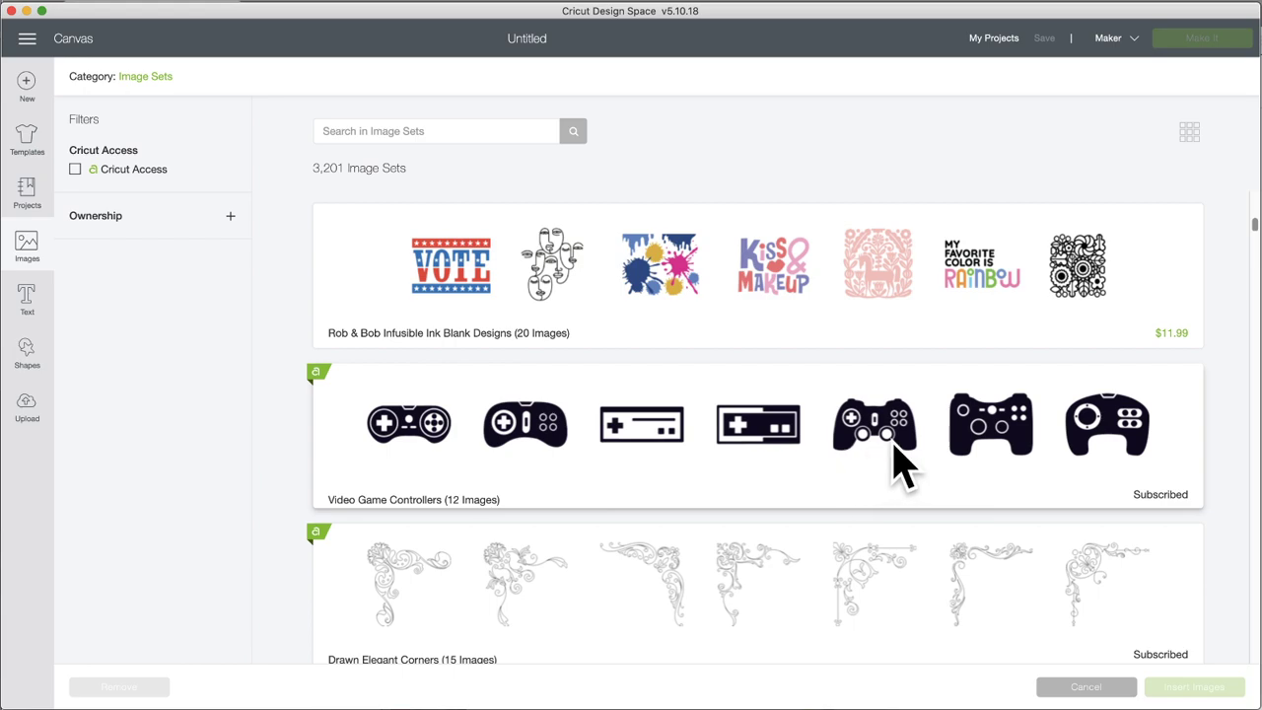
# Step: Look over the Video Game Controllers, Drawn Elegant Corners and Drawn Patterns image sets
pyautogui.scroll(-2, 736, 455)
pyautogui.scroll(-2, 742, 476)
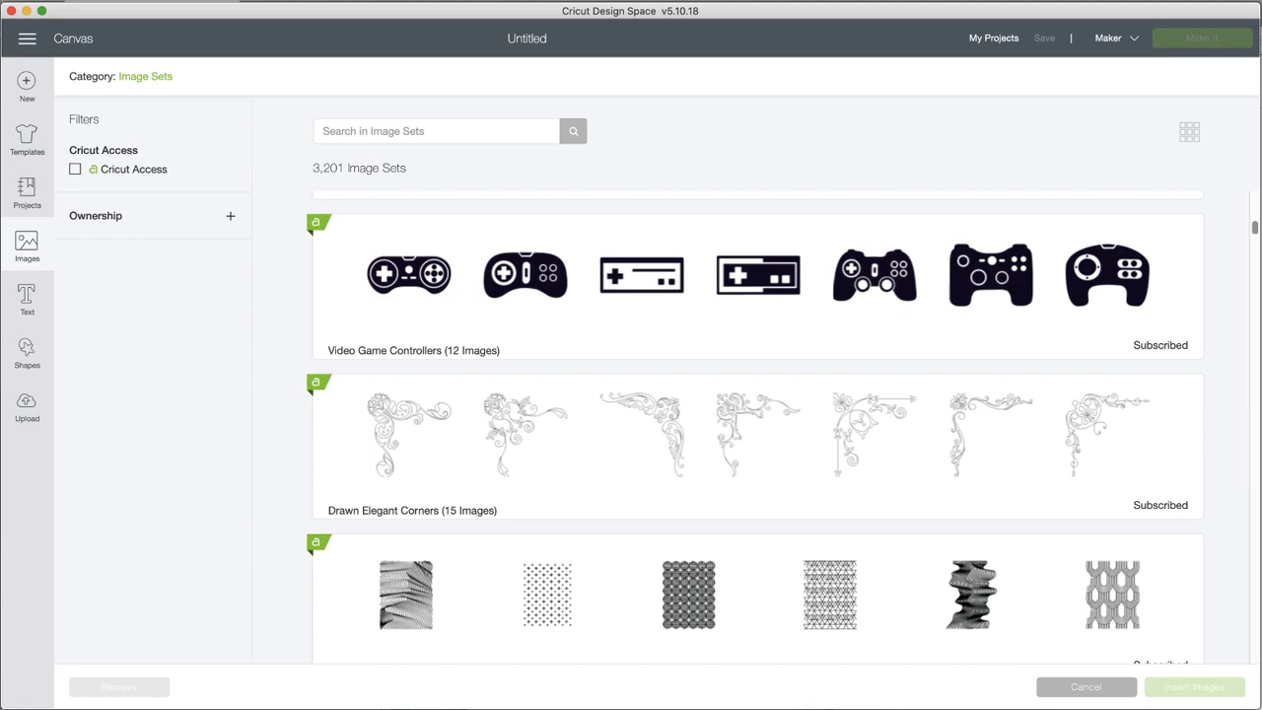
pyautogui.scroll(-1, 631, 523)
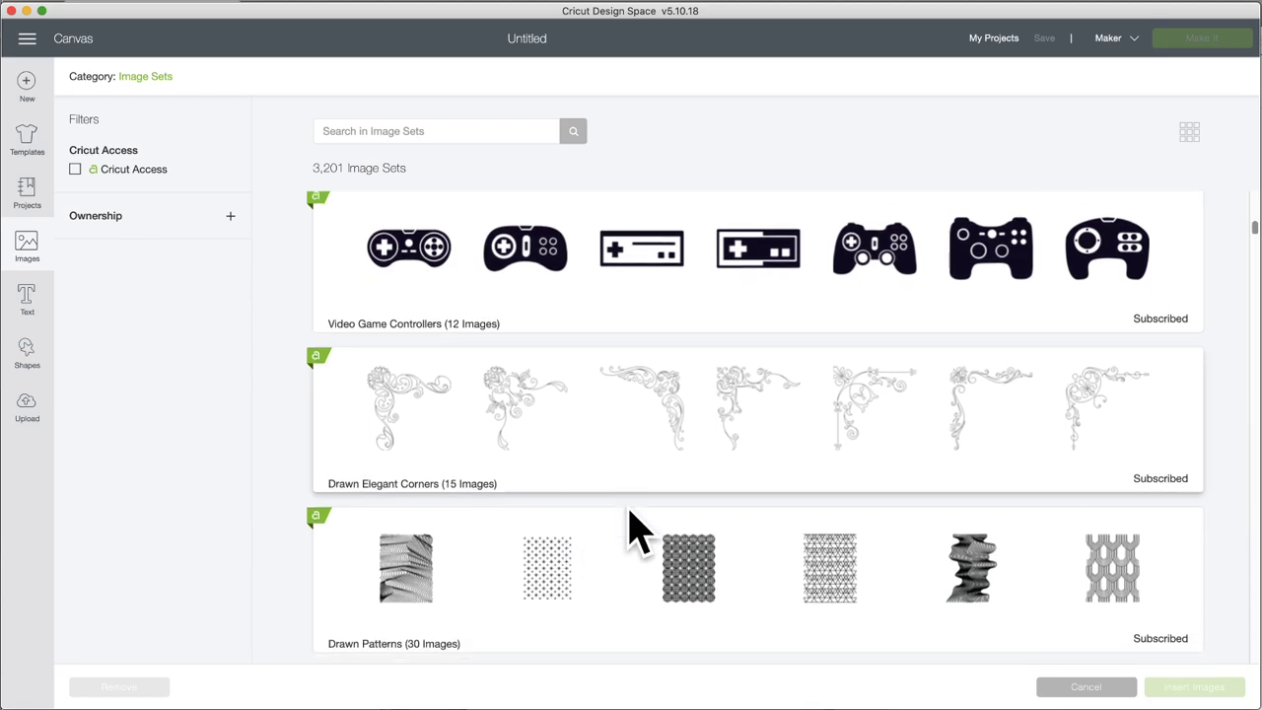
pyautogui.scroll(-5, 631, 532)
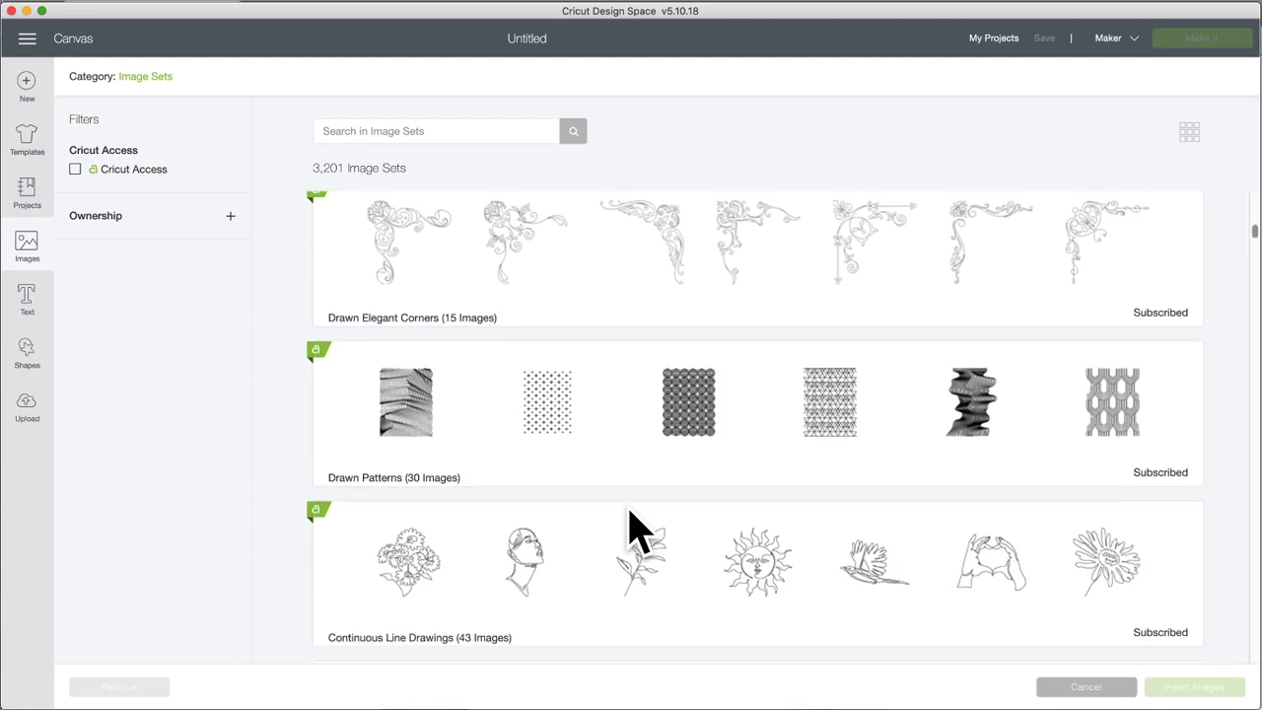
# Step: Open the Continuous Line Drawings image set and go back from it
pyautogui.scroll(-1, 631, 532)
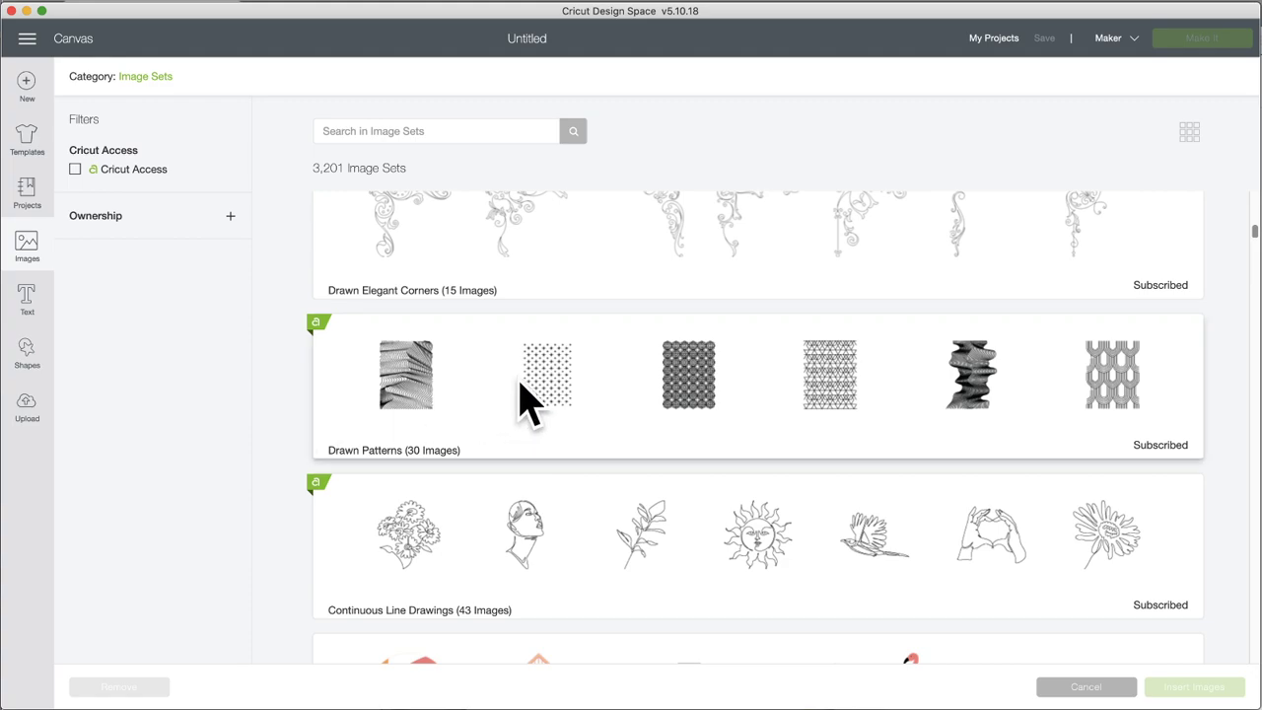
pyautogui.scroll(-5, 523, 396)
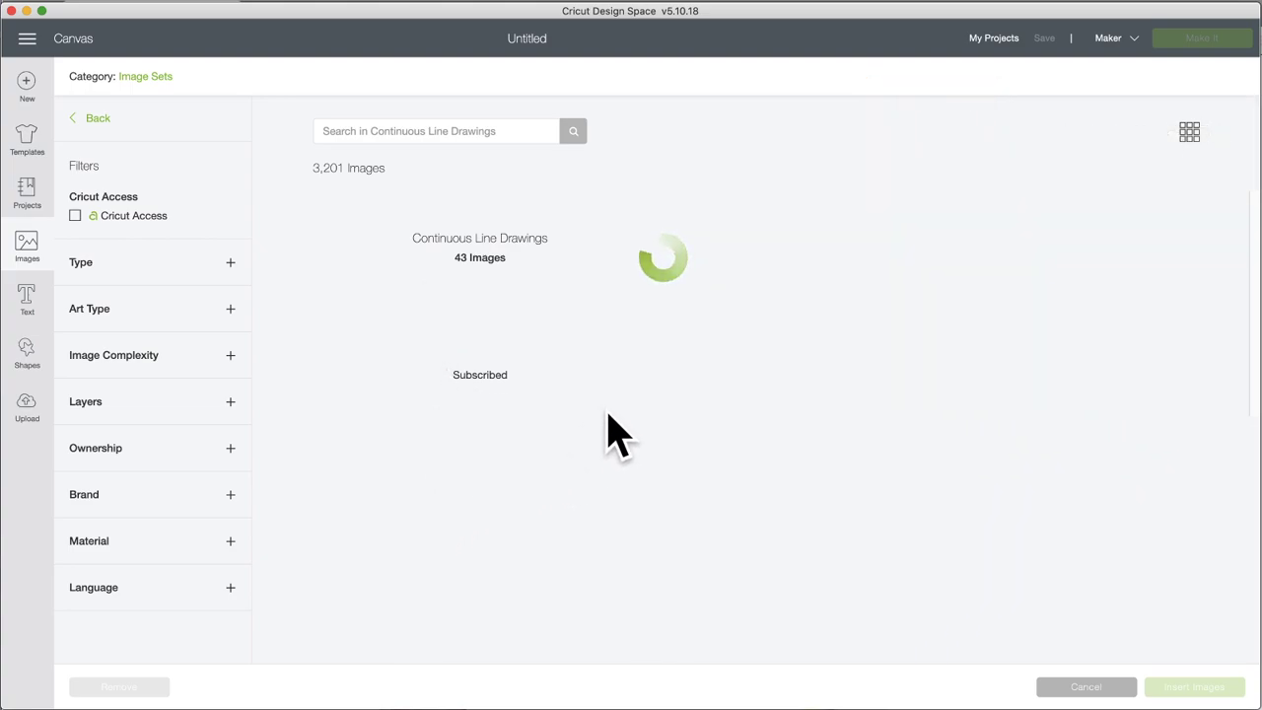
pyautogui.click(98, 118)
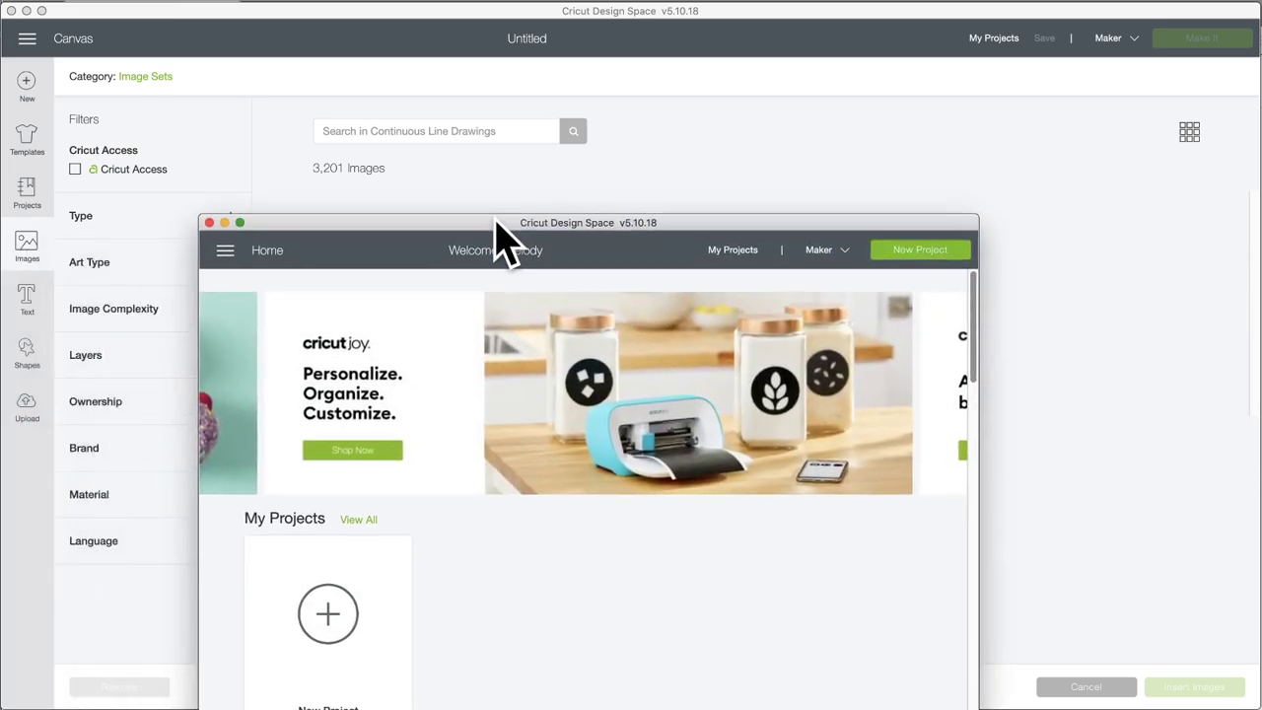
# Step: Start a new project in a second Design Space window and open its image library in an enlarged view
pyautogui.moveTo(502, 236); pyautogui.dragTo(362, 43)
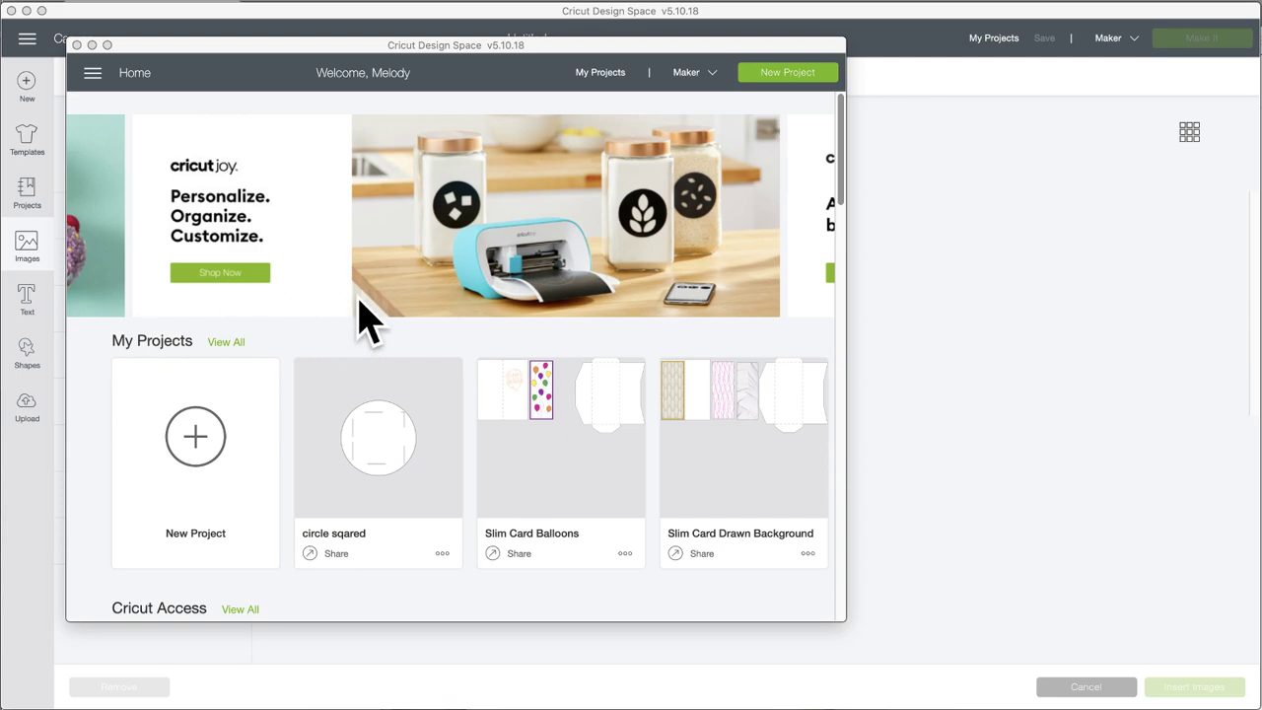
pyautogui.click(205, 437)
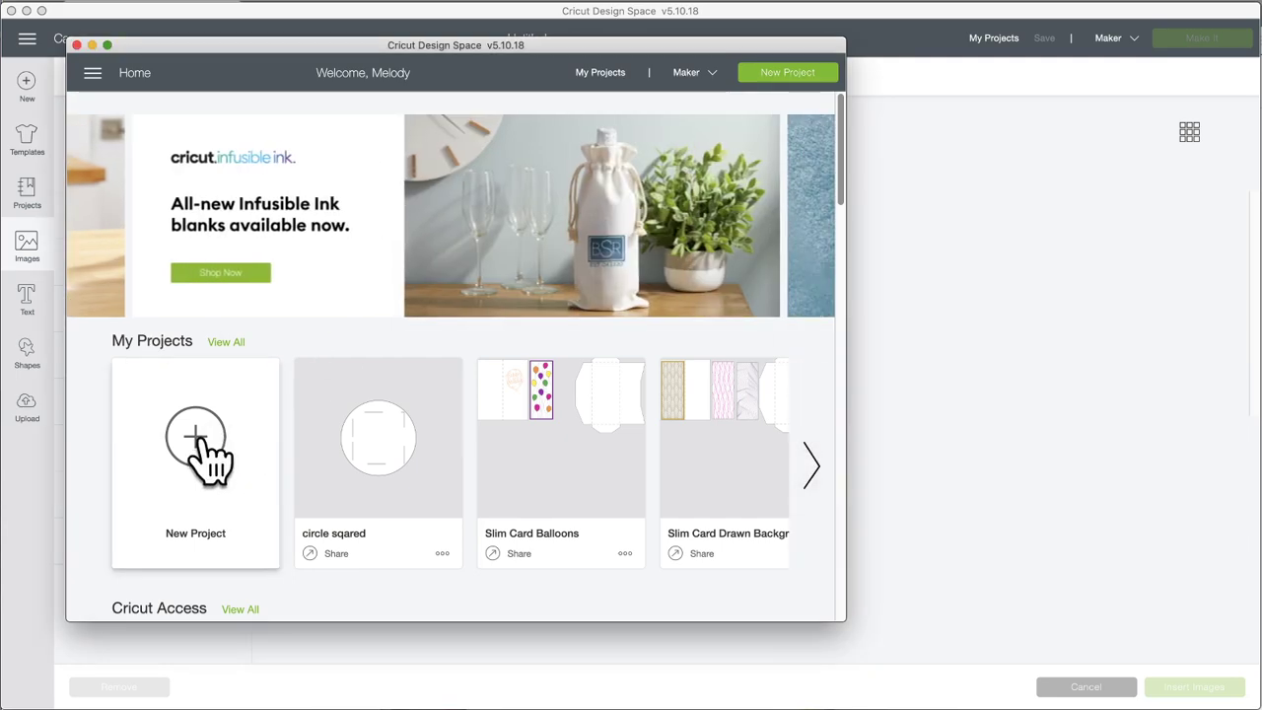
pyautogui.click(205, 437)
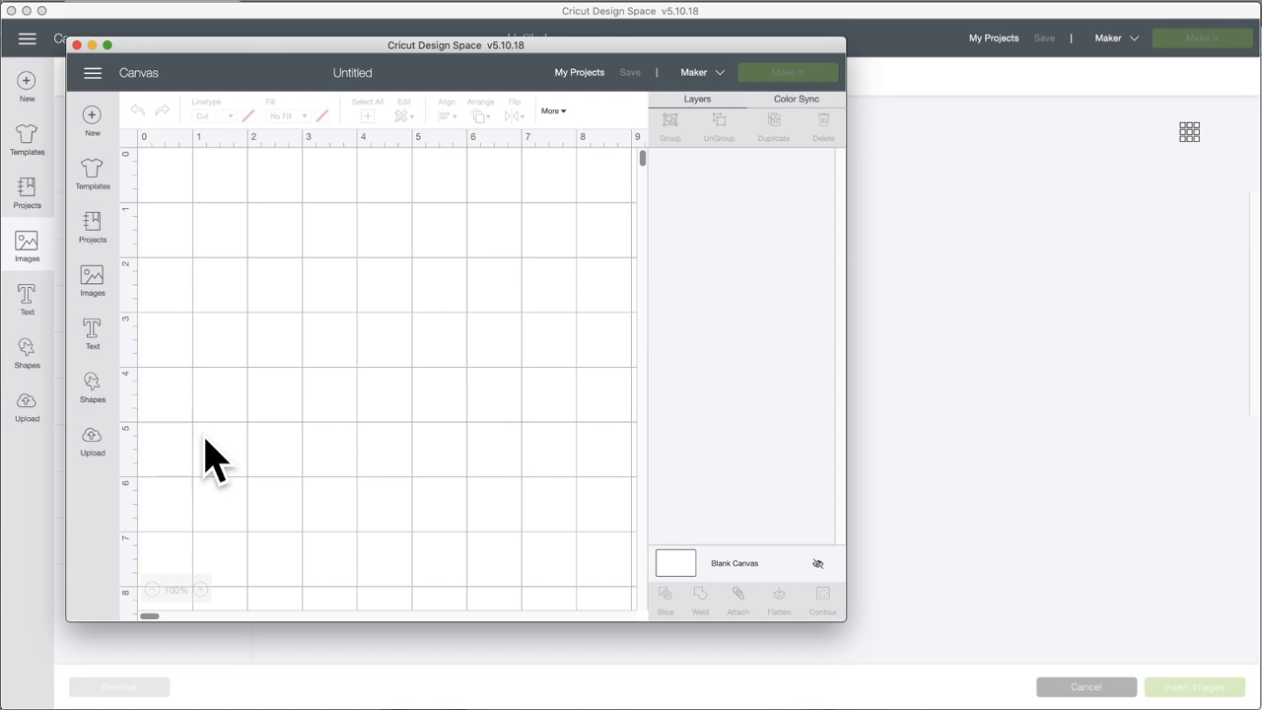
pyautogui.moveTo(375, 42)
pyautogui.mouseDown()
pyautogui.moveTo(375, 355)
pyautogui.moveTo(388, 50)
pyautogui.mouseUp()
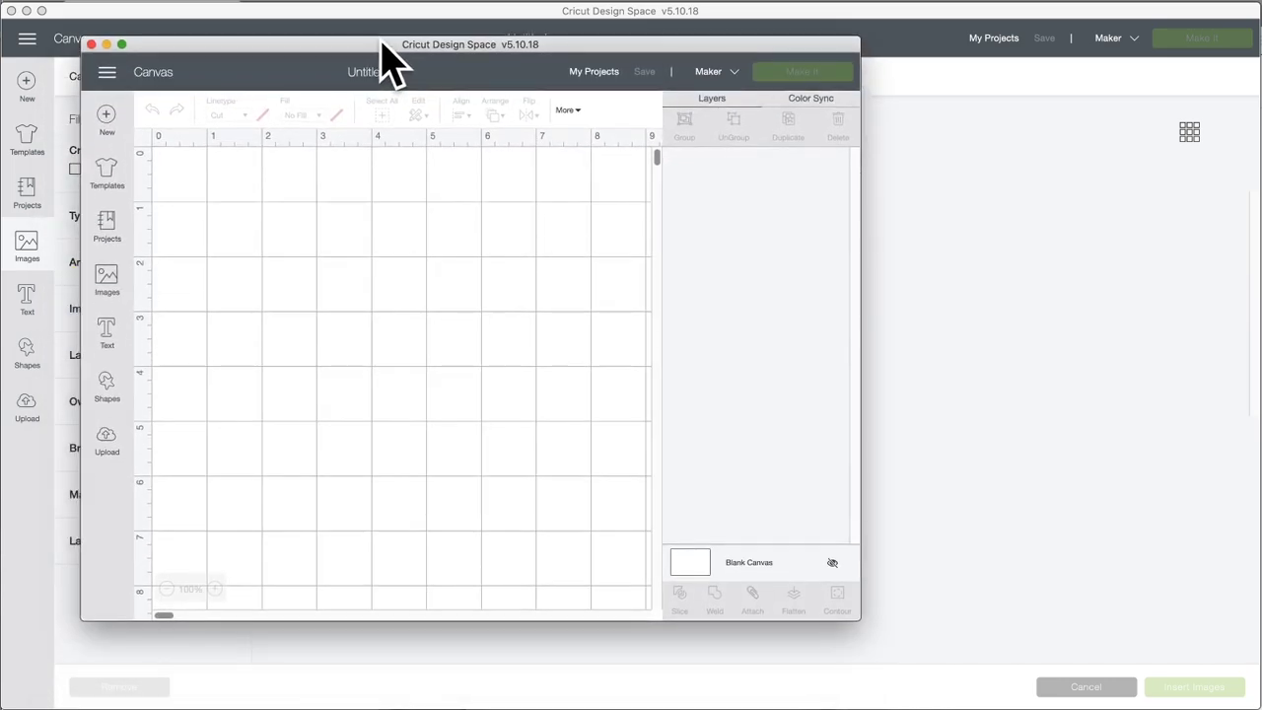
pyautogui.click(109, 286)
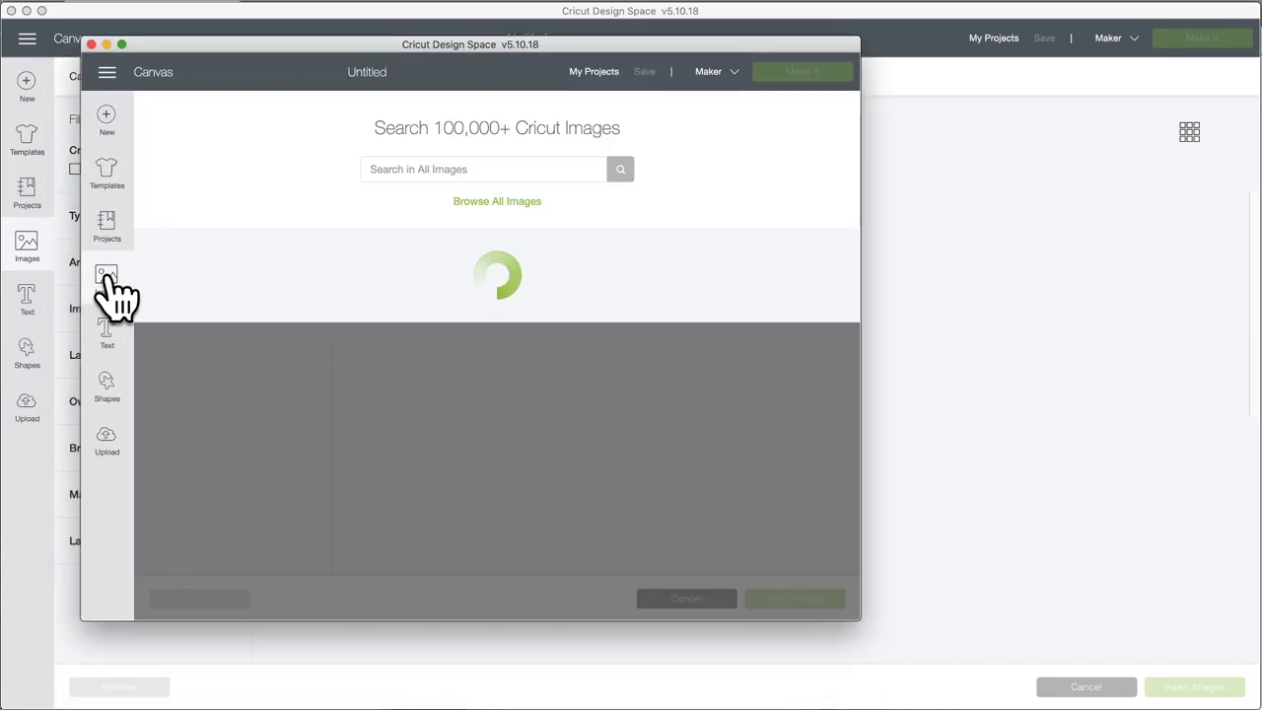
pyautogui.moveTo(851, 620); pyautogui.dragTo(1260, 706)
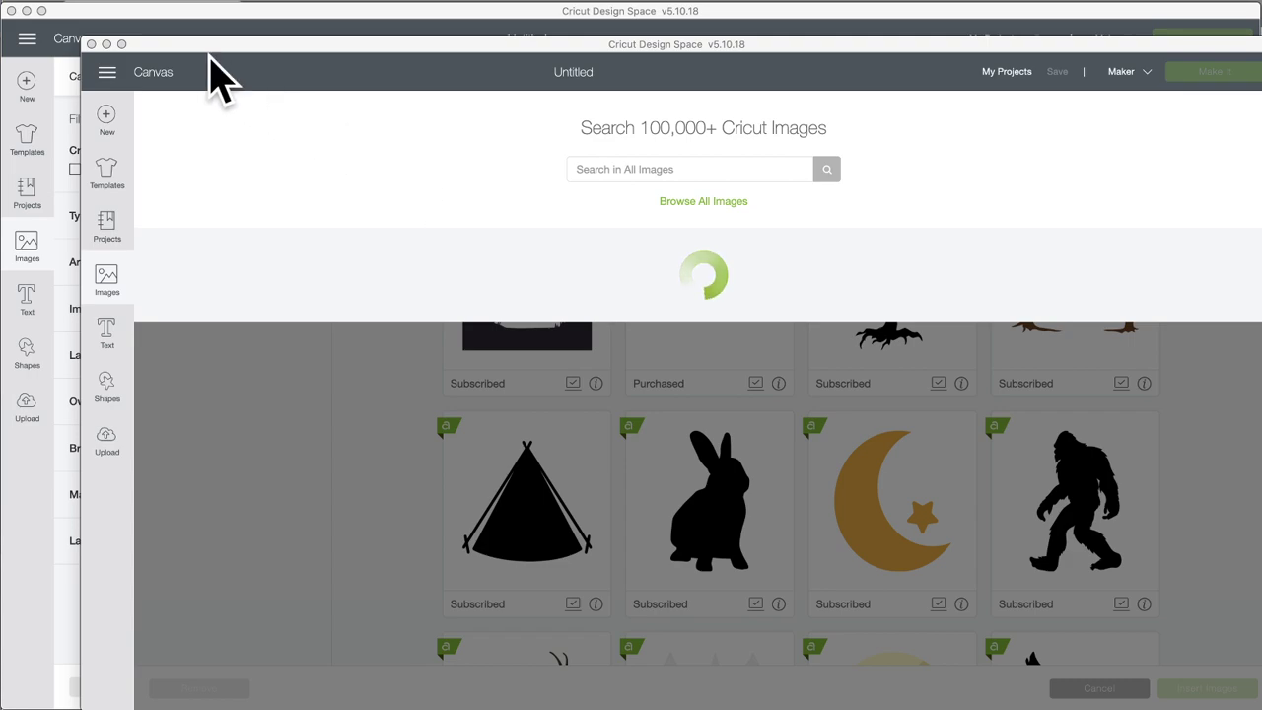
# Step: Close both Cricut Design Space windows and confirm quitting each one
pyautogui.click(91, 45)
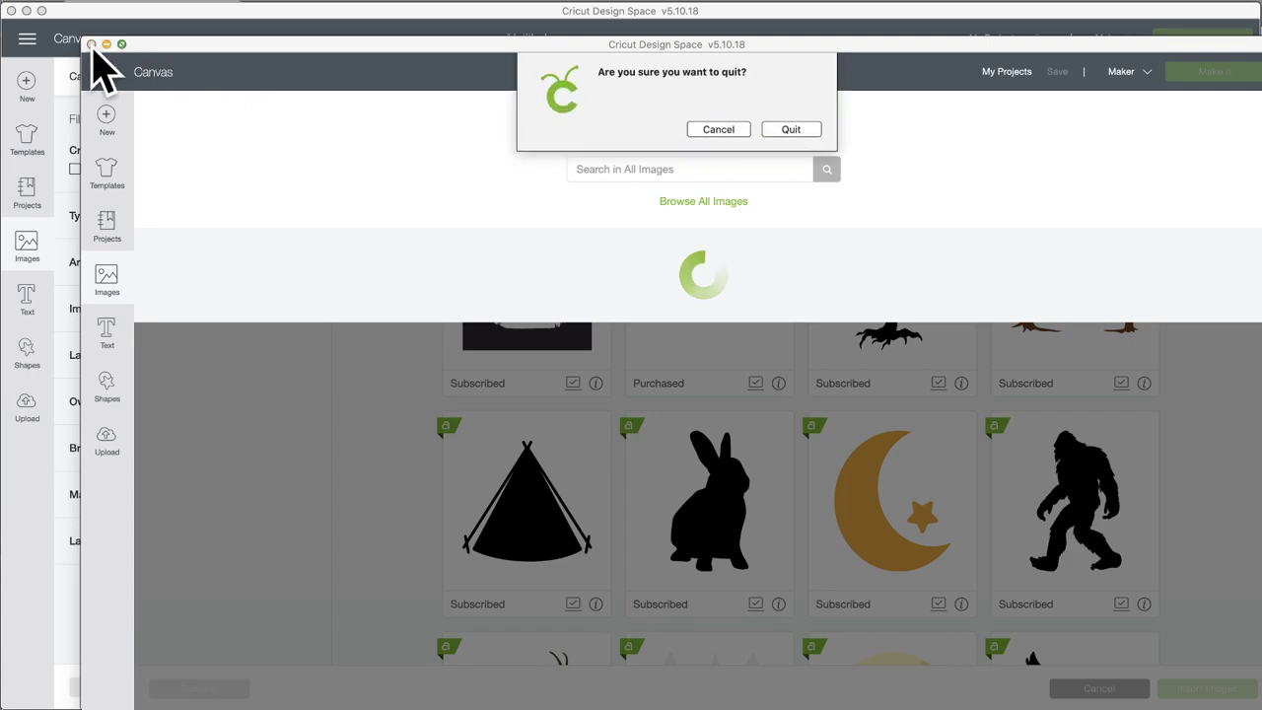
pyautogui.click(792, 135)
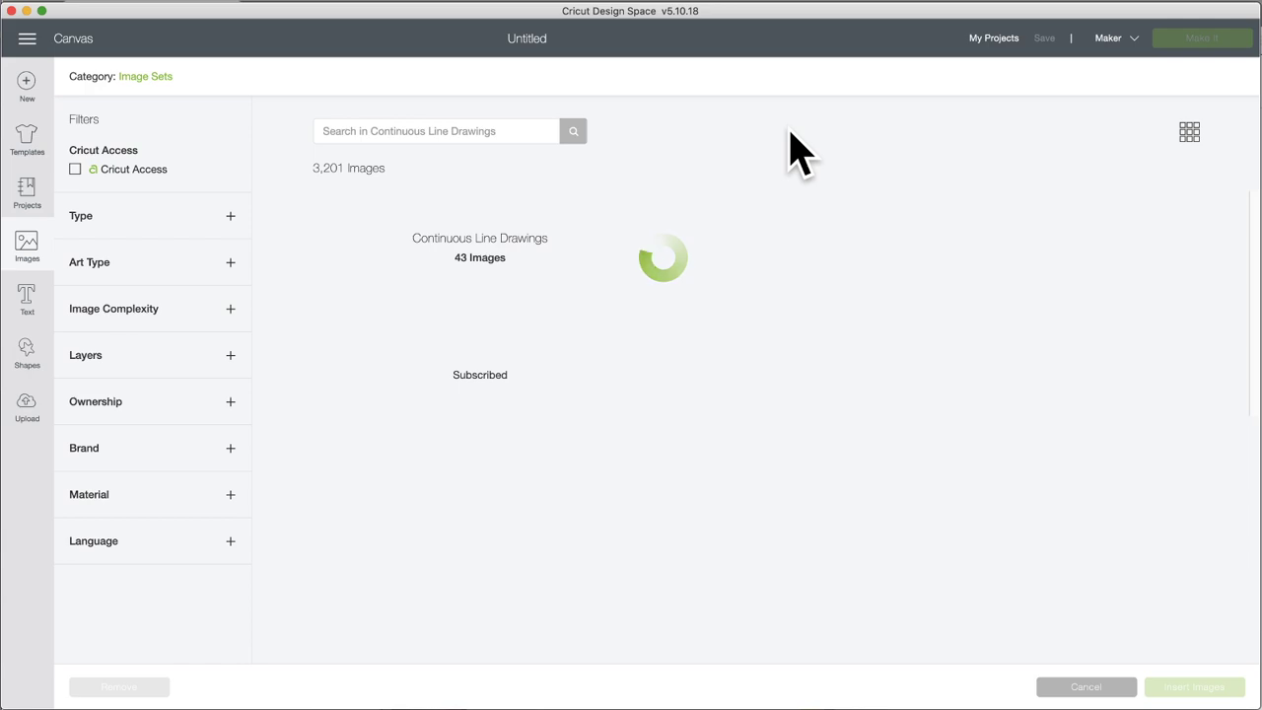
pyautogui.click(10, 11)
pyautogui.click(750, 98)
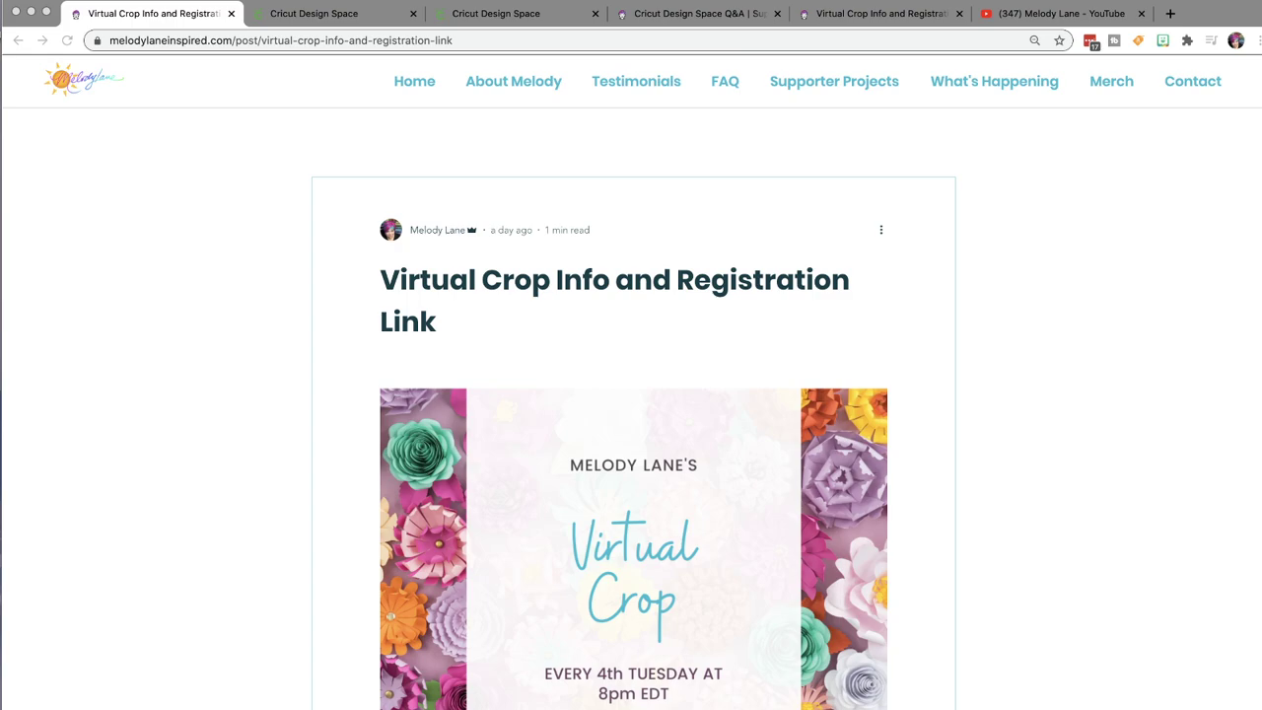
# Step: Open a blank project canvas in Cricut Design Space, enlarge its window and reposition it over the browser page
pyautogui.moveTo(528, 105); pyautogui.dragTo(405, 61)
pyautogui.click(291, 464)
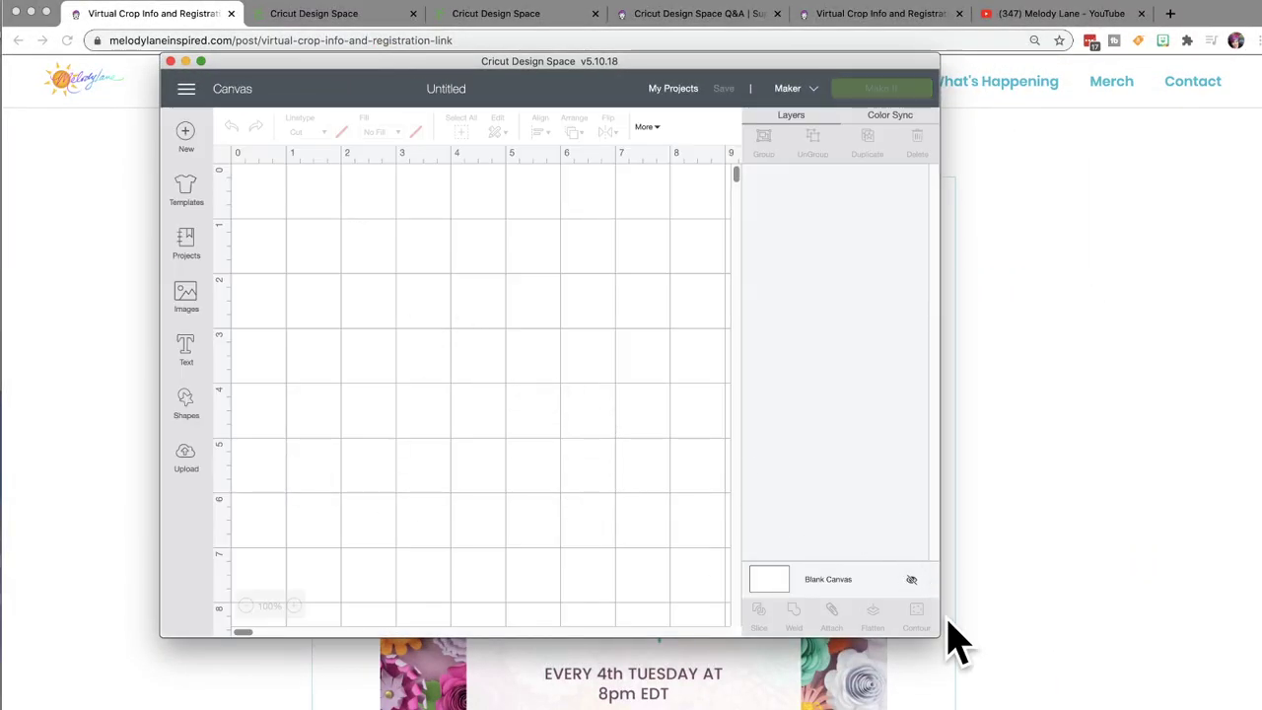
pyautogui.moveTo(939, 636); pyautogui.dragTo(1261, 709)
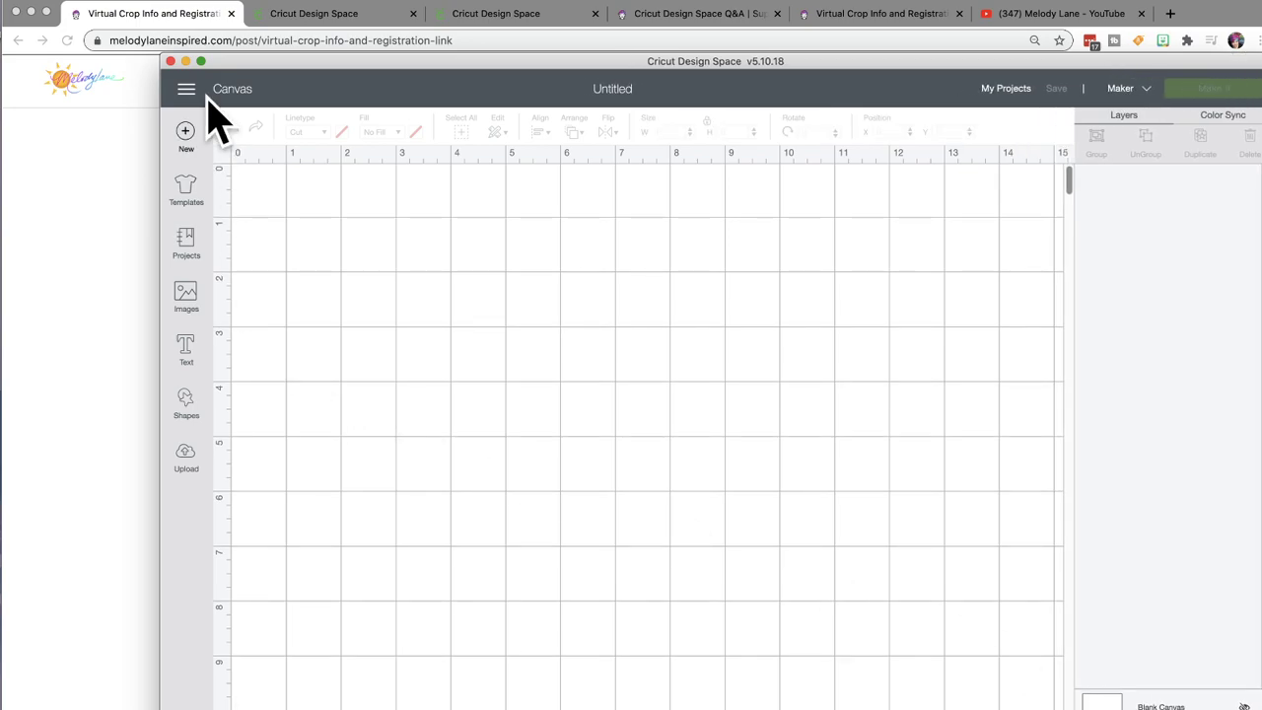
pyautogui.moveTo(160, 56); pyautogui.dragTo(49, 40)
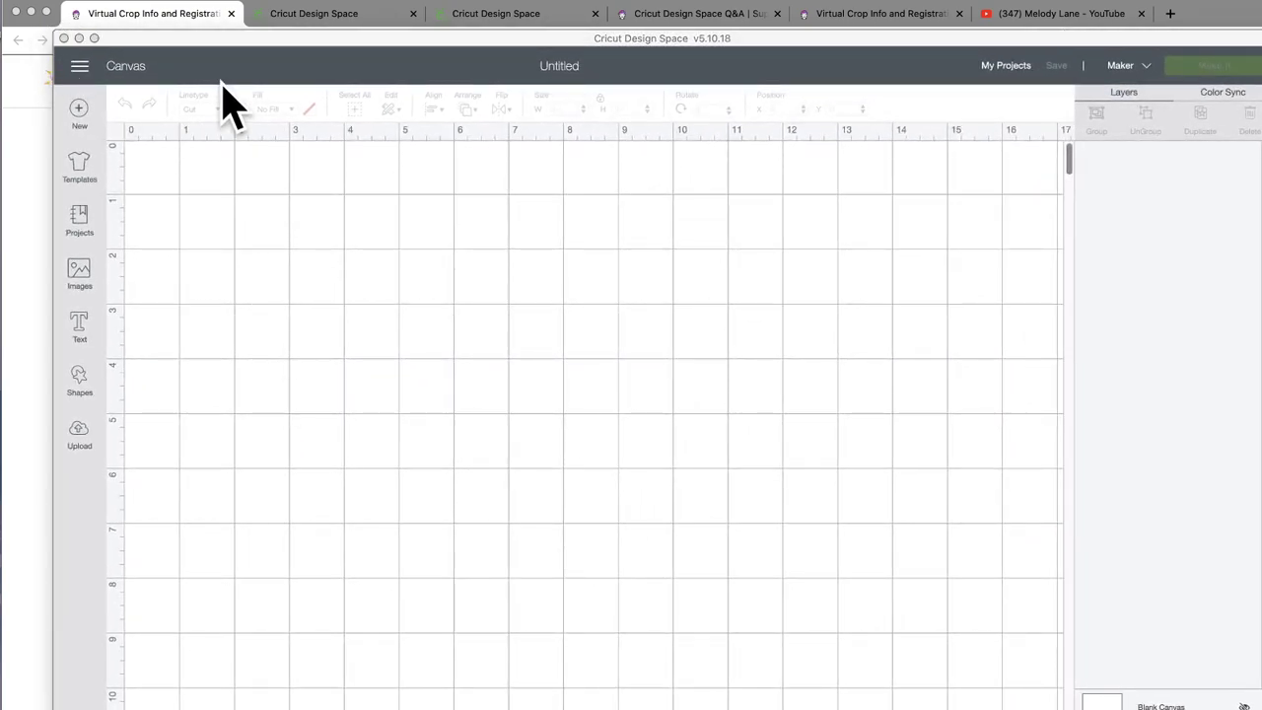
pyautogui.moveTo(281, 37); pyautogui.dragTo(233, 14)
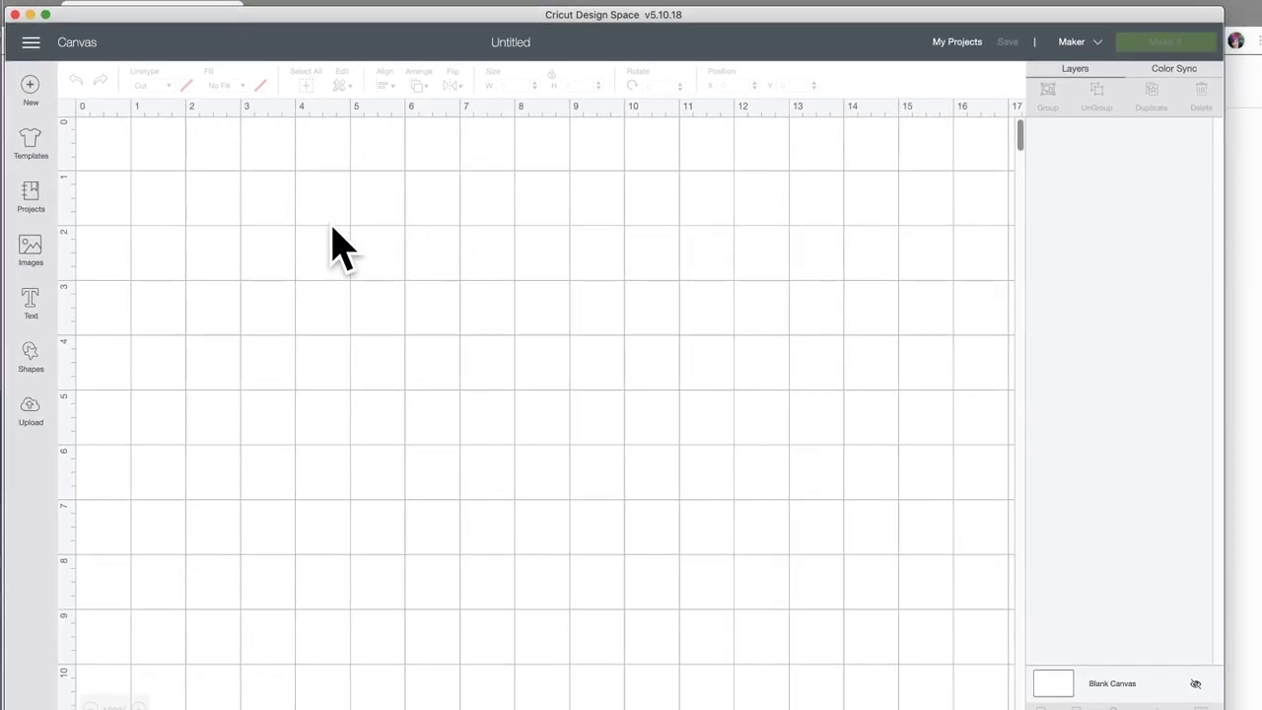
# Step: Open the image library and switch from the All Images listing back to the category overview
pyautogui.click(32, 254)
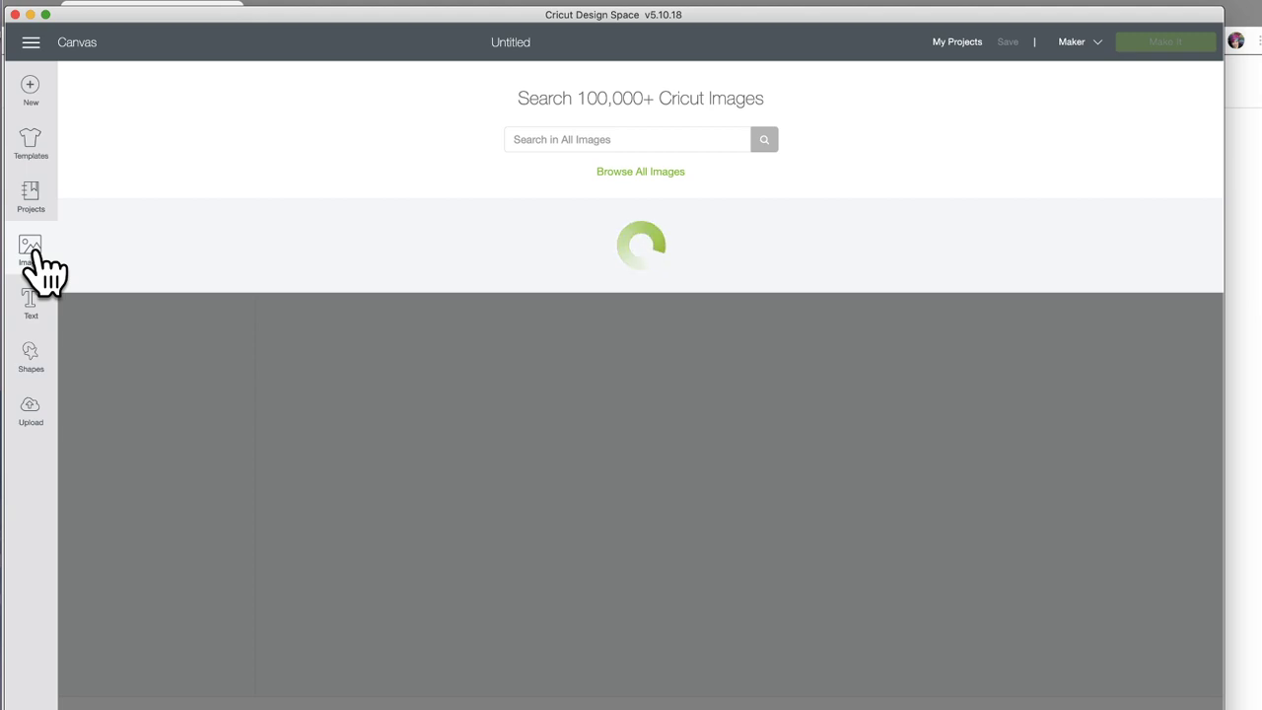
pyautogui.click(37, 254)
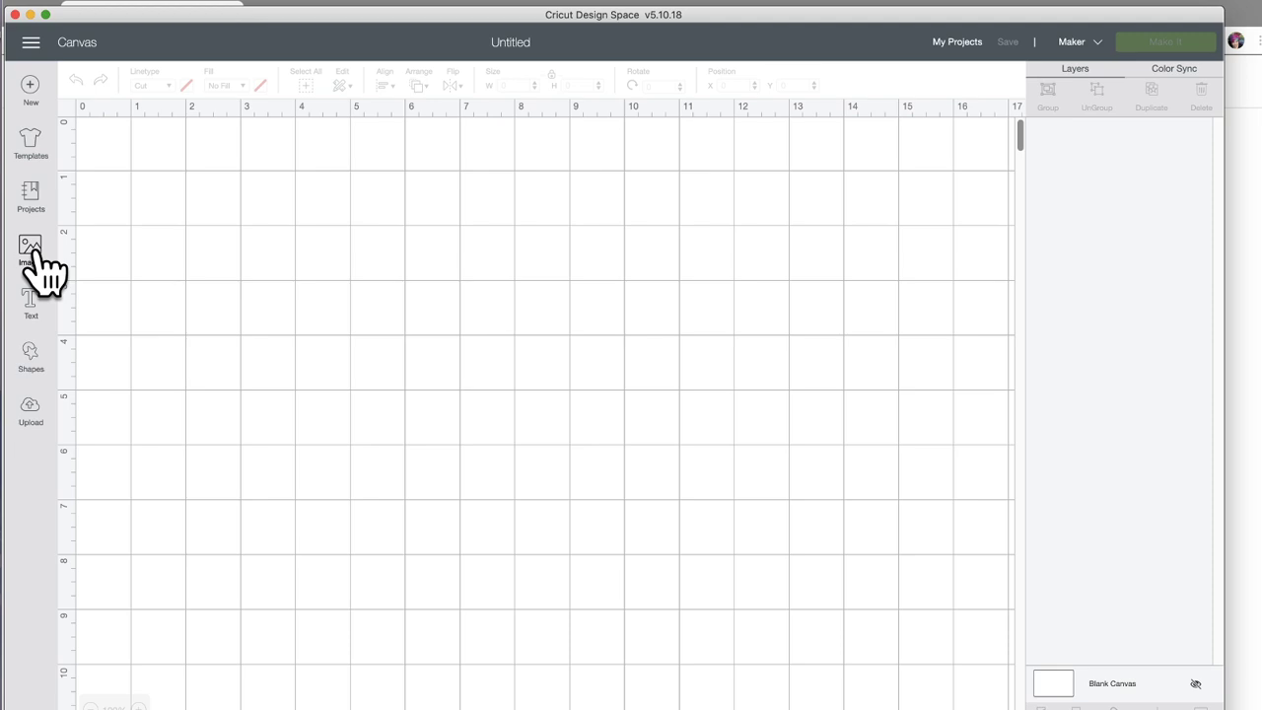
pyautogui.click(31, 251)
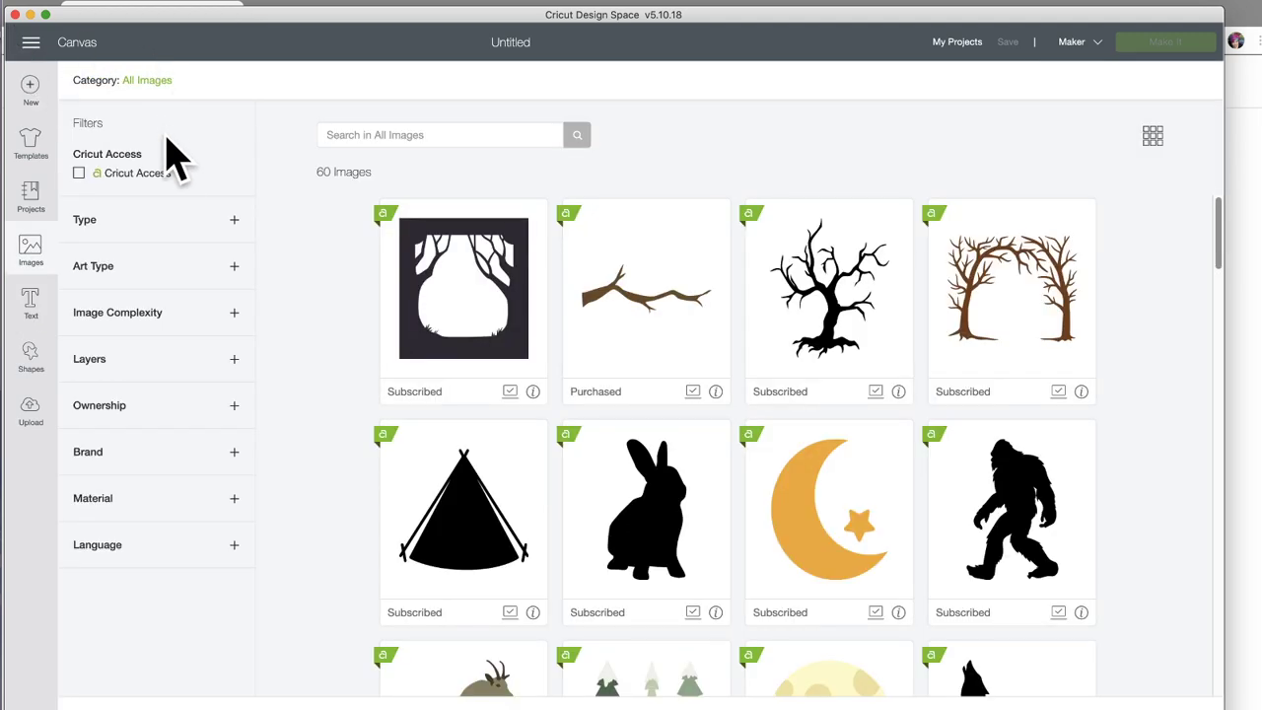
pyautogui.click(146, 81)
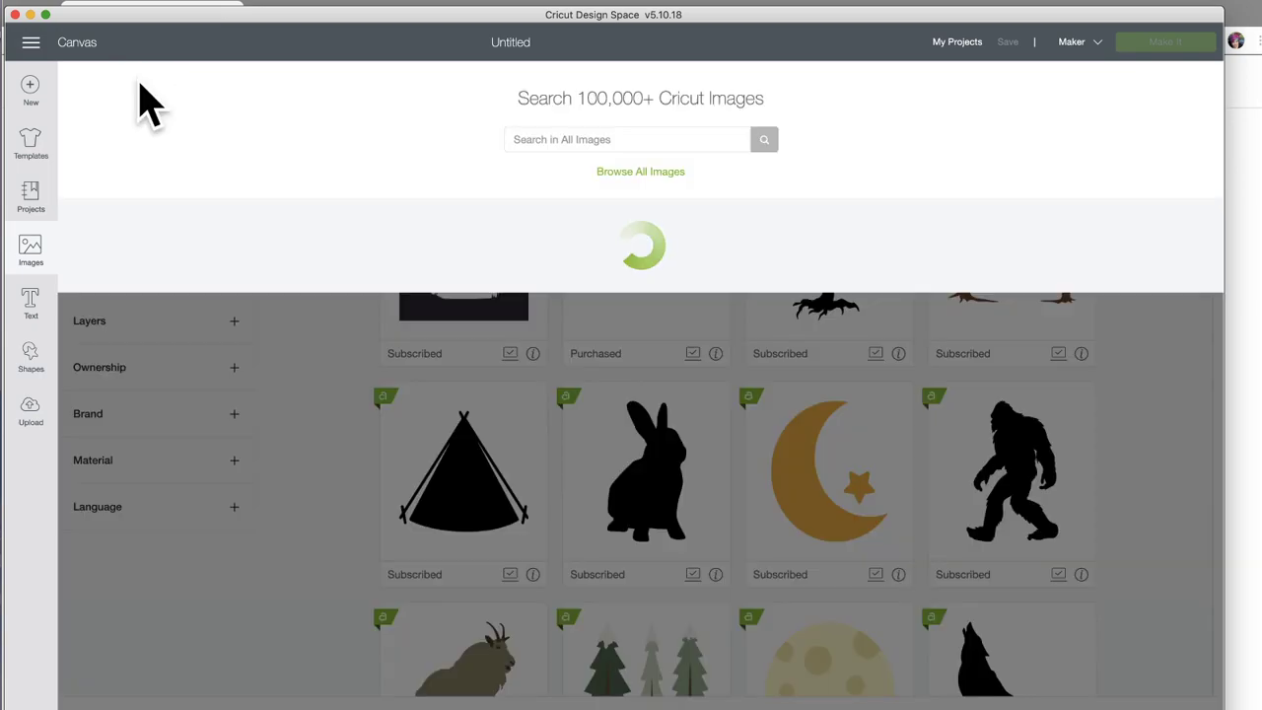
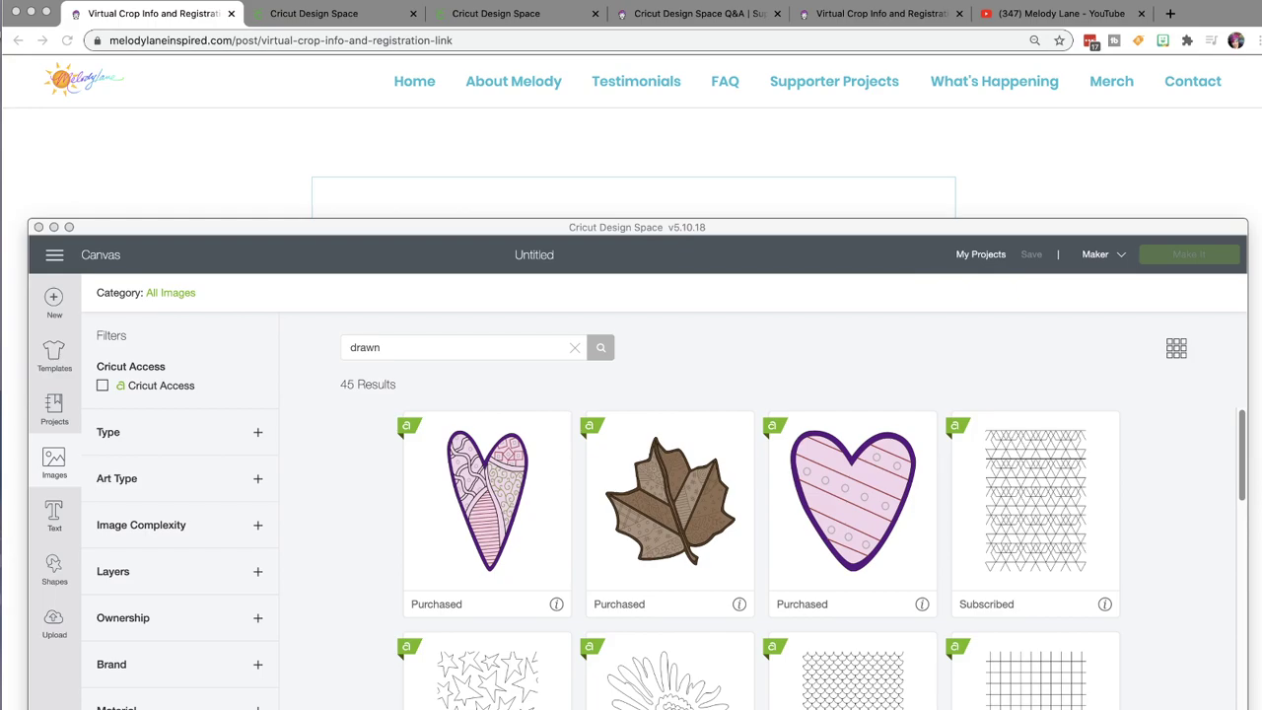
# Step: Reposition the Design Space window for a full view and look through the image search results for "drawn"
pyautogui.doubleClick(367, 226)
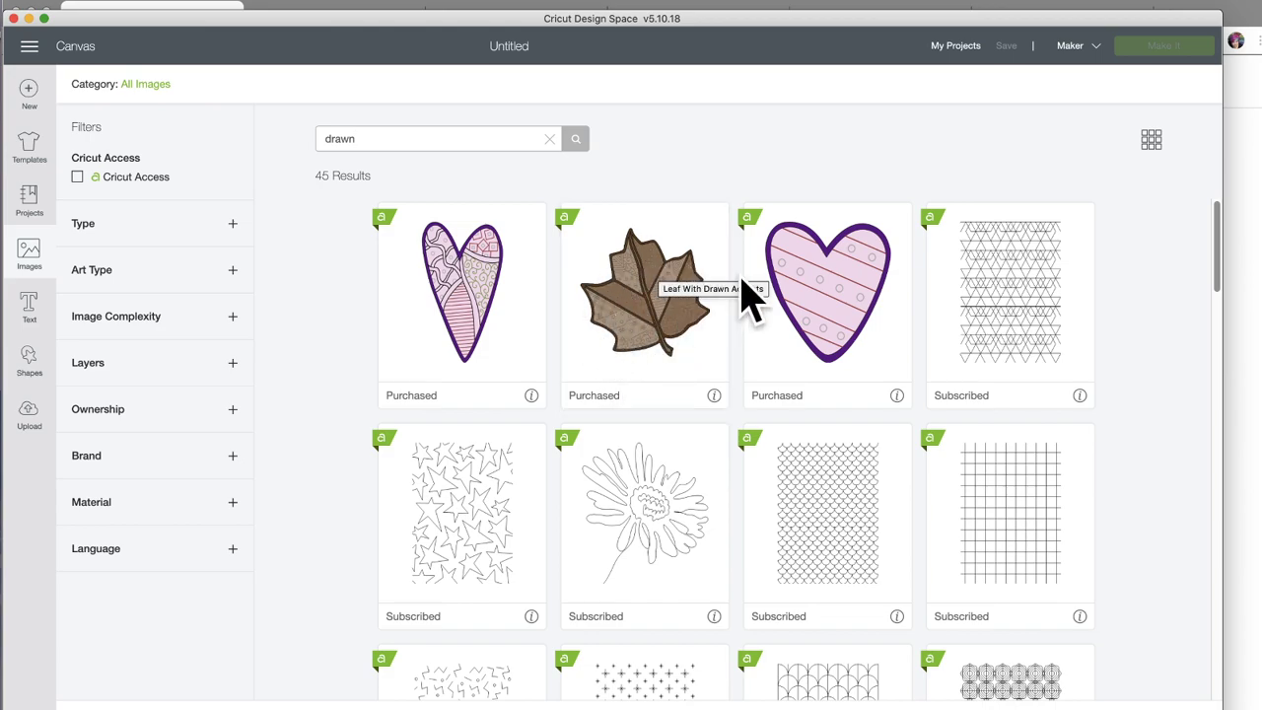
pyautogui.scroll(-8, 646, 456)
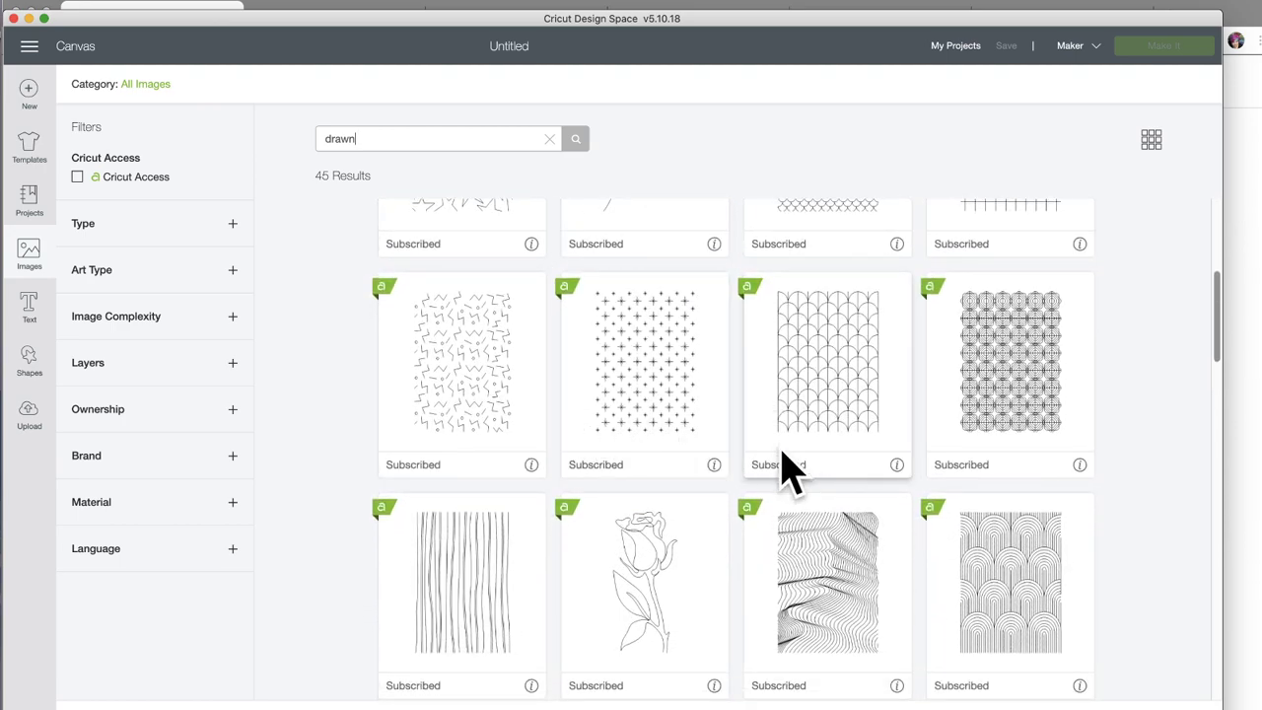
pyautogui.scroll(-2, 552, 631)
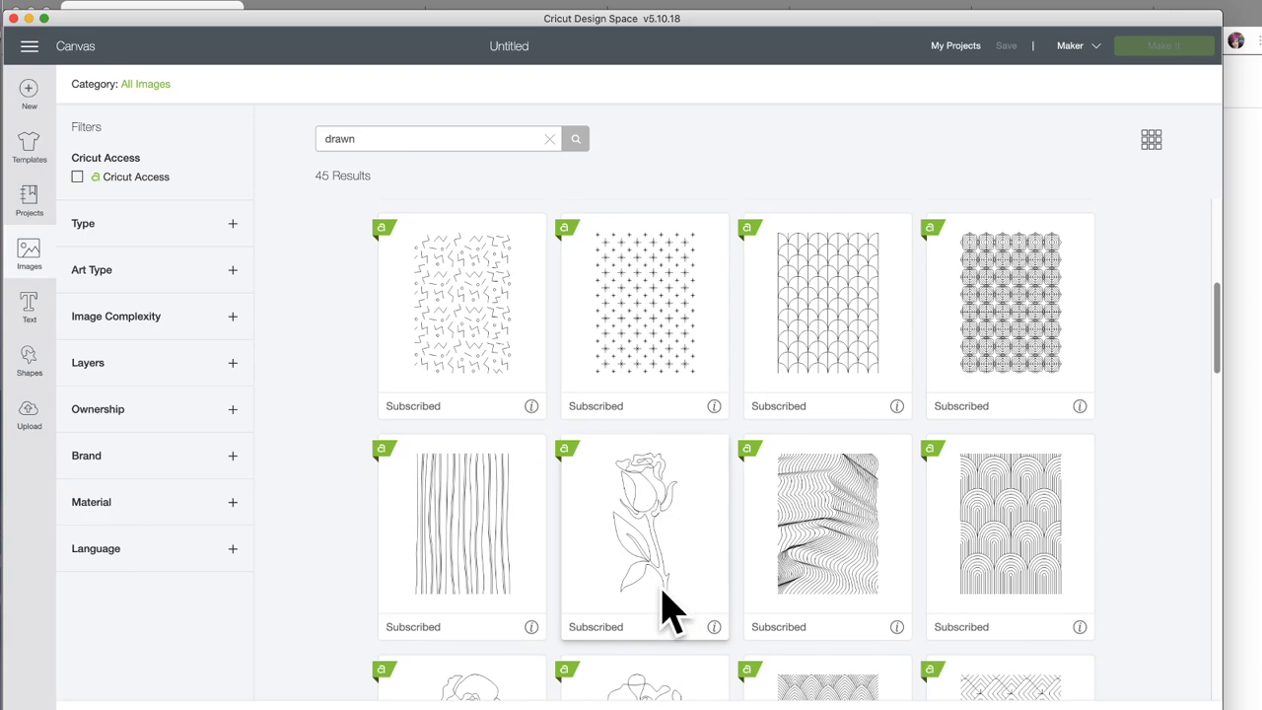
pyautogui.scroll(-2, 674, 543)
pyautogui.scroll(-2, 670, 541)
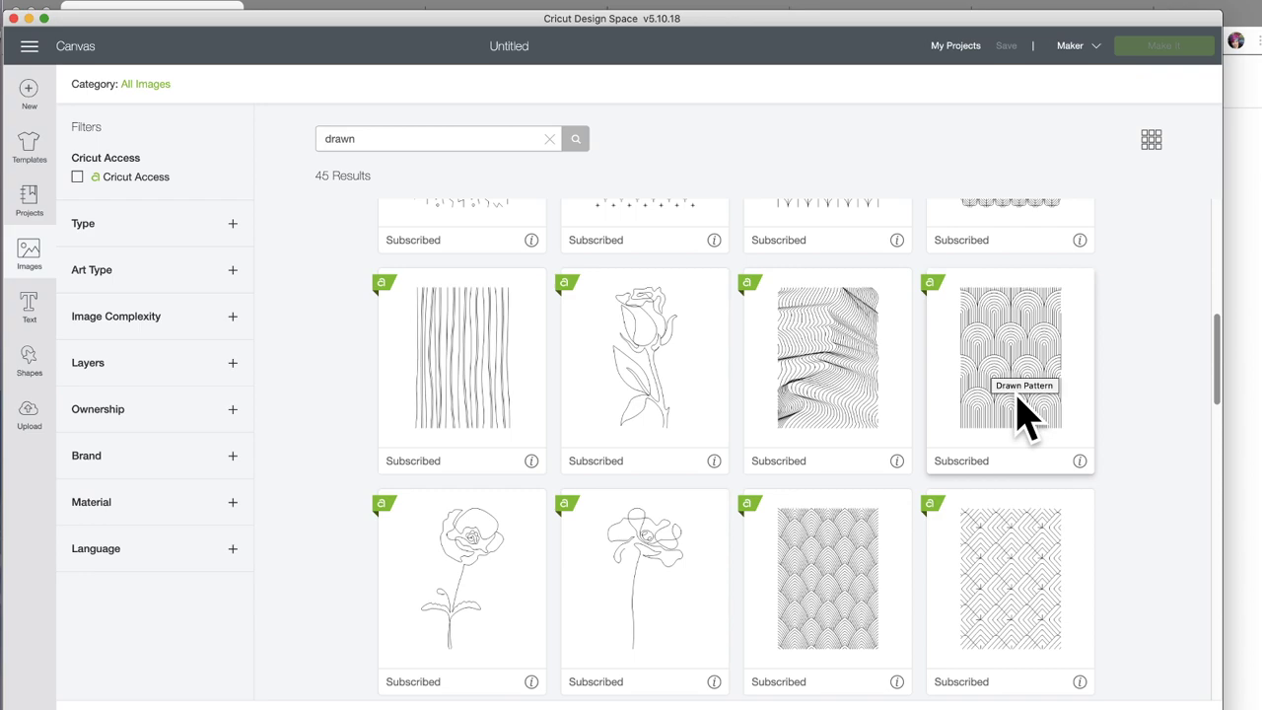
pyautogui.scroll(5, 471, 345)
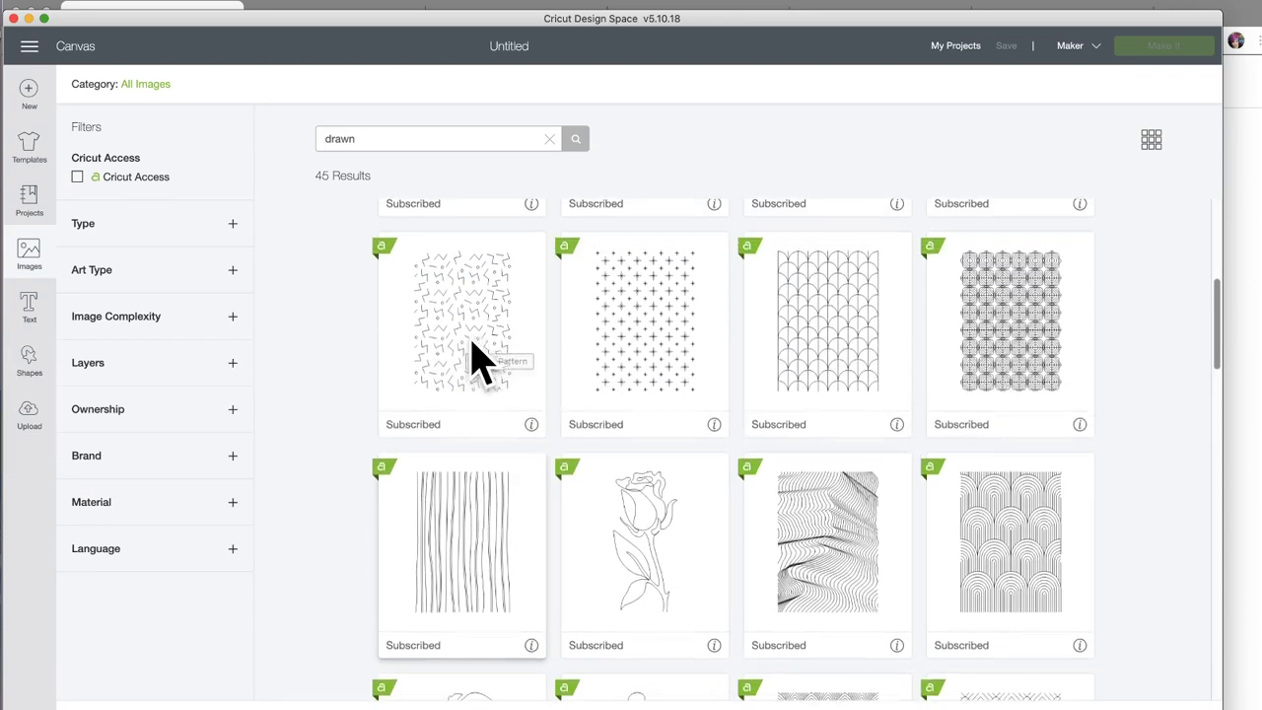
pyautogui.scroll(7, 472, 360)
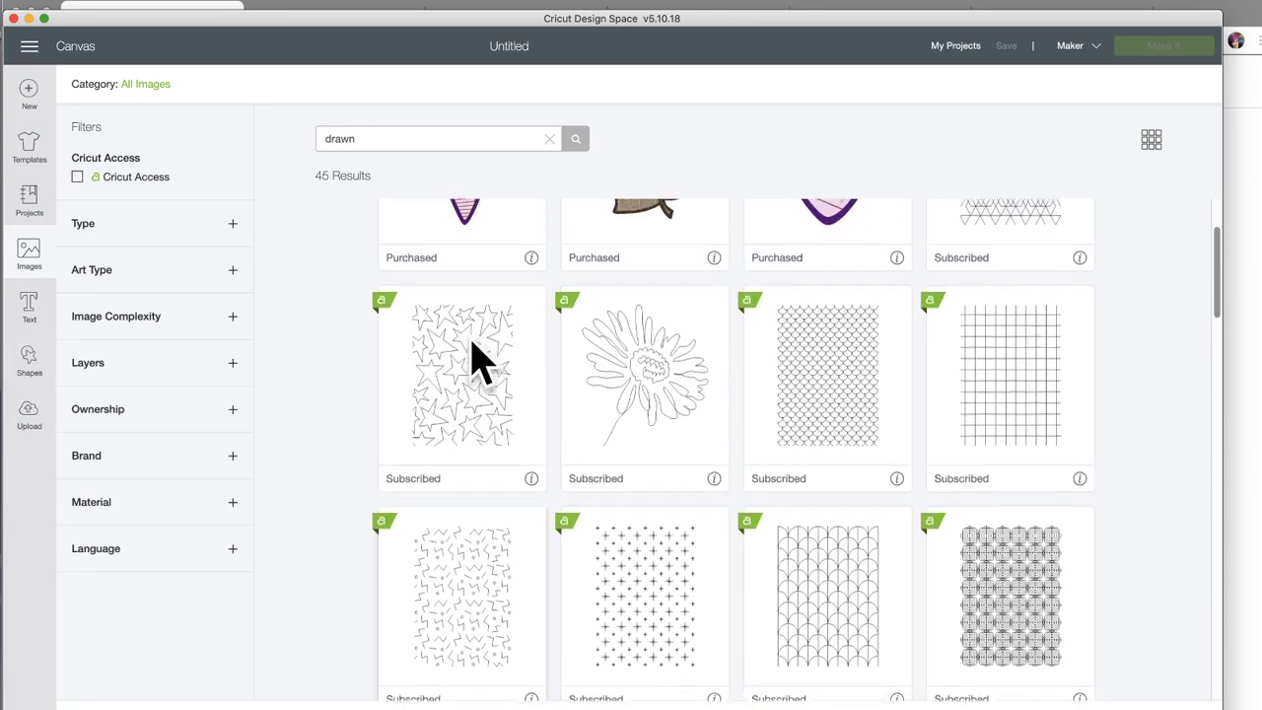
pyautogui.scroll(1, 479, 361)
pyautogui.scroll(-15, 479, 360)
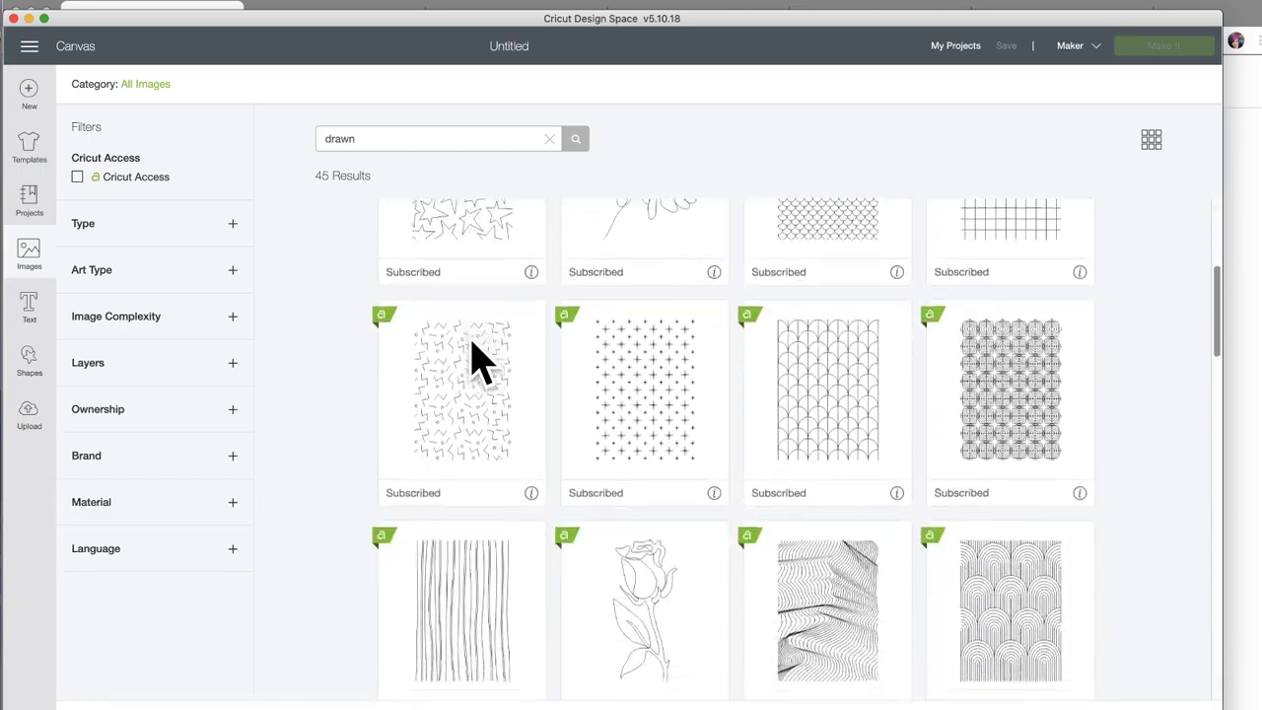
pyautogui.scroll(-7, 479, 360)
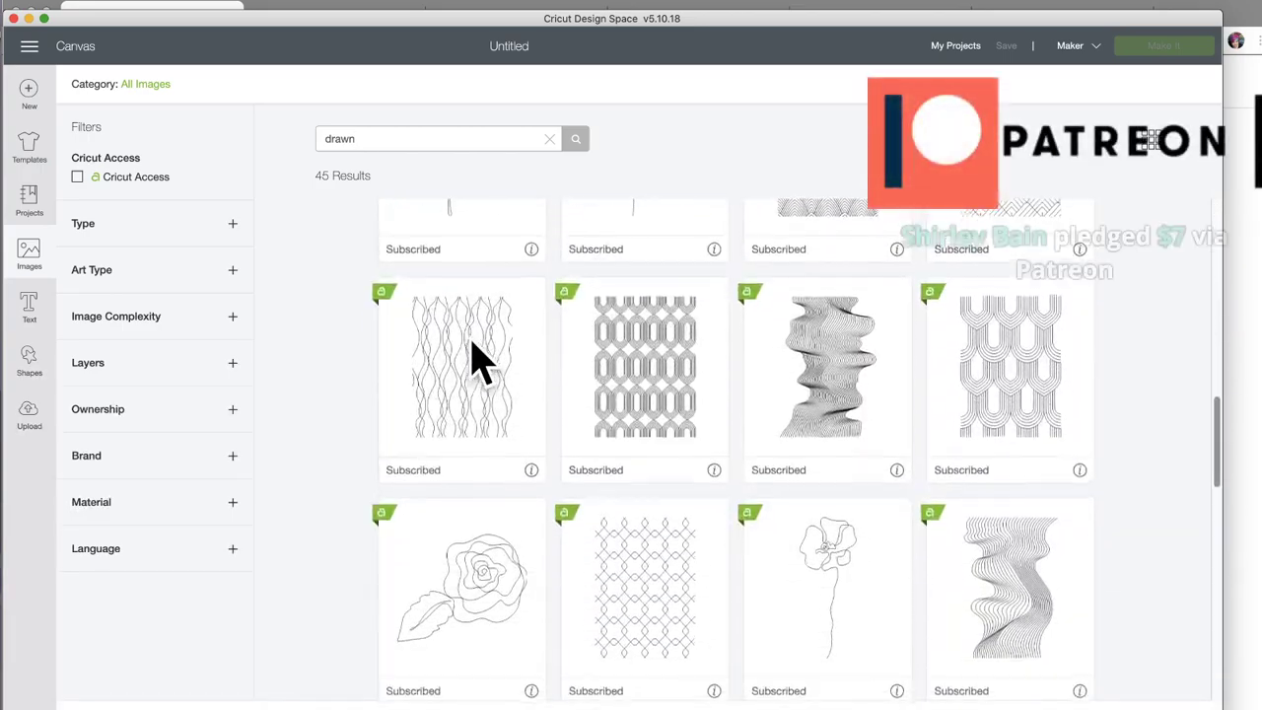
pyautogui.scroll(-2, 479, 361)
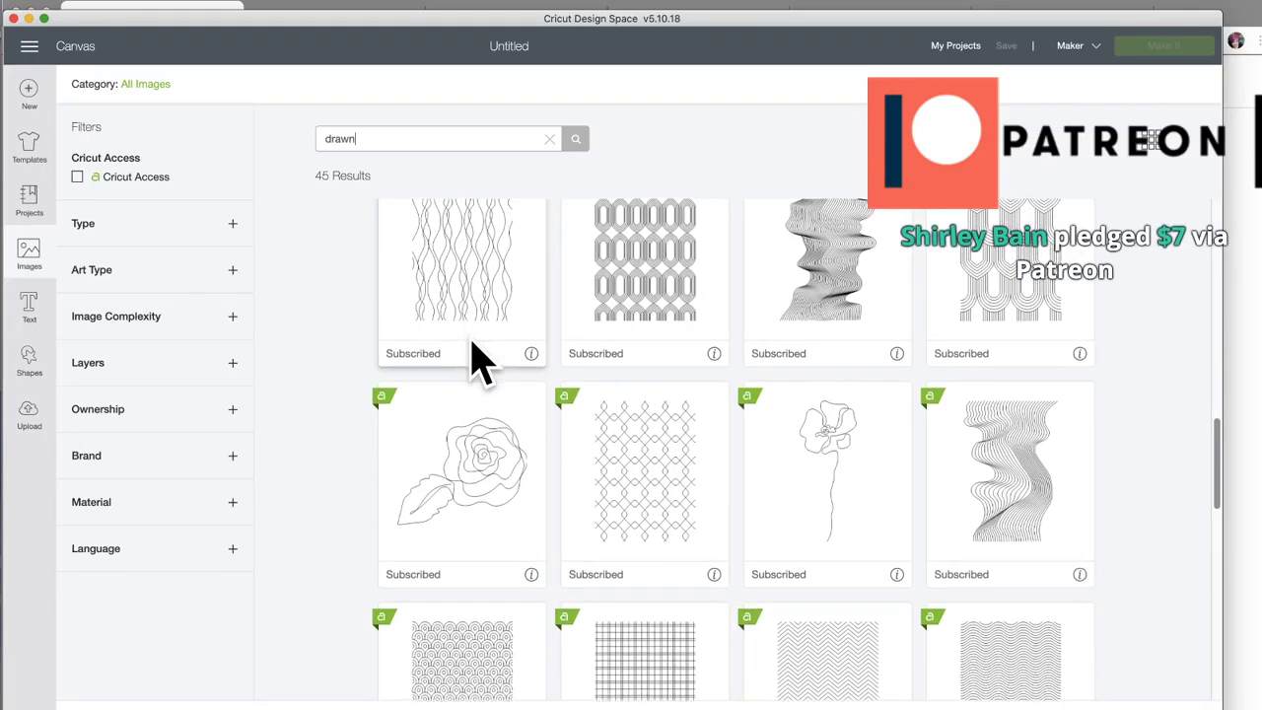
pyautogui.scroll(-2, 479, 361)
pyautogui.scroll(-10, 480, 361)
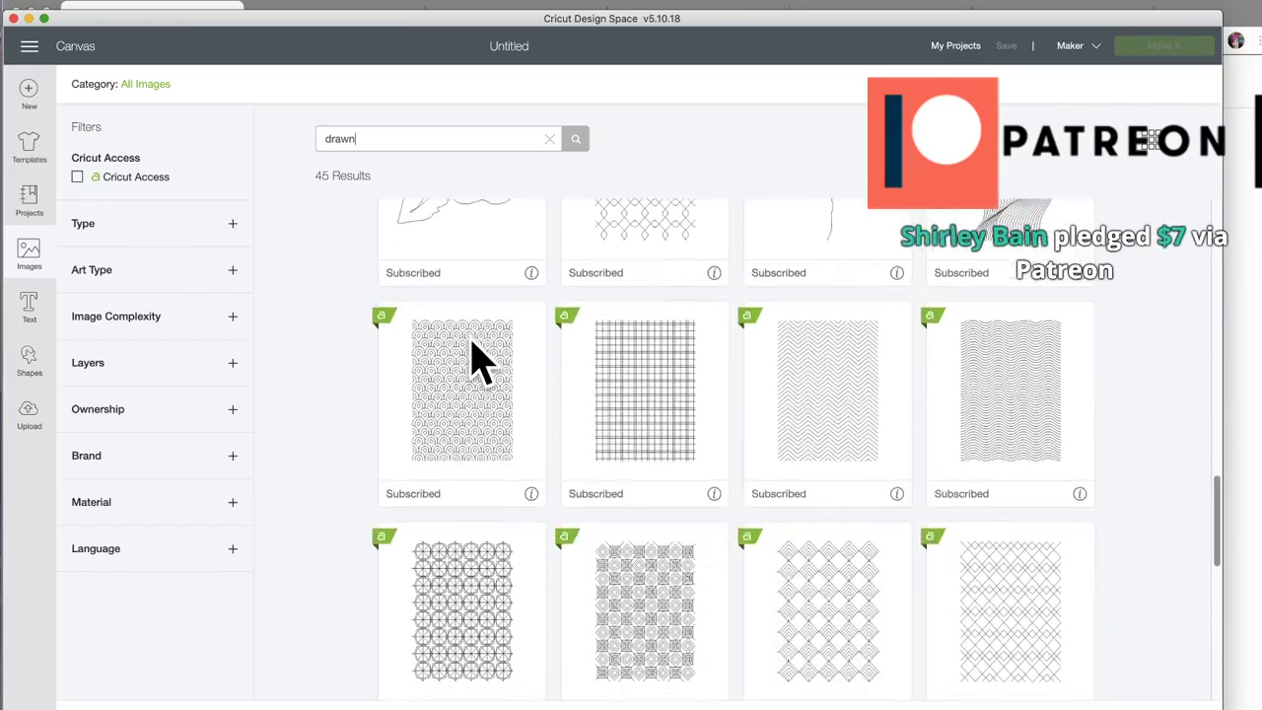
pyautogui.scroll(-2, 480, 361)
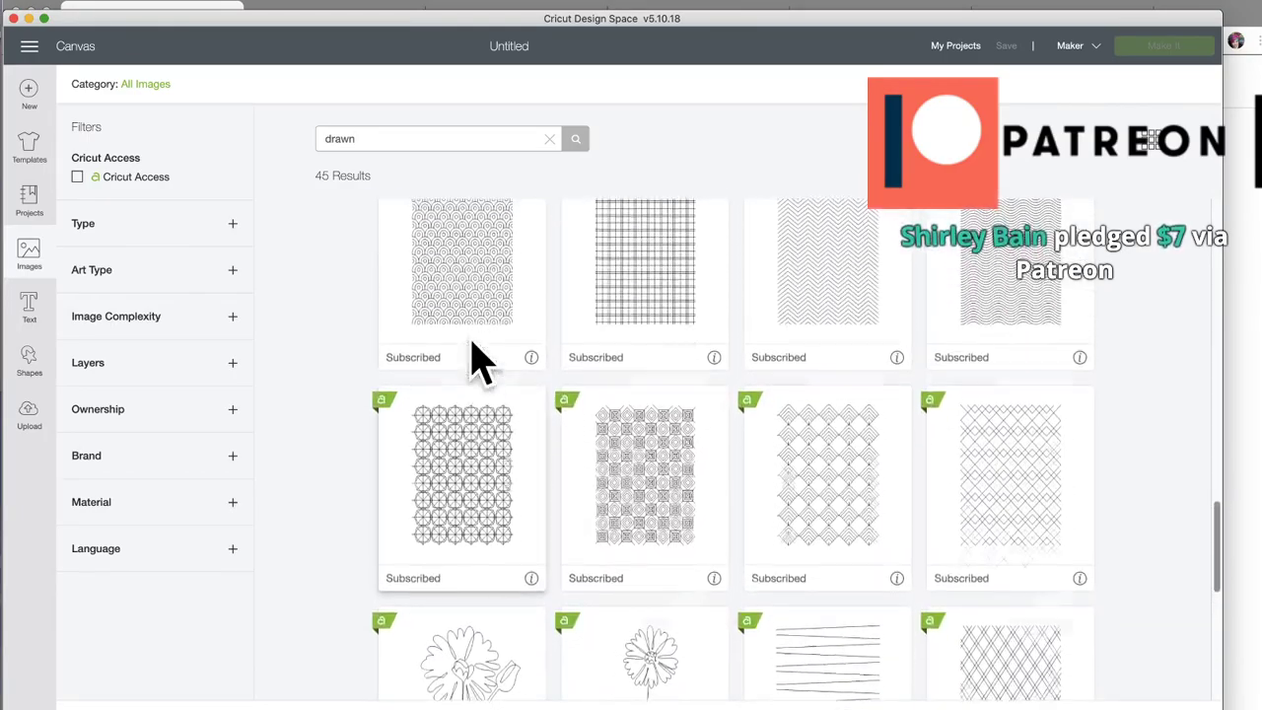
# Step: Select the plaid grid Drawn Pattern image and look over the remaining "drawn" results
pyautogui.scroll(7, 562, 473)
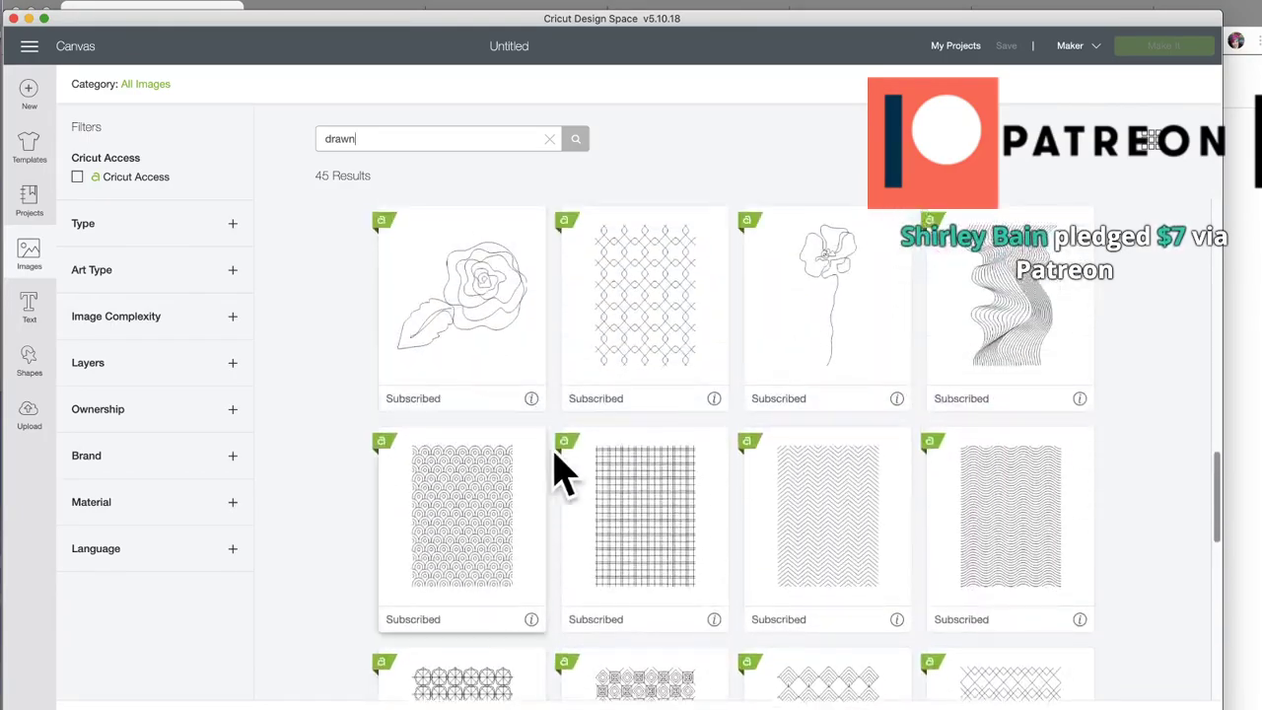
pyautogui.click(668, 535)
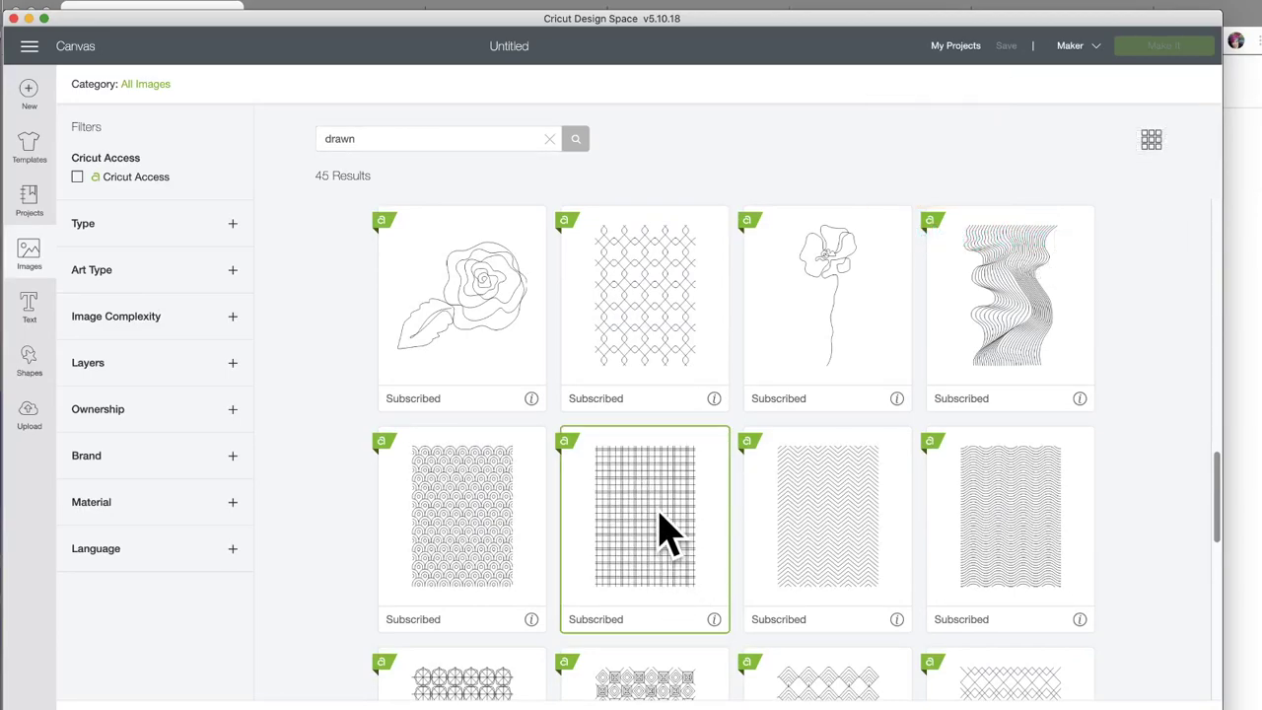
pyautogui.scroll(-4, 663, 513)
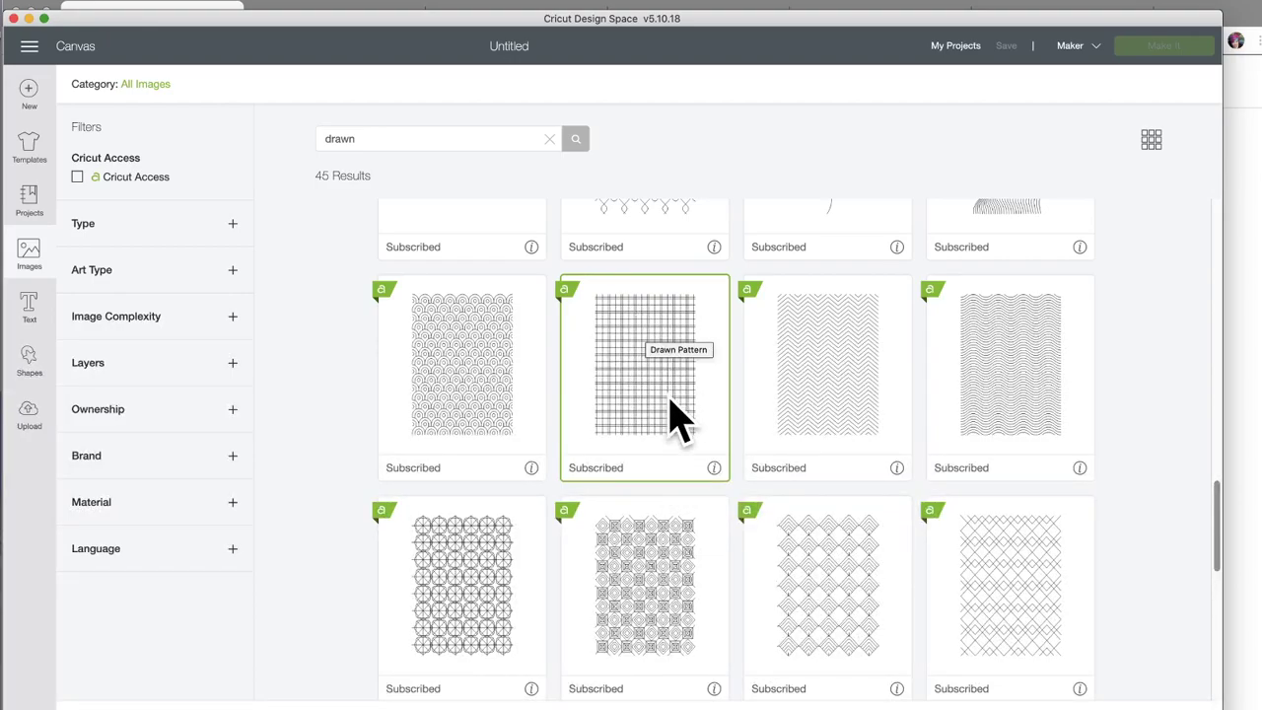
pyautogui.scroll(-7, 663, 454)
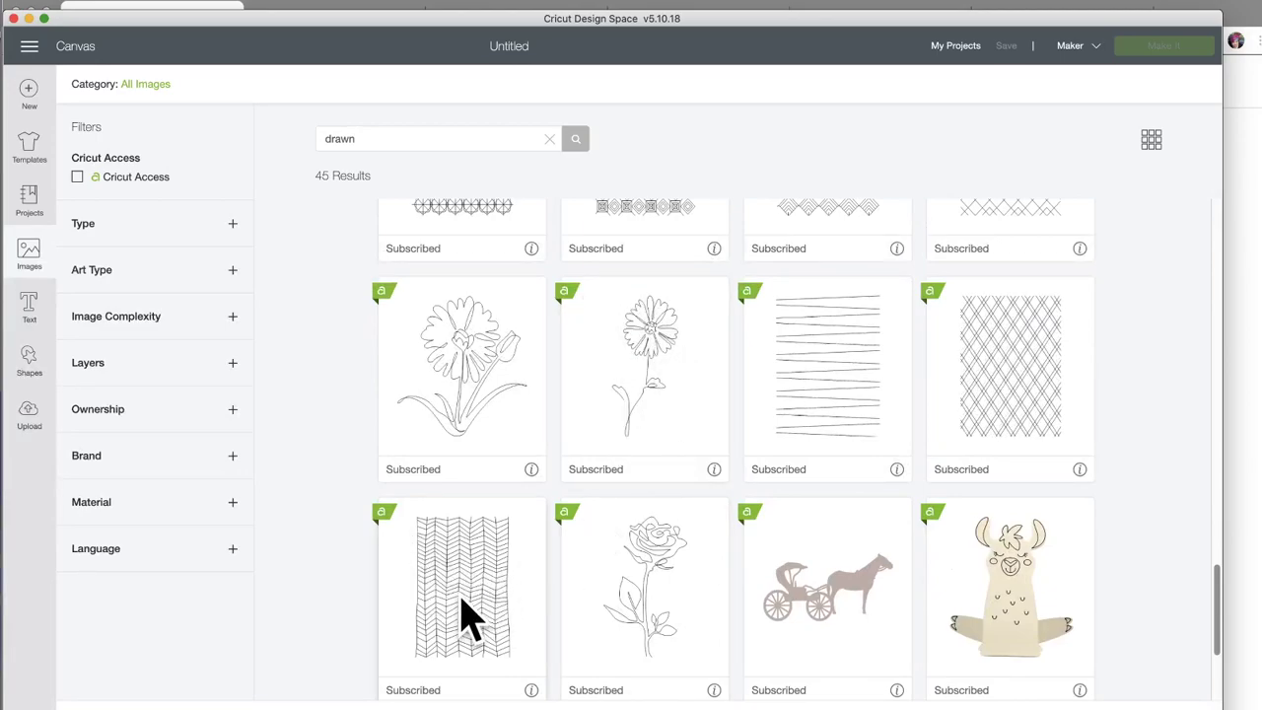
pyautogui.scroll(-6, 496, 621)
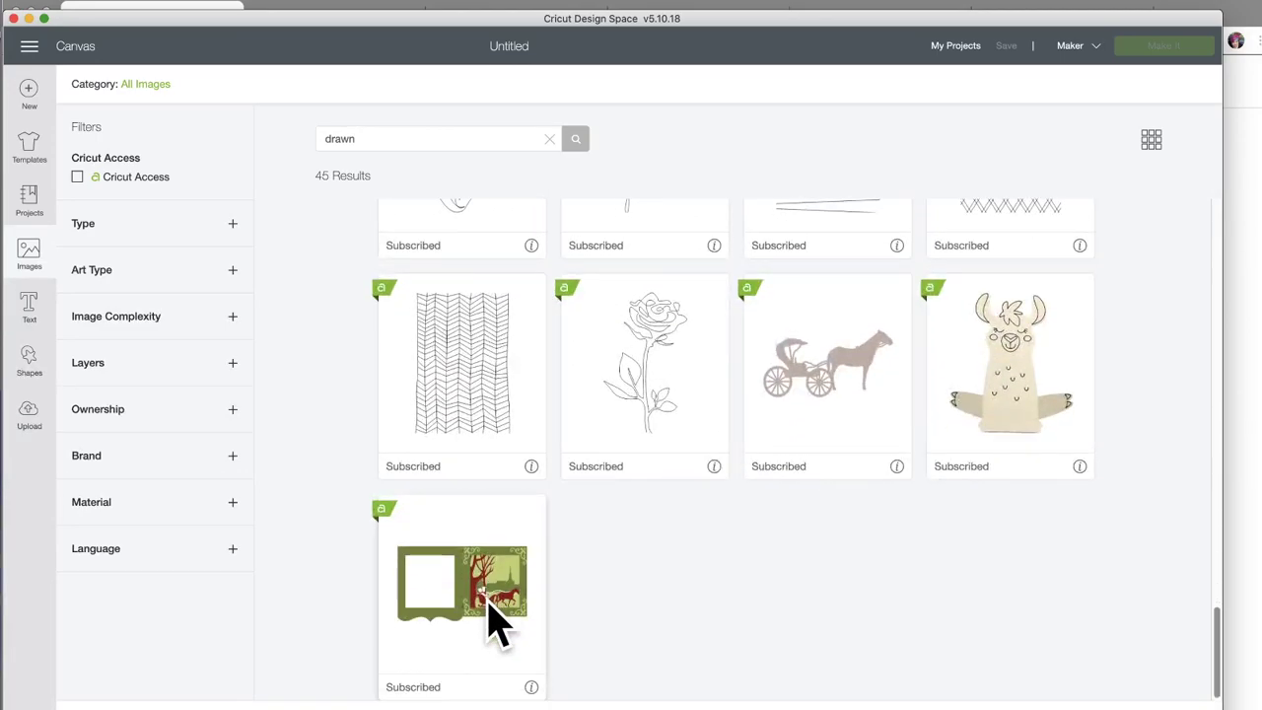
pyautogui.scroll(15, 496, 621)
pyautogui.scroll(20, 496, 621)
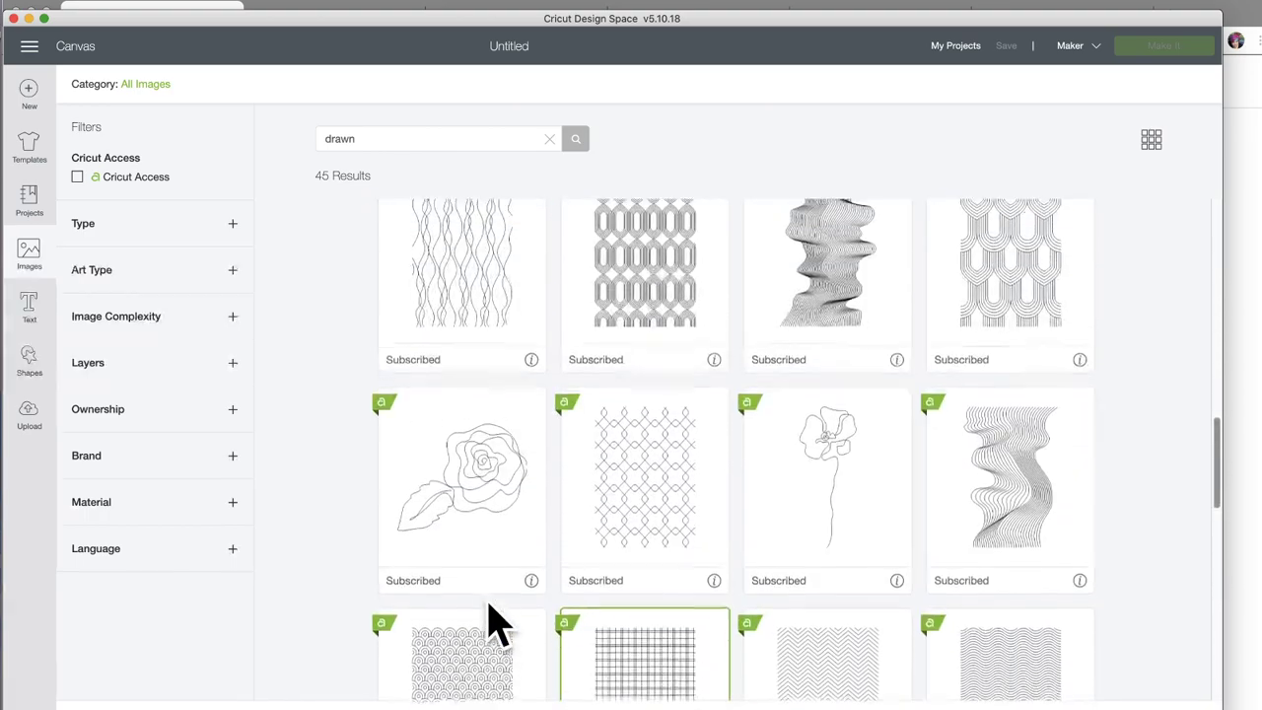
pyautogui.scroll(8, 496, 621)
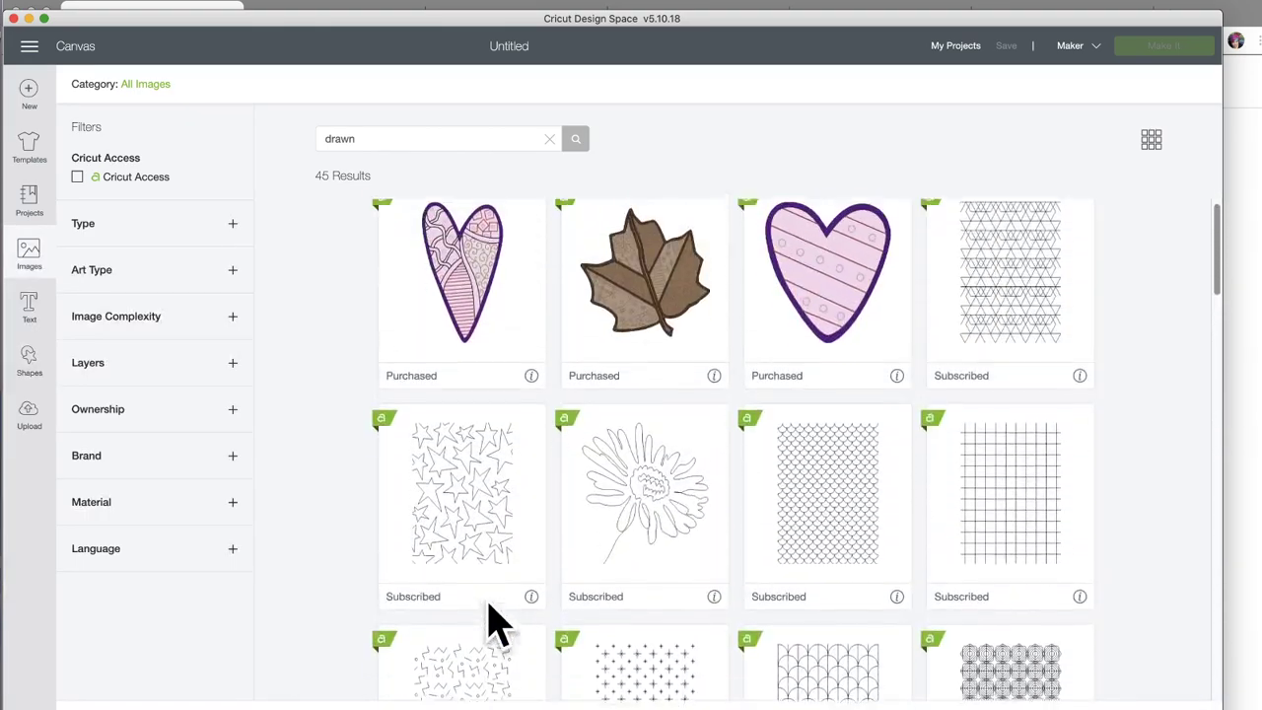
# Step: Open the Drawn Patterns image set from the vertical wavy-line pattern's details and look through its images
pyautogui.scroll(-10, 496, 621)
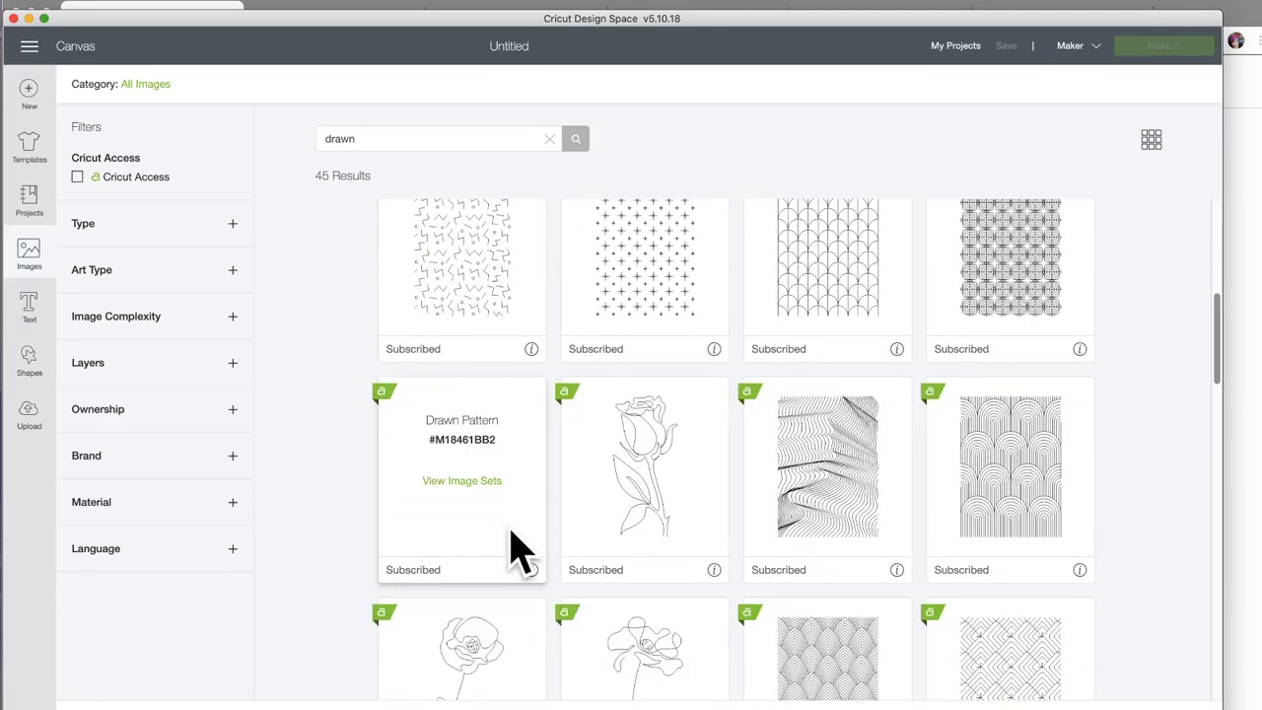
pyautogui.click(488, 488)
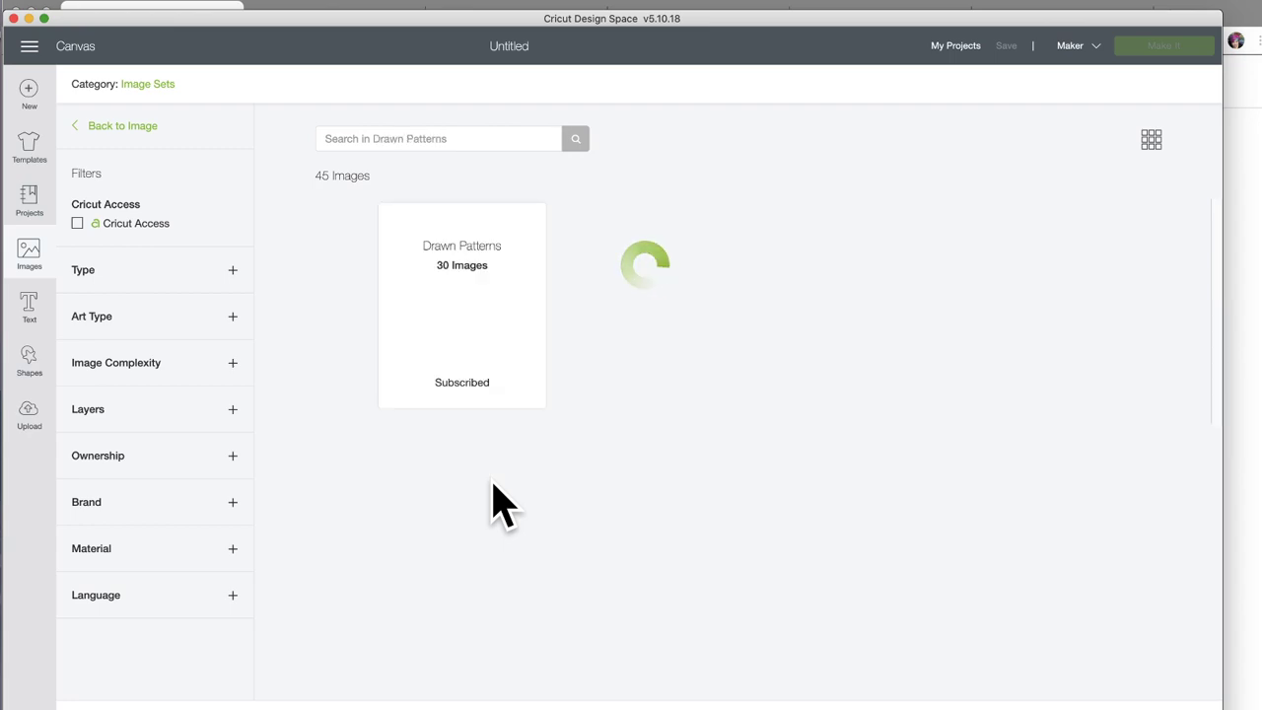
pyautogui.scroll(-6, 511, 589)
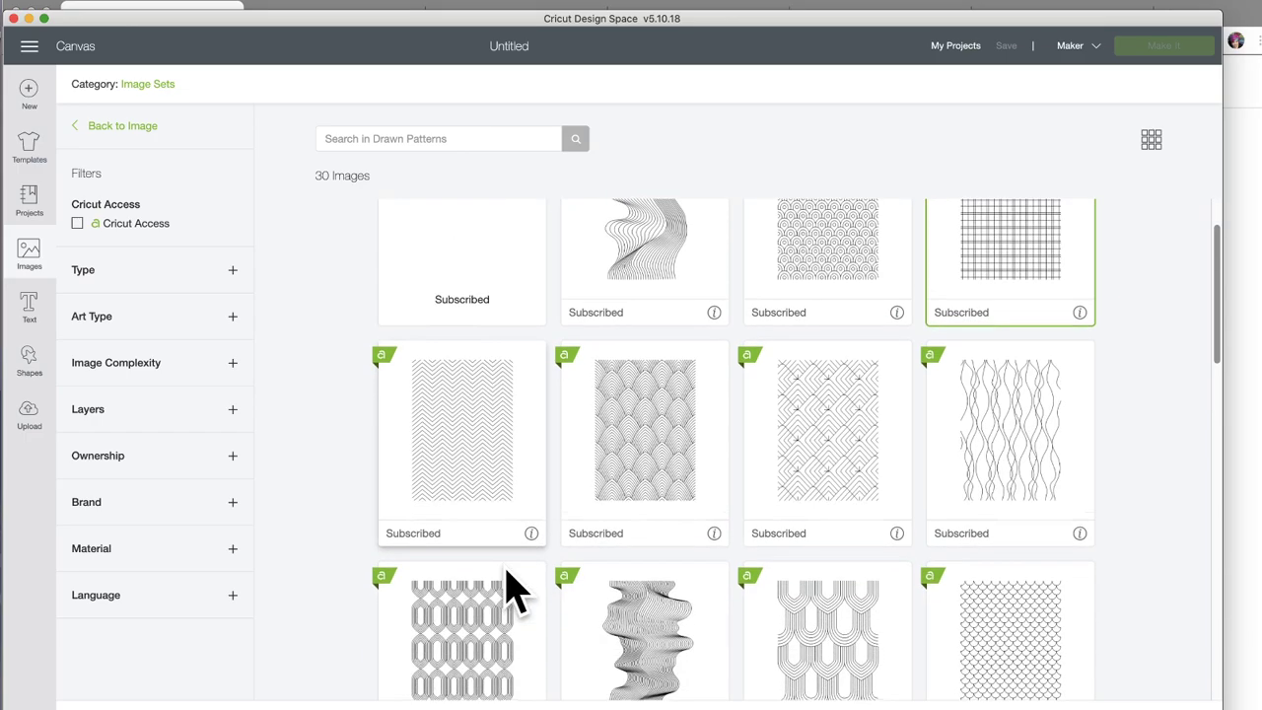
pyautogui.scroll(-2, 512, 589)
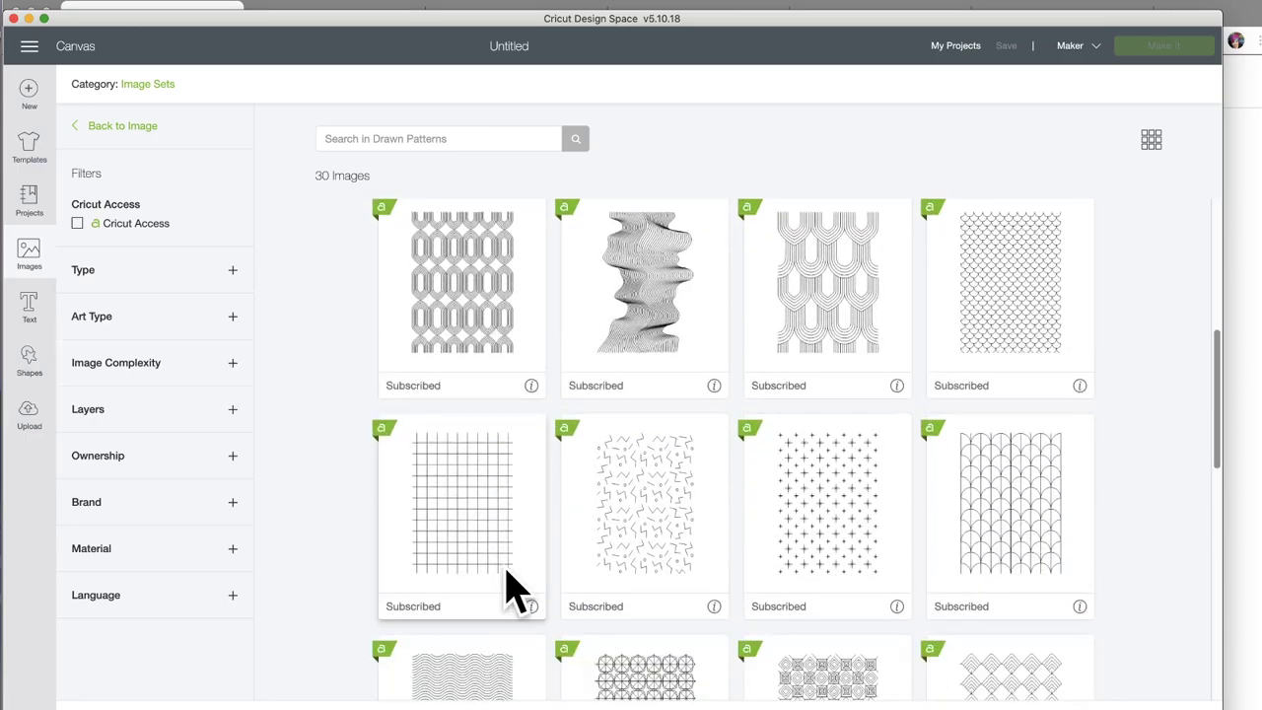
pyautogui.scroll(-8, 512, 590)
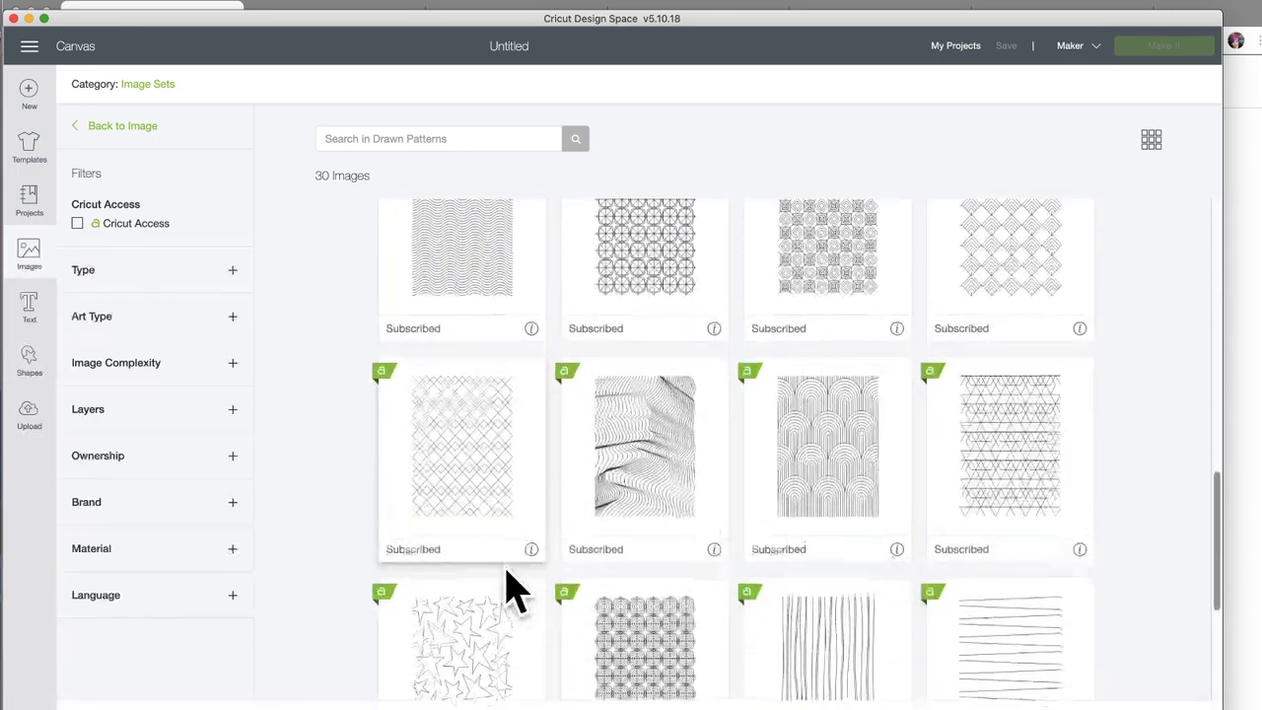
pyautogui.scroll(-4, 512, 590)
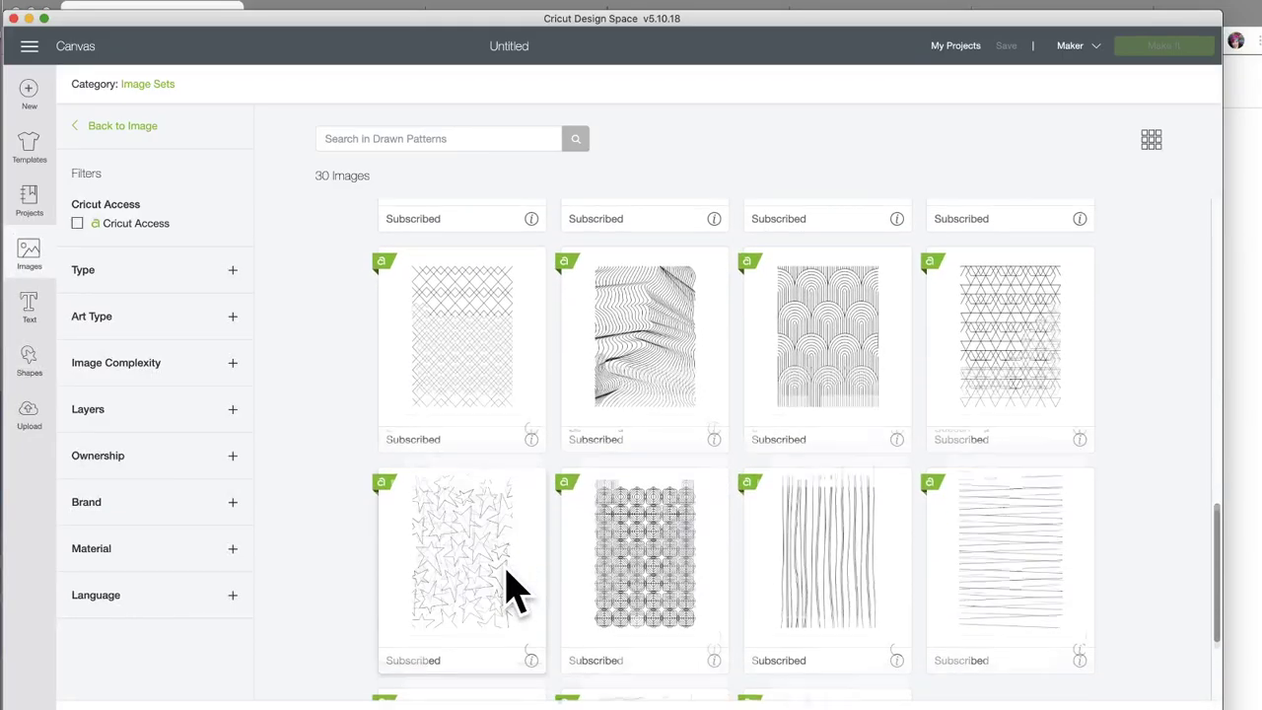
pyautogui.scroll(-2, 511, 590)
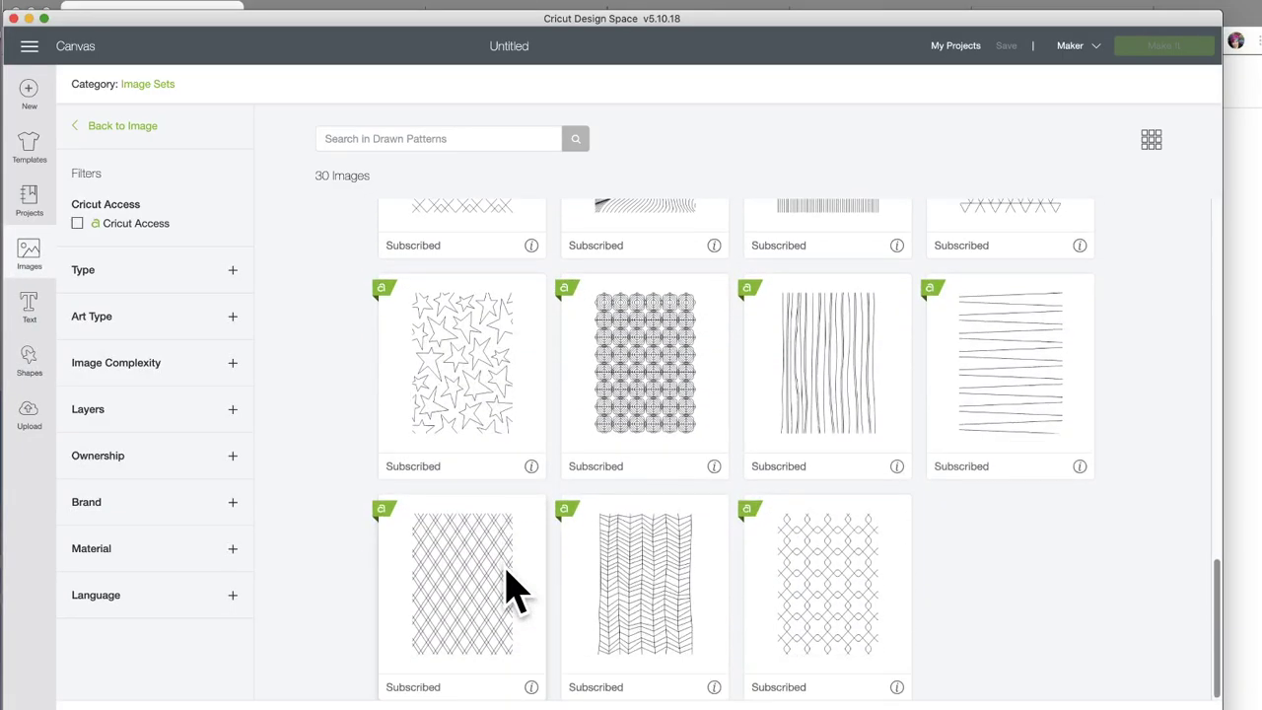
pyautogui.scroll(12, 512, 590)
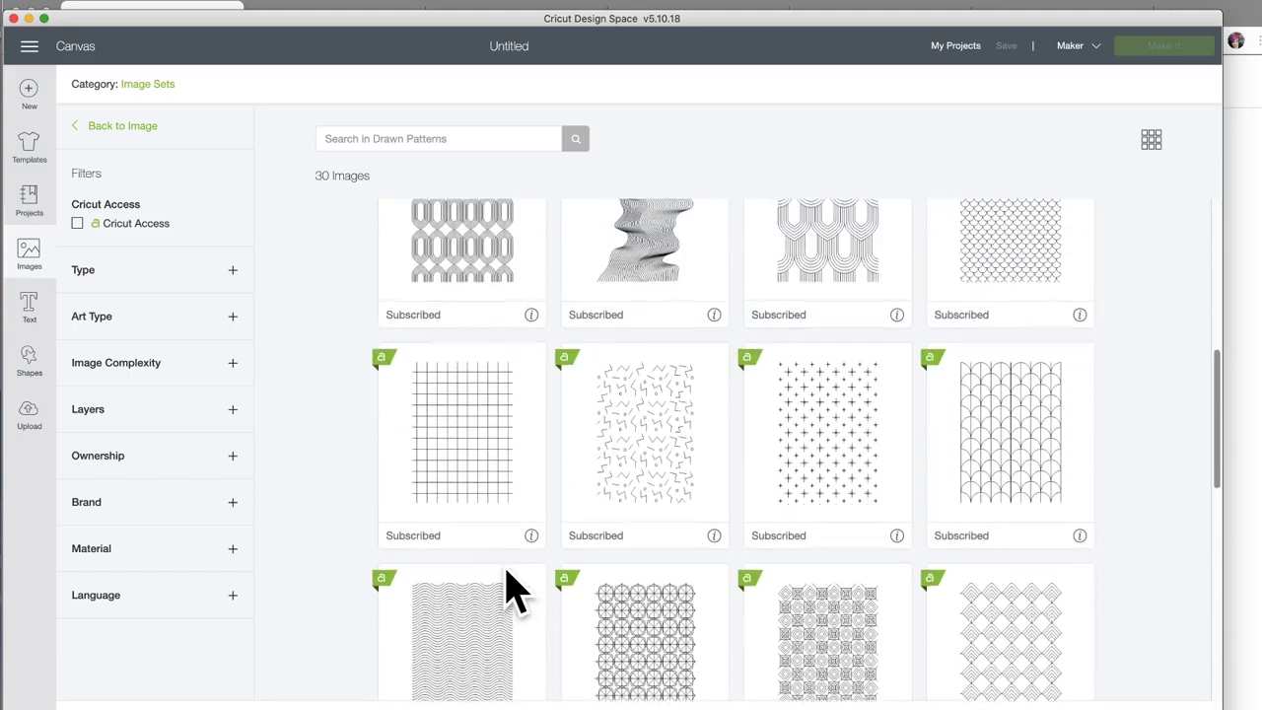
# Step: Look over the rest of the Drawn Patterns set and insert the selected plaid grid pattern on the canvas
pyautogui.scroll(8, 512, 590)
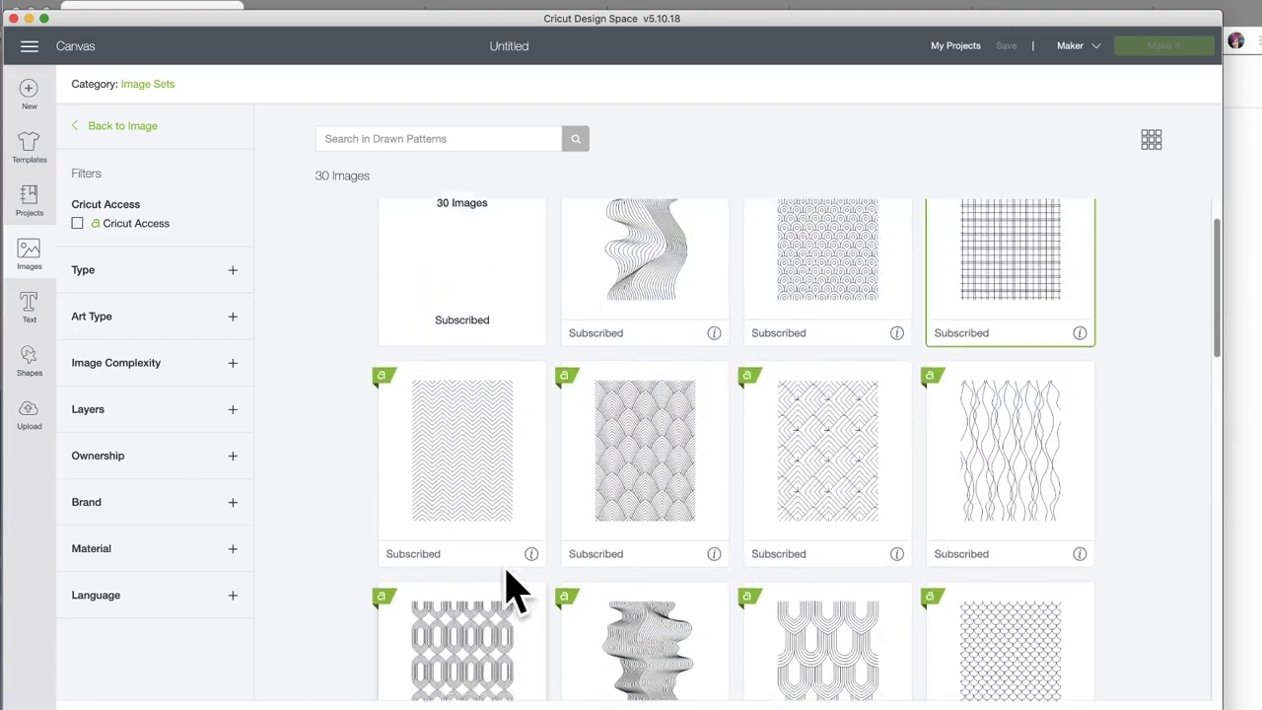
pyautogui.scroll(2, 512, 590)
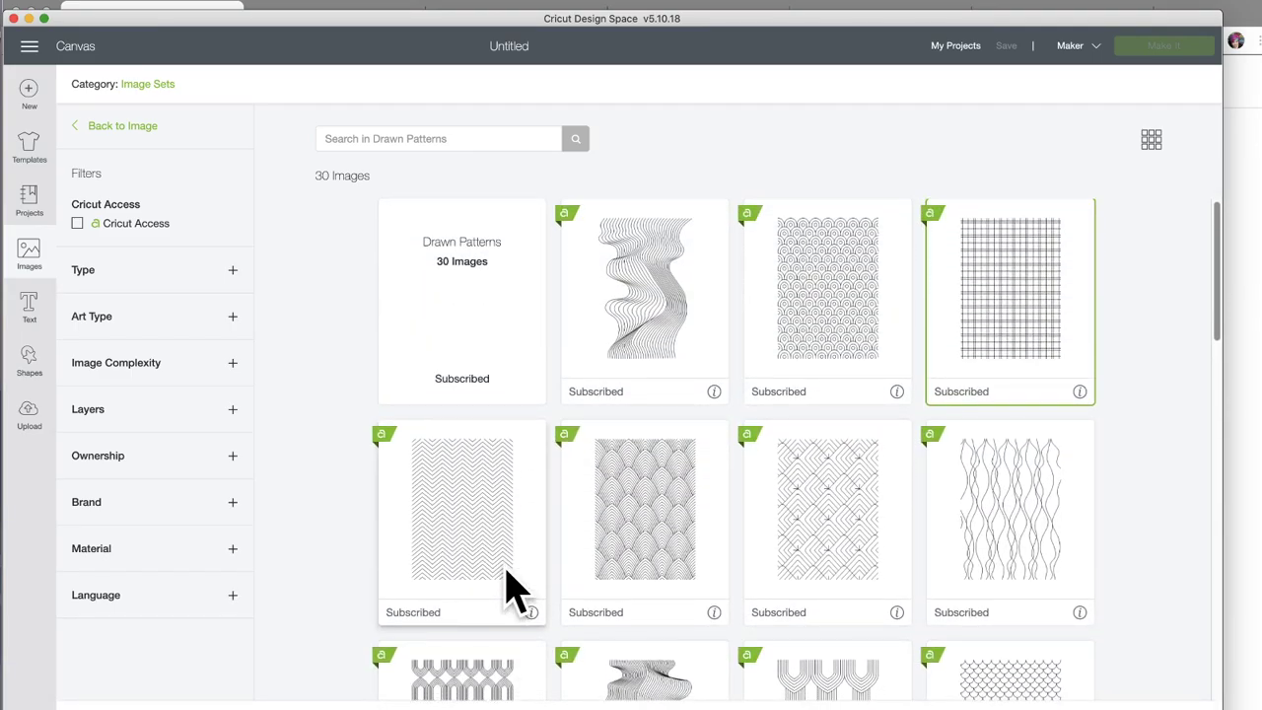
pyautogui.scroll(-11, 511, 589)
pyautogui.scroll(-8, 511, 589)
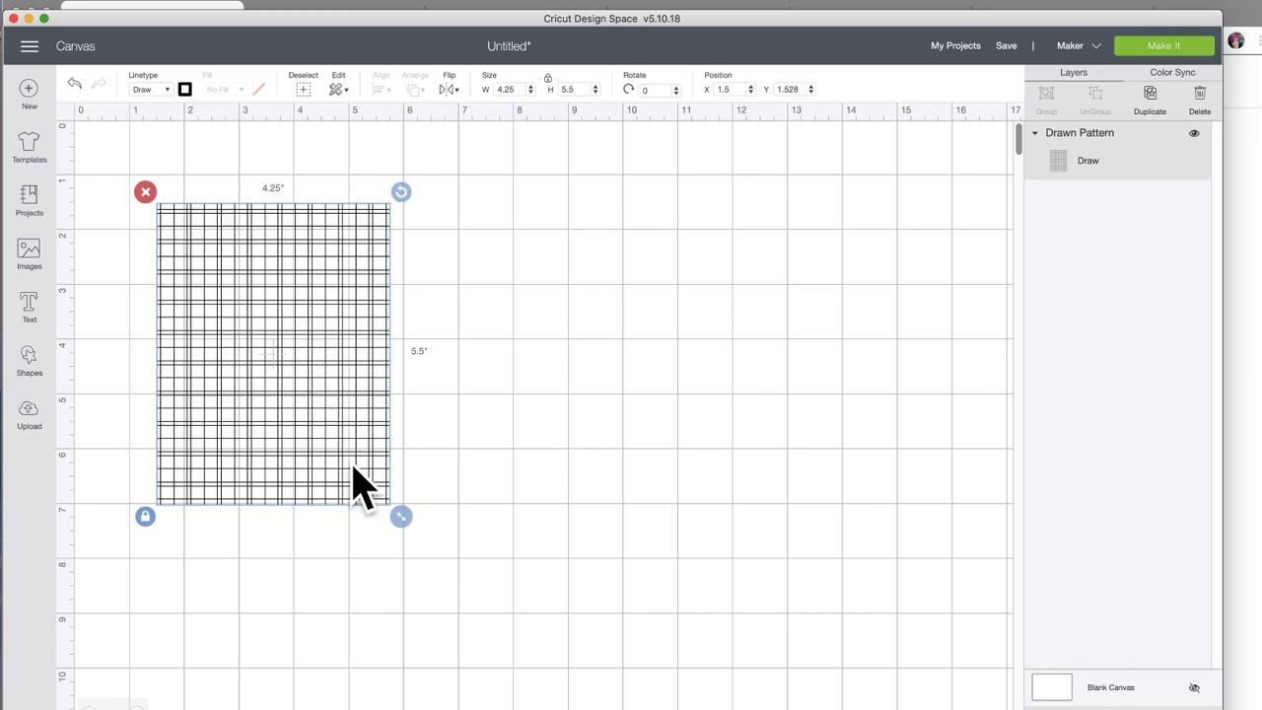
# Step: Hide the canvas grid, enlarge the plaid pattern to about 6.63 × 8.58 in and move it to about X 2.72, Y 0.78
pyautogui.moveTo(358, 423); pyautogui.dragTo(452, 429)
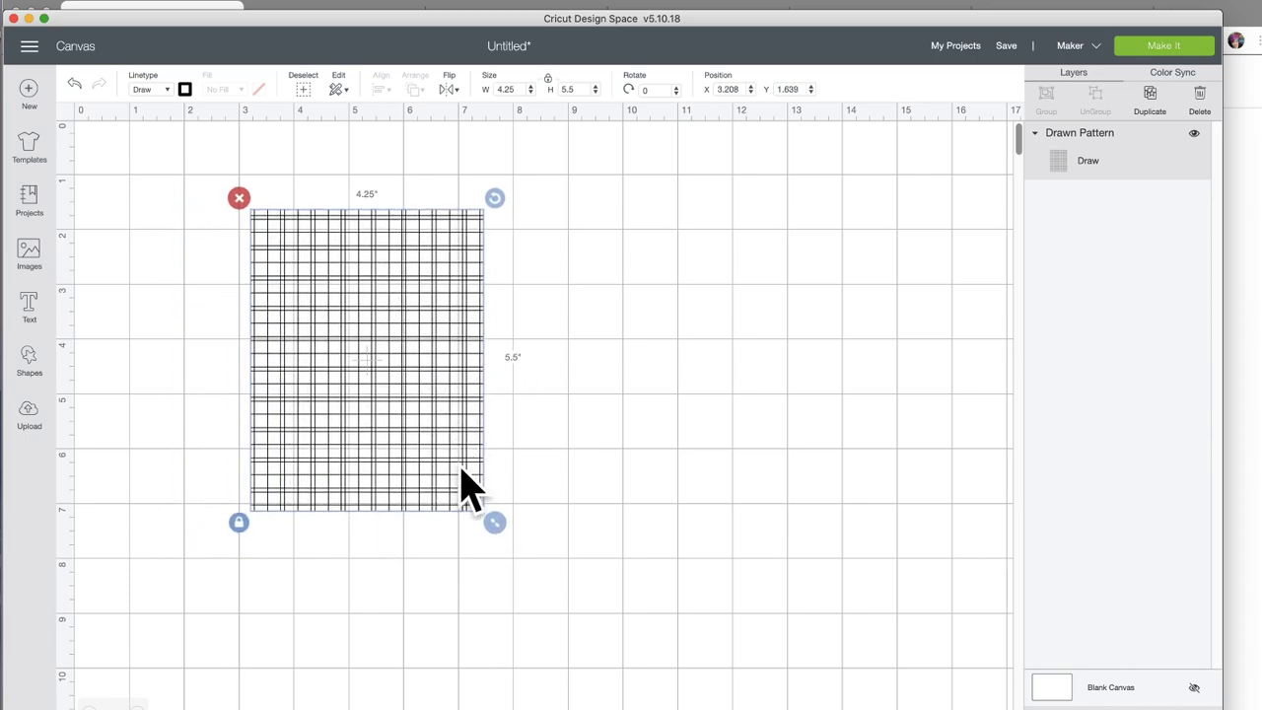
pyautogui.click(65, 114)
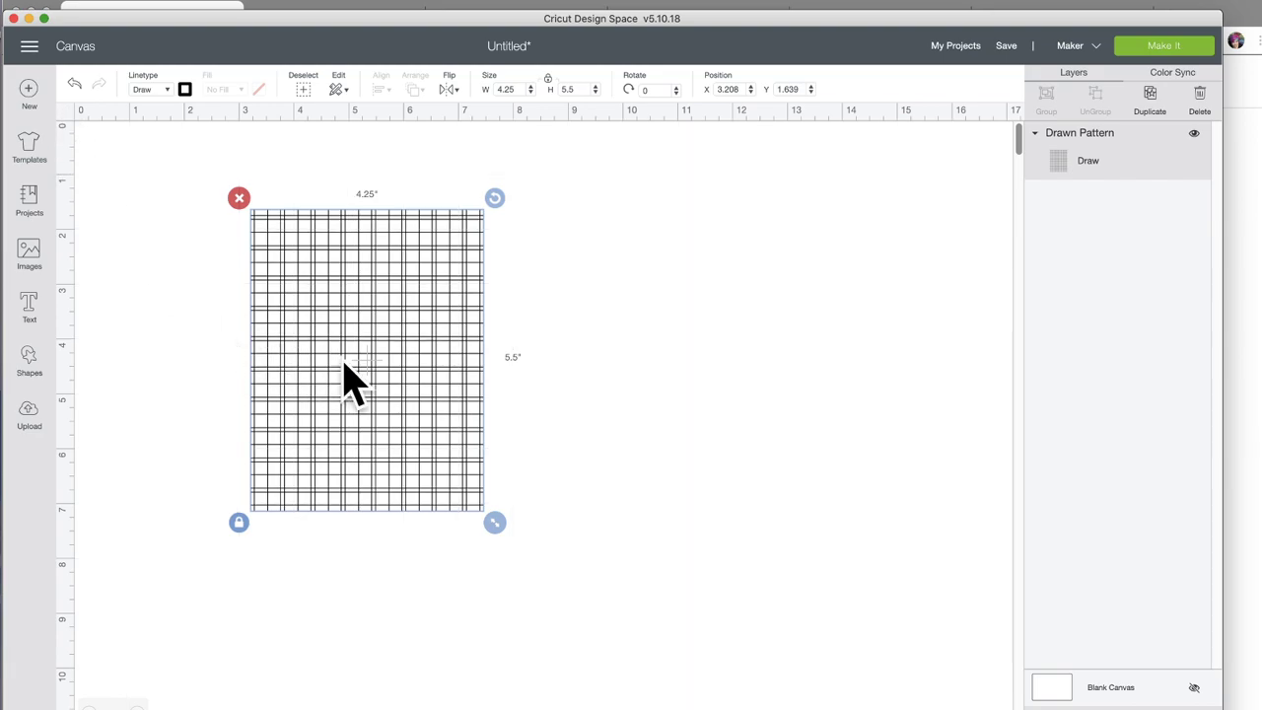
pyautogui.moveTo(495, 525); pyautogui.dragTo(705, 690)
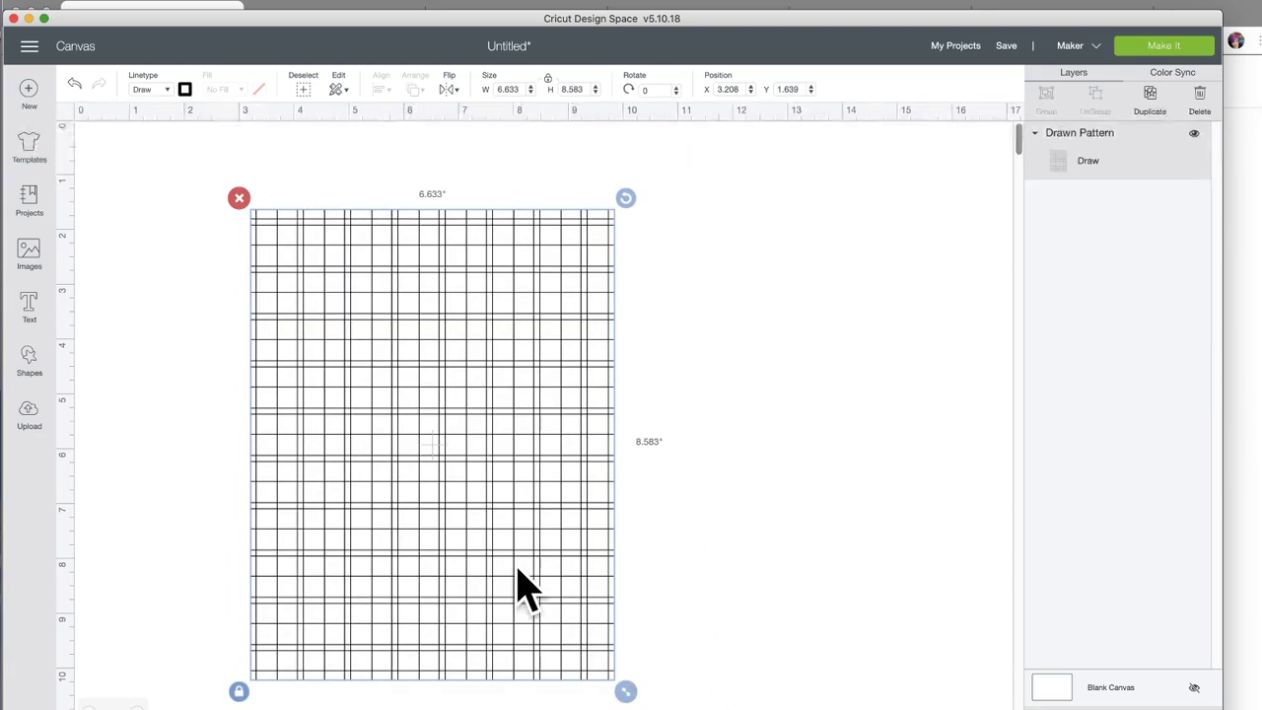
pyautogui.moveTo(520, 582); pyautogui.dragTo(459, 520)
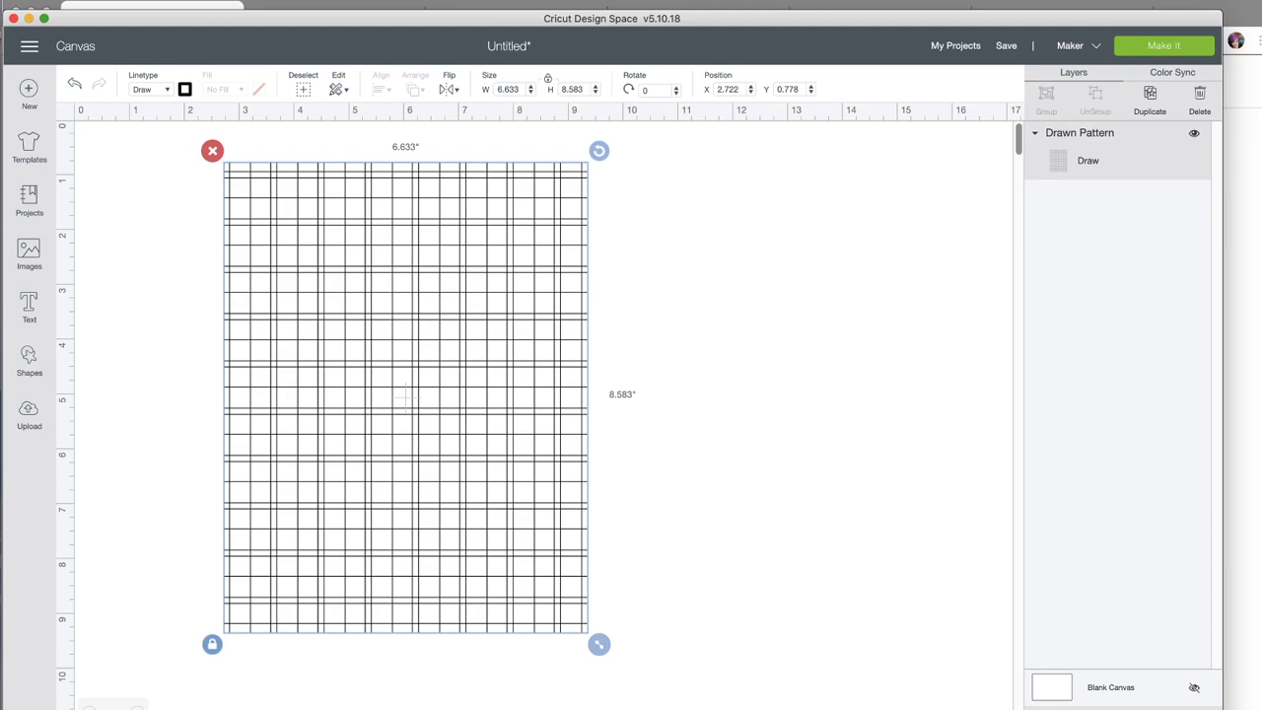
# Step: Open the plaid pattern's contours for editing with the whole pattern in the preview at 77%
pyautogui.click(1199, 708)
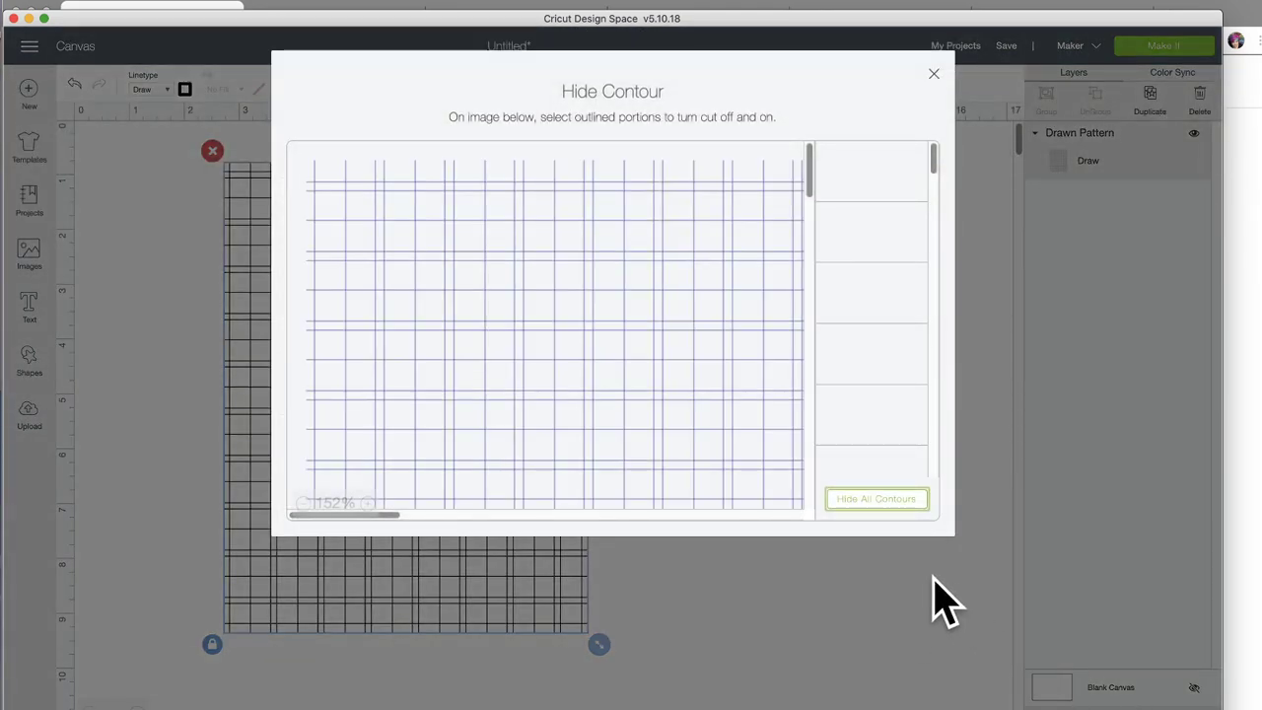
pyautogui.click(877, 571)
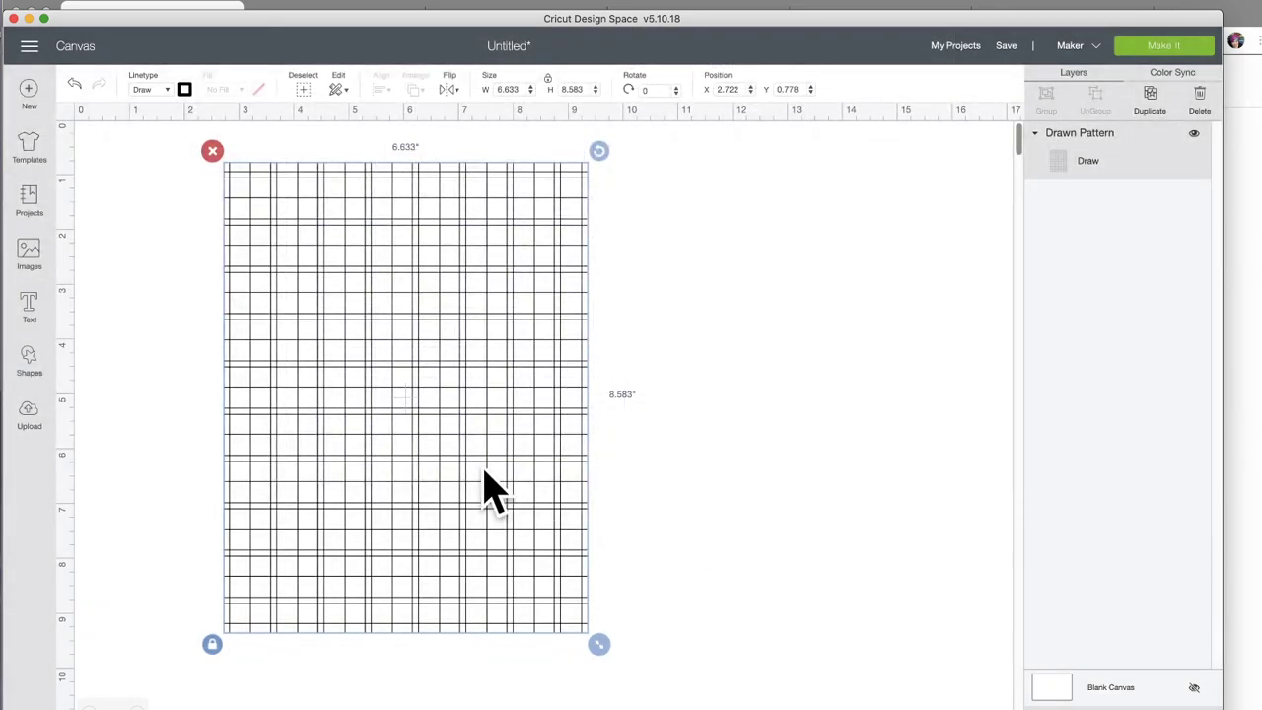
pyautogui.click(1195, 688)
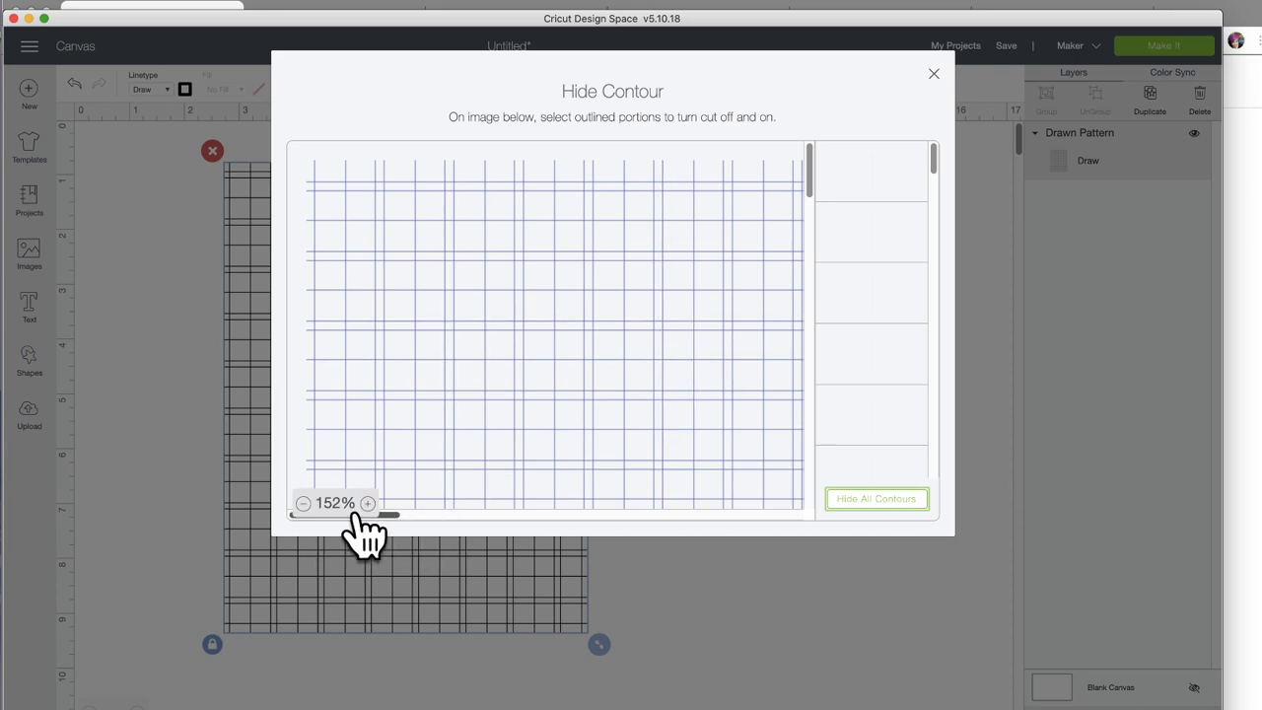
pyautogui.click(303, 504)
pyautogui.click(303, 504)
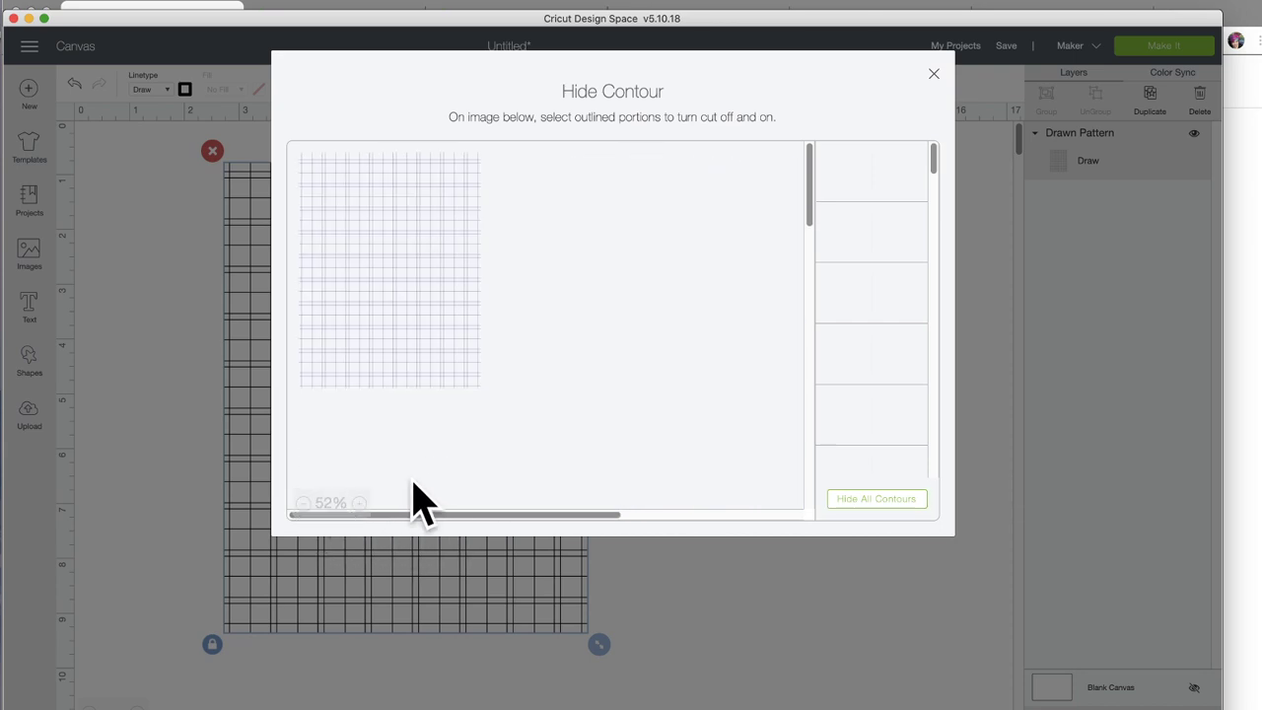
pyautogui.click(359, 503)
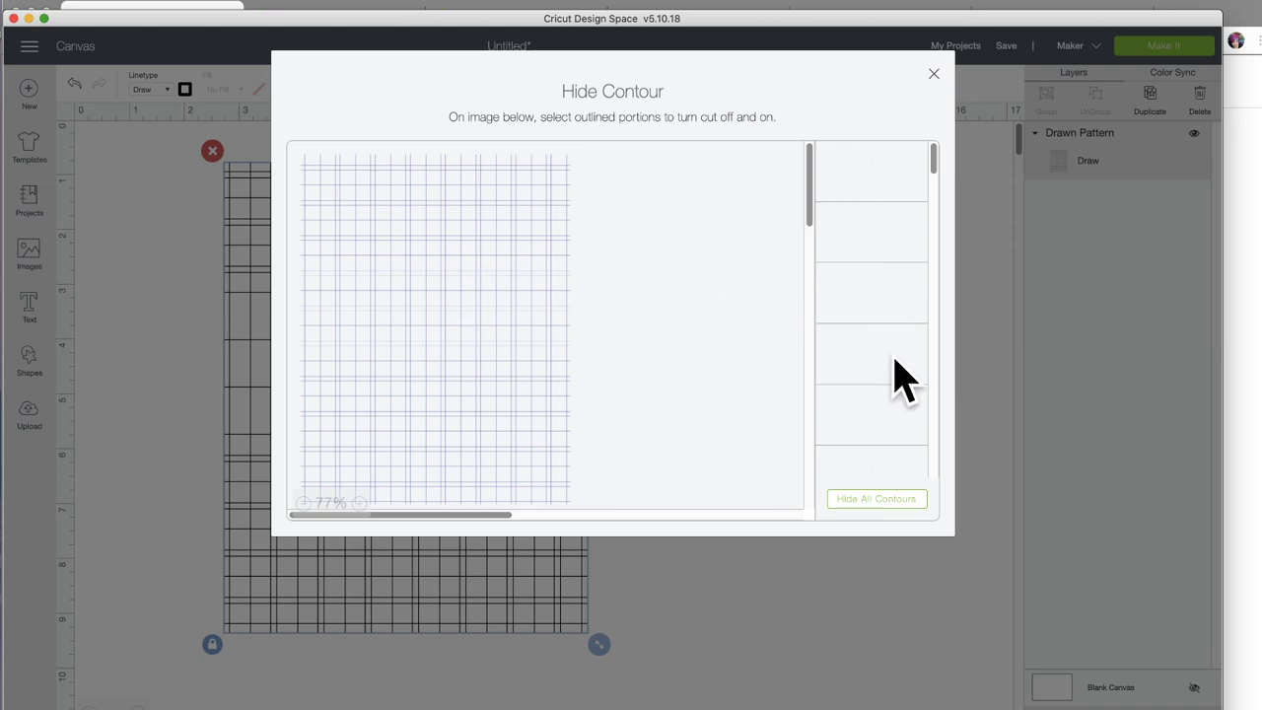
# Step: Hide all the horizontal line contours of the plaid pattern, keep the vertical lines, and close the contour editor
pyautogui.moveTo(935, 167); pyautogui.dragTo(957, 521)
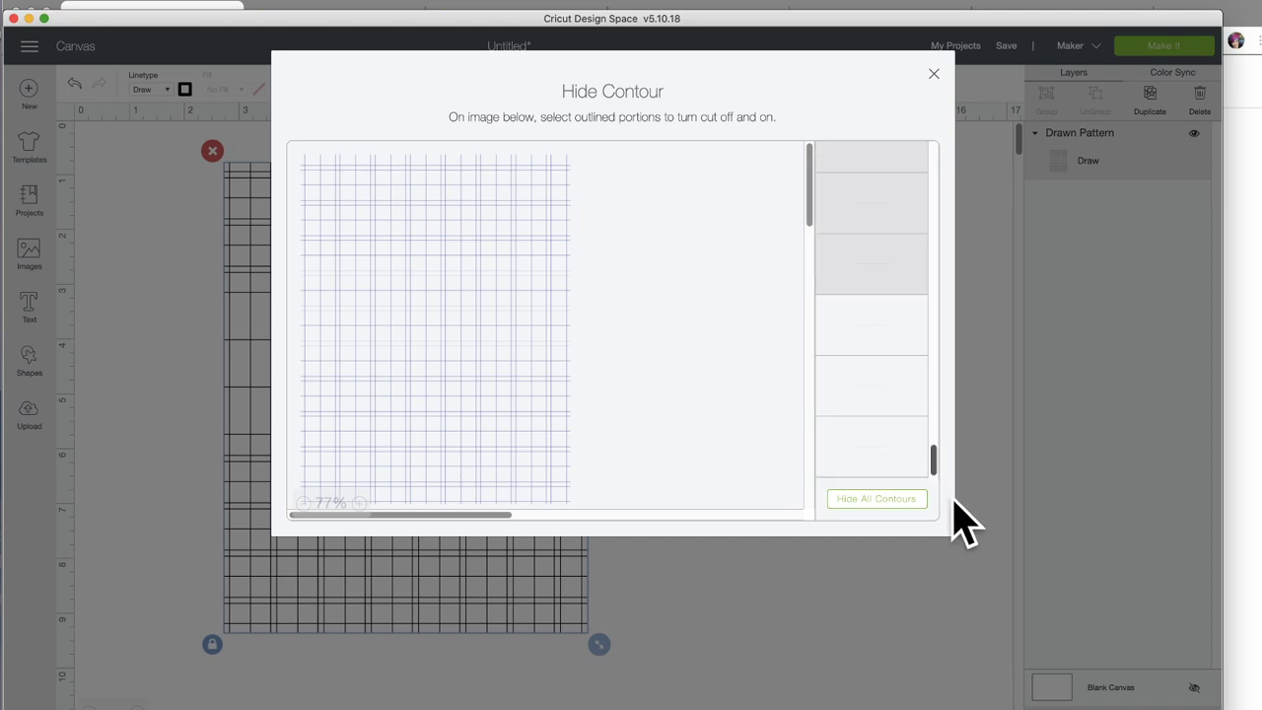
pyautogui.click(884, 328)
pyautogui.click(887, 390)
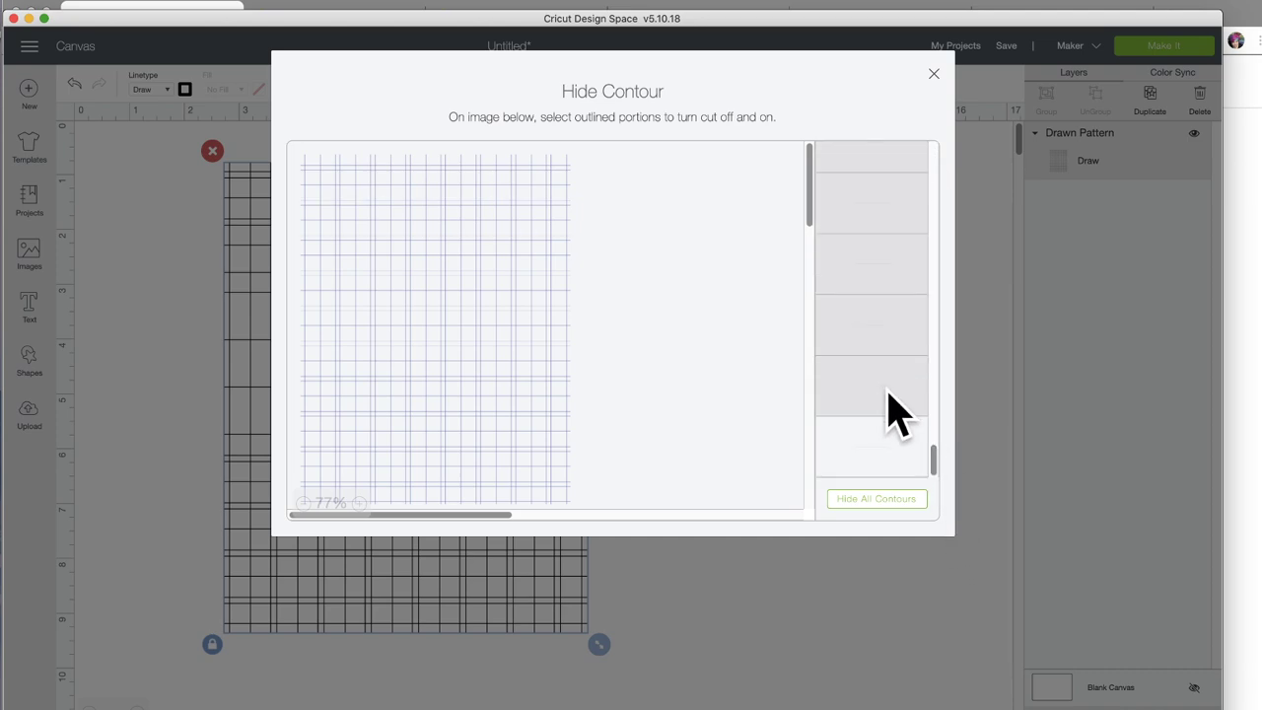
pyautogui.click(890, 448)
pyautogui.moveTo(936, 463); pyautogui.dragTo(938, 423)
pyautogui.click(881, 422)
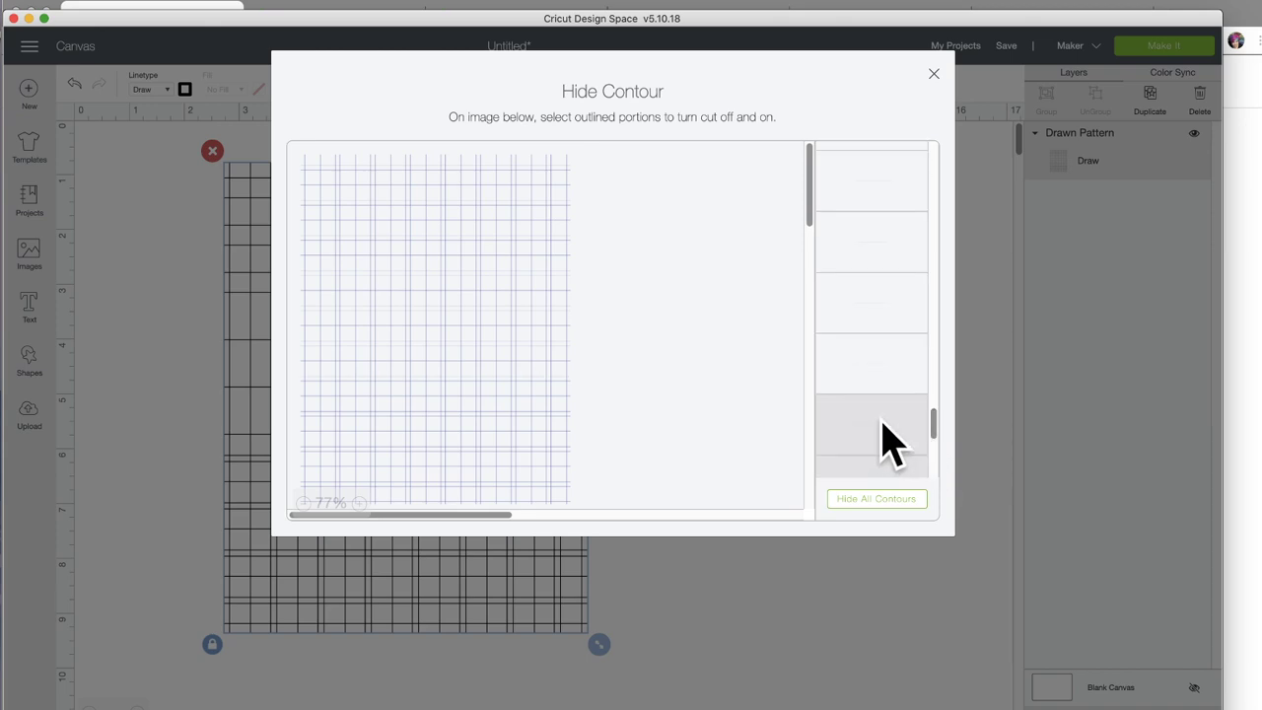
pyautogui.click(879, 367)
pyautogui.click(881, 318)
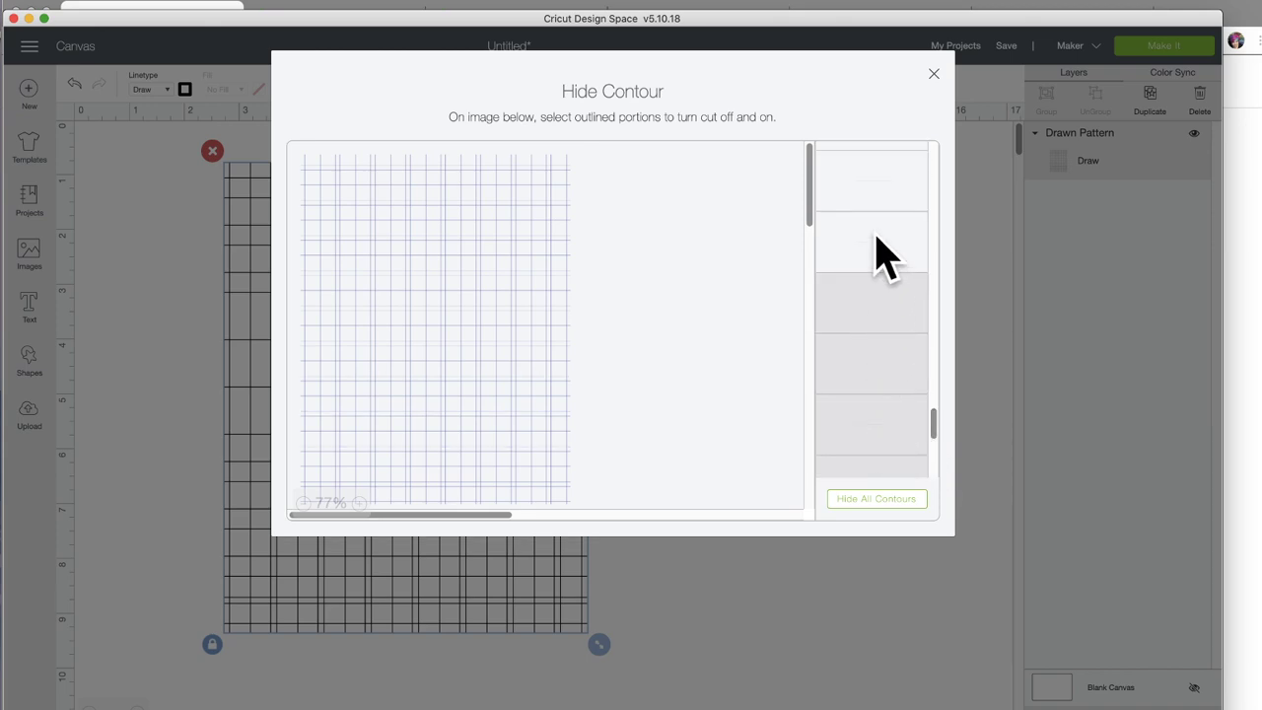
pyautogui.scroll(3, 887, 187)
pyautogui.scroll(1, 889, 188)
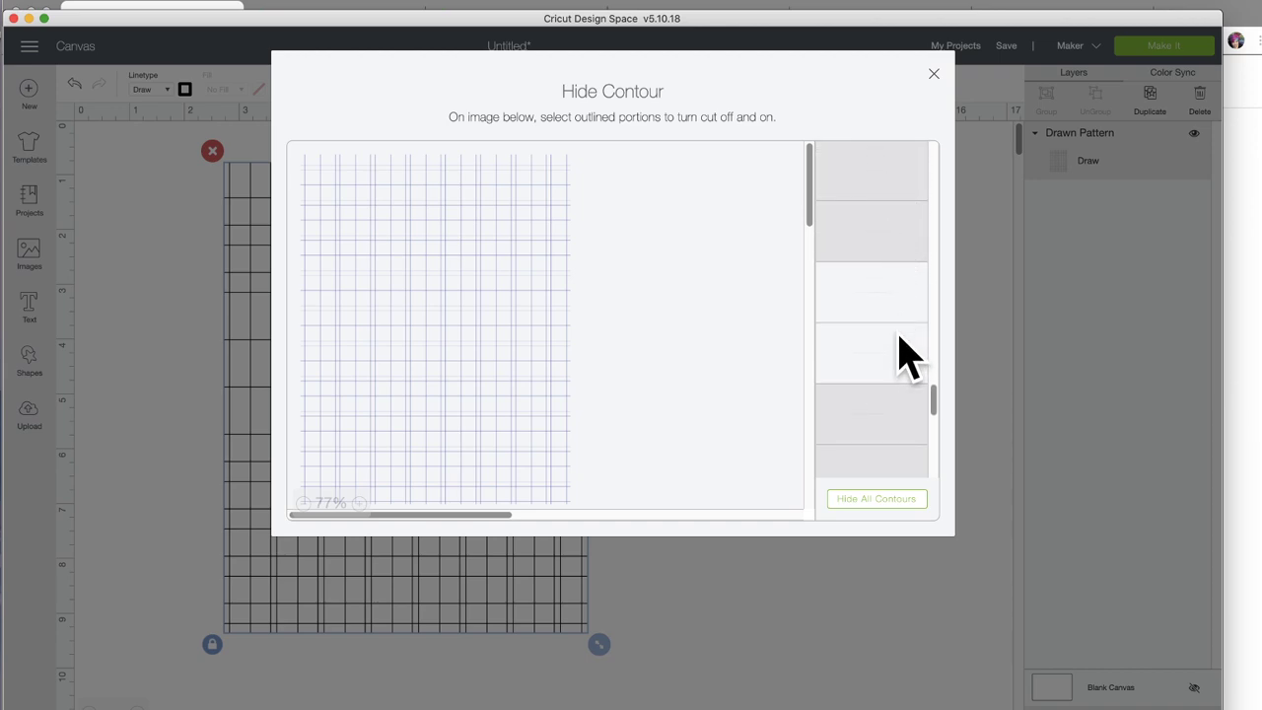
pyautogui.click(897, 345)
pyautogui.click(894, 294)
pyautogui.scroll(5, 900, 286)
pyautogui.scroll(2, 899, 286)
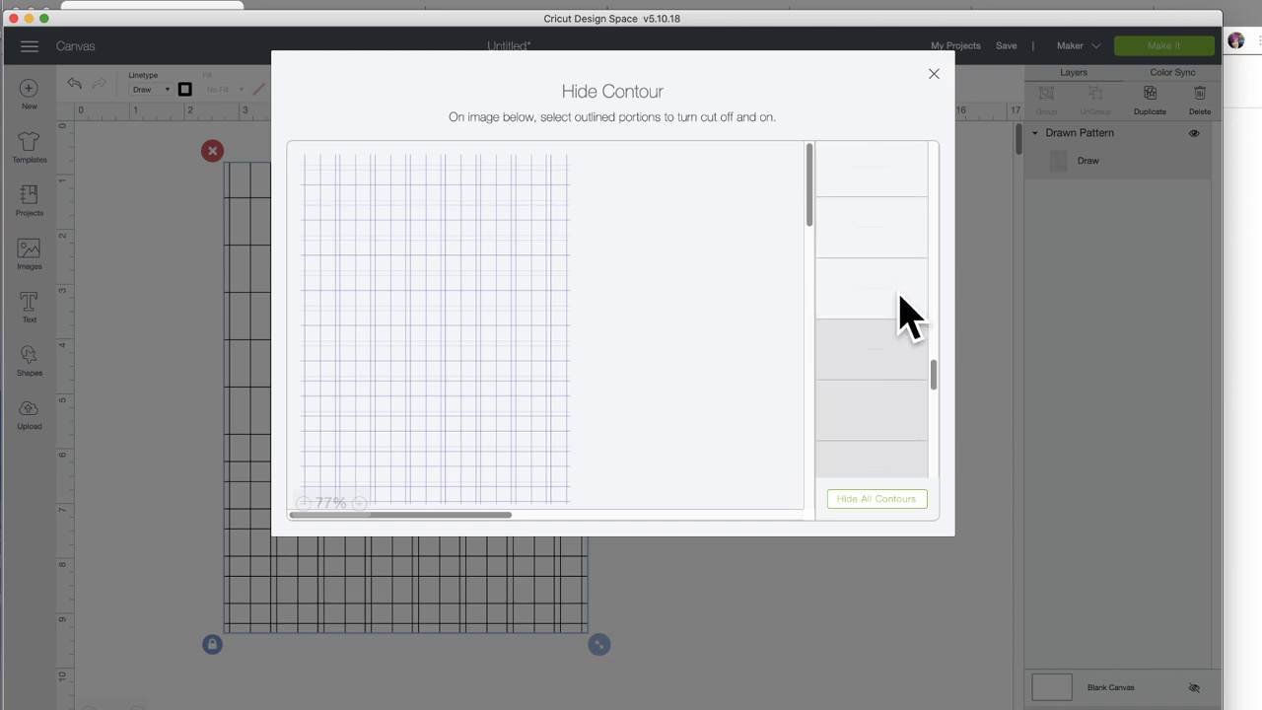
pyautogui.click(897, 288)
pyautogui.click(880, 179)
pyautogui.scroll(1, 879, 226)
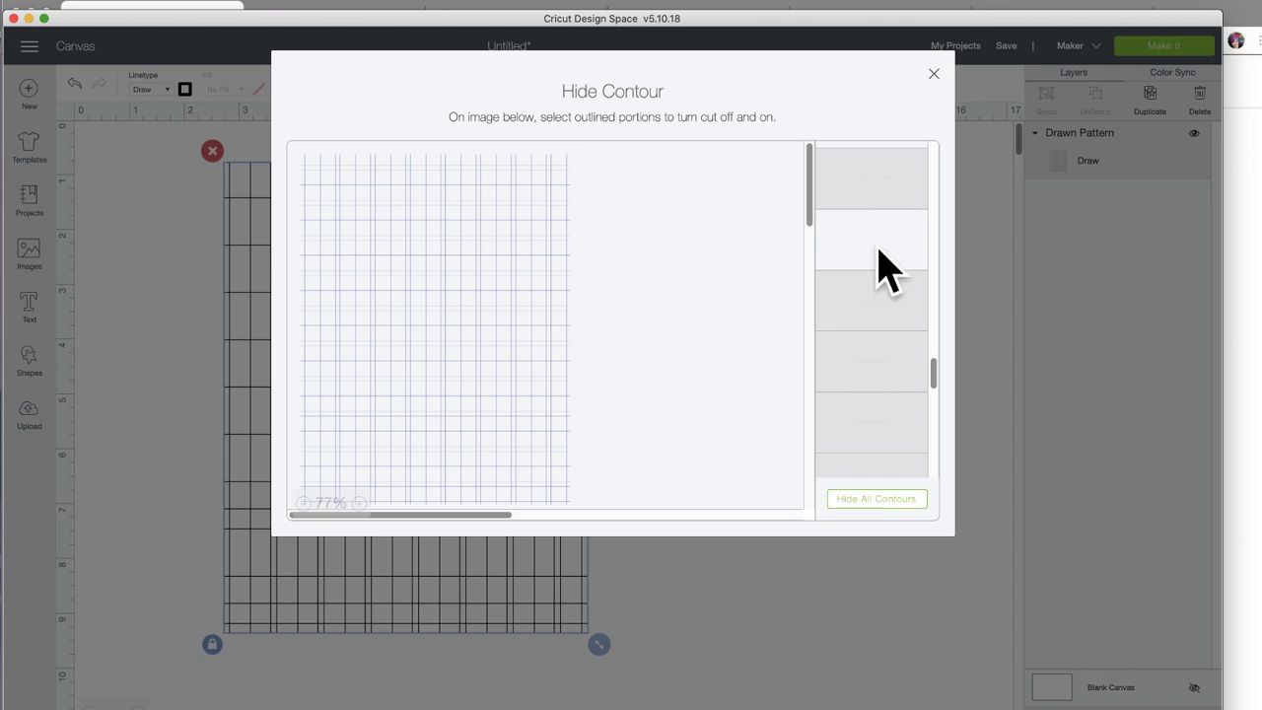
pyautogui.click(879, 250)
pyautogui.scroll(2, 879, 249)
pyautogui.scroll(1, 898, 296)
pyautogui.click(890, 342)
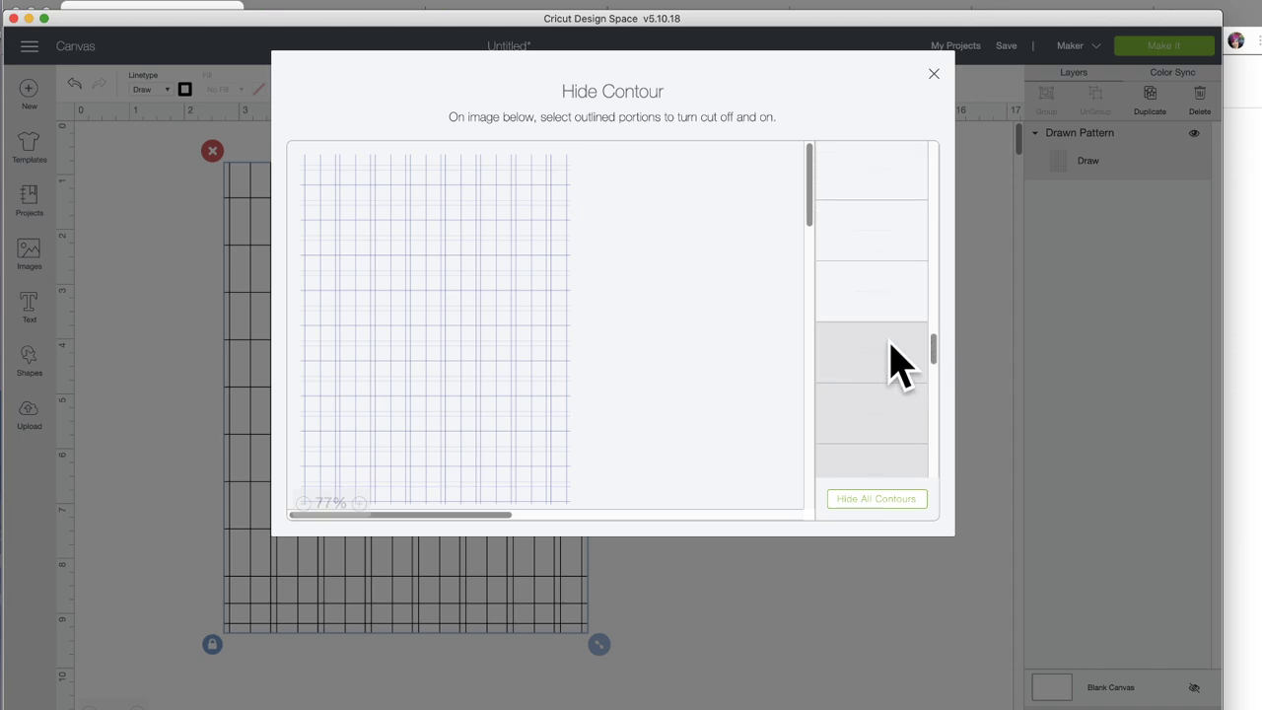
pyautogui.click(884, 288)
pyautogui.click(879, 234)
pyautogui.click(870, 184)
pyautogui.scroll(4, 868, 226)
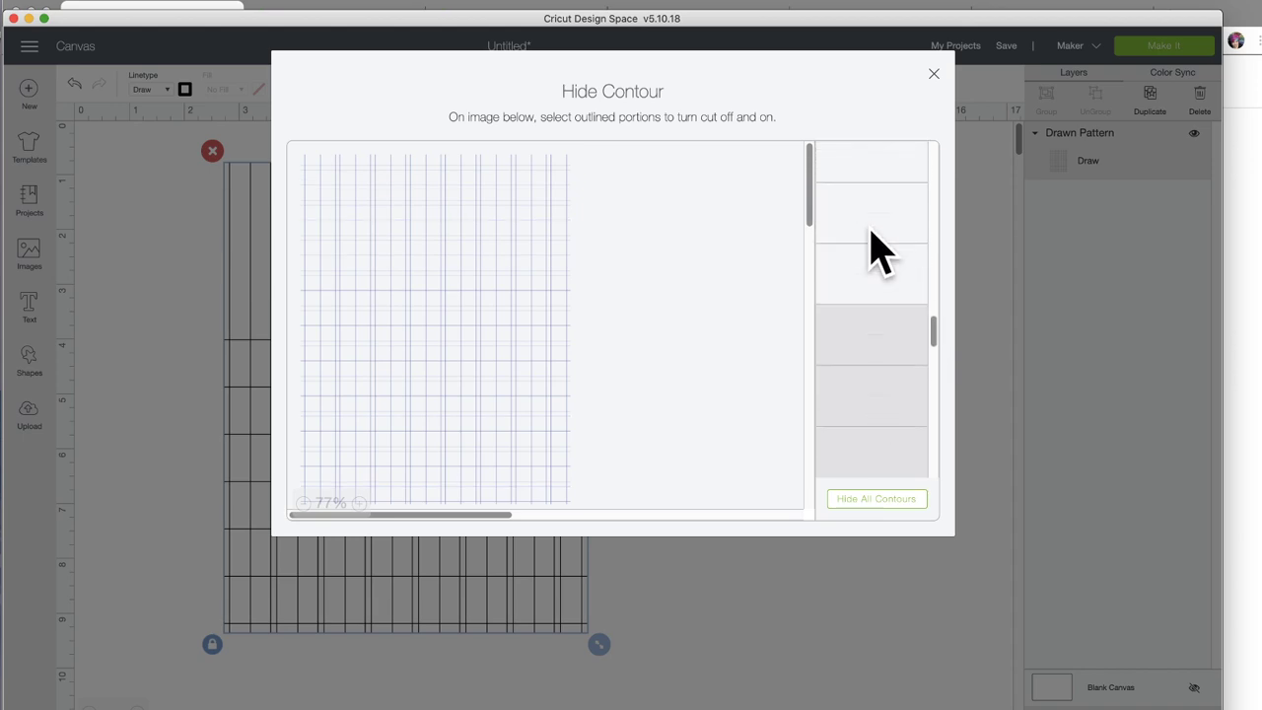
pyautogui.click(871, 363)
pyautogui.click(876, 293)
pyautogui.click(879, 247)
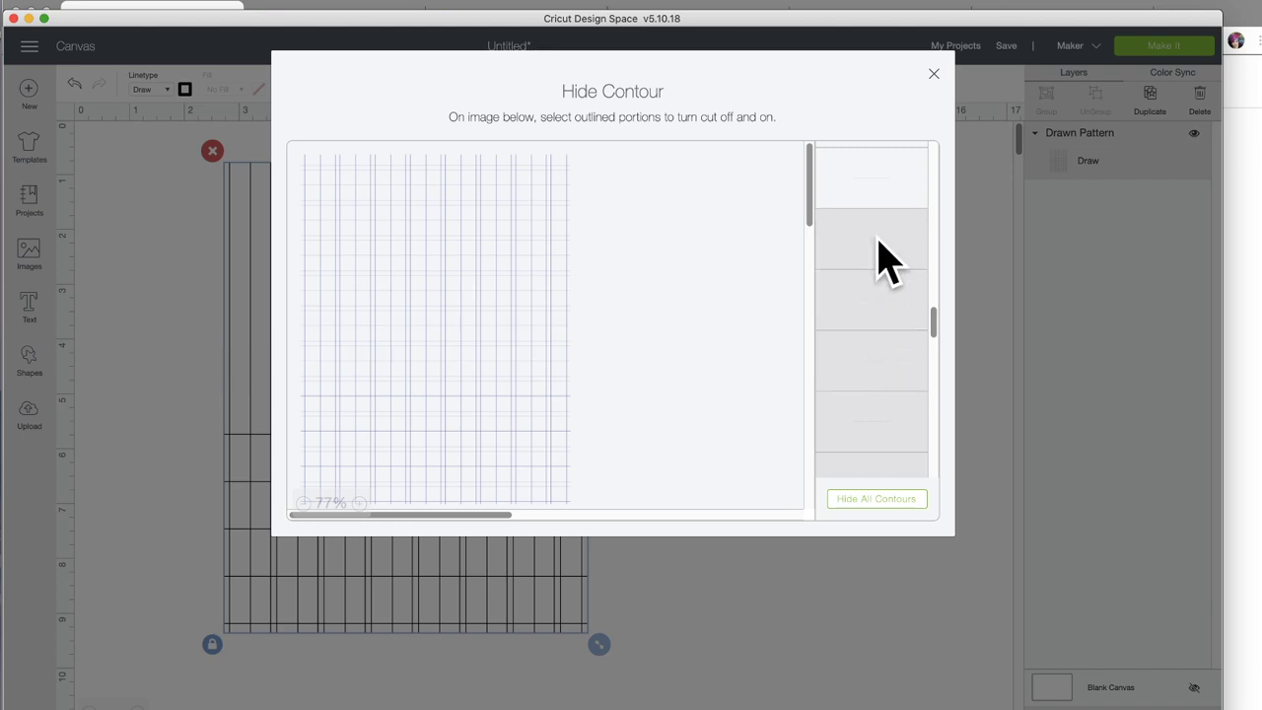
pyautogui.scroll(2, 879, 247)
pyautogui.click(877, 295)
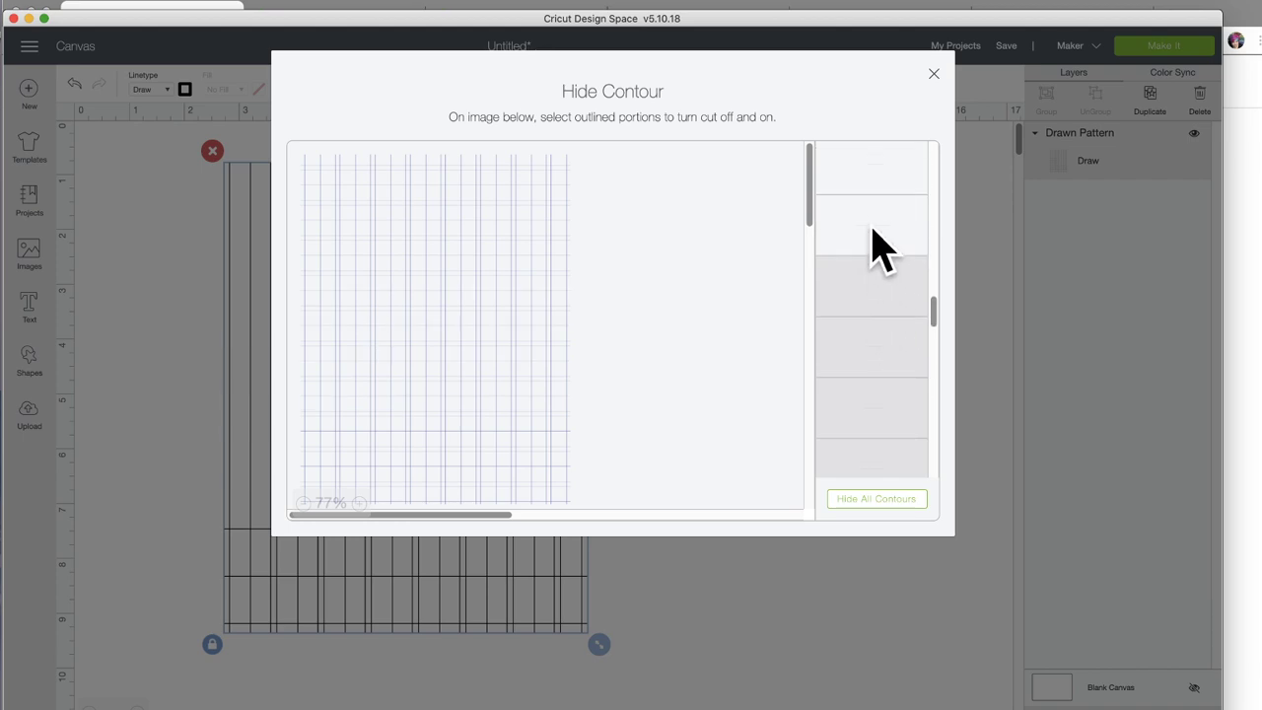
pyautogui.click(869, 227)
pyautogui.scroll(2, 872, 231)
pyautogui.click(868, 202)
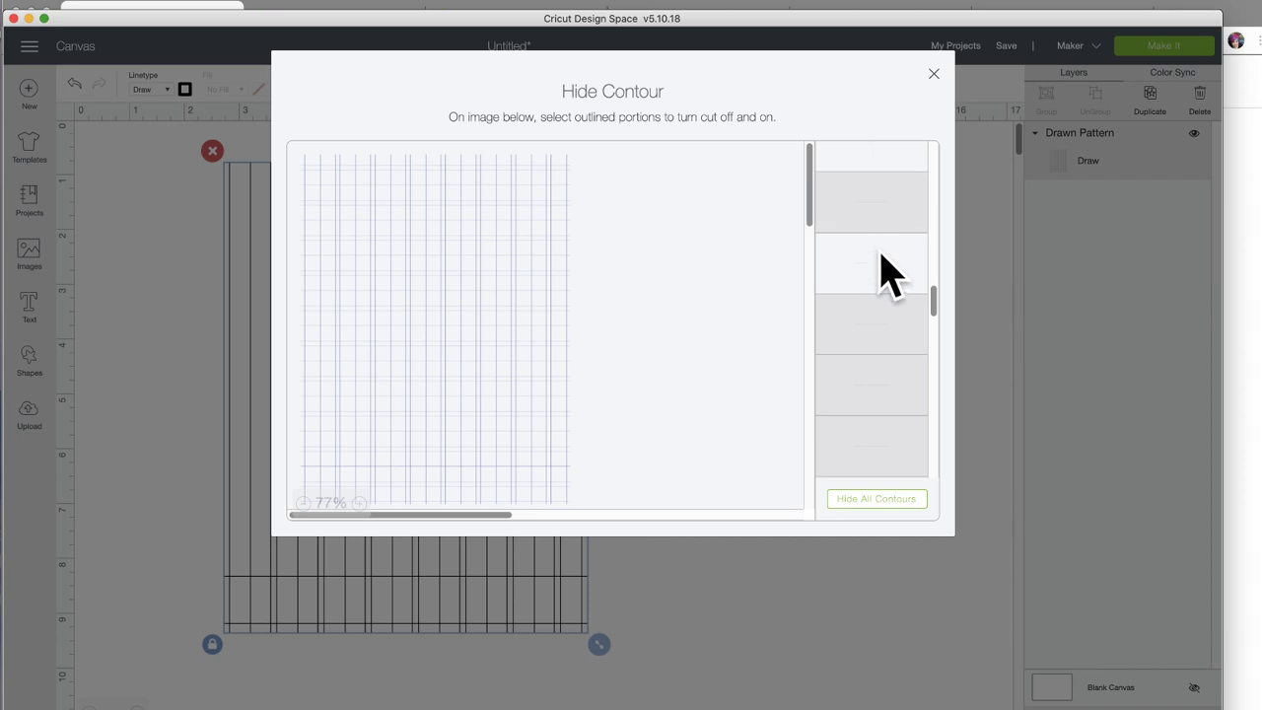
pyautogui.scroll(1, 881, 255)
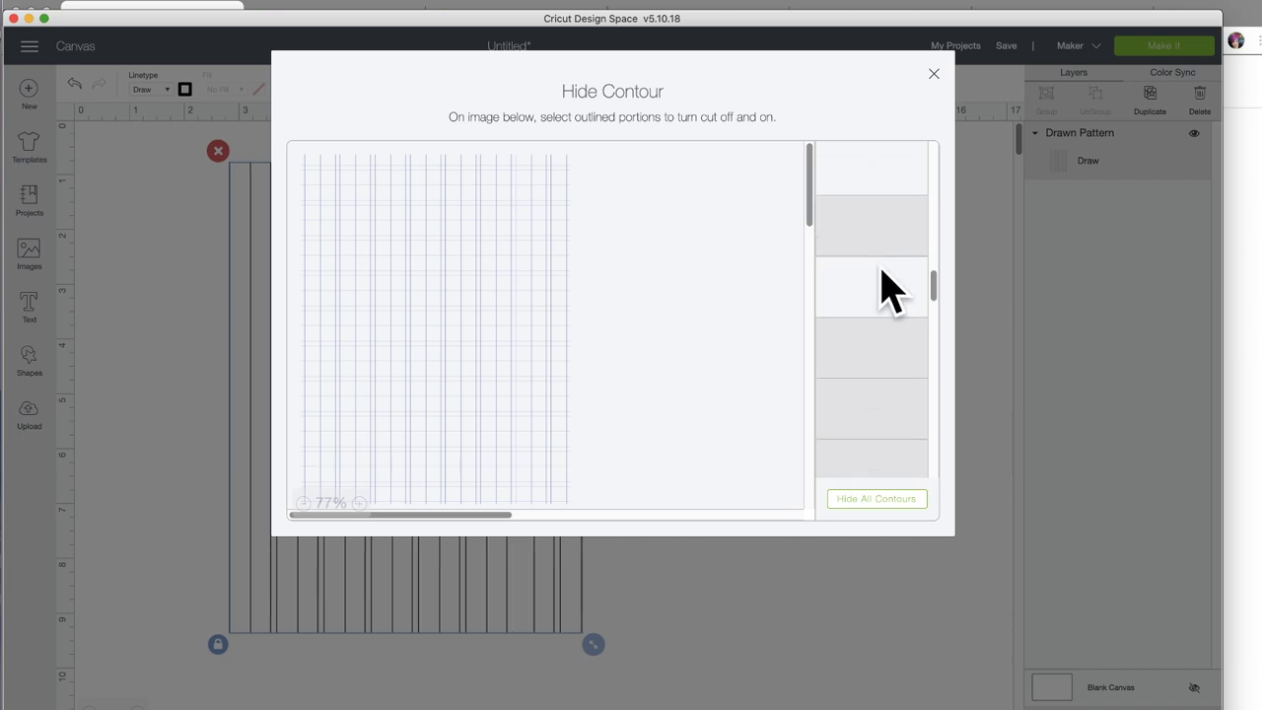
pyautogui.click(895, 236)
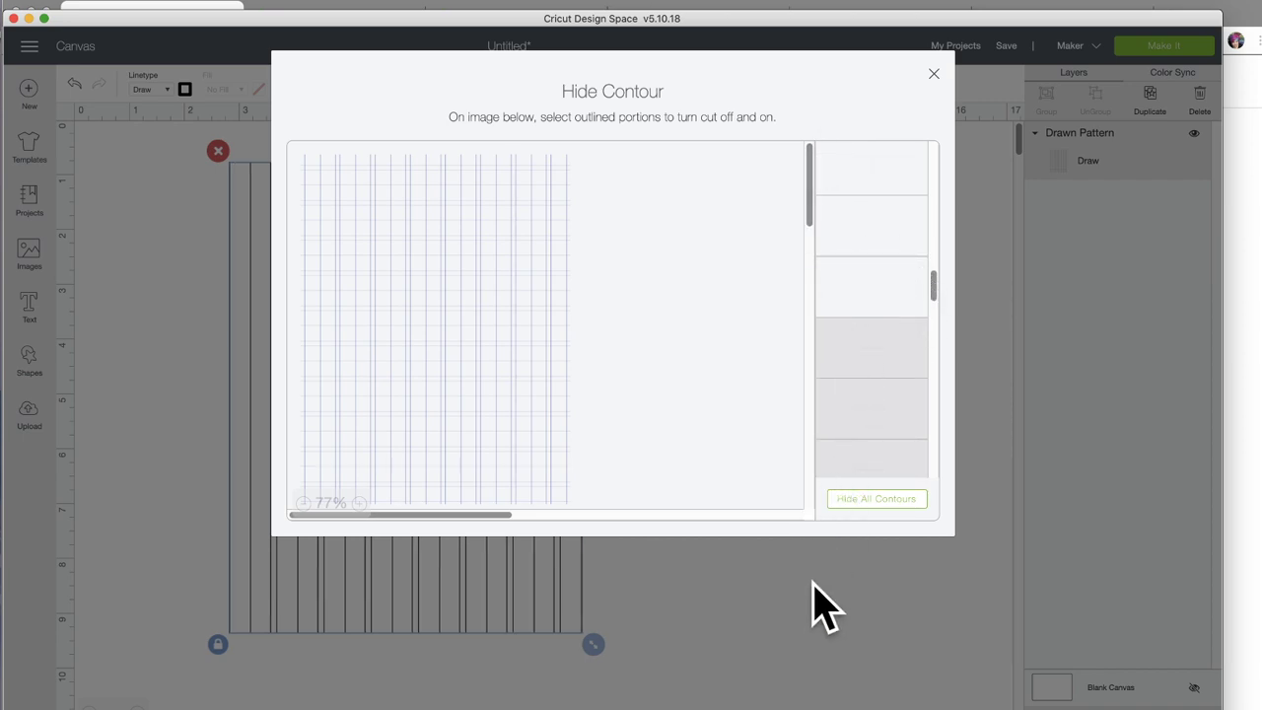
pyautogui.click(813, 582)
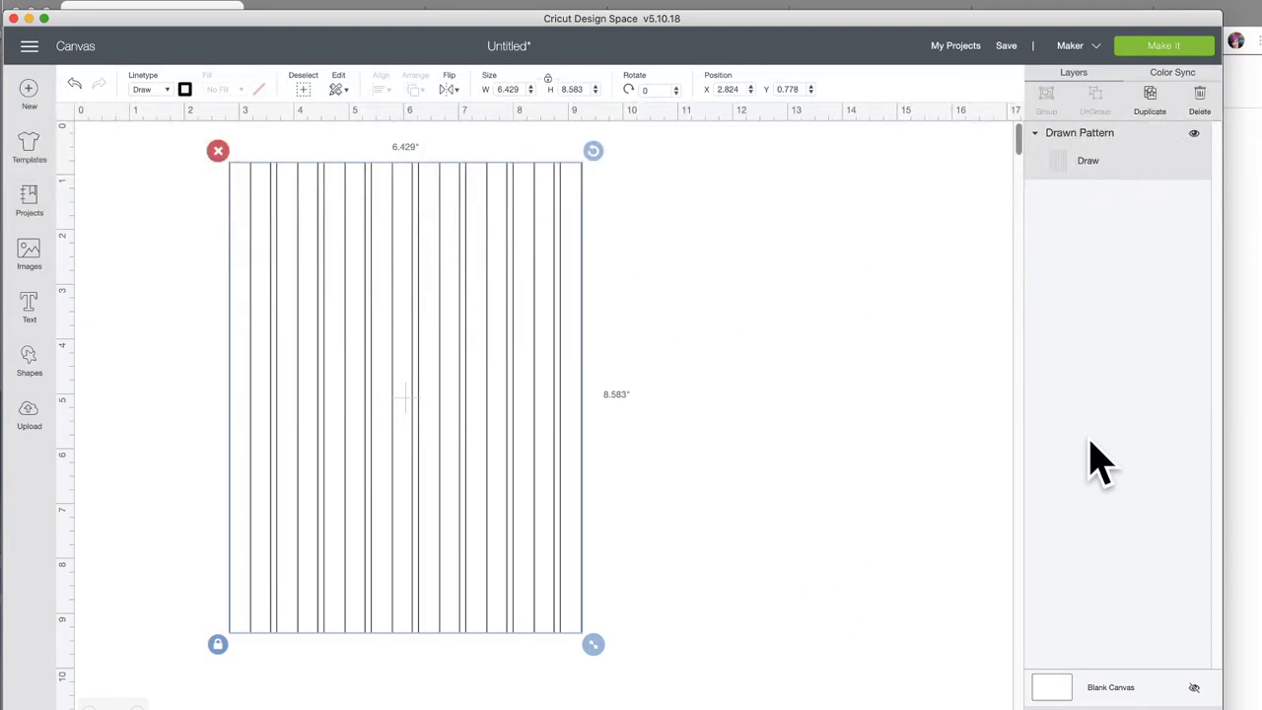
# Step: Duplicate the vertical-line pattern and place the copy beside the original at about X 9.76, Y 0.94
pyautogui.click(1150, 95)
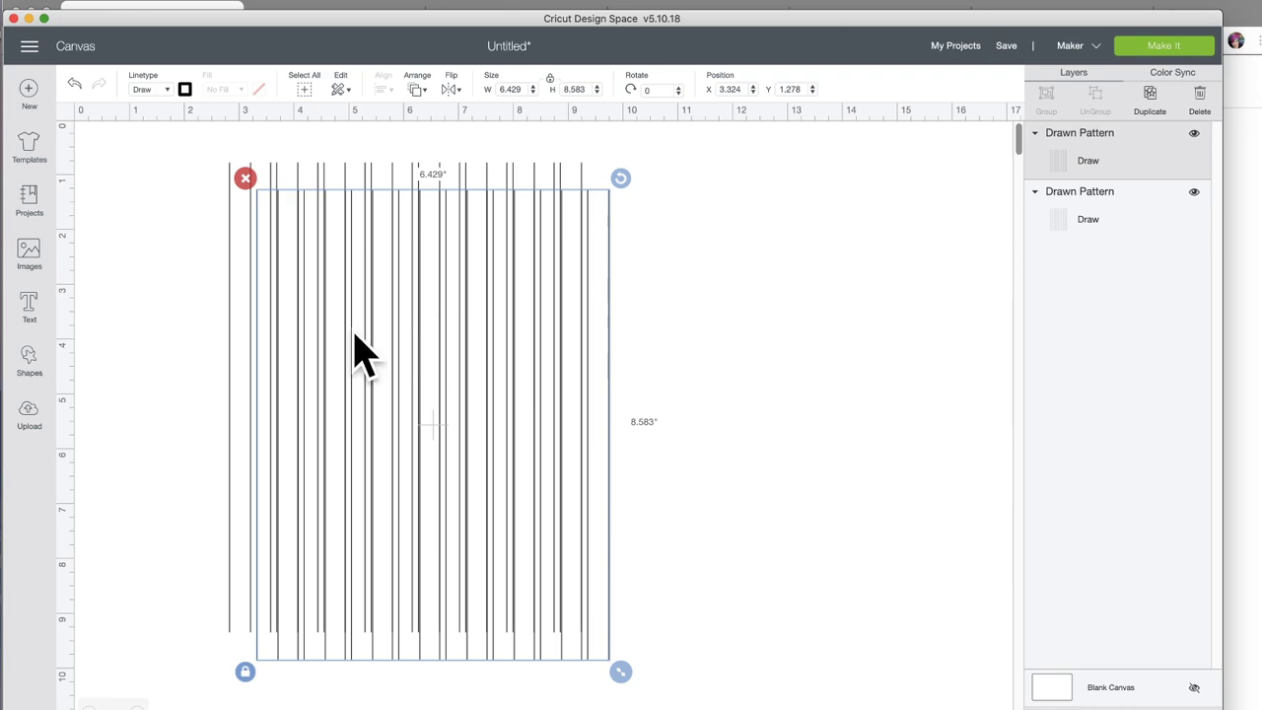
pyautogui.moveTo(360, 350); pyautogui.dragTo(710, 333)
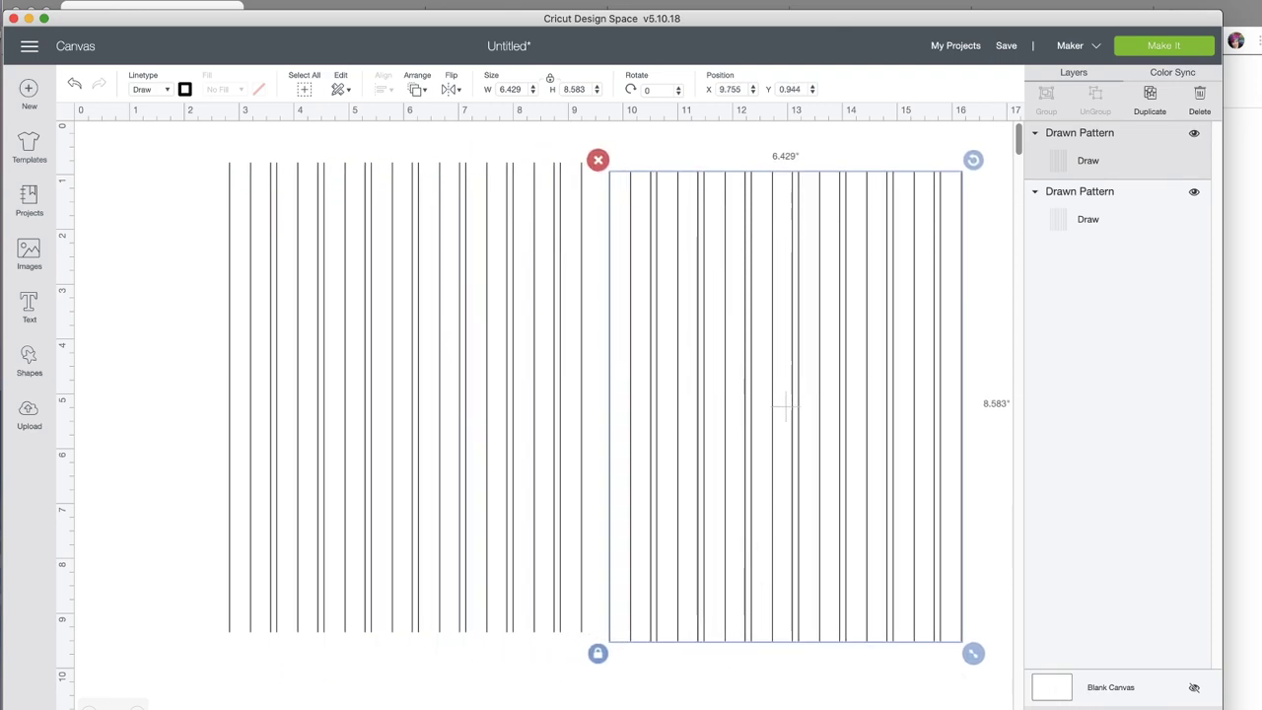
# Step: Open the duplicated pattern's contours and hide the single vertical lines between the line pairs
pyautogui.click(1197, 708)
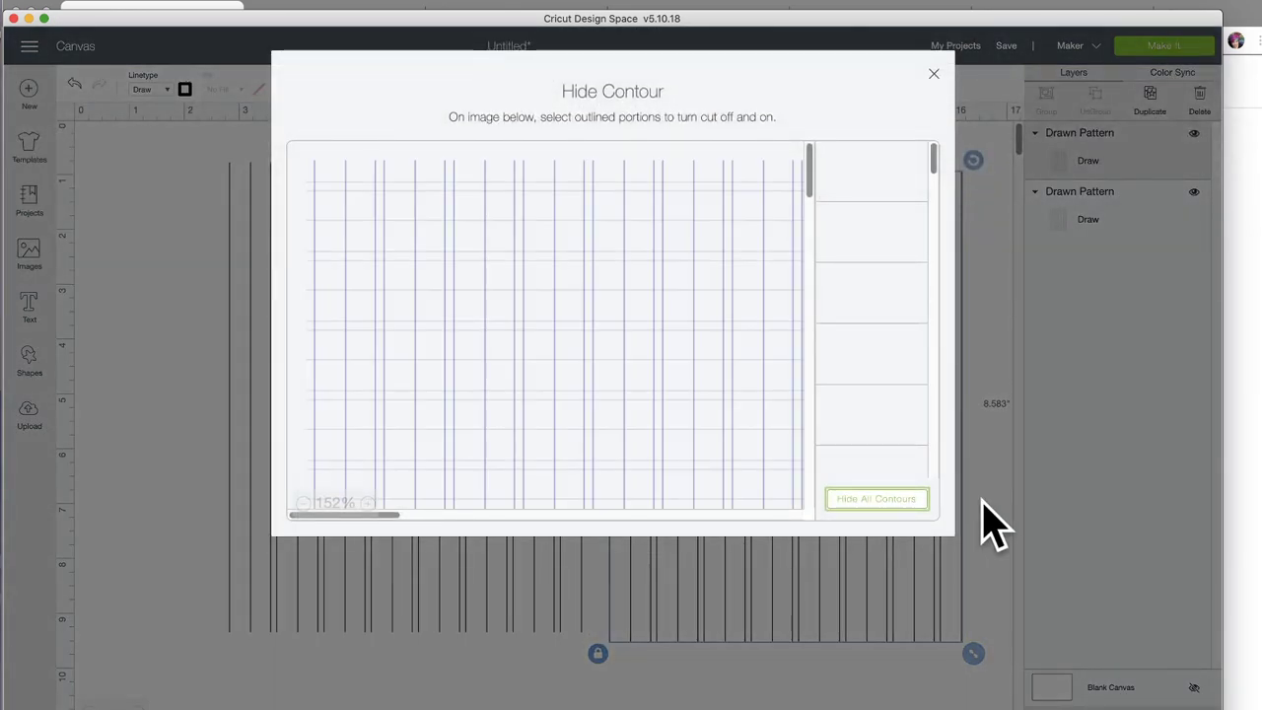
pyautogui.scroll(-5, 881, 425)
pyautogui.scroll(-8, 886, 446)
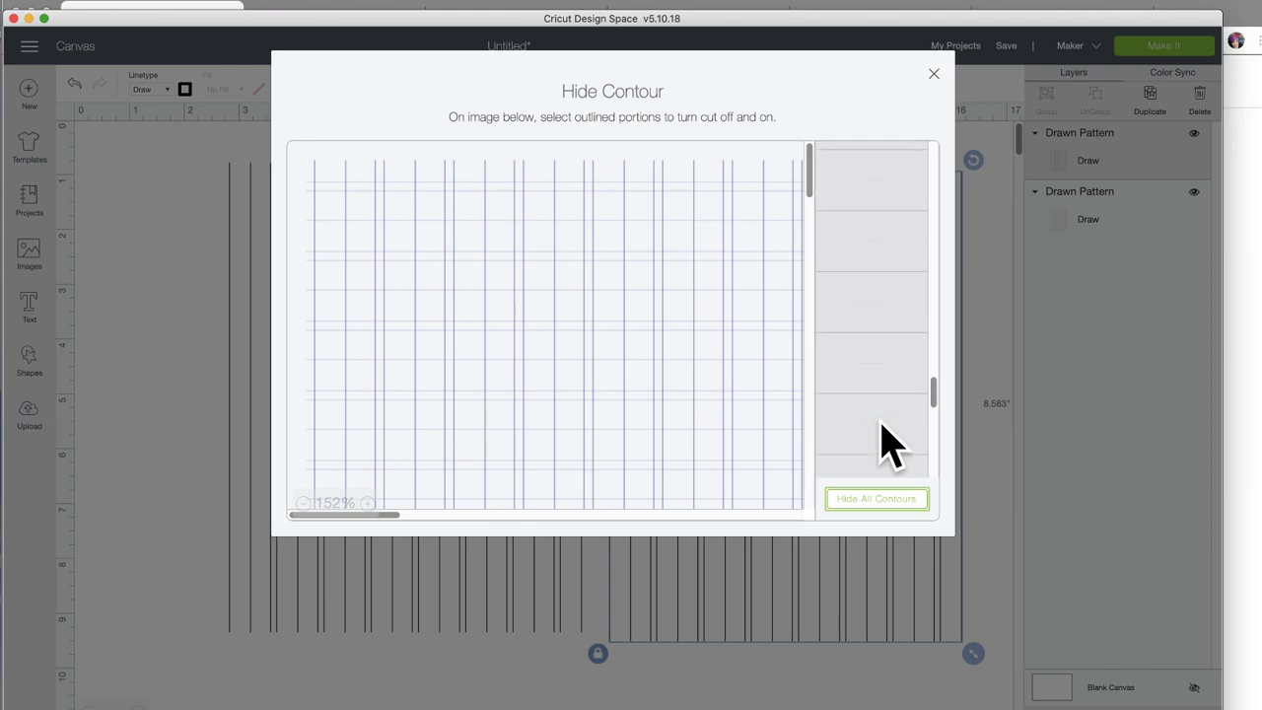
pyautogui.scroll(4, 885, 445)
pyautogui.scroll(4, 881, 444)
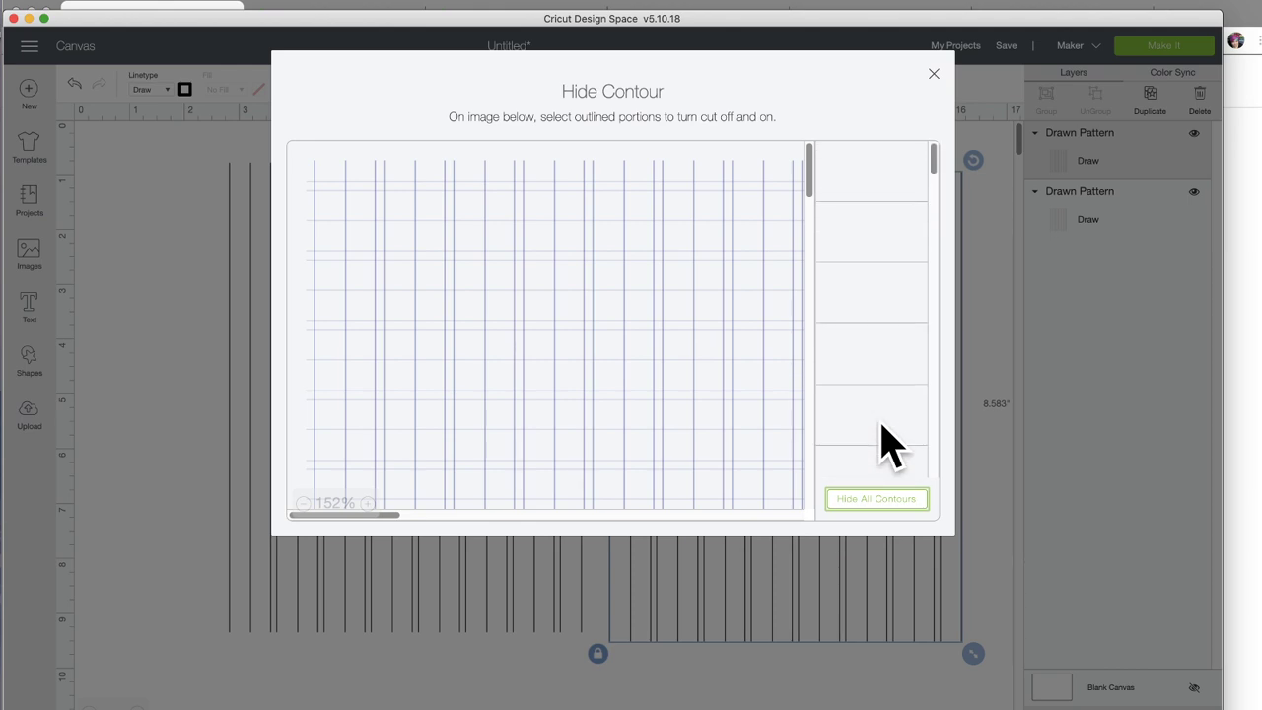
pyautogui.click(870, 183)
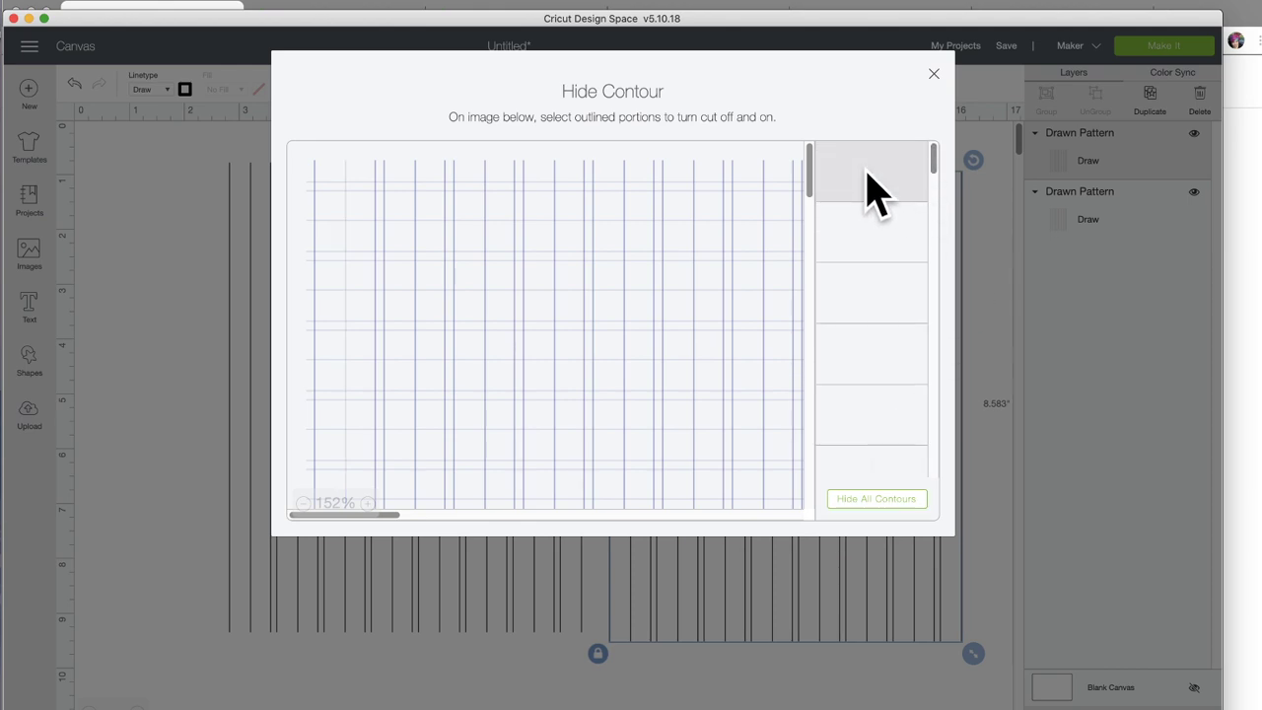
pyautogui.click(868, 248)
pyautogui.click(876, 314)
pyautogui.click(877, 363)
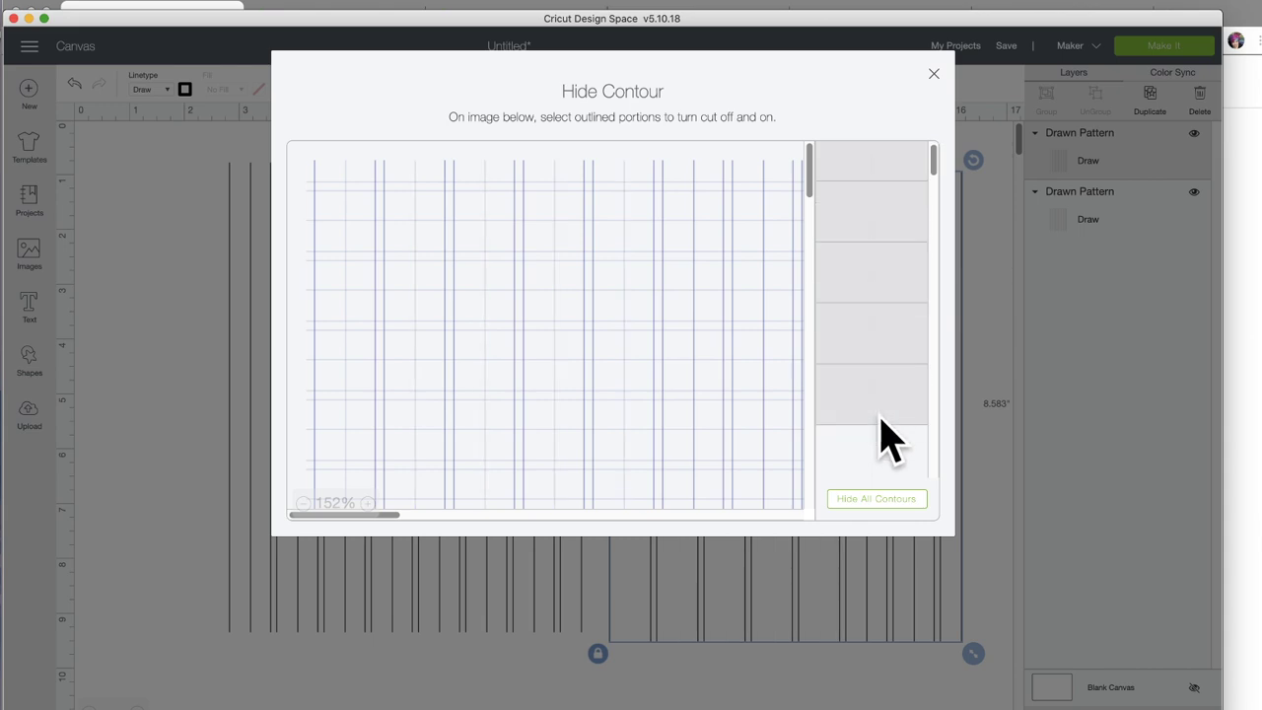
pyautogui.scroll(-2, 881, 384)
pyautogui.click(860, 413)
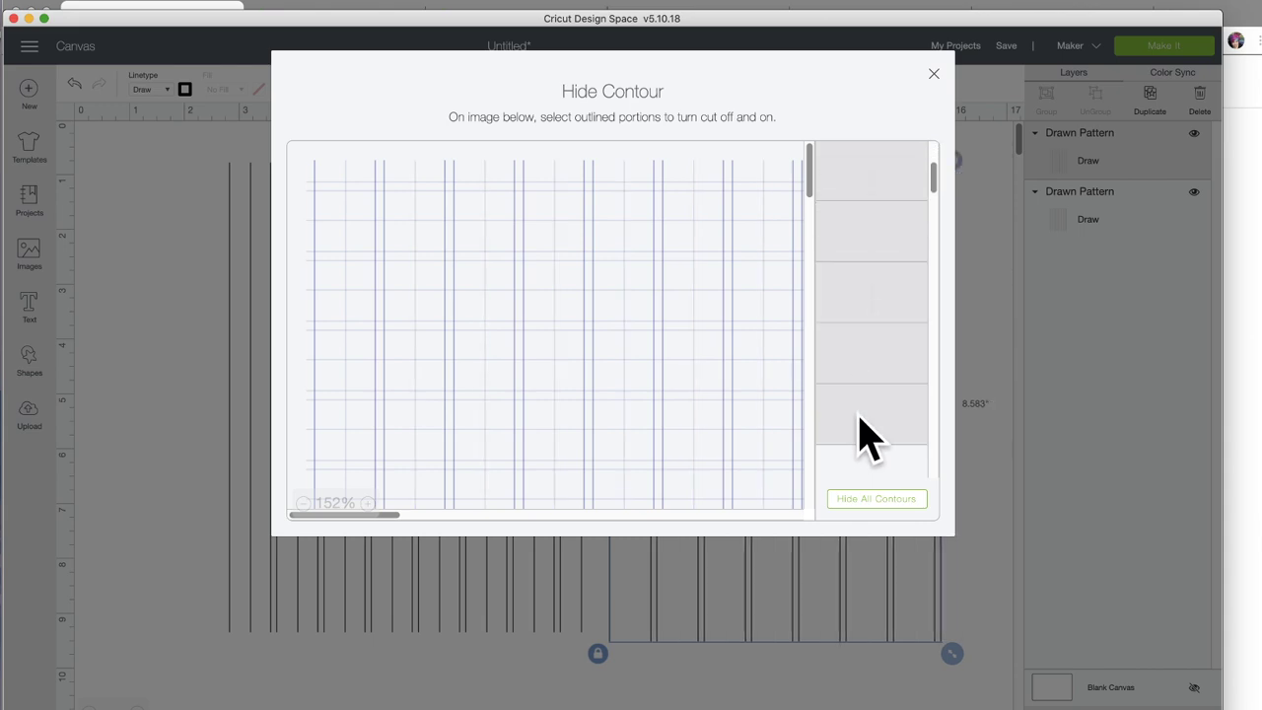
# Step: Hide both lines of every vertical pair in the duplicated pattern so no vertical contours are left
pyautogui.scroll(-2, 864, 394)
pyautogui.click(861, 296)
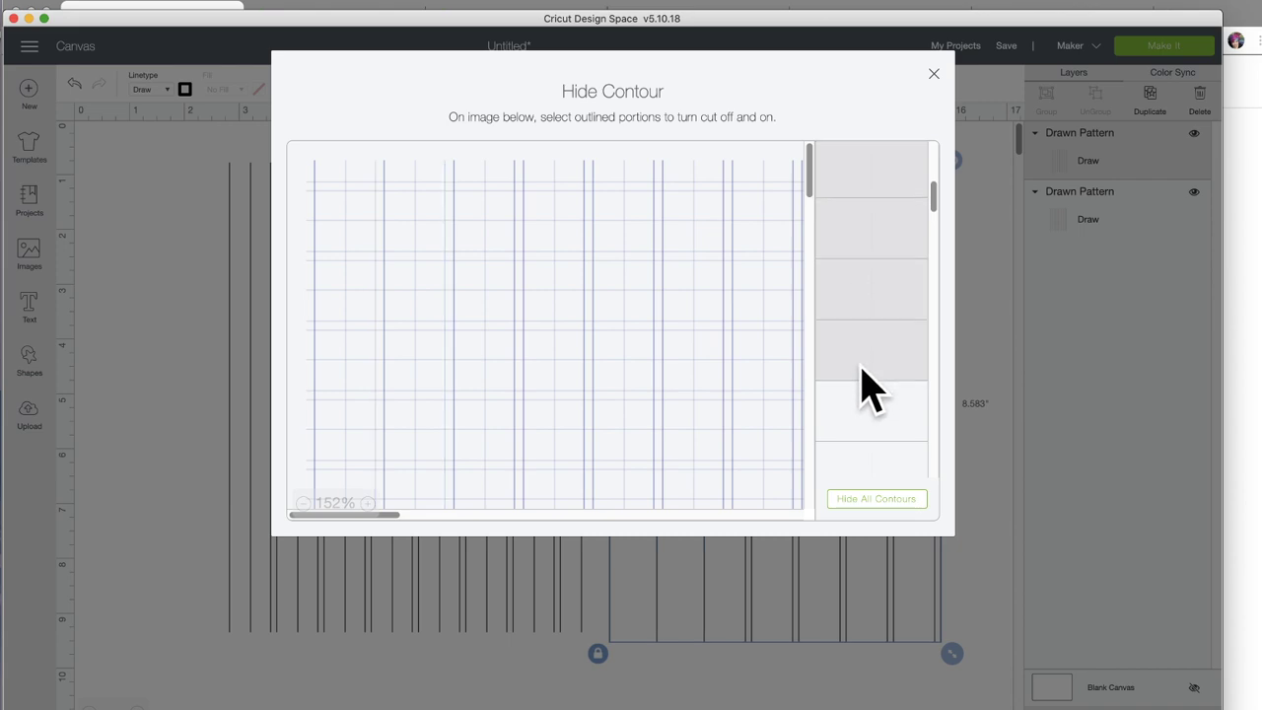
pyautogui.click(870, 399)
pyautogui.scroll(-1, 869, 400)
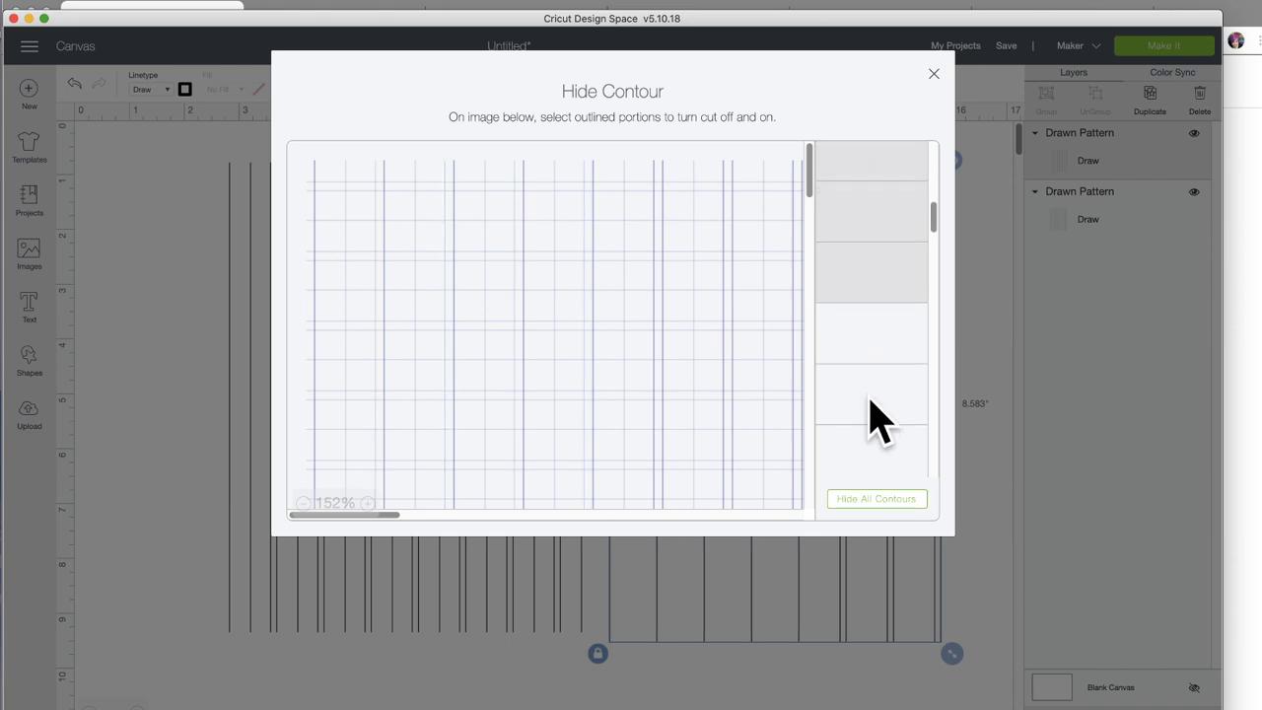
pyautogui.scroll(-2, 881, 426)
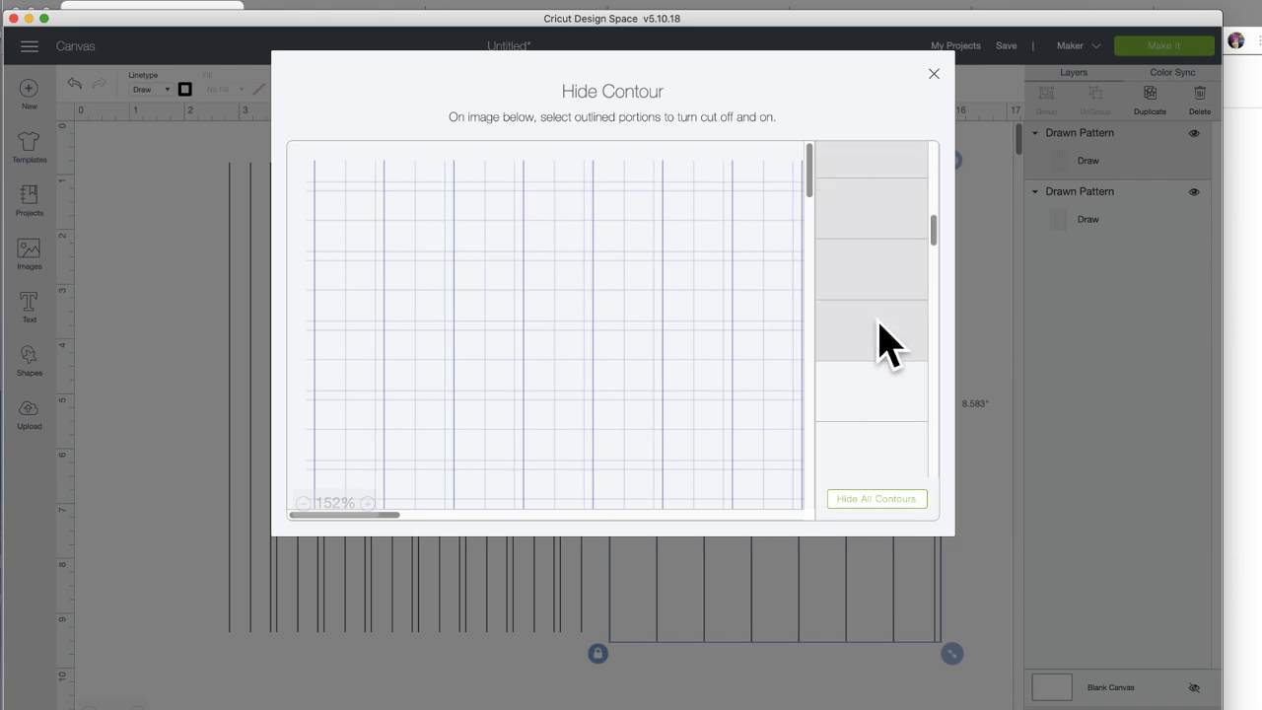
pyautogui.click(890, 392)
pyautogui.click(897, 449)
pyautogui.scroll(-2, 888, 394)
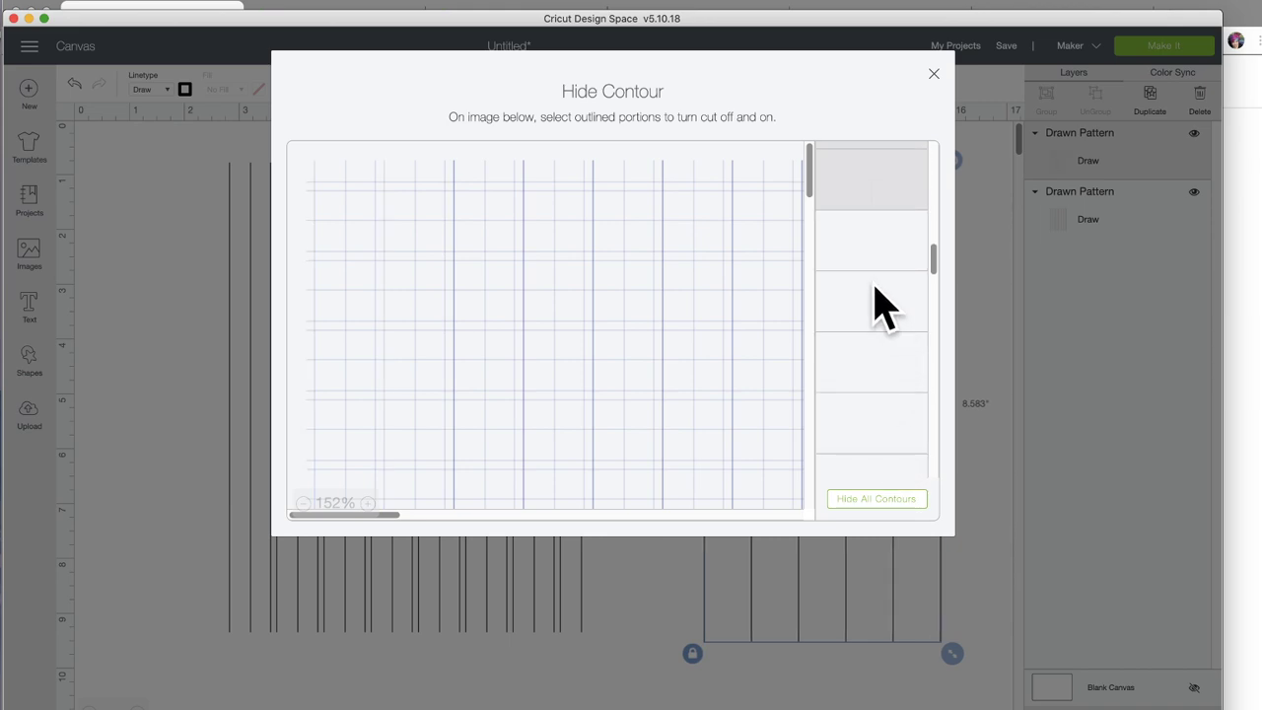
pyautogui.click(875, 261)
pyautogui.click(876, 305)
pyautogui.click(876, 357)
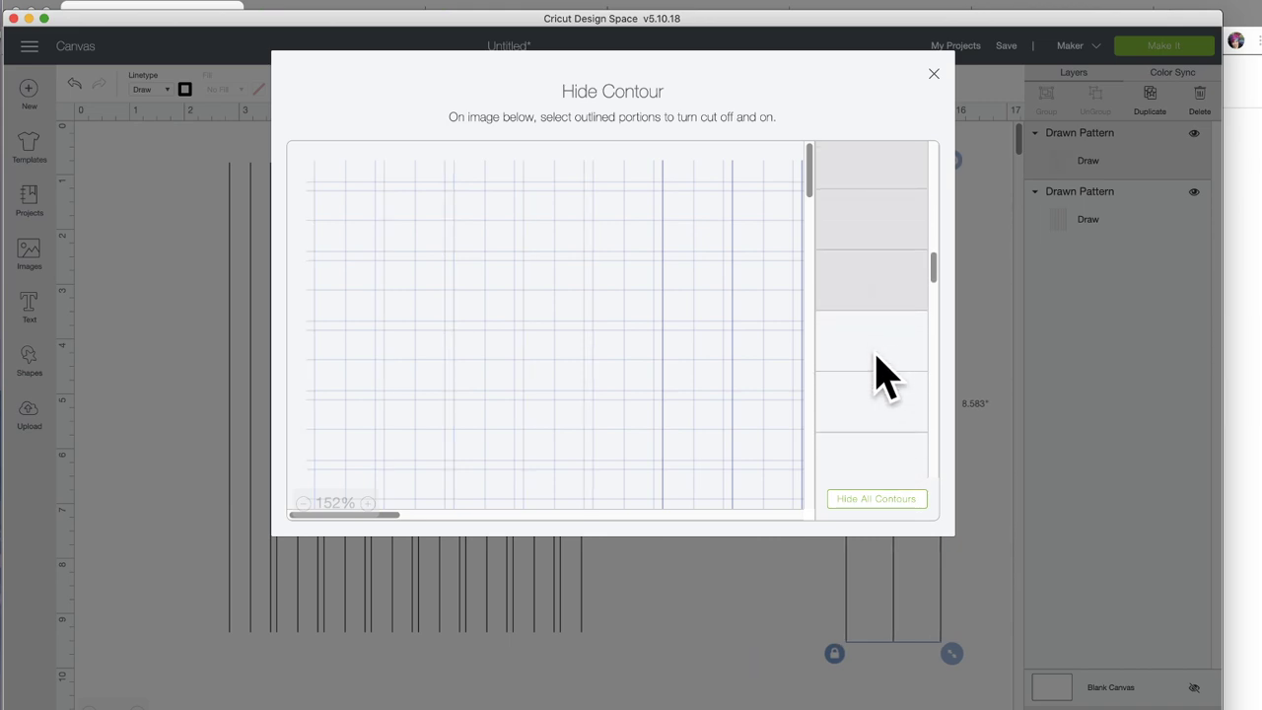
pyautogui.click(875, 345)
pyautogui.click(890, 403)
pyautogui.scroll(-3, 893, 399)
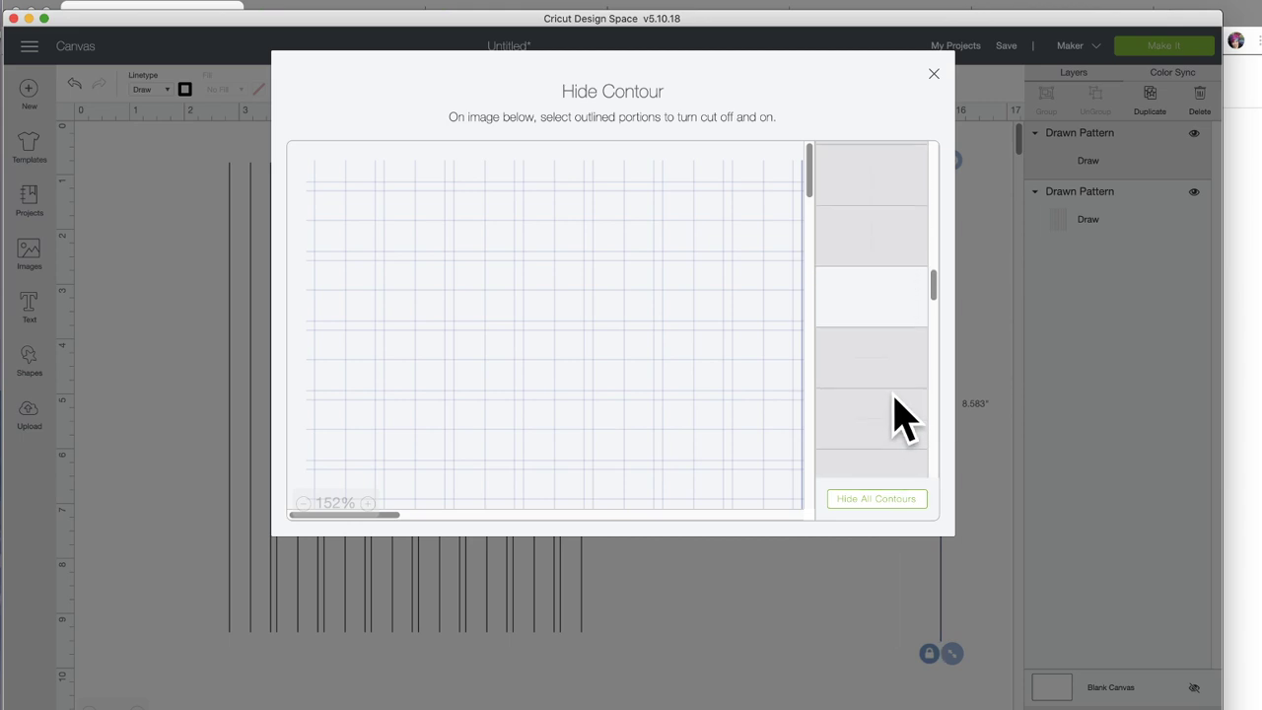
pyautogui.click(858, 316)
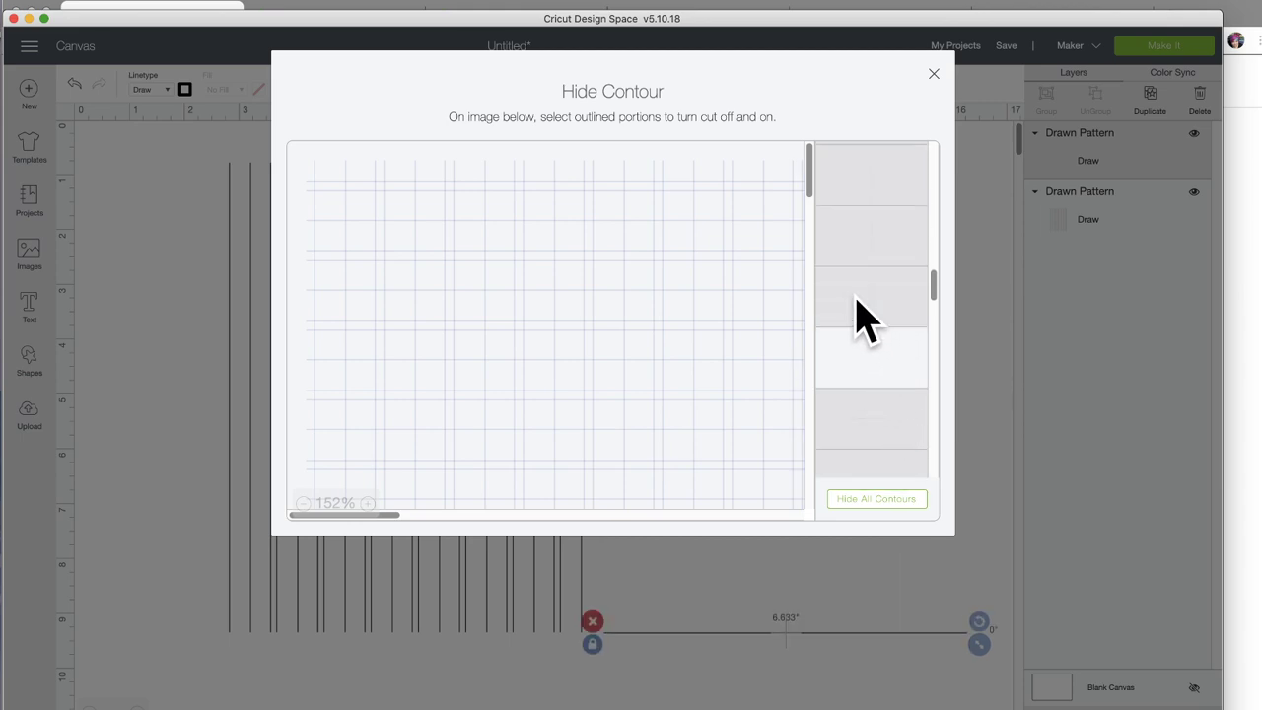
# Step: Turn on the evenly spaced single horizontal line contours of the duplicated pattern
pyautogui.scroll(-1, 872, 424)
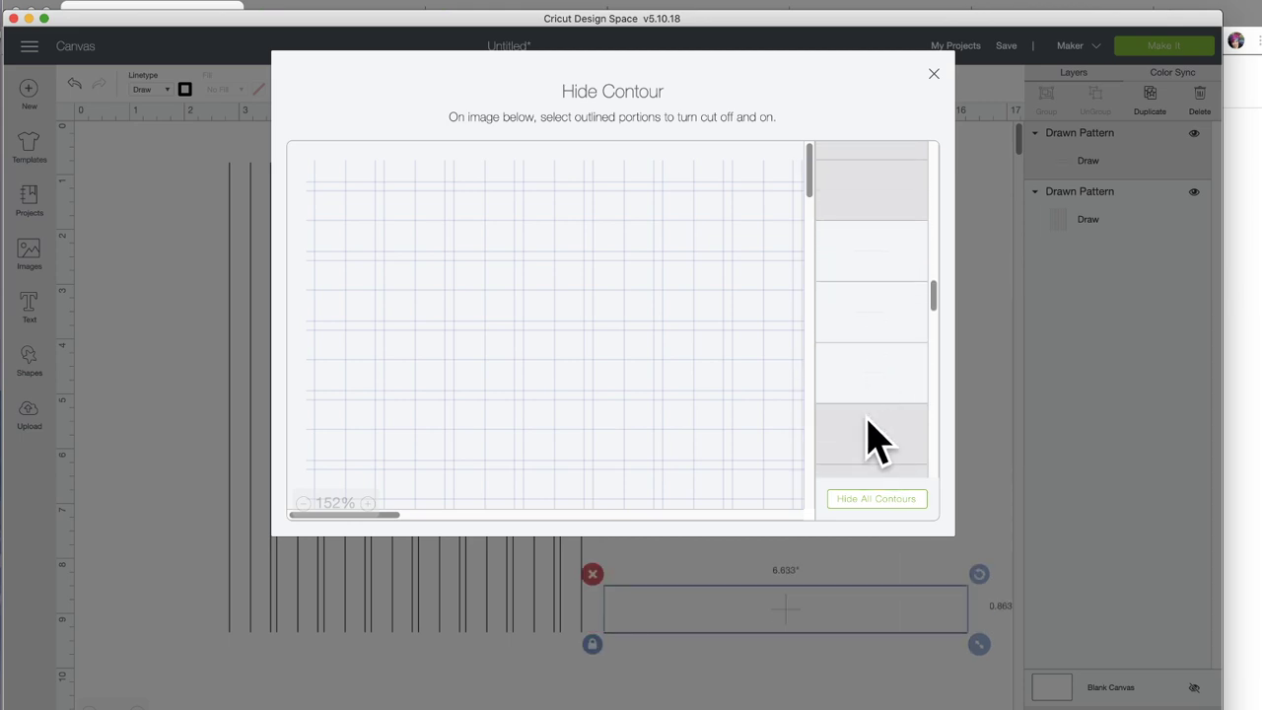
pyautogui.scroll(-1, 873, 453)
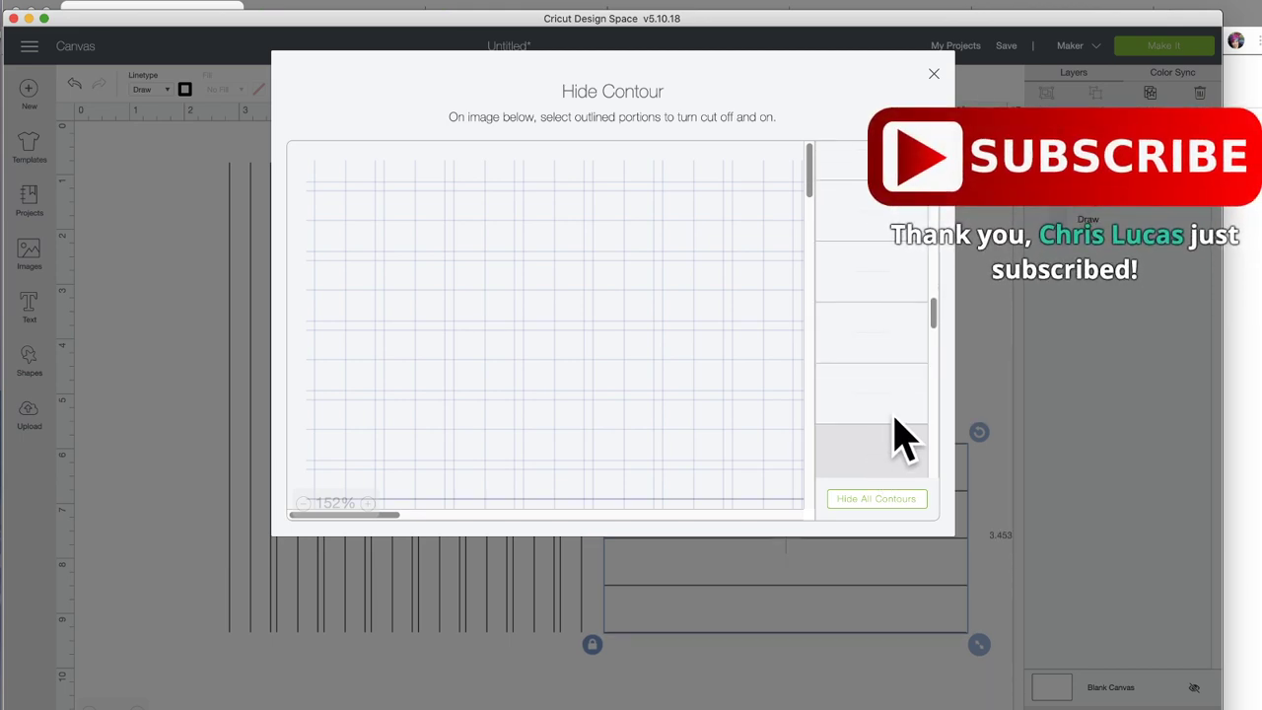
pyautogui.scroll(-1, 882, 460)
pyautogui.click(868, 345)
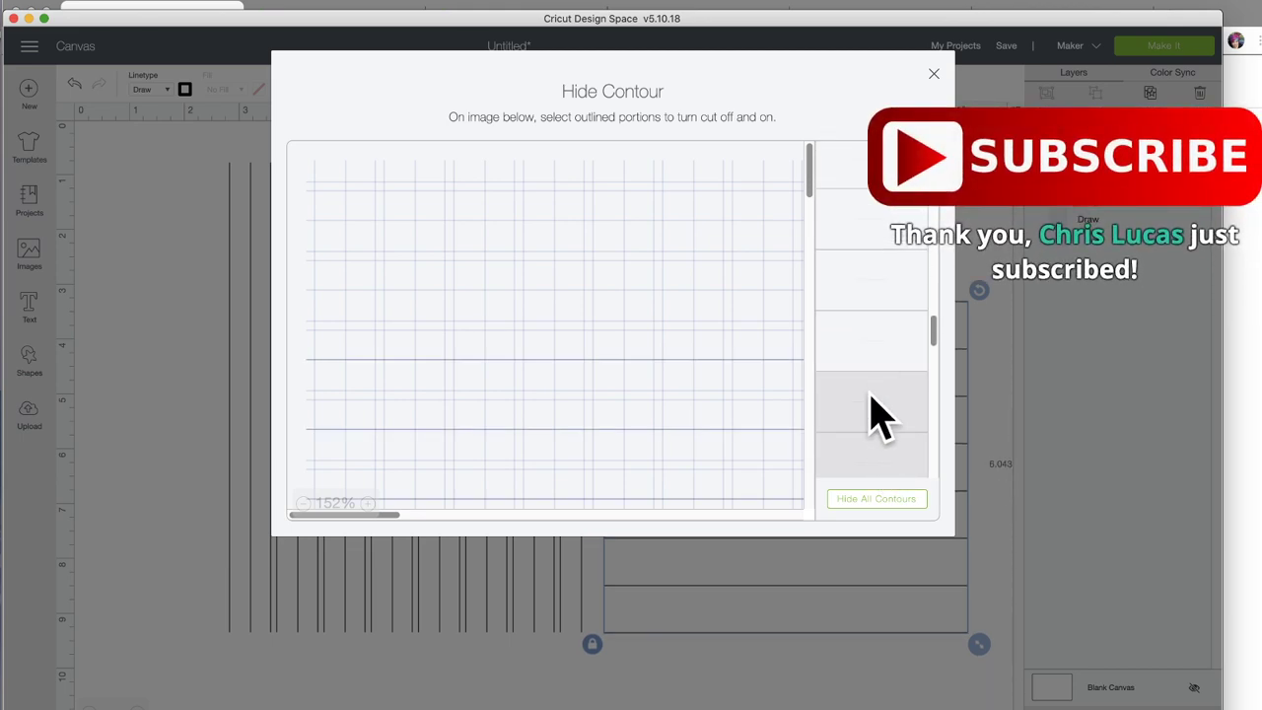
pyautogui.click(877, 414)
pyautogui.click(866, 381)
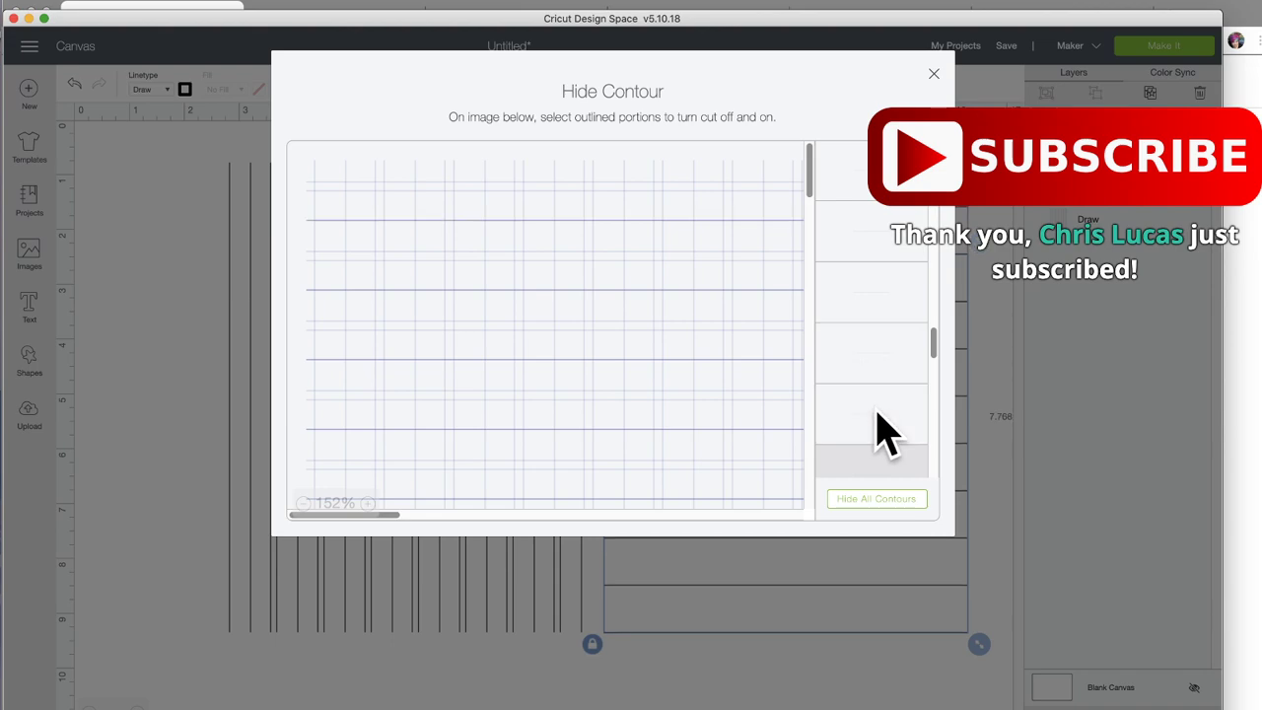
# Step: Turn on the paired horizontal line contours of the duplicated pattern and close the contour editor
pyautogui.scroll(-1, 879, 423)
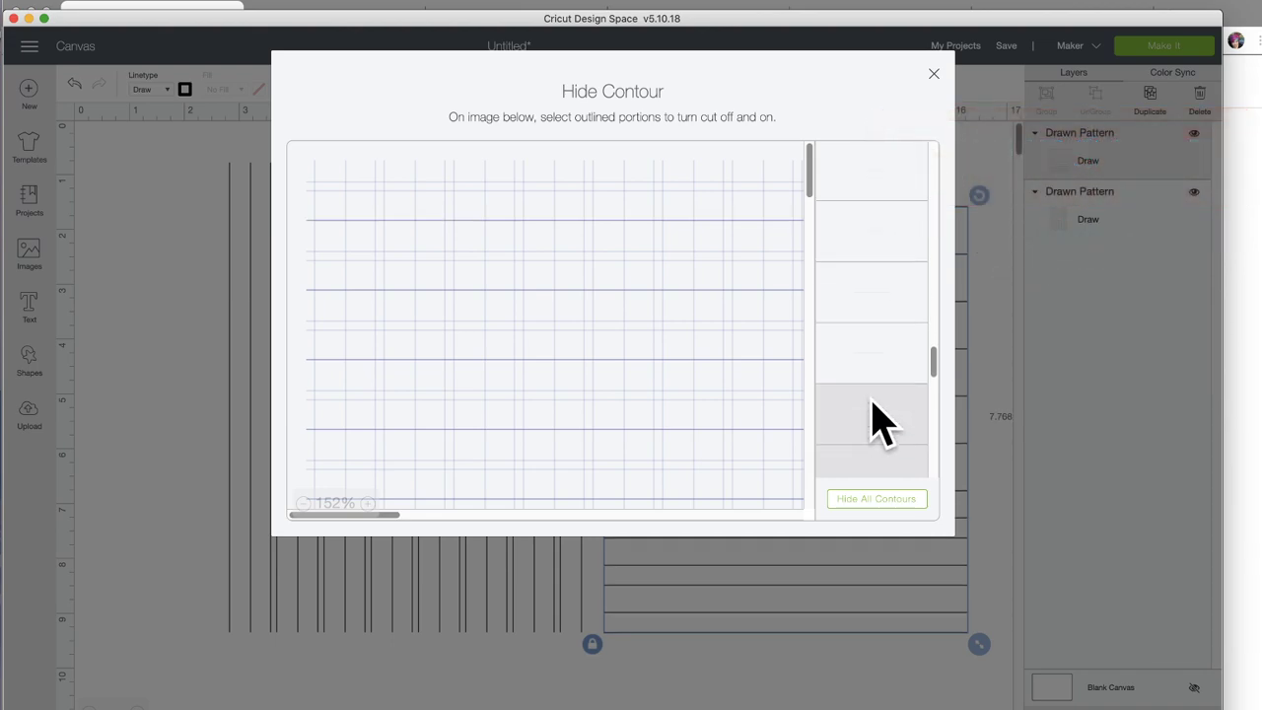
pyautogui.click(874, 390)
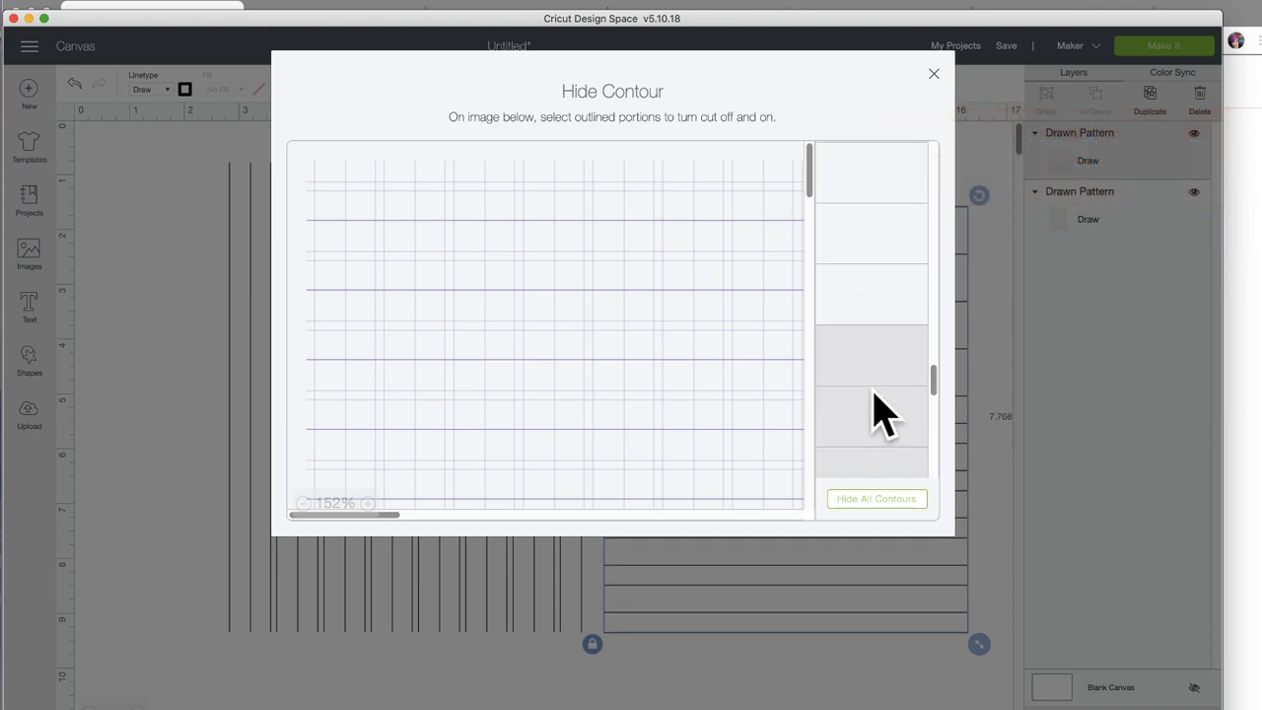
pyautogui.click(874, 357)
pyautogui.scroll(-1, 870, 325)
pyautogui.click(870, 326)
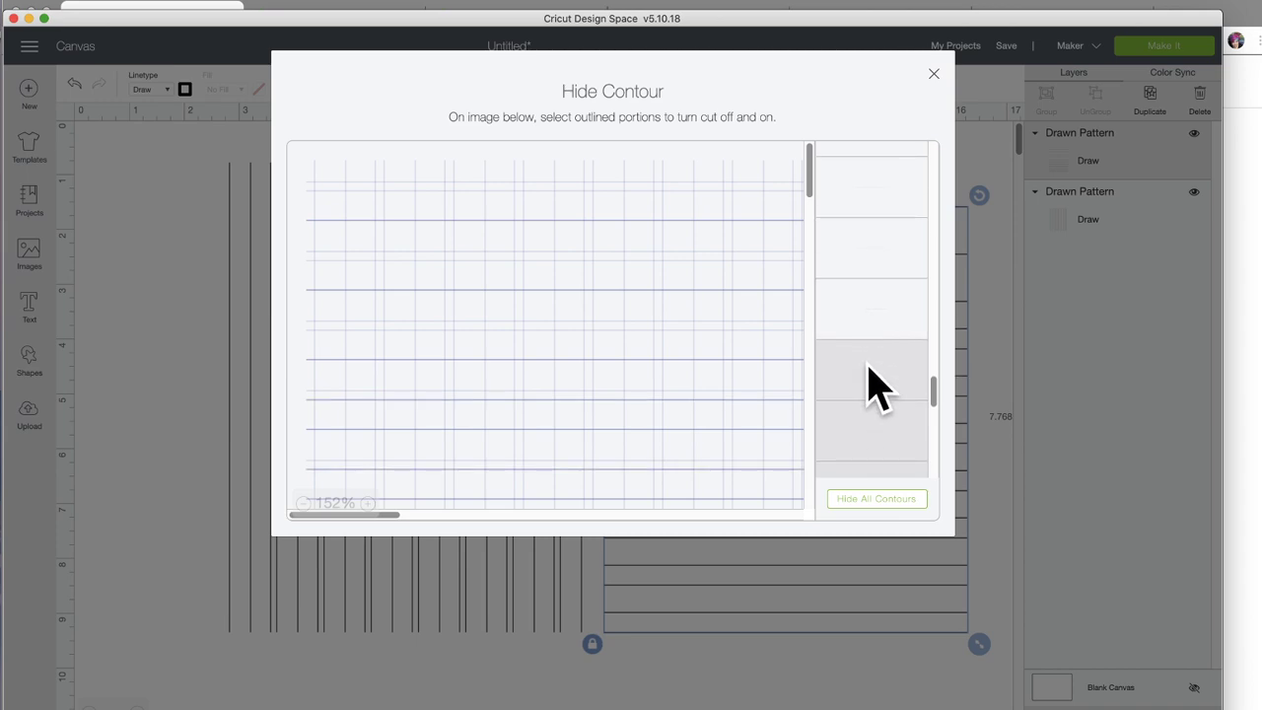
pyautogui.click(879, 340)
pyautogui.scroll(-1, 881, 355)
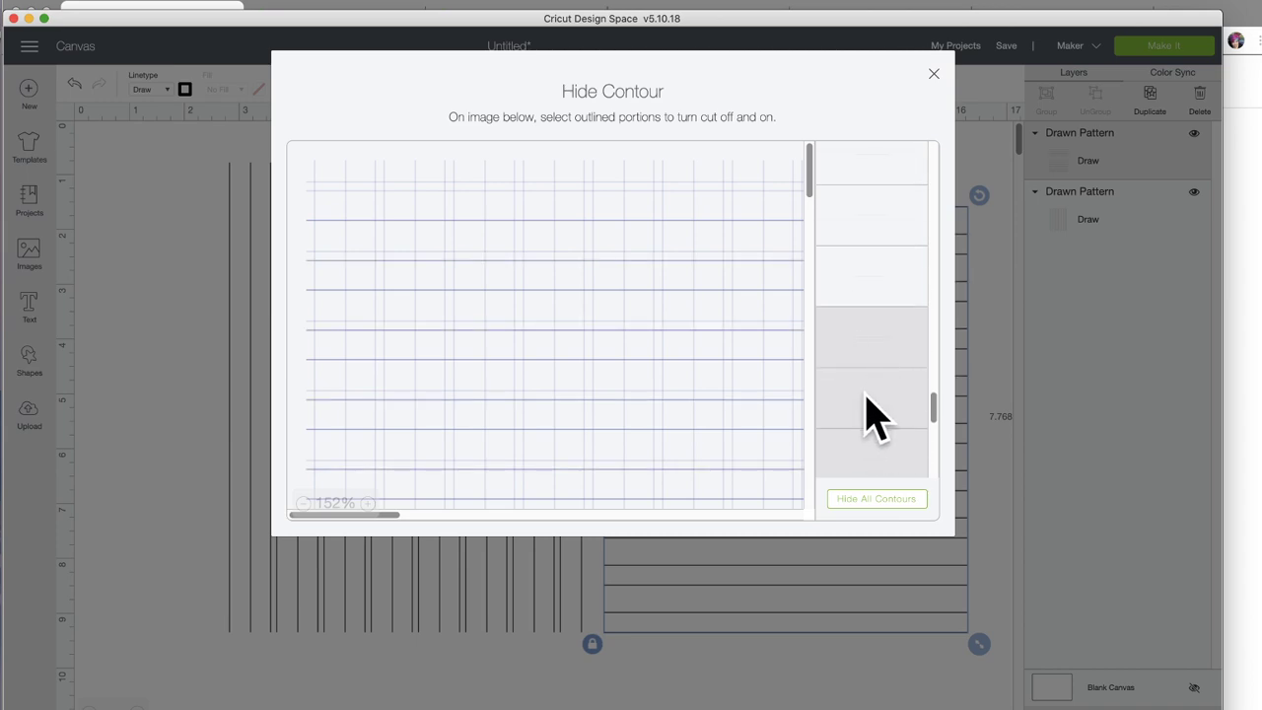
pyautogui.scroll(-3, 879, 479)
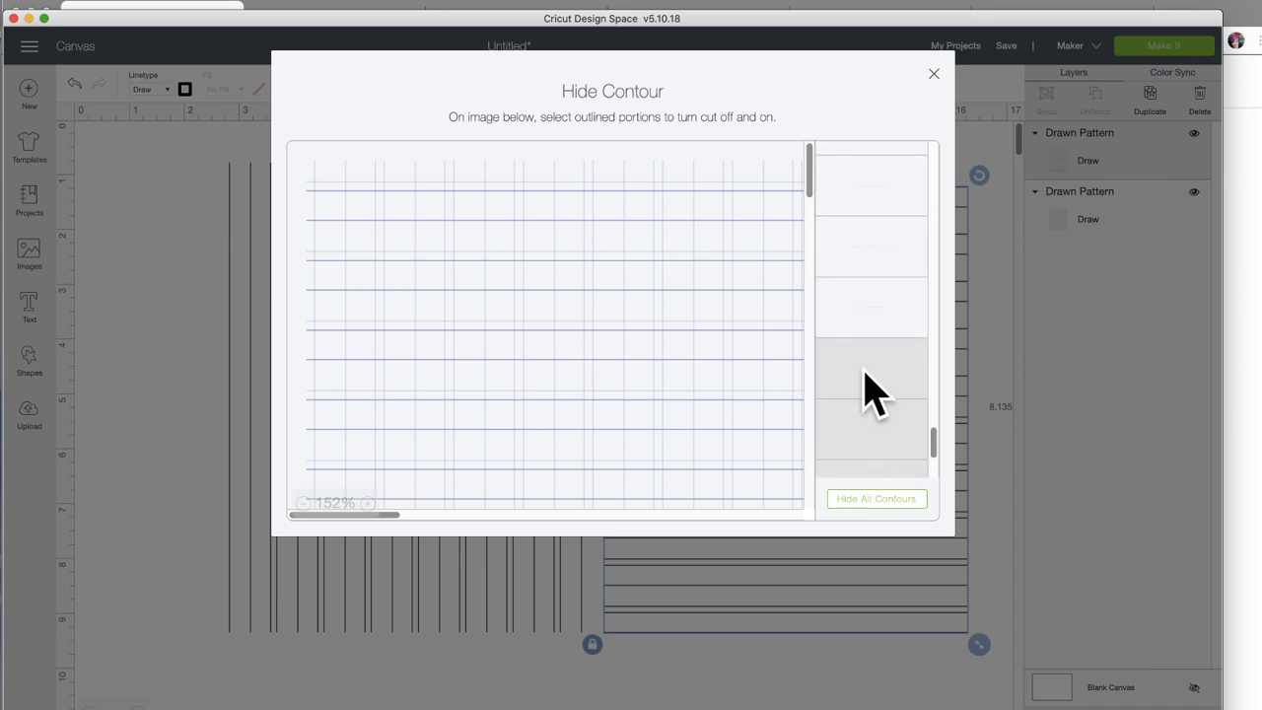
pyautogui.scroll(-1, 875, 414)
pyautogui.click(885, 345)
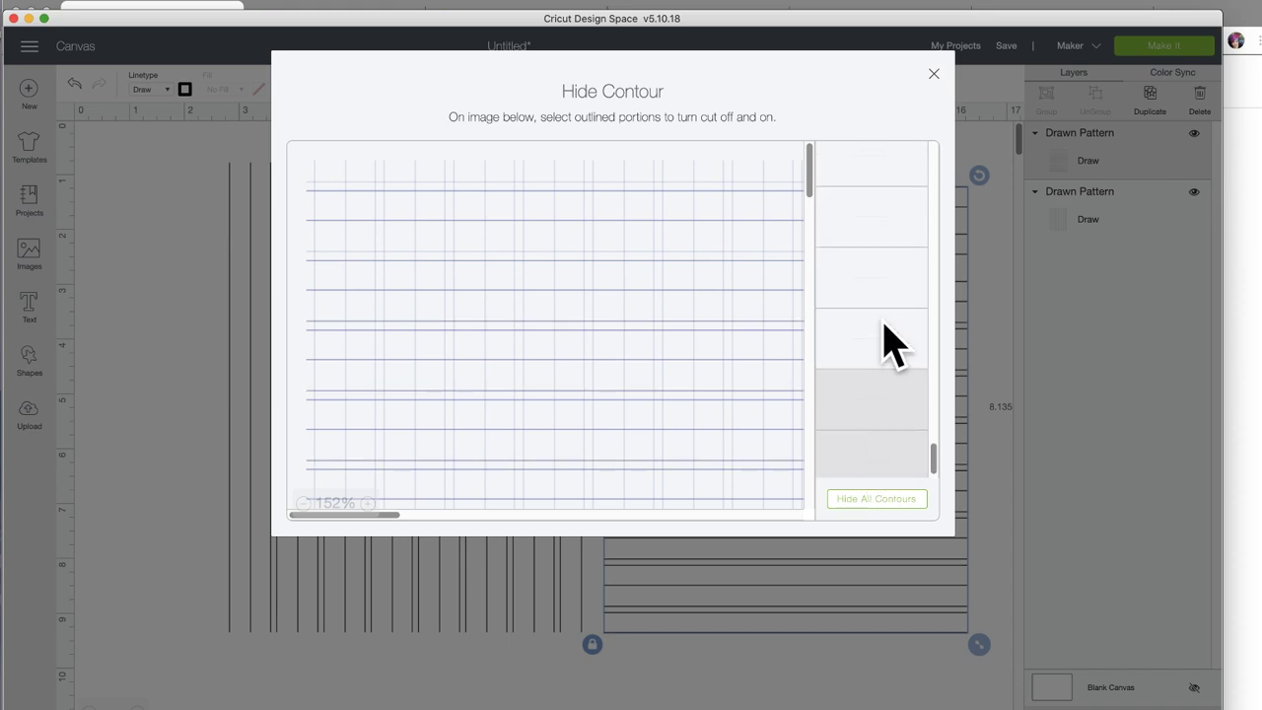
pyautogui.click(869, 406)
pyautogui.scroll(-1, 875, 414)
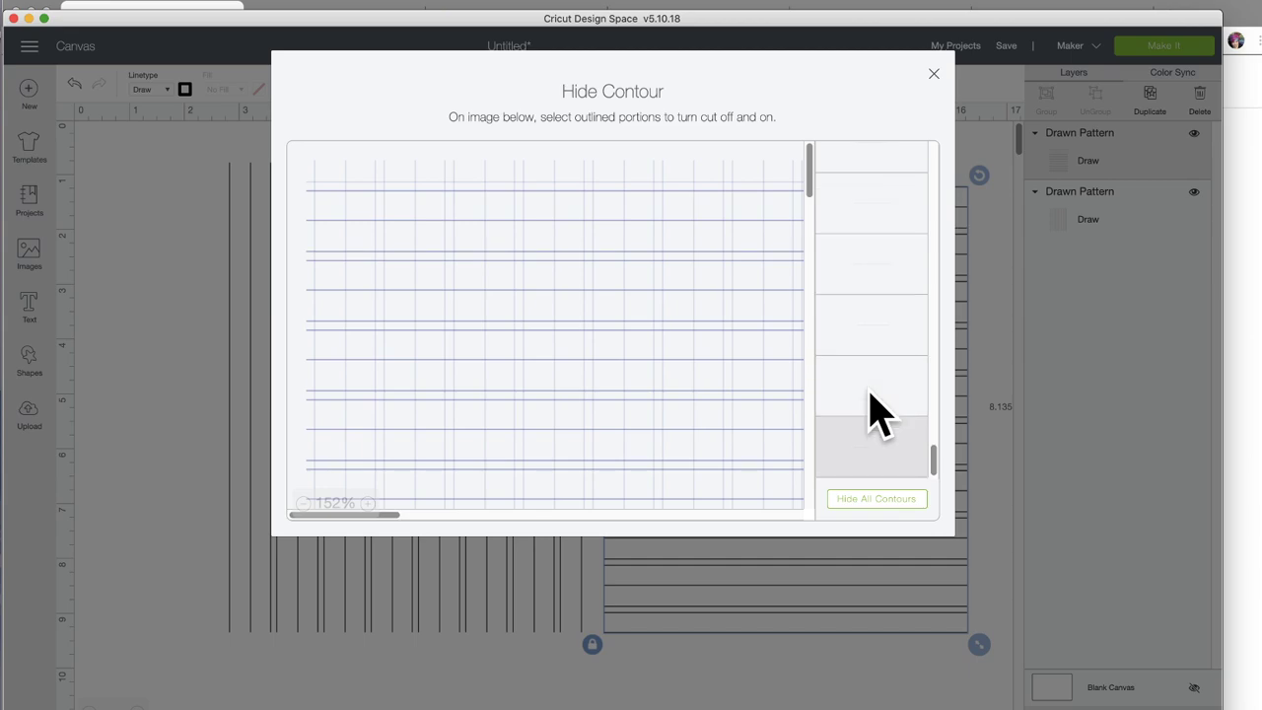
pyautogui.click(867, 461)
pyautogui.click(752, 690)
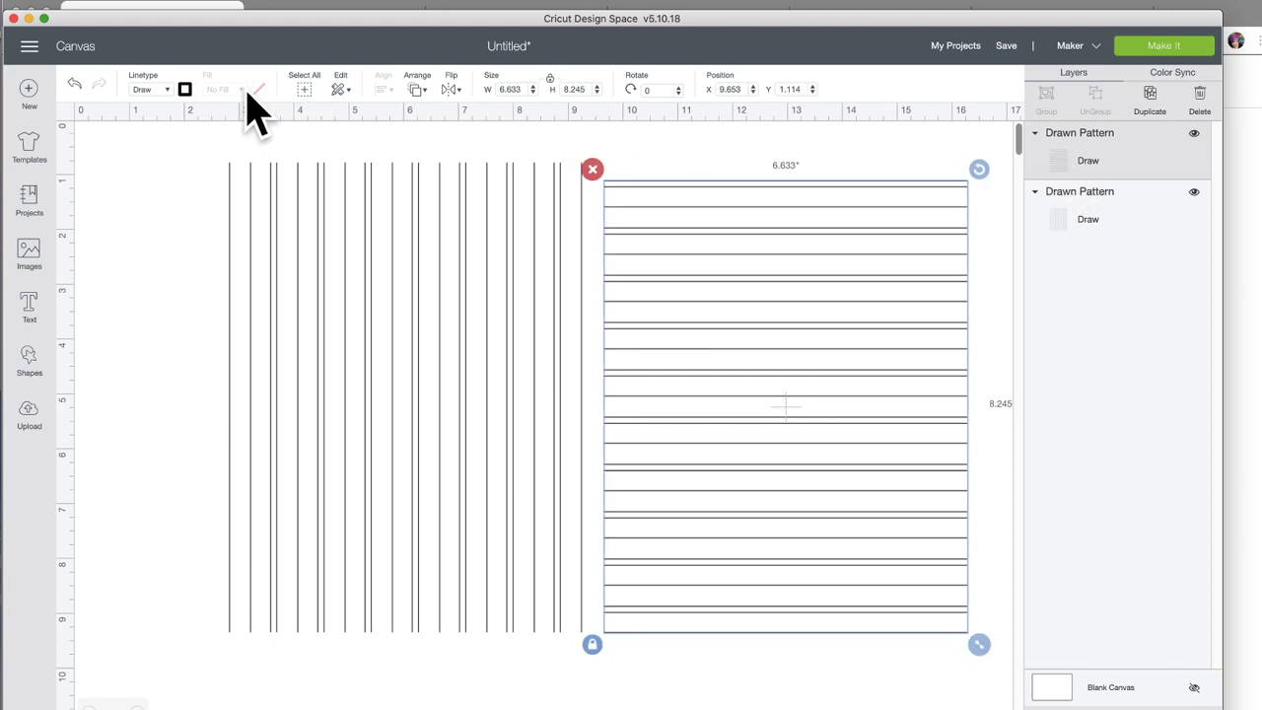
# Step: Set the pen color of the horizontal-line pattern to Red and of the vertical-line pattern to Blue
pyautogui.click(187, 89)
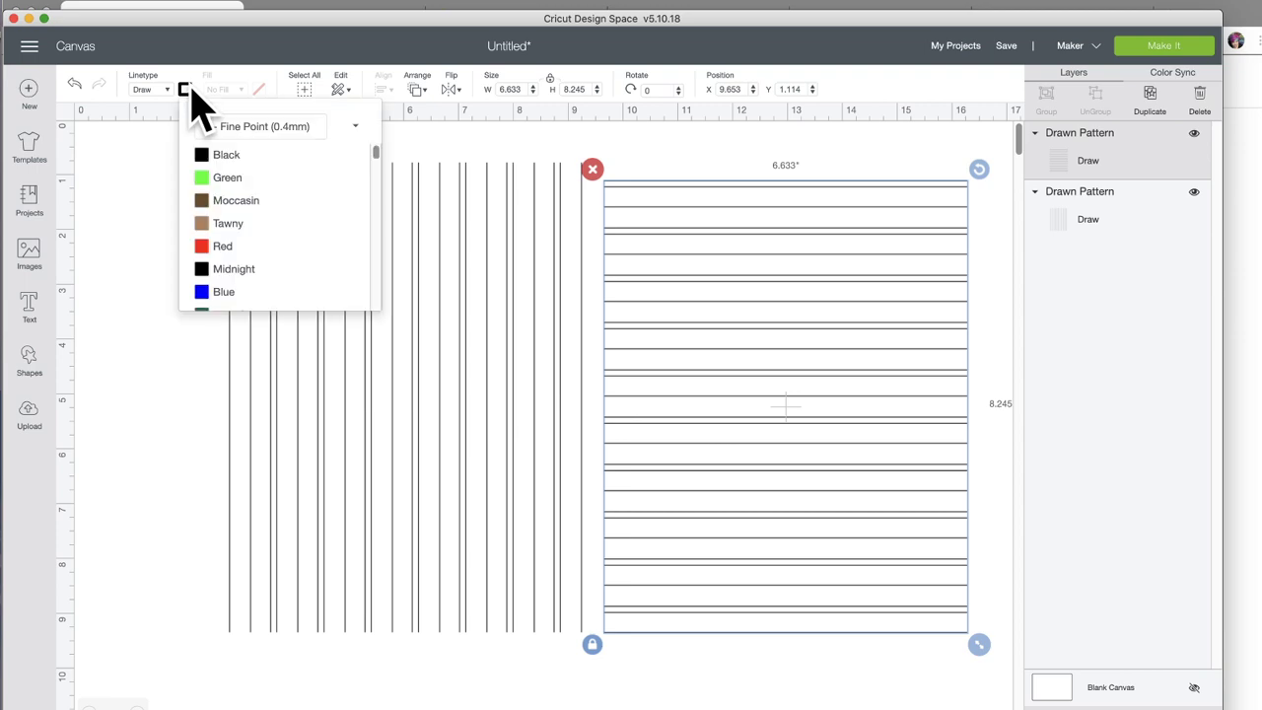
pyautogui.click(225, 247)
pyautogui.click(479, 254)
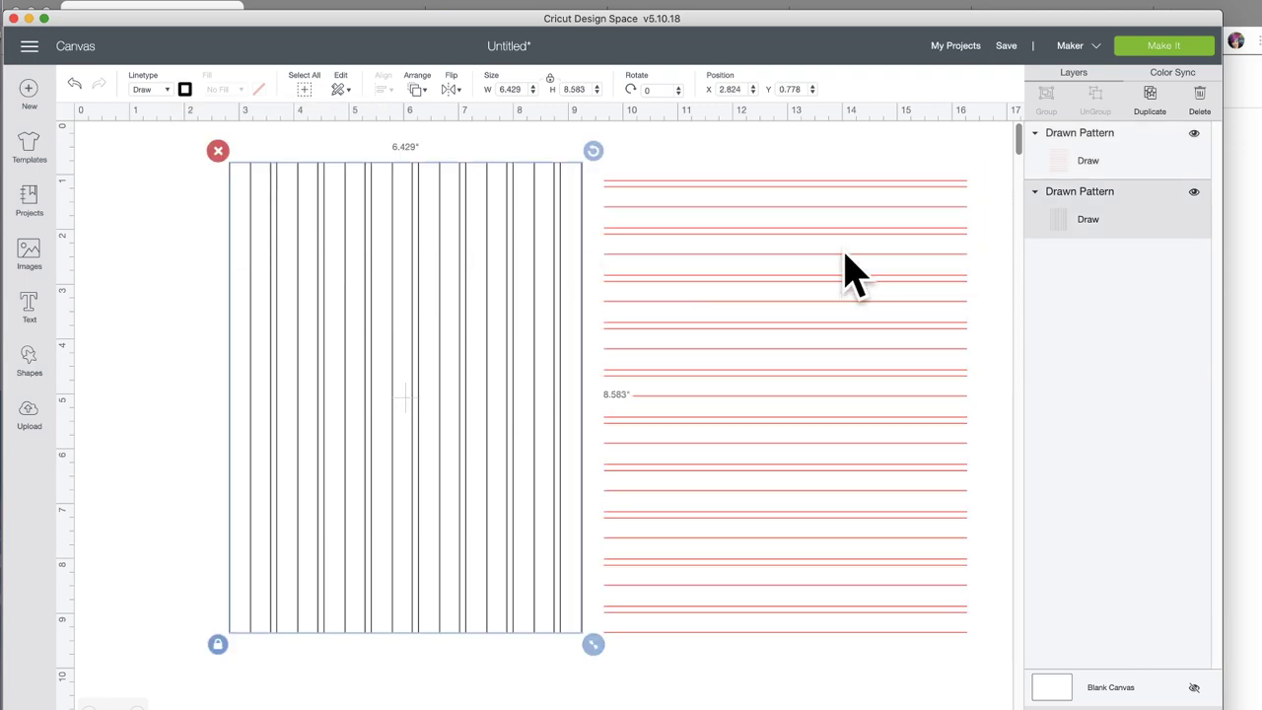
pyautogui.click(184, 89)
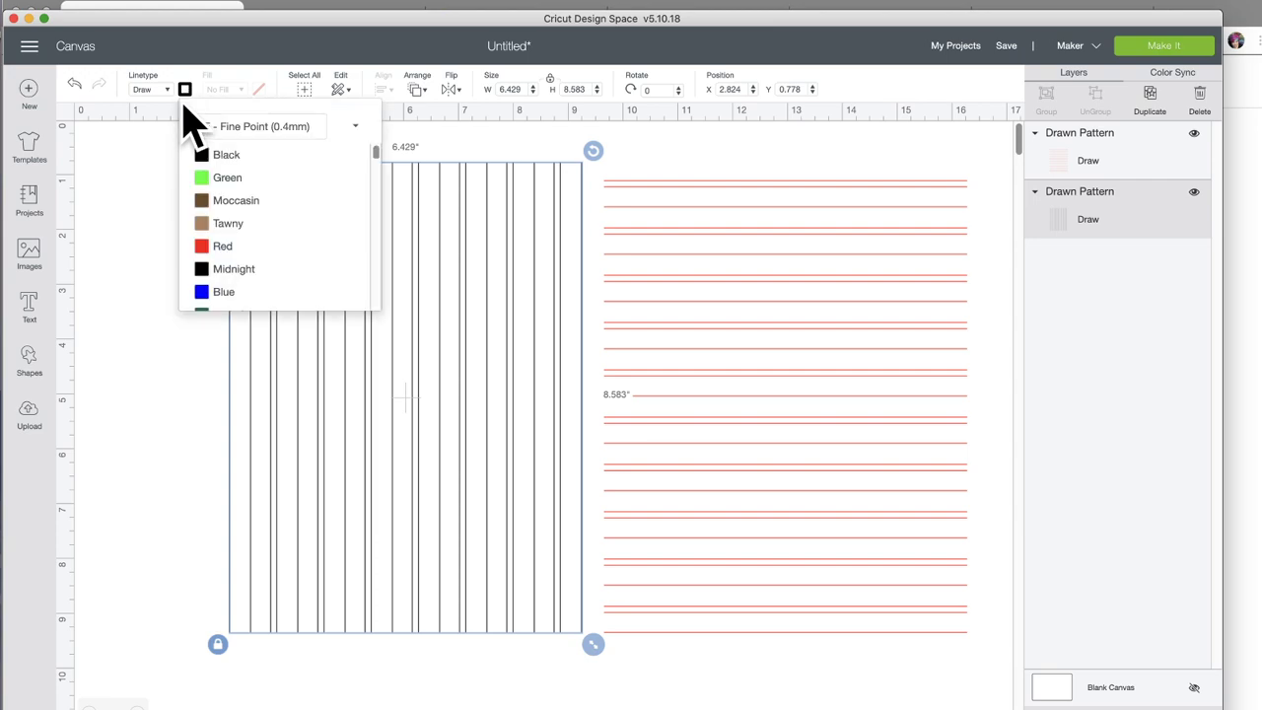
pyautogui.click(225, 292)
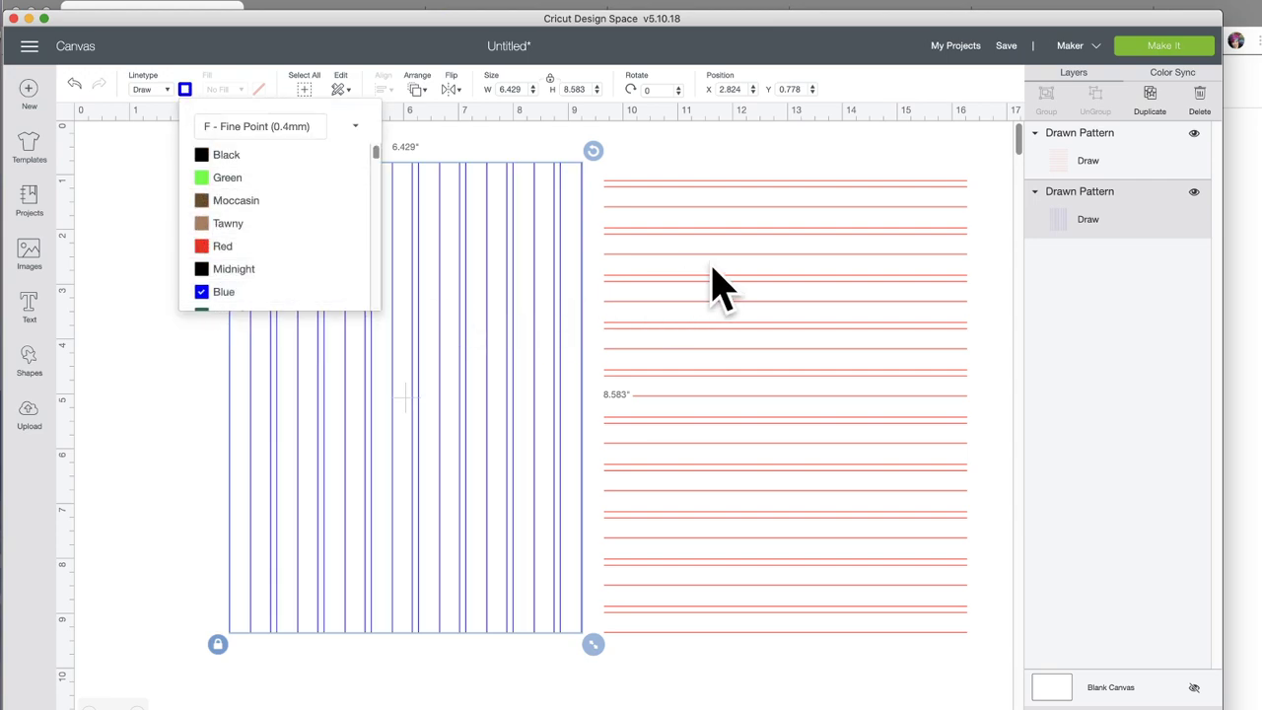
# Step: Move the red horizontal-line pattern onto the blue vertical lines at about X 2.76, Y 0.91
pyautogui.moveTo(747, 277); pyautogui.dragTo(366, 254)
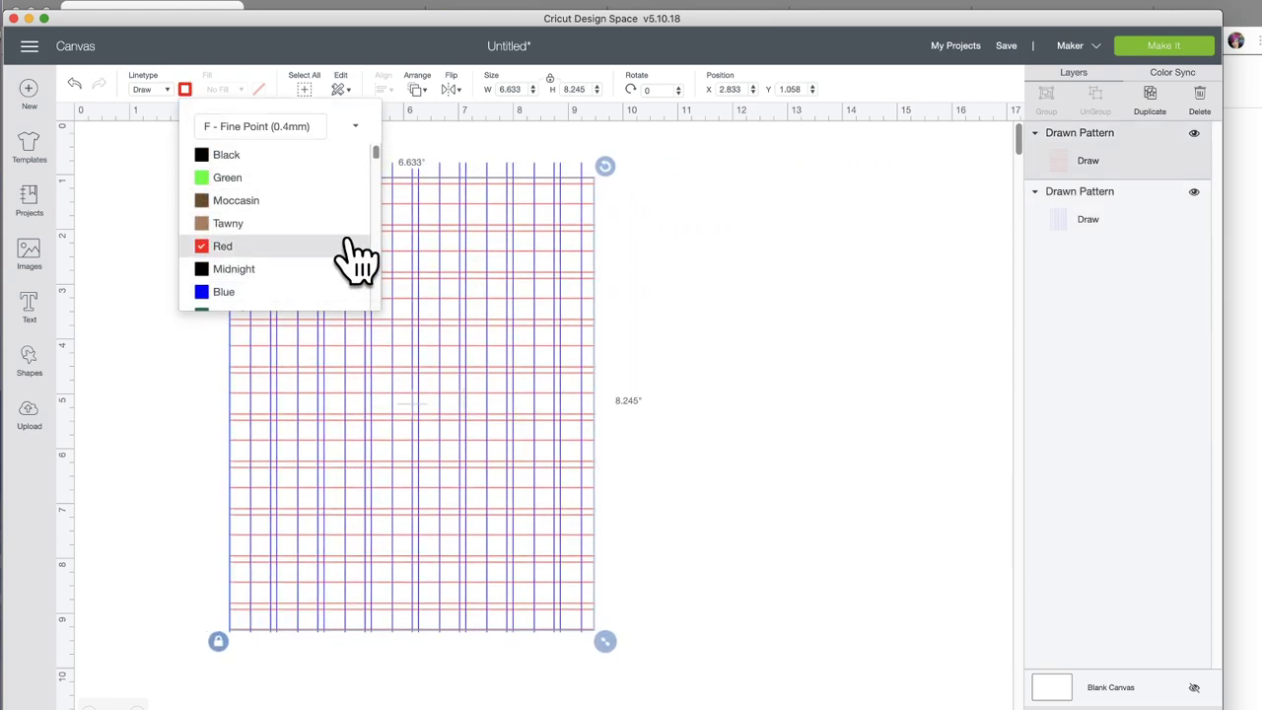
pyautogui.click(460, 266)
pyautogui.click(678, 261)
pyautogui.moveTo(481, 255); pyautogui.dragTo(478, 249)
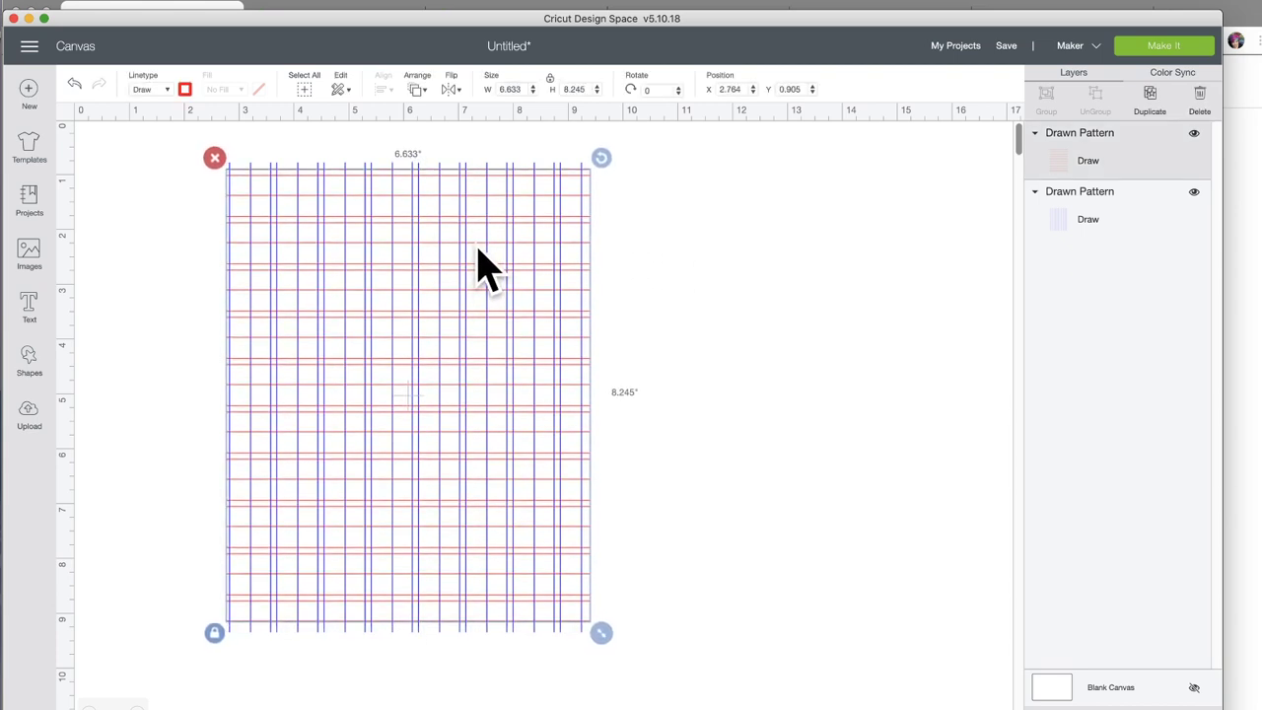
# Step: Center the red and blue line patterns on each other and attach them
pyautogui.moveTo(715, 274); pyautogui.dragTo(169, 310)
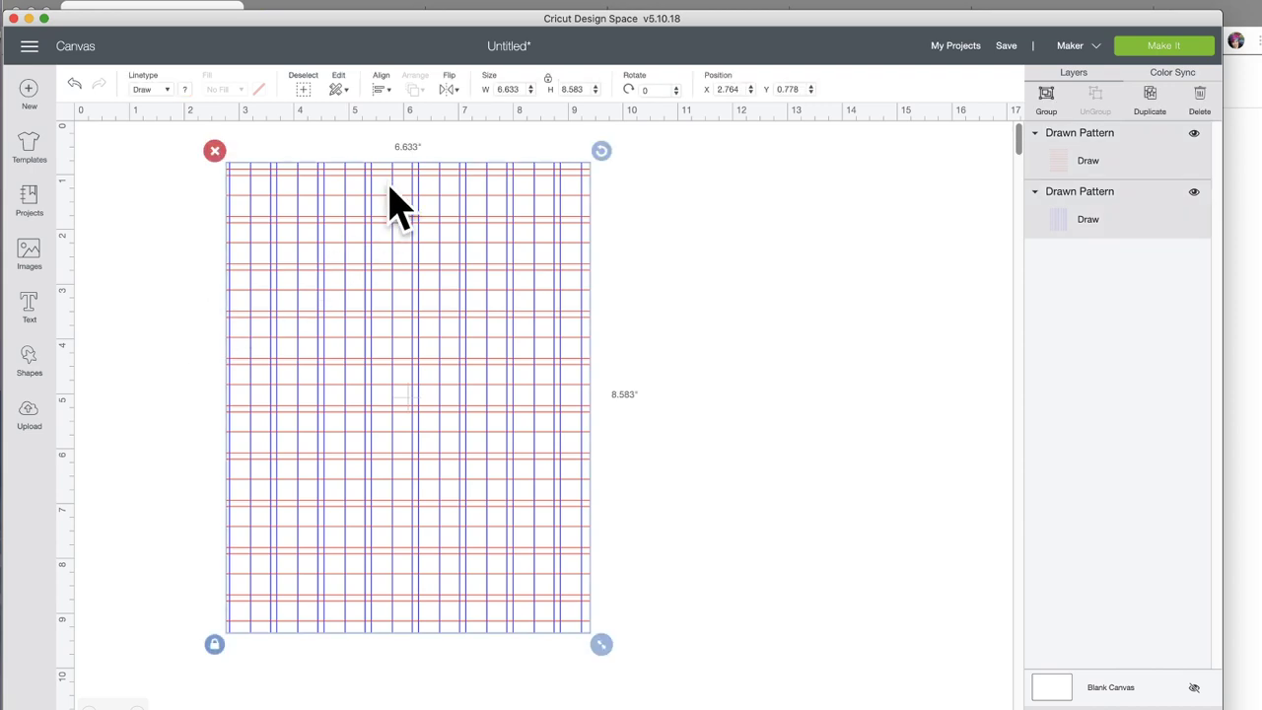
pyautogui.click(384, 89)
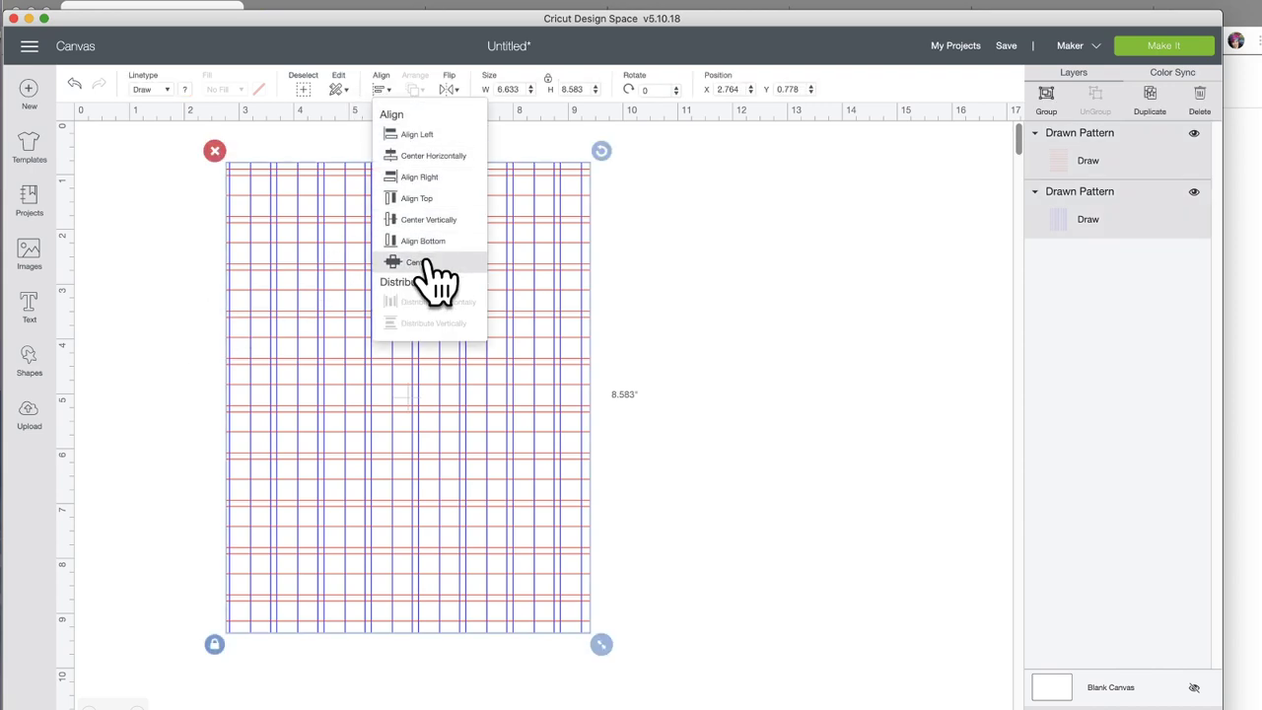
pyautogui.click(478, 261)
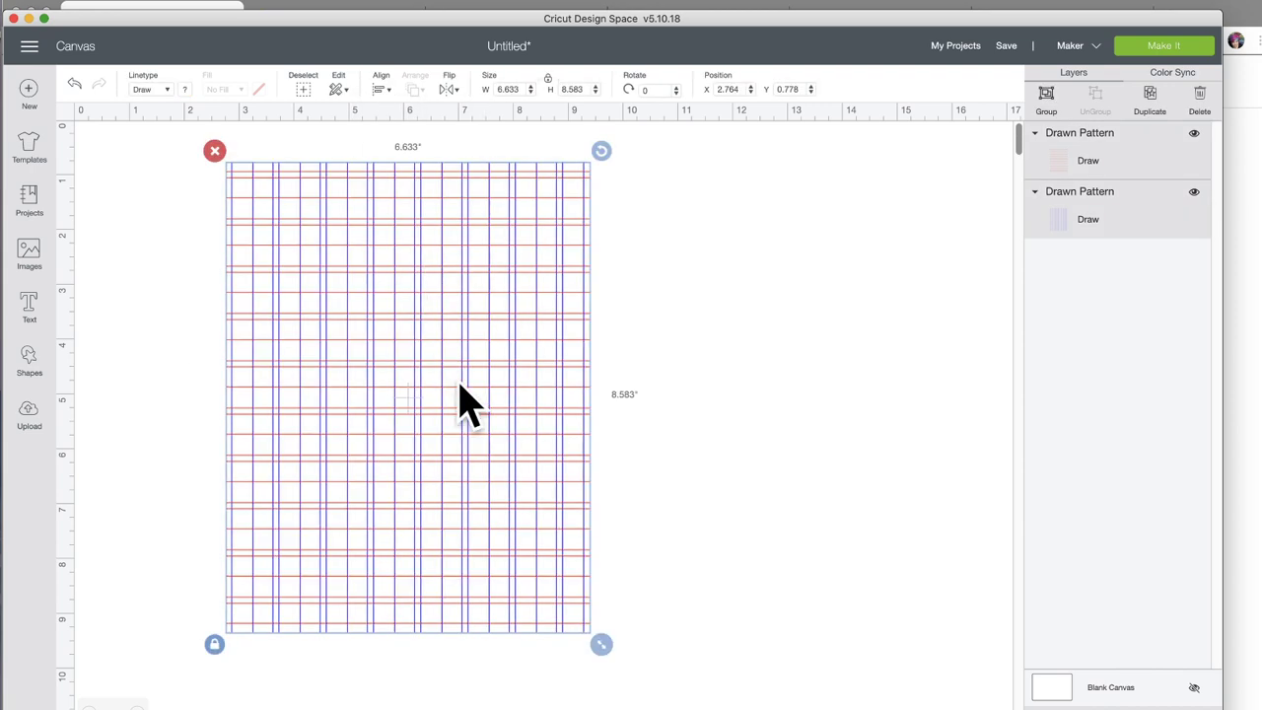
pyautogui.click(1118, 705)
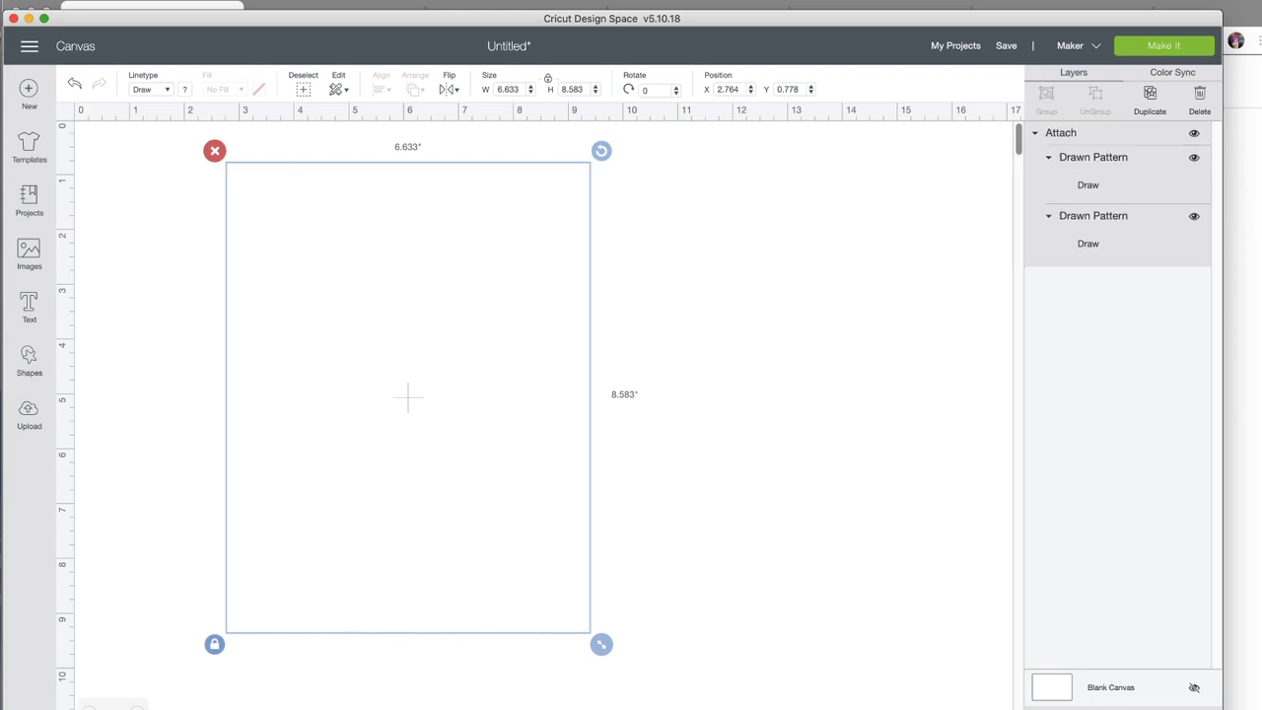
# Step: Move the attached two-color plaid to about X 4.40, Y 0.75
pyautogui.moveTo(408, 322); pyautogui.dragTo(504, 318)
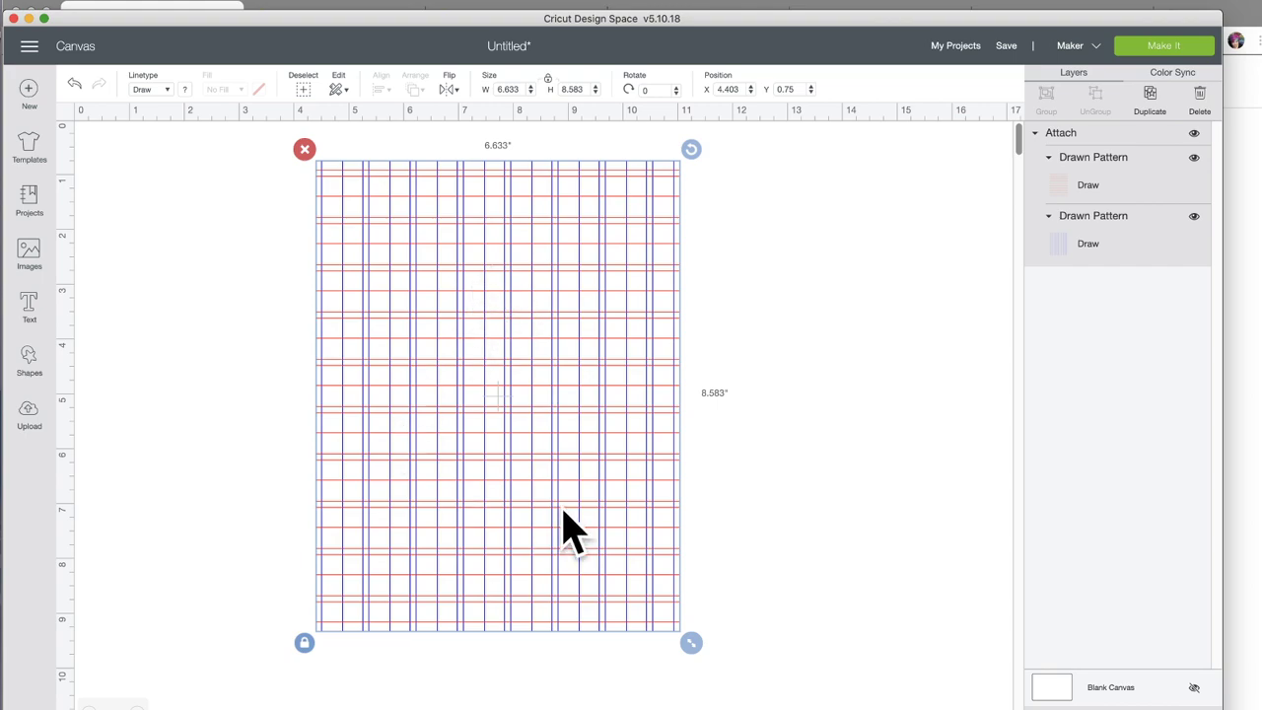
# Step: Send the project to the Maker : 421 USB with Medium Cardstock – 80 lb (216 gsm) as the material, and cancel the cut
pyautogui.click(1166, 47)
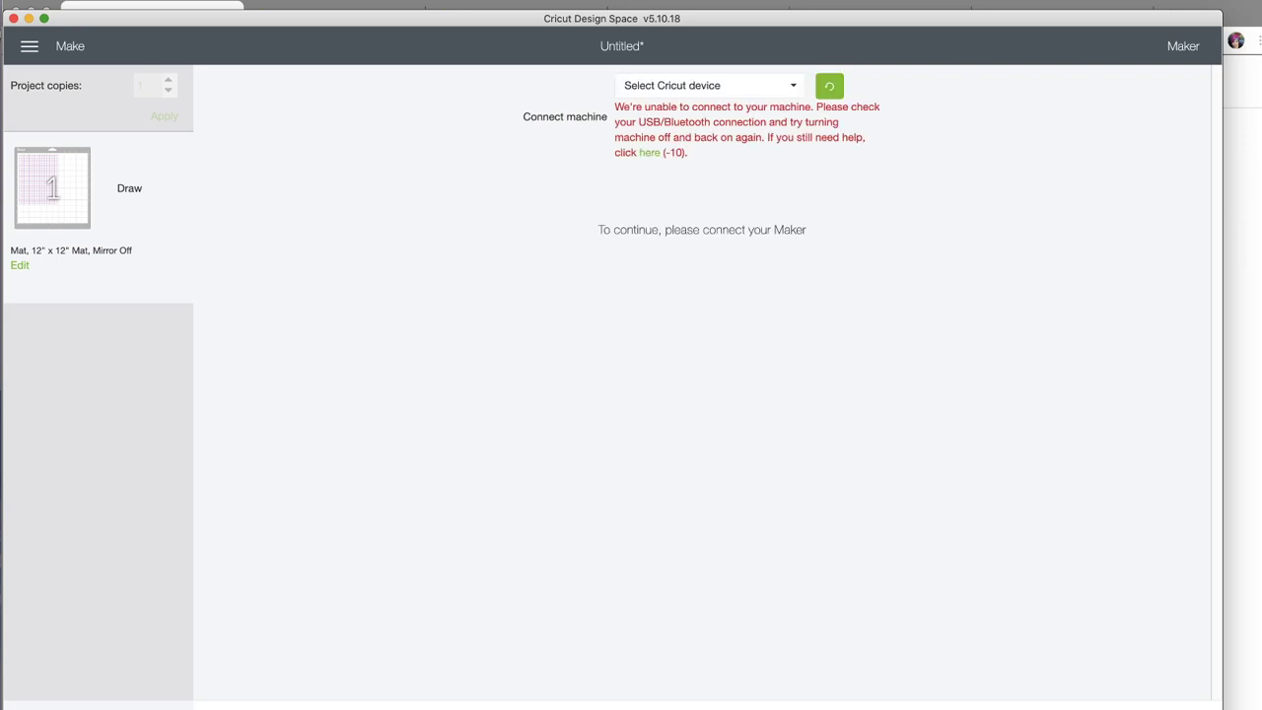
pyautogui.click(831, 89)
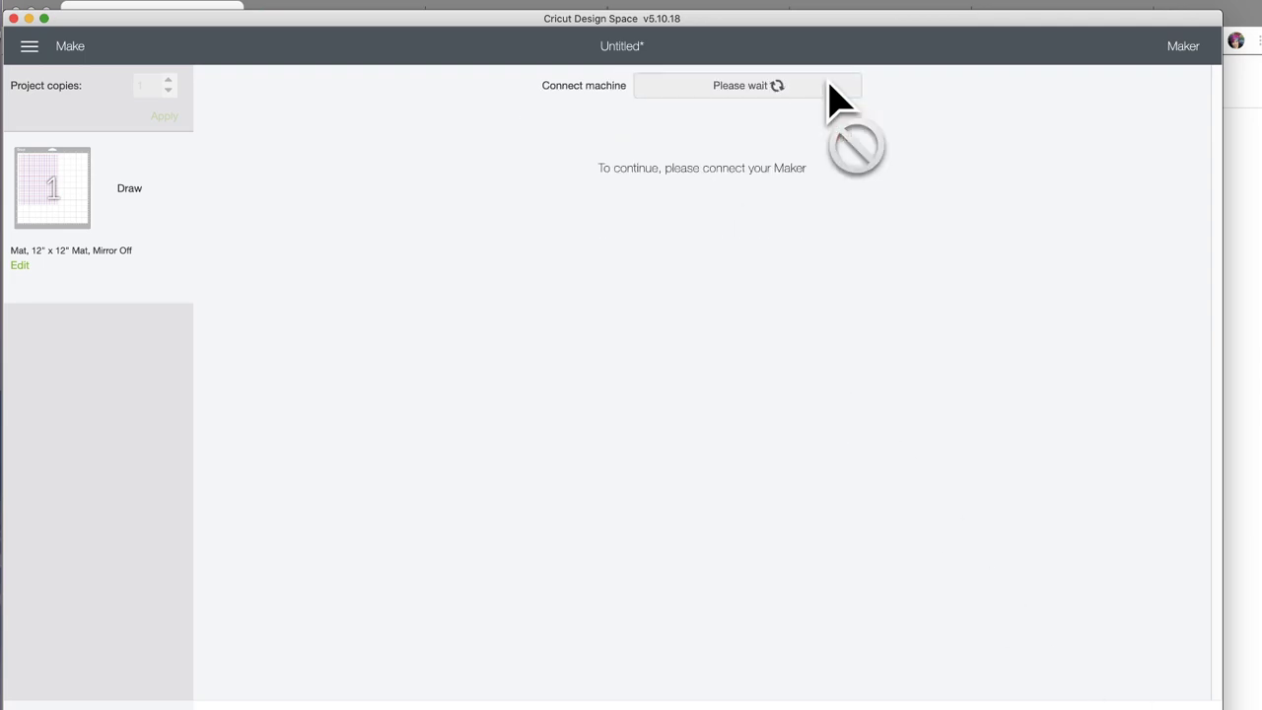
pyautogui.click(807, 91)
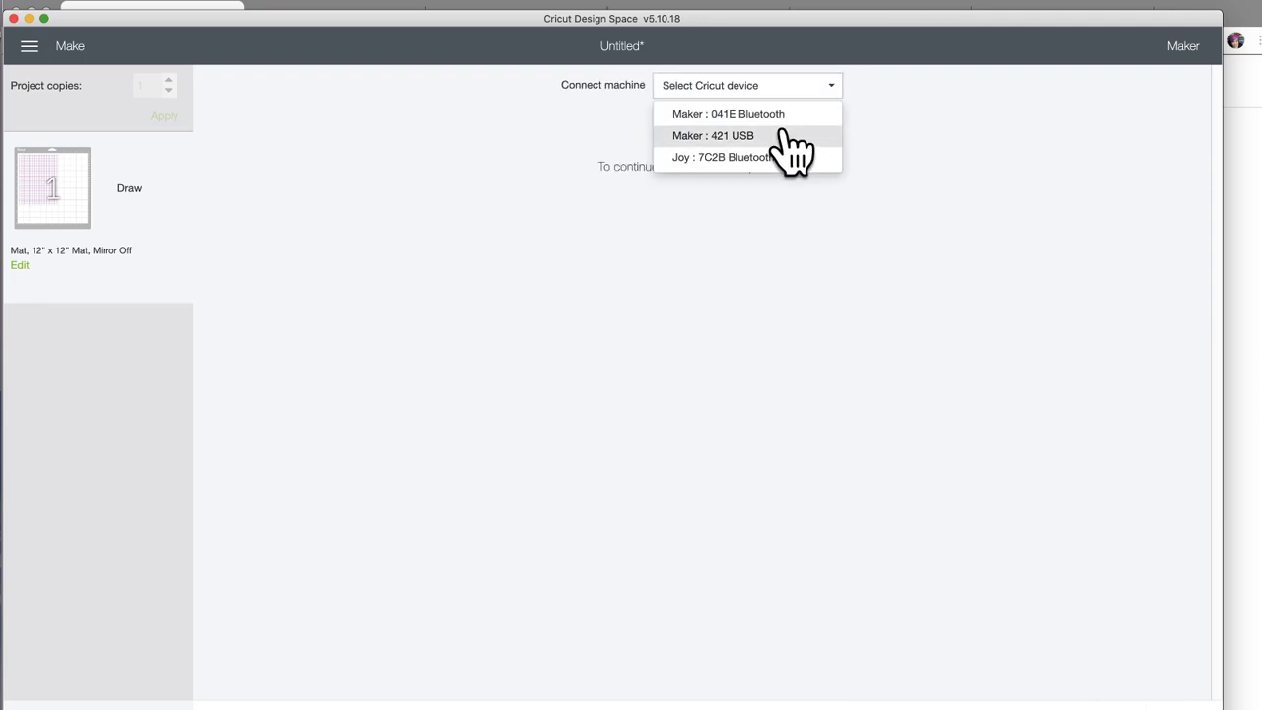
pyautogui.click(789, 136)
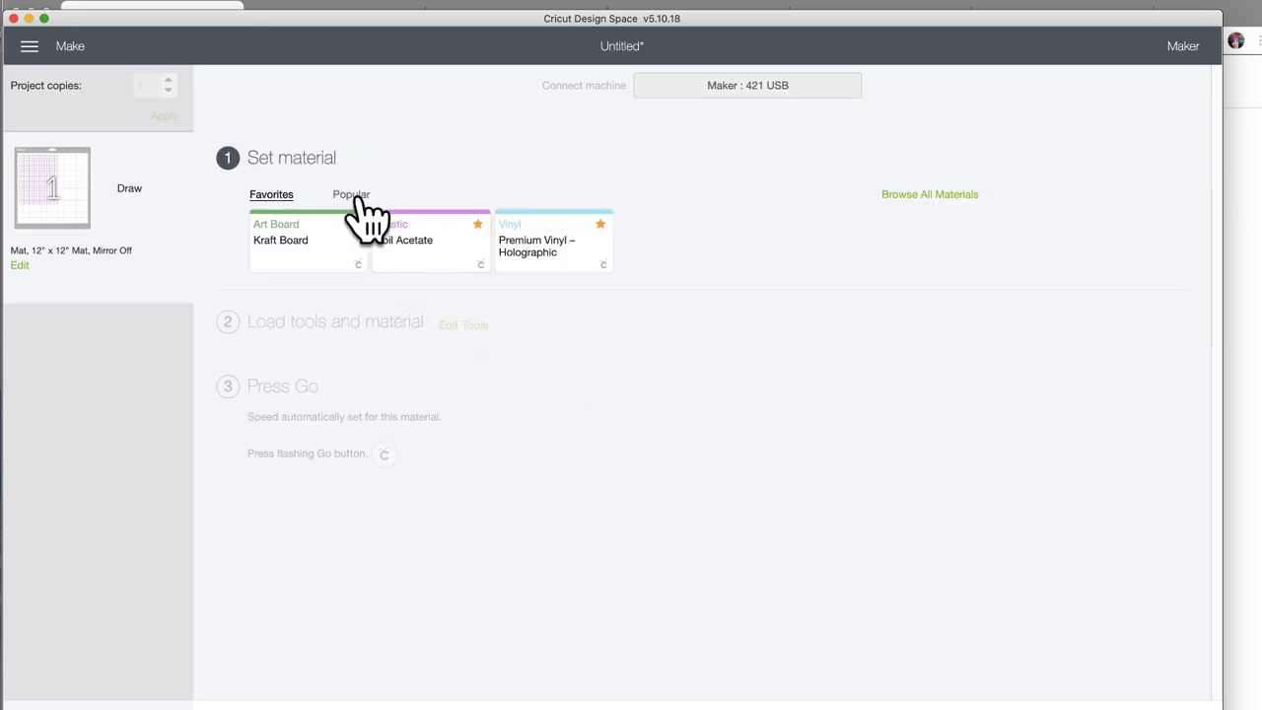
pyautogui.click(355, 196)
pyautogui.click(286, 249)
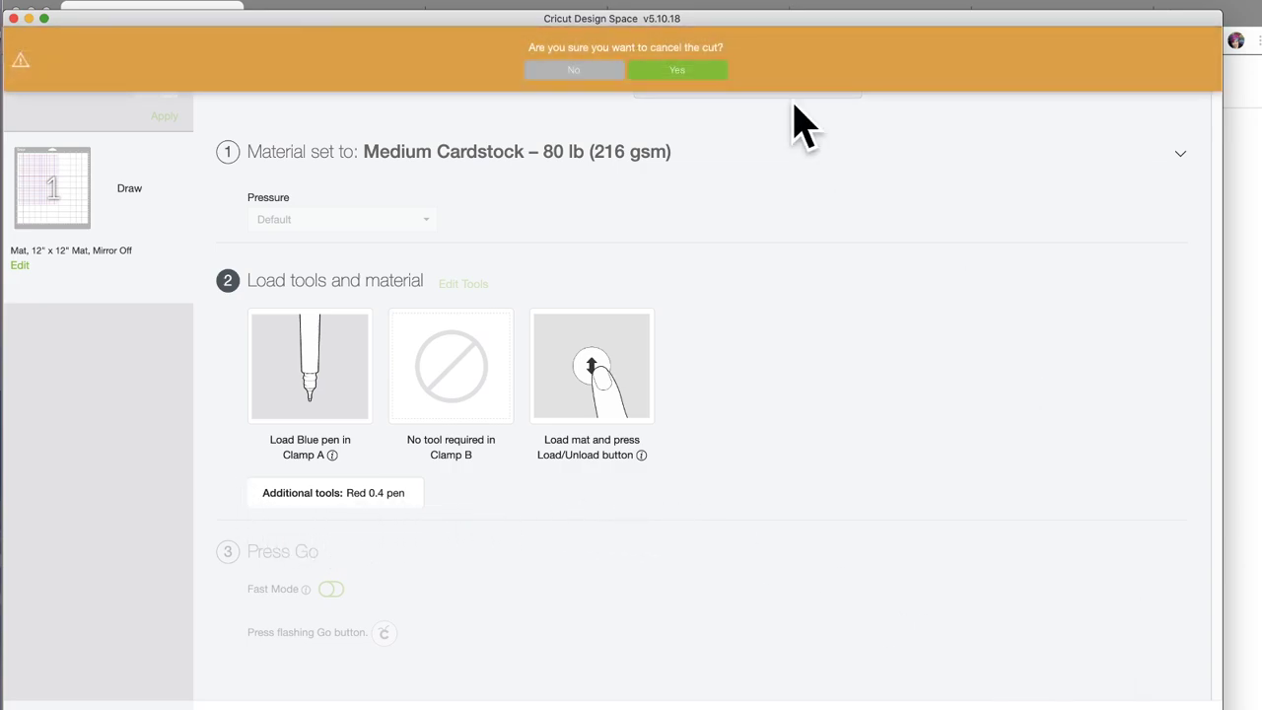
pyautogui.click(677, 71)
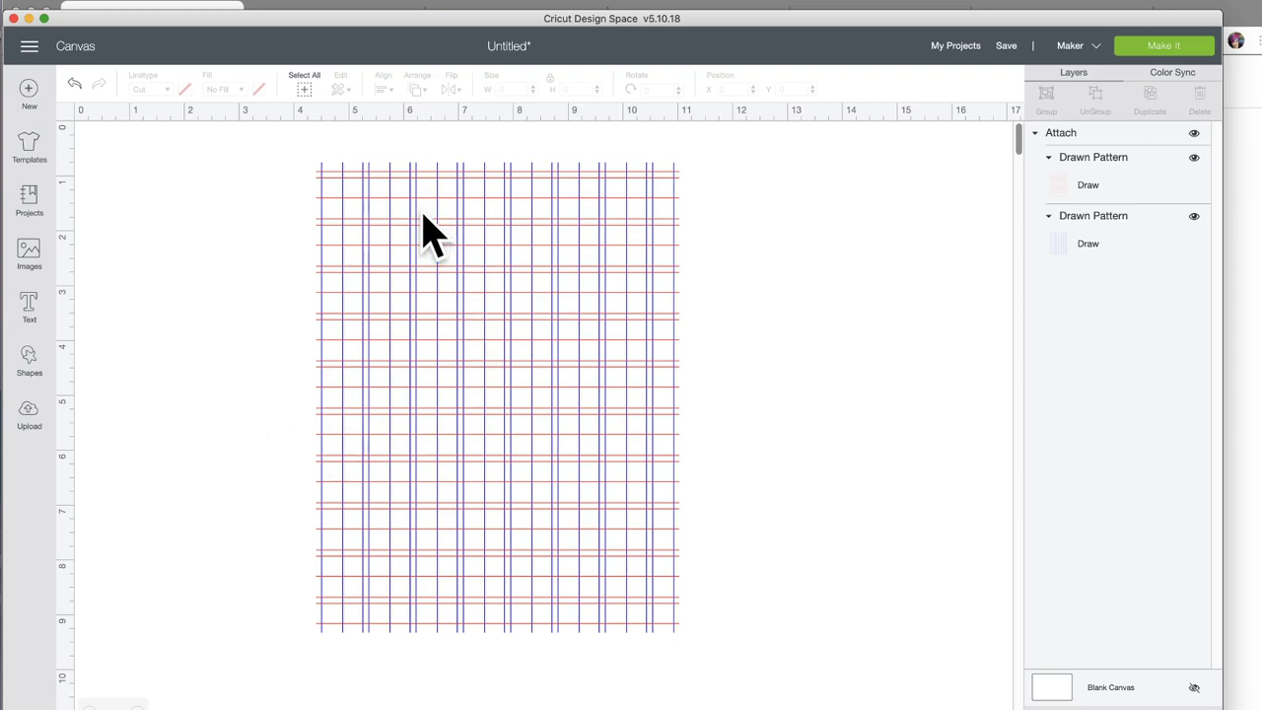
# Step: Add a star shape to the canvas
pyautogui.click(29, 357)
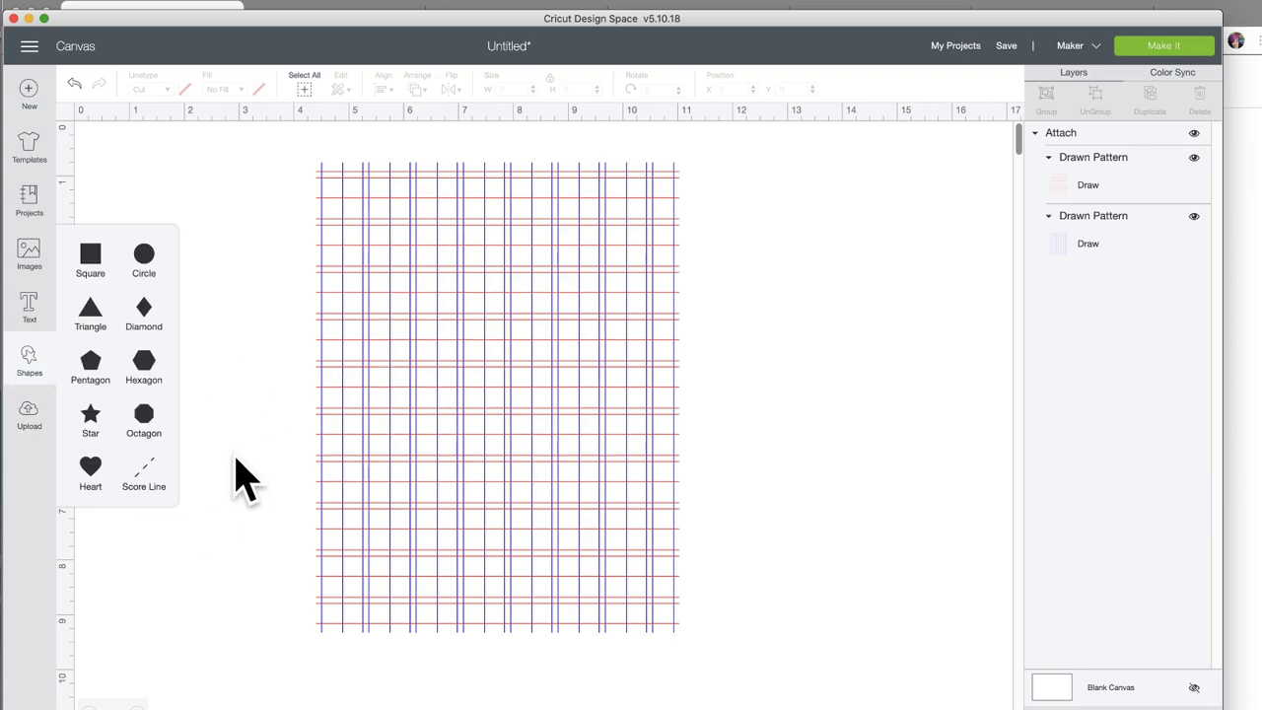
pyautogui.click(89, 413)
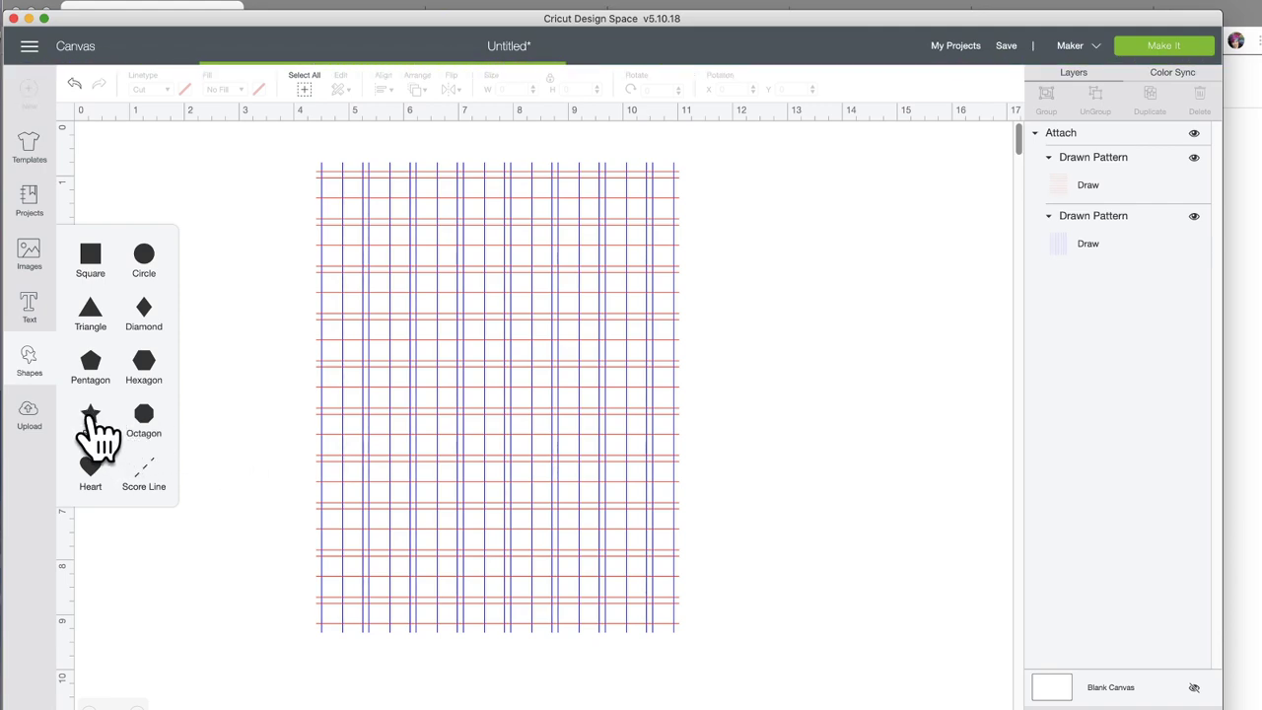
pyautogui.click(275, 345)
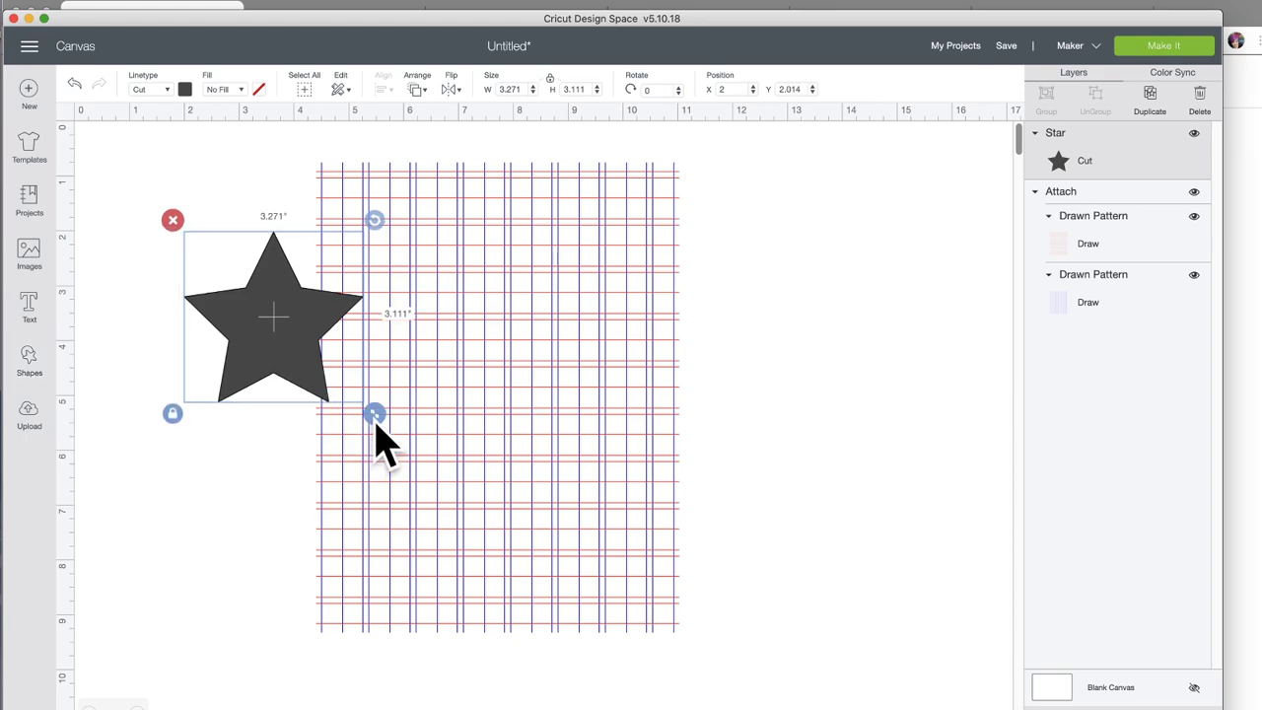
# Step: Enlarge the star to about 6.22 by 5.91 inches and place it over the plaid at about X 4.63, Y 1.47
pyautogui.moveTo(376, 422); pyautogui.dragTo(543, 580)
pyautogui.moveTo(299, 414); pyautogui.dragTo(428, 395)
pyautogui.moveTo(679, 531); pyautogui.dragTo(677, 527)
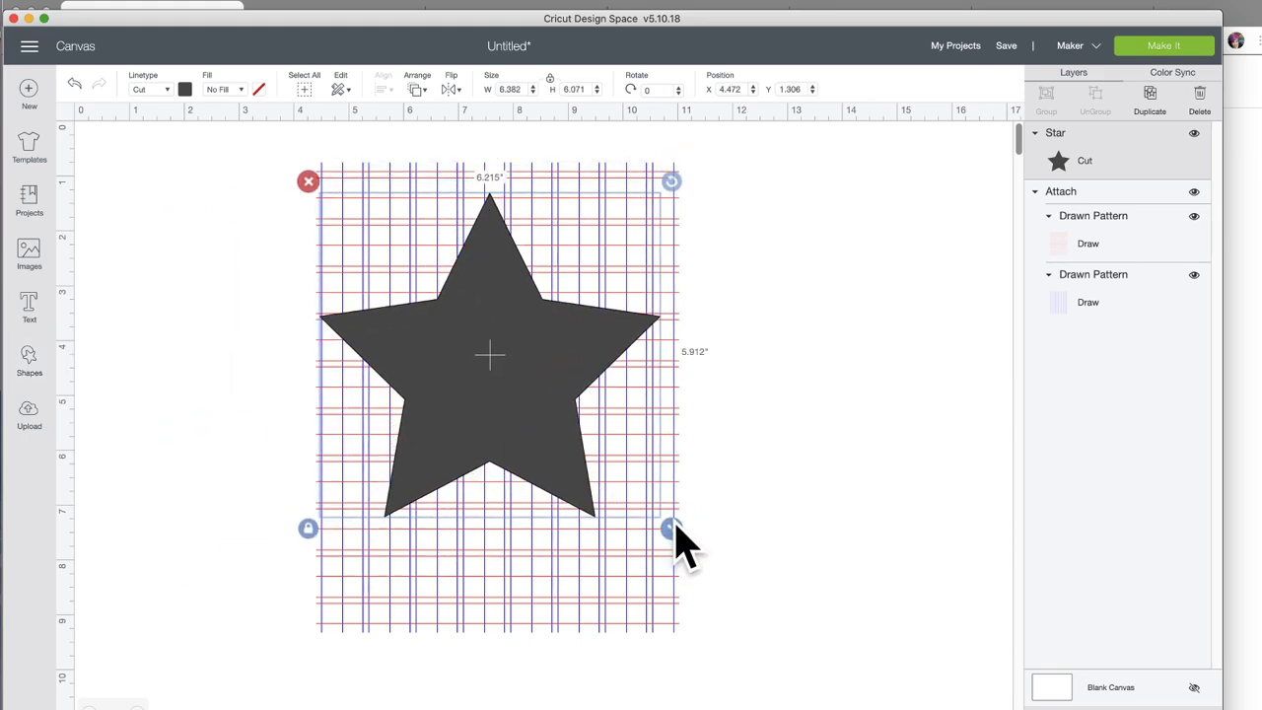
pyautogui.moveTo(515, 420); pyautogui.dragTo(526, 427)
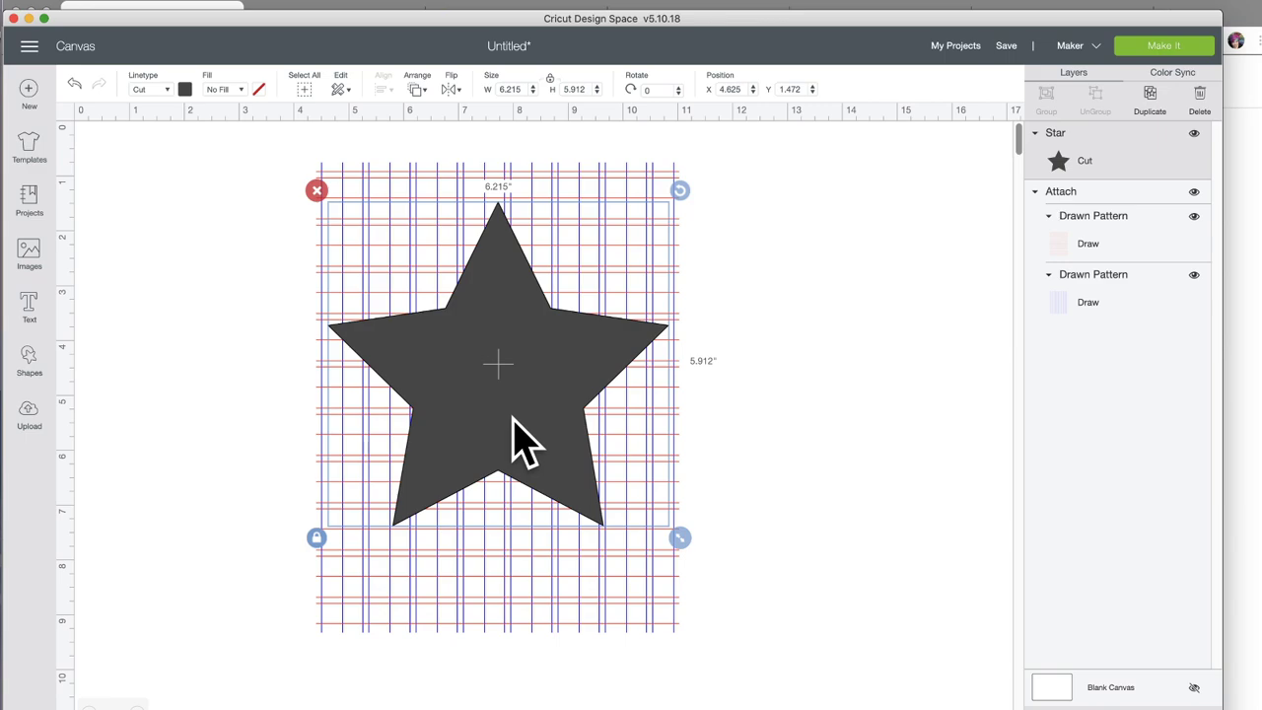
# Step: Send the star to the back, behind the plaid lines
pyautogui.click(517, 624)
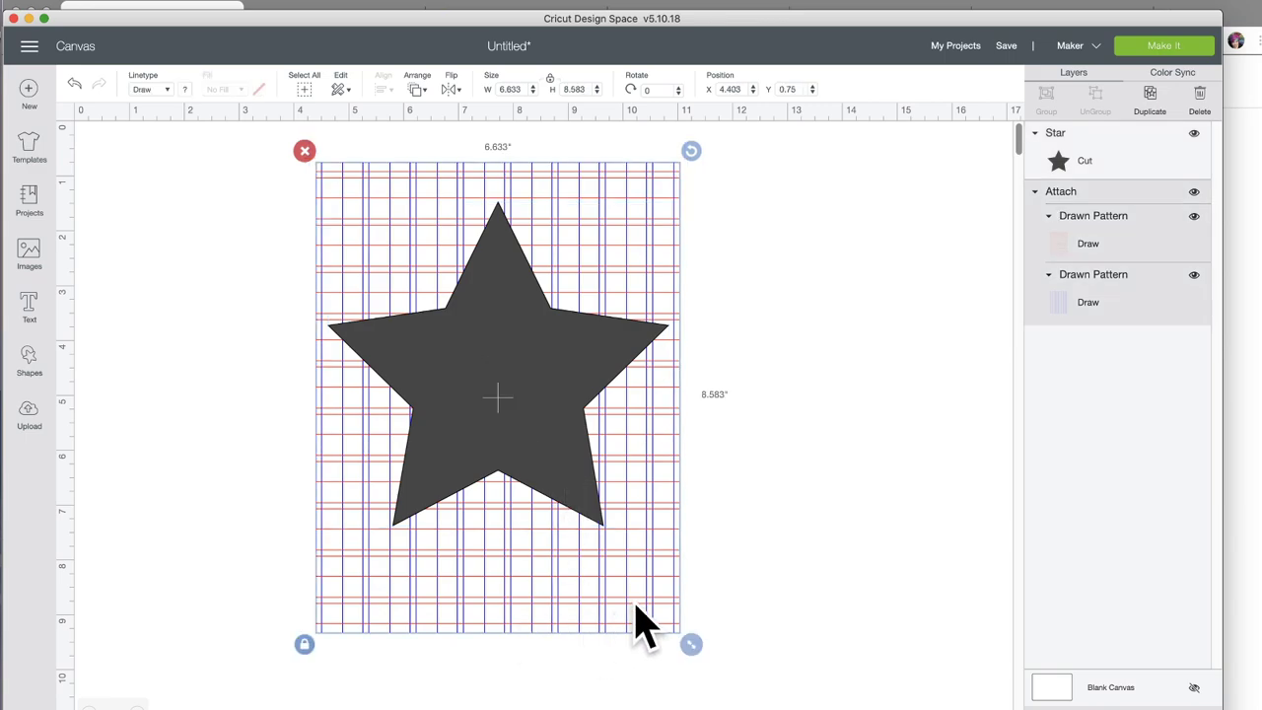
pyautogui.click(525, 343)
pyautogui.rightClick(526, 343)
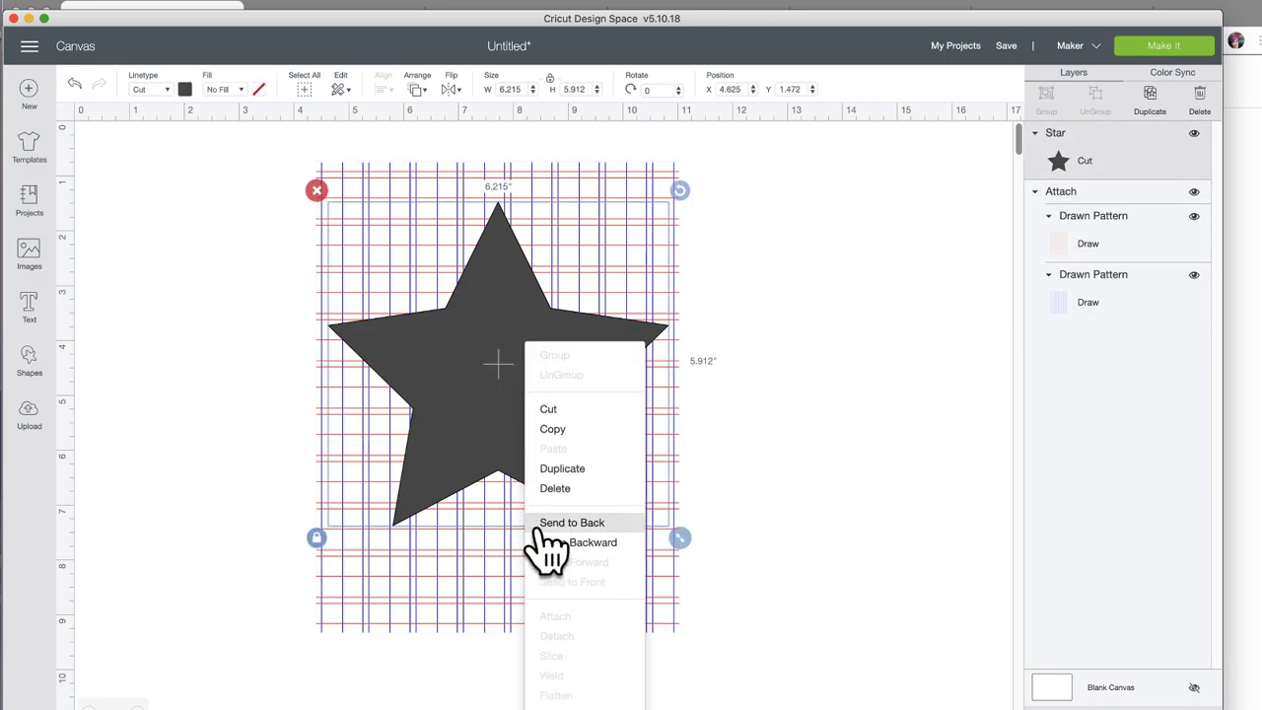
pyautogui.click(572, 522)
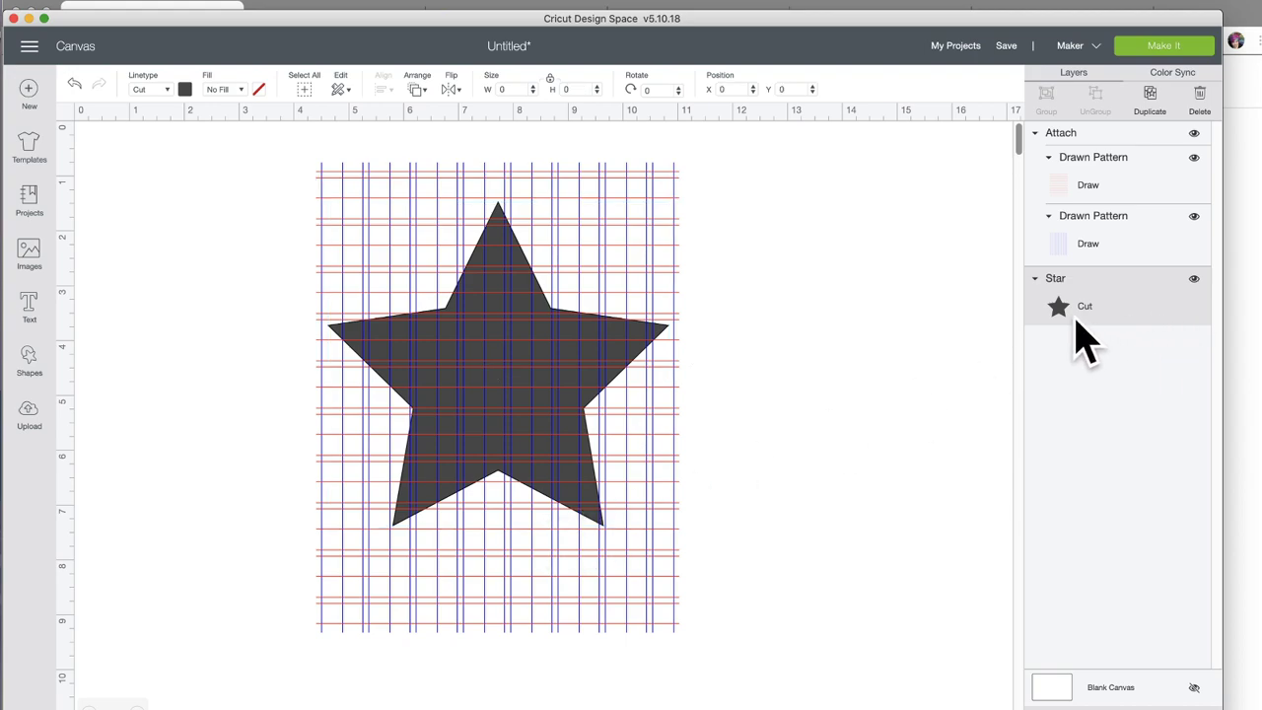
# Step: Set the star's material color to white and deselect it
pyautogui.click(187, 89)
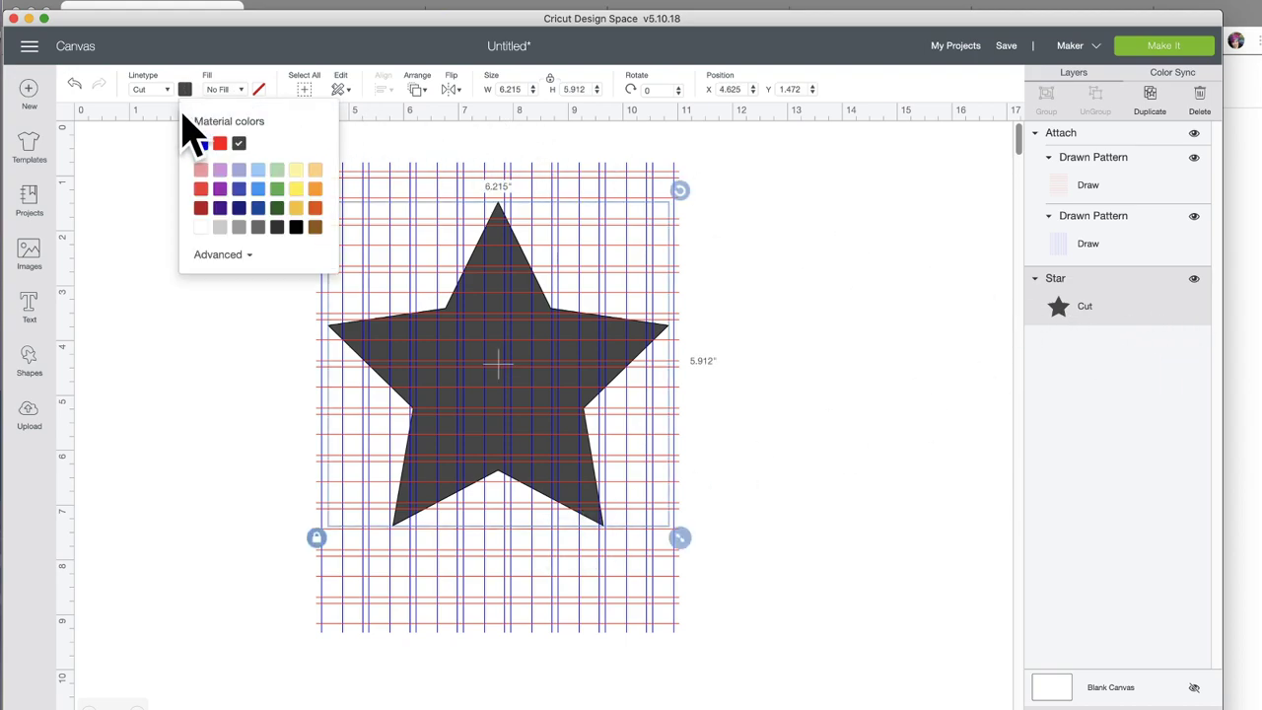
pyautogui.click(202, 228)
pyautogui.click(828, 395)
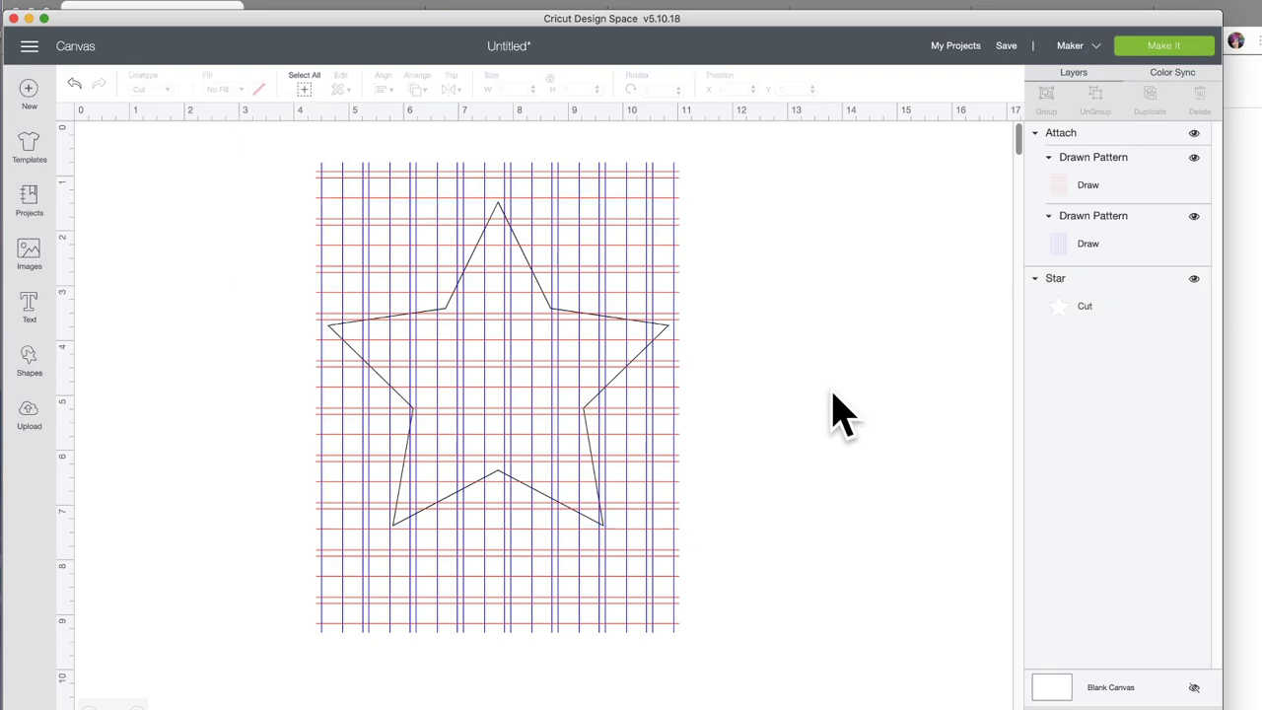
# Step: Attach the plaid and the star to each other and move them to about X 3.46, Y 0.58
pyautogui.moveTo(228, 223); pyautogui.dragTo(846, 516)
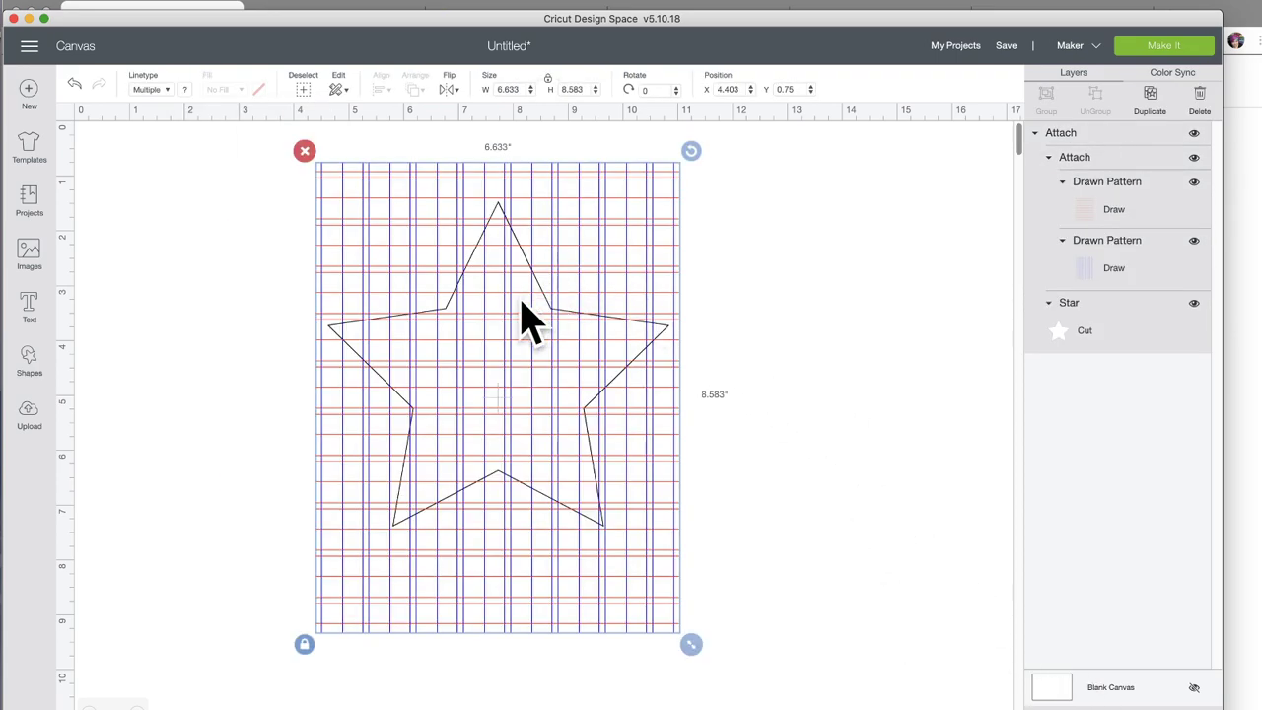
pyautogui.moveTo(522, 315); pyautogui.dragTo(471, 307)
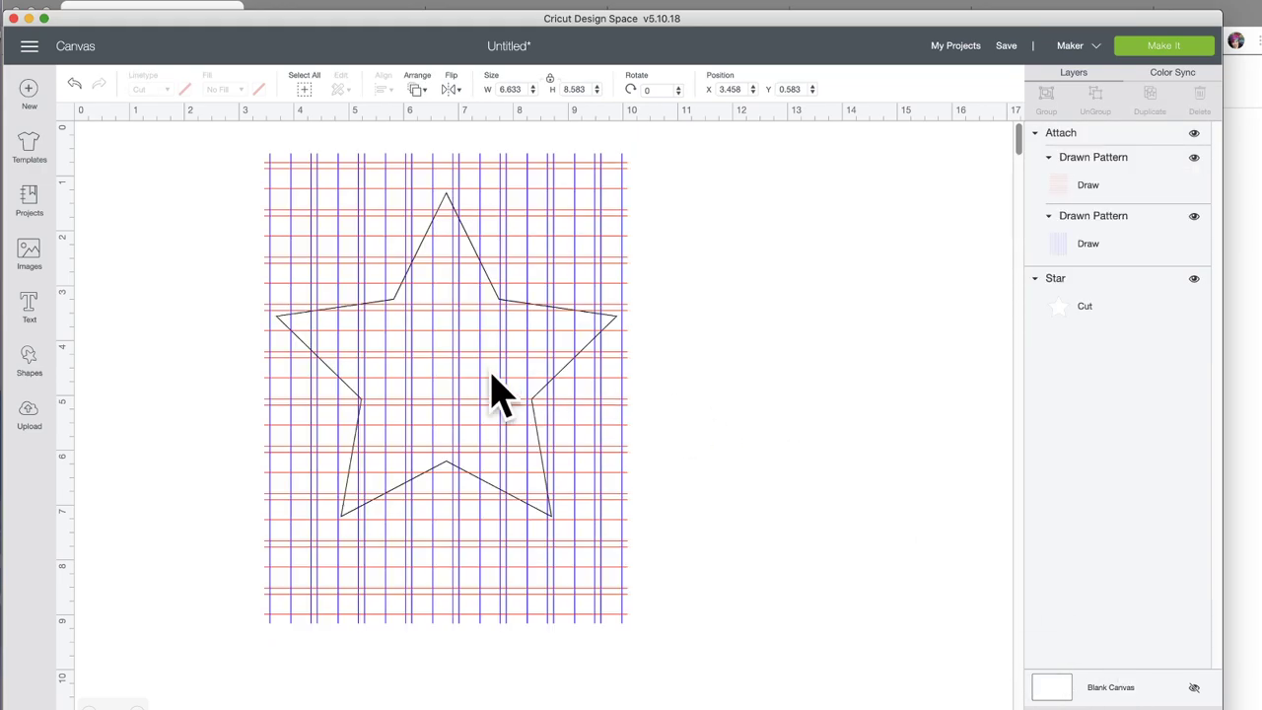
# Step: Move the plaid off the star to about X 8.79, Y 0.88, and bring only its detached red horizontal lines back over the star
pyautogui.moveTo(493, 375); pyautogui.dragTo(812, 394)
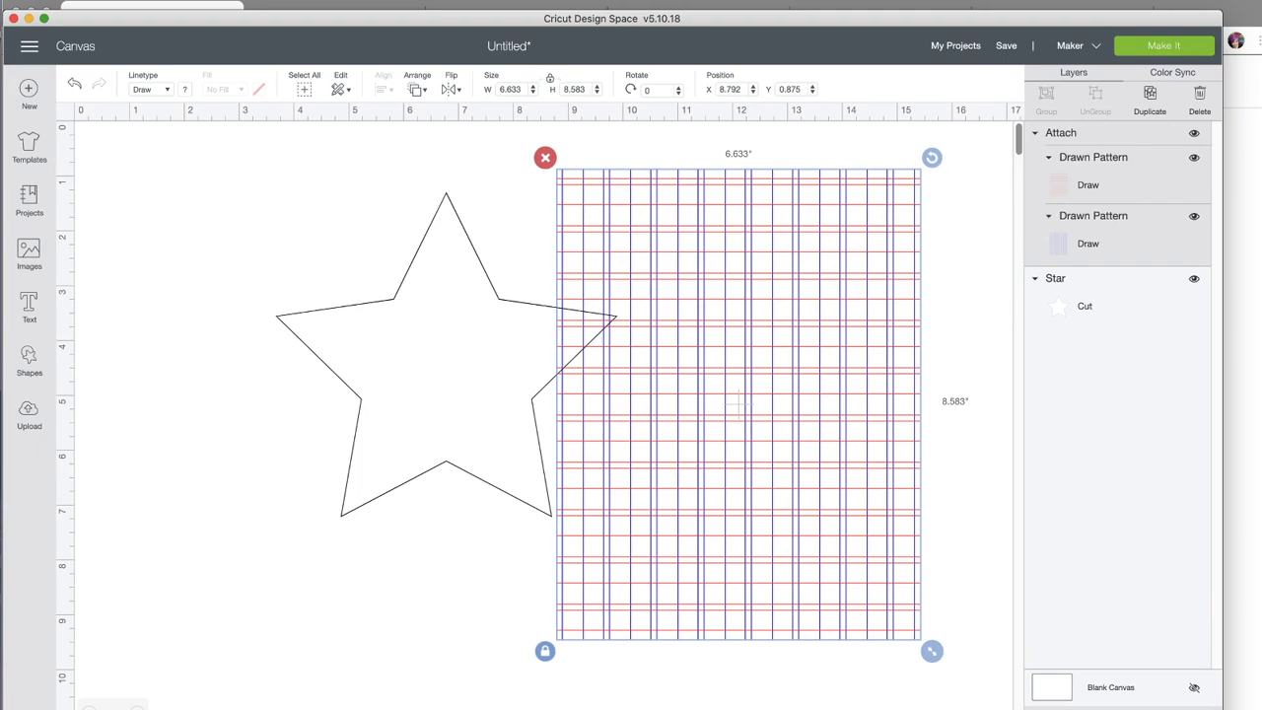
pyautogui.moveTo(766, 380); pyautogui.dragTo(425, 397)
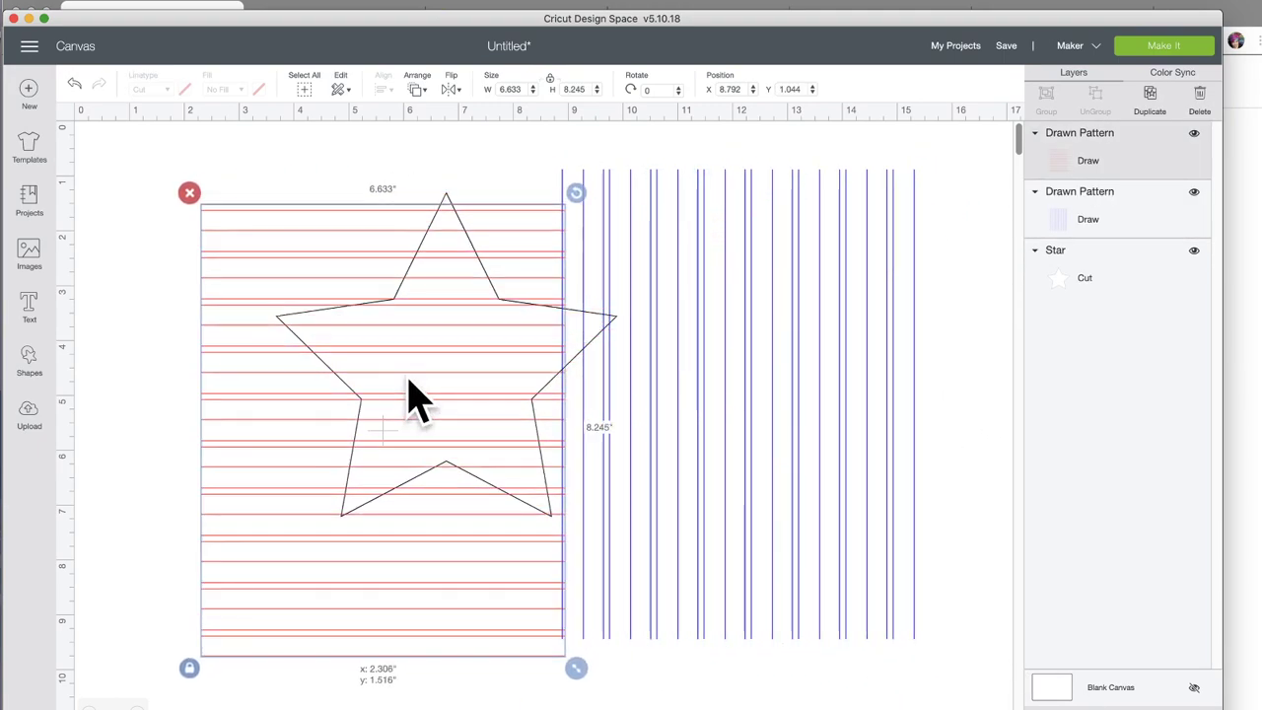
# Step: Arrange the star within the red horizontal lines and move both together to about X 1.56, Y 1.25
pyautogui.moveTo(479, 338); pyautogui.dragTo(1013, 447)
pyautogui.moveTo(446, 366); pyautogui.dragTo(262, 378)
pyautogui.moveTo(360, 365); pyautogui.dragTo(397, 373)
pyautogui.moveTo(874, 490); pyautogui.dragTo(293, 366)
pyautogui.click(375, 697)
pyautogui.click(308, 310)
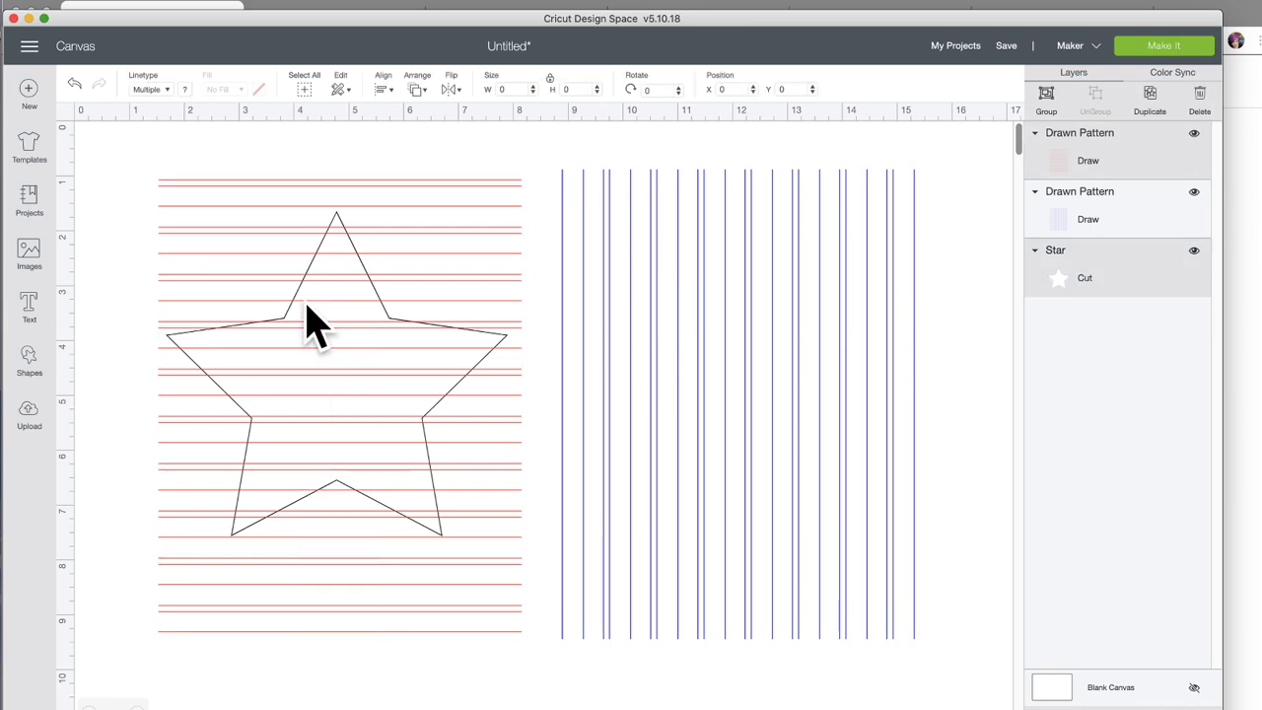
pyautogui.click(308, 325)
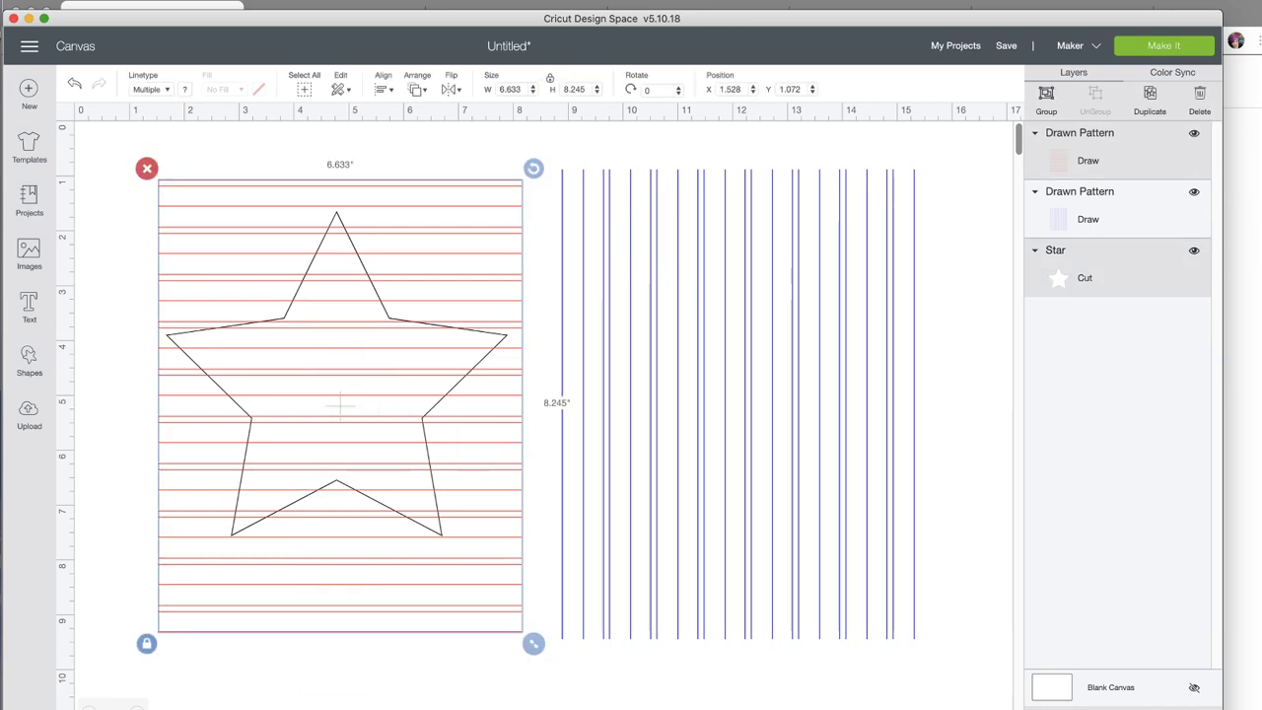
pyautogui.moveTo(347, 415)
pyautogui.mouseDown()
pyautogui.moveTo(363, 454)
pyautogui.moveTo(349, 424)
pyautogui.mouseUp()
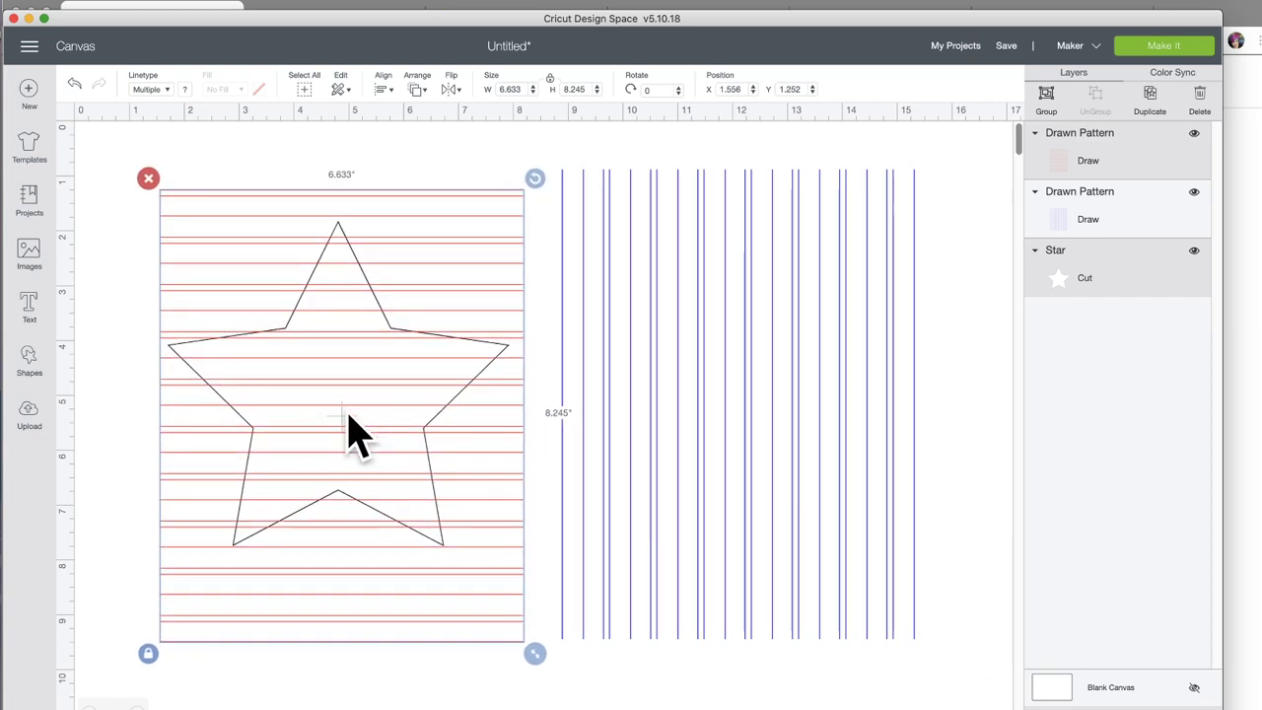
pyautogui.click(431, 184)
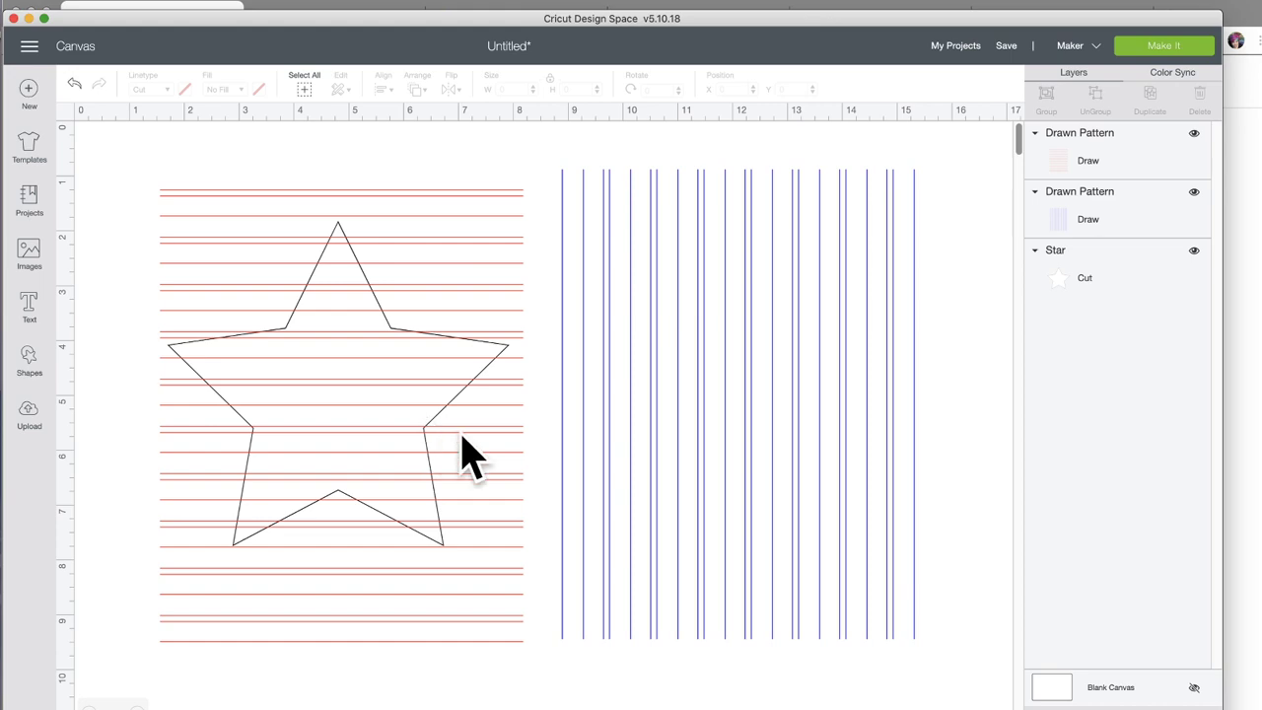
# Step: Shrink the blue vertical lines over the star to about 4.23 by 5.65 inches, and move the red lines to about X 1.67, Y 1.81
pyautogui.moveTo(724, 409); pyautogui.dragTo(507, 417)
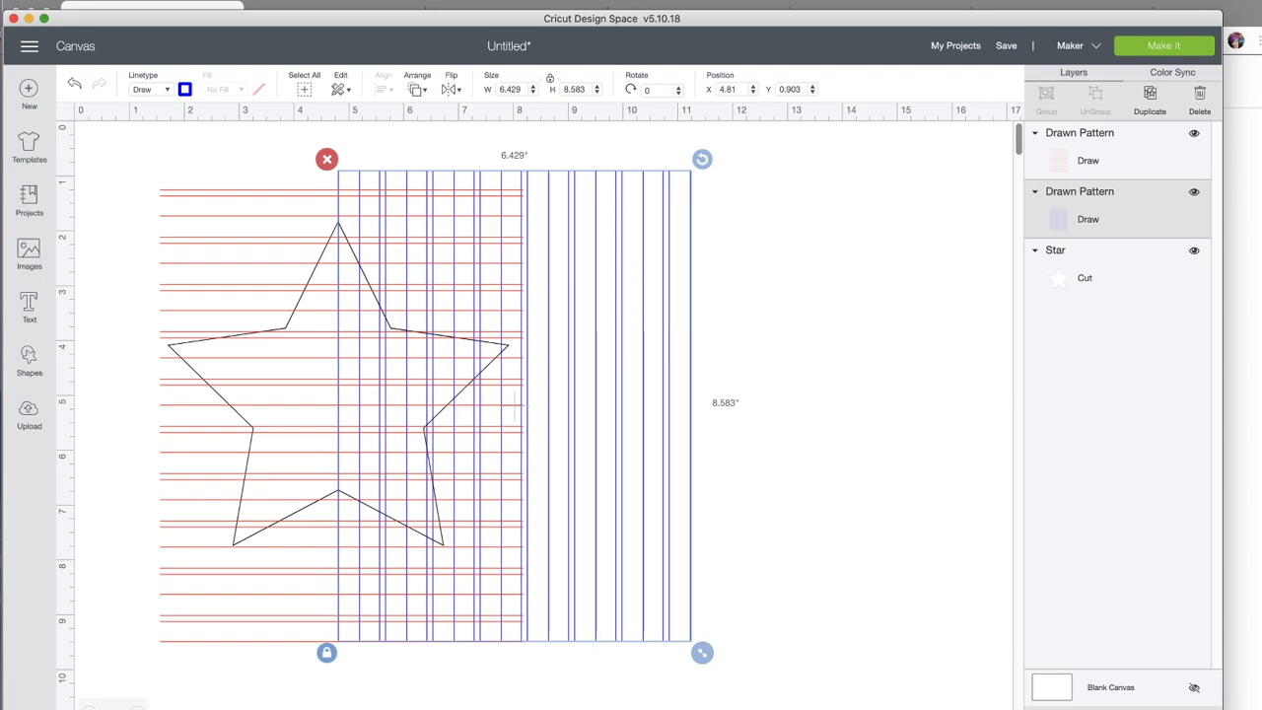
pyautogui.moveTo(702, 654); pyautogui.dragTo(401, 498)
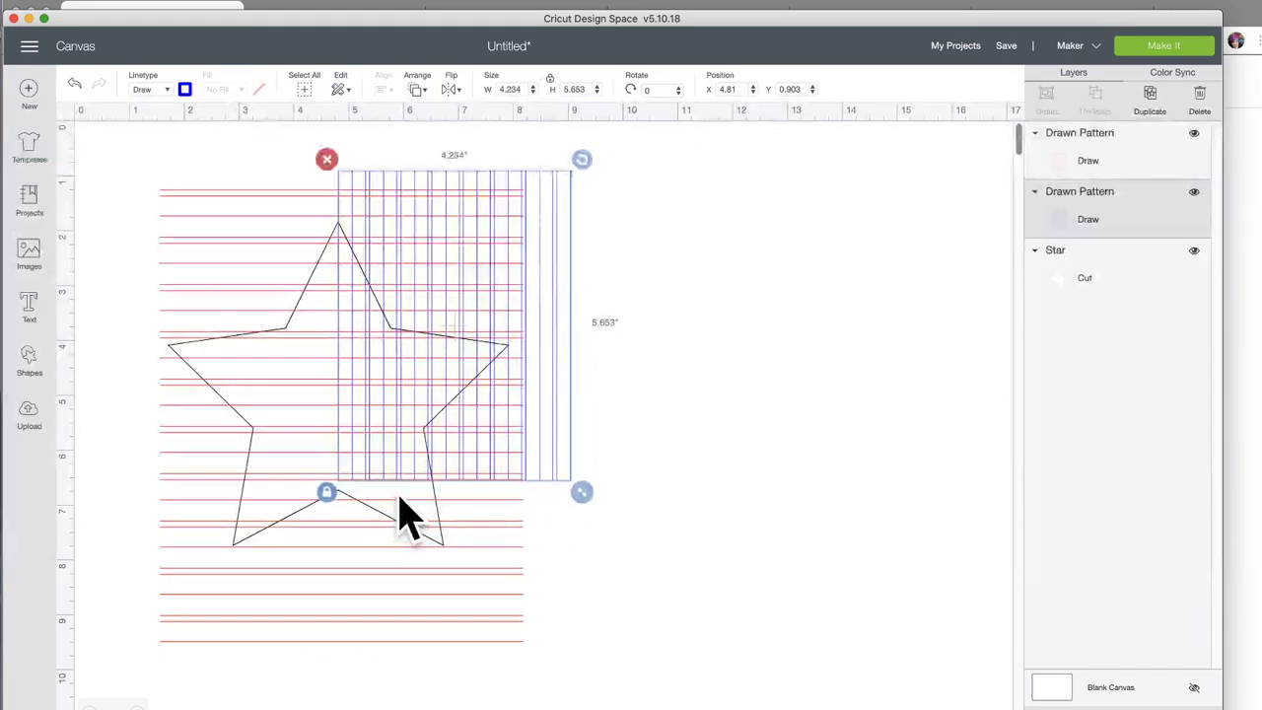
pyautogui.moveTo(417, 417); pyautogui.dragTo(435, 440)
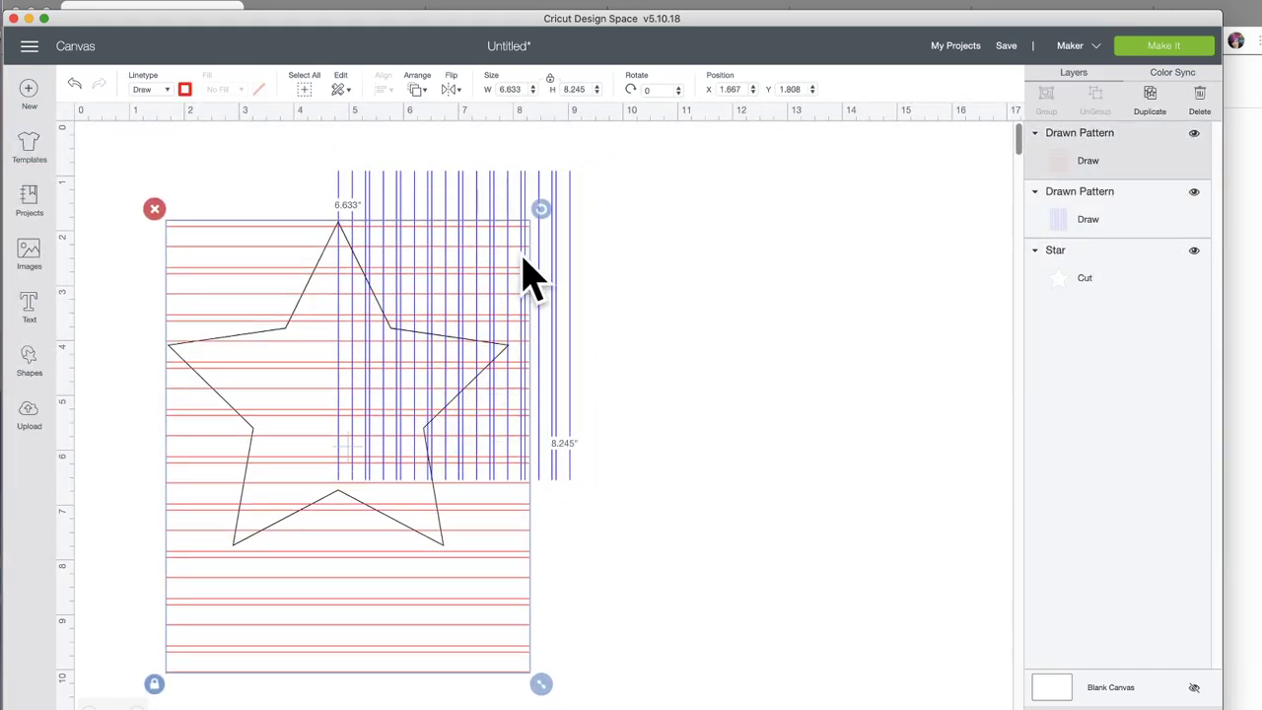
# Step: Move the blue lines to about X 0.57, Y 0.08 and resize them without keeping proportions to about 4.29 by 3.14 inches
pyautogui.moveTo(470, 204); pyautogui.dragTo(239, 148)
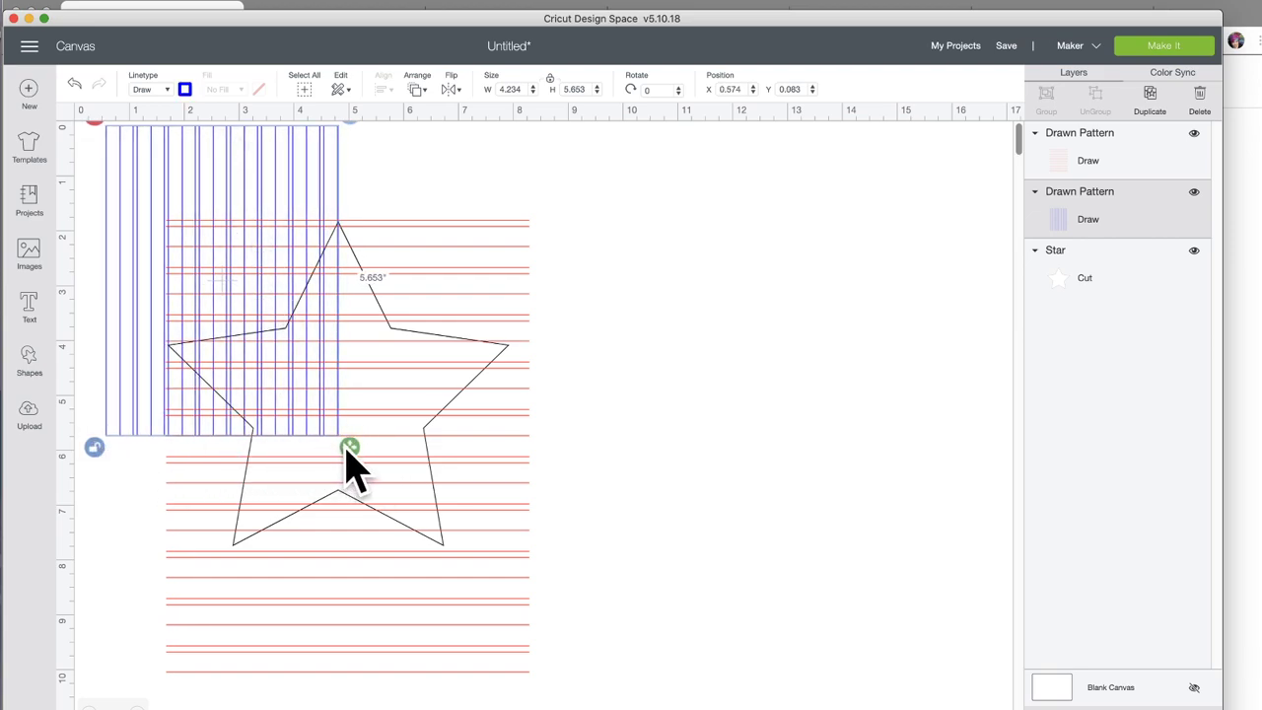
pyautogui.moveTo(349, 447); pyautogui.dragTo(601, 331)
# Step: Move the star to about X 4.92, Y 3.53 and place the blue lines over its upper-left part at about X 3.71, Y 3.43
pyautogui.moveTo(340, 365); pyautogui.dragTo(516, 451)
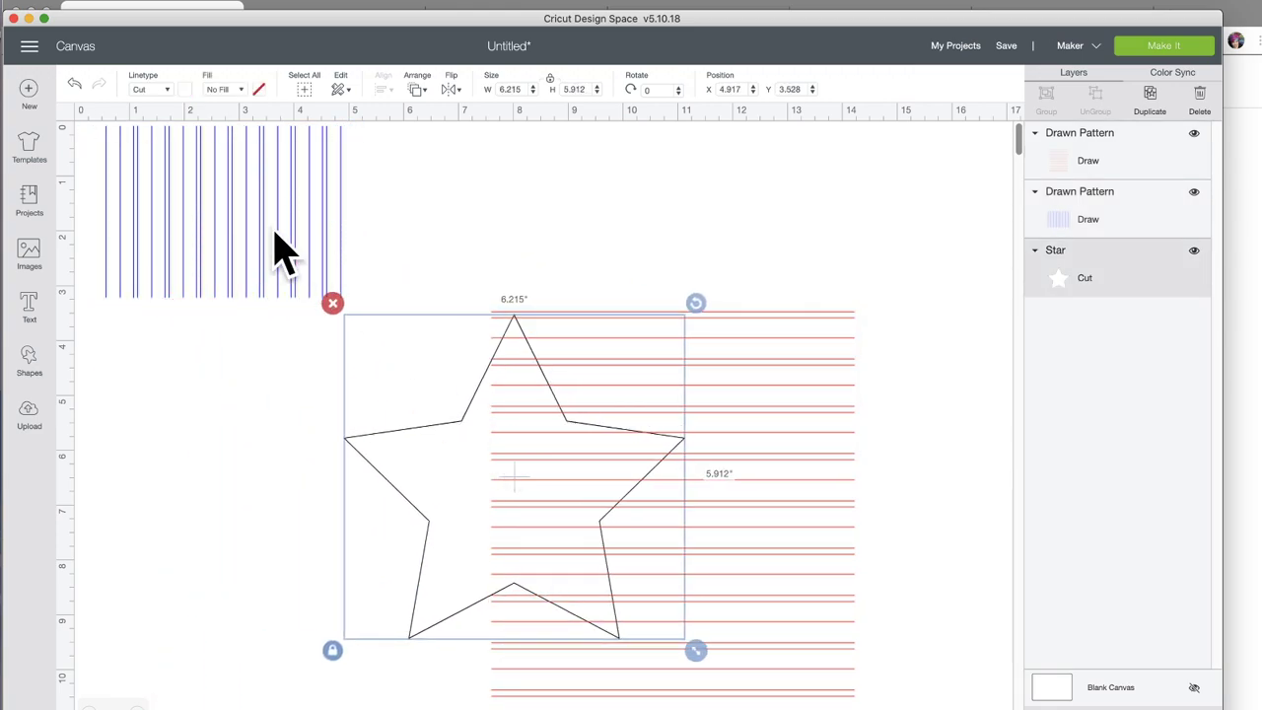
pyautogui.moveTo(276, 237); pyautogui.dragTo(386, 387)
# Step: Resize the red lines without keeping proportions to about 5.91 by 4.30 inches and place them over the star's lower part at about X 5.56, Y 6.61
pyautogui.click(804, 519)
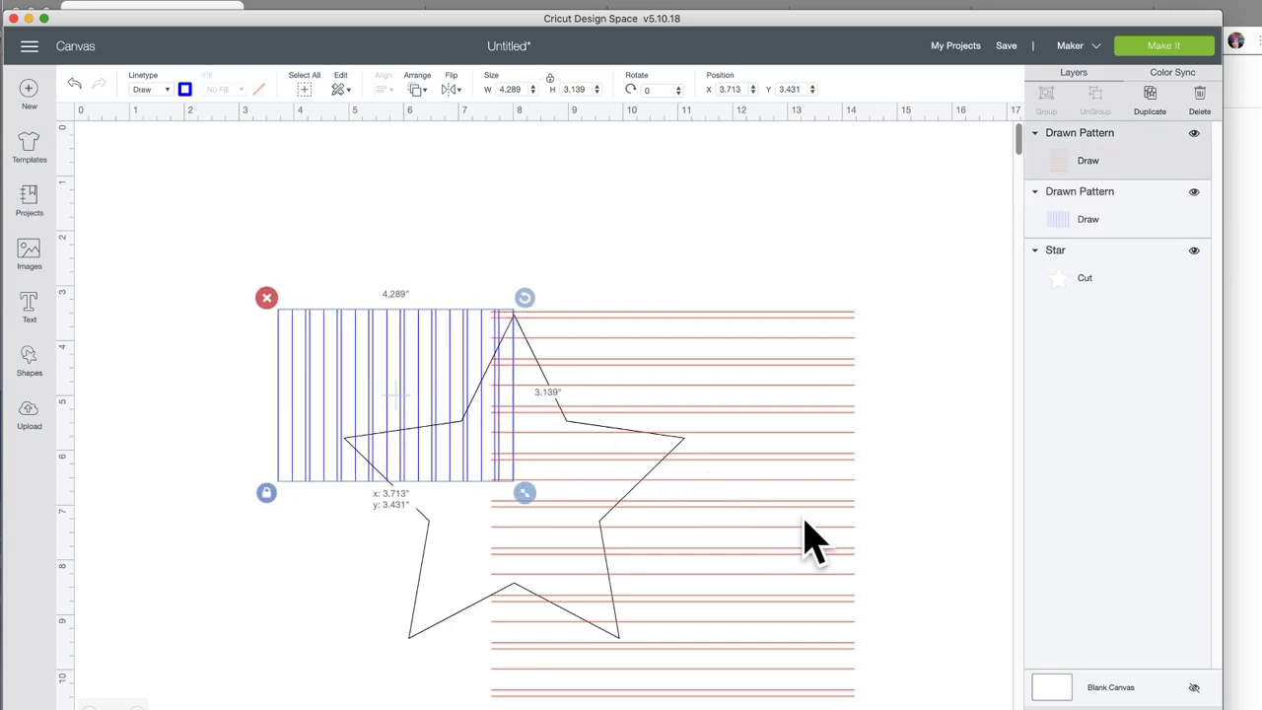
pyautogui.moveTo(804, 521); pyautogui.dragTo(676, 352)
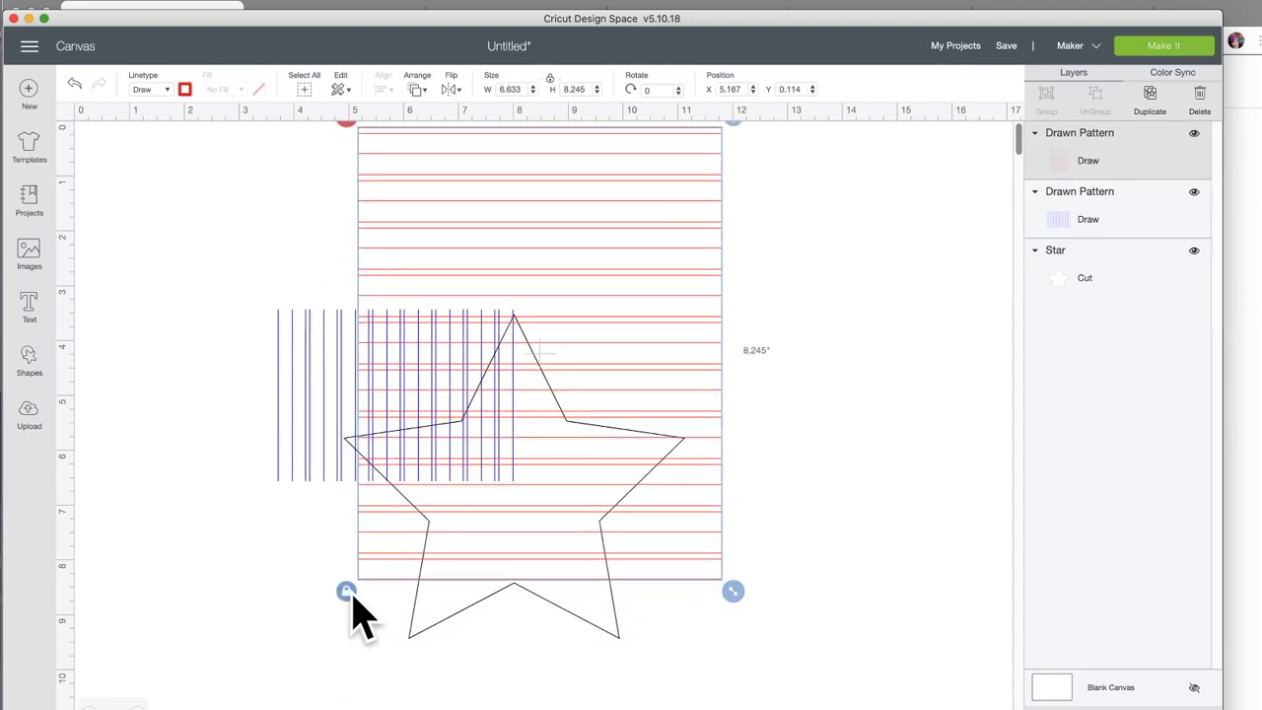
pyautogui.moveTo(730, 591); pyautogui.dragTo(694, 371)
pyautogui.moveTo(621, 311); pyautogui.dragTo(631, 631)
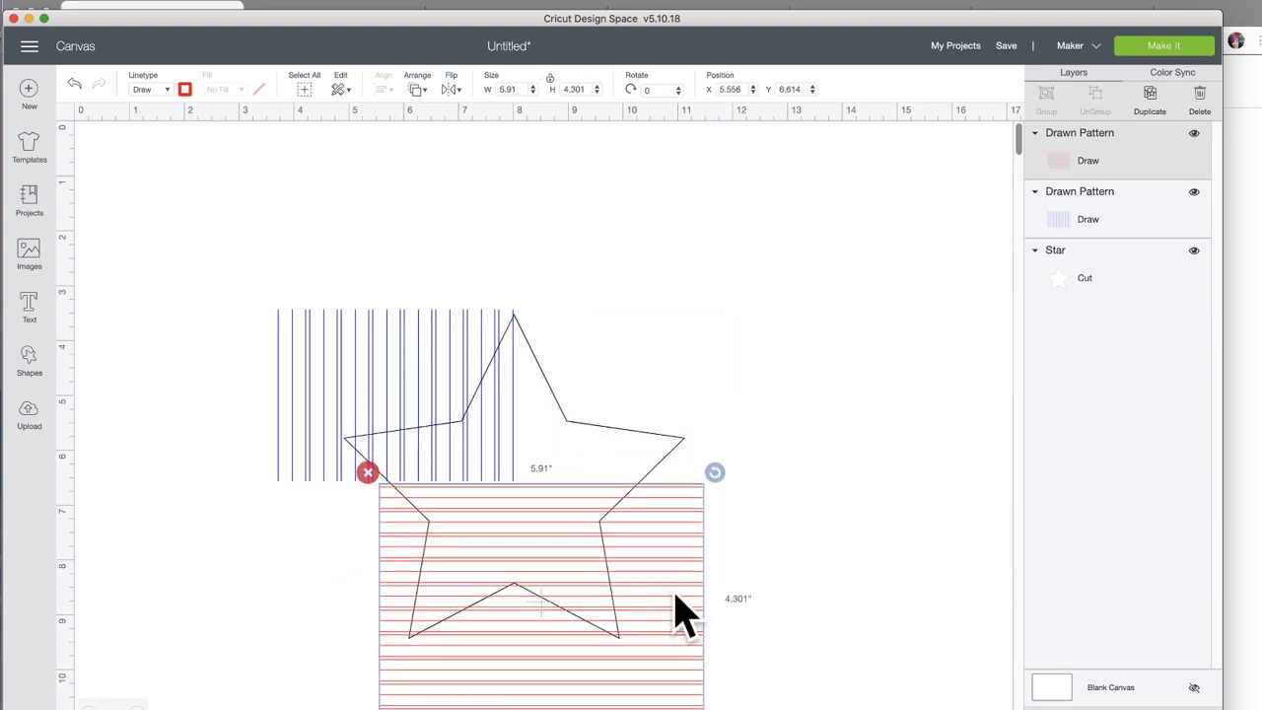
# Step: Duplicate the red lines and place the copy, reduced to about 5.22 by 3.80 inches, over the star's upper-right part at X 8.01, Y 2.13
pyautogui.click(1152, 99)
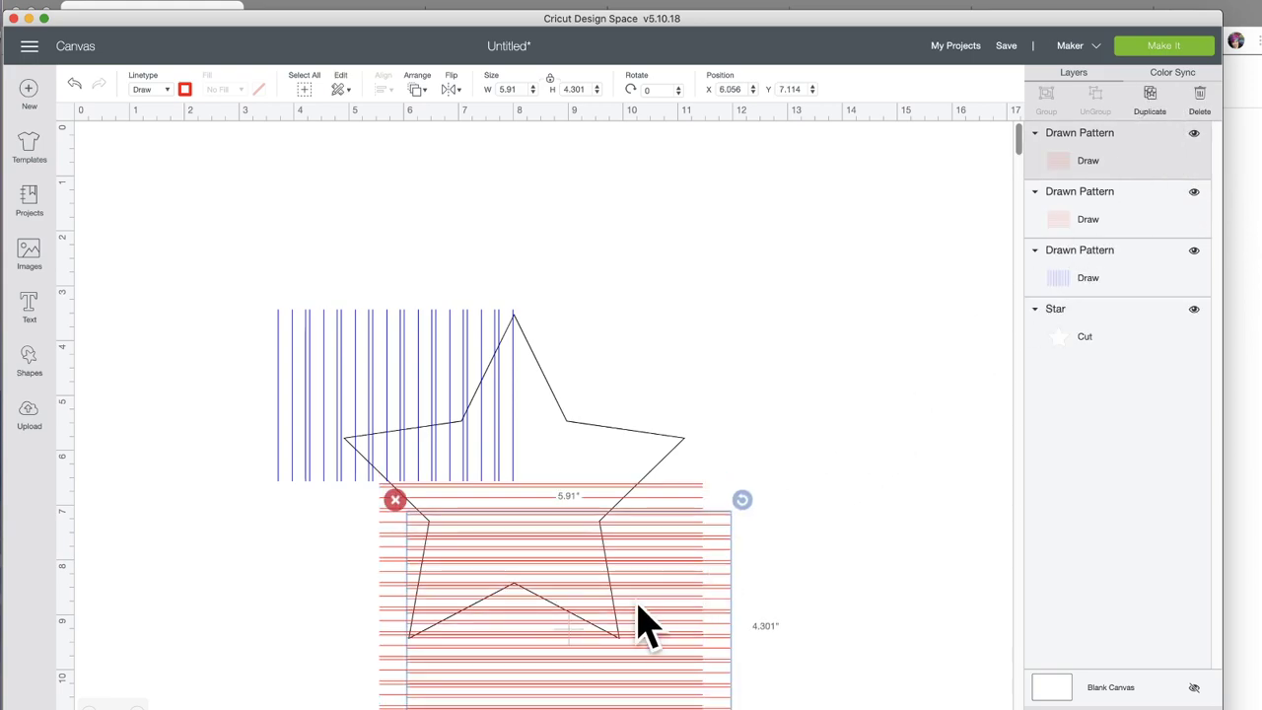
pyautogui.moveTo(638, 605); pyautogui.dragTo(750, 330)
pyautogui.moveTo(850, 485); pyautogui.dragTo(816, 493)
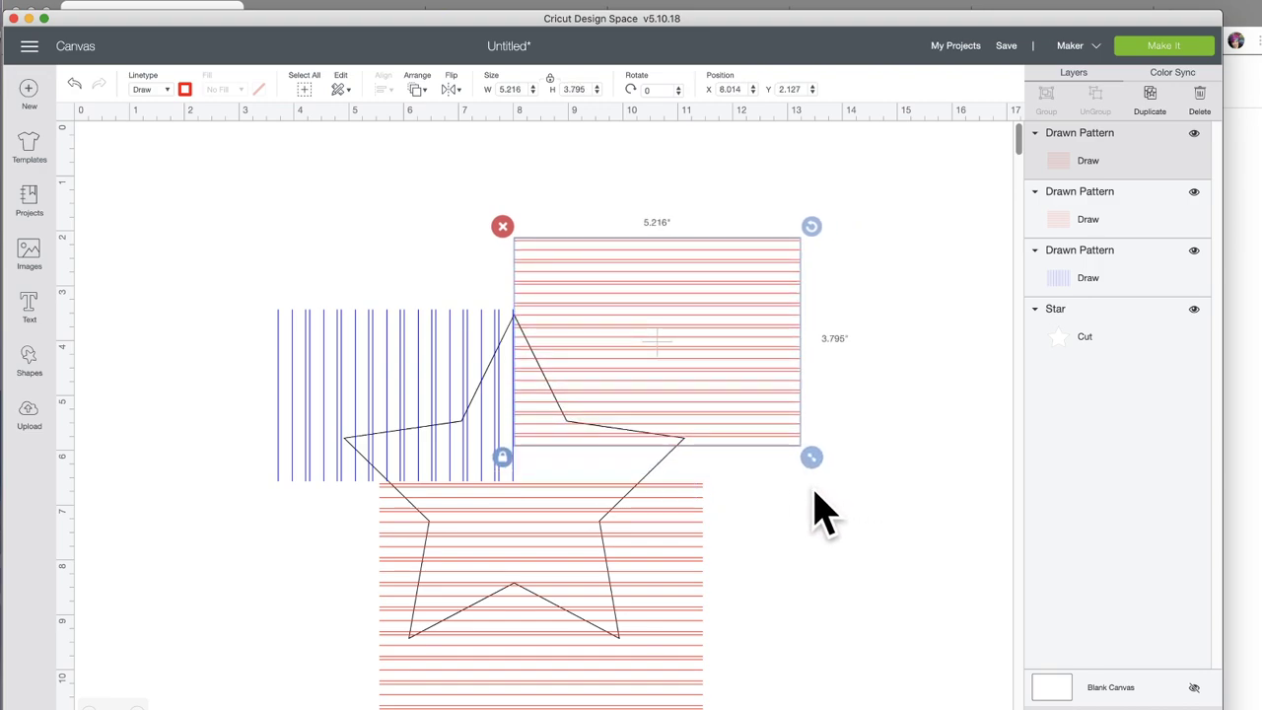
# Step: Undo the last resize of the red copy, and narrow it without keeping proportions to about 3.16 by 4.32 inches
pyautogui.click(74, 83)
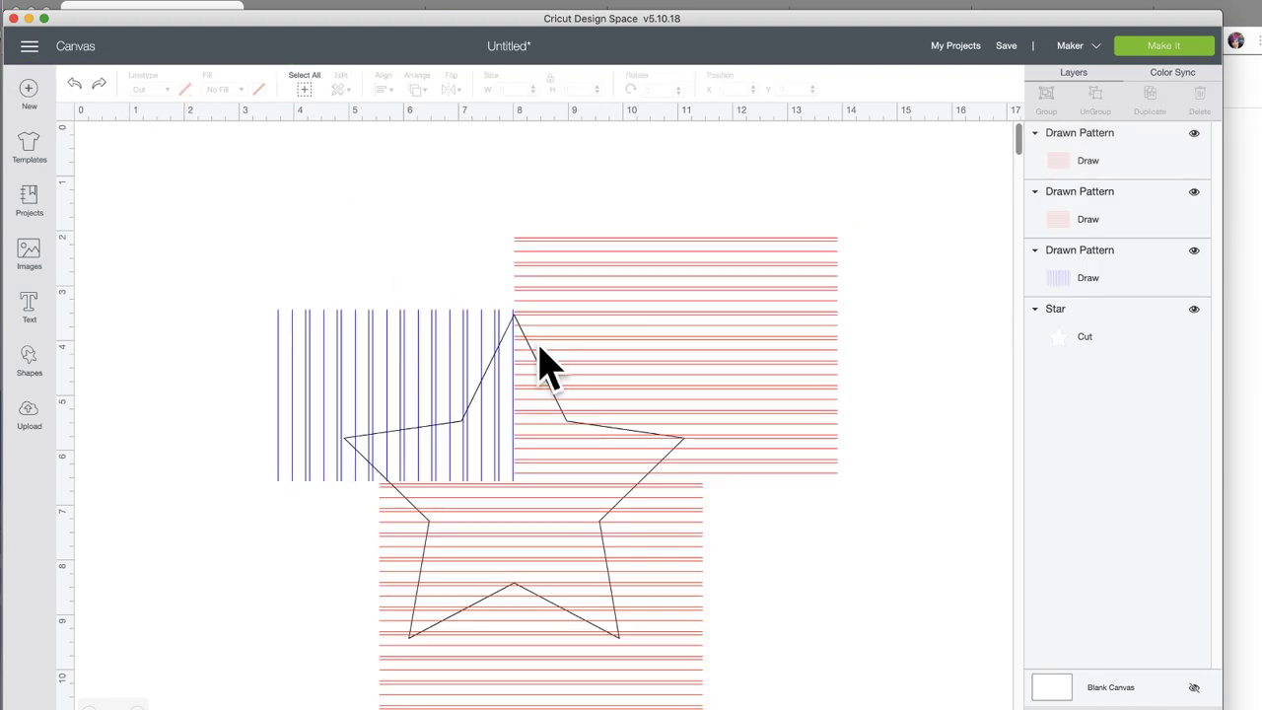
pyautogui.click(705, 374)
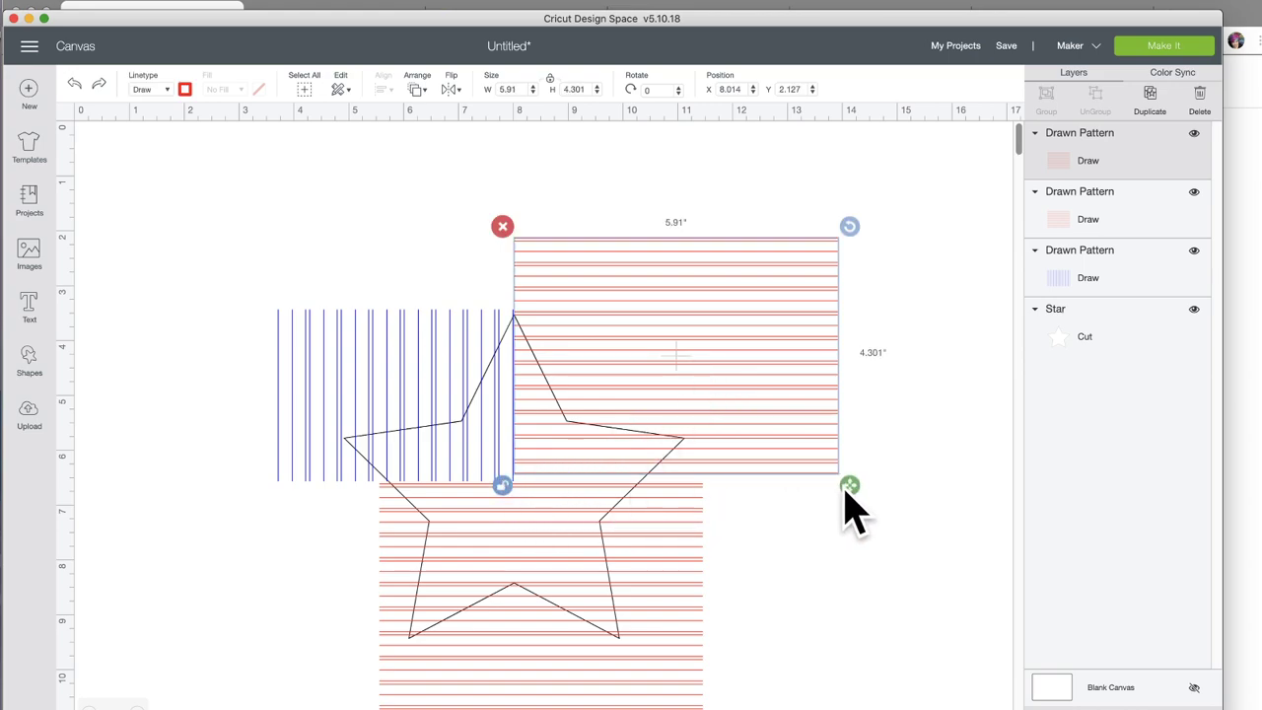
pyautogui.moveTo(850, 486); pyautogui.dragTo(696, 486)
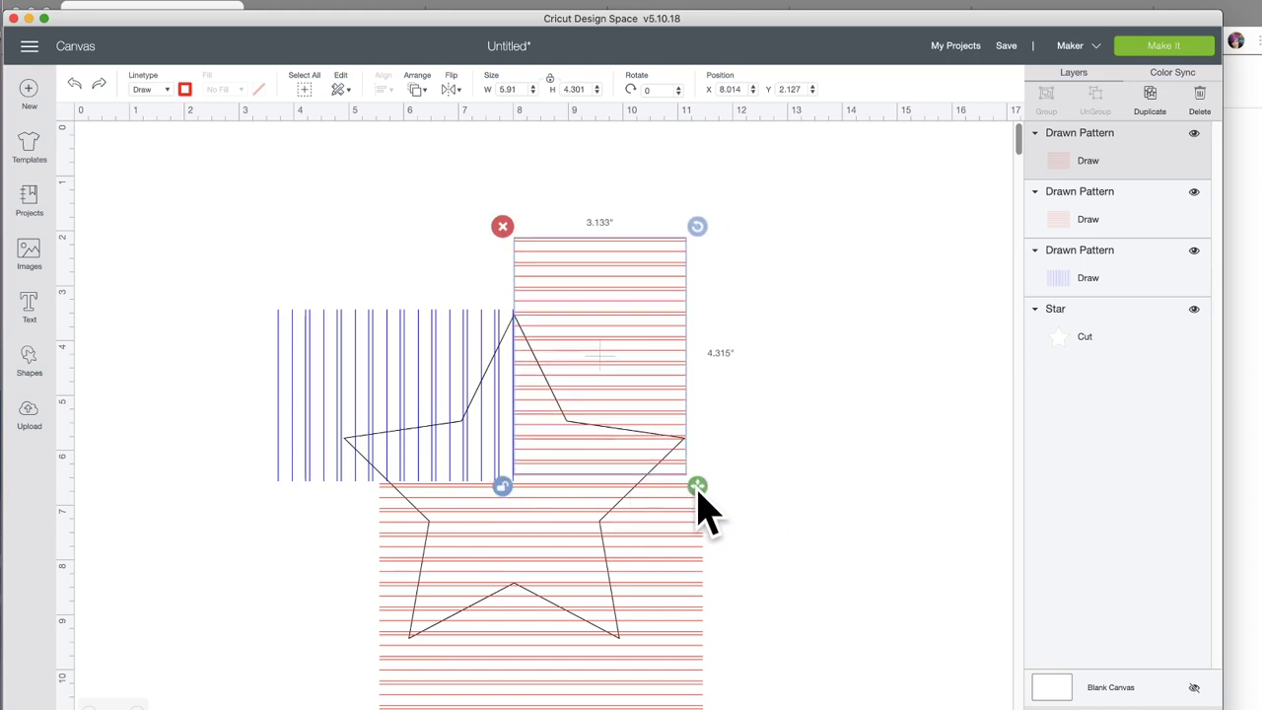
# Step: Resize the red lines over the star's lower part without keeping proportions to about 4.80 by 4.26 inches
pyautogui.click(692, 558)
pyautogui.scroll(-2, 691, 559)
pyautogui.scroll(-1, 680, 567)
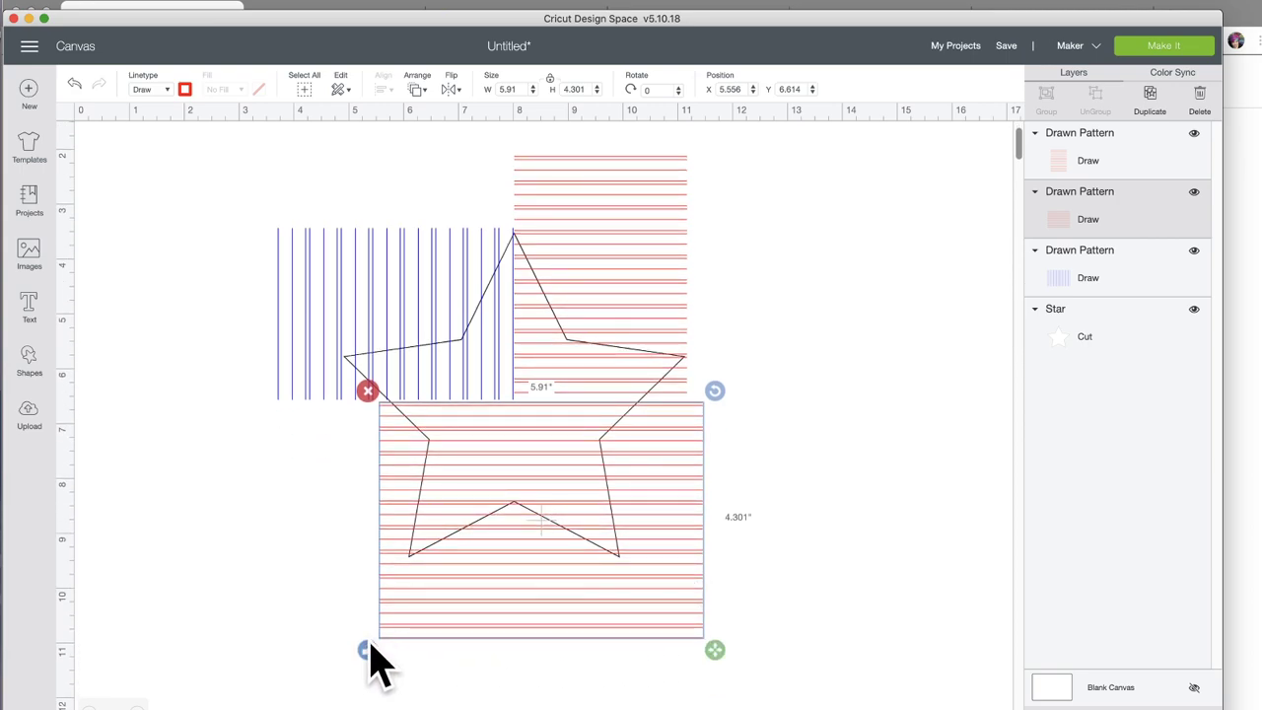
pyautogui.moveTo(714, 650); pyautogui.dragTo(653, 650)
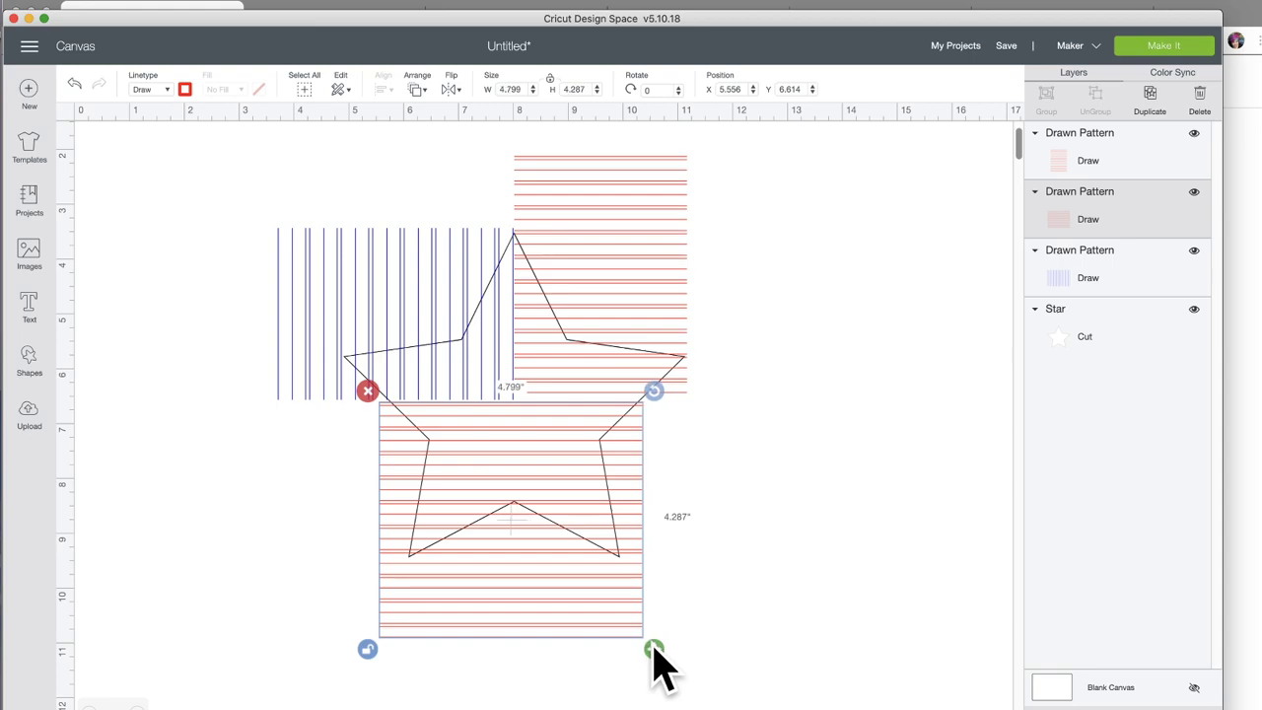
pyautogui.moveTo(653, 651); pyautogui.dragTo(654, 648)
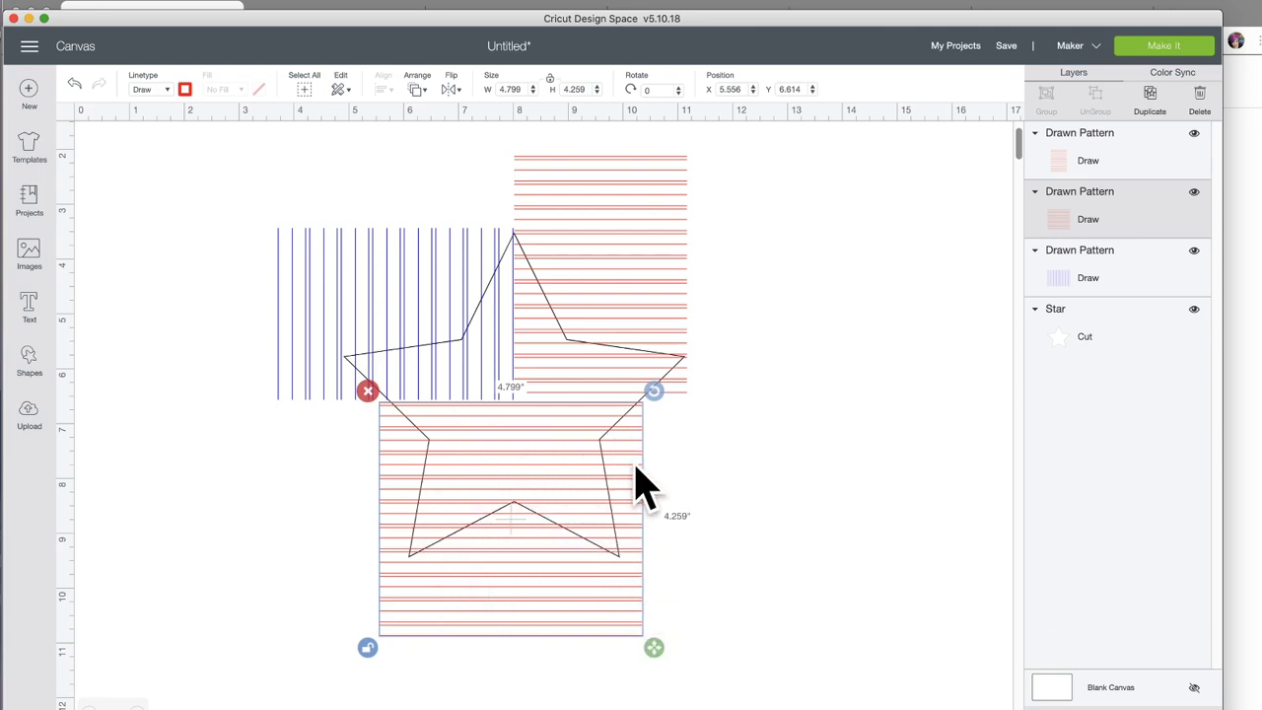
pyautogui.click(784, 465)
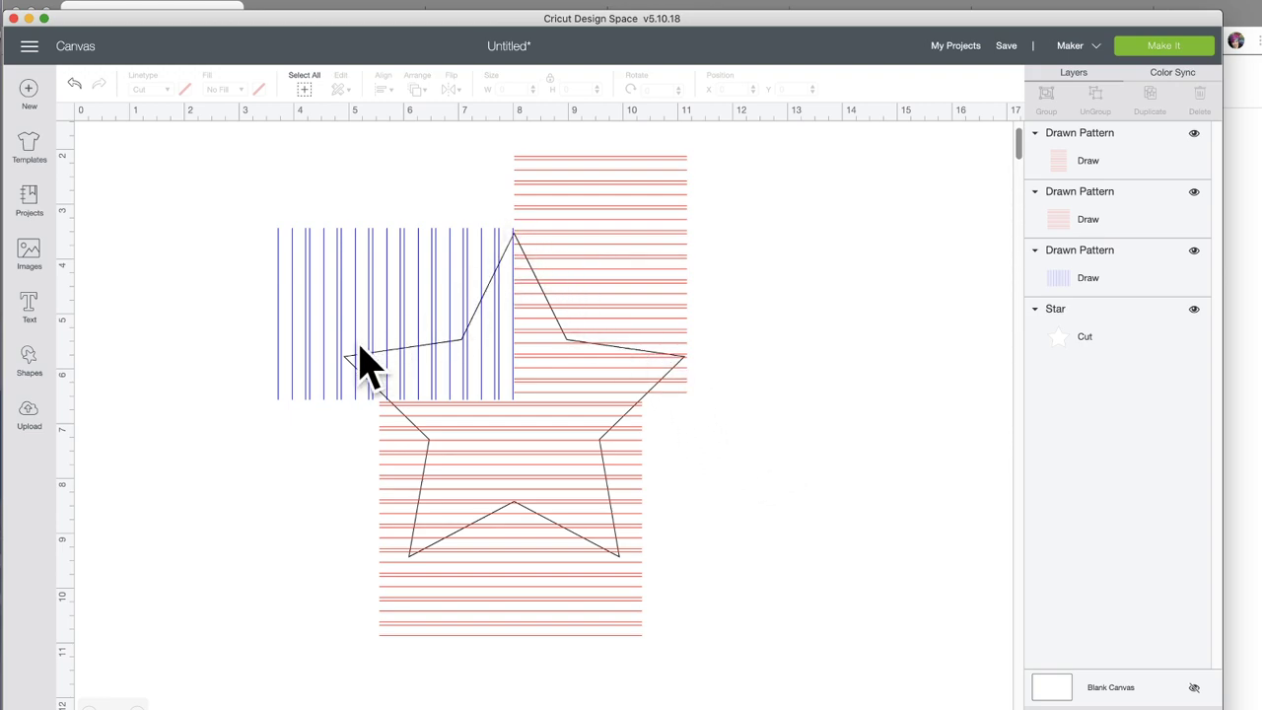
# Step: Open the upload page and examine its pattern fill upload option
pyautogui.scroll(-1, 409, 366)
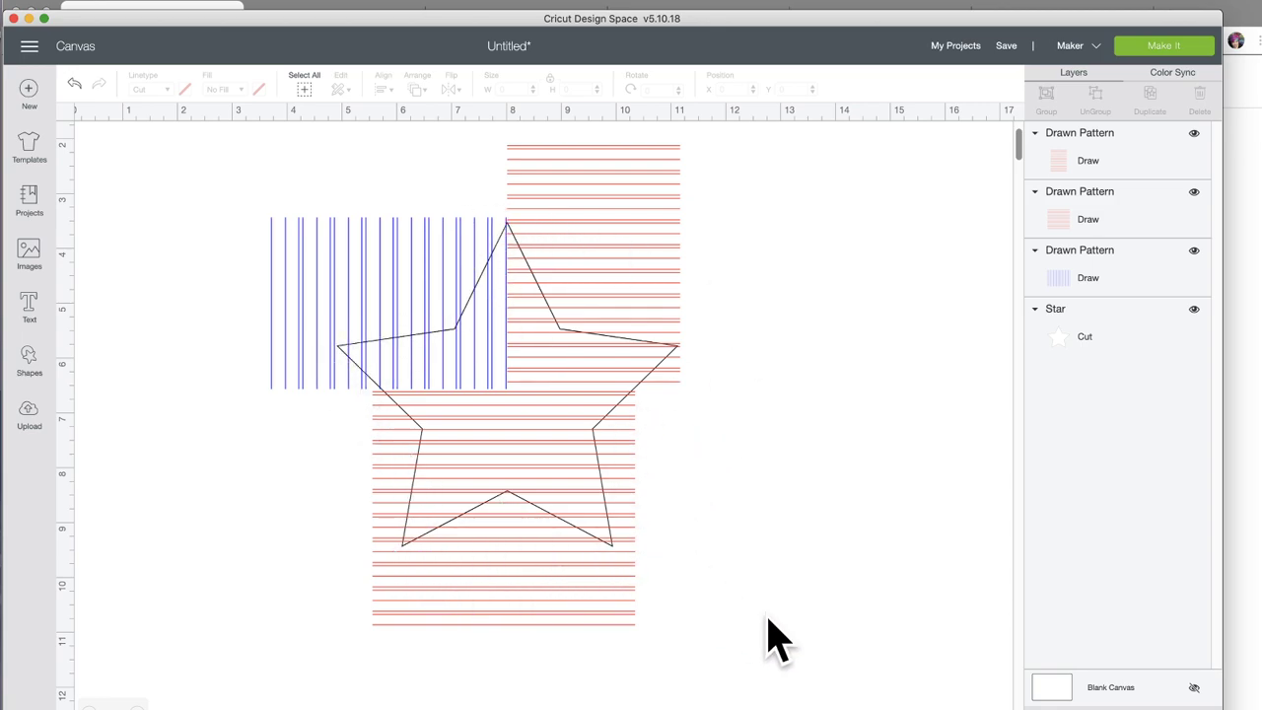
pyautogui.scroll(-1, 805, 563)
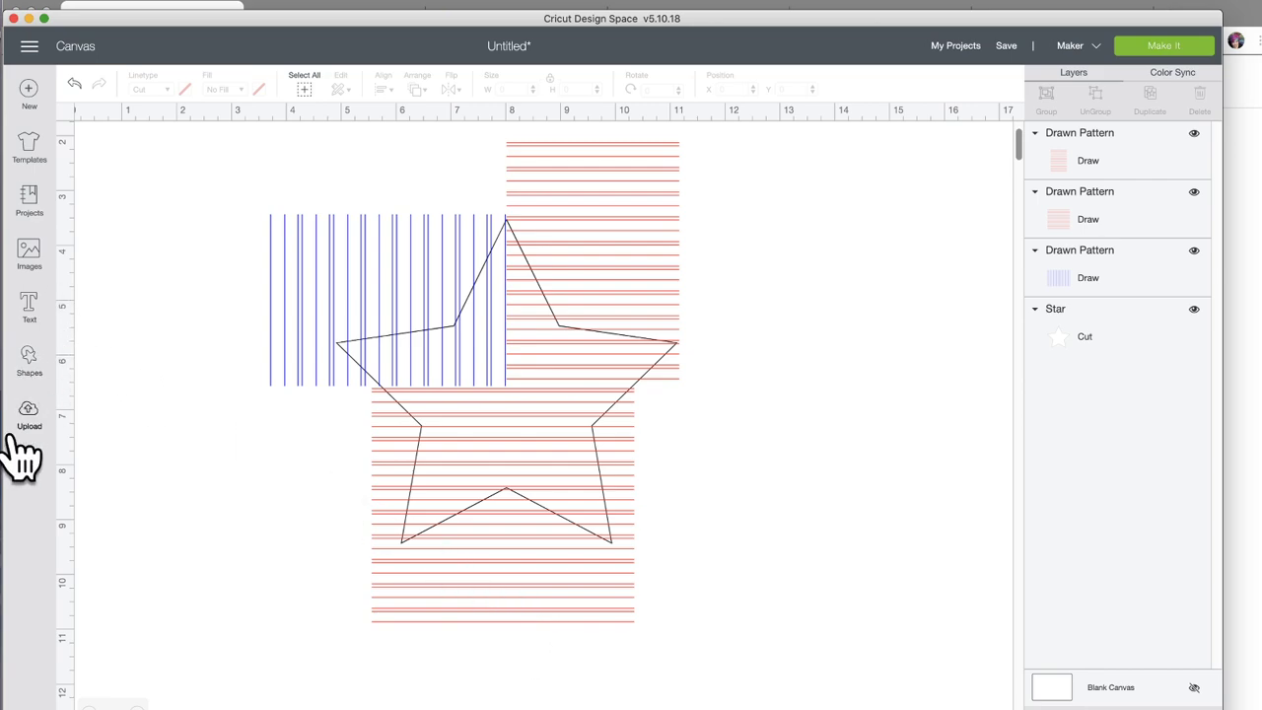
pyautogui.click(28, 412)
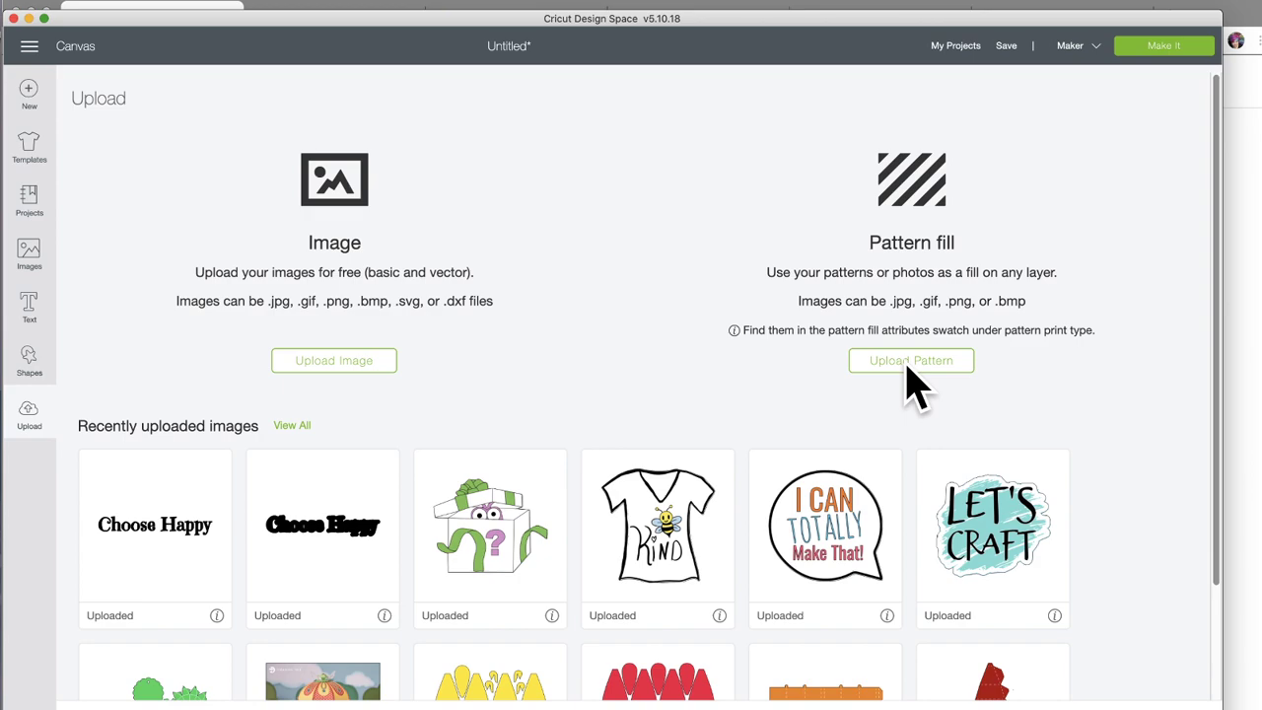
pyautogui.click(28, 406)
# Step: Insert a hexagon shape and move it beside the star's lower part to about X 1.10, Y 6.83
pyautogui.click(27, 355)
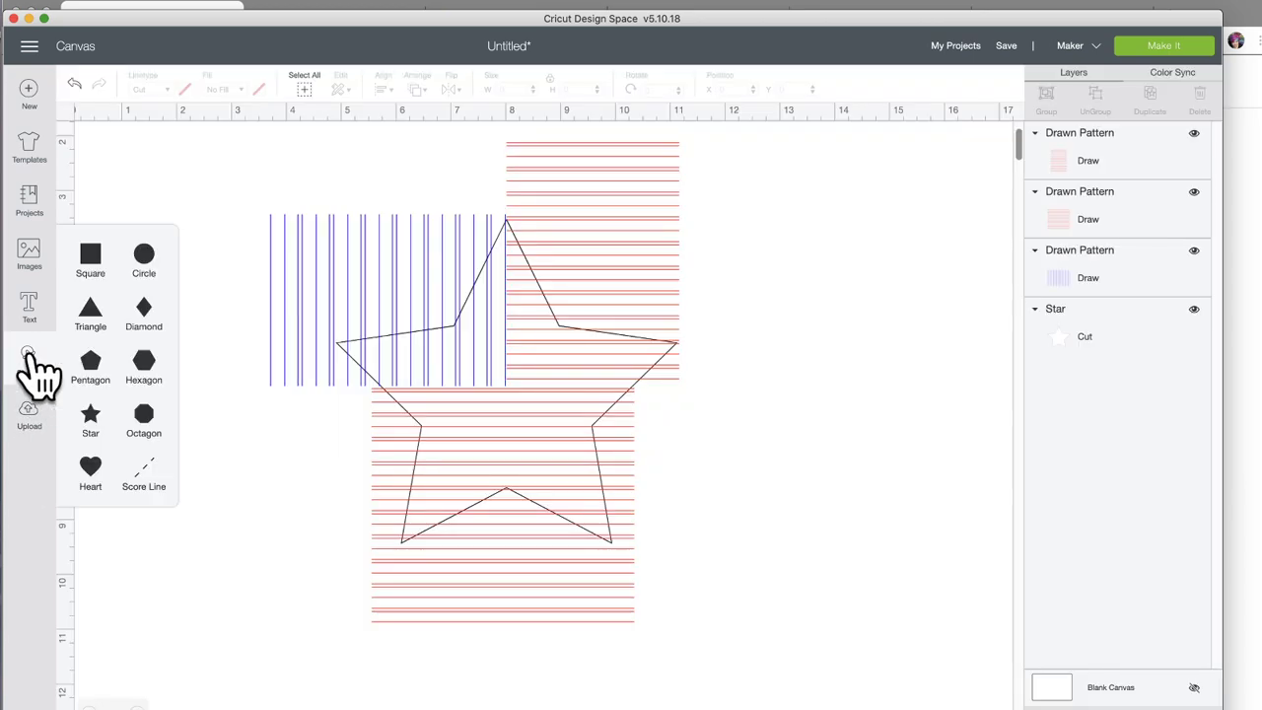
pyautogui.click(145, 361)
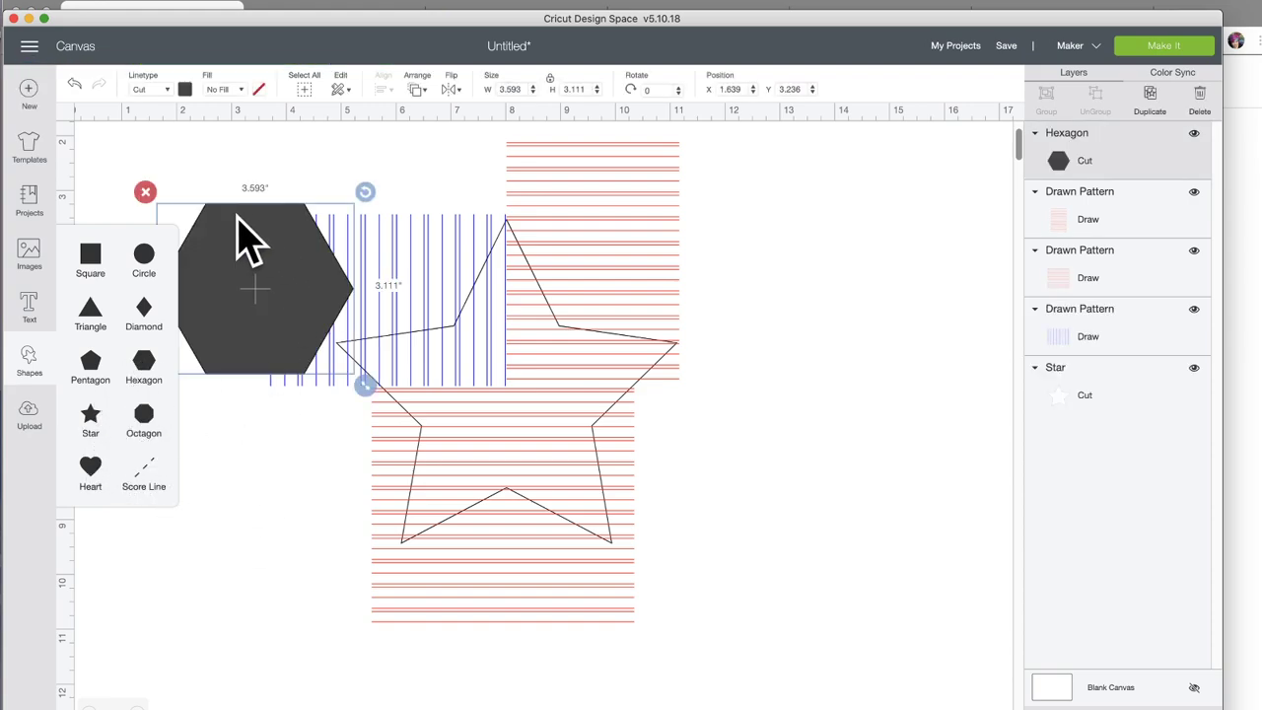
pyautogui.moveTo(246, 236); pyautogui.dragTo(220, 401)
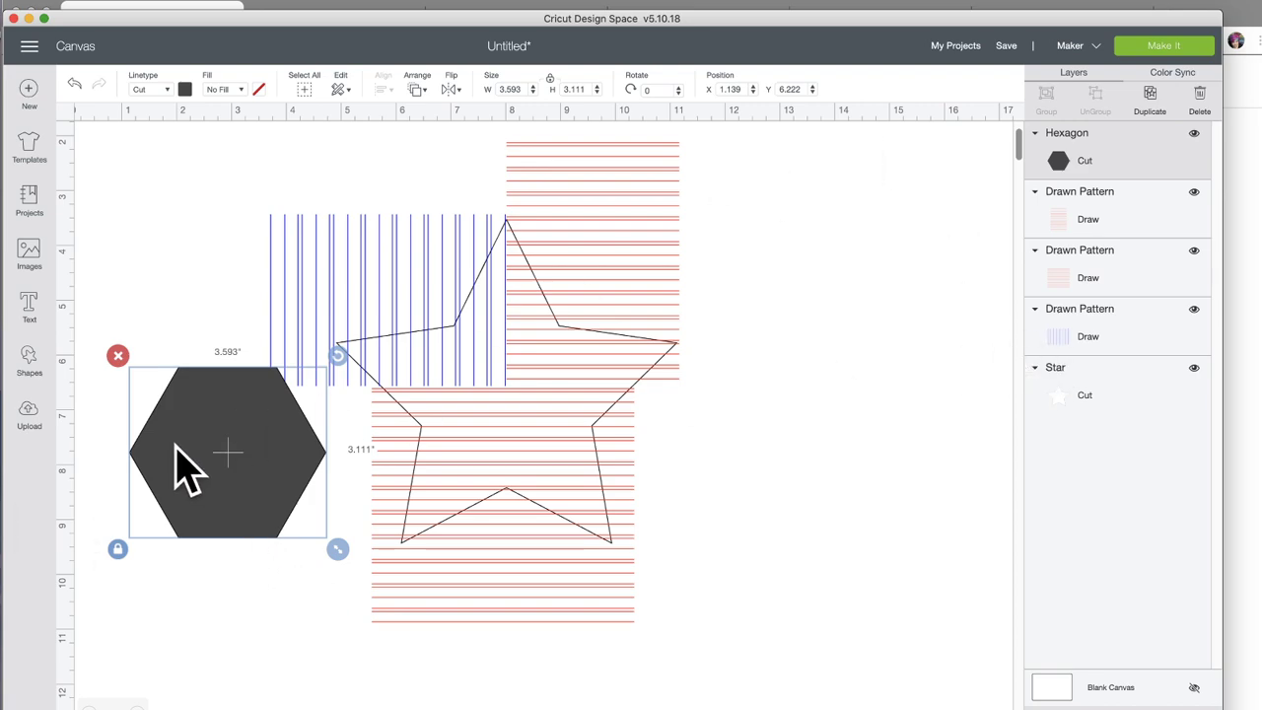
pyautogui.moveTo(175, 442); pyautogui.dragTo(173, 465)
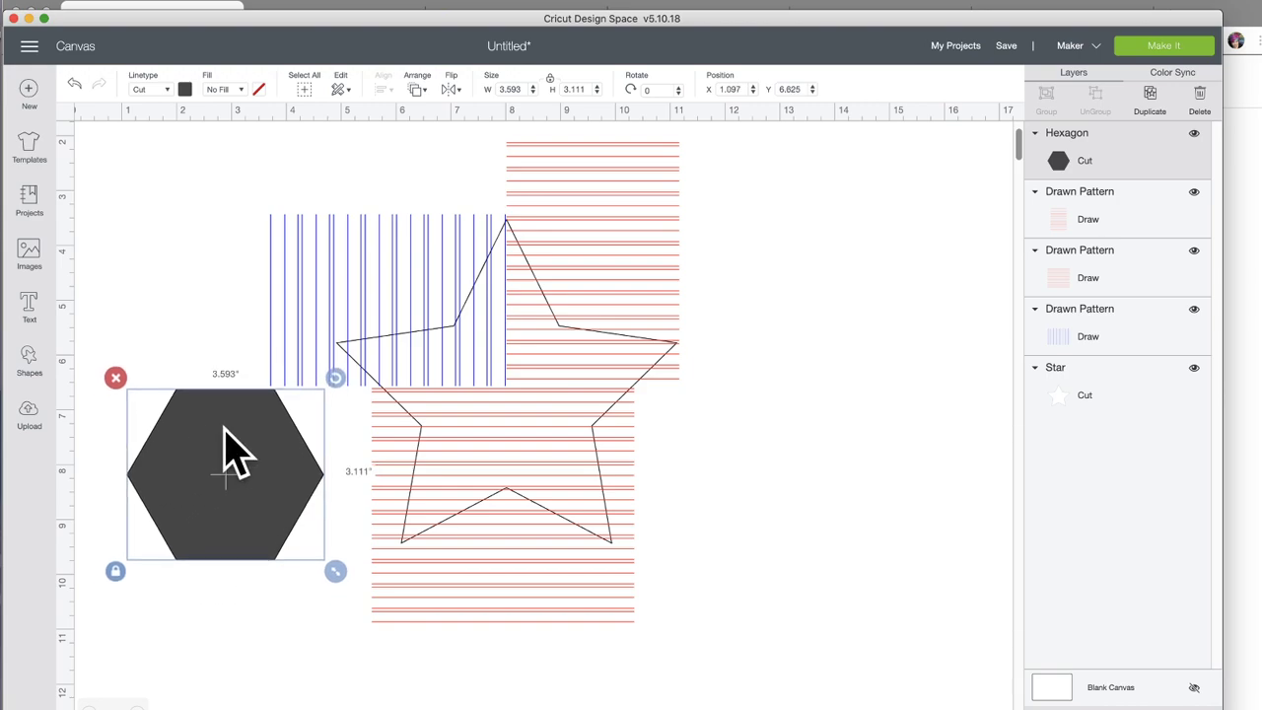
# Step: Set the hexagon's fill to Print with the Pattern print type and choose the white pattern with pastel zigzag motifs
pyautogui.click(241, 89)
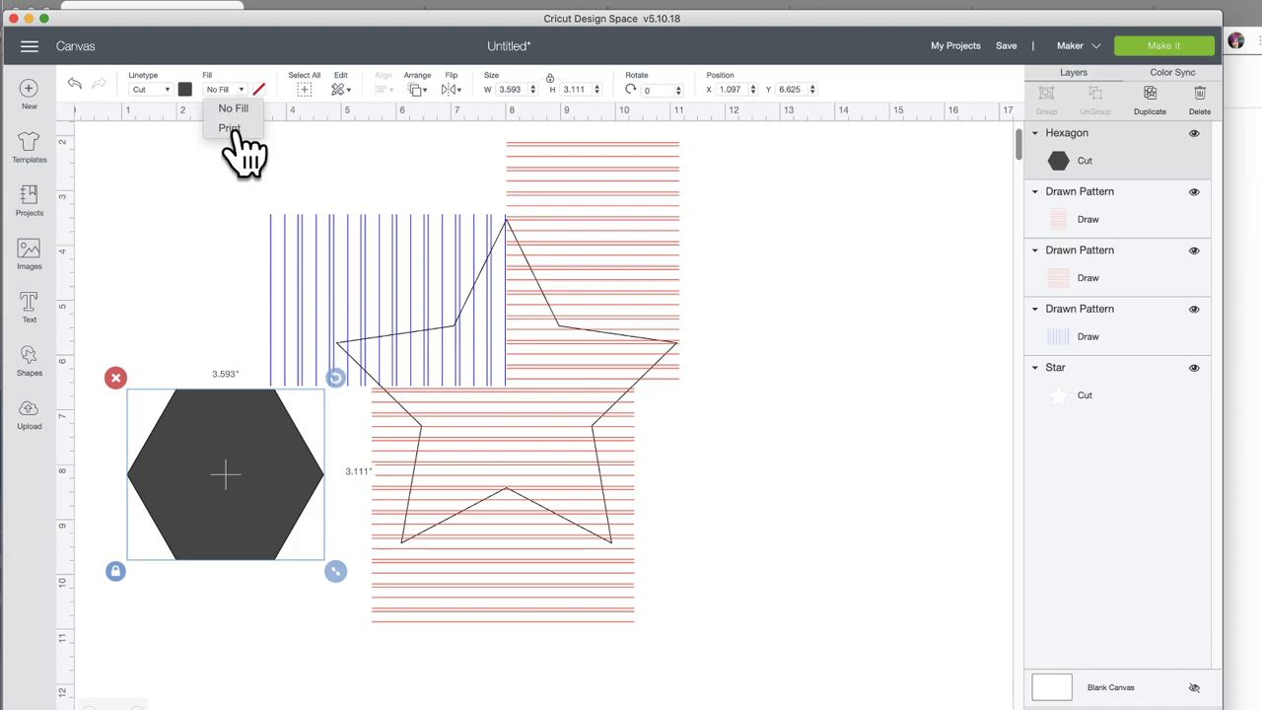
pyautogui.click(234, 129)
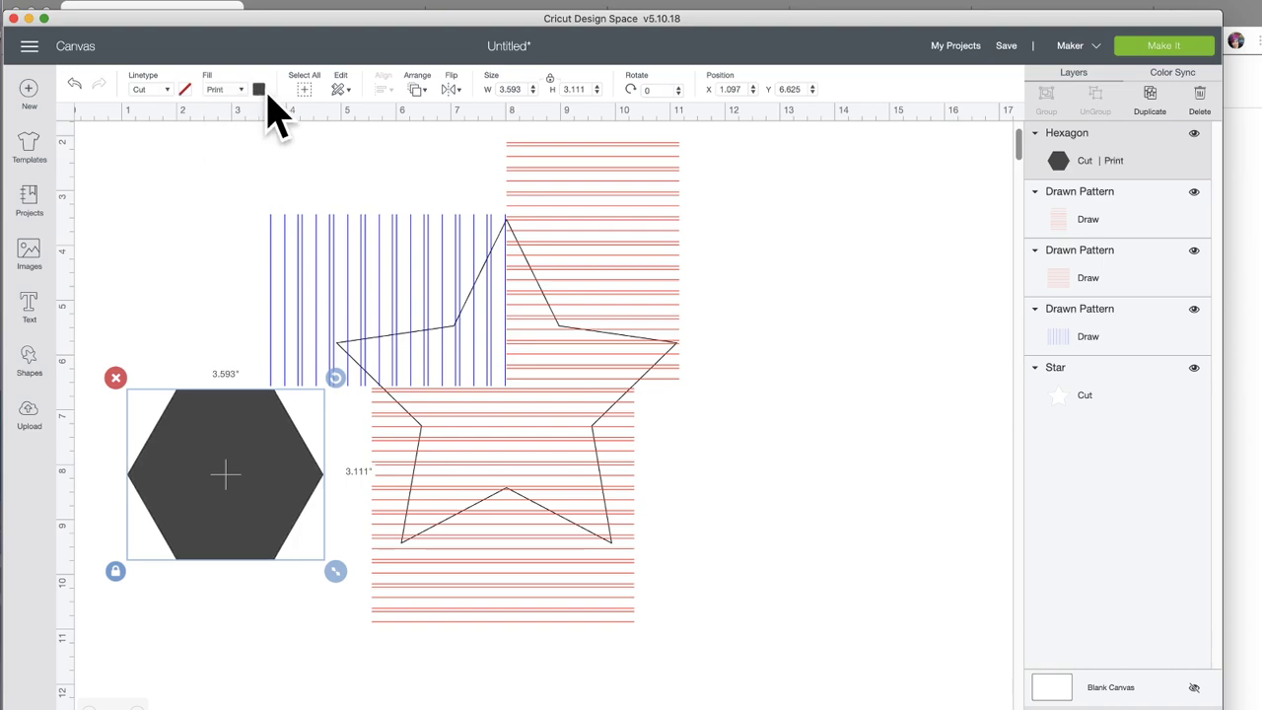
pyautogui.click(260, 90)
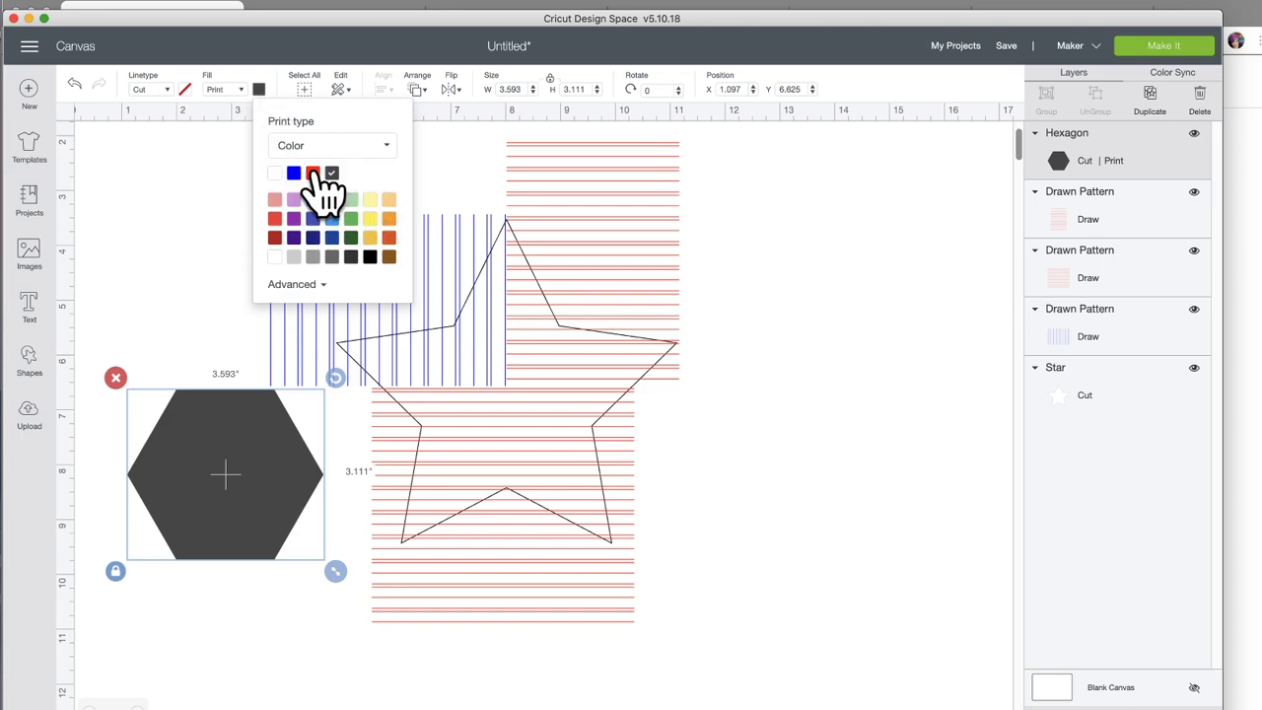
pyautogui.click(301, 286)
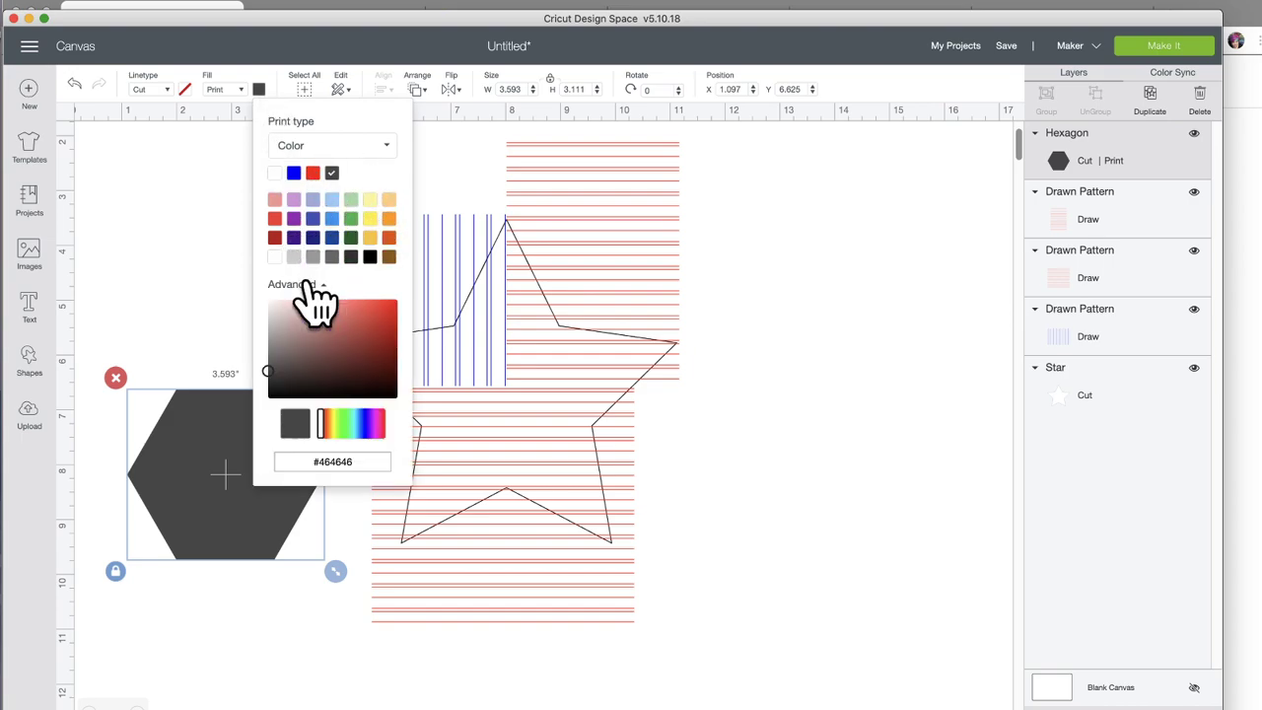
pyautogui.click(390, 150)
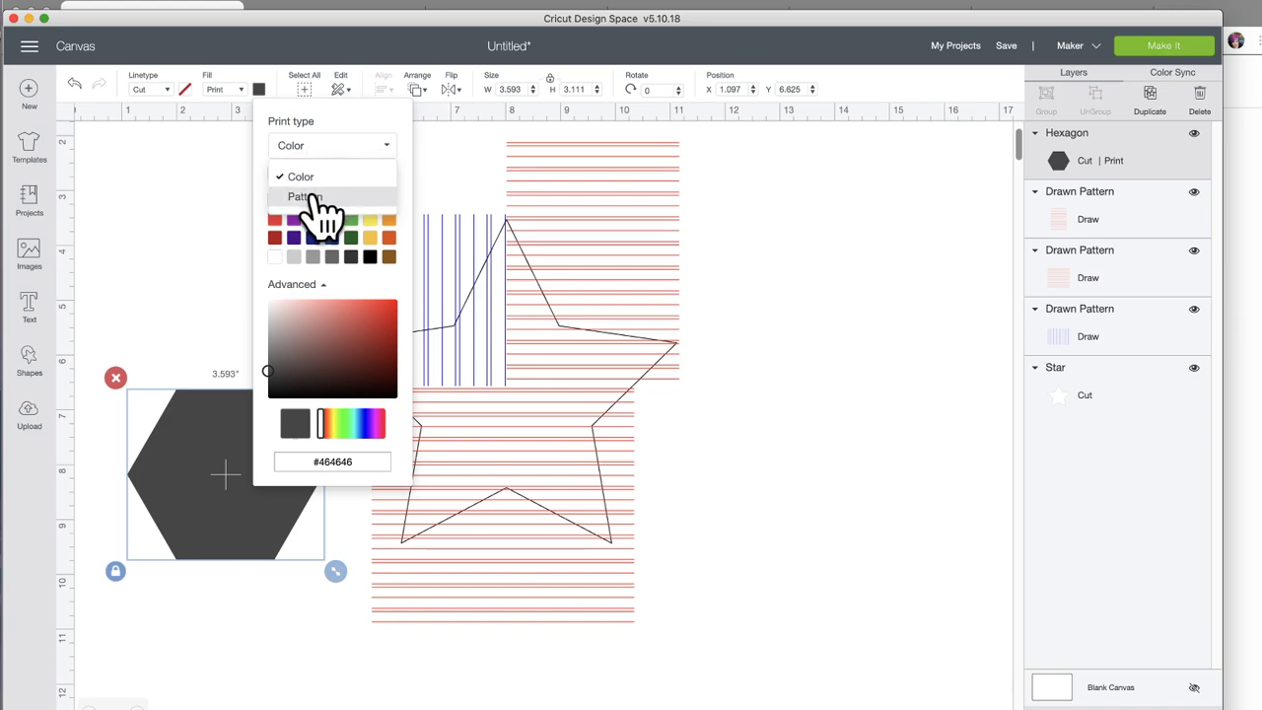
pyautogui.click(316, 196)
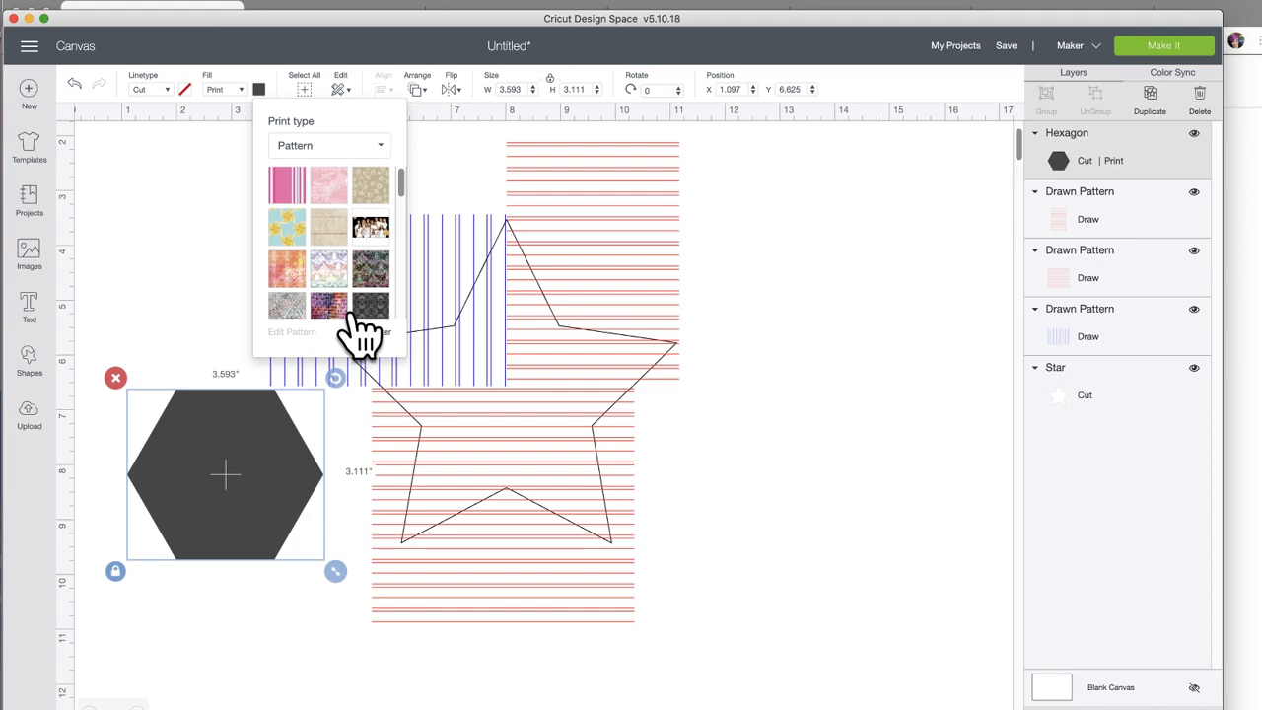
pyautogui.scroll(-1, 345, 326)
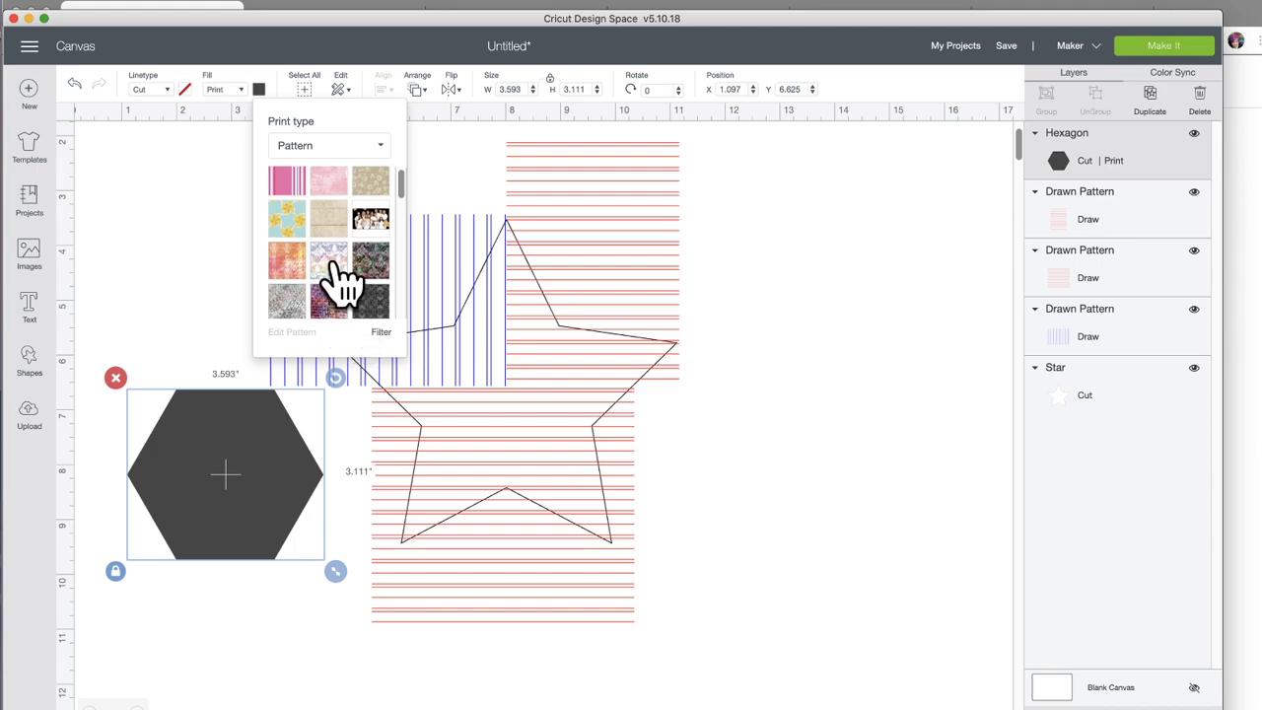
pyautogui.click(332, 271)
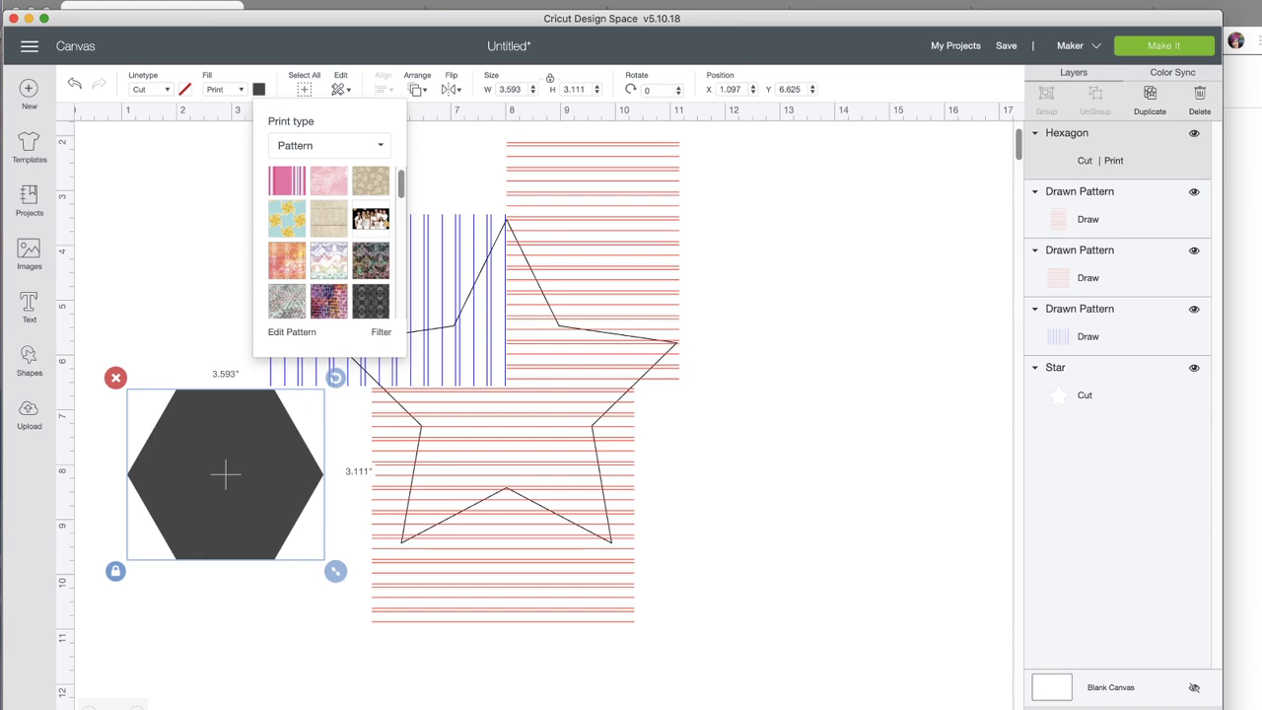
# Step: Change the red lines at the star's upper right to the Cut linetype with No Fill
pyautogui.click(615, 292)
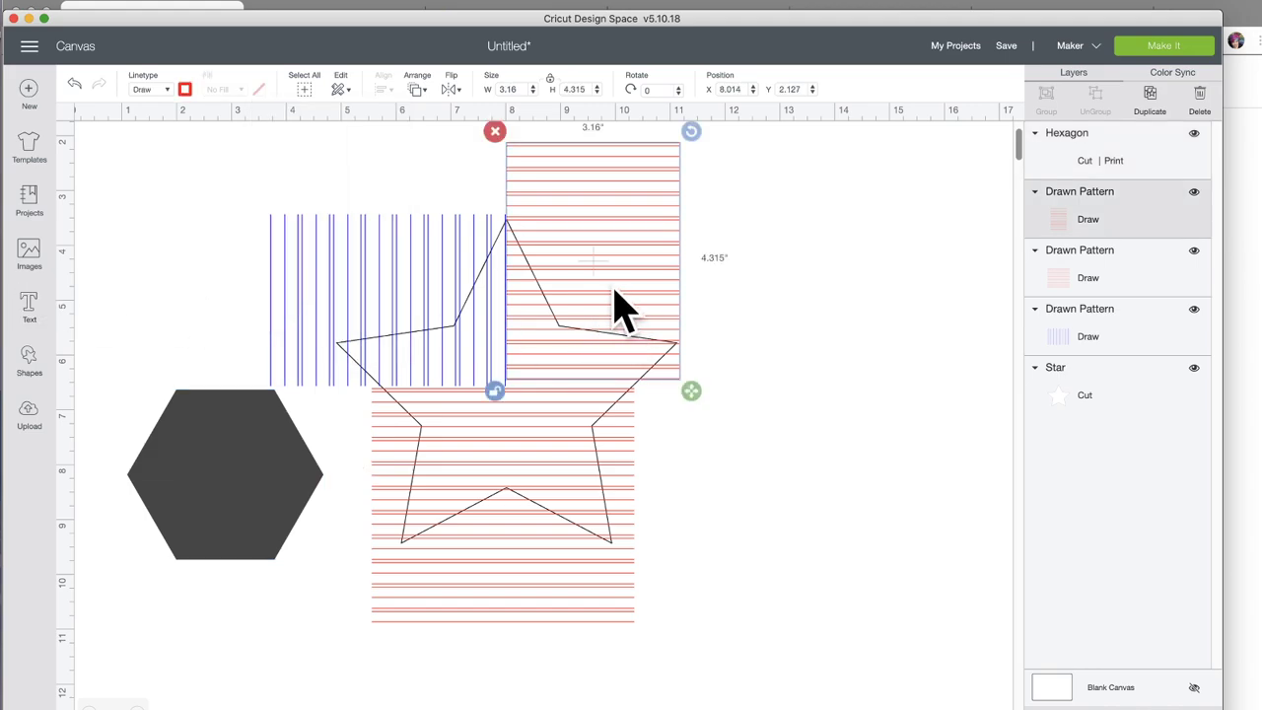
pyautogui.hscroll(-1, 939, 525)
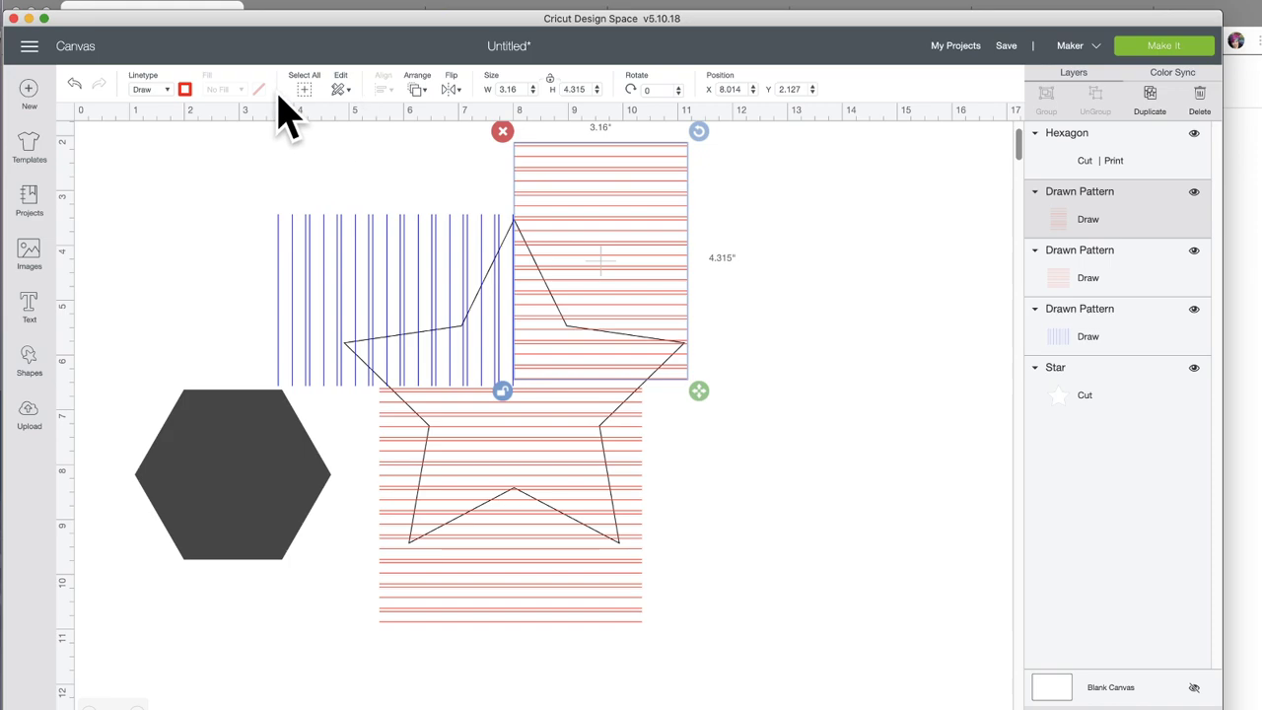
pyautogui.click(165, 91)
pyautogui.click(171, 106)
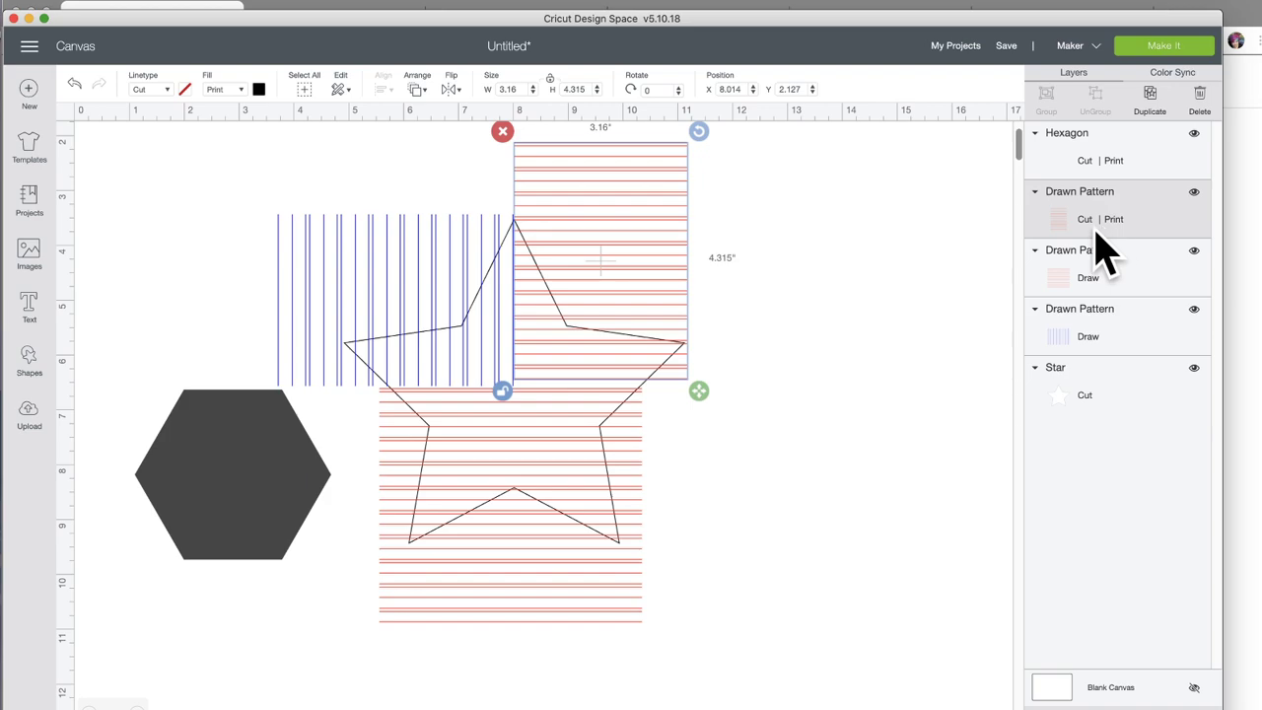
pyautogui.click(242, 93)
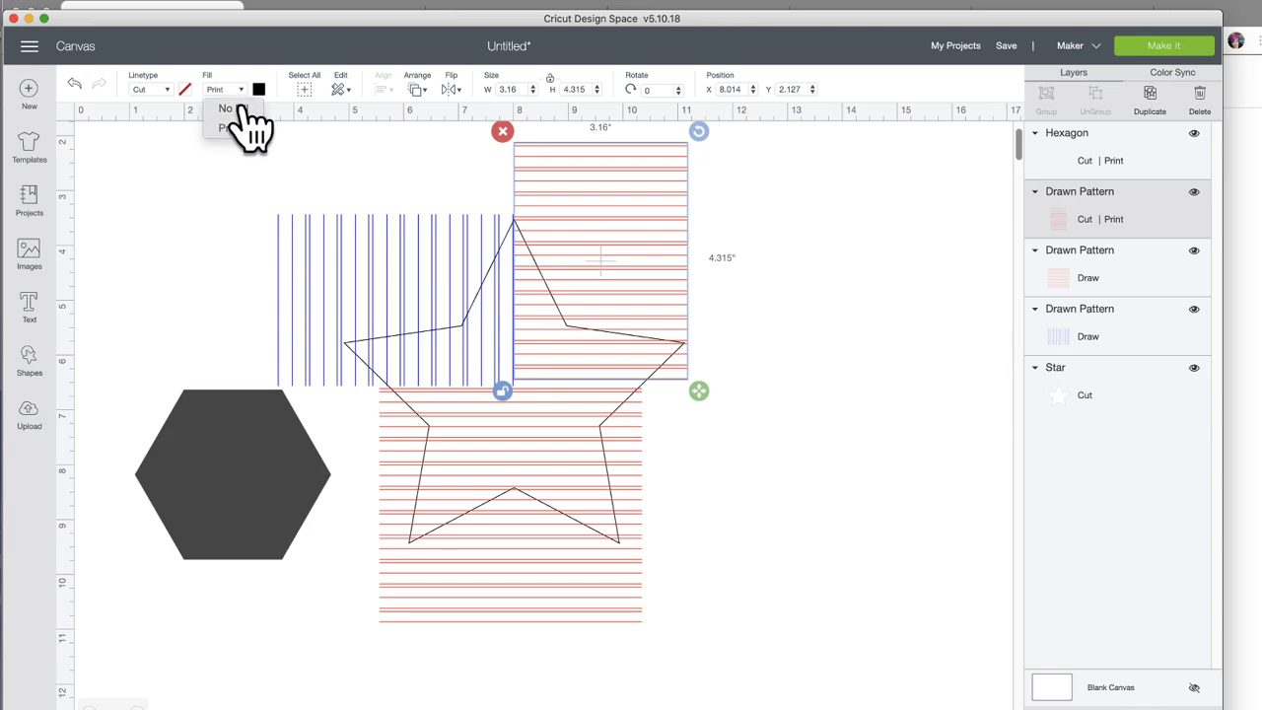
pyautogui.click(251, 110)
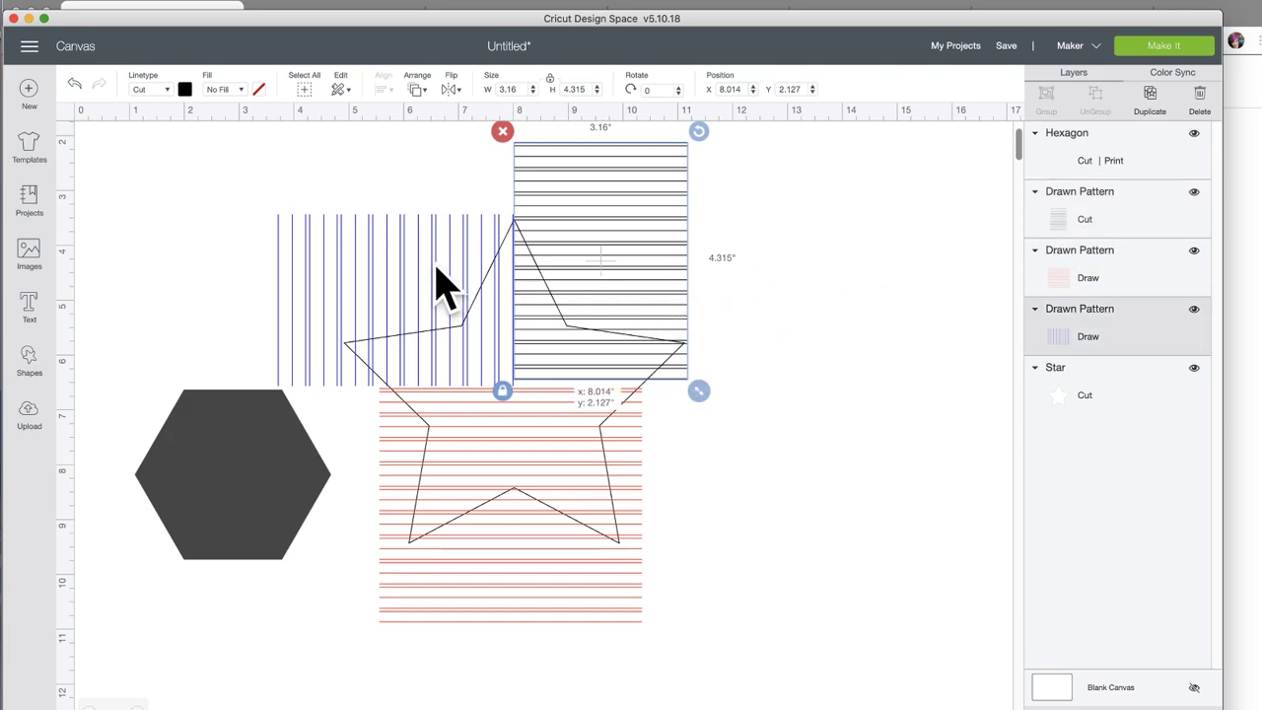
# Step: Move the blue lines off the star to an empty area above the hexagon, and select the black lines together with the star
pyautogui.moveTo(437, 282); pyautogui.dragTo(301, 215)
pyautogui.click(553, 276)
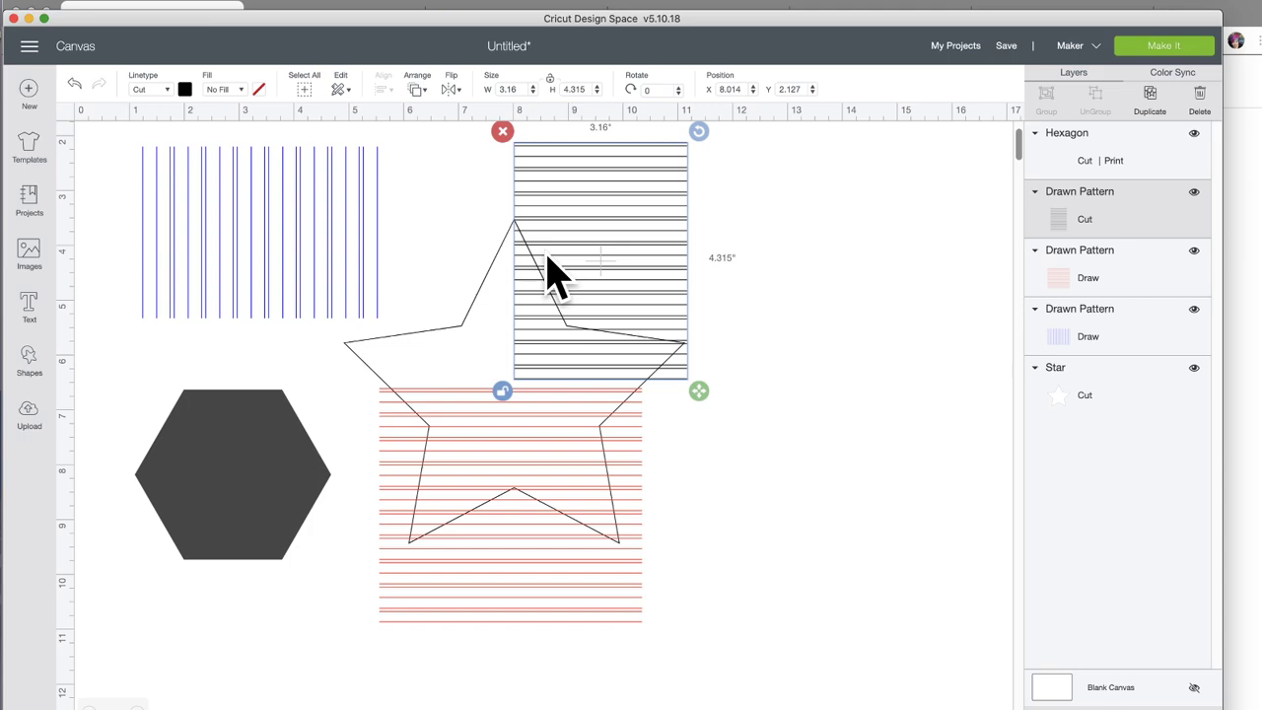
pyautogui.keyDown('shift'); pyautogui.click(501, 284); pyautogui.keyUp('shift')
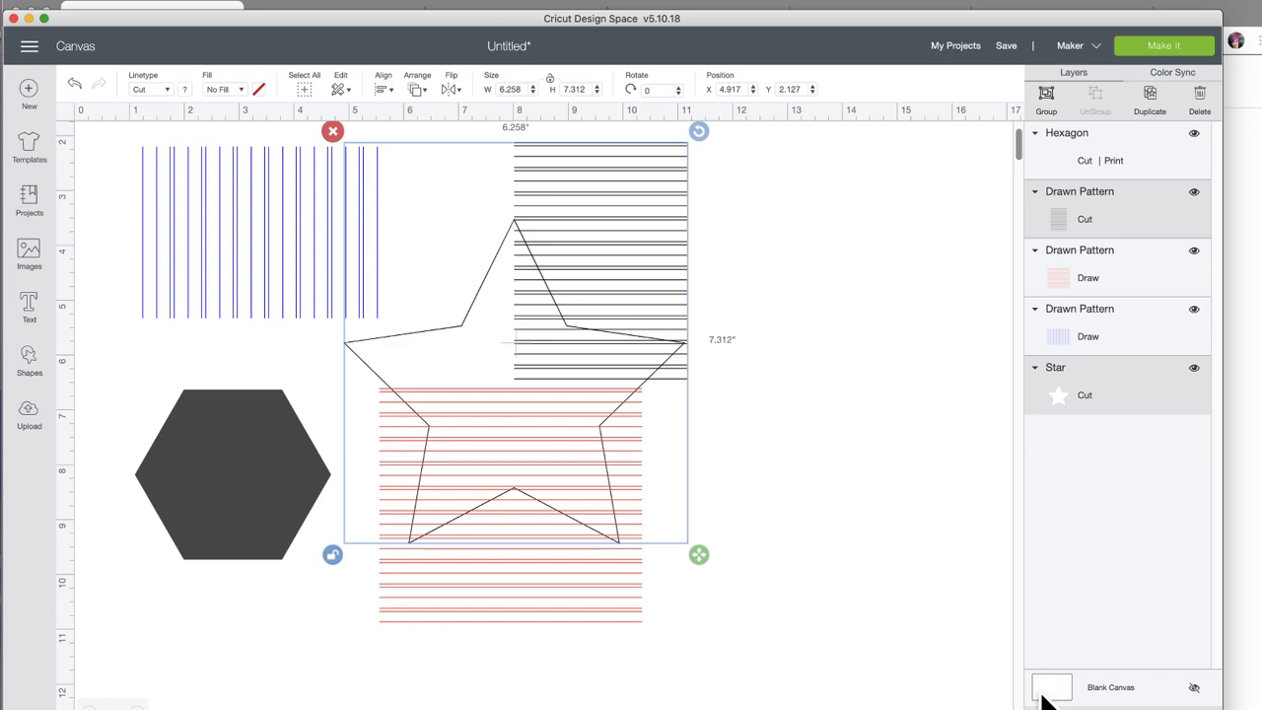
pyautogui.click(836, 367)
# Step: Move the blue lines over the black horizontal lines so they overlap as a plaid, and select the hexagon
pyautogui.click(221, 478)
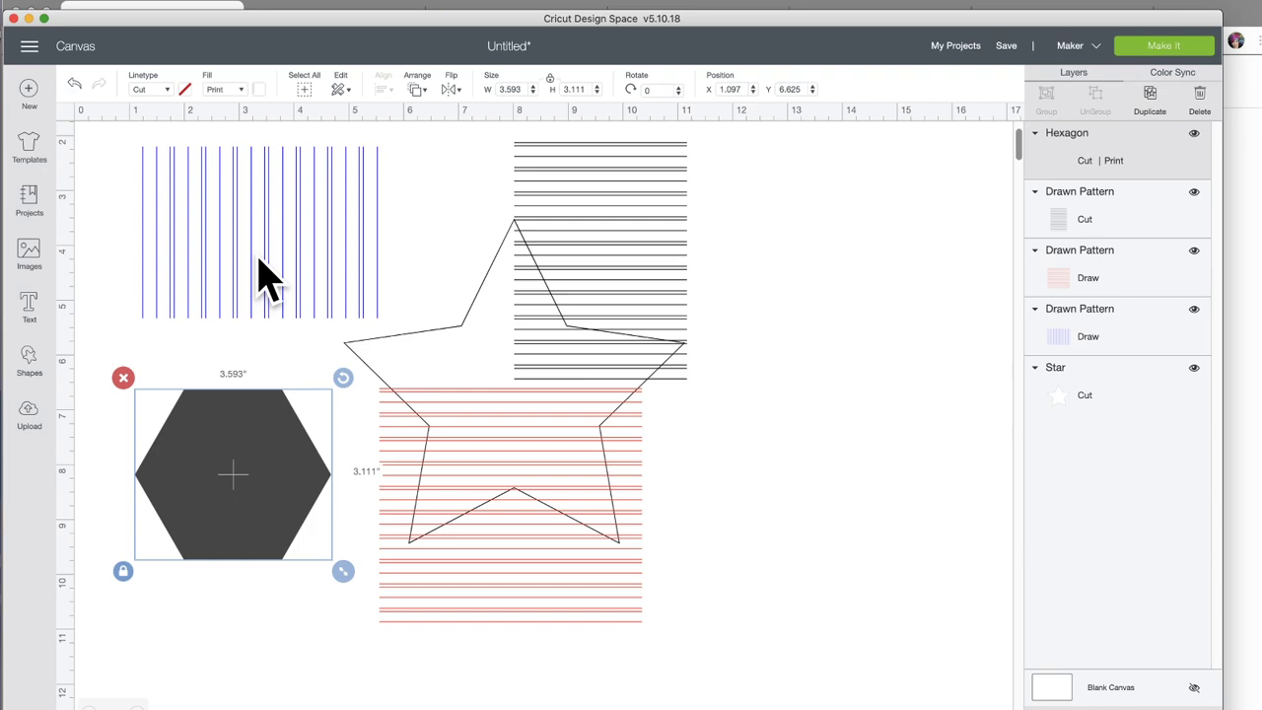
pyautogui.click(256, 257)
pyautogui.moveTo(256, 257); pyautogui.dragTo(600, 258)
pyautogui.click(258, 458)
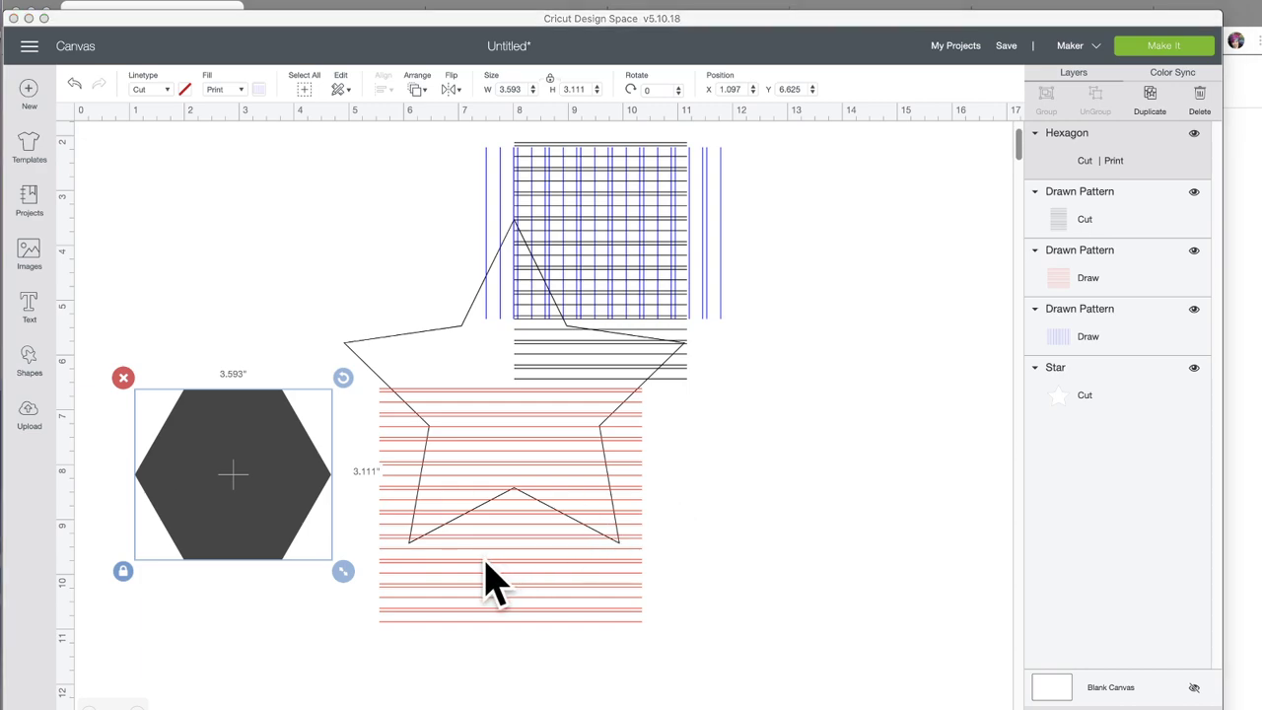
# Step: Move the red lines off the star to about X 10.31, Y 6.71 and the star to about X 4.90, Y 3.88
pyautogui.moveTo(501, 602)
pyautogui.mouseDown()
pyautogui.moveTo(774, 576)
pyautogui.moveTo(760, 605)
pyautogui.mouseUp()
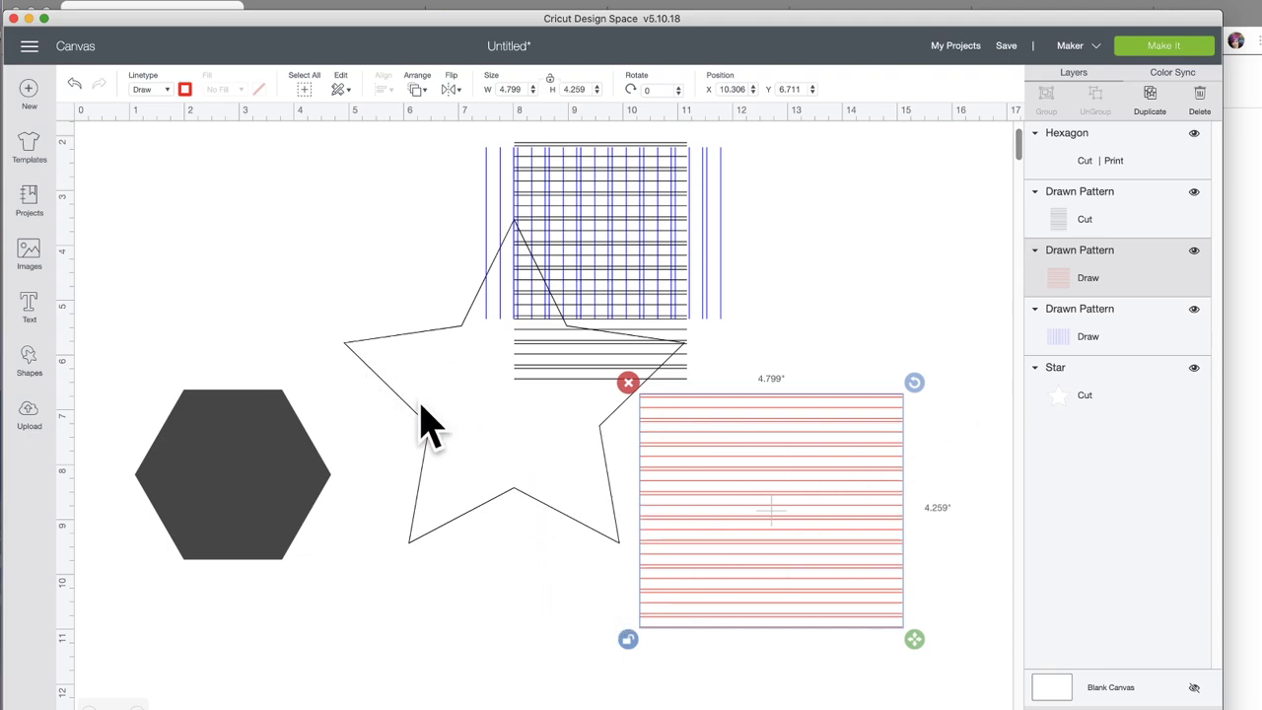
pyautogui.moveTo(496, 422)
pyautogui.mouseDown()
pyautogui.moveTo(464, 445)
pyautogui.moveTo(485, 431)
pyautogui.moveTo(470, 414)
pyautogui.moveTo(490, 418)
pyautogui.mouseUp()
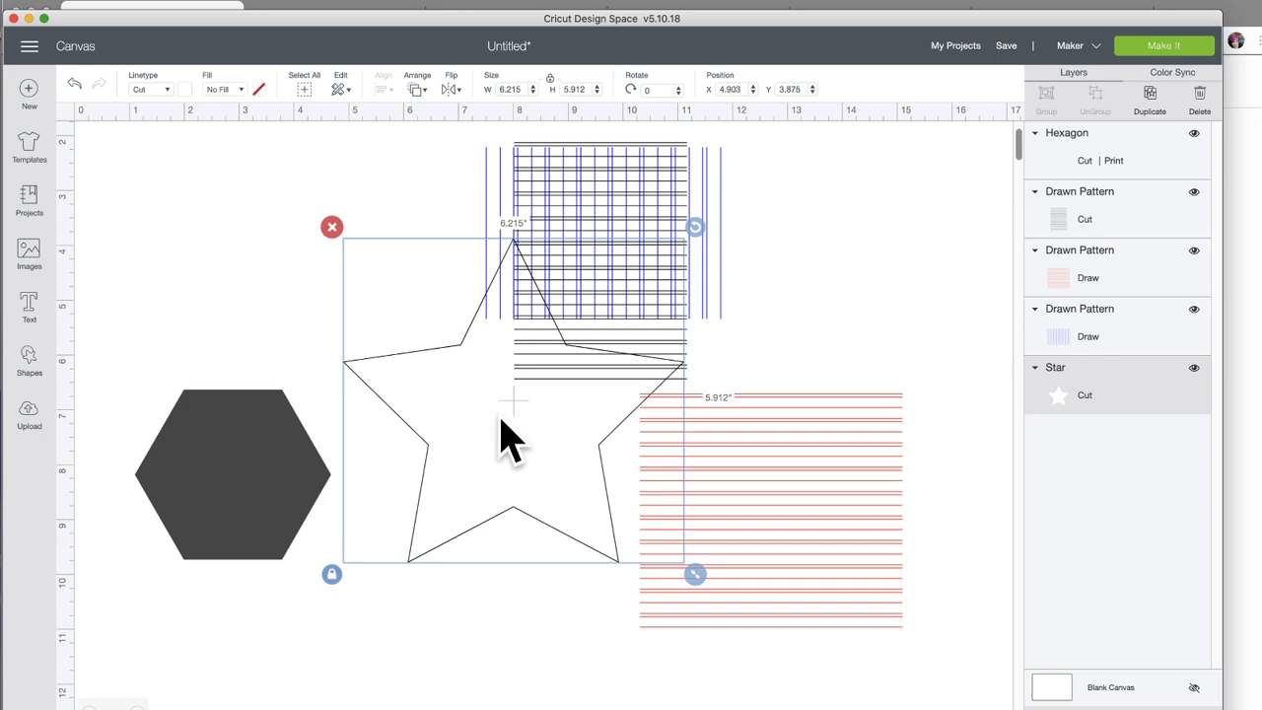
# Step: Set the blank canvas color to light yellow and move the star to about X 4.67, Y 4.15
pyautogui.click(1053, 695)
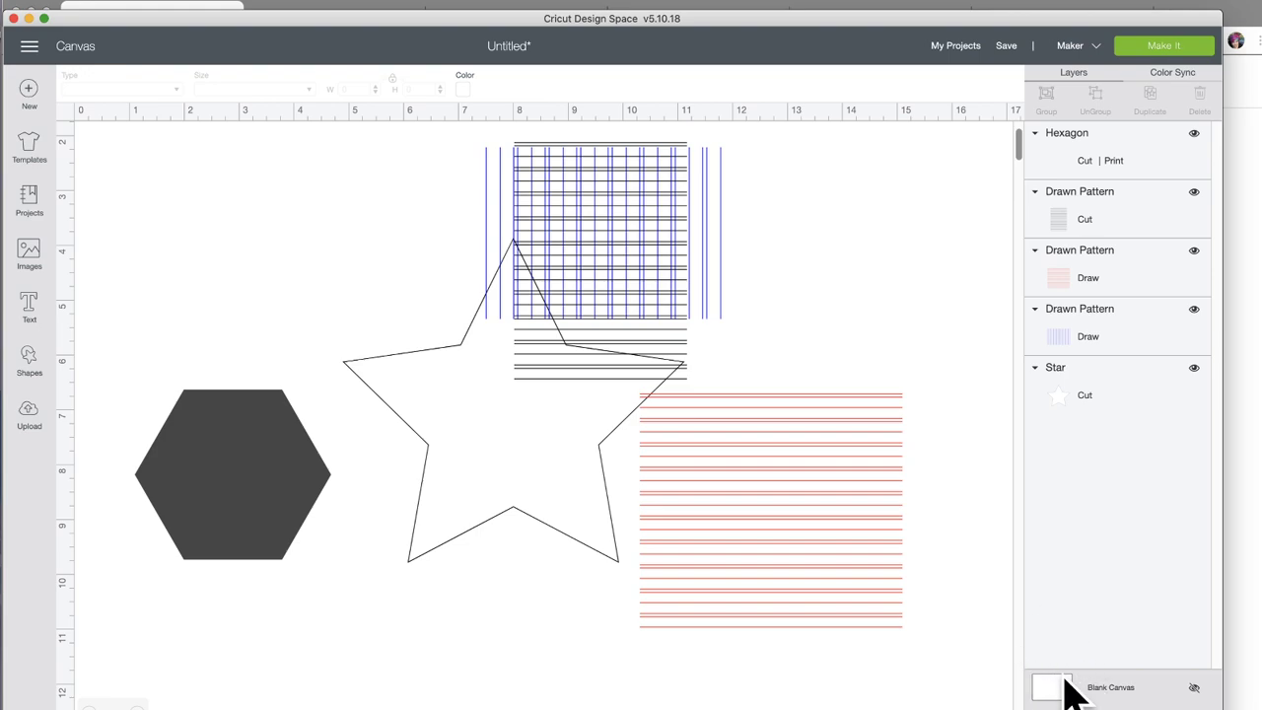
pyautogui.click(467, 91)
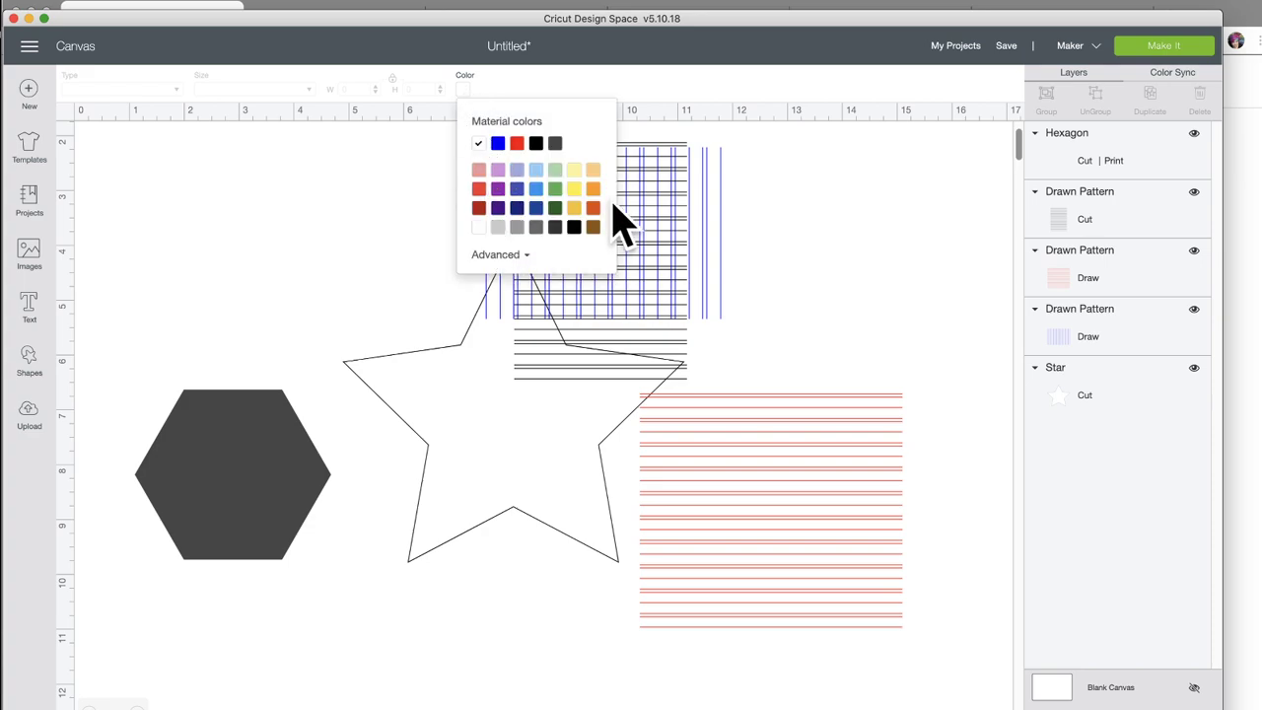
pyautogui.click(574, 170)
pyautogui.click(881, 264)
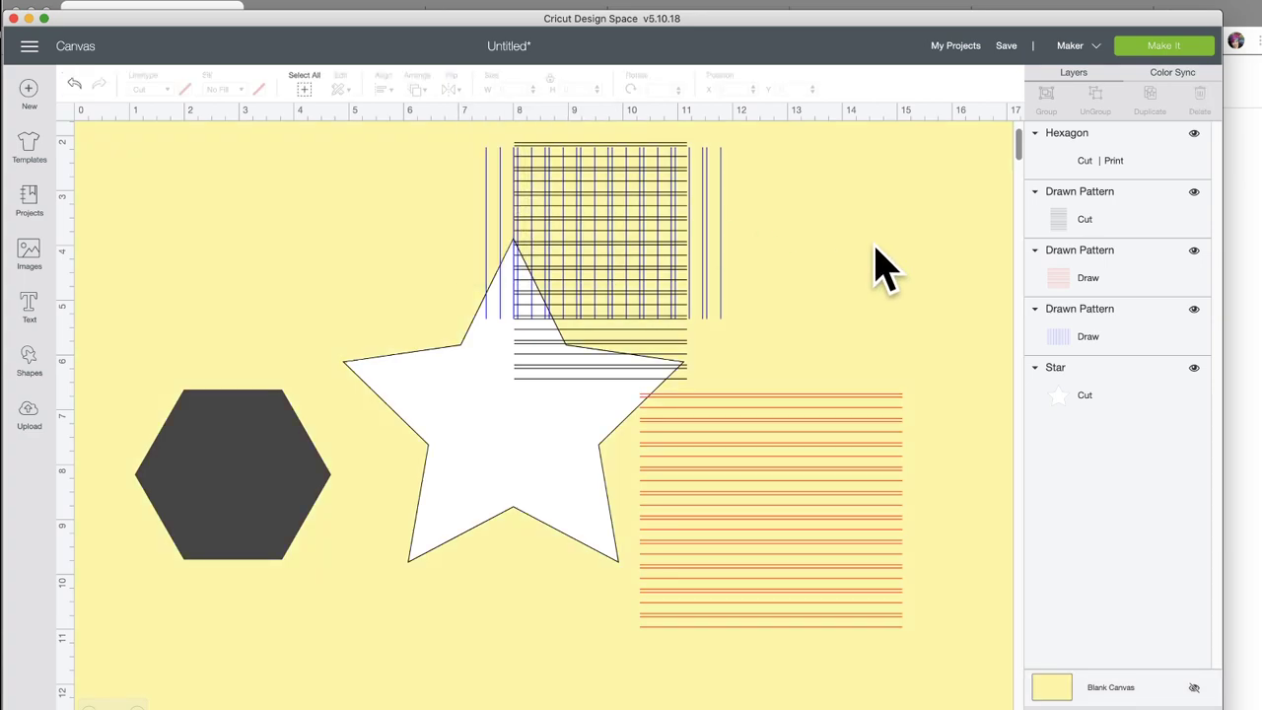
pyautogui.moveTo(548, 479); pyautogui.dragTo(536, 493)
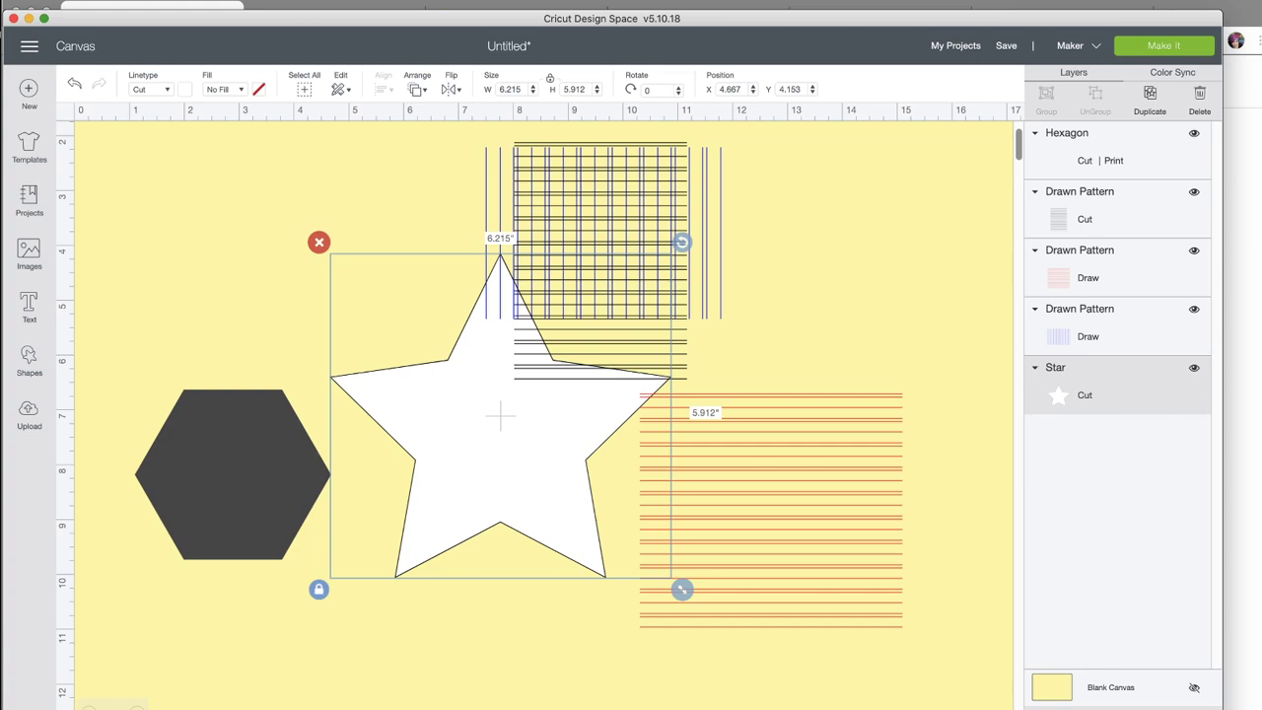
# Step: Fill the dark hexagon with the pastel rainbow brick print pattern
pyautogui.click(227, 483)
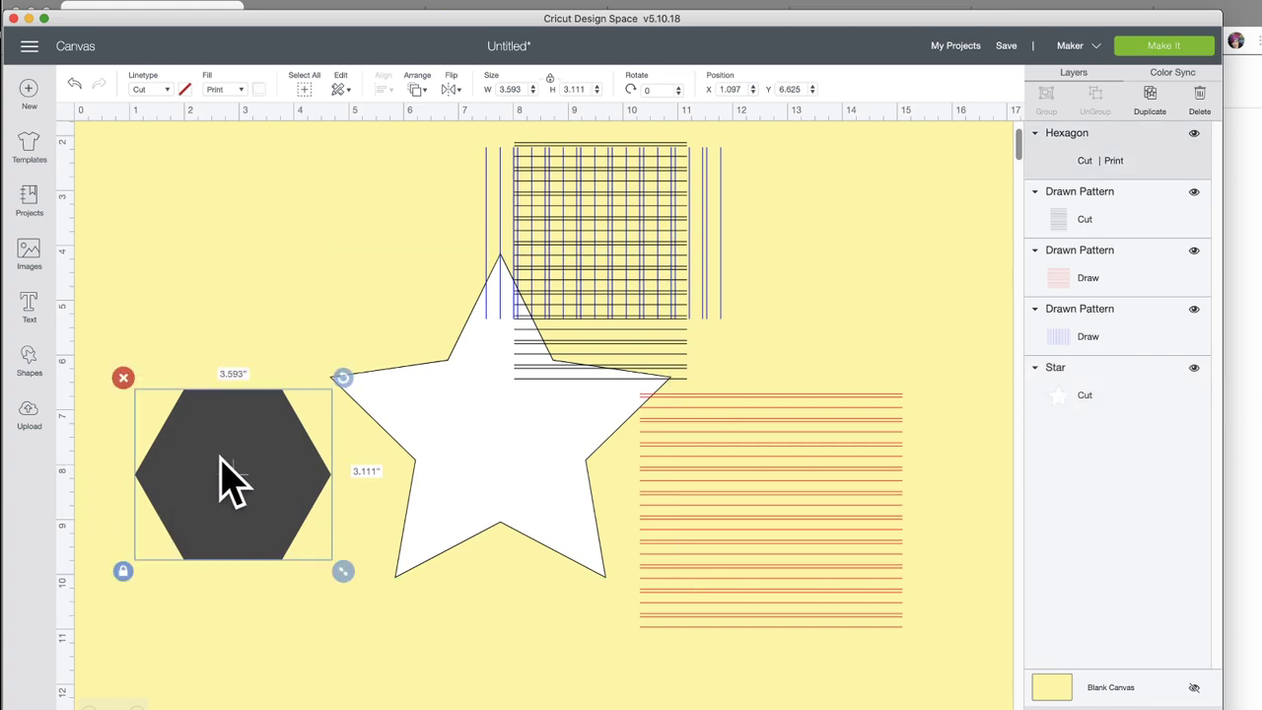
pyautogui.click(261, 91)
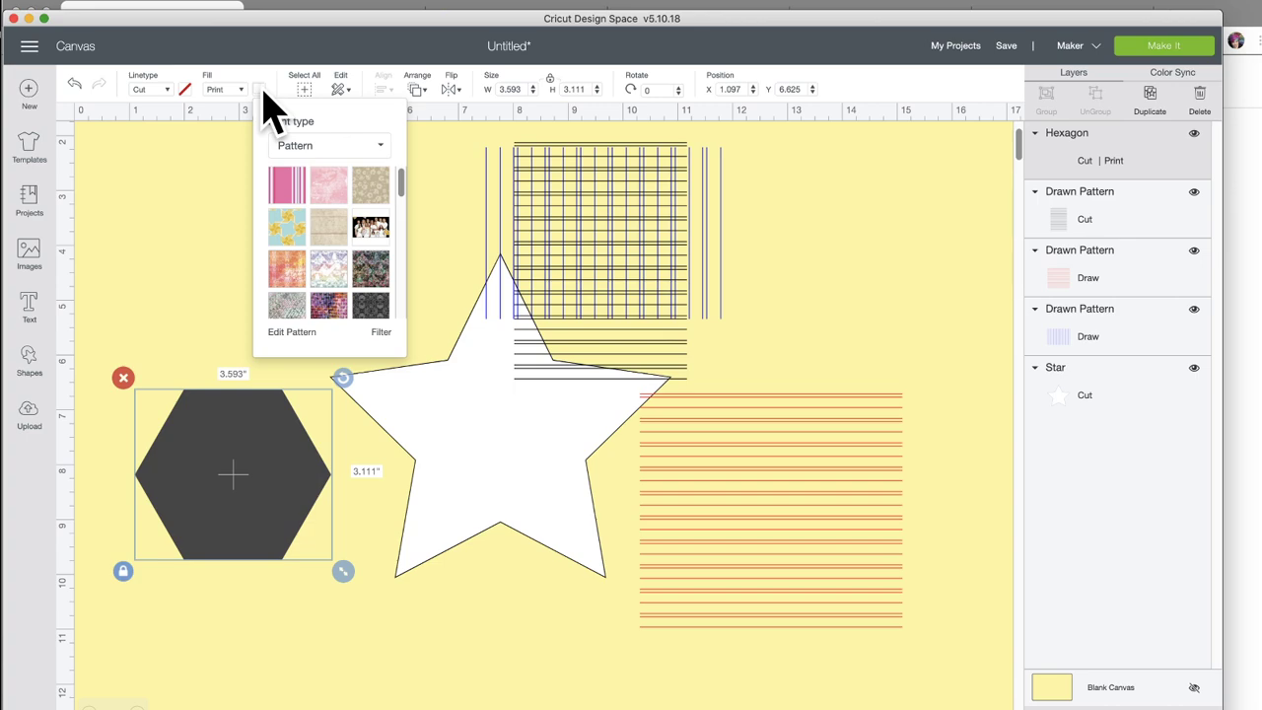
pyautogui.click(332, 276)
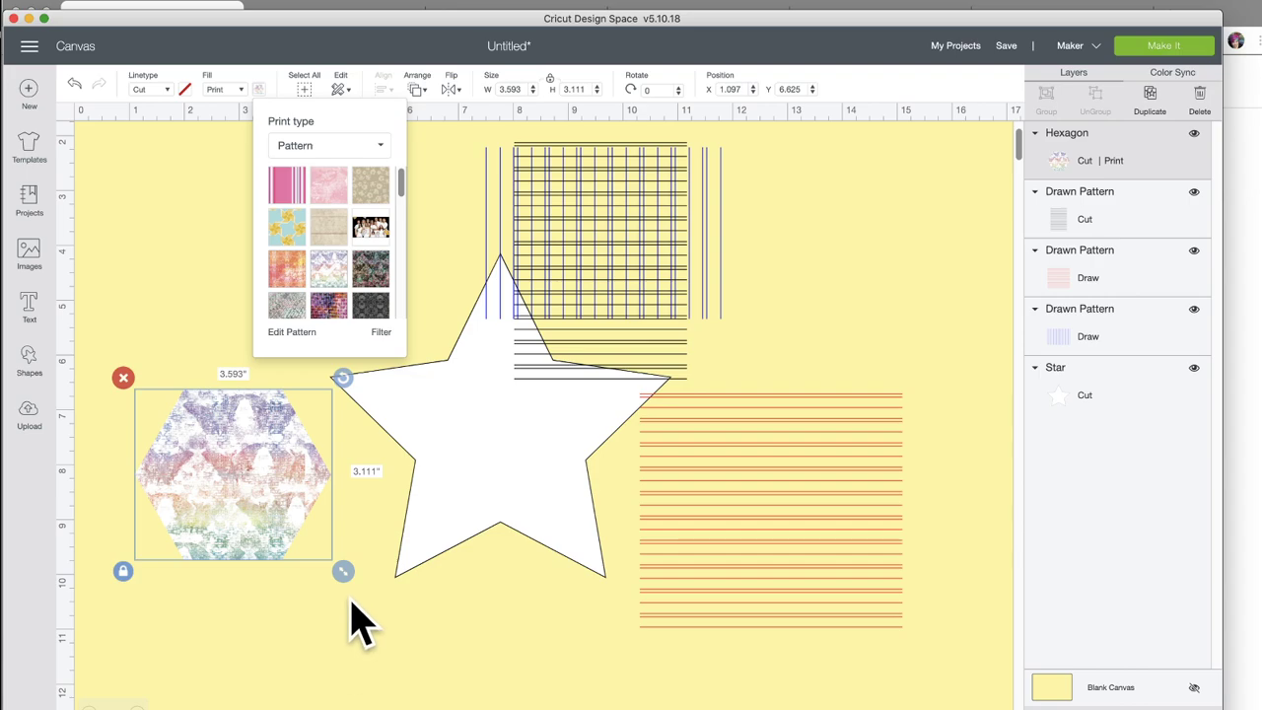
# Step: Enlarge the hexagon to about 7.98 by 6.91 inches and move it to about X 1.15, Y 4.5
pyautogui.moveTo(344, 576); pyautogui.dragTo(572, 709)
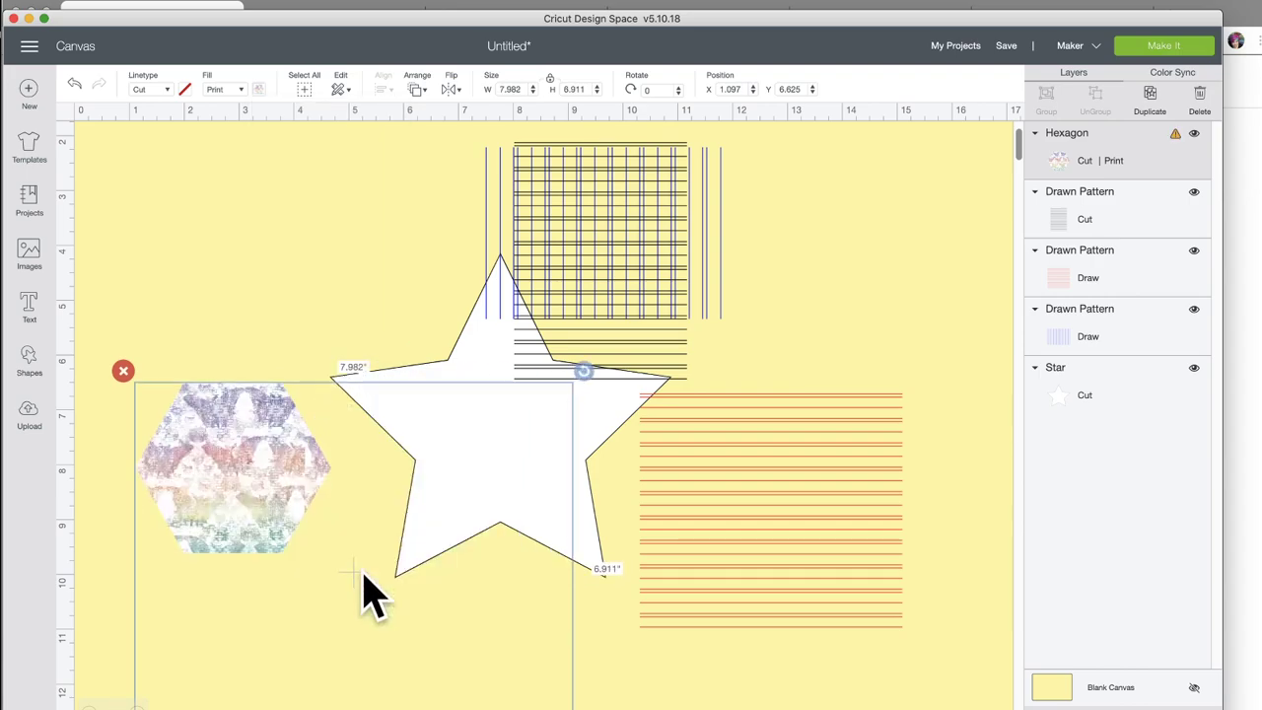
pyautogui.moveTo(366, 592); pyautogui.dragTo(365, 474)
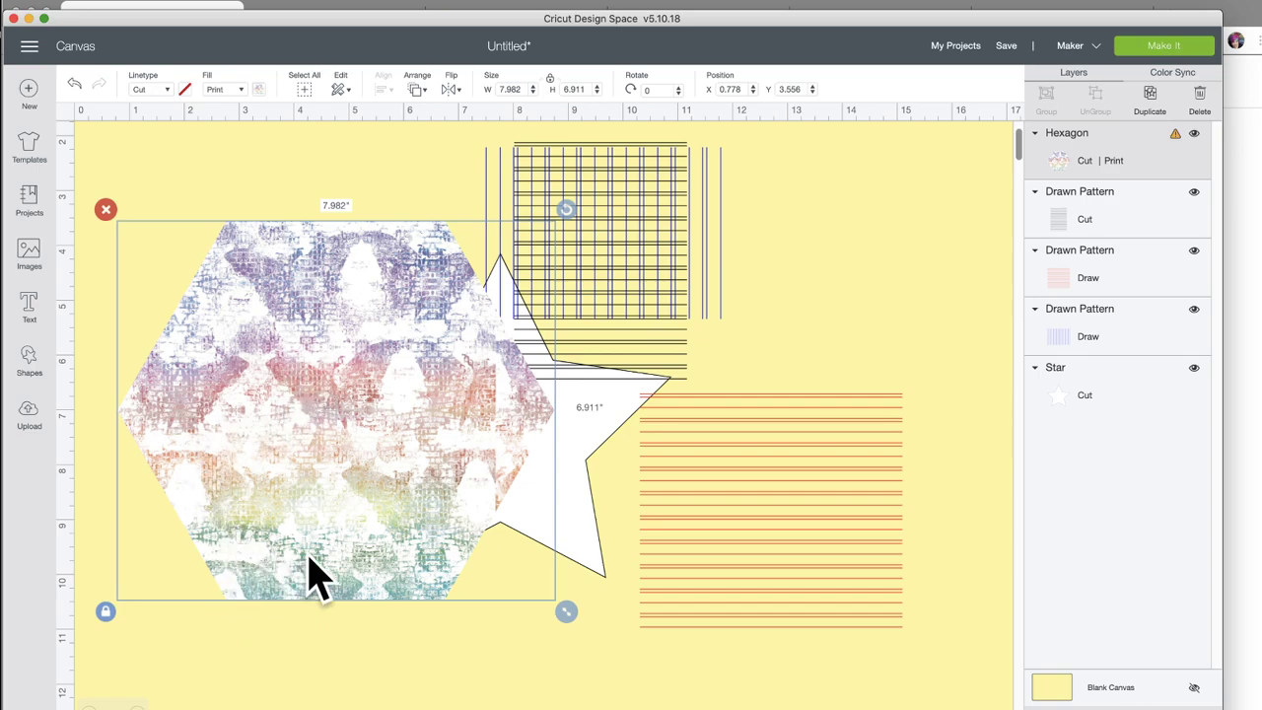
pyautogui.moveTo(307, 285); pyautogui.dragTo(327, 331)
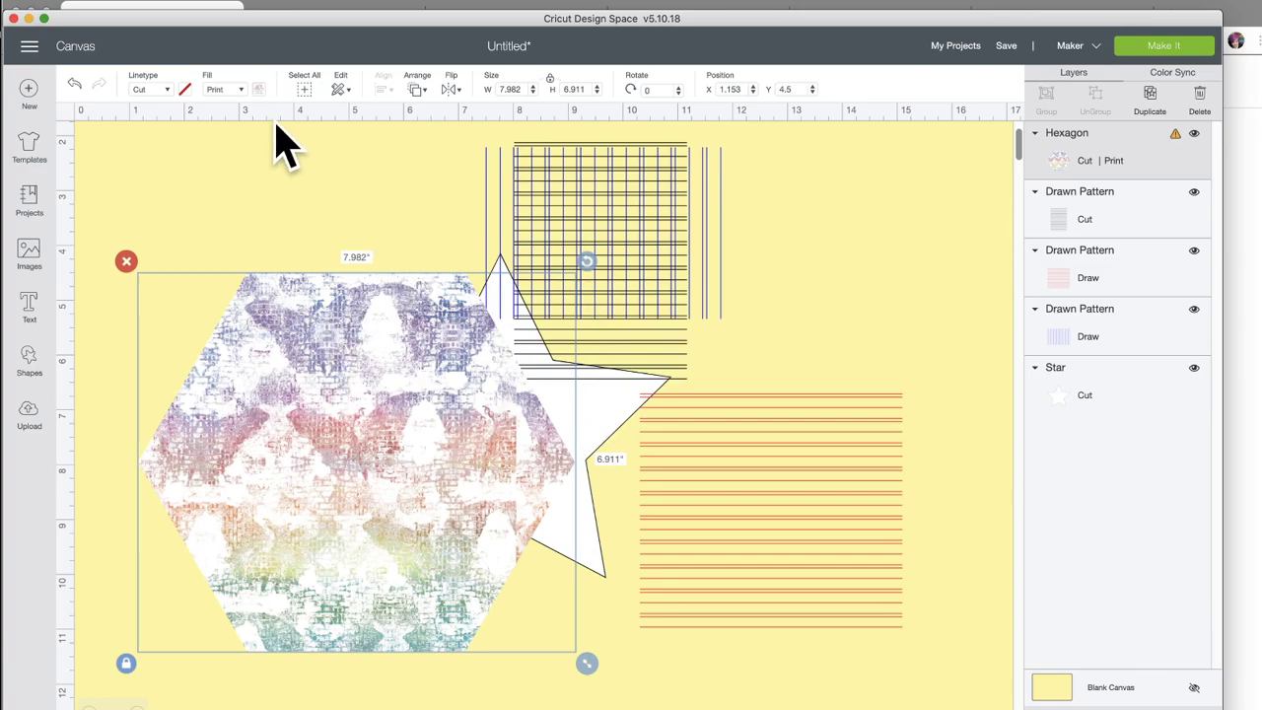
# Step: Edit the hexagon's rainbow brick pattern by flipping it vertically and setting its scale to about 214
pyautogui.click(258, 89)
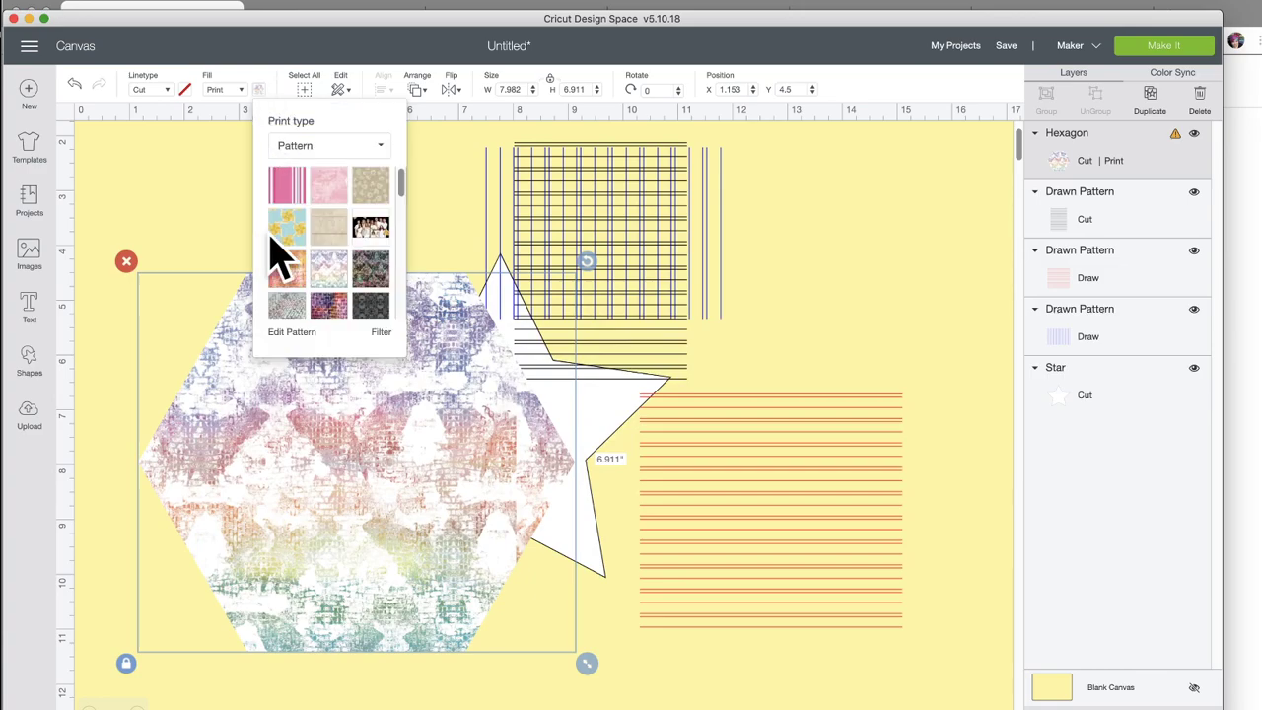
pyautogui.click(294, 333)
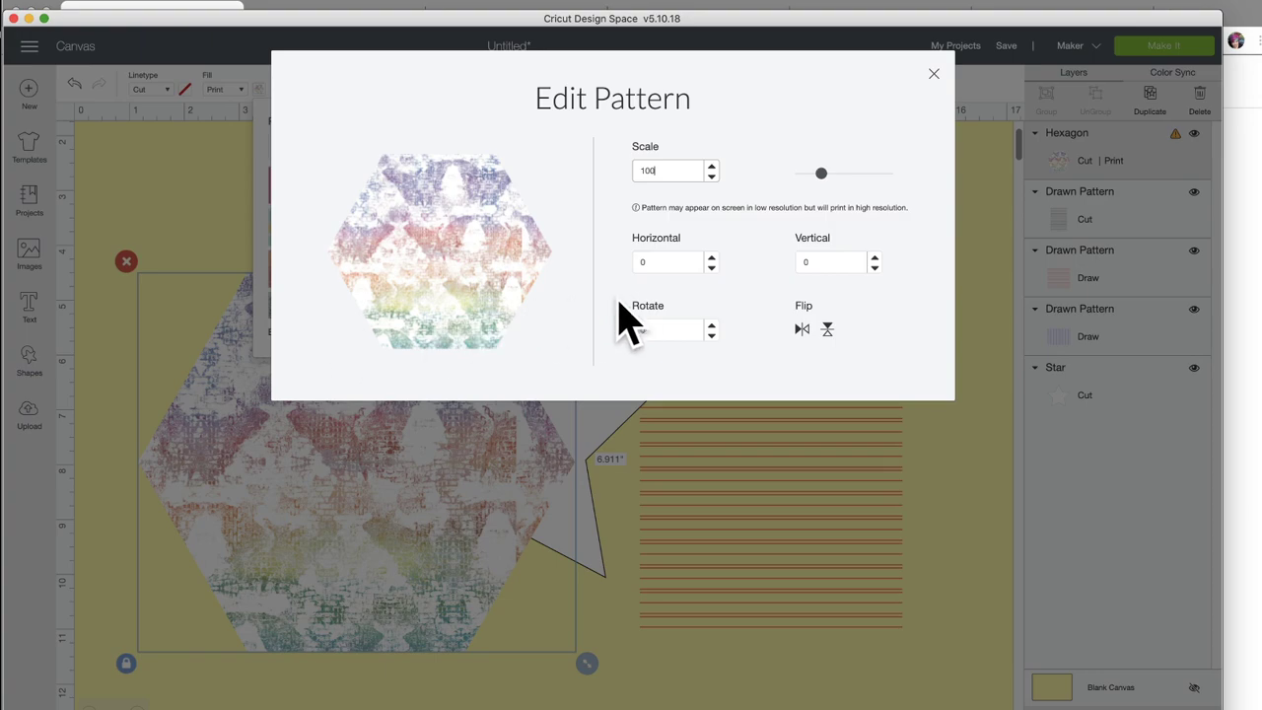
pyautogui.moveTo(822, 174); pyautogui.dragTo(874, 175)
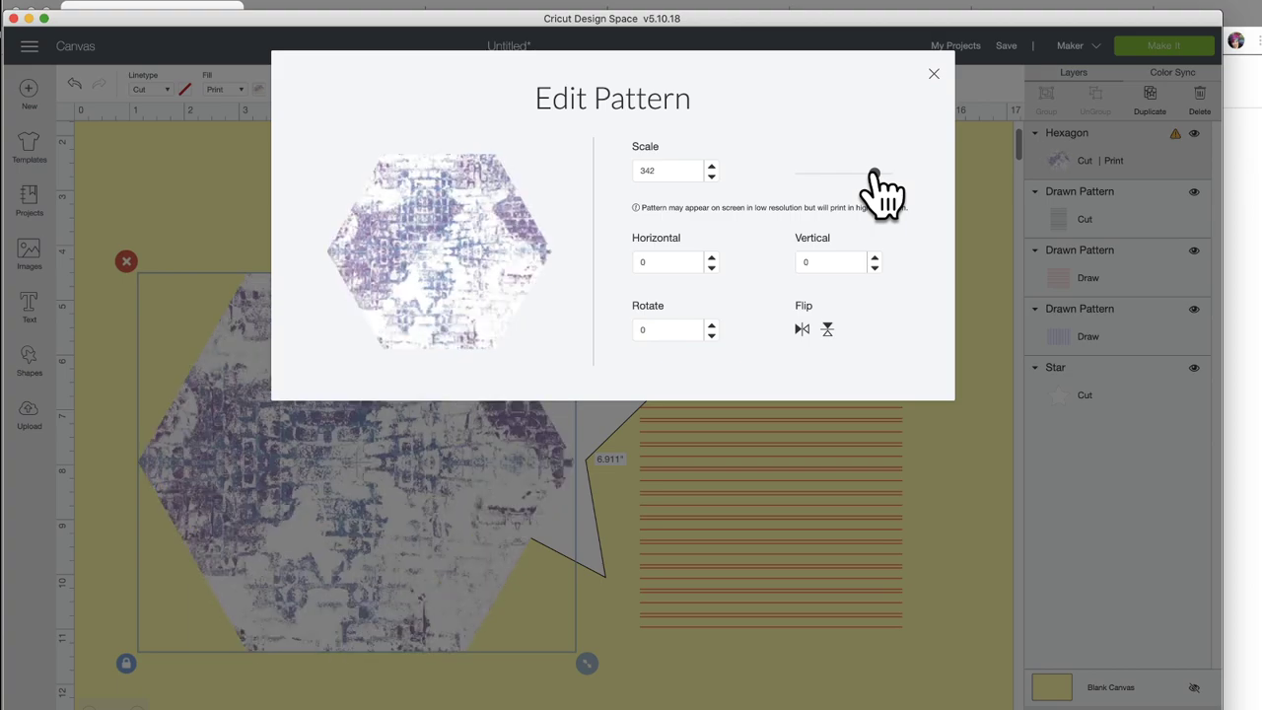
pyautogui.click(827, 327)
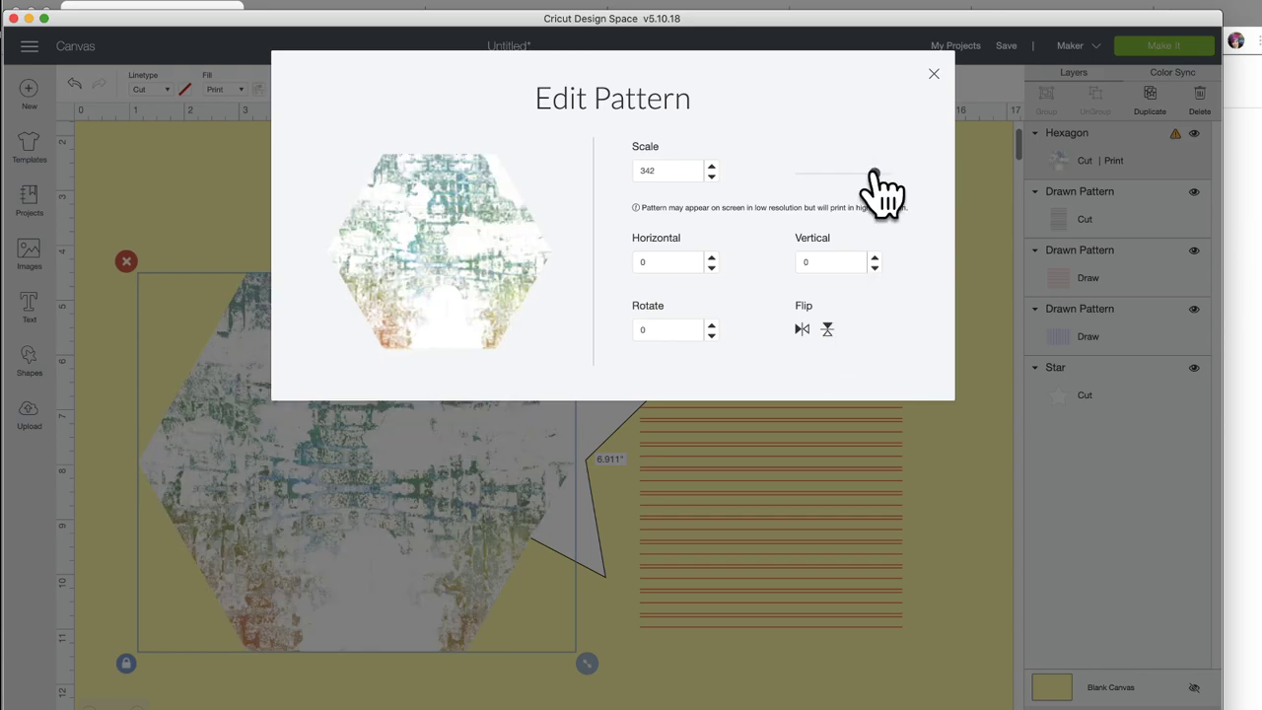
pyautogui.moveTo(870, 173); pyautogui.dragTo(848, 172)
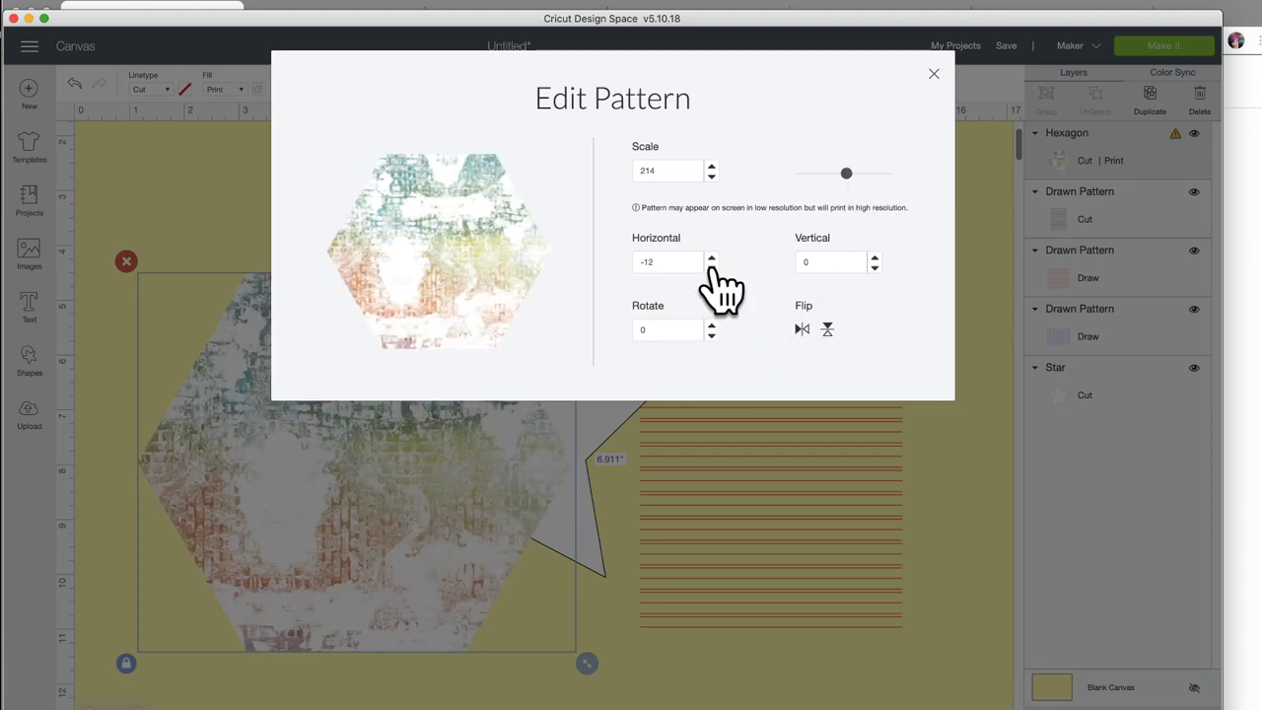
# Step: Shift the rainbow brick pattern horizontally to 400 and set its rotation to 25
pyautogui.click(711, 267)
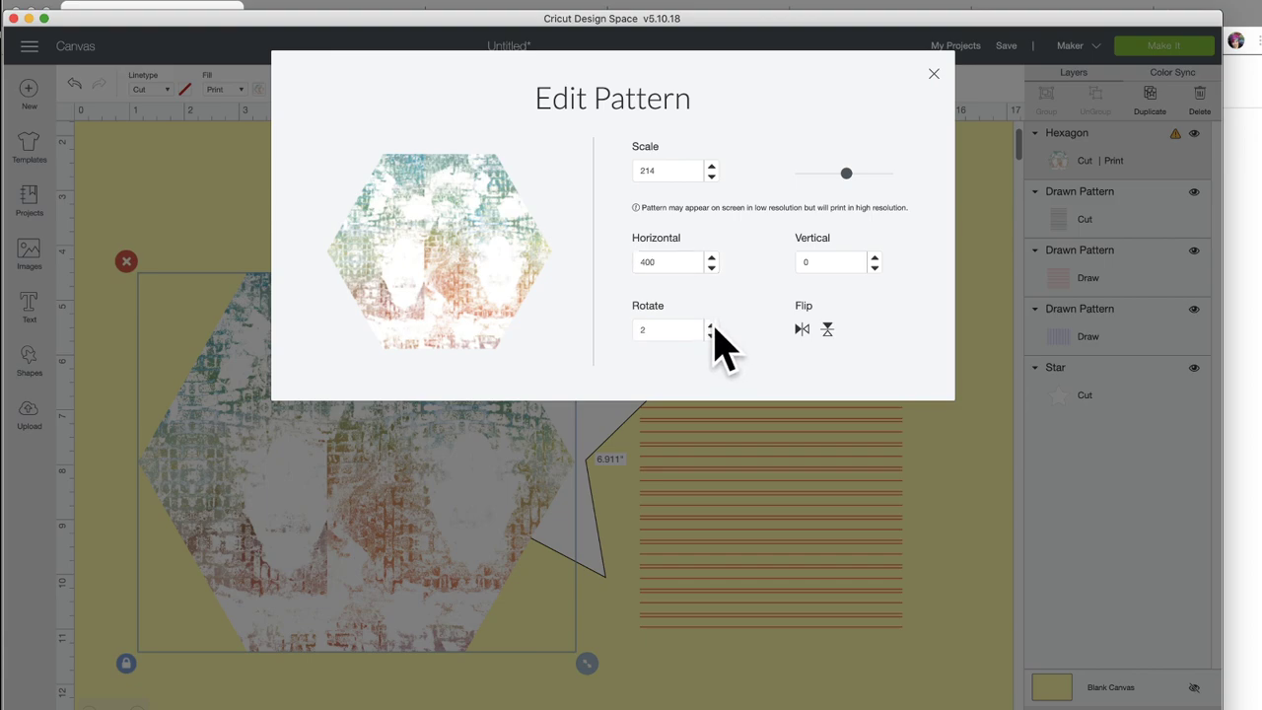
pyautogui.click(695, 332)
pyautogui.write('2')
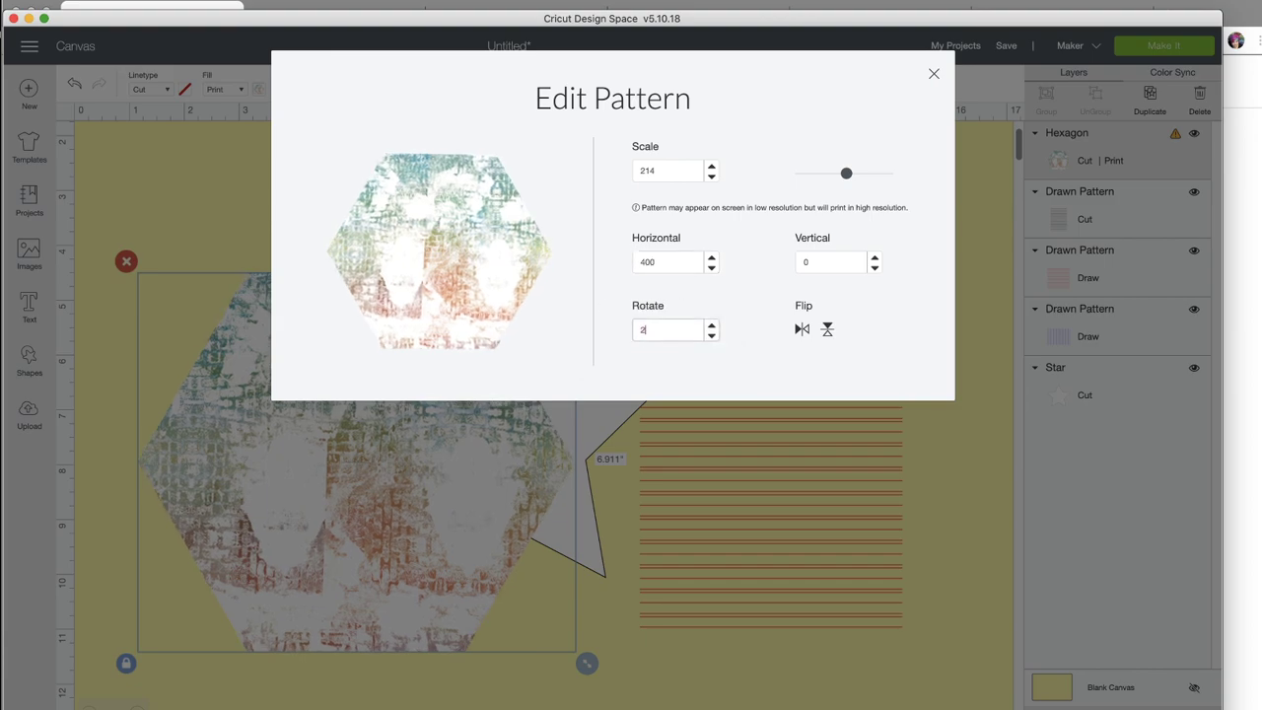
pyautogui.write('5')
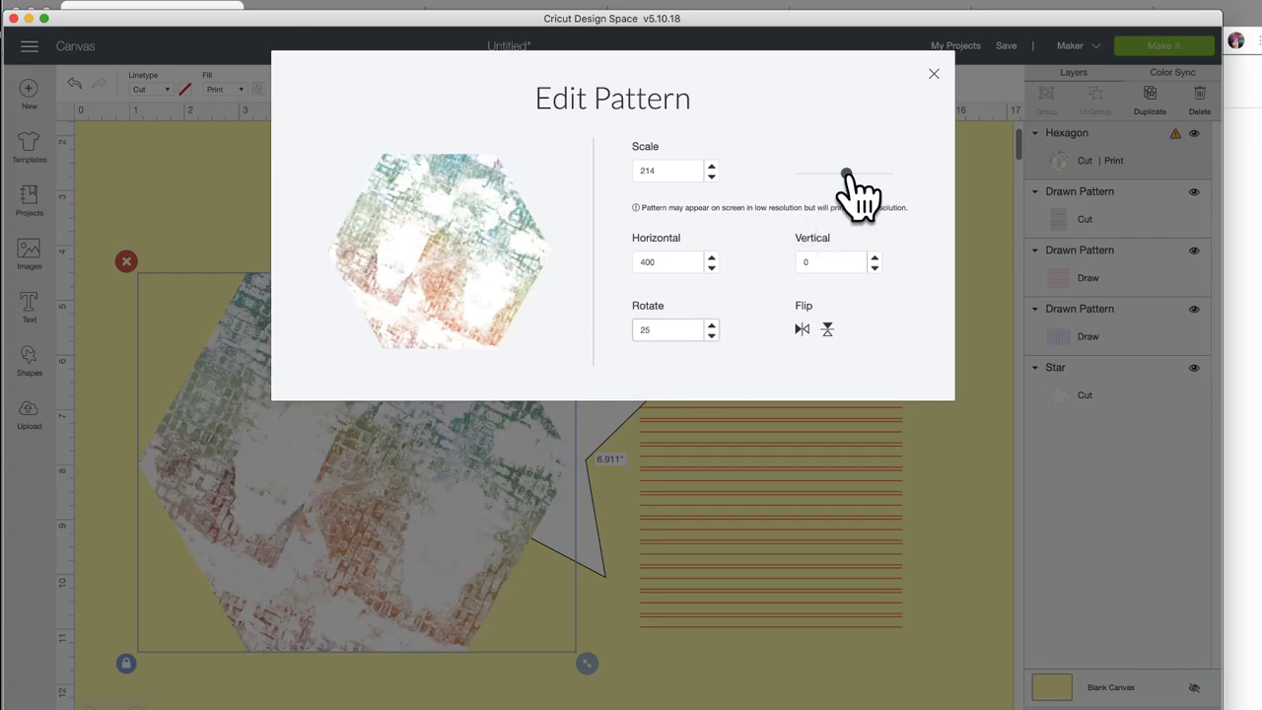
# Step: Reduce the pattern scale to about 16, close the pattern editor and move the hexagon to about X 1.26, Y 4.18
pyautogui.moveTo(846, 174); pyautogui.dragTo(801, 176)
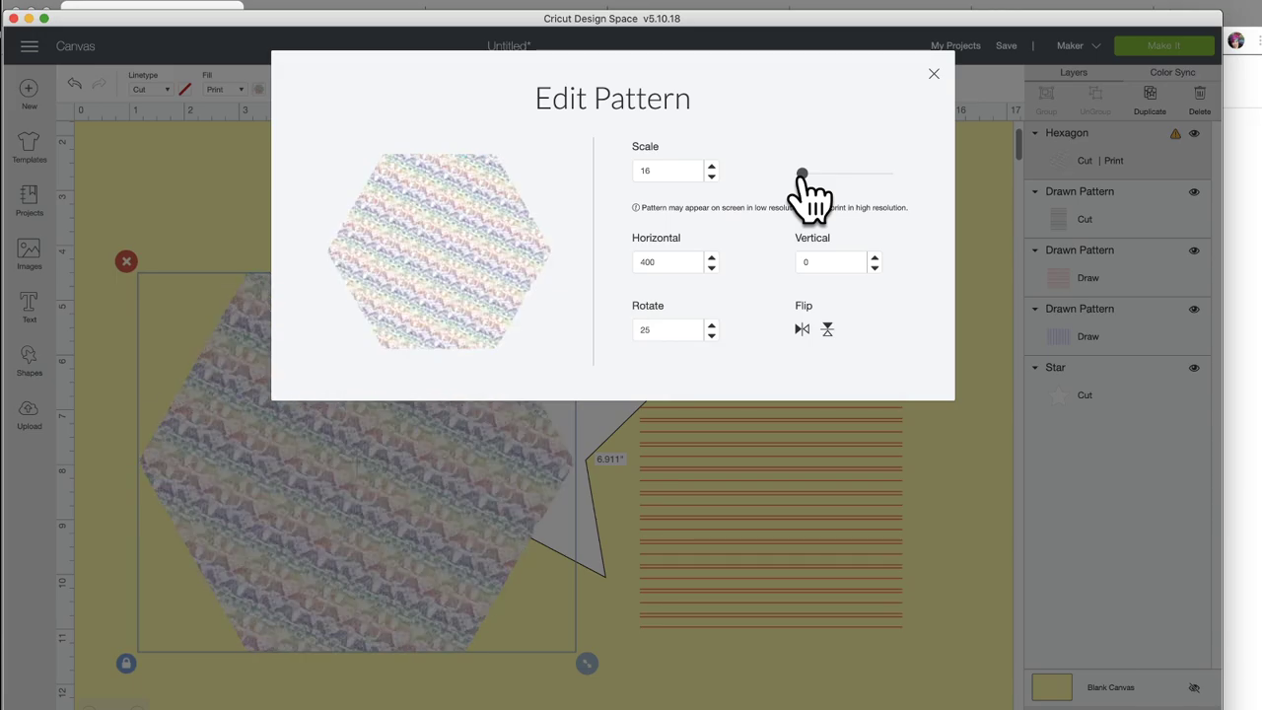
pyautogui.click(736, 662)
pyautogui.moveTo(343, 467); pyautogui.dragTo(341, 444)
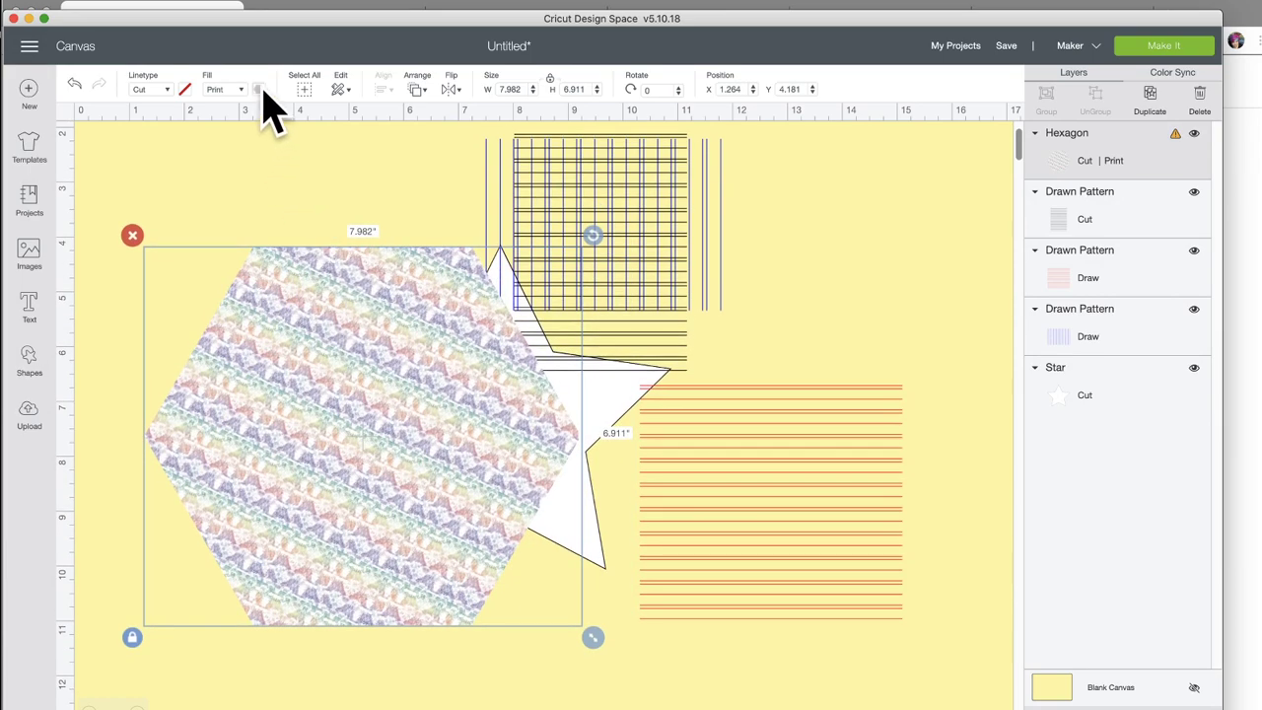
# Step: Reopen the hexagon's pattern for editing, set its scale to about 81 and return to the canvas
pyautogui.click(258, 90)
pyautogui.click(292, 332)
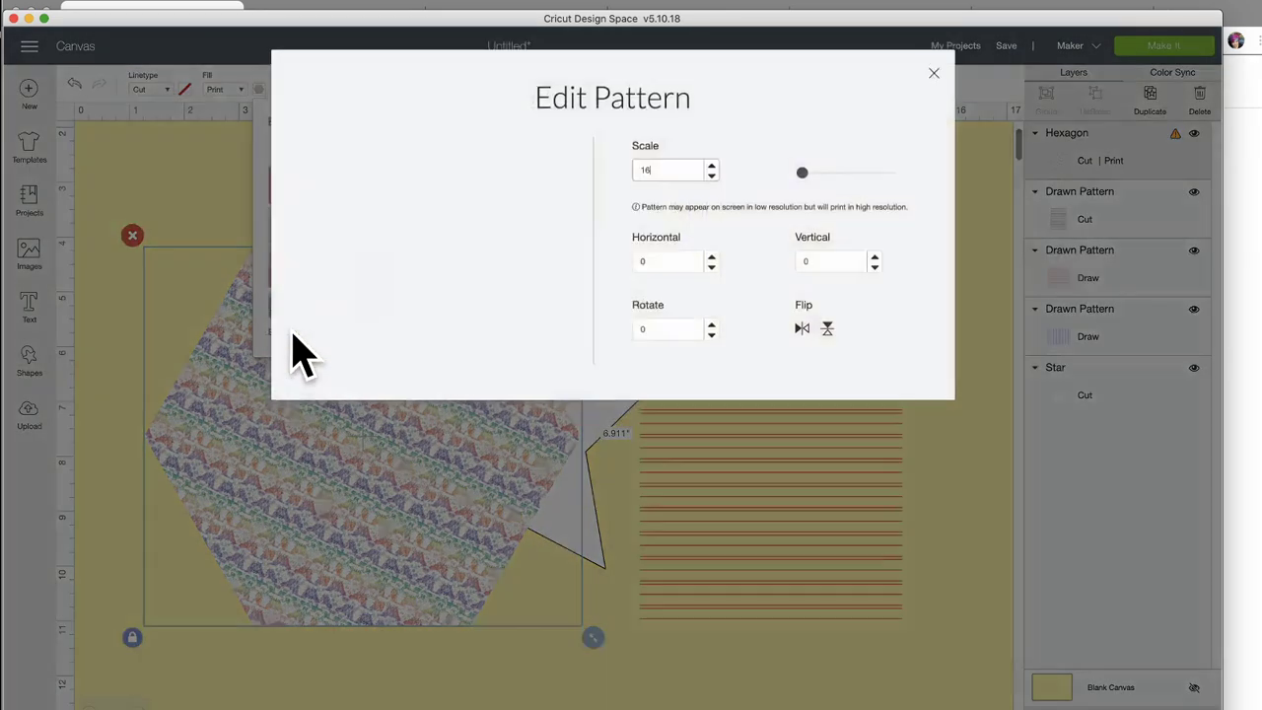
pyautogui.moveTo(804, 175); pyautogui.dragTo(817, 175)
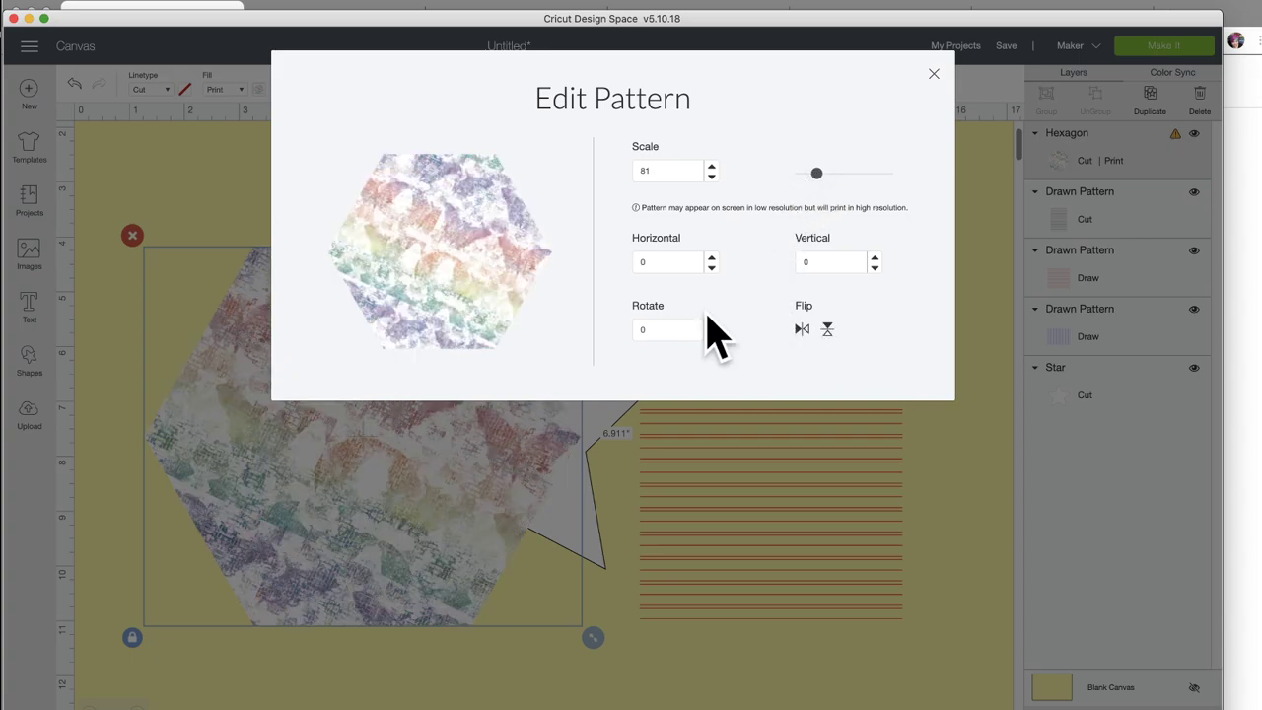
pyautogui.click(708, 639)
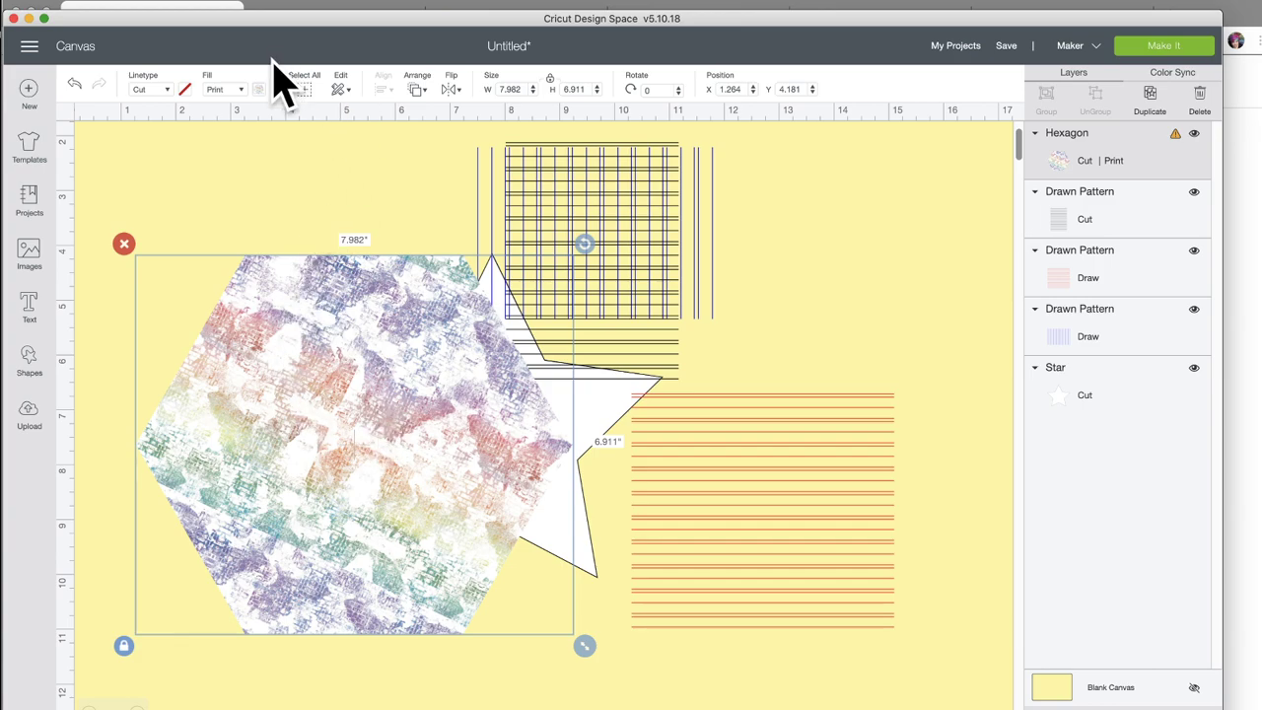
# Step: Replace the hexagon's print fill with the multicolored sunburst pattern
pyautogui.click(260, 91)
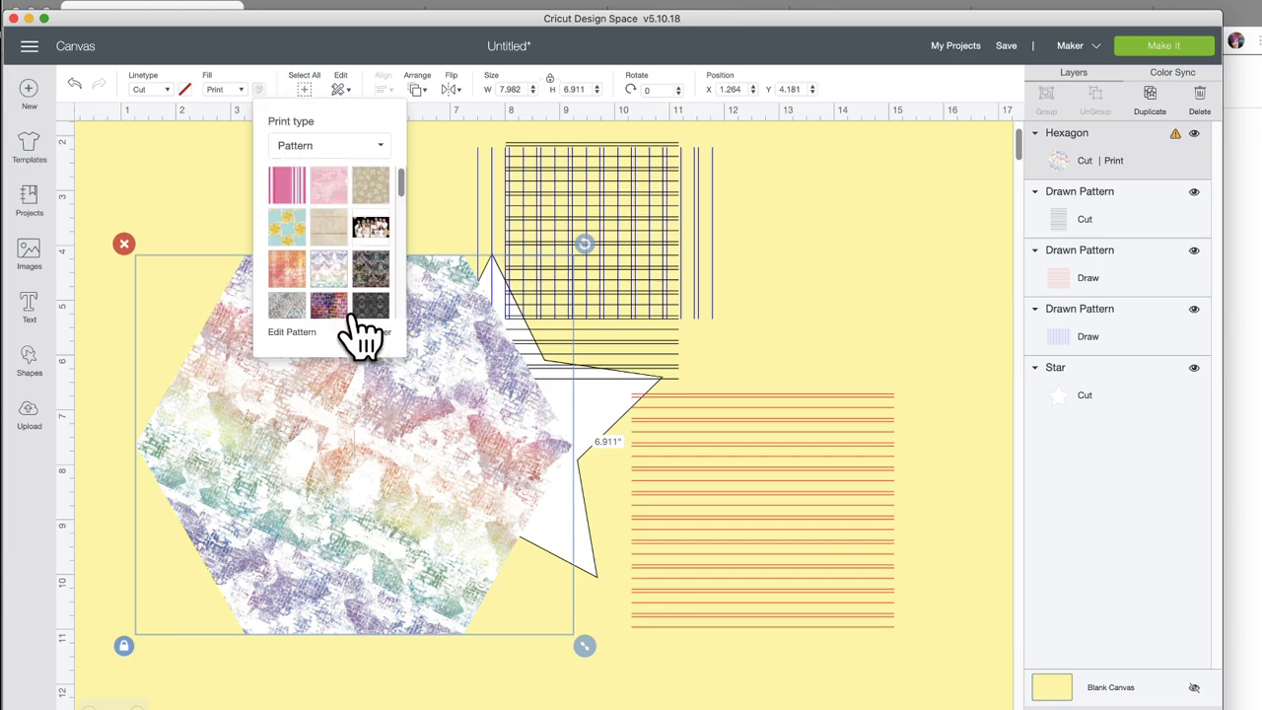
pyautogui.scroll(-2, 345, 314)
pyautogui.scroll(-8, 346, 314)
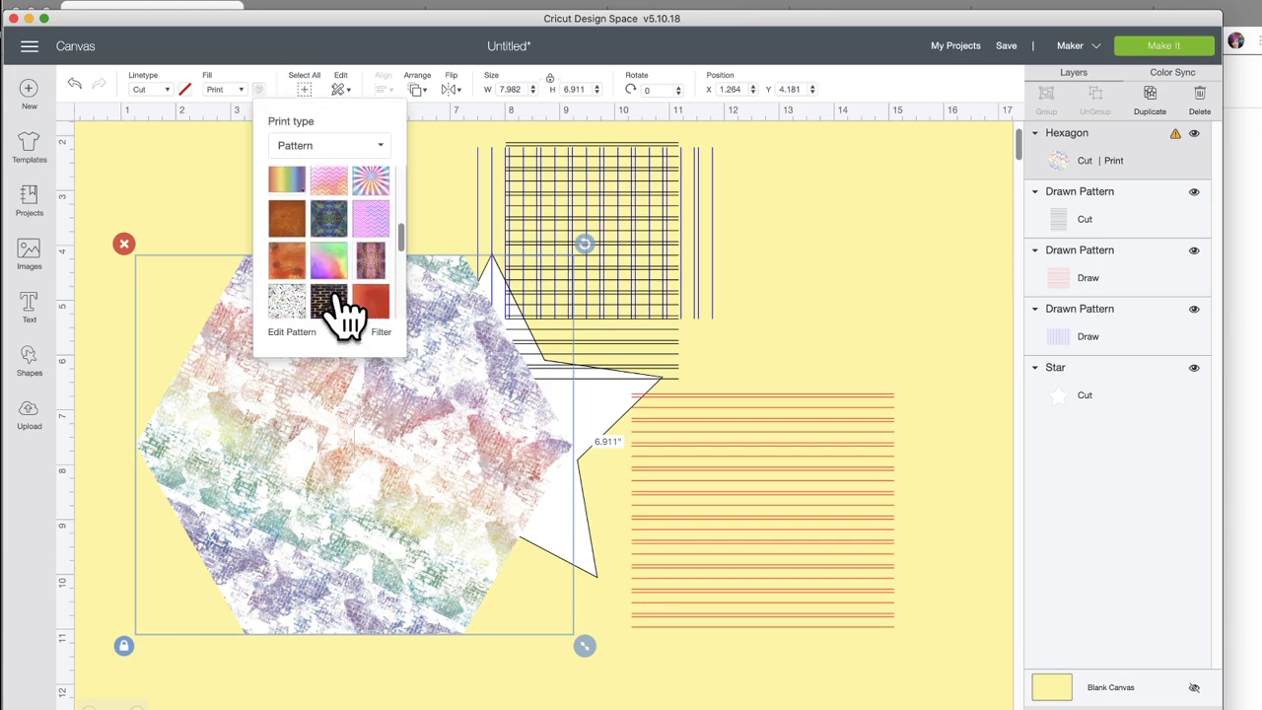
pyautogui.click(369, 221)
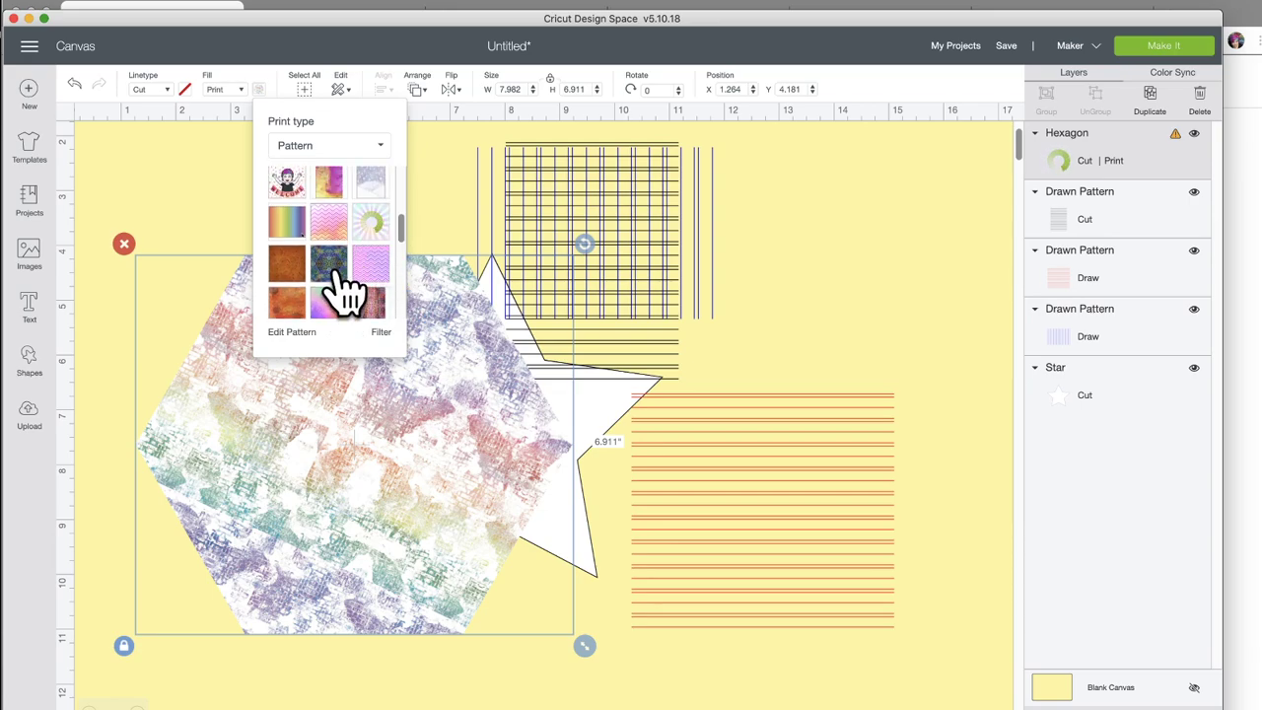
pyautogui.scroll(-1, 365, 276)
pyautogui.scroll(-4, 336, 301)
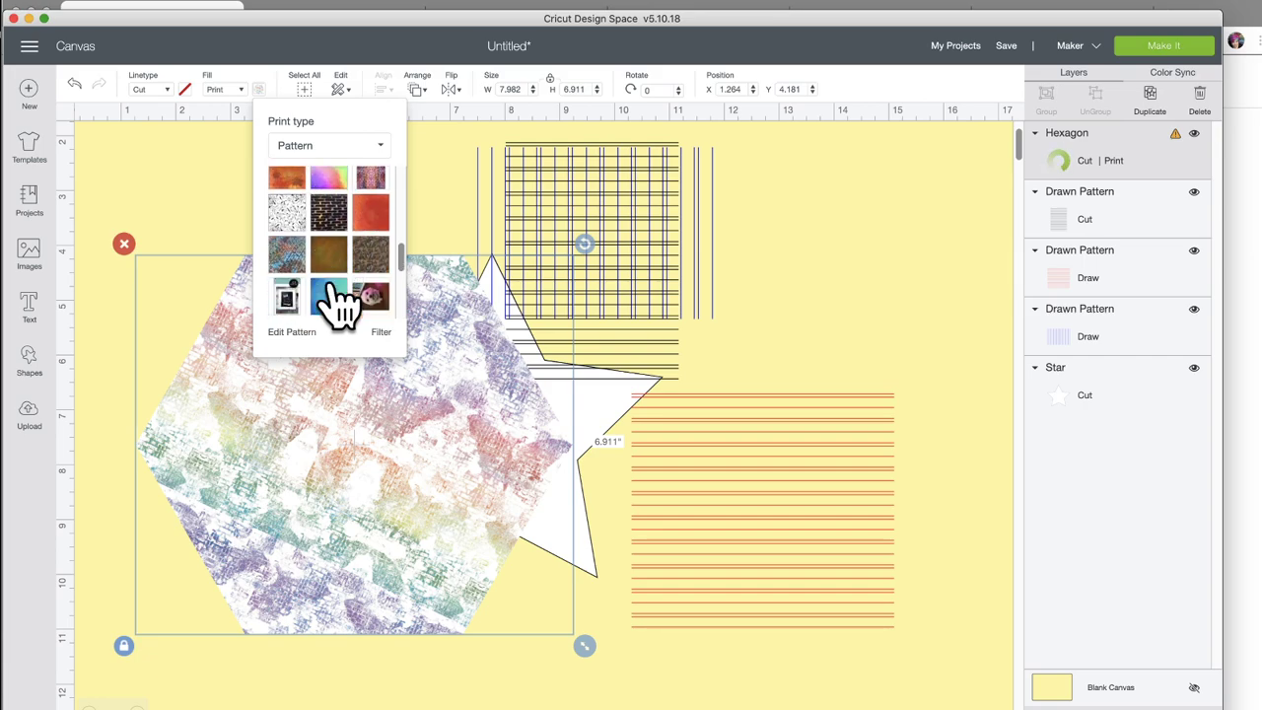
pyautogui.scroll(-6, 335, 300)
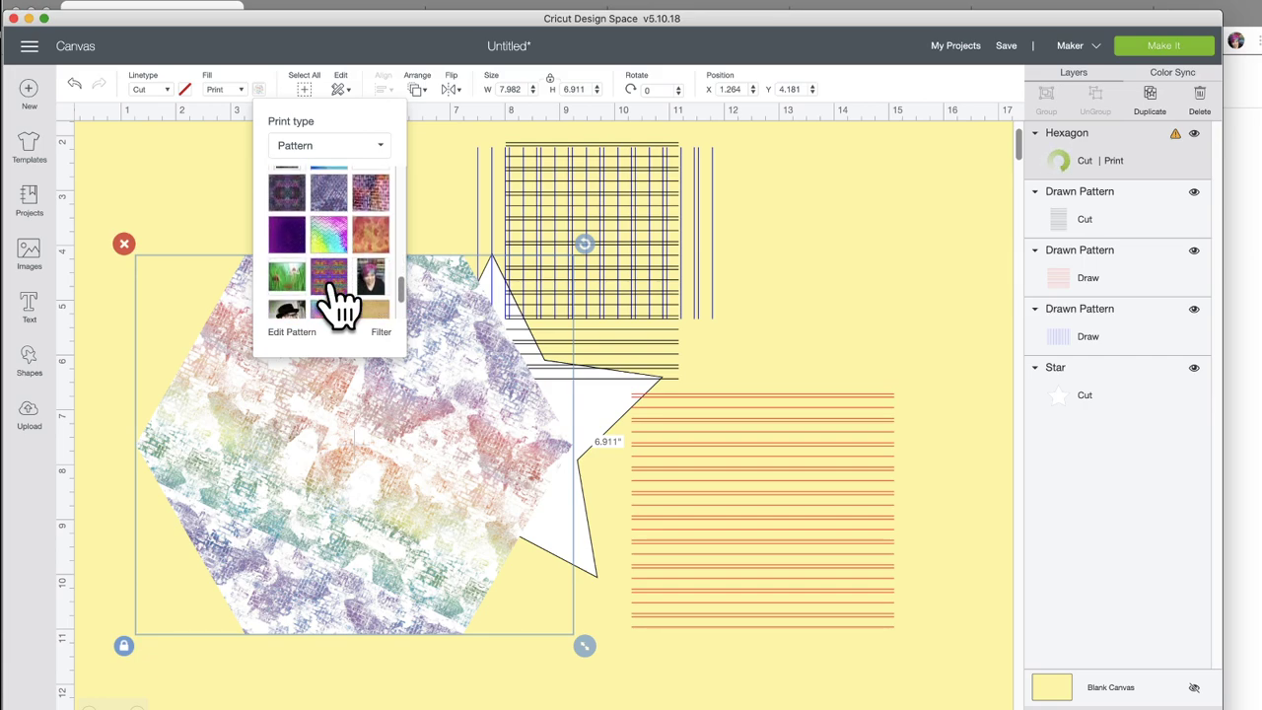
pyautogui.scroll(-1, 338, 305)
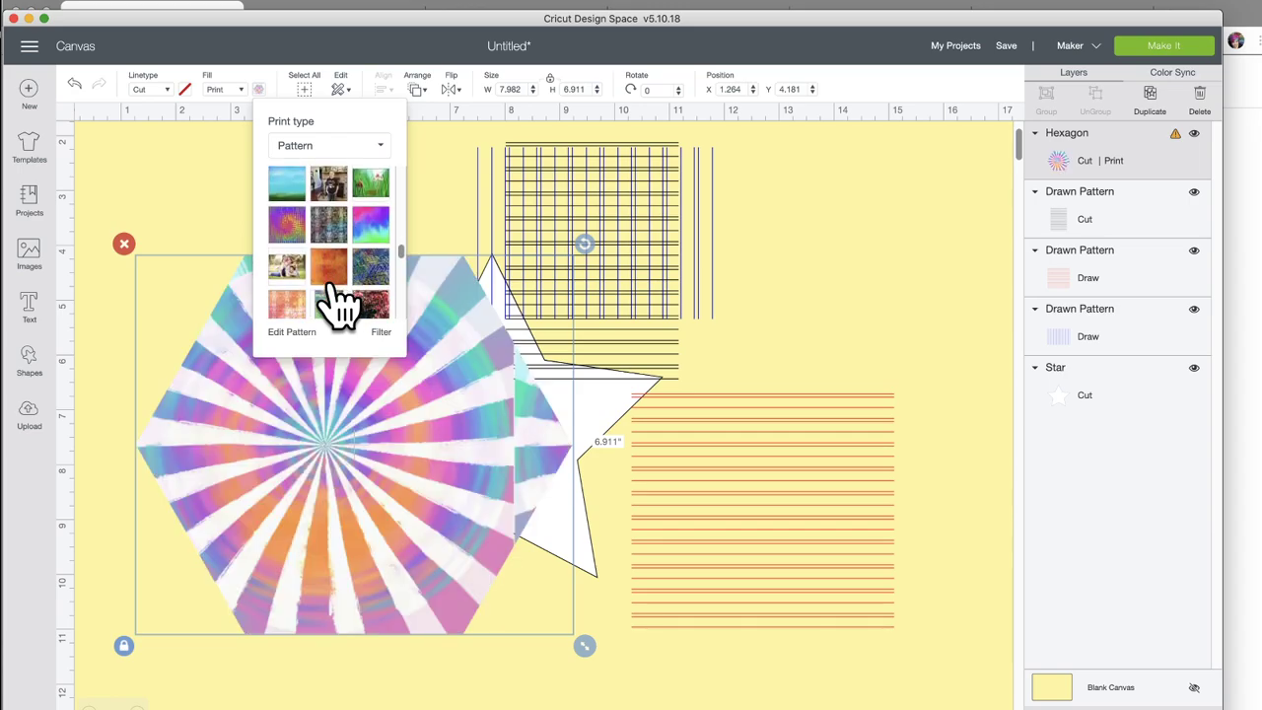
pyautogui.click(430, 489)
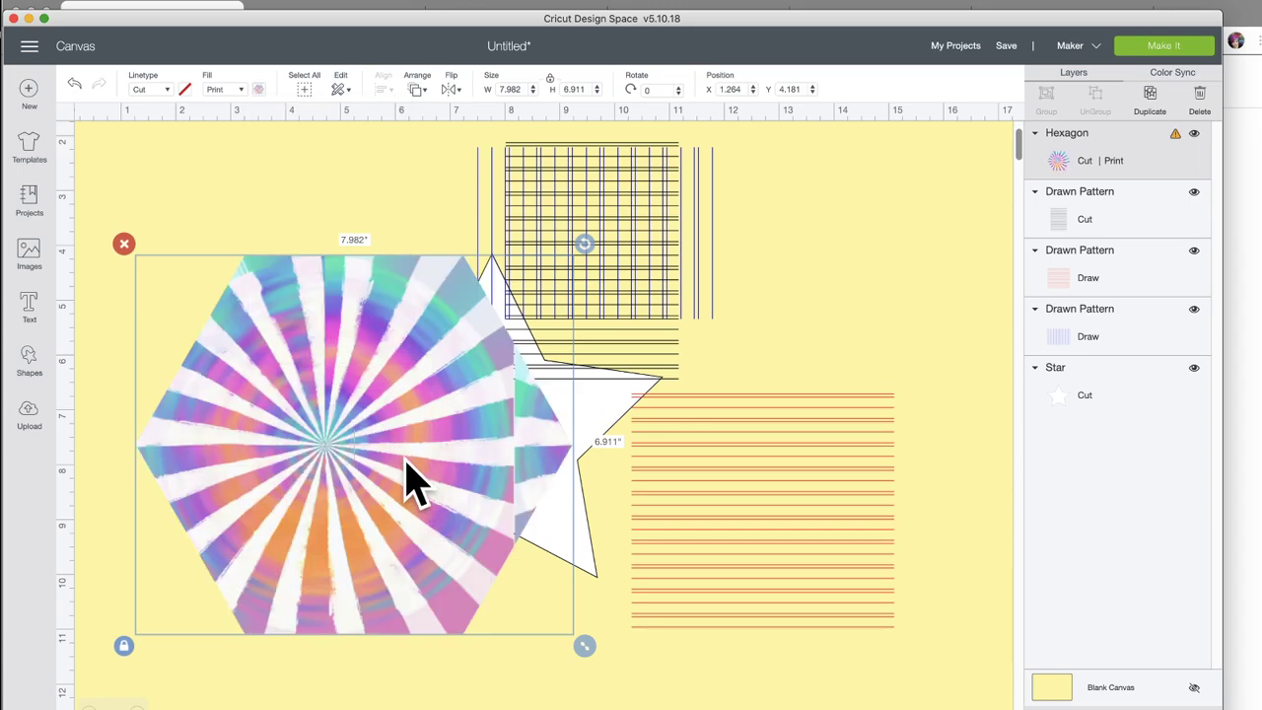
# Step: Move the hexagon to about X 1.25, Y 4.13 and set its sunburst pattern's scale to about 130
pyautogui.moveTo(406, 459); pyautogui.dragTo(404, 456)
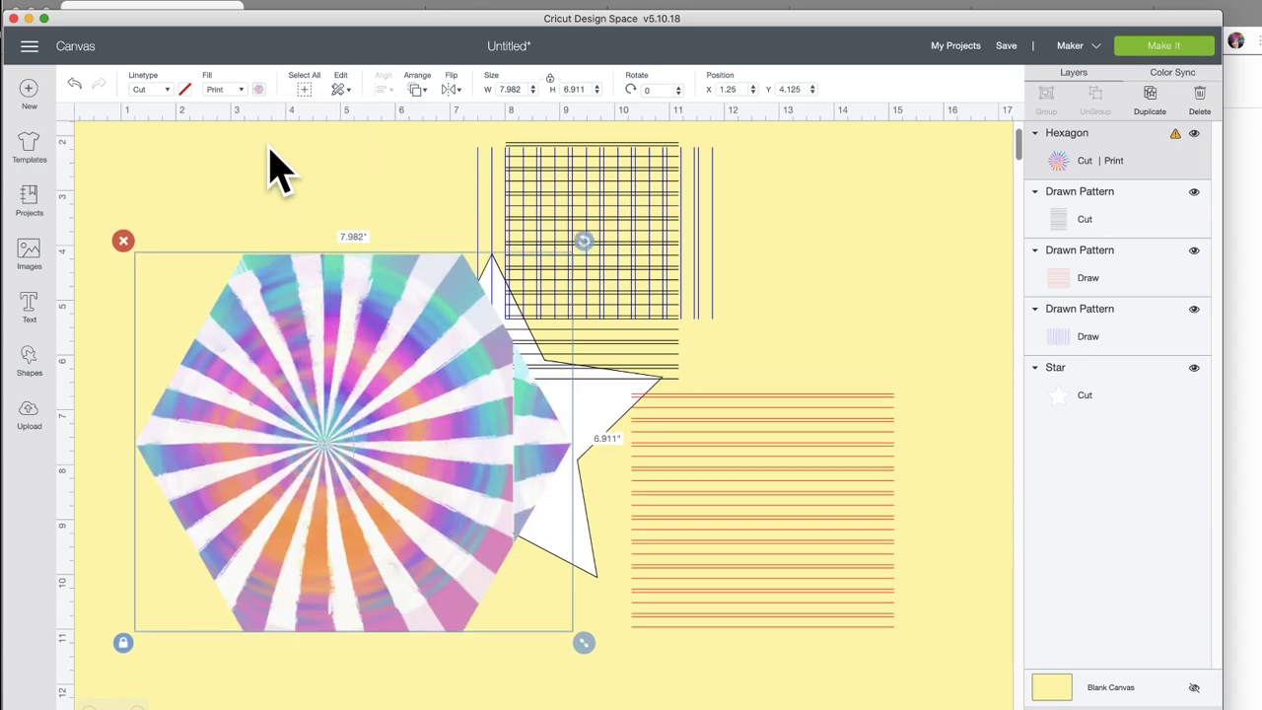
pyautogui.click(260, 91)
pyautogui.click(284, 334)
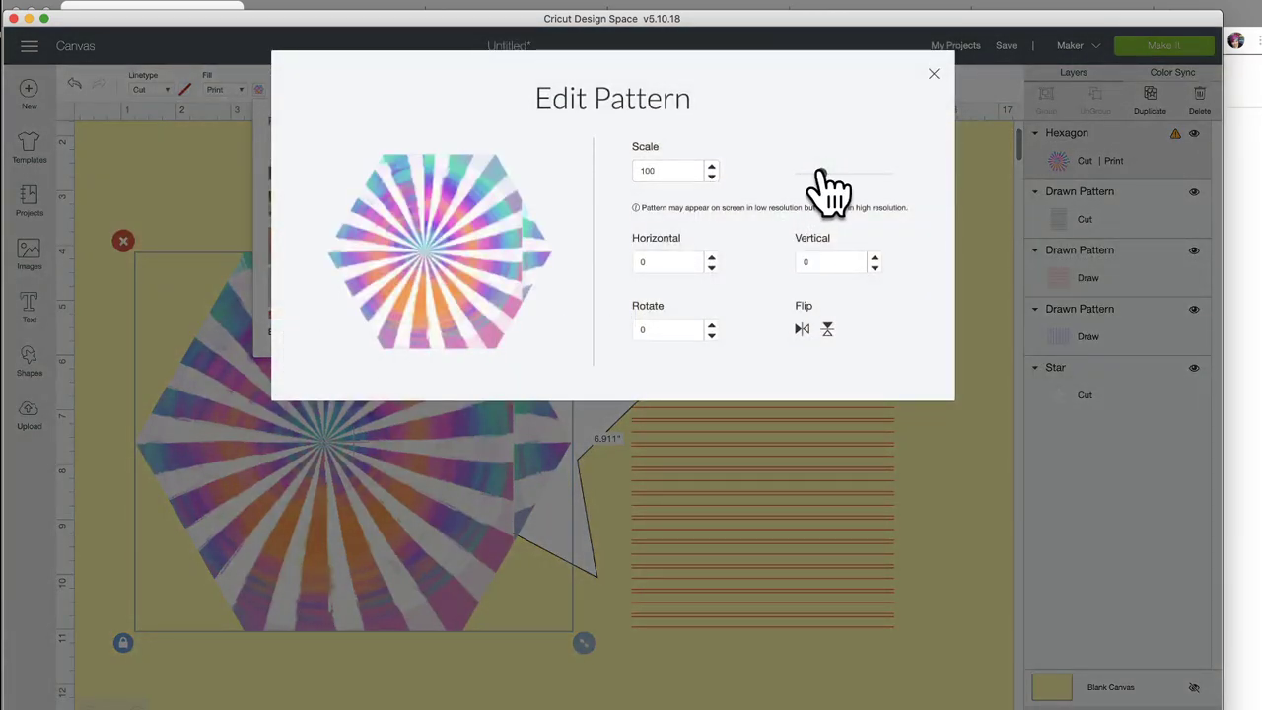
pyautogui.moveTo(817, 176); pyautogui.dragTo(826, 175)
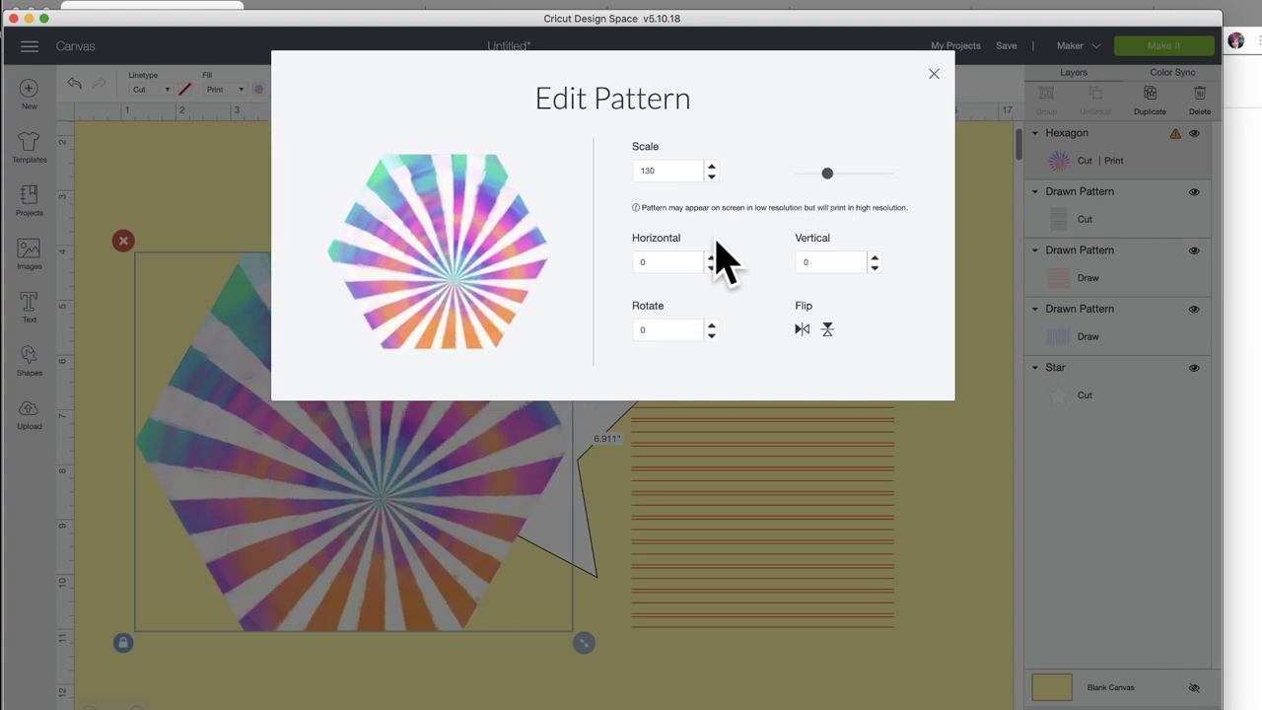
# Step: Set the vertical offset of the sunburst pattern to 50
pyautogui.click(872, 257)
pyautogui.click(871, 256)
pyautogui.click(872, 256)
pyautogui.moveTo(834, 261); pyautogui.dragTo(753, 260)
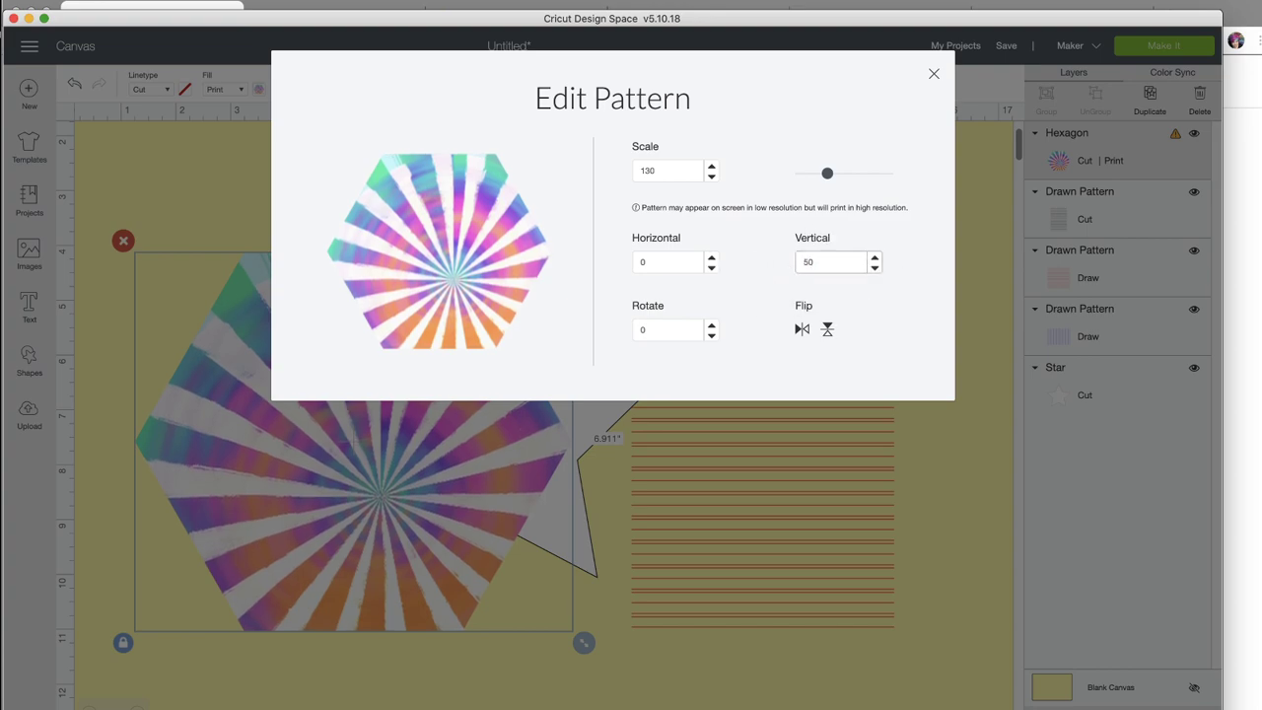
# Step: Set the hexagon's pattern offset to 100 vertically and -50 horizontally, and move the hexagon to about X 1.625, Y 4.556
pyautogui.write('50')
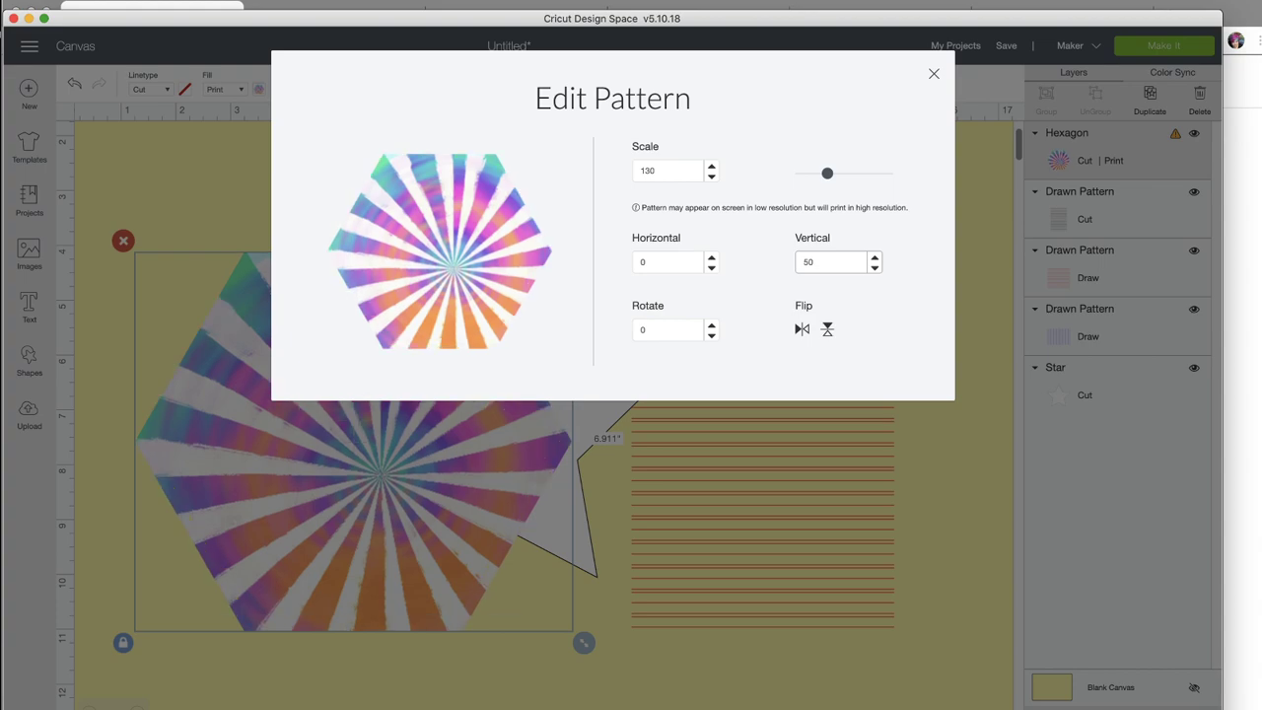
pyautogui.moveTo(826, 259); pyautogui.dragTo(751, 271)
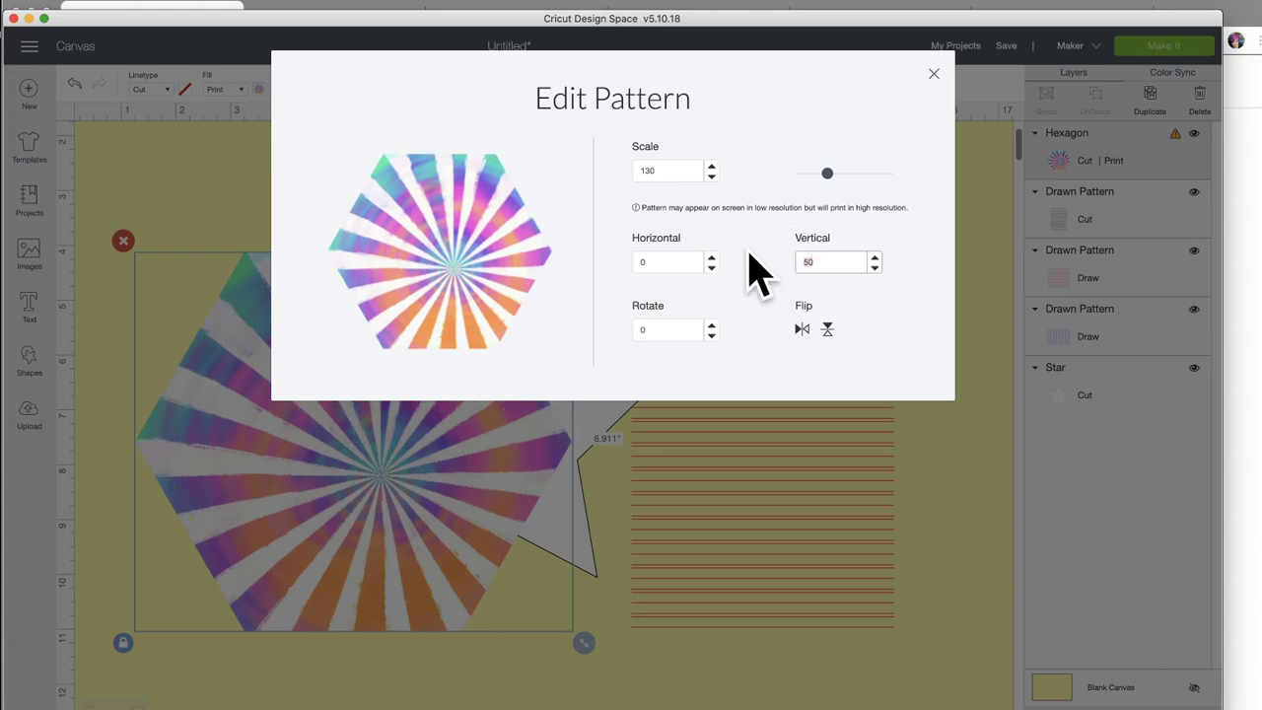
pyautogui.write('100')
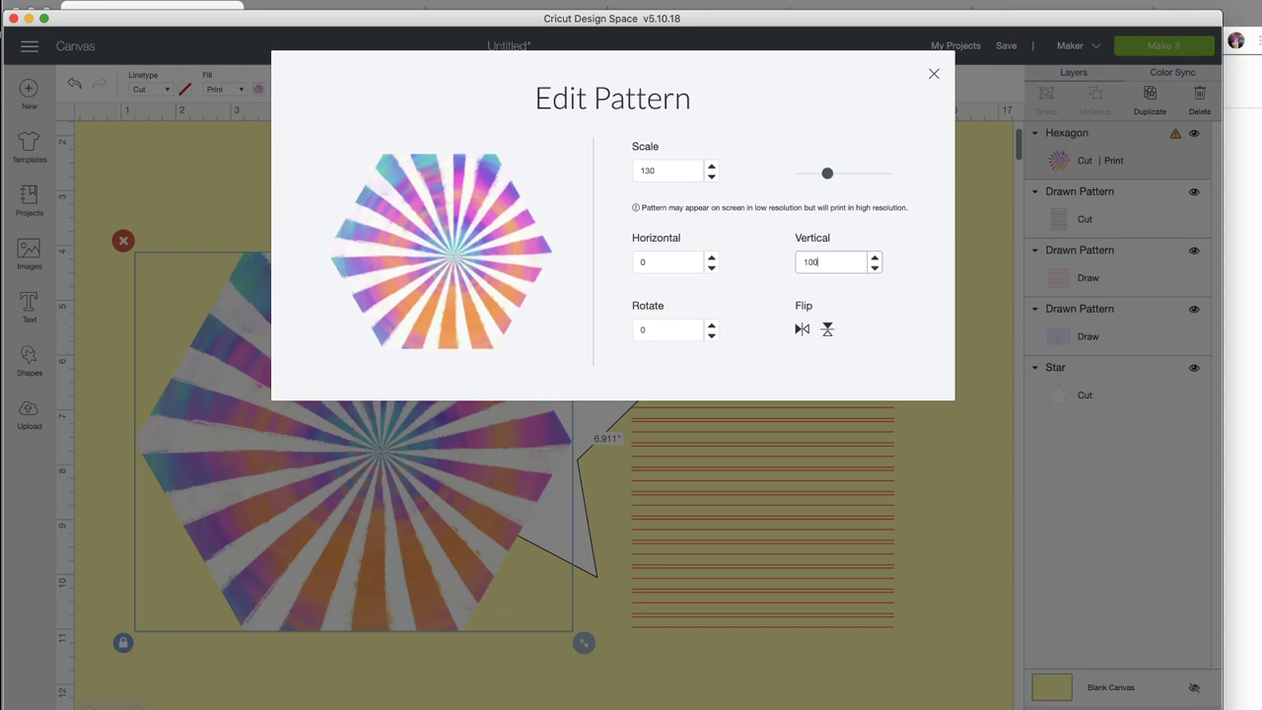
pyautogui.click(669, 262)
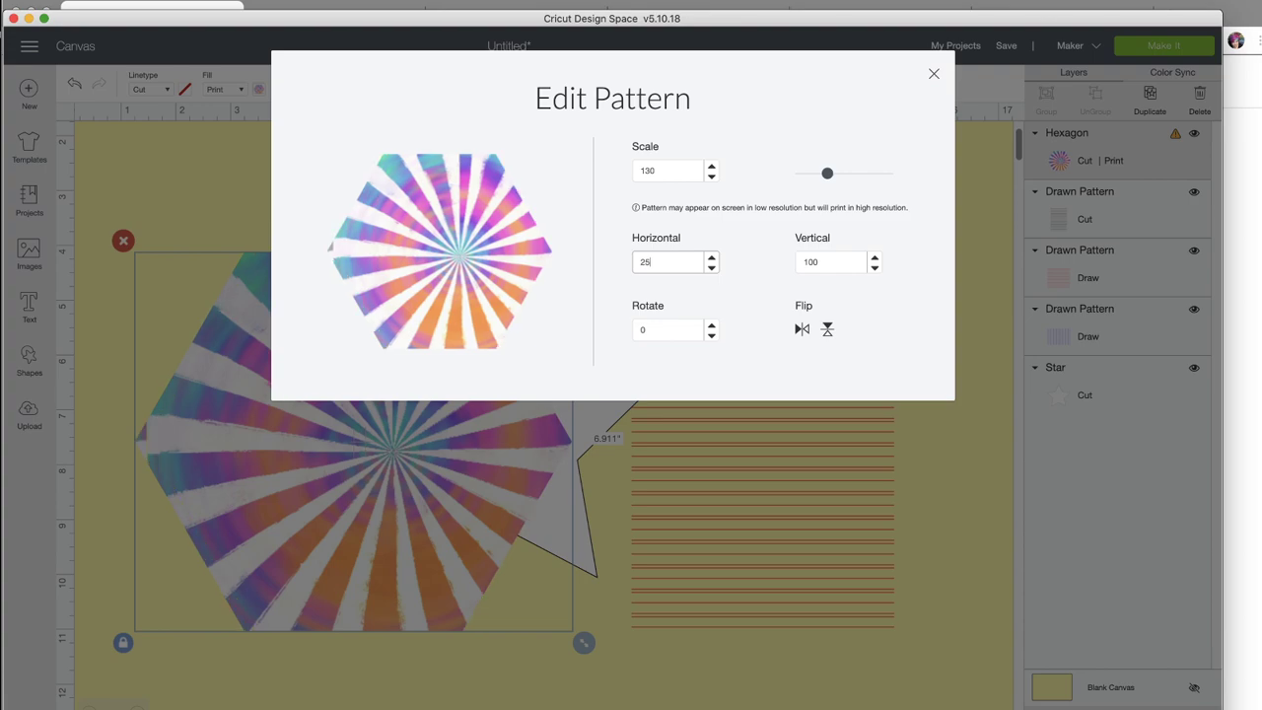
pyautogui.doubleClick(654, 261)
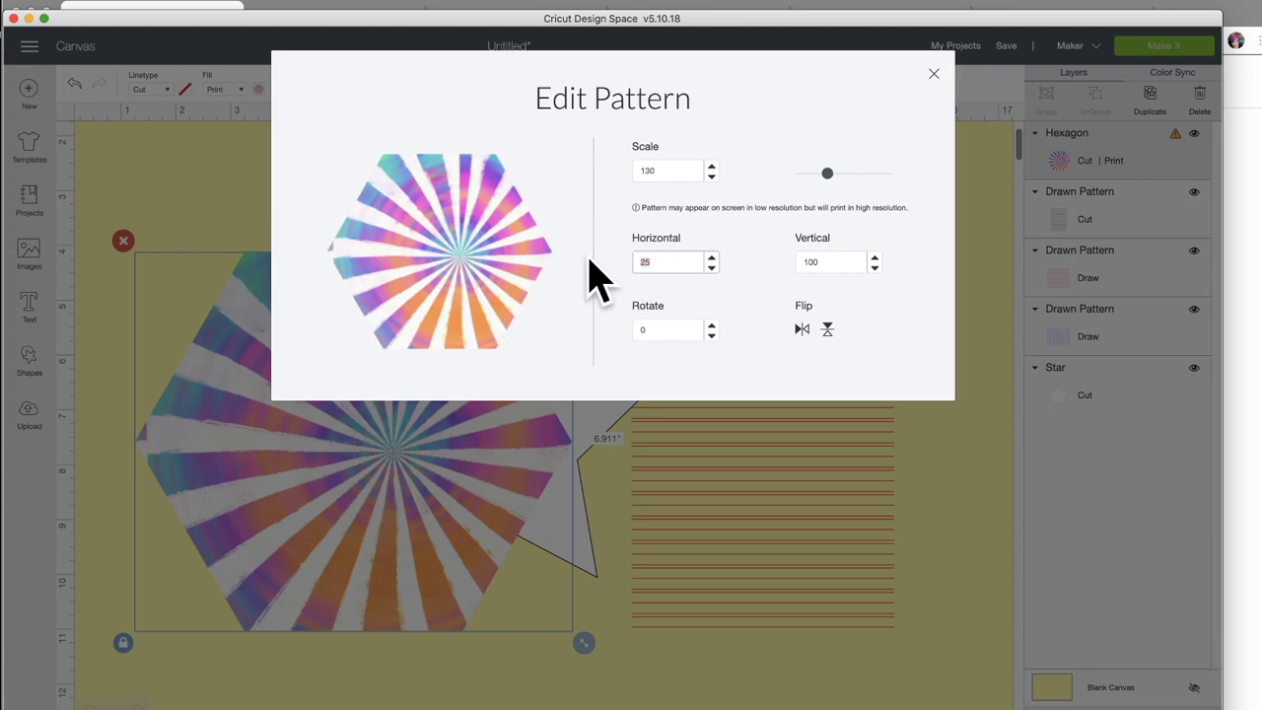
pyautogui.write('-50')
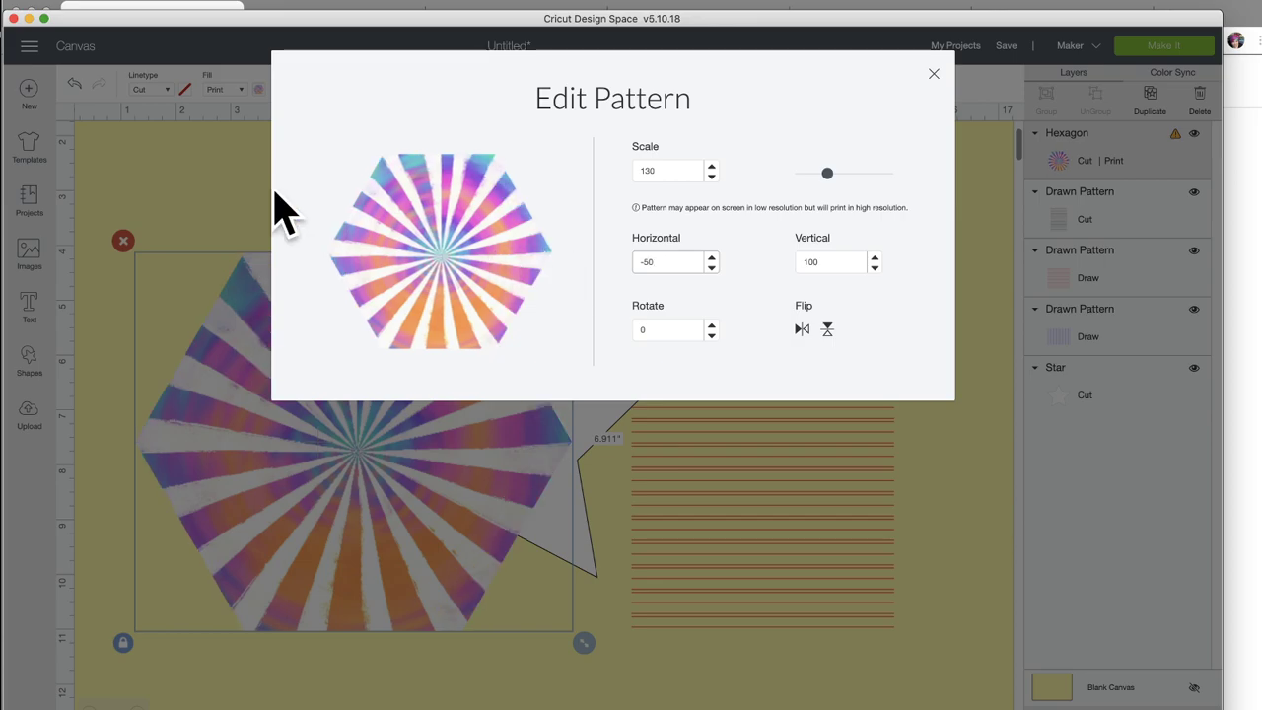
pyautogui.click(173, 202)
pyautogui.moveTo(331, 493); pyautogui.dragTo(355, 517)
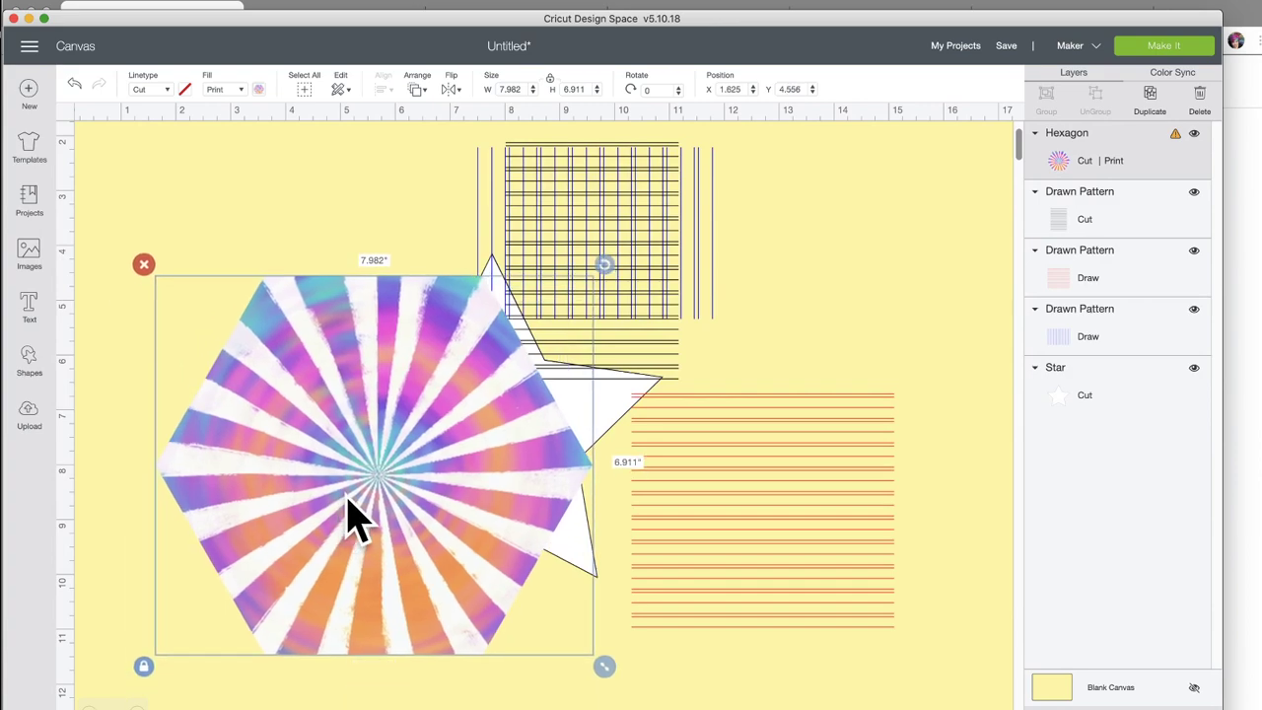
# Step: Replace the hexagon's pattern fill with the pink and orange pattern of blurred yellow lights
pyautogui.click(259, 89)
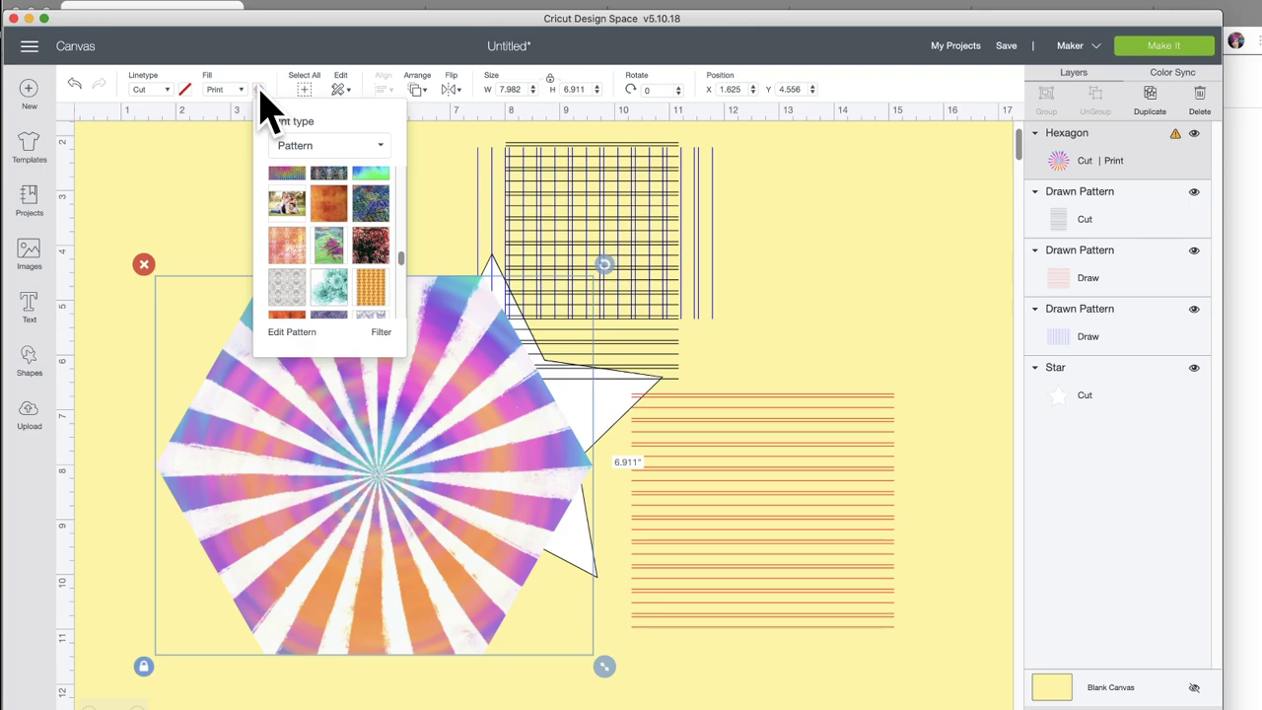
pyautogui.scroll(-4, 325, 284)
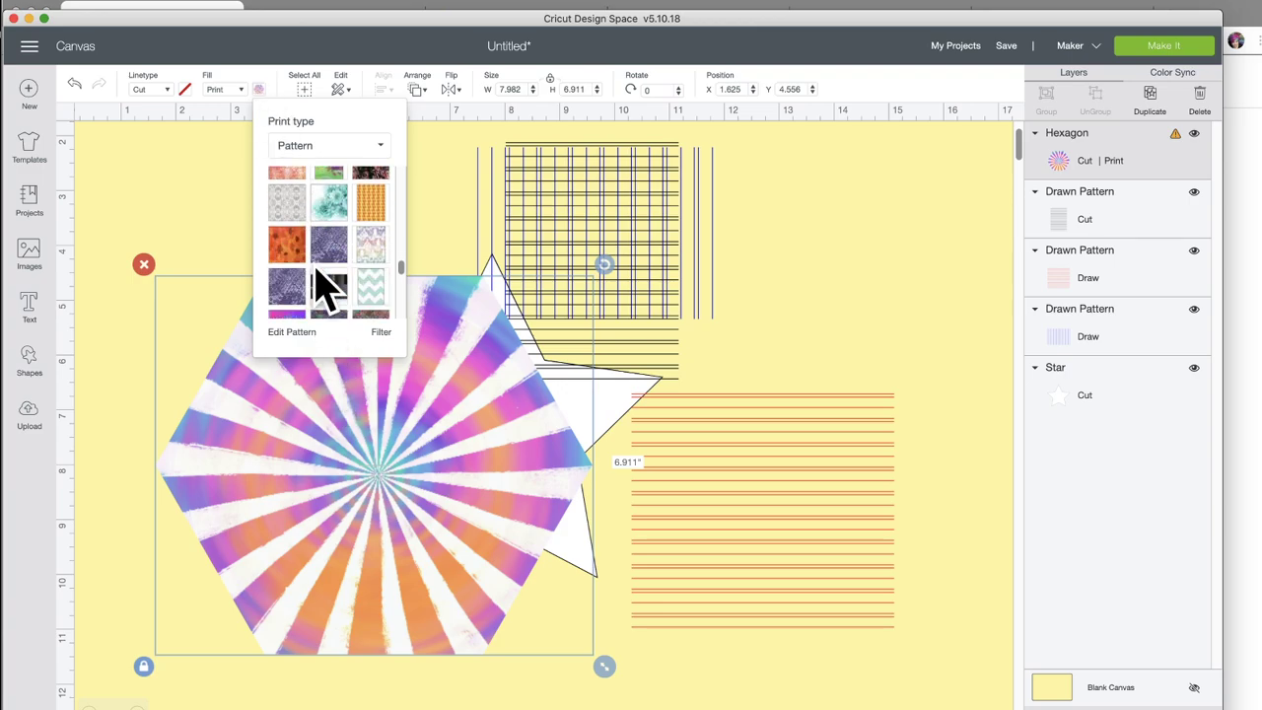
pyautogui.scroll(-4, 326, 284)
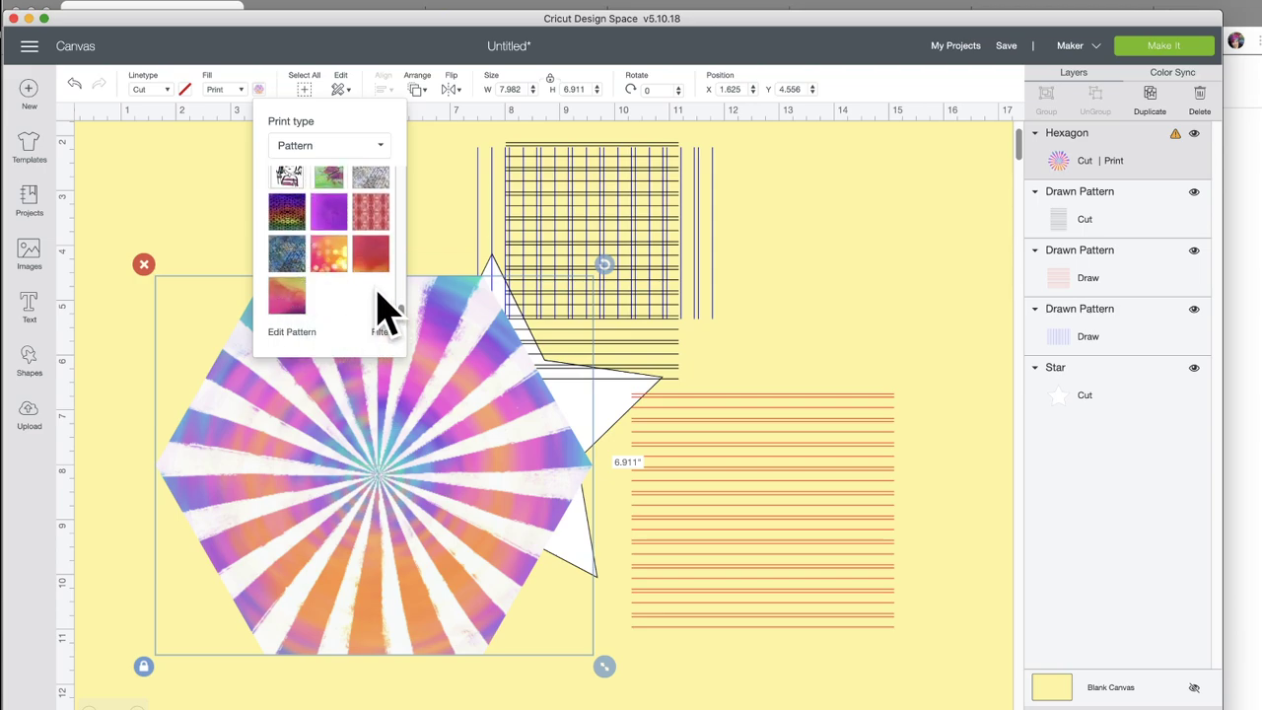
pyautogui.click(334, 262)
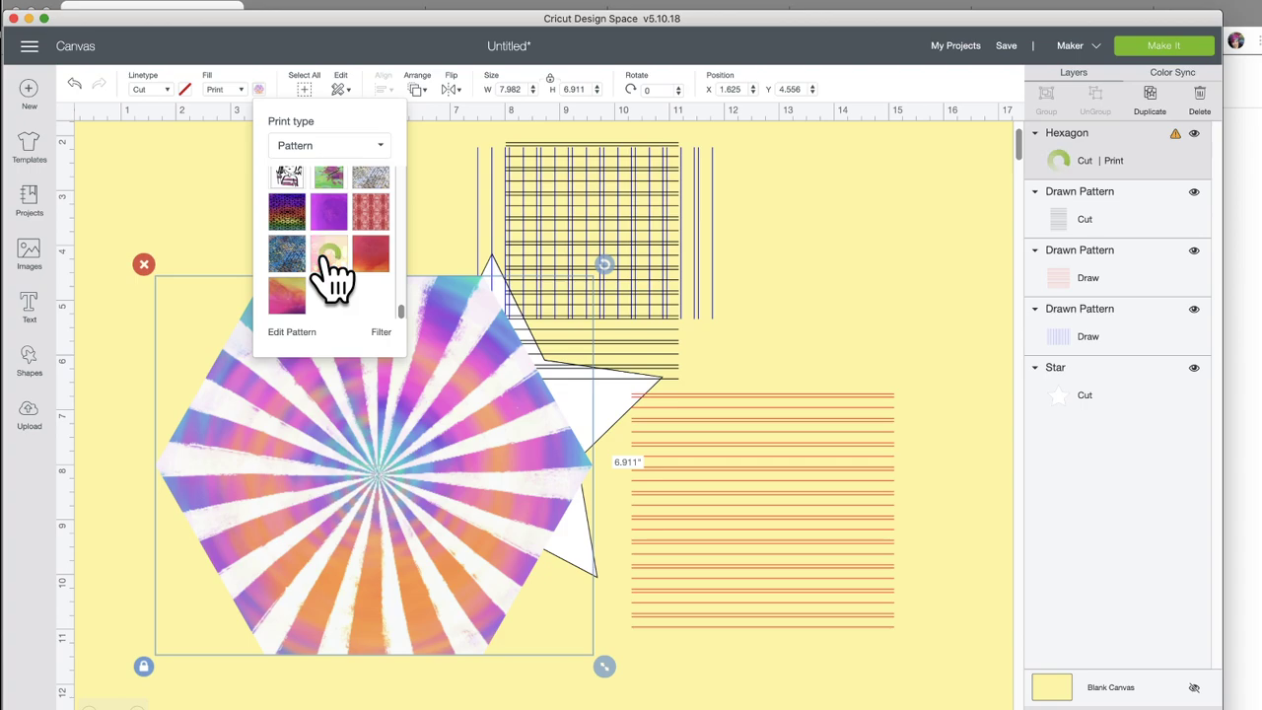
pyautogui.scroll(10, 316, 296)
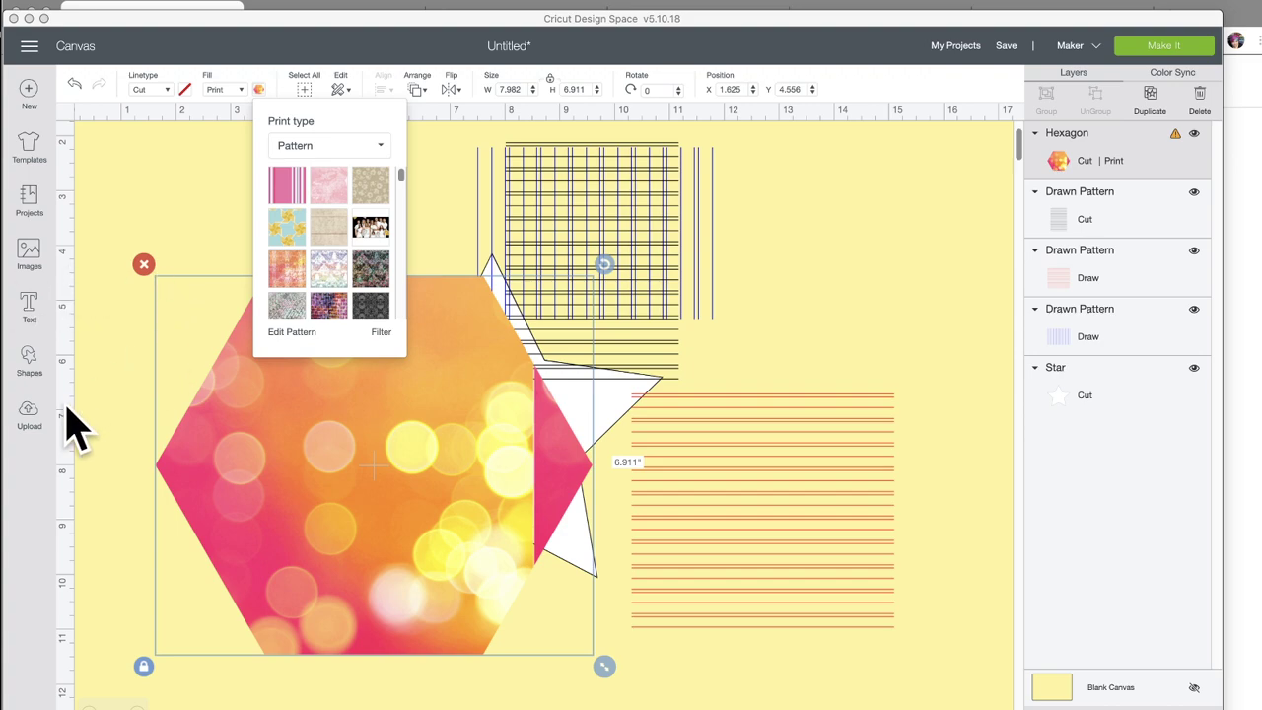
# Step: Start a pattern fill upload and search the computer's files for "bitmoji"
pyautogui.click(28, 410)
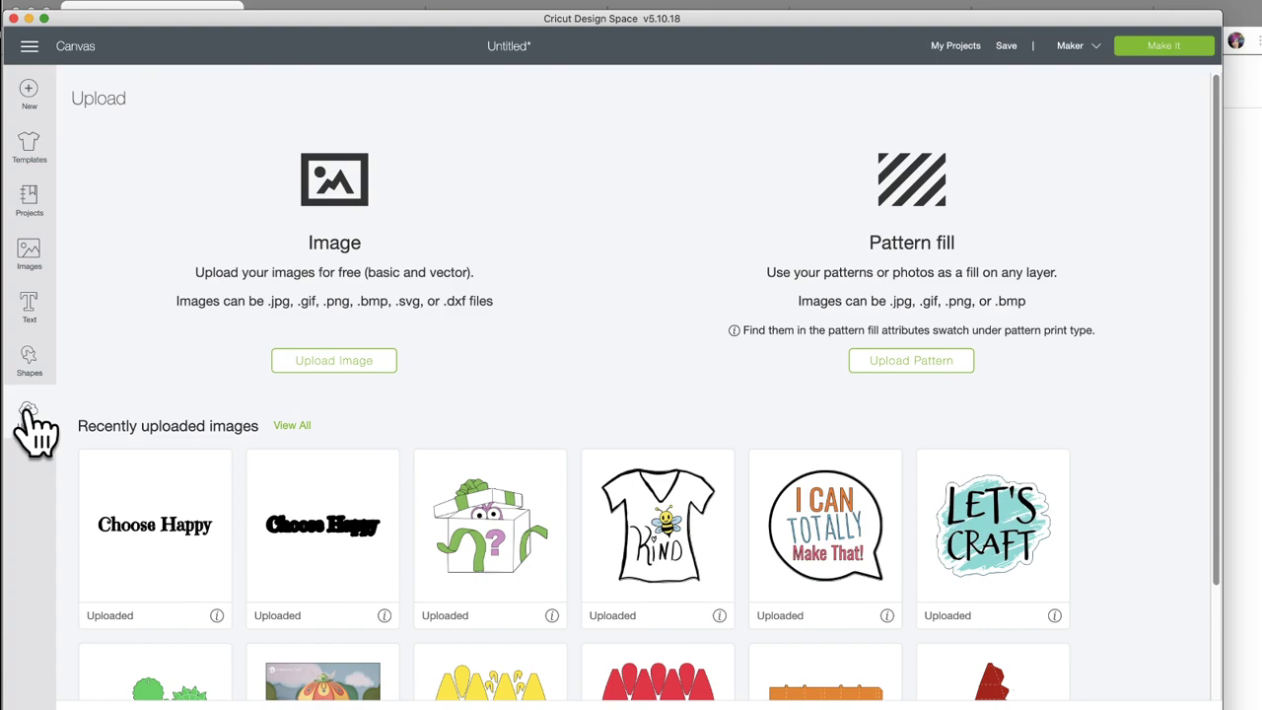
pyautogui.click(911, 361)
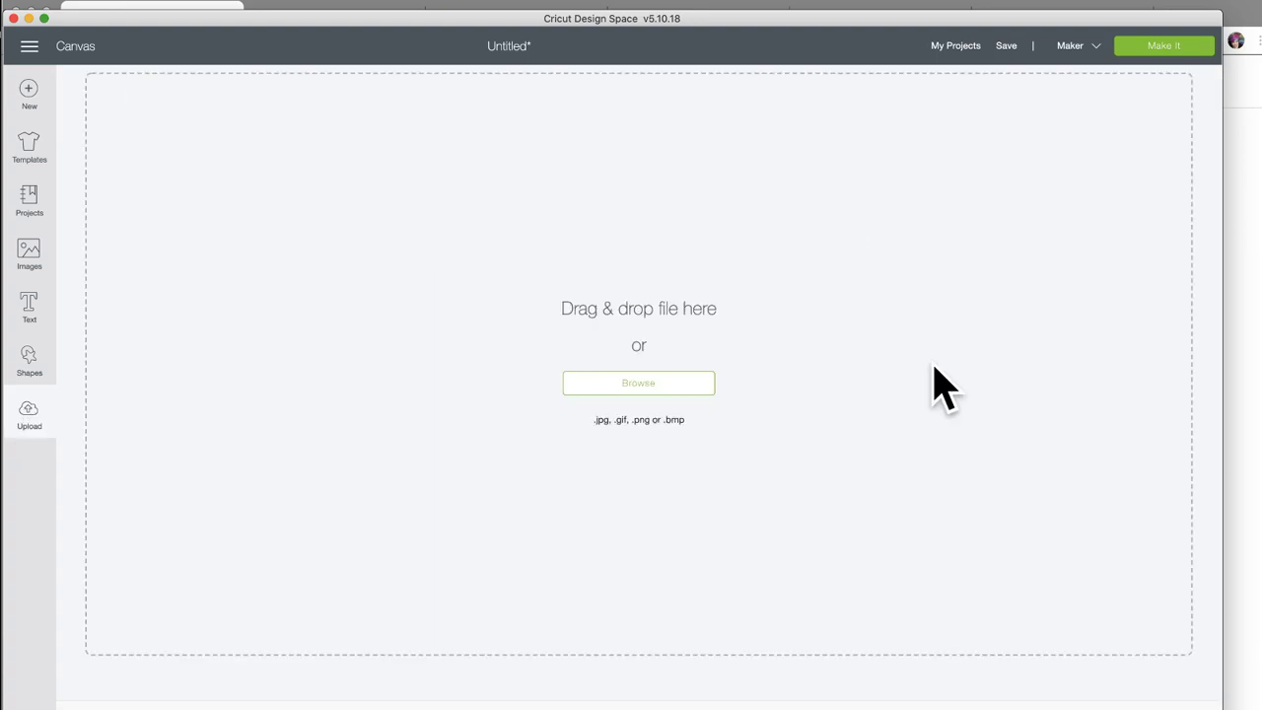
pyautogui.click(630, 381)
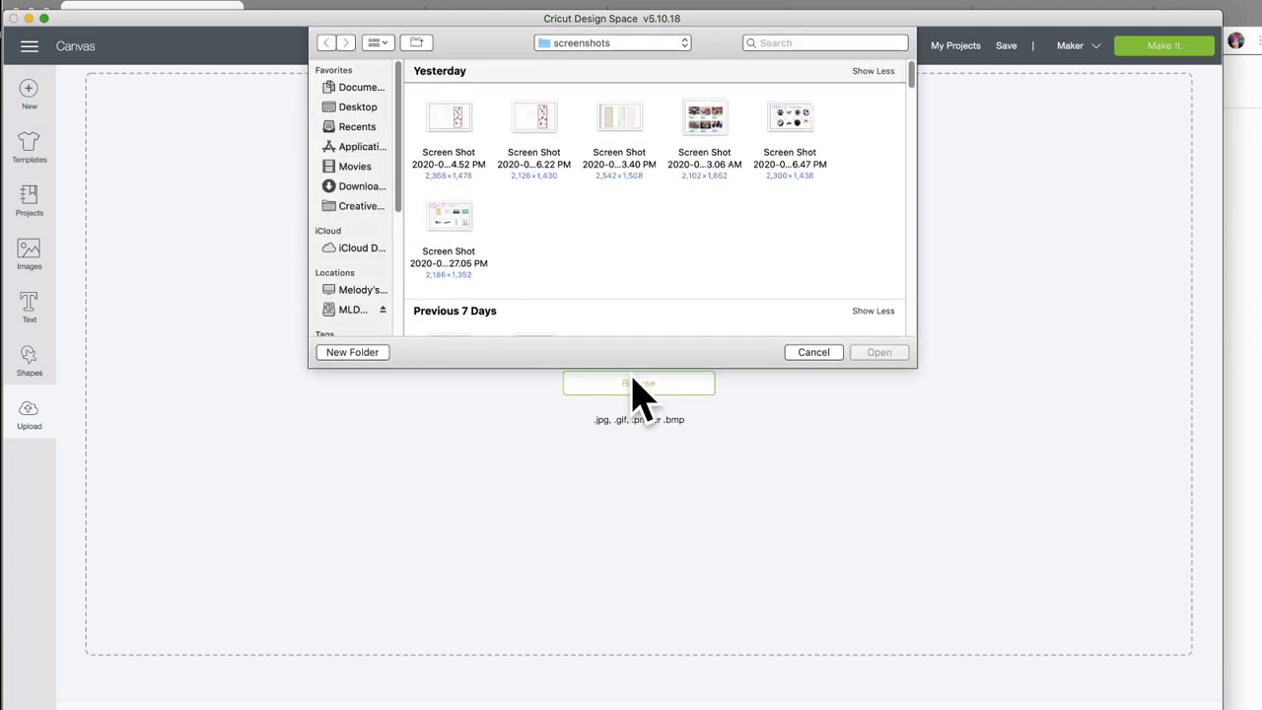
pyautogui.click(789, 42)
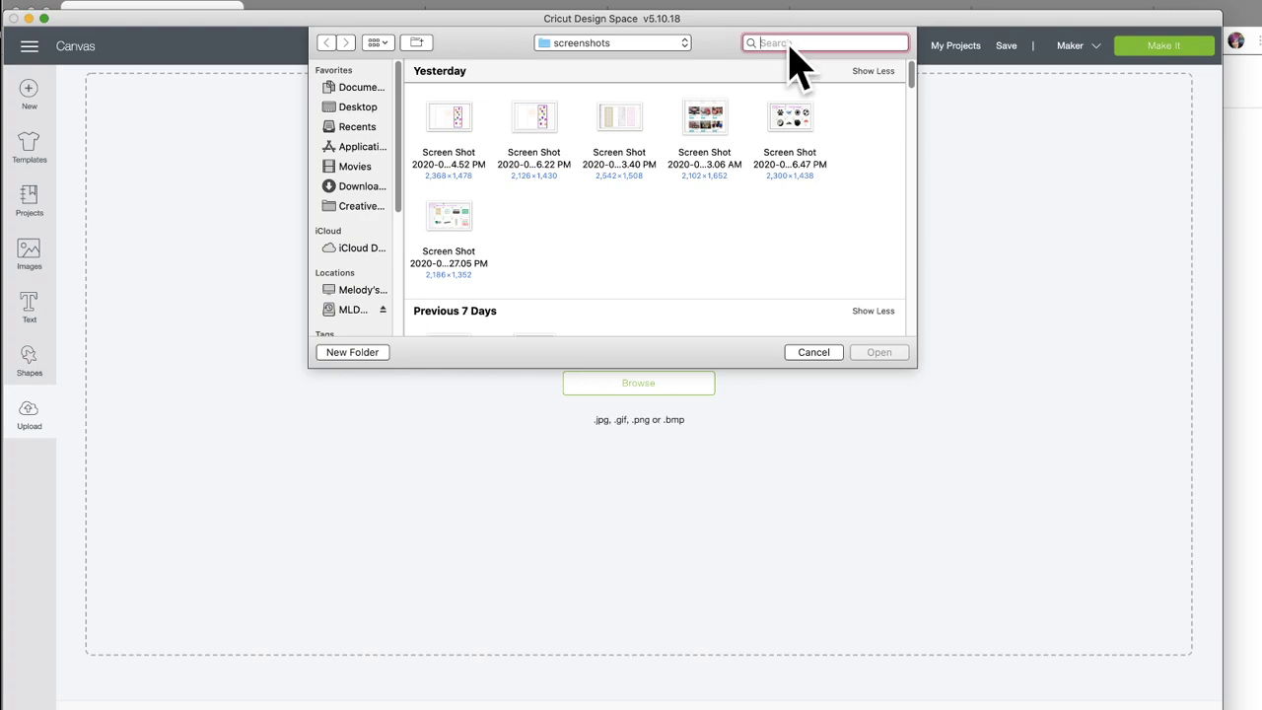
pyautogui.write('bit')
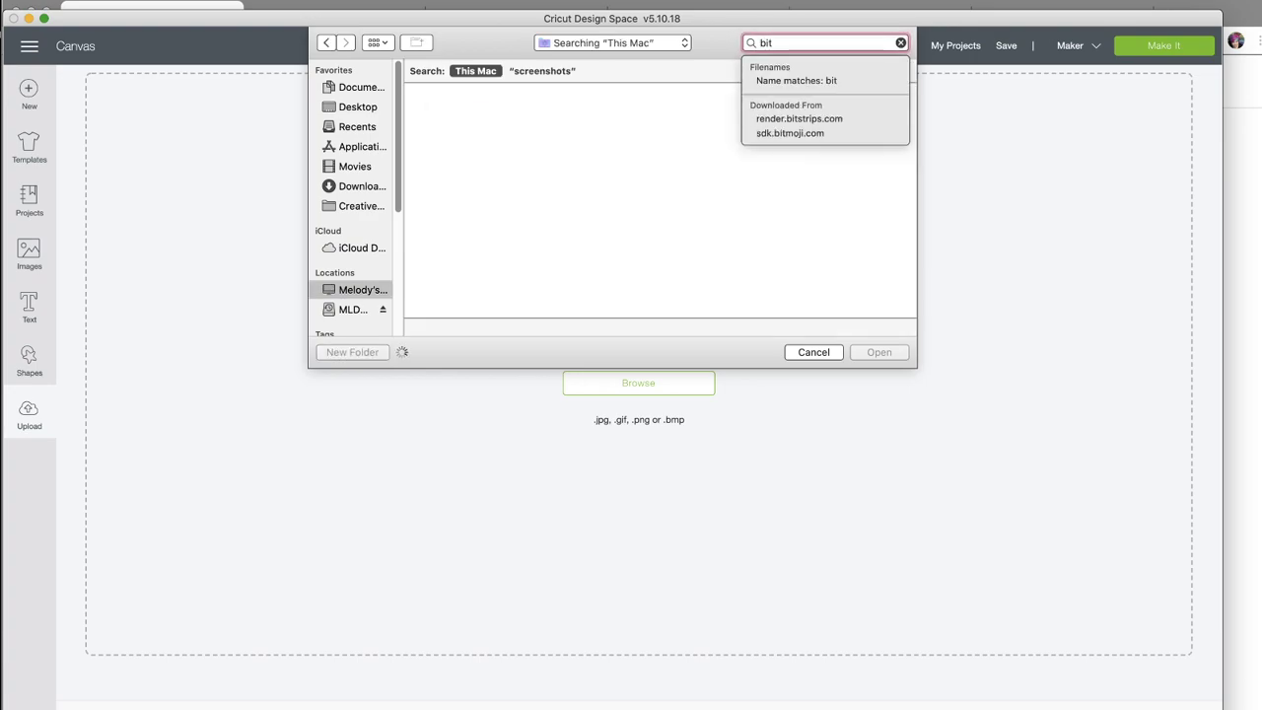
pyautogui.write('moji')
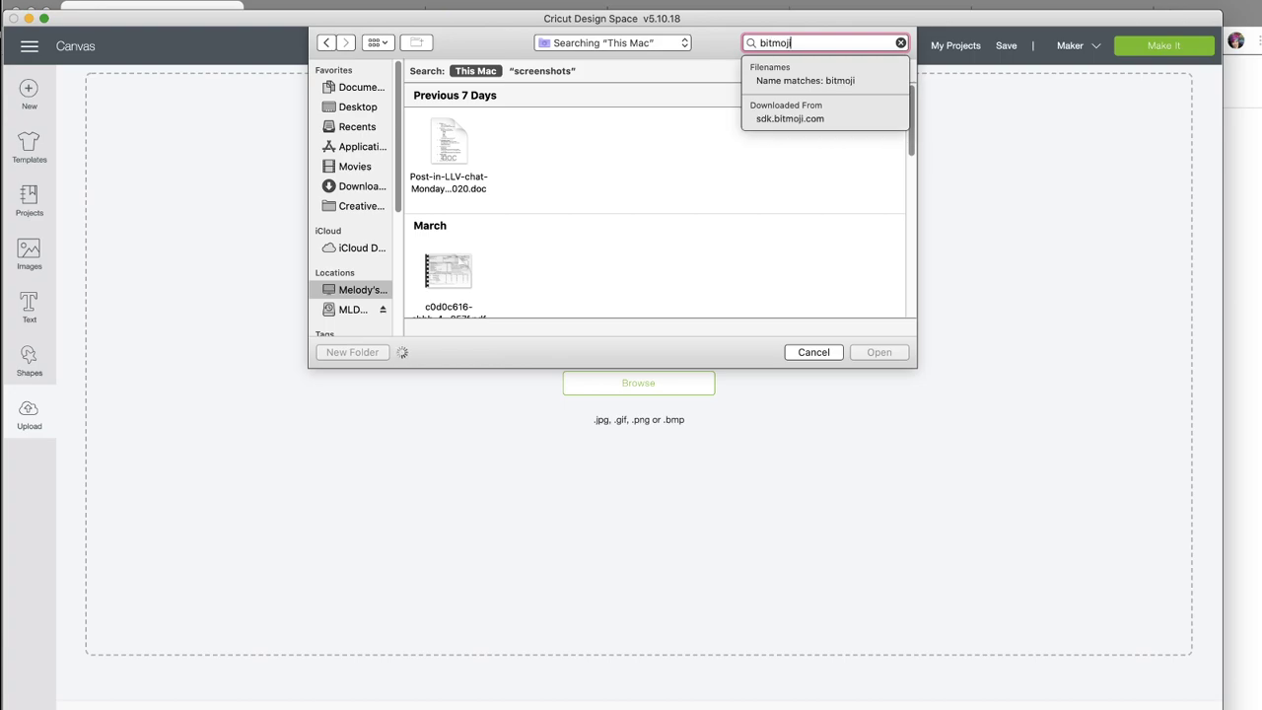
pyautogui.press('Return')
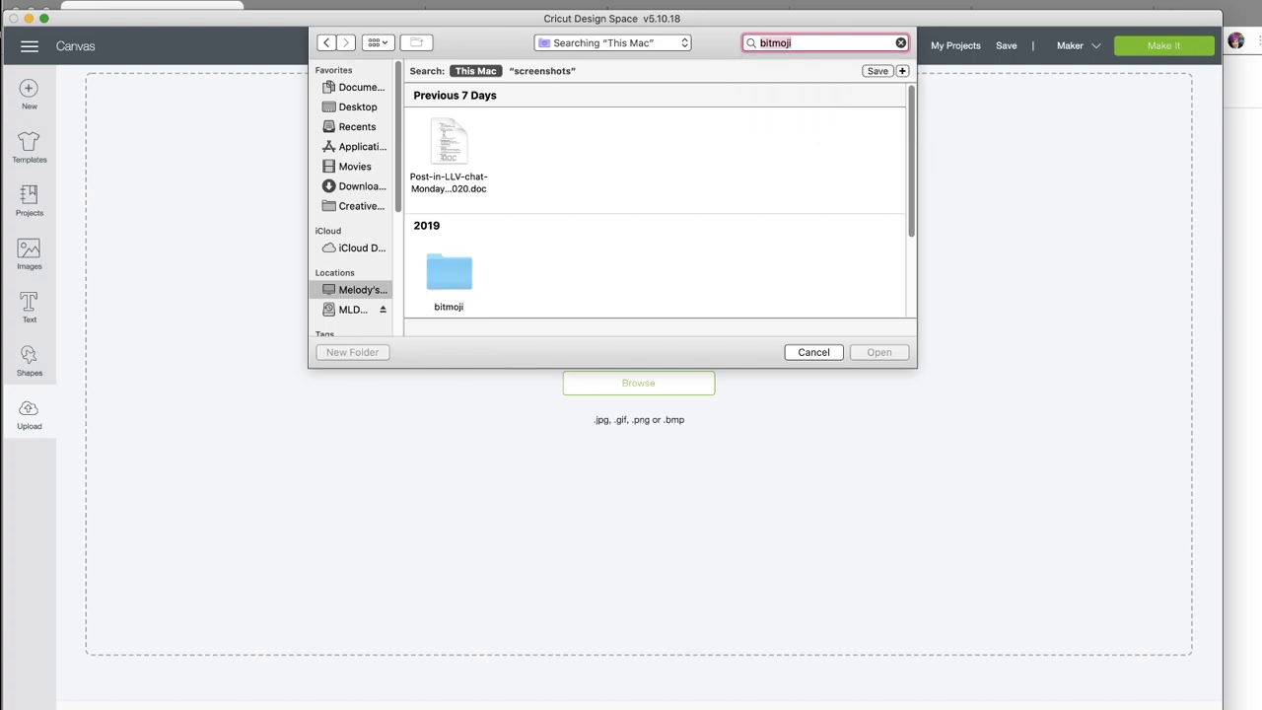
# Step: Open the bitmoji folder and choose congrat.png as the pattern file
pyautogui.click(454, 270)
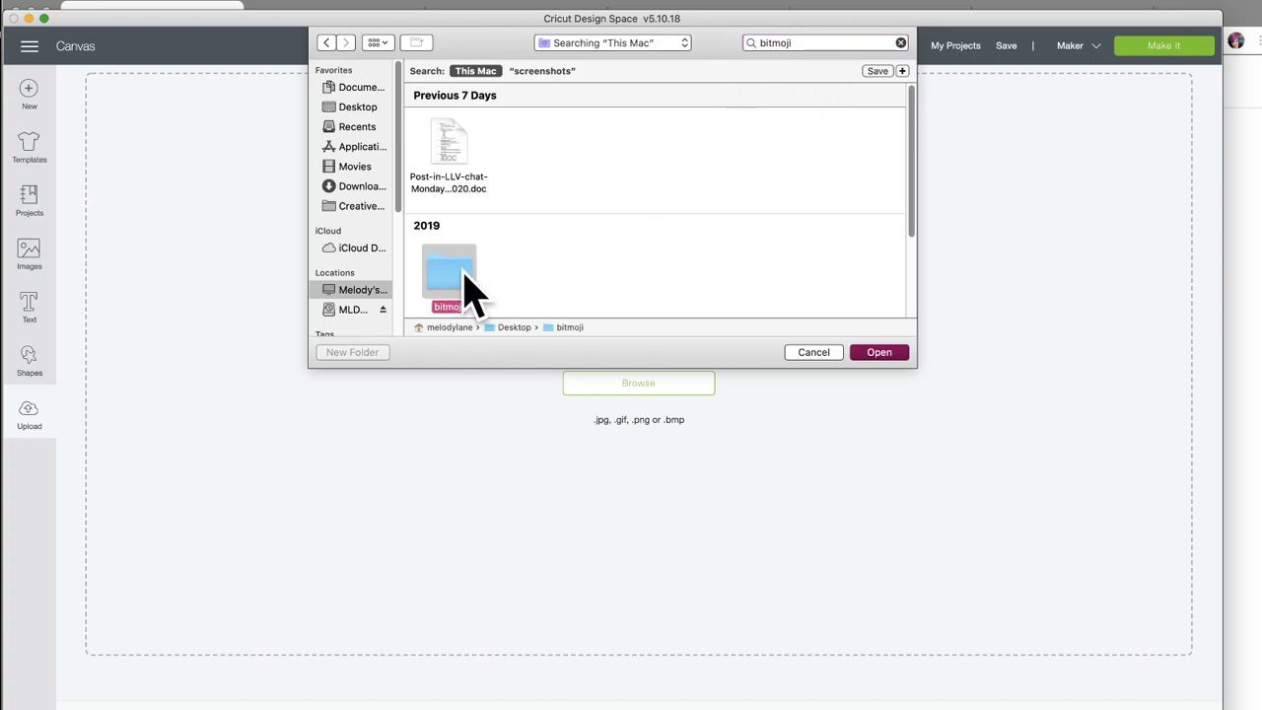
pyautogui.doubleClick(457, 278)
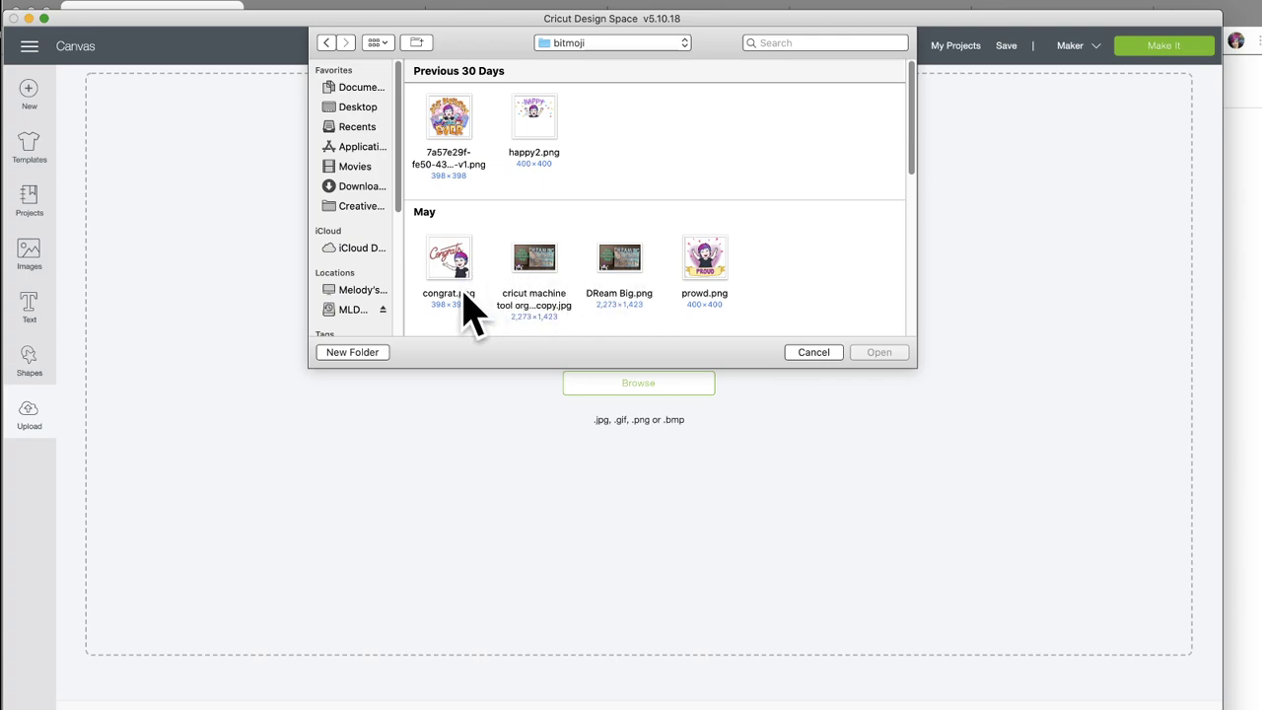
pyautogui.click(451, 265)
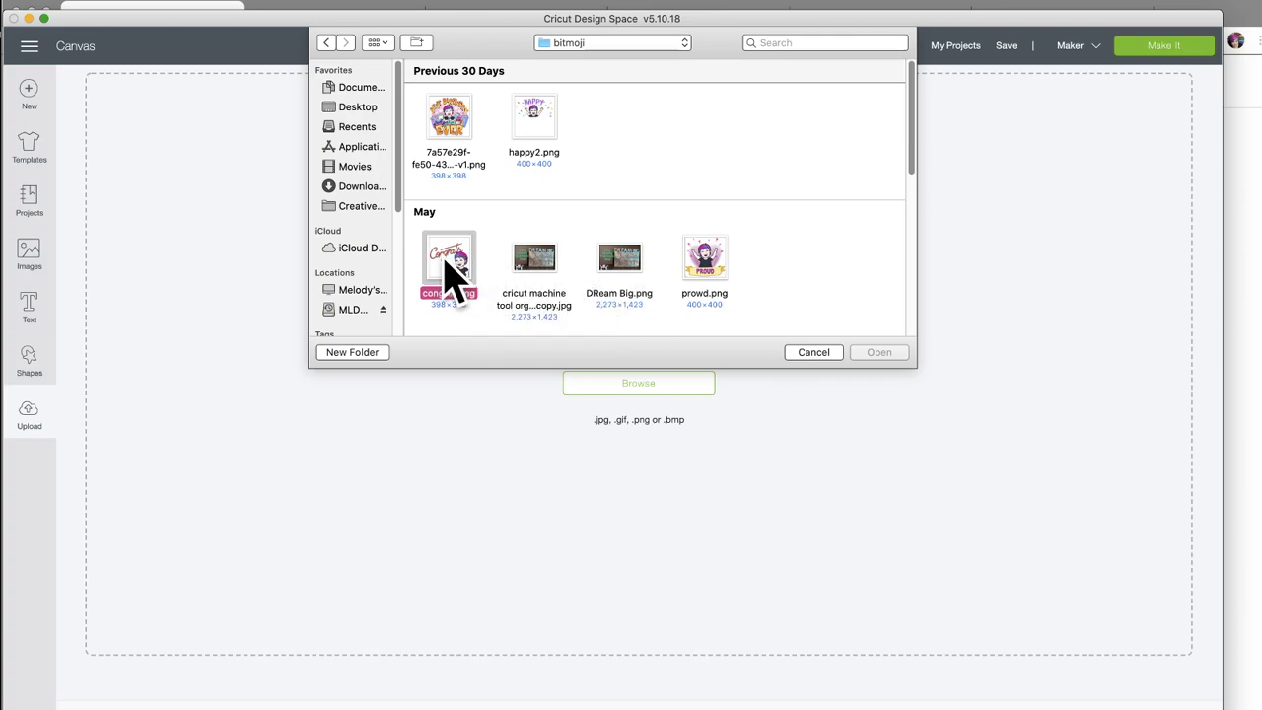
pyautogui.click(880, 353)
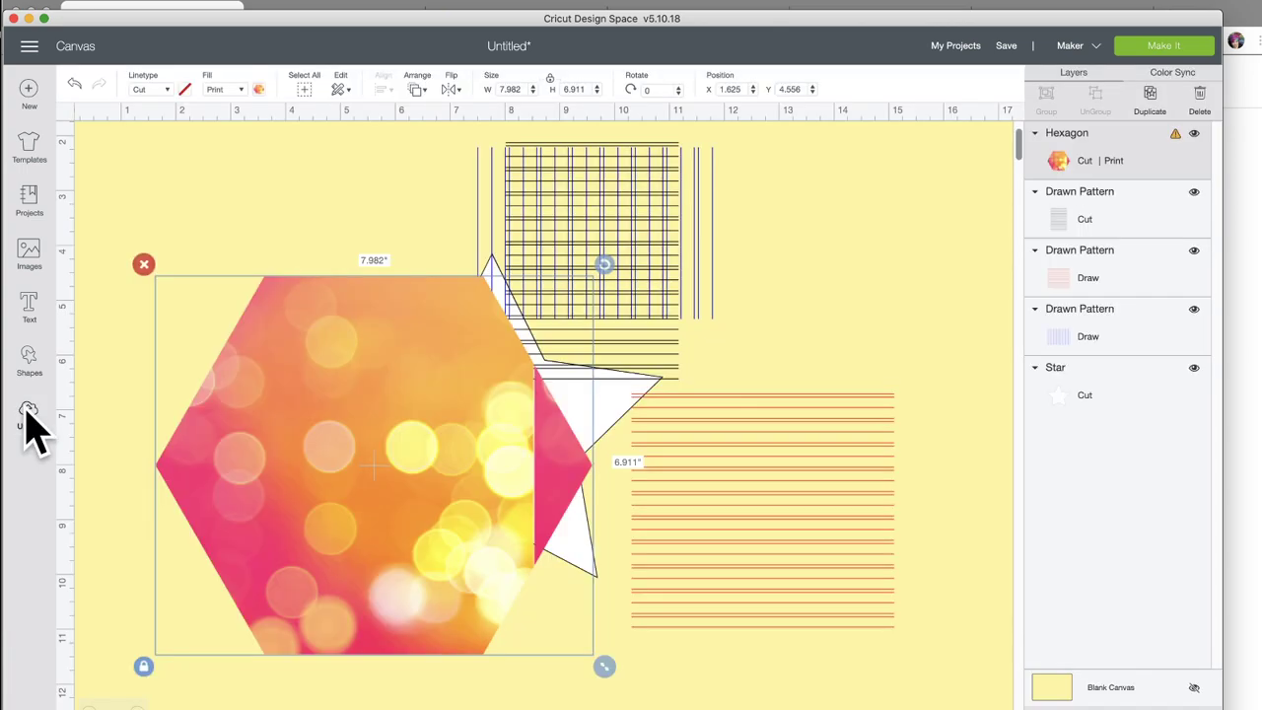
# Step: Start an image upload with congrat.png from the bitmoji folder
pyautogui.click(27, 412)
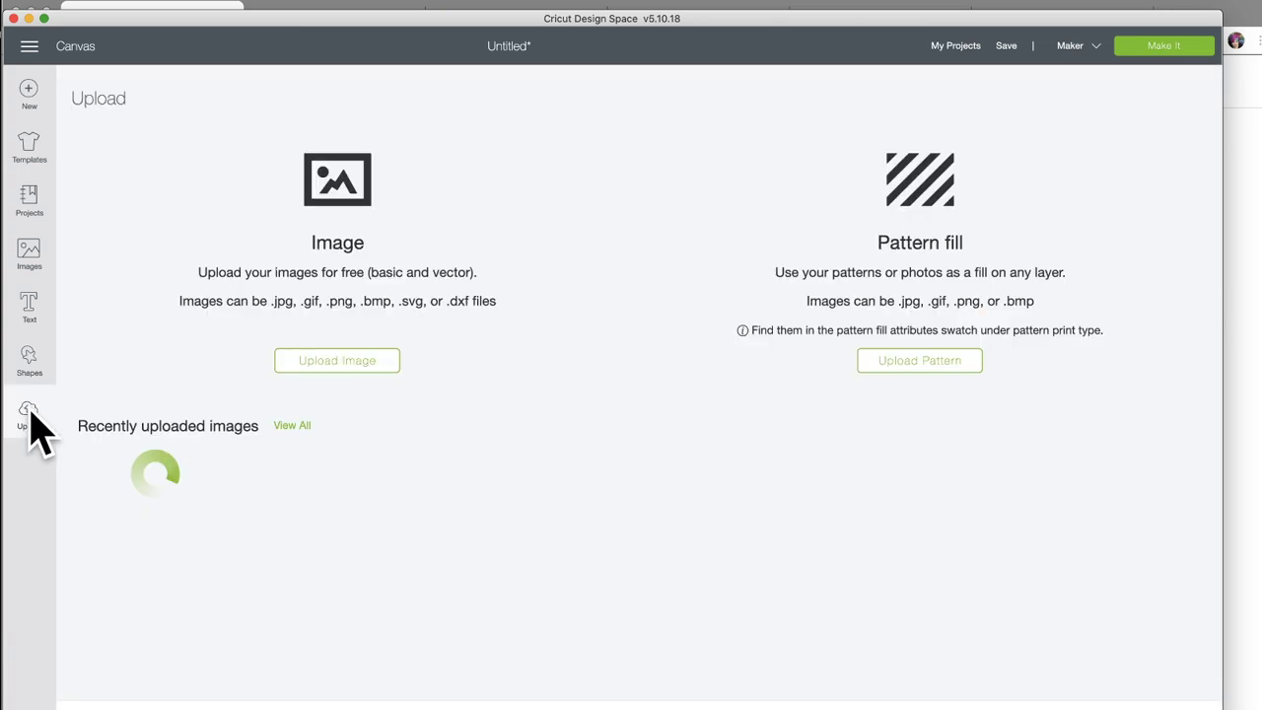
pyautogui.click(335, 362)
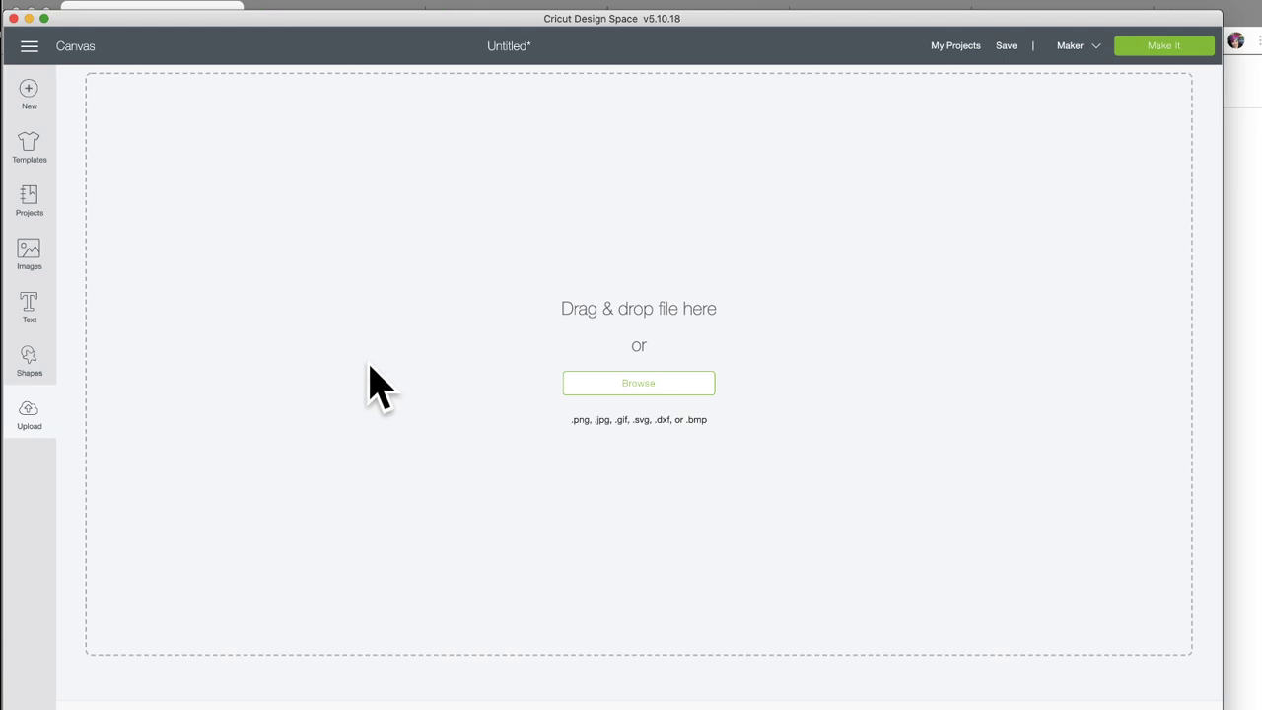
pyautogui.click(646, 387)
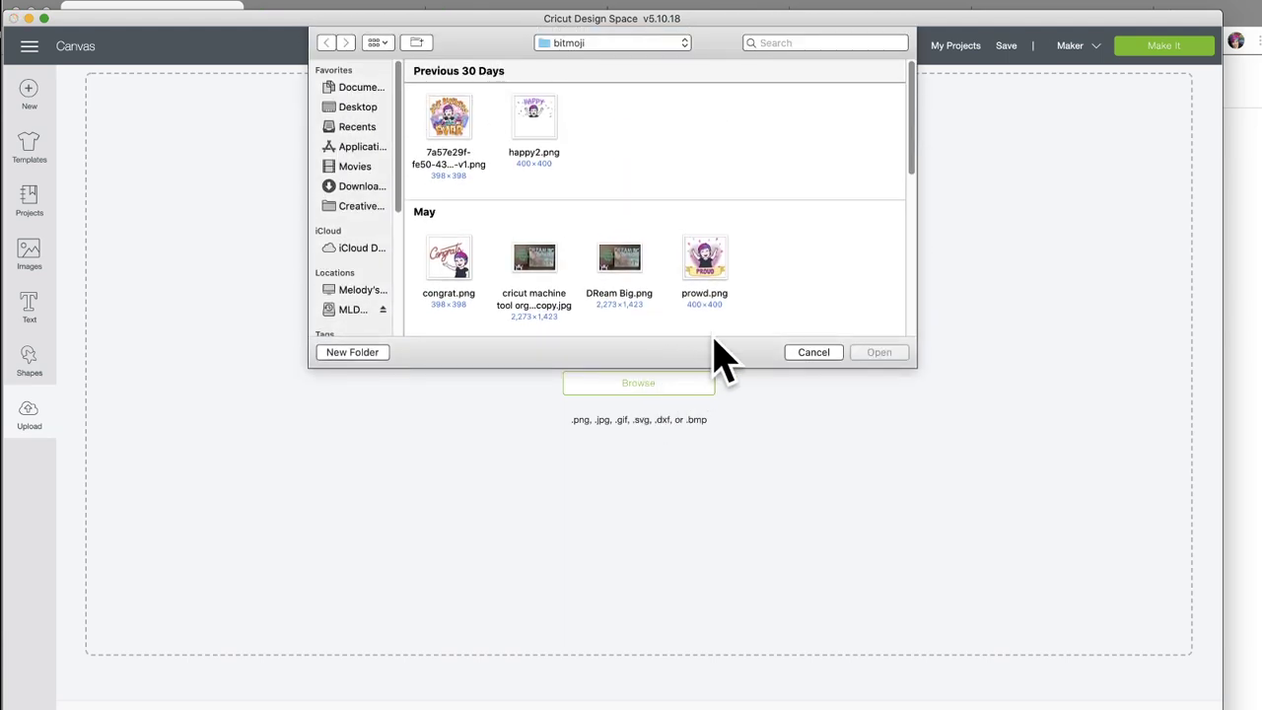
pyautogui.doubleClick(447, 284)
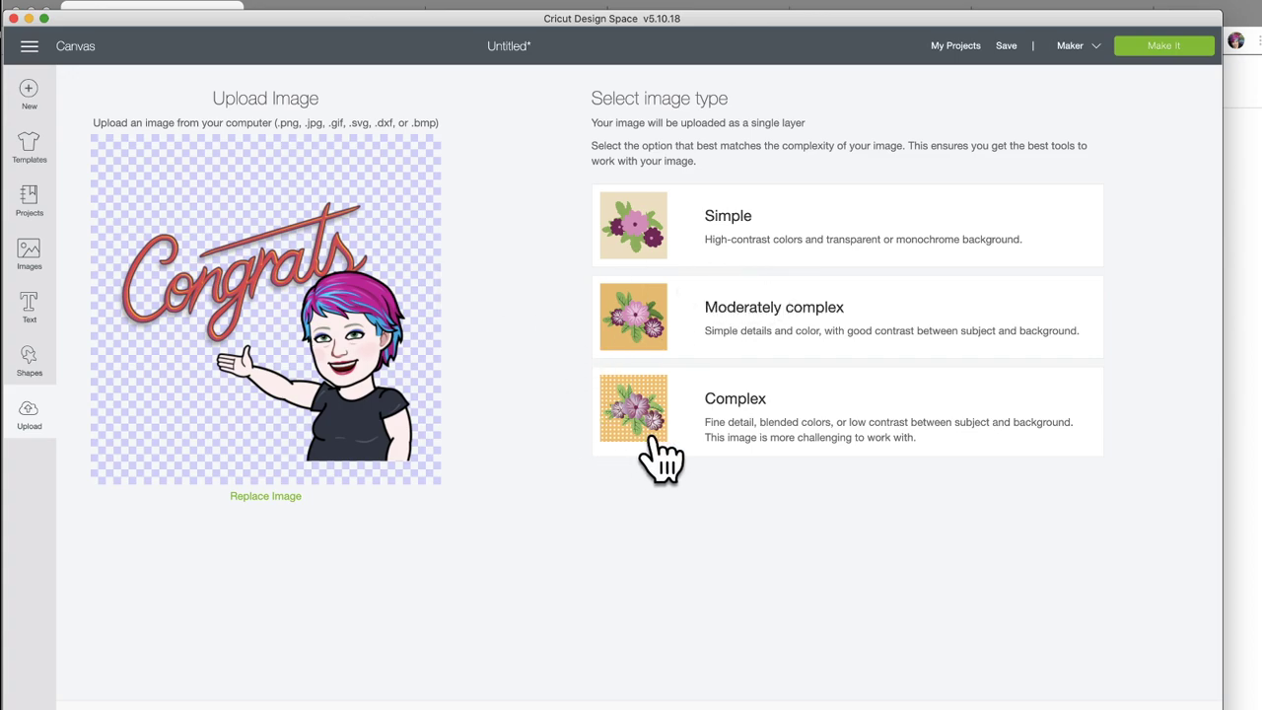
# Step: Classify the Congrats image as Complex after trying Moderately complex, and choose to save it as a Cut image
pyautogui.click(656, 333)
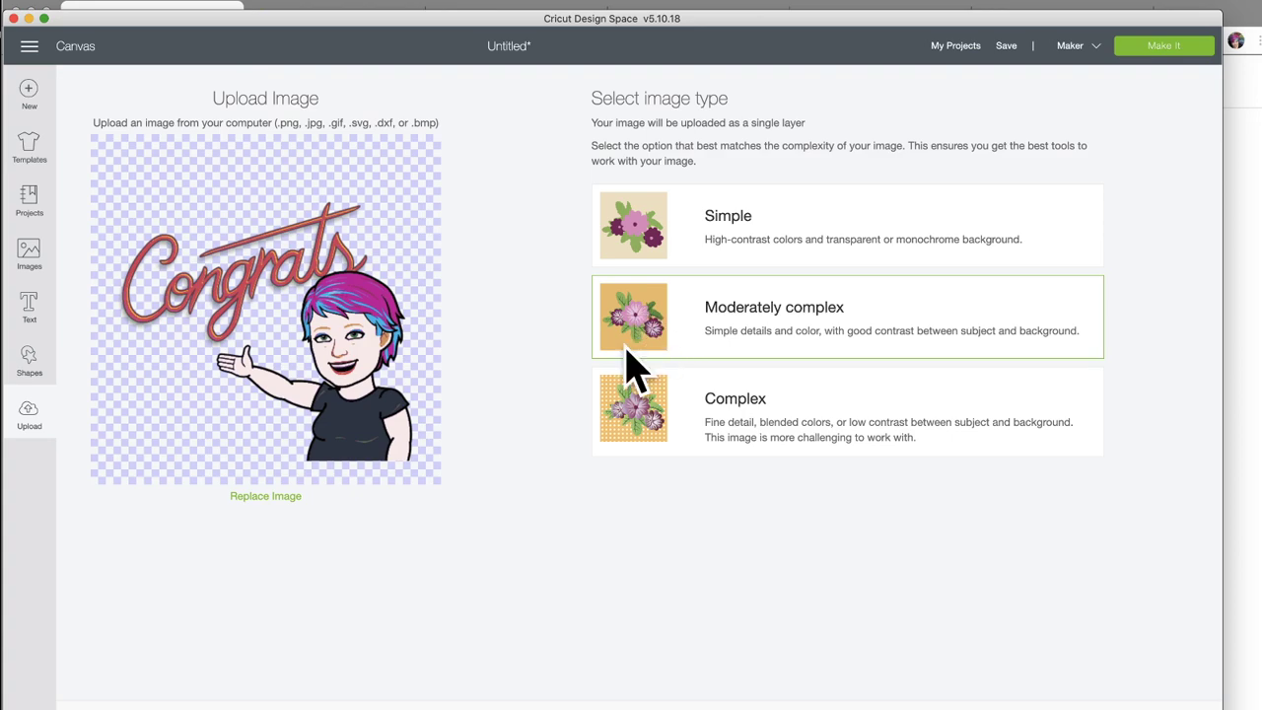
pyautogui.click(654, 432)
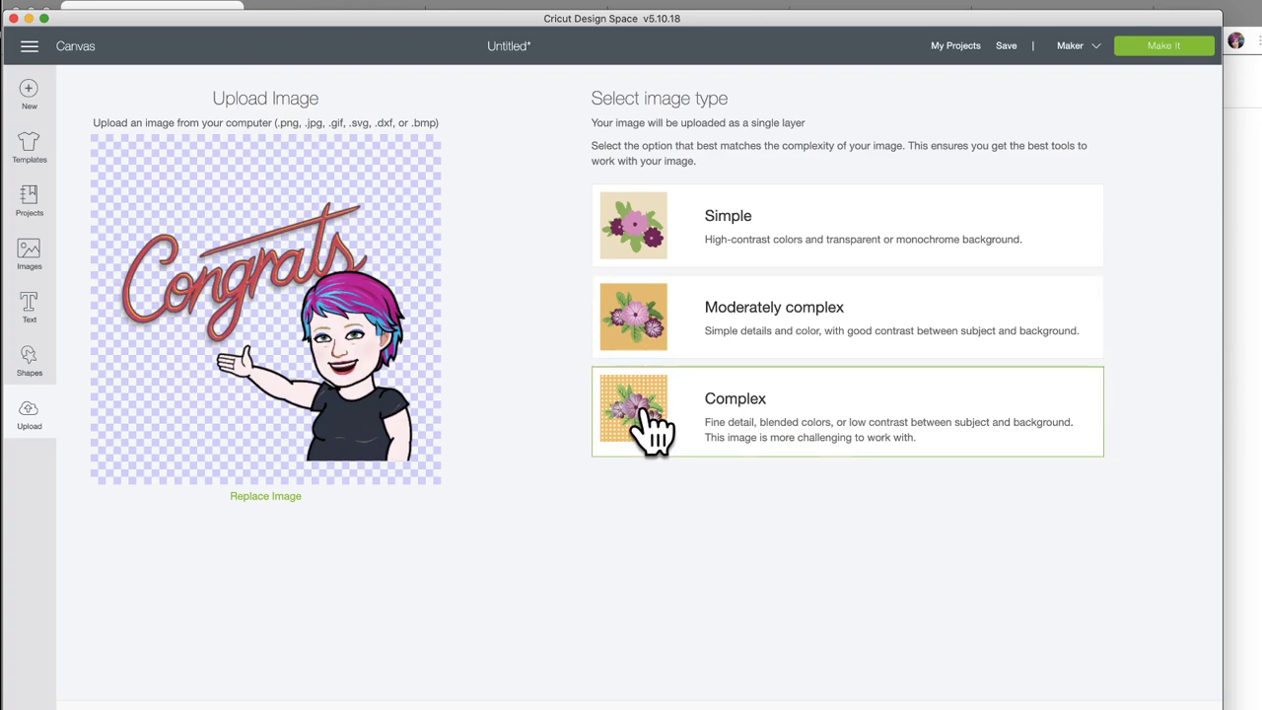
pyautogui.click(643, 318)
pyautogui.click(643, 424)
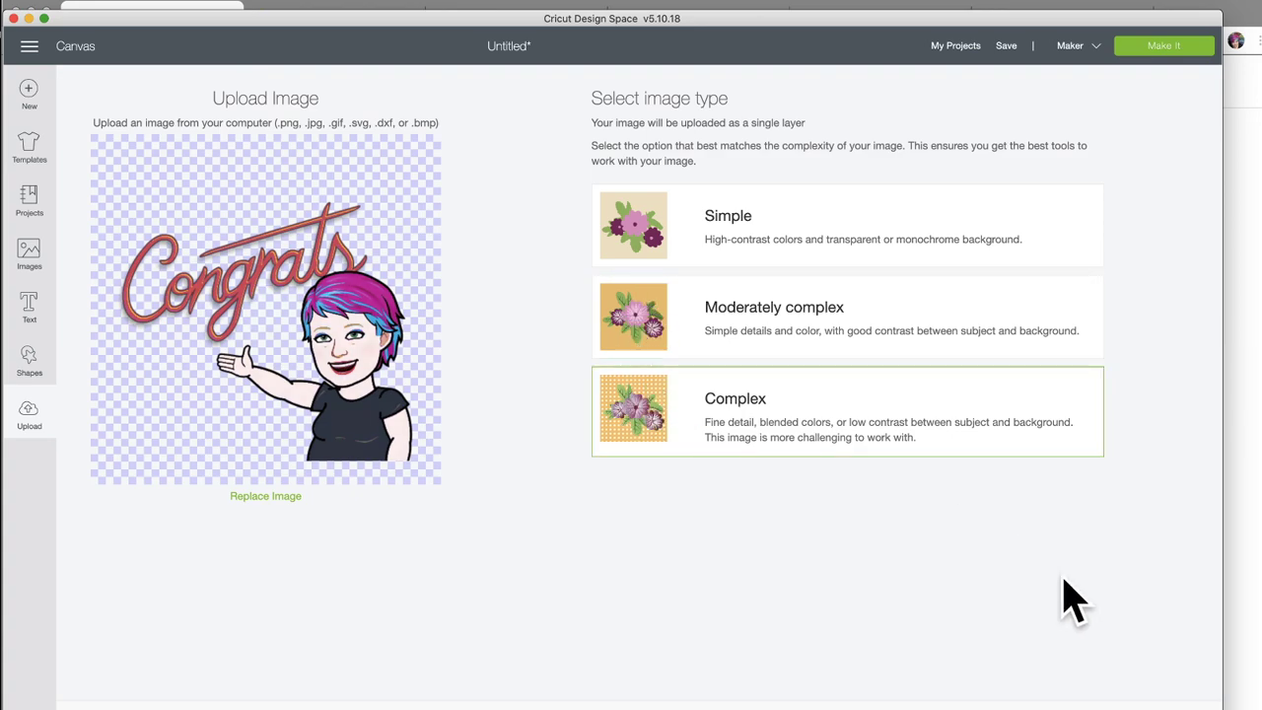
pyautogui.click(1094, 707)
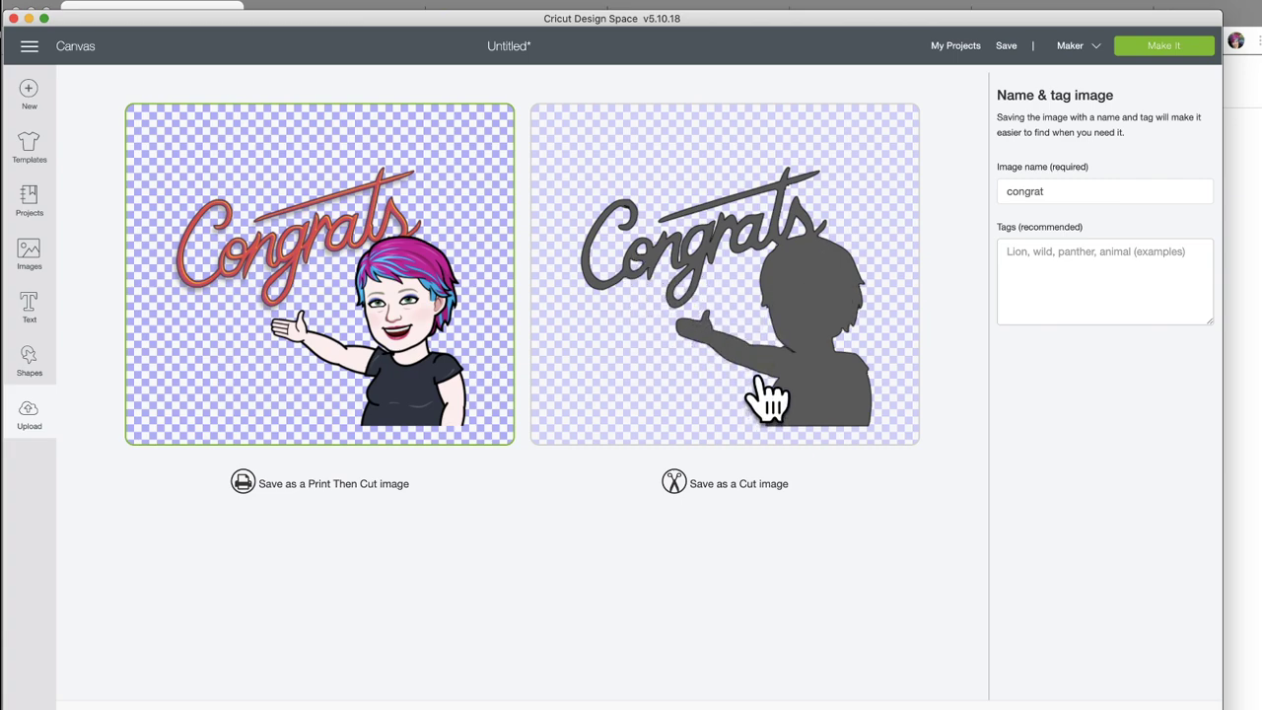
pyautogui.click(742, 314)
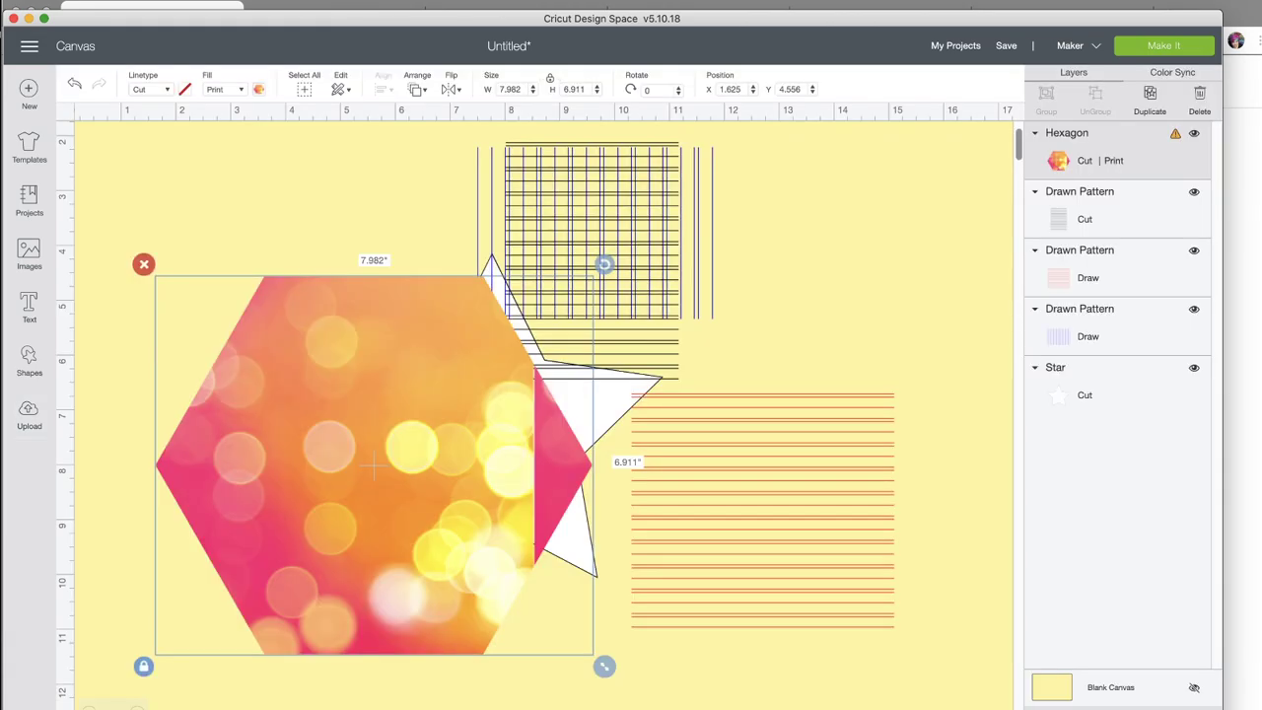
# Step: Upload congrat.png from the bitmoji folder as an image and continue with it classified as Complex
pyautogui.click(29, 416)
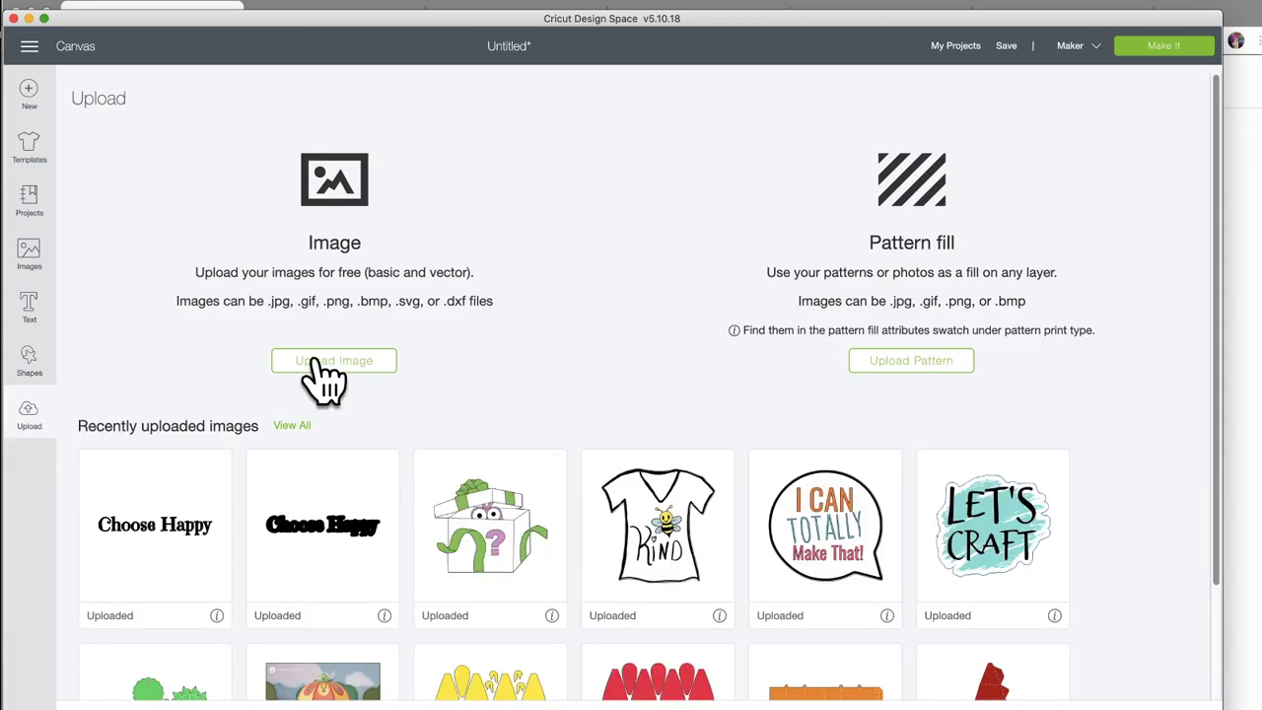
pyautogui.click(322, 361)
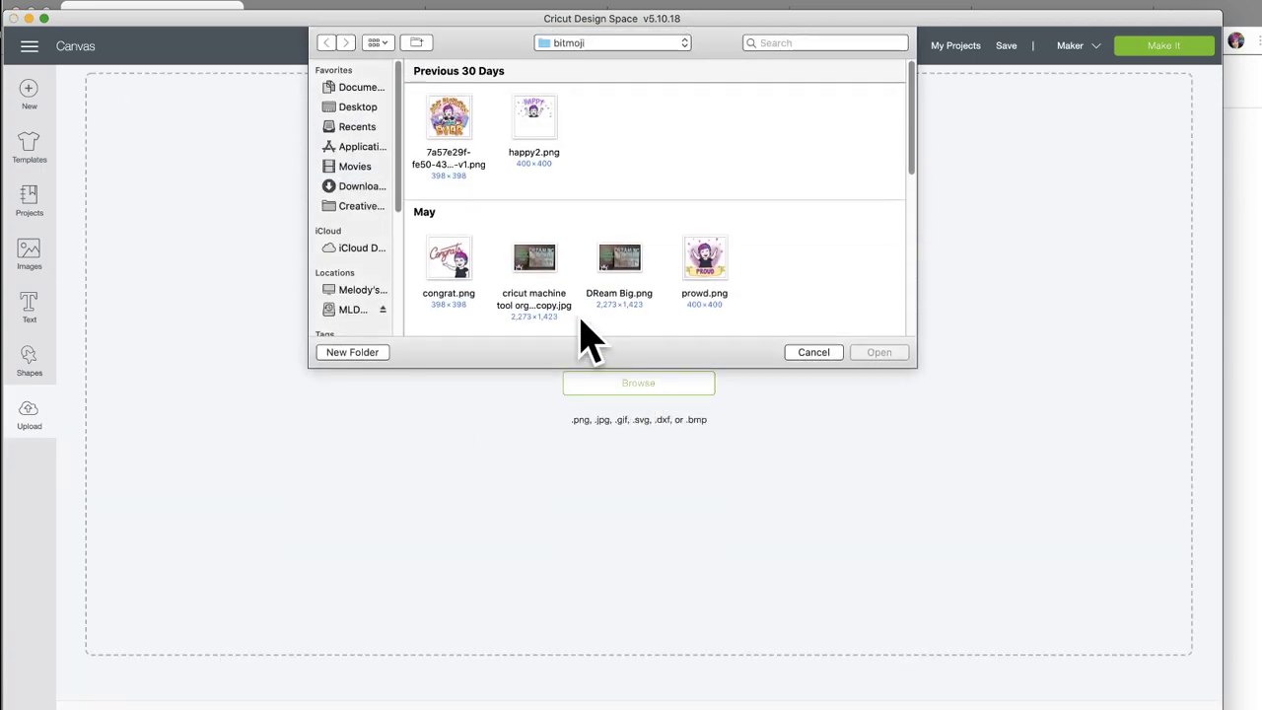
pyautogui.click(445, 268)
pyautogui.click(879, 352)
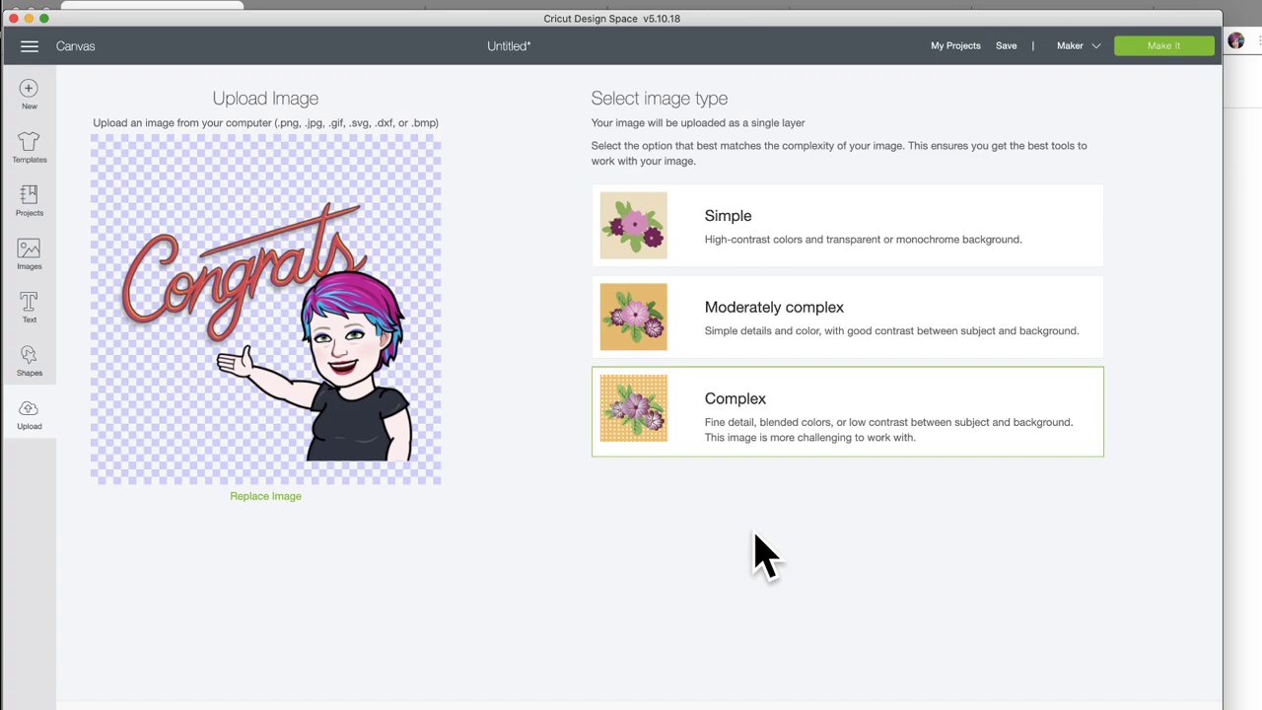
pyautogui.press('Return')
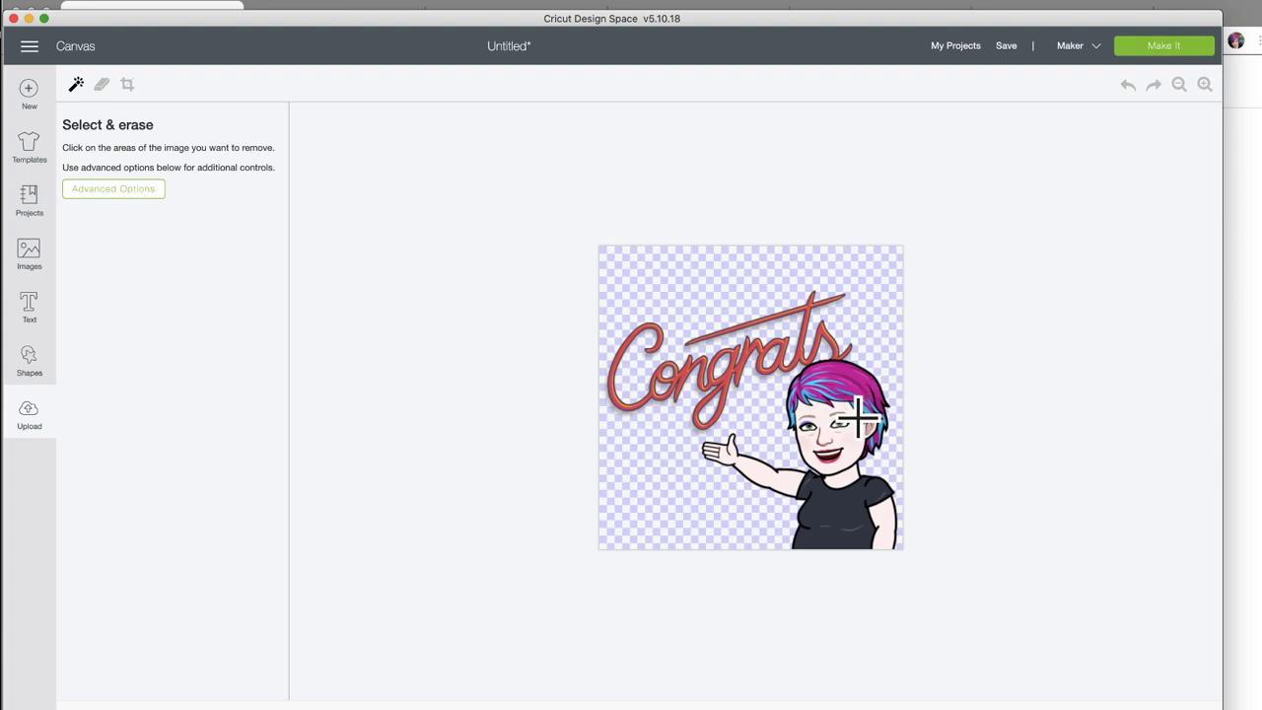
# Step: Remove the shirt, skin and some of the hair colour from the Congrats image with Select & erase
pyautogui.click(836, 520)
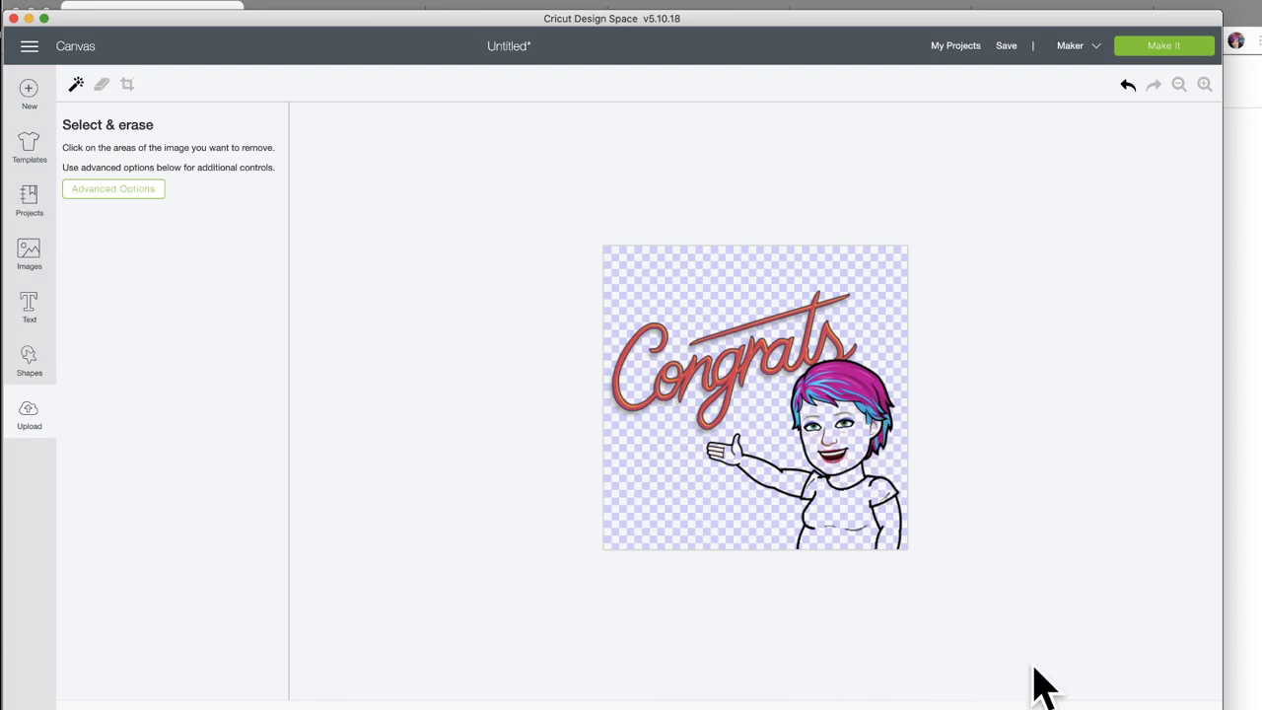
pyautogui.click(1204, 84)
pyautogui.click(1204, 84)
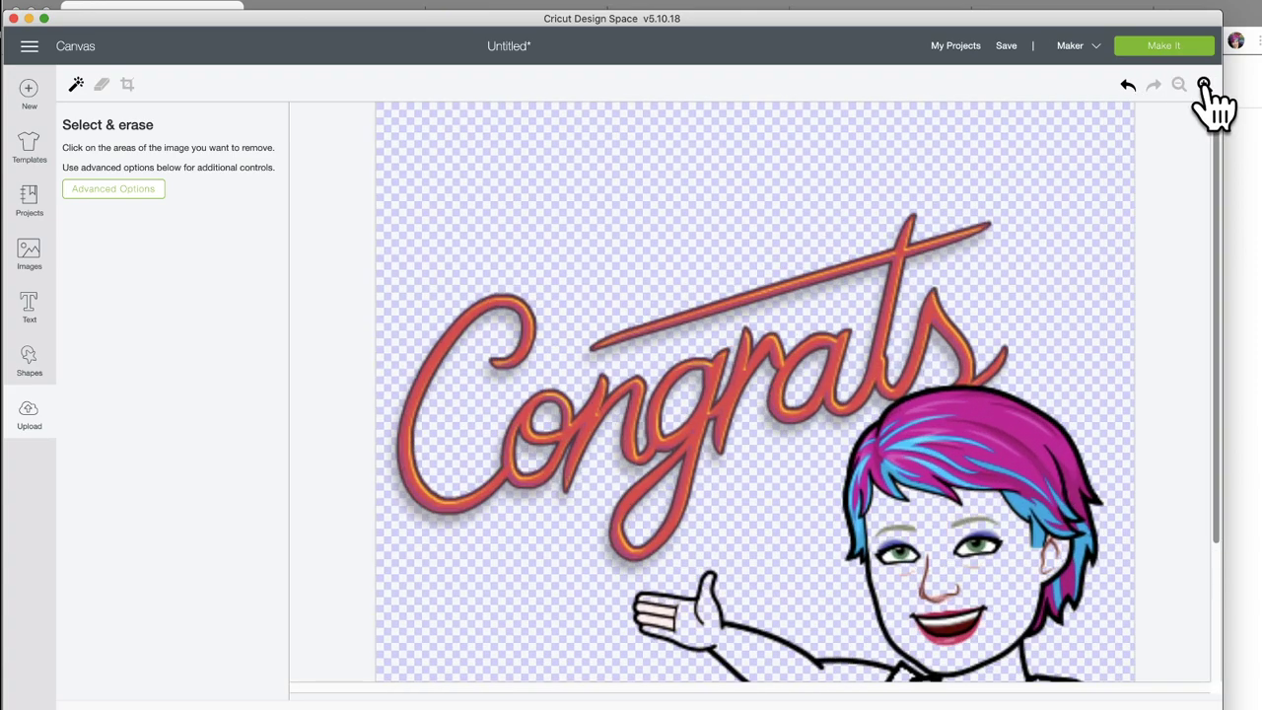
pyautogui.scroll(-1, 945, 365)
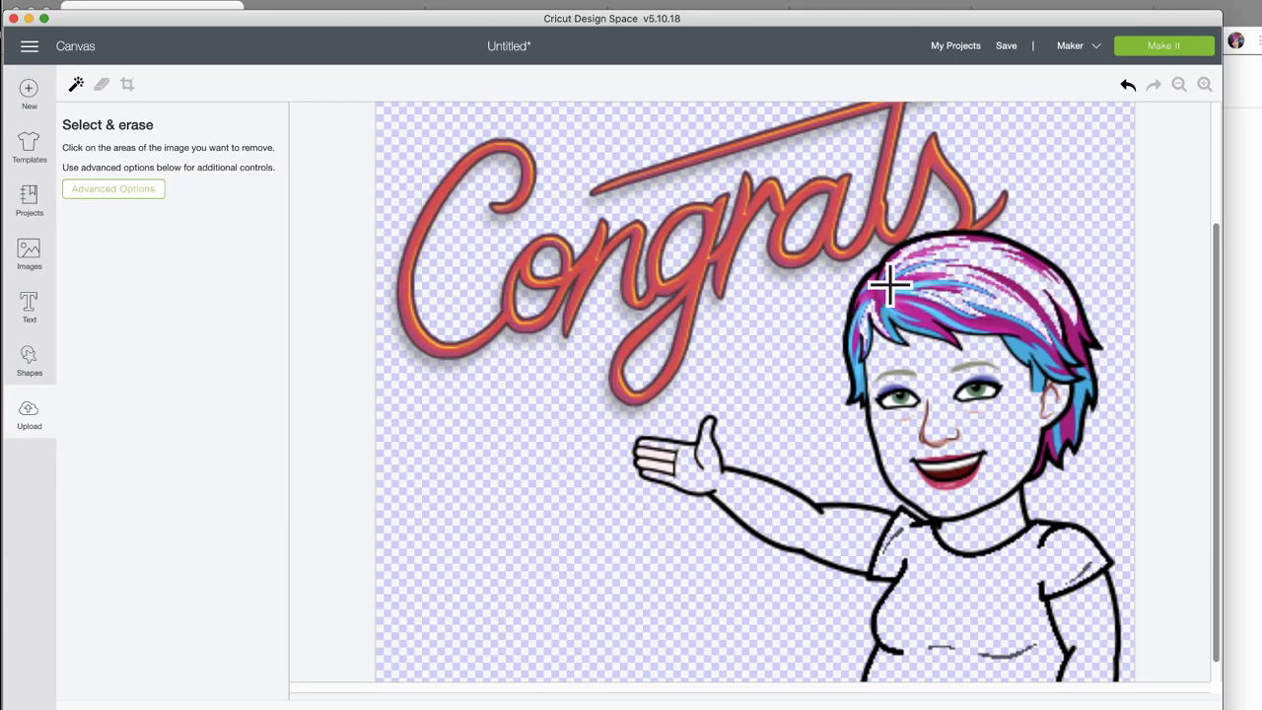
# Step: Erase leftover hair colour inside the Congrats character's outline using a reduced eraser size
pyautogui.click(101, 85)
pyautogui.moveTo(111, 197); pyautogui.dragTo(102, 196)
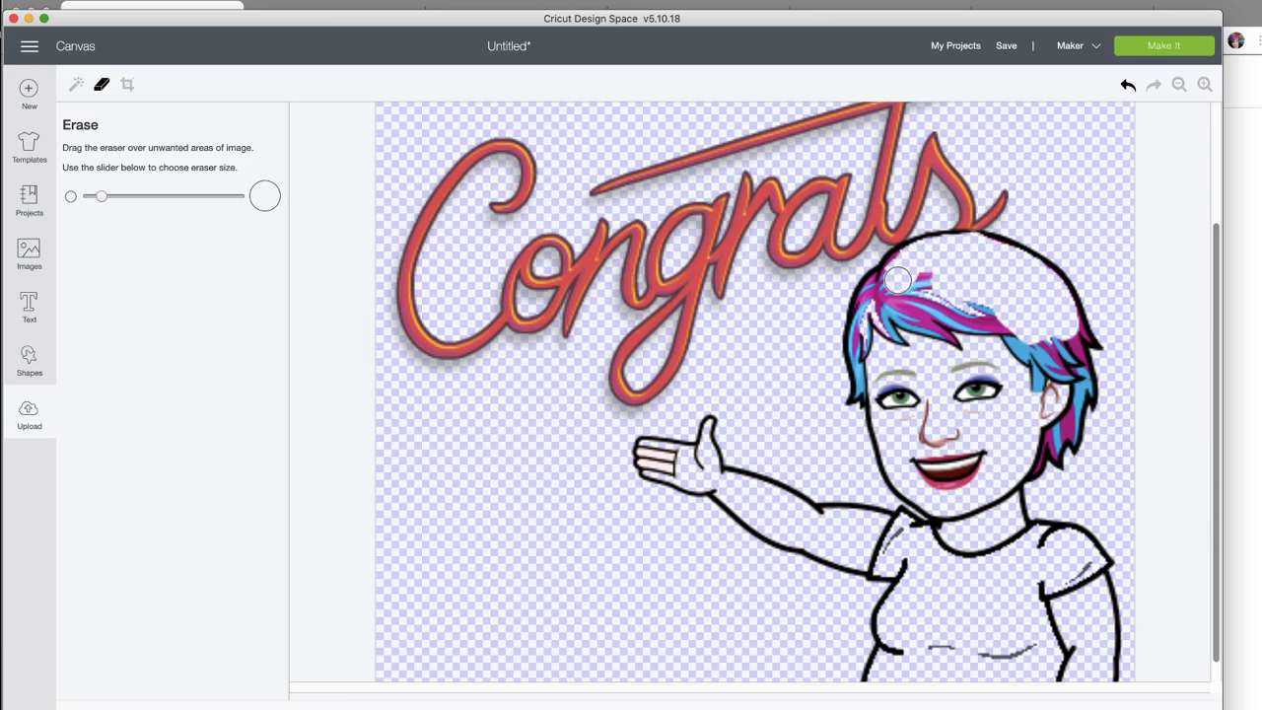
pyautogui.moveTo(954, 284); pyautogui.dragTo(949, 318)
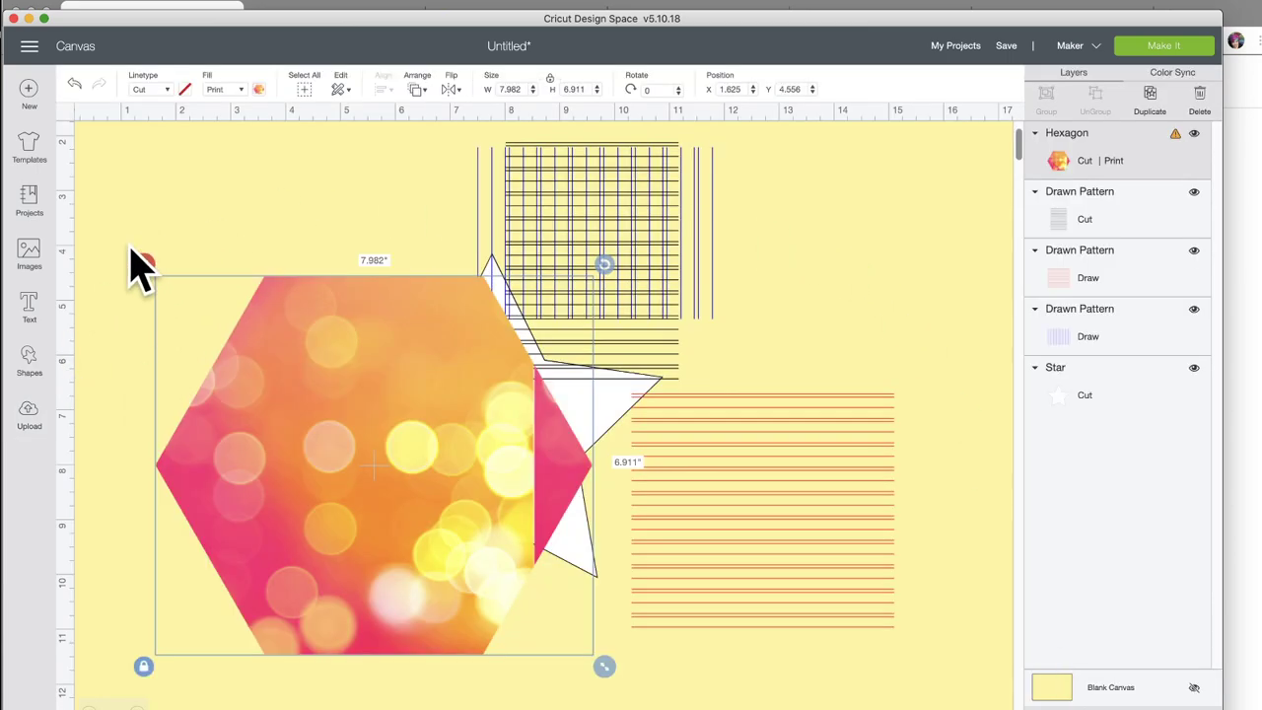
# Step: Browse all previously uploaded images for the separate bitmoji cut layers
pyautogui.click(28, 410)
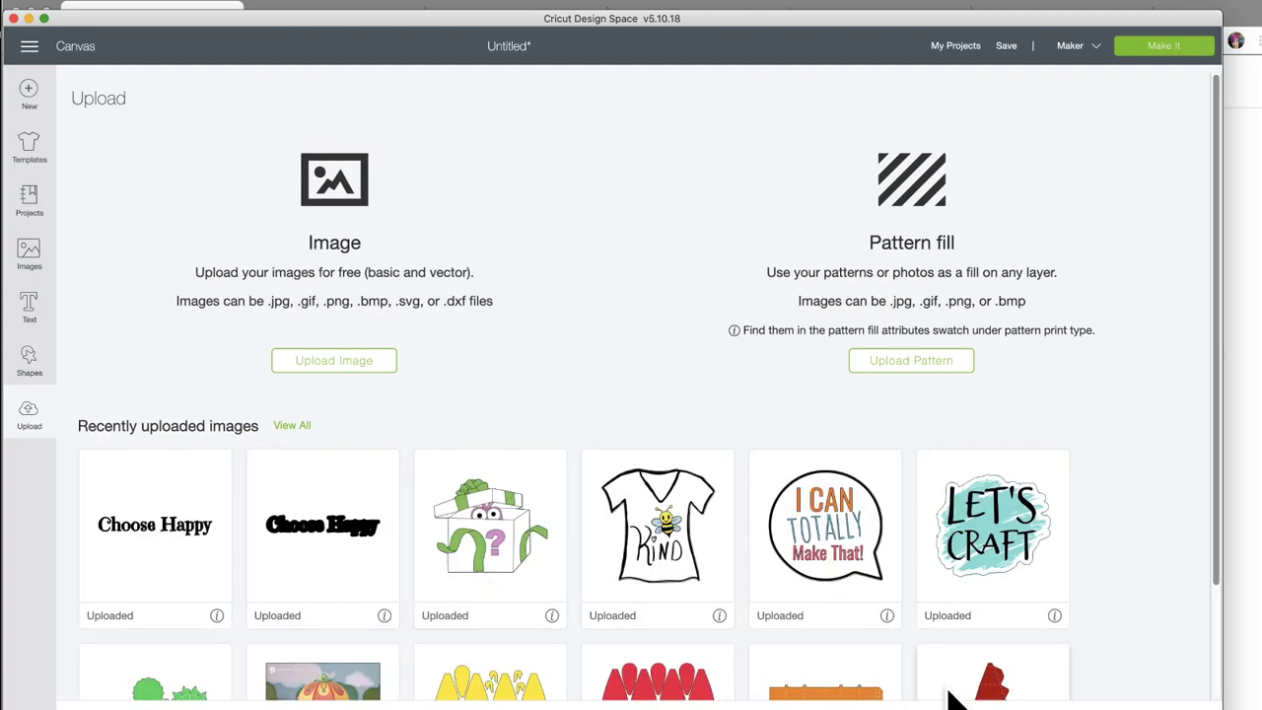
pyautogui.click(292, 425)
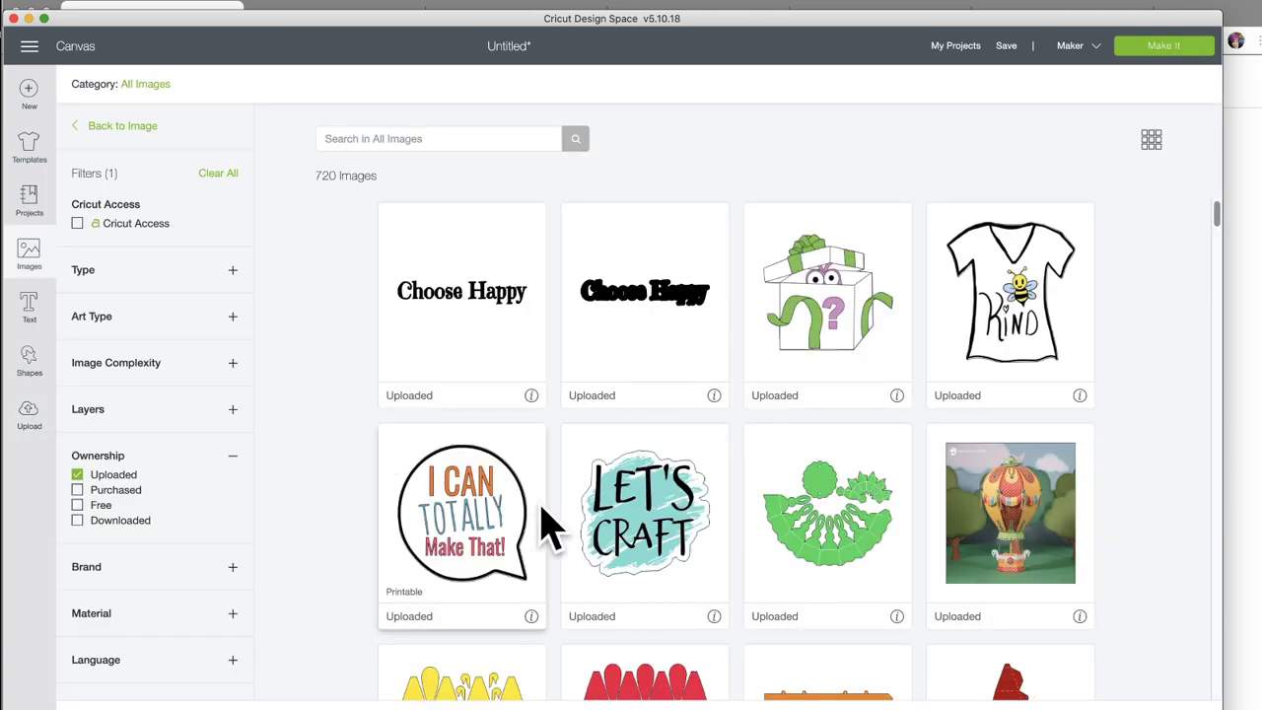
pyautogui.scroll(-3, 591, 522)
pyautogui.scroll(-15, 596, 523)
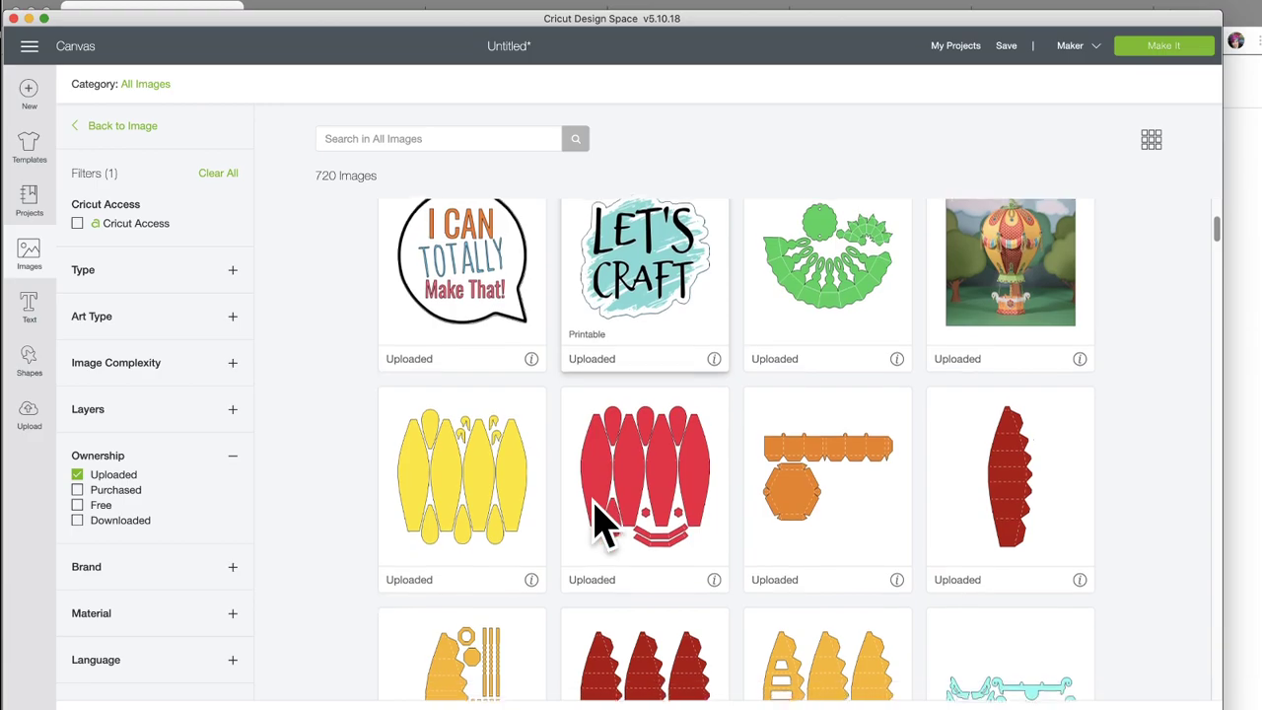
pyautogui.scroll(-20, 601, 523)
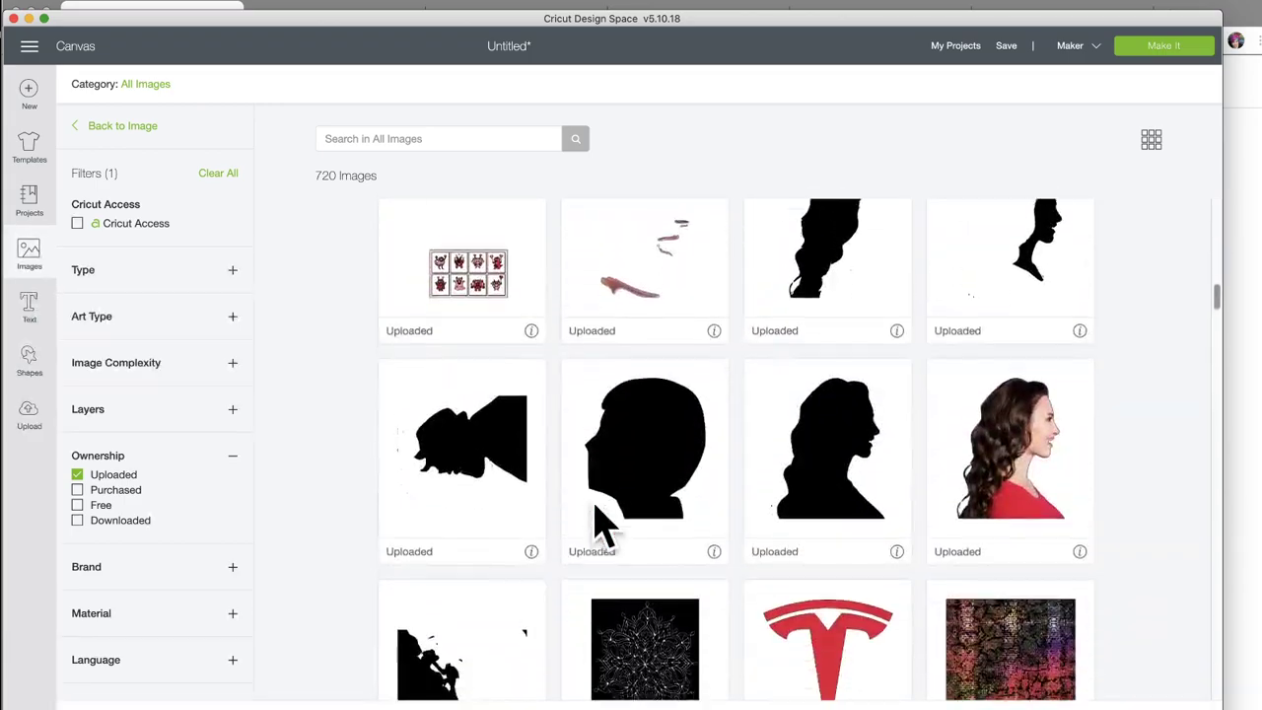
pyautogui.scroll(-10, 597, 523)
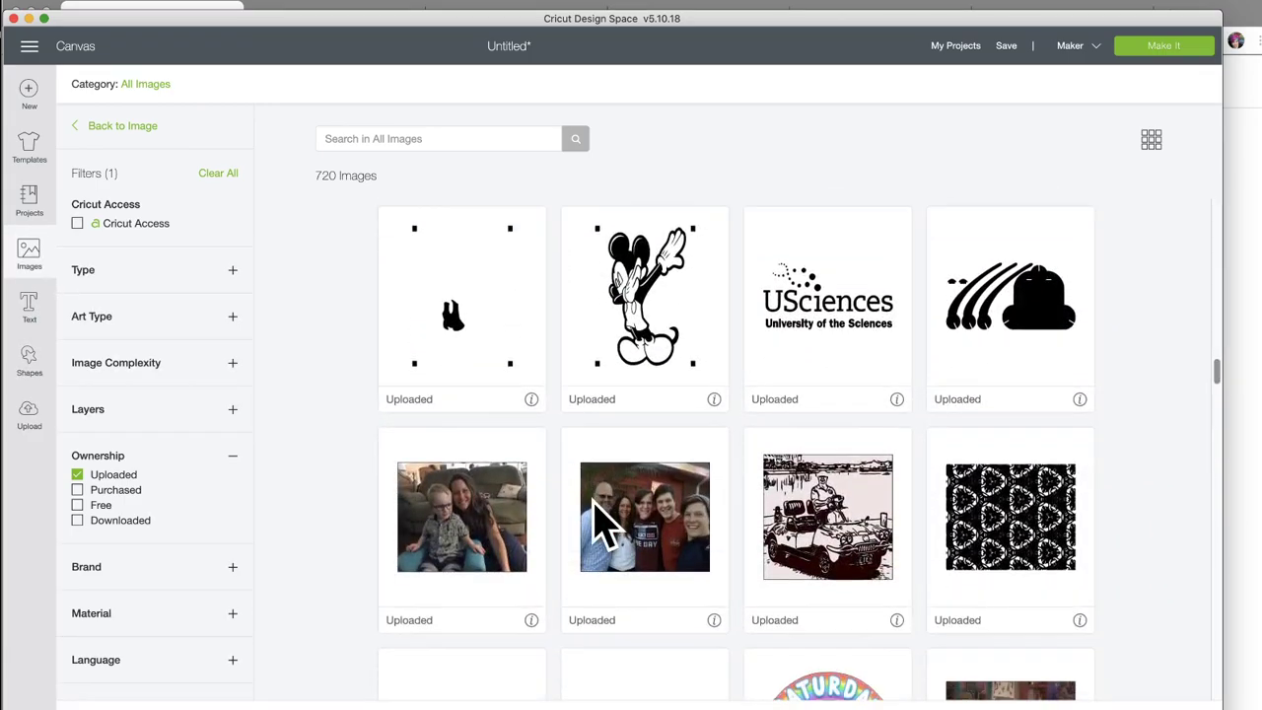
pyautogui.scroll(2, 592, 503)
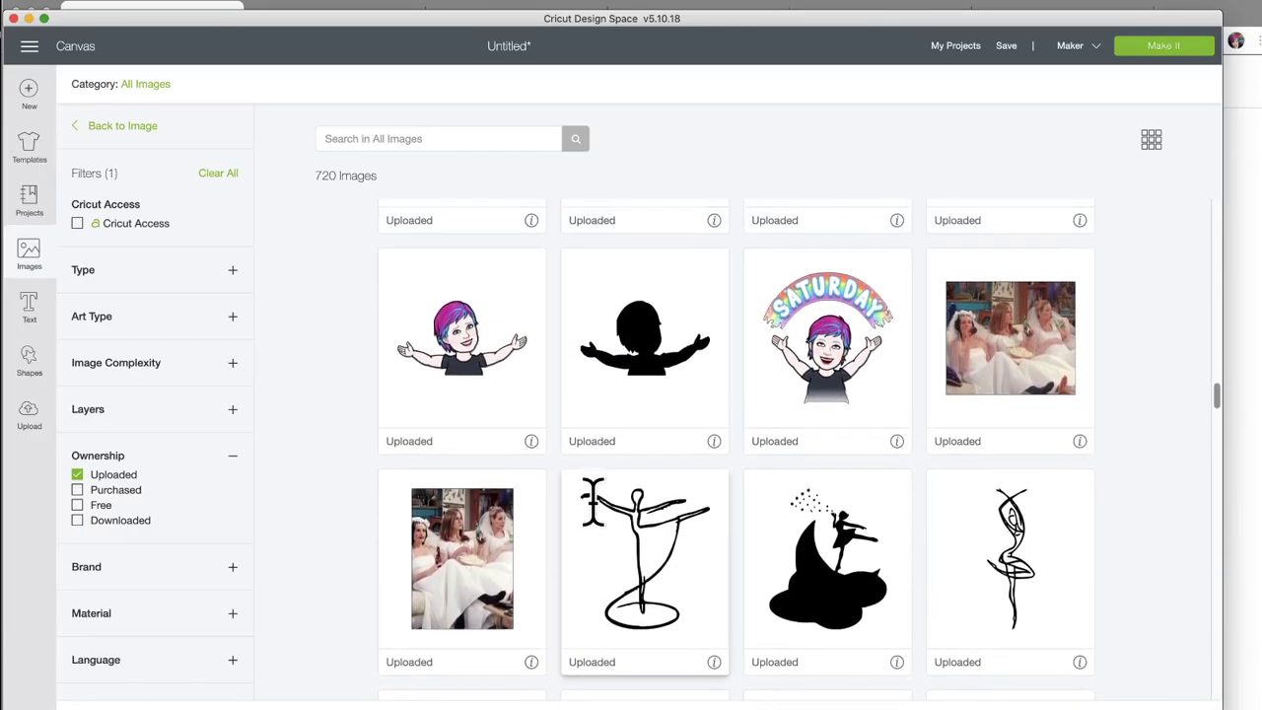
pyautogui.scroll(-8, 601, 527)
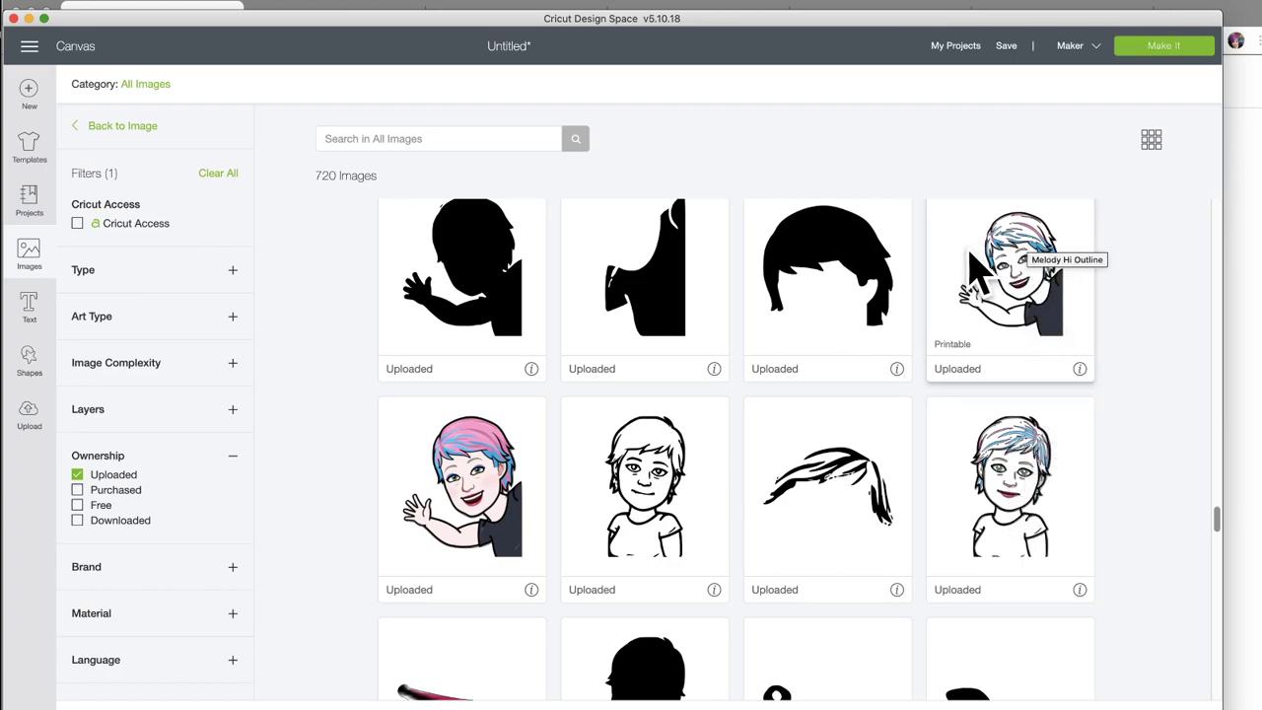
pyautogui.scroll(-8, 858, 557)
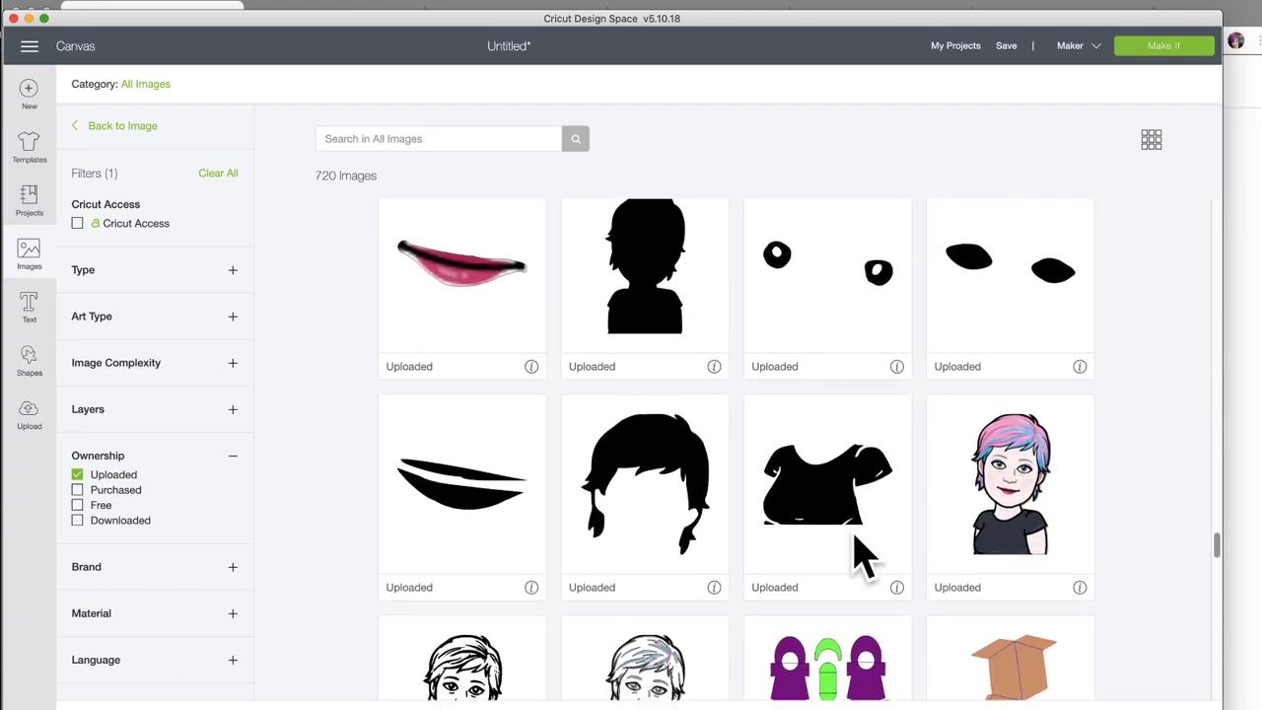
pyautogui.scroll(-5, 863, 557)
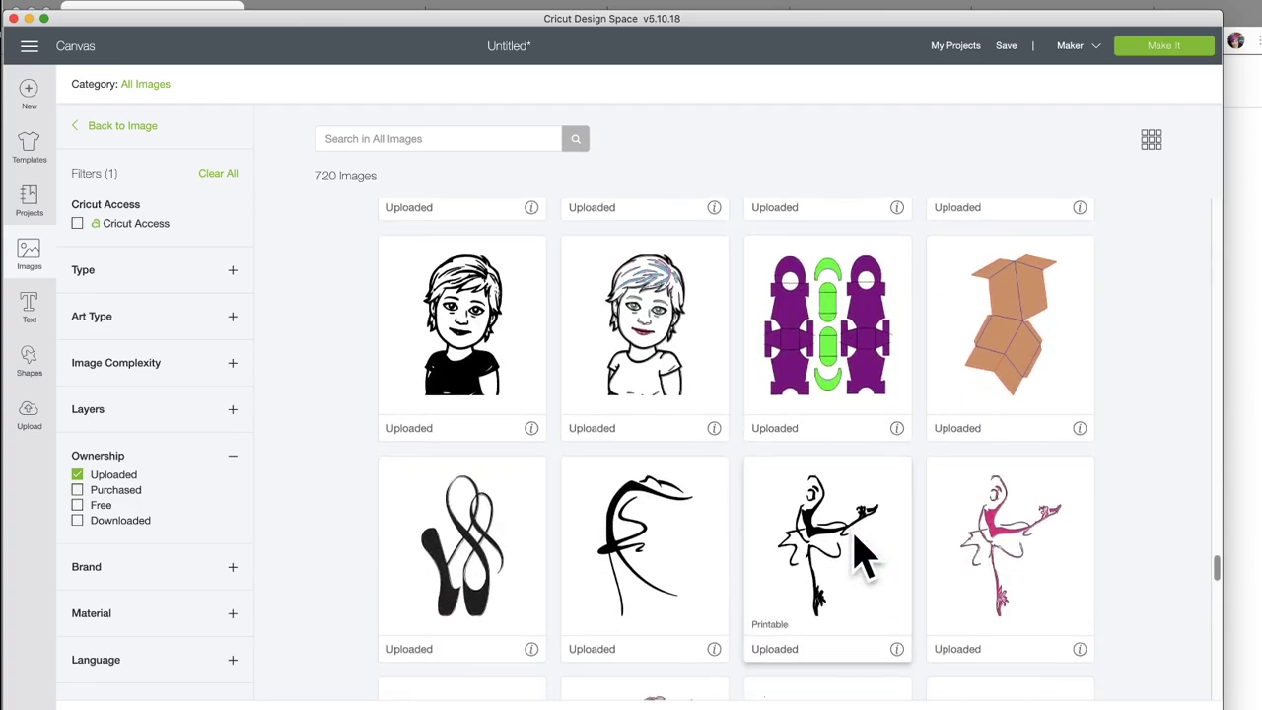
pyautogui.scroll(-9, 861, 557)
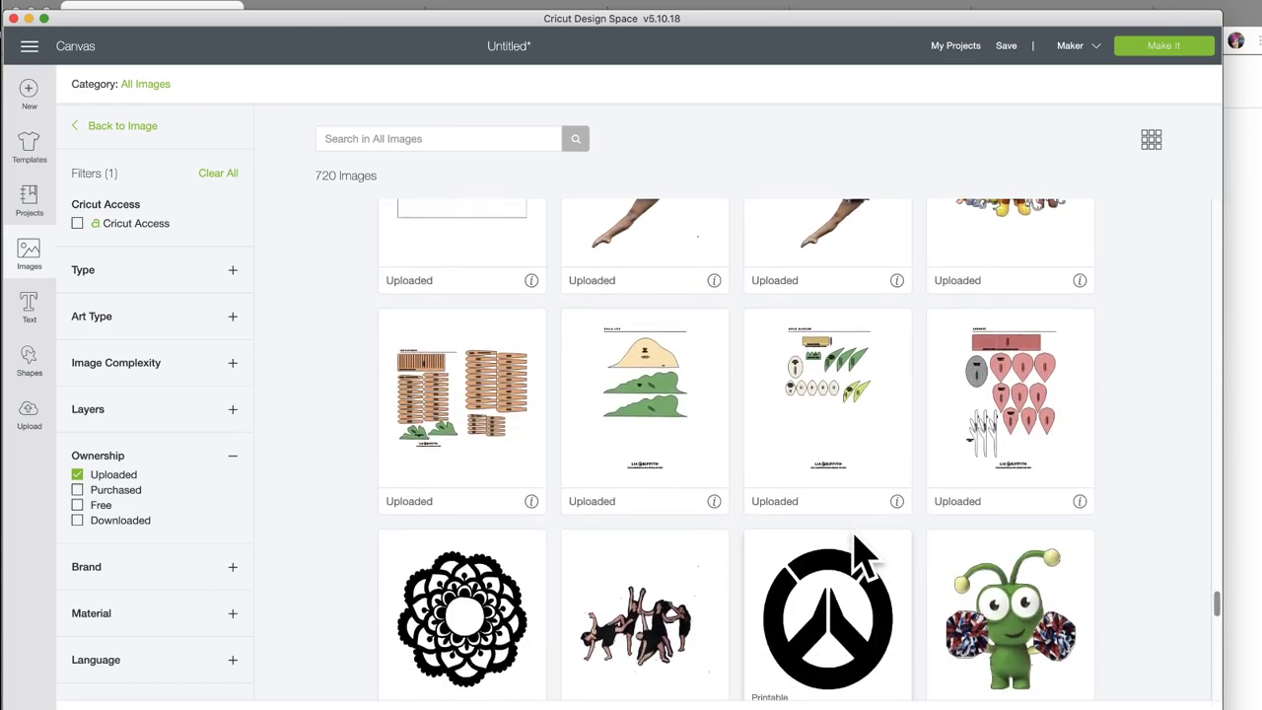
pyautogui.scroll(-6, 855, 539)
pyautogui.scroll(3, 855, 539)
pyautogui.scroll(3, 854, 555)
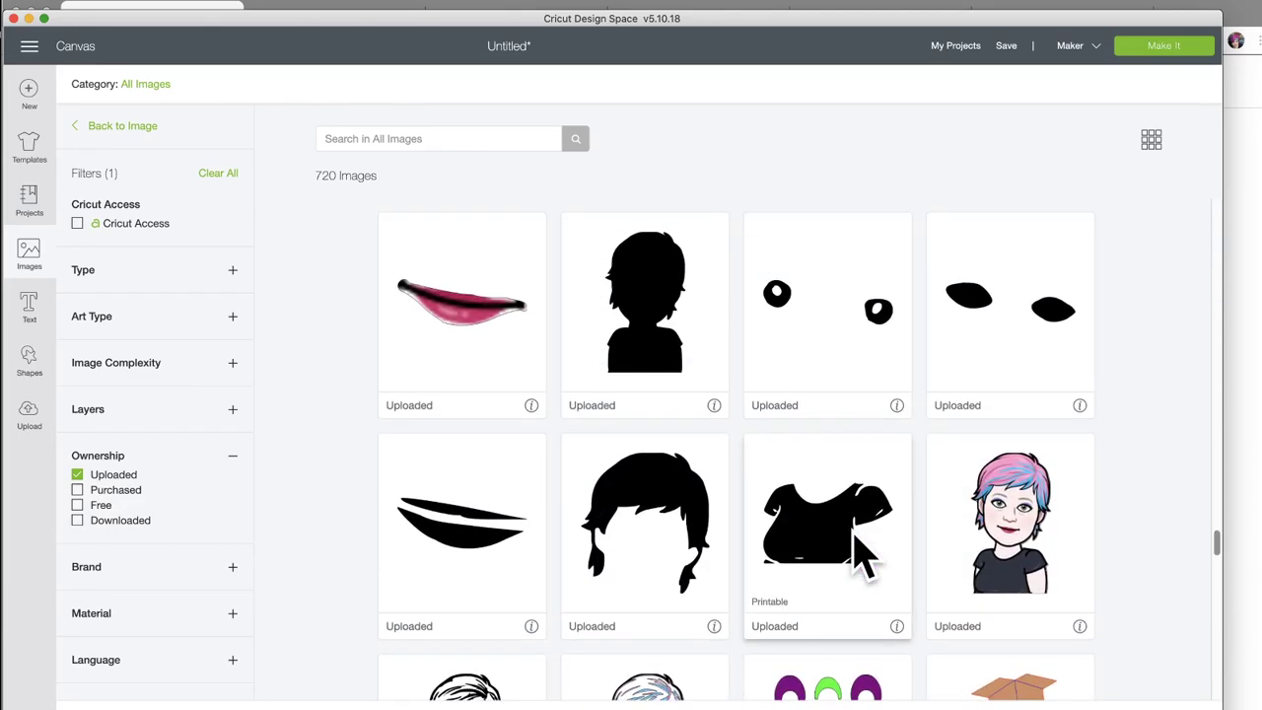
# Step: Select the uploaded black lips, hair, shirt, head-and-shoulders silhouette, pupils and eye whites images
pyautogui.click(459, 562)
pyautogui.click(621, 533)
pyautogui.click(808, 533)
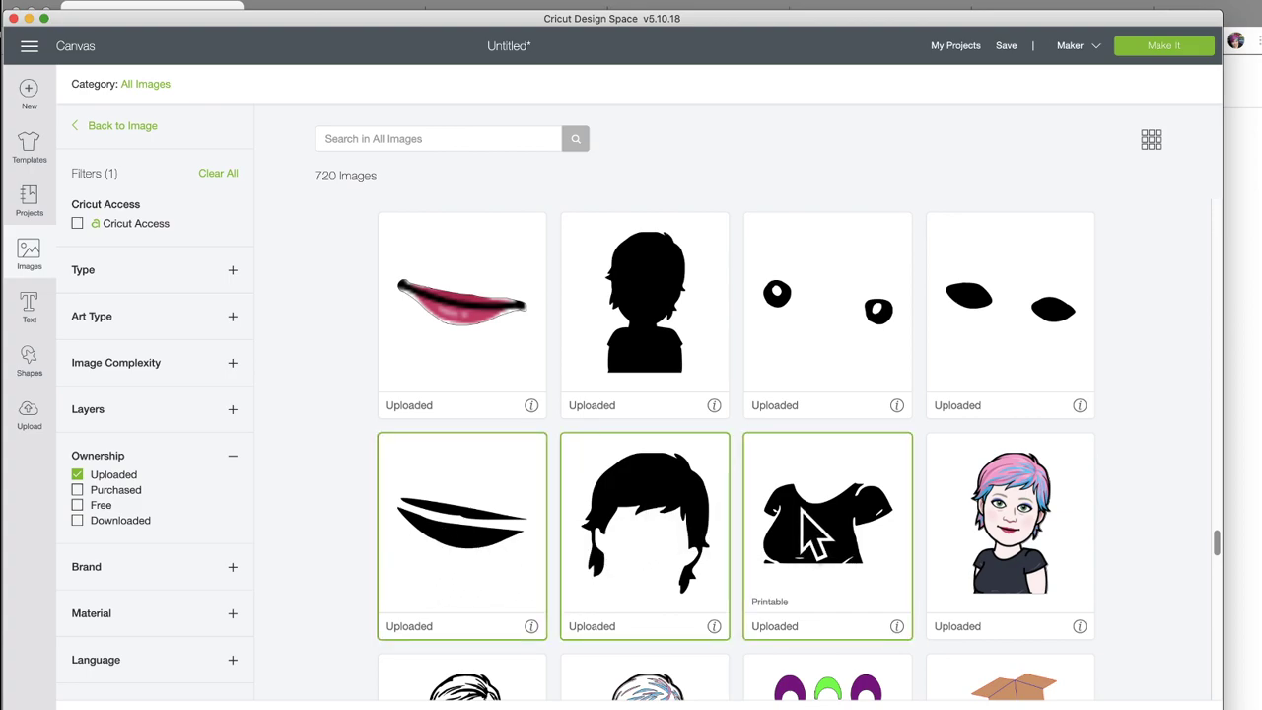
pyautogui.click(670, 344)
pyautogui.click(866, 395)
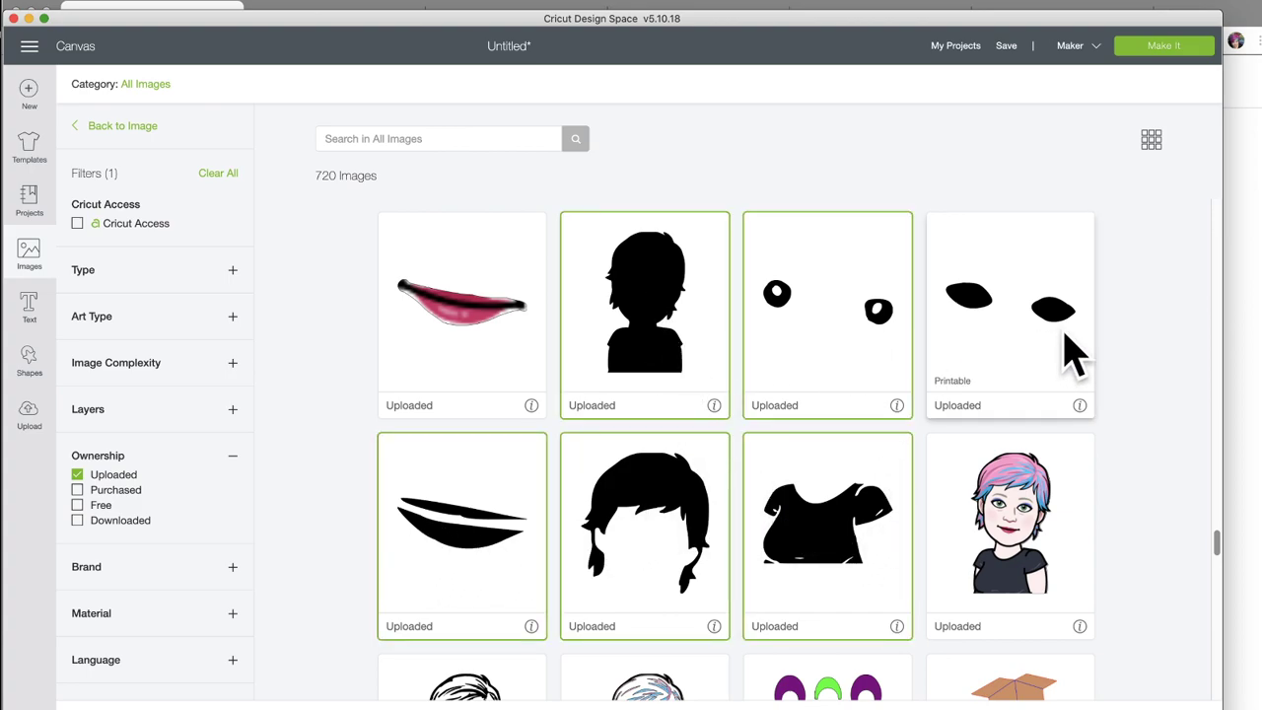
pyautogui.click(1065, 352)
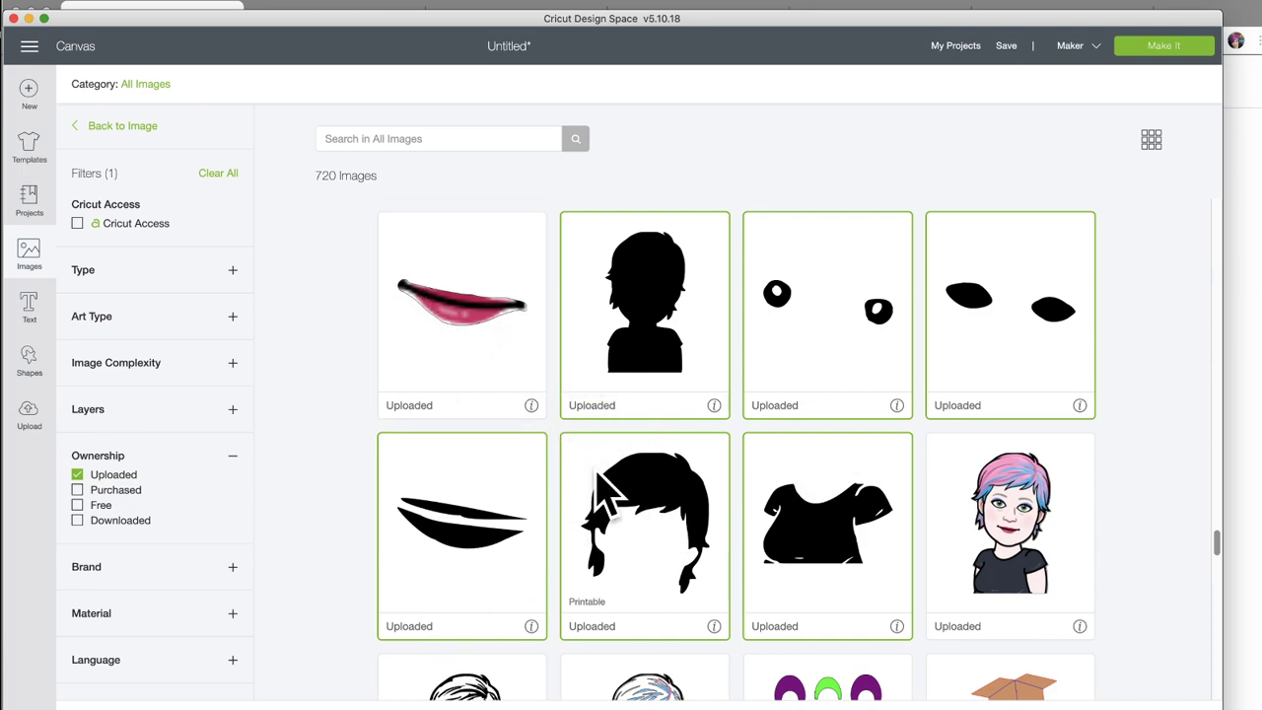
# Step: Add the bitmoji line drawing and hair strands to the selection and insert all the chosen images onto the canvas
pyautogui.scroll(3, 598, 479)
pyautogui.scroll(-4, 598, 485)
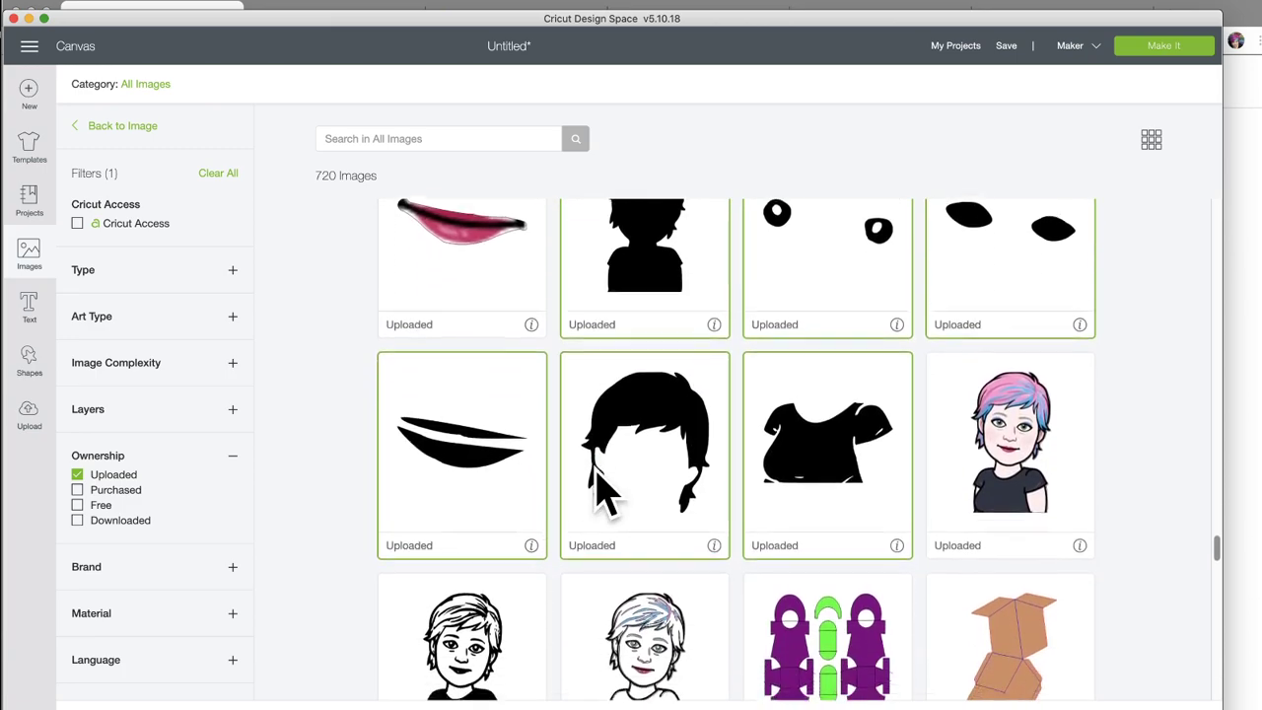
pyautogui.scroll(3, 598, 488)
pyautogui.click(643, 400)
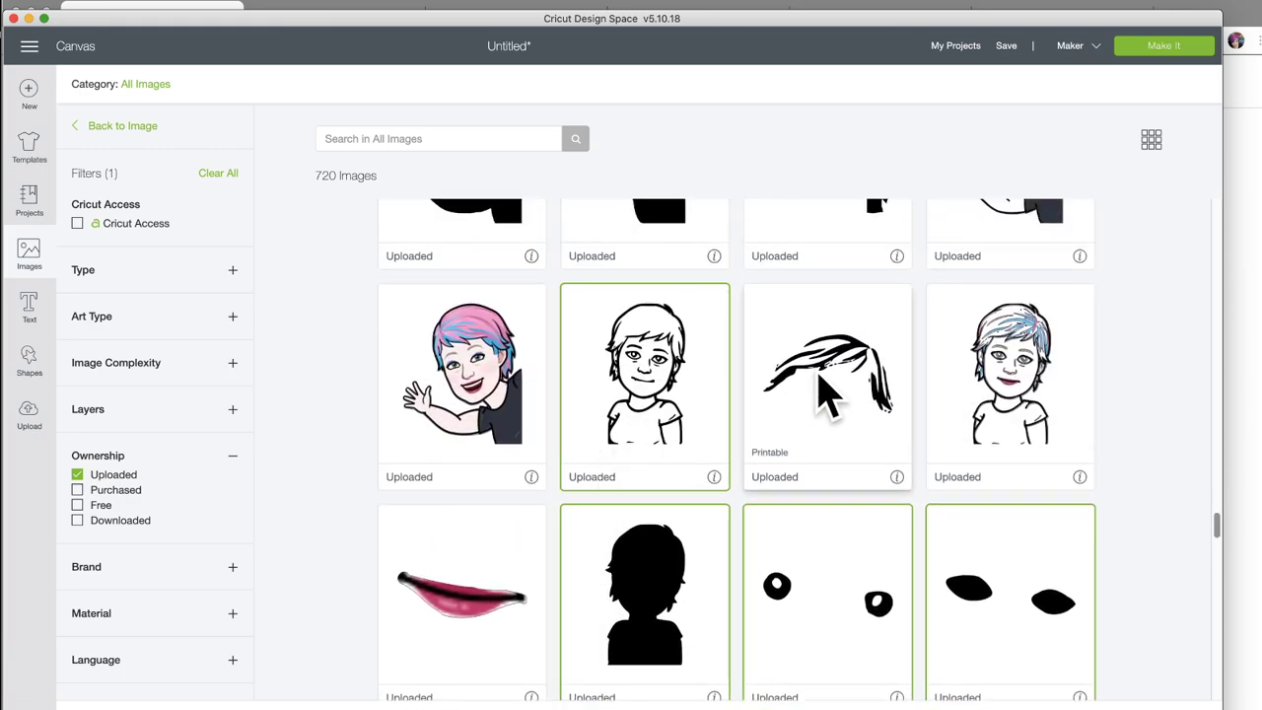
pyautogui.click(824, 380)
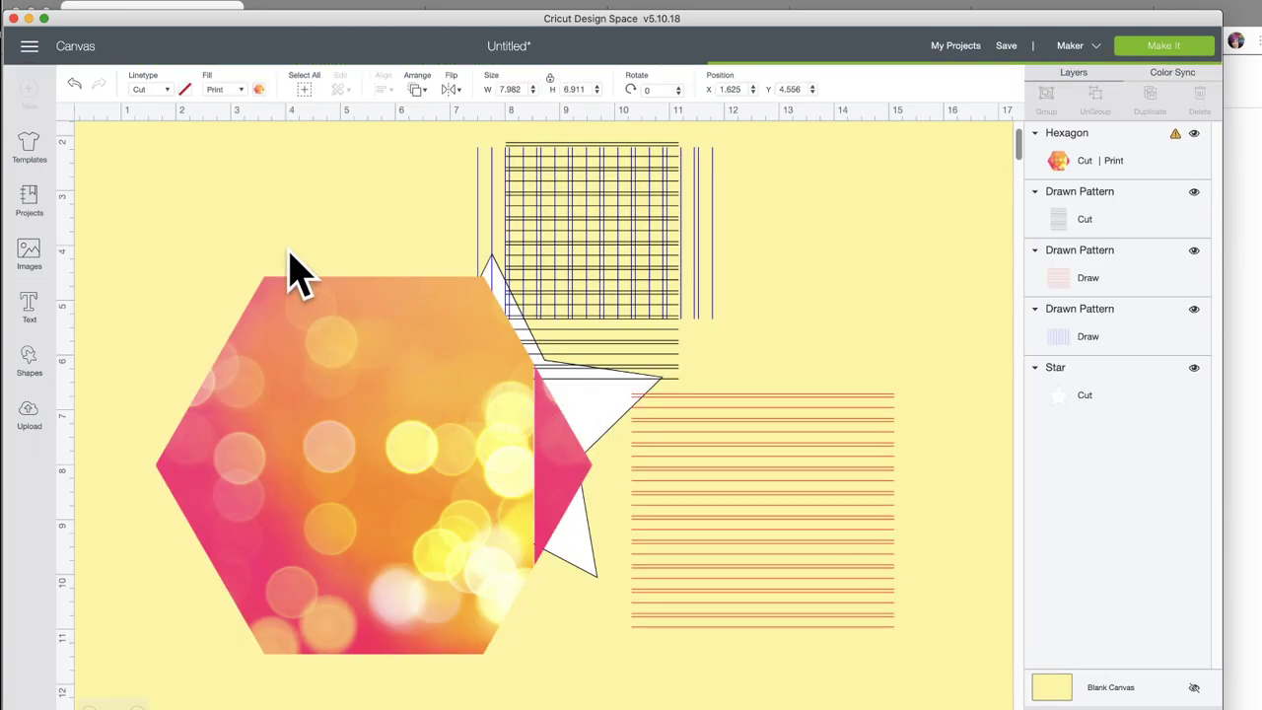
# Step: Move the hexagon, star and three drawn line patterns toward the right of the canvas to clear working space
pyautogui.moveTo(316, 371); pyautogui.dragTo(935, 320)
pyautogui.moveTo(463, 403); pyautogui.dragTo(889, 373)
pyautogui.moveTo(538, 272); pyautogui.dragTo(813, 375)
pyautogui.moveTo(645, 481); pyautogui.dragTo(910, 378)
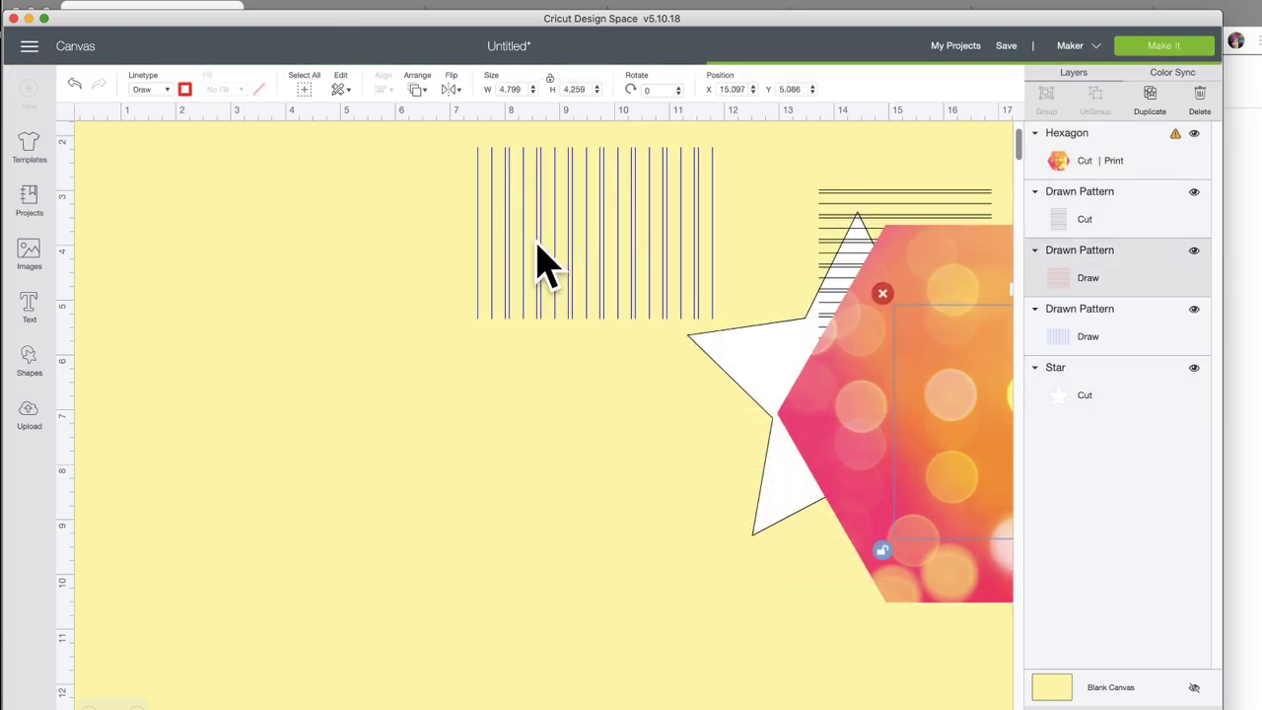
pyautogui.moveTo(540, 265); pyautogui.dragTo(916, 395)
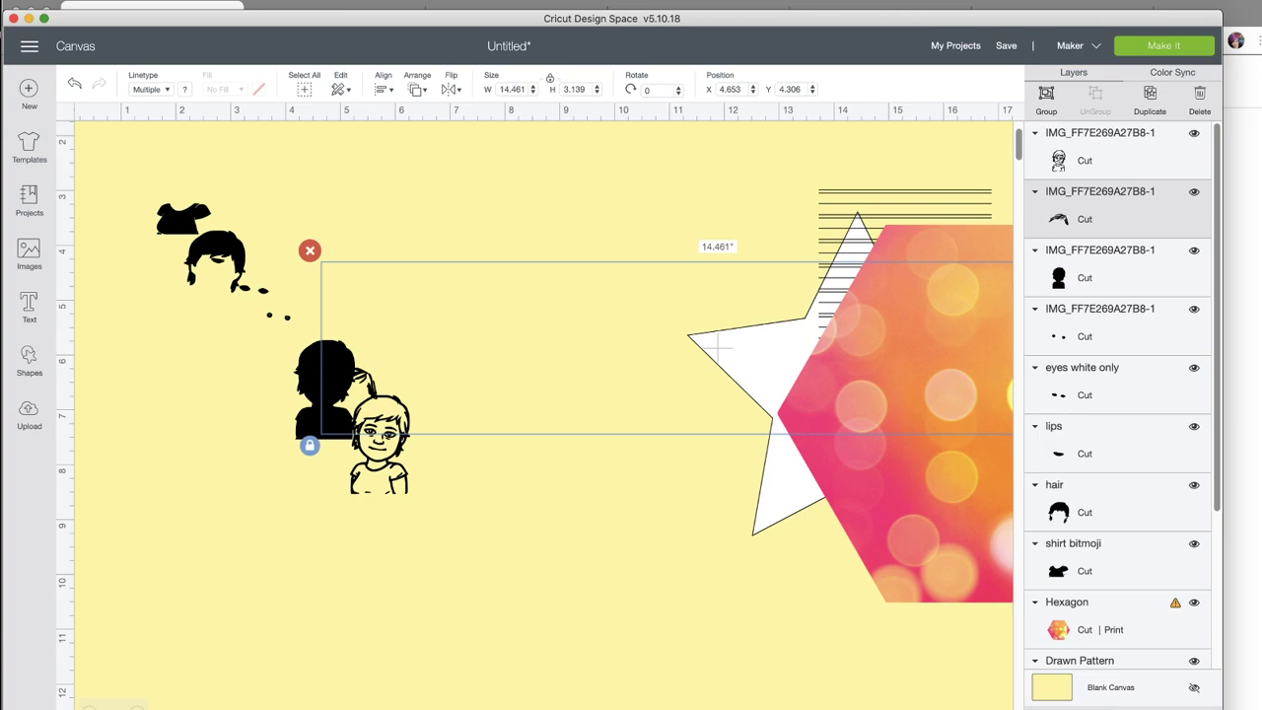
# Step: Spread apart the hair strands, silhouette and line drawing, and enlarge the line drawing to about 2.84 by 4.56 inches
pyautogui.click(236, 522)
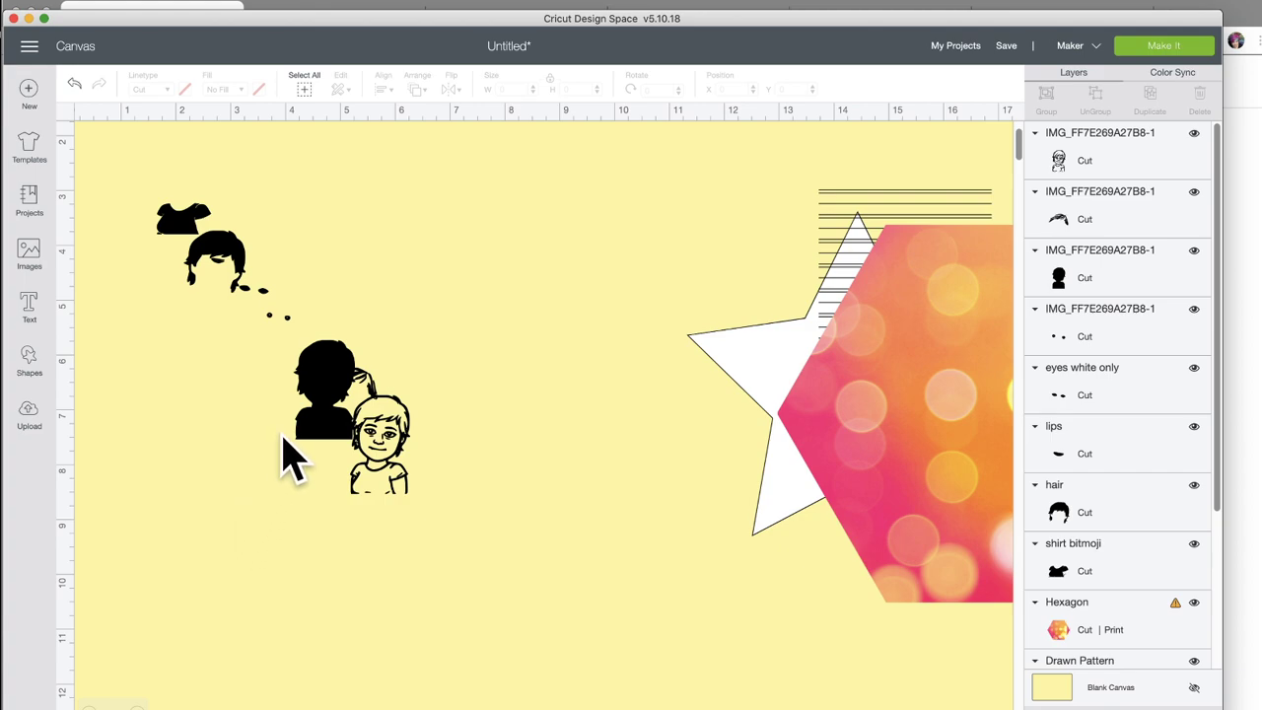
pyautogui.moveTo(332, 403); pyautogui.dragTo(476, 348)
pyautogui.moveTo(324, 386)
pyautogui.mouseDown()
pyautogui.moveTo(237, 385)
pyautogui.moveTo(580, 434)
pyautogui.mouseUp()
pyautogui.moveTo(394, 443); pyautogui.dragTo(270, 363)
pyautogui.moveTo(316, 444)
pyautogui.mouseDown()
pyautogui.moveTo(459, 614)
pyautogui.moveTo(423, 605)
pyautogui.mouseUp()
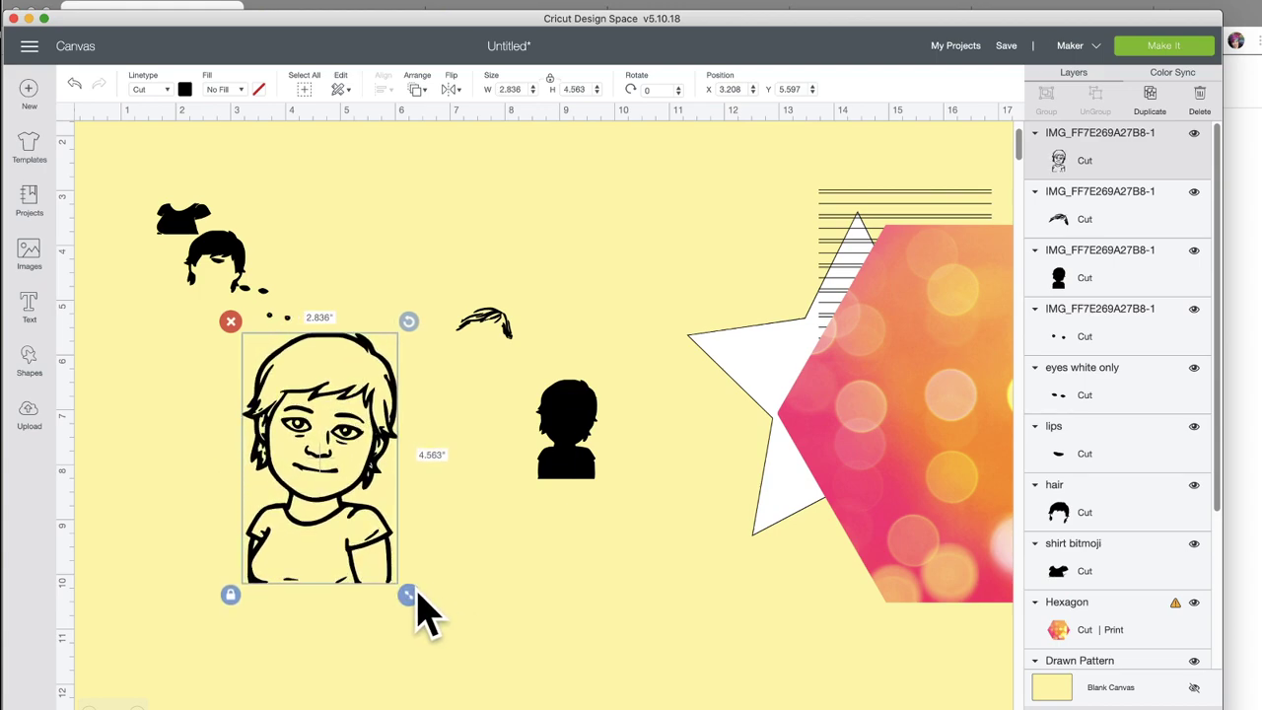
# Step: Move the solid black hair piece above the line drawing and recolour it a custom pink
pyautogui.moveTo(245, 278)
pyautogui.mouseDown()
pyautogui.moveTo(365, 252)
pyautogui.moveTo(373, 238)
pyautogui.mouseUp()
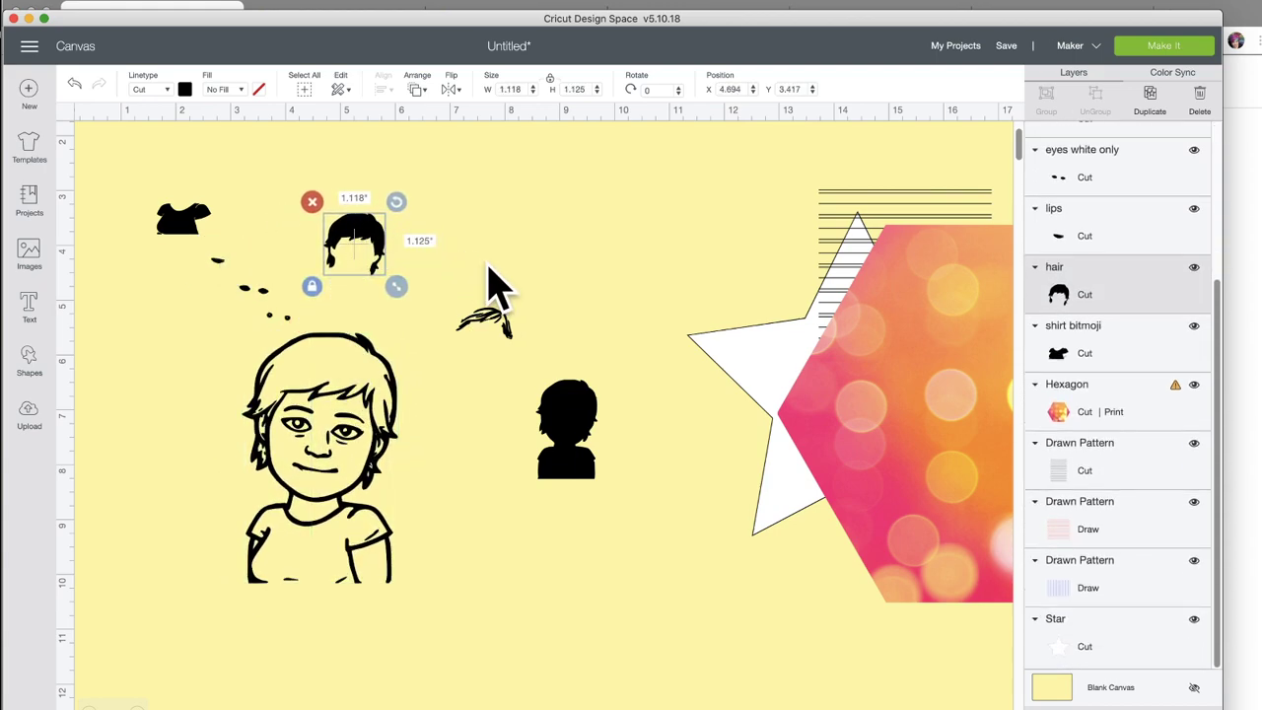
pyautogui.click(186, 91)
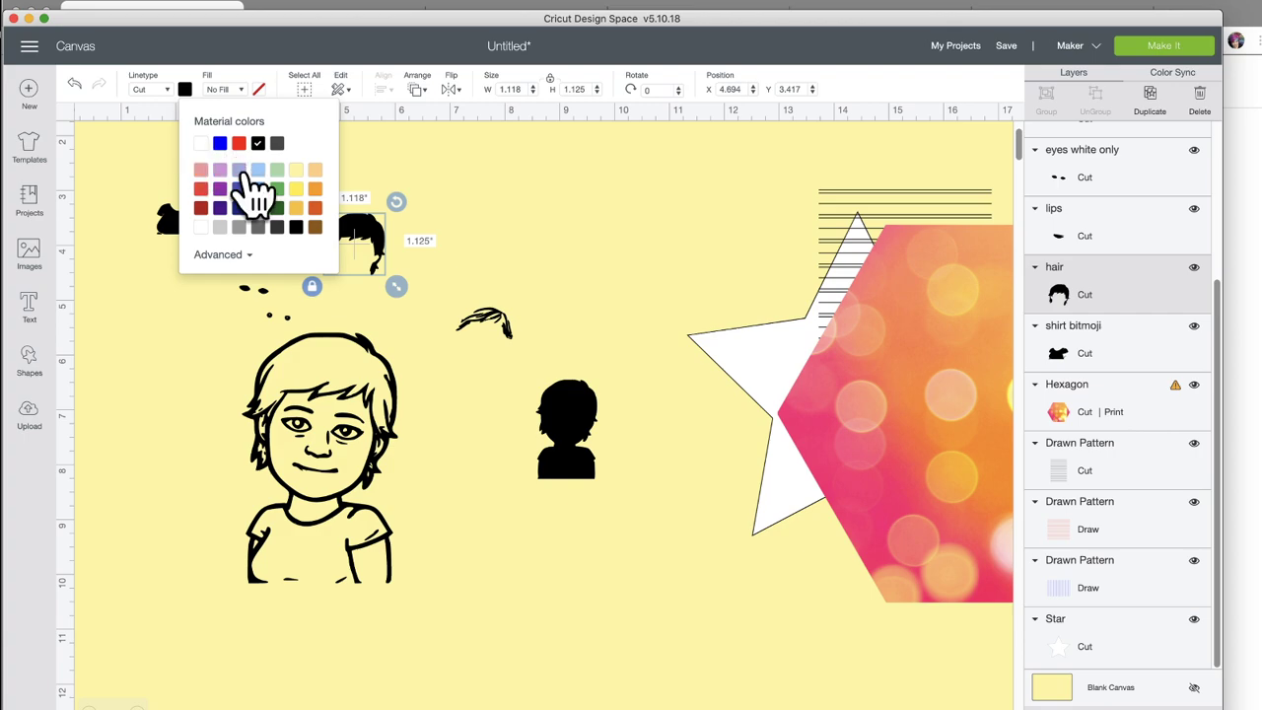
pyautogui.click(229, 257)
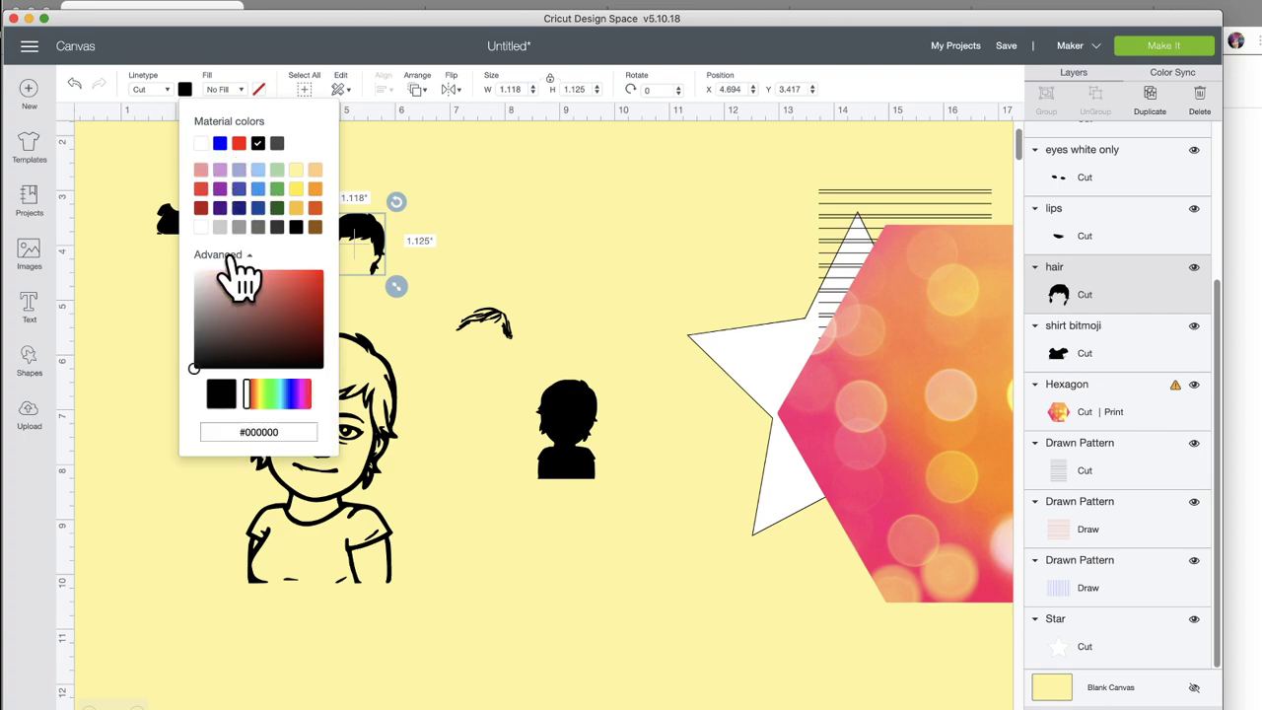
pyautogui.click(305, 394)
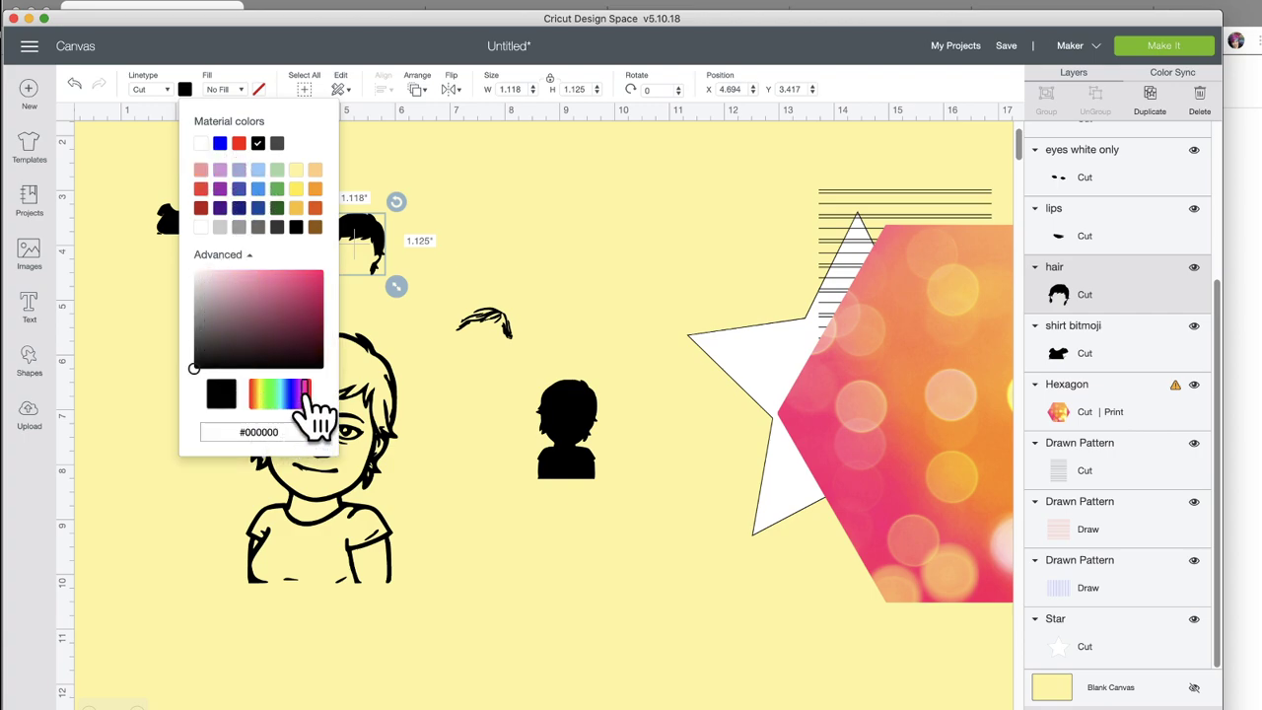
pyautogui.click(308, 279)
pyautogui.click(443, 282)
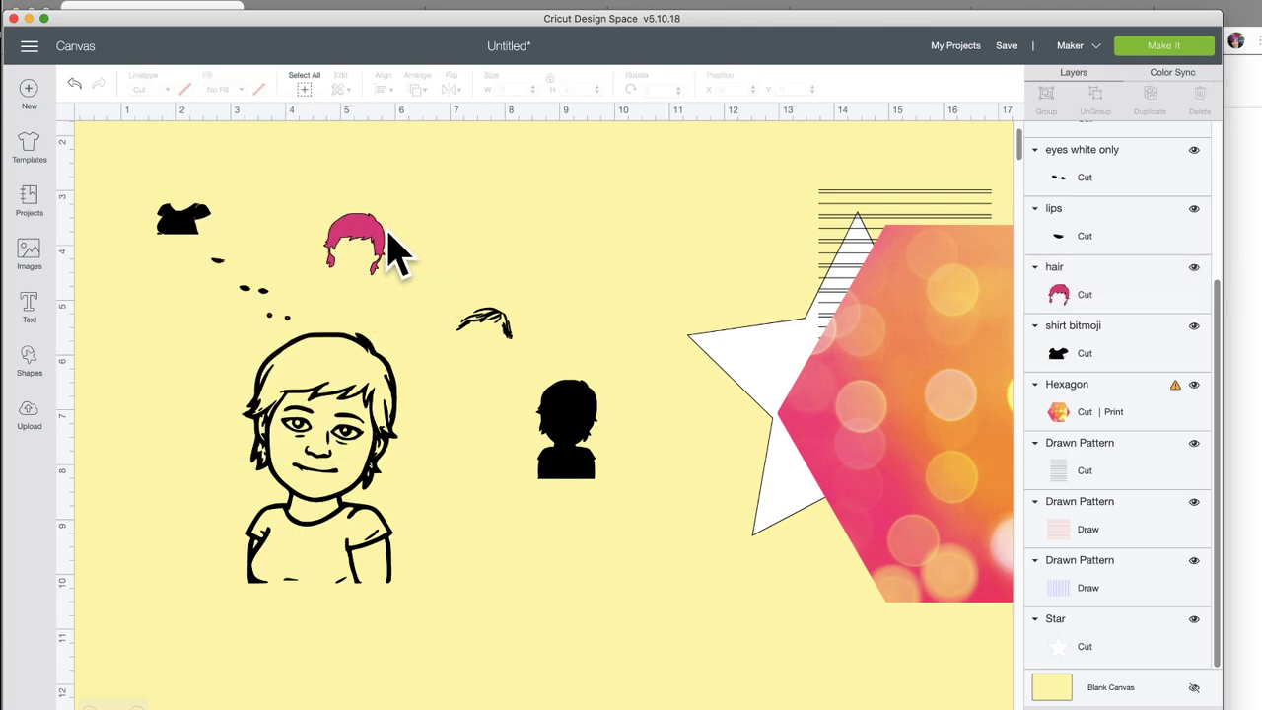
# Step: Enlarge the pink hair and align it with the line drawing so that it fills the head's hair outline
pyautogui.click(386, 240)
pyautogui.moveTo(385, 239); pyautogui.dragTo(310, 382)
pyautogui.moveTo(332, 426)
pyautogui.mouseDown()
pyautogui.moveTo(344, 480)
pyautogui.moveTo(358, 469)
pyautogui.moveTo(395, 533)
pyautogui.moveTo(397, 522)
pyautogui.mouseUp()
pyautogui.moveTo(392, 402); pyautogui.dragTo(398, 432)
pyautogui.click(406, 468)
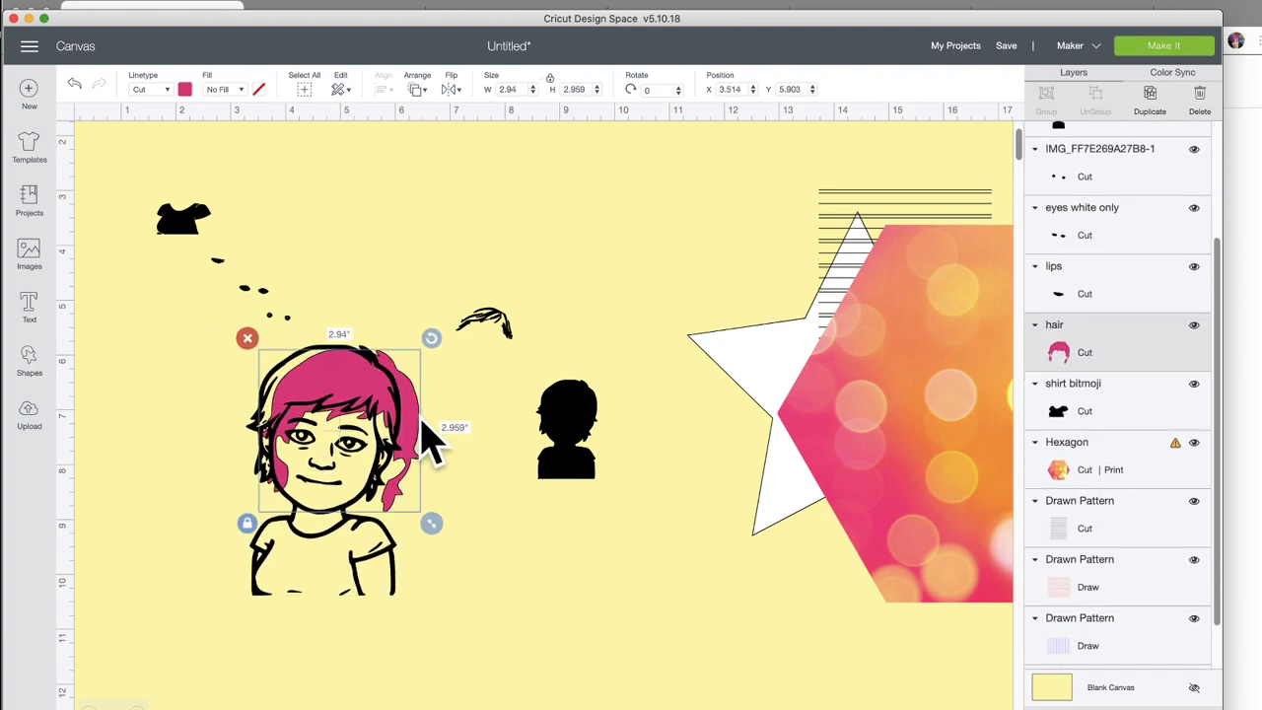
pyautogui.moveTo(434, 519); pyautogui.dragTo(376, 540)
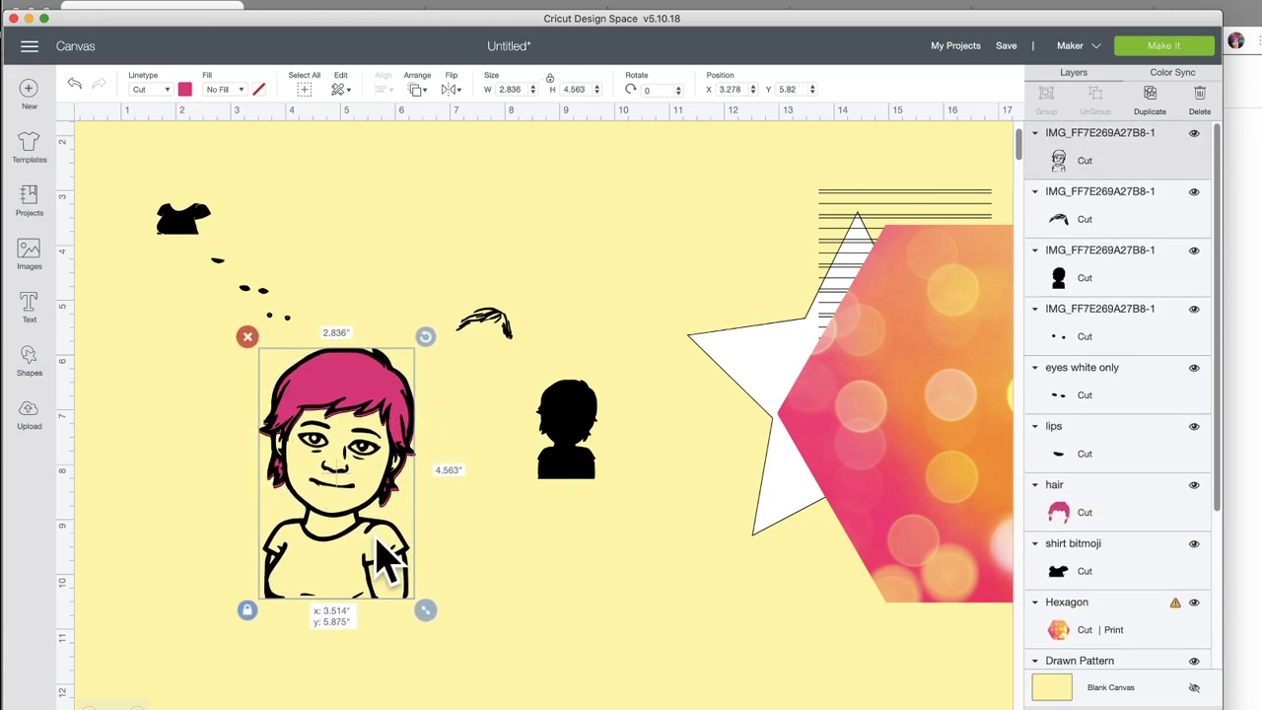
# Step: Recolour the small hair strands piece from the material colours to a custom light blue
pyautogui.click(488, 320)
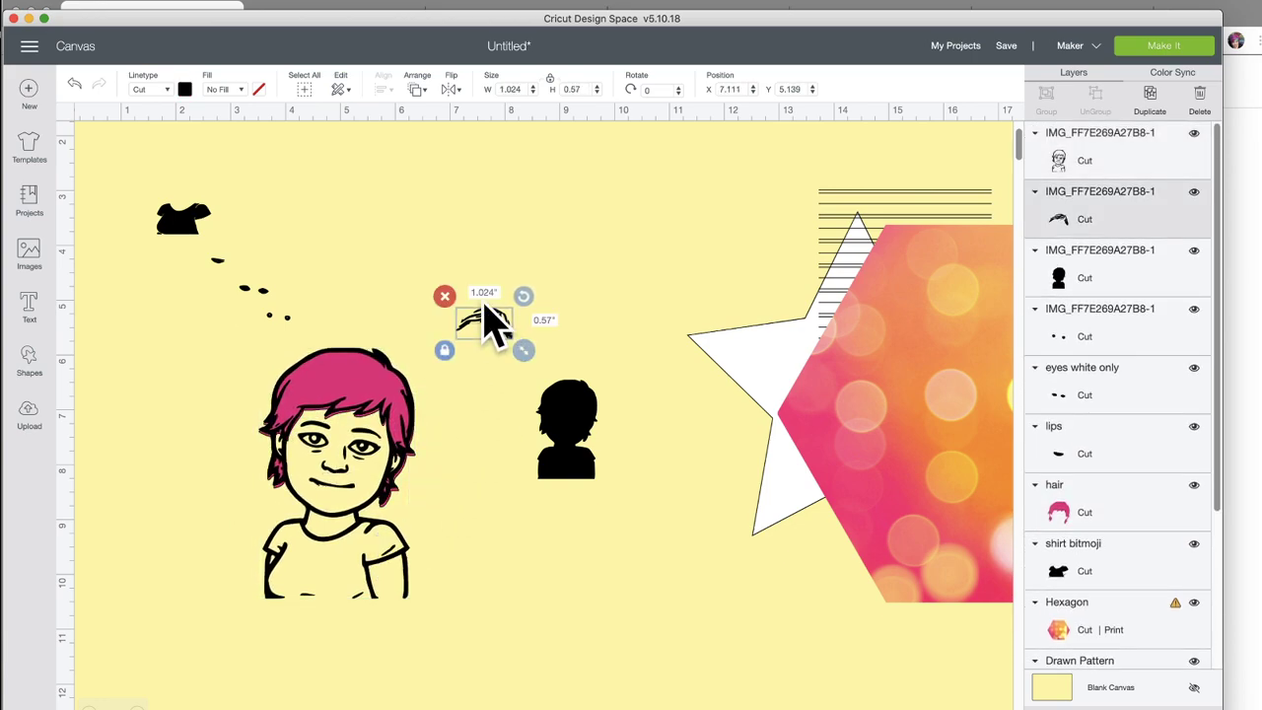
pyautogui.click(184, 90)
pyautogui.click(259, 188)
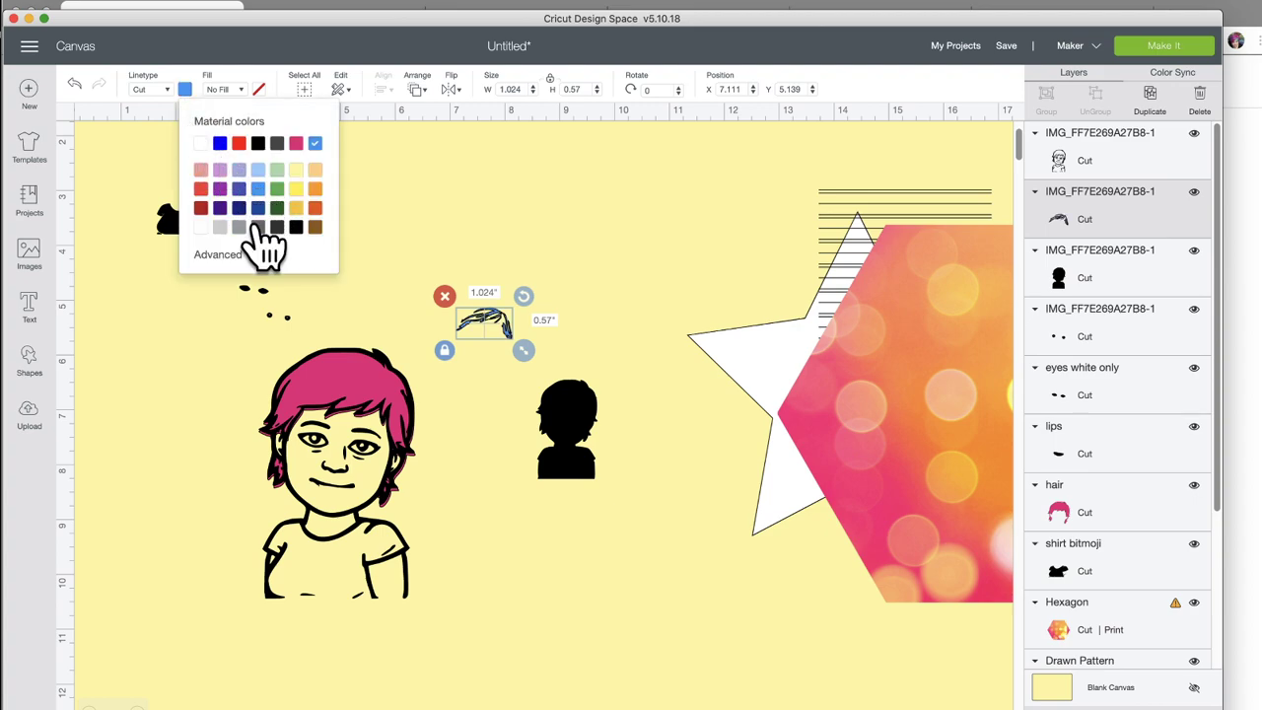
pyautogui.click(217, 254)
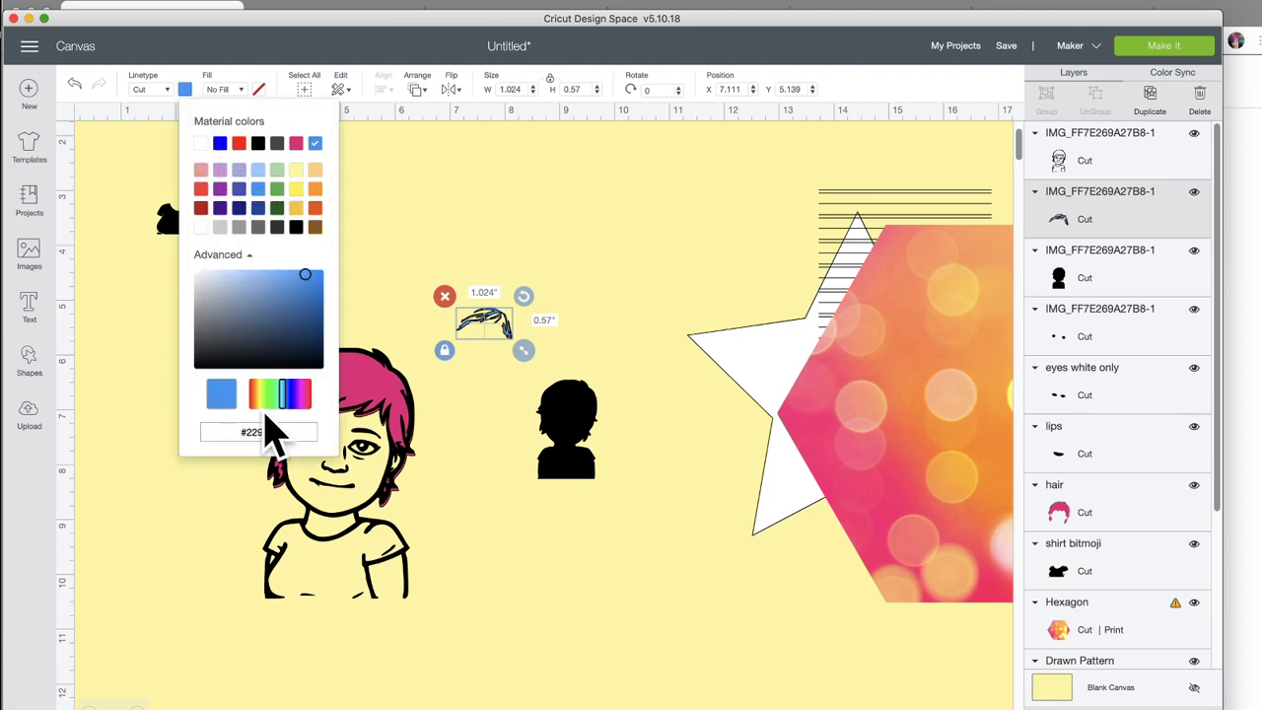
pyautogui.moveTo(282, 400); pyautogui.dragTo(284, 402)
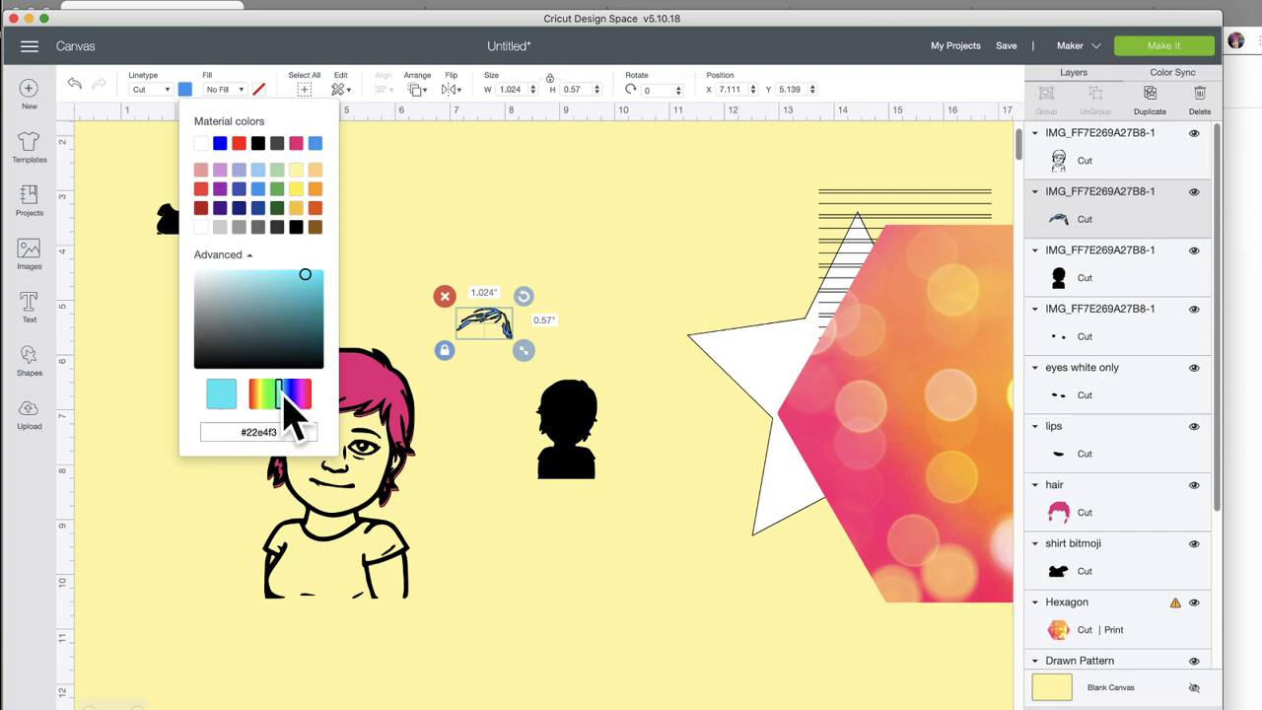
# Step: Enlarge the light blue hair strands to about 3.0 by 1.67 inches and place them over the pink hair
pyautogui.moveTo(507, 338); pyautogui.dragTo(346, 387)
pyautogui.moveTo(402, 429); pyautogui.dragTo(459, 532)
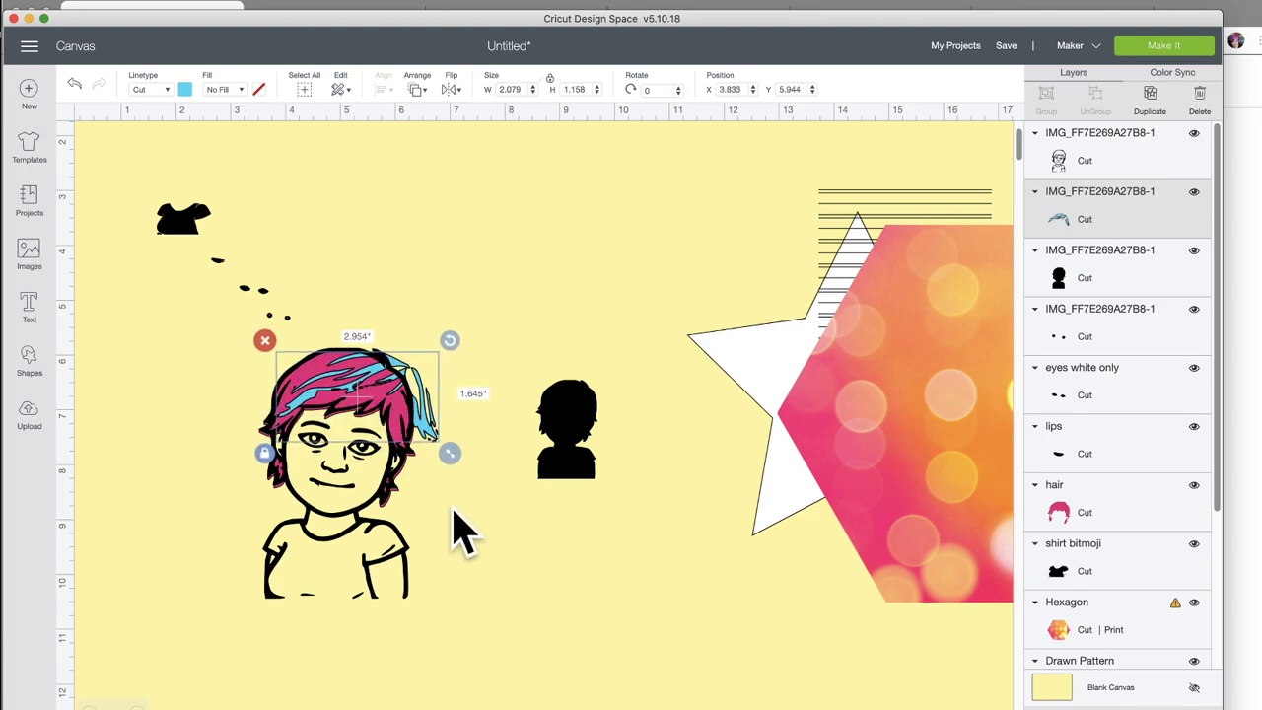
pyautogui.moveTo(404, 387); pyautogui.dragTo(420, 460)
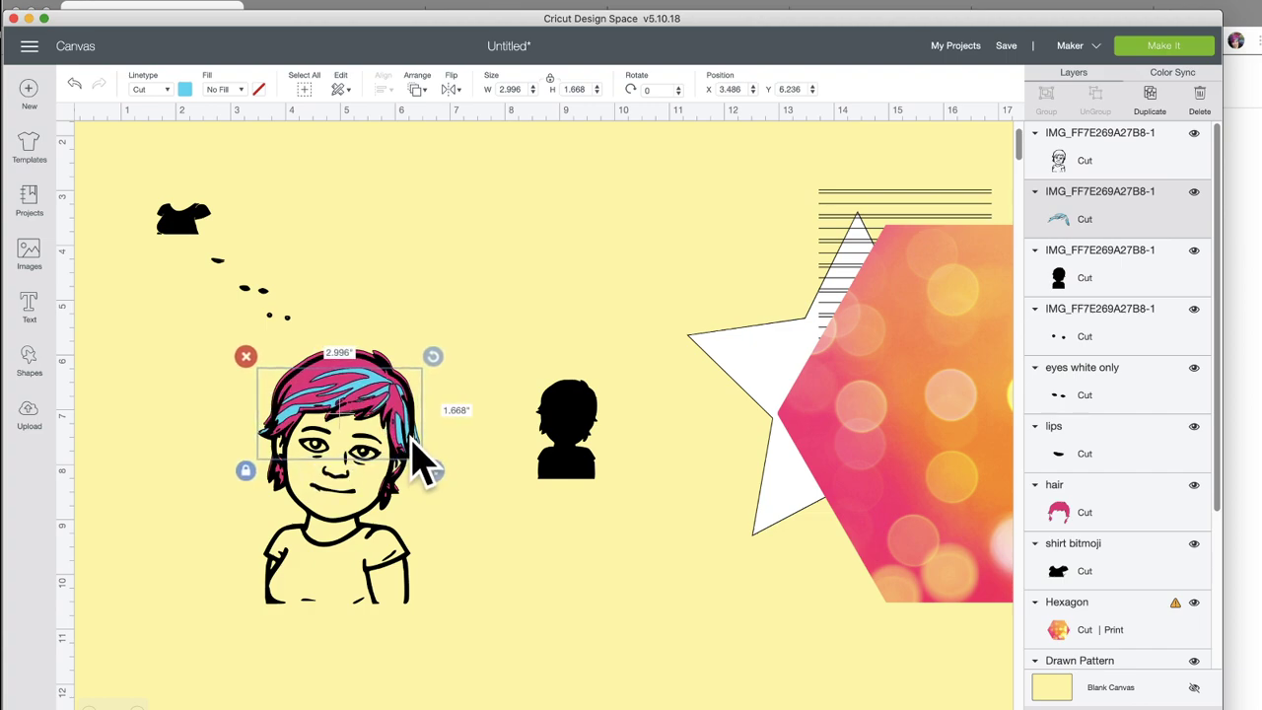
# Step: Fit the black shirt over the line drawing's body at about 2.57 by 1.47 inches and recolour it light purple
pyautogui.click(182, 222)
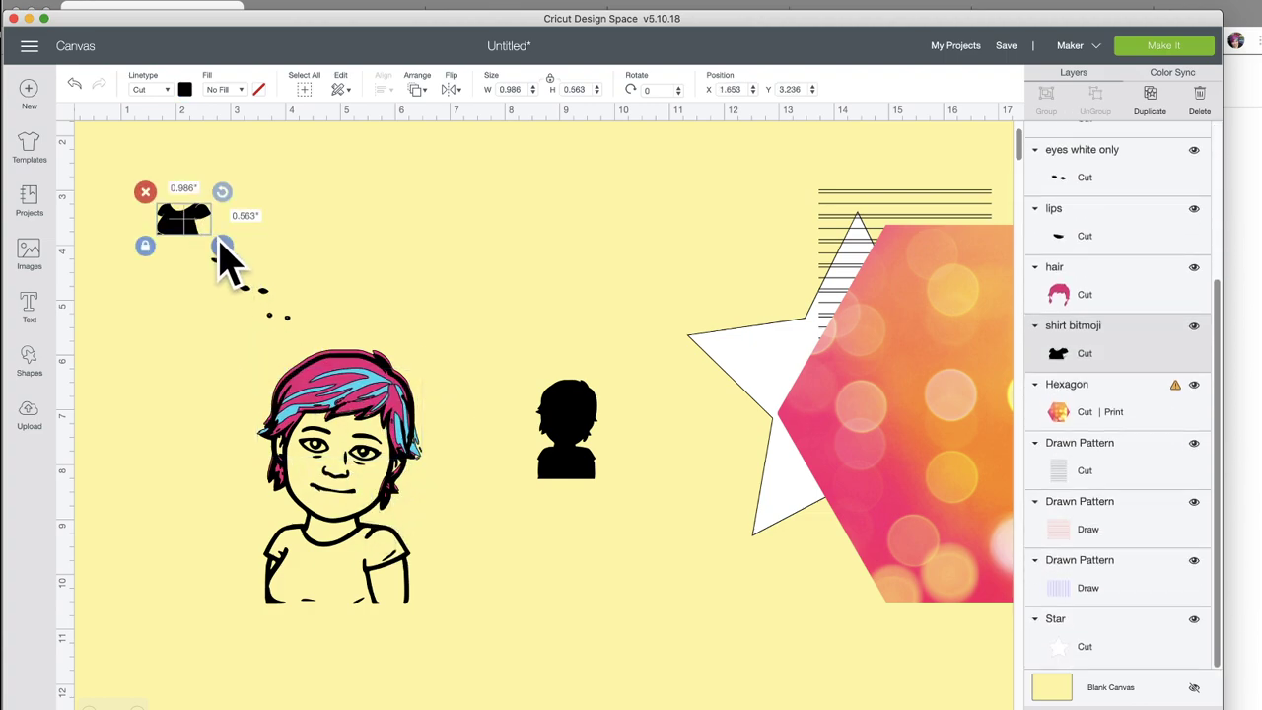
pyautogui.moveTo(223, 252); pyautogui.dragTo(356, 322)
pyautogui.moveTo(277, 296); pyautogui.dragTo(343, 591)
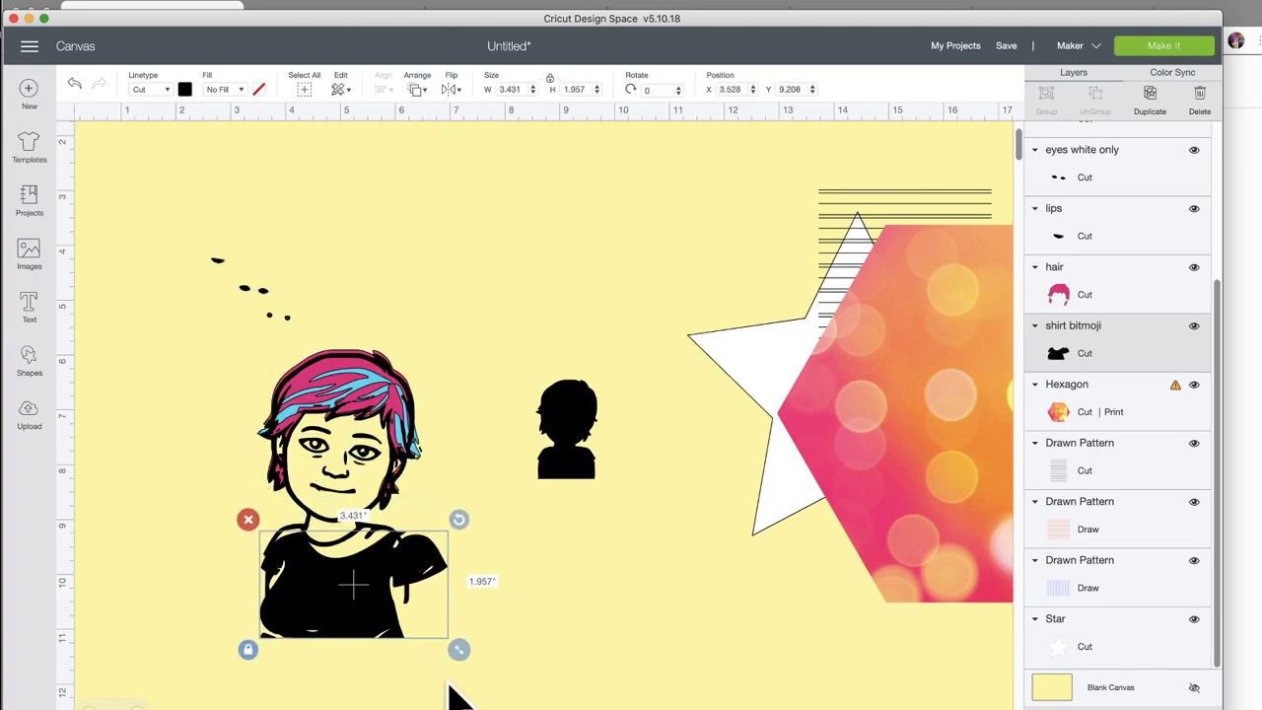
pyautogui.moveTo(459, 653); pyautogui.dragTo(417, 625)
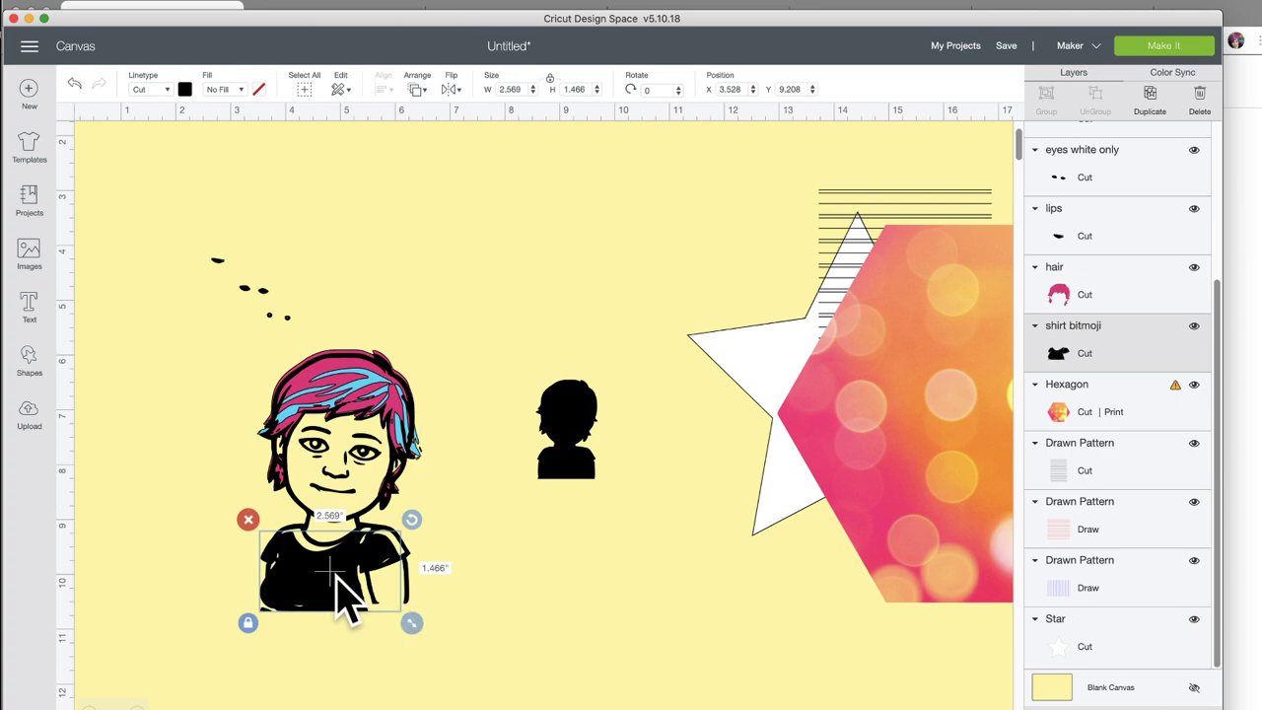
pyautogui.moveTo(346, 598); pyautogui.dragTo(313, 606)
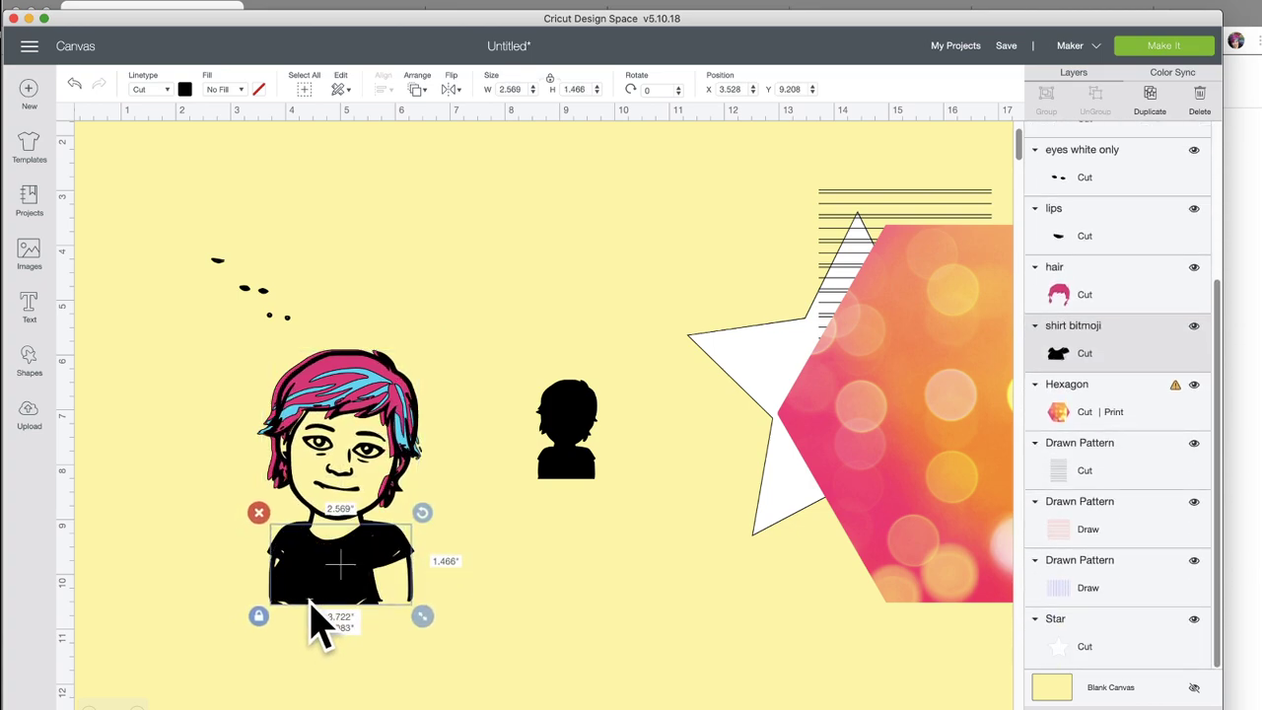
pyautogui.click(185, 89)
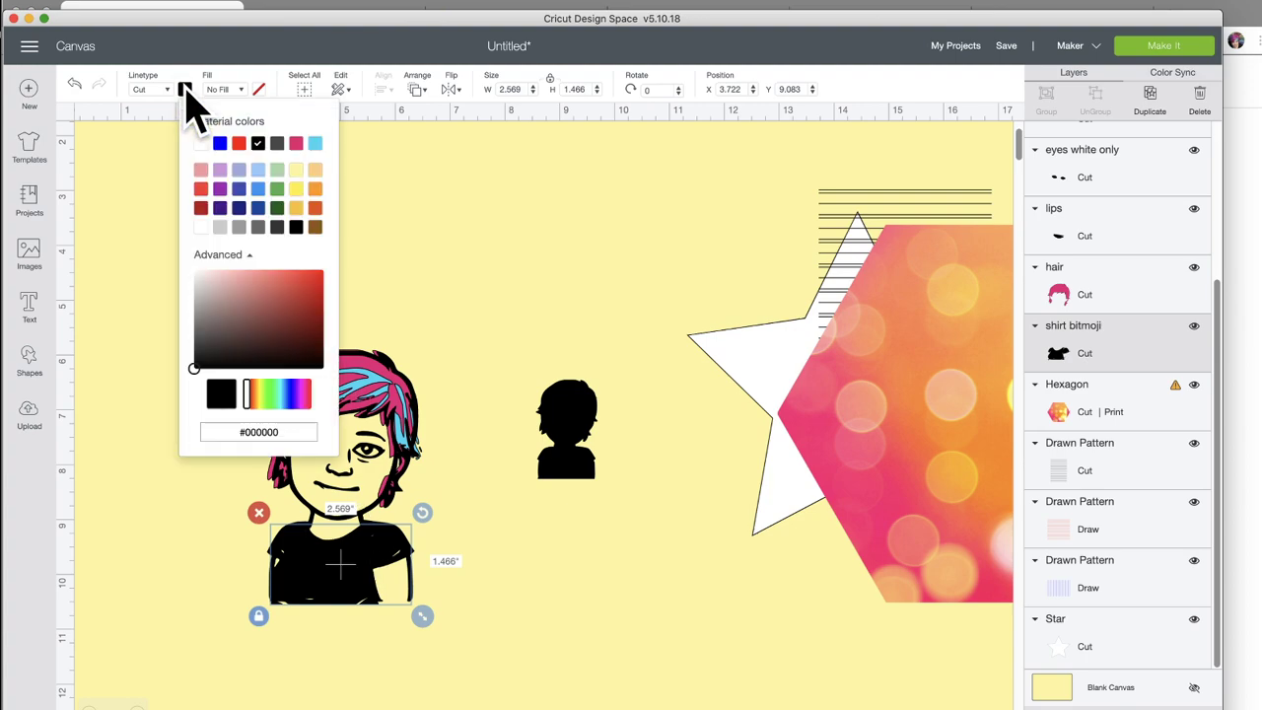
pyautogui.click(221, 172)
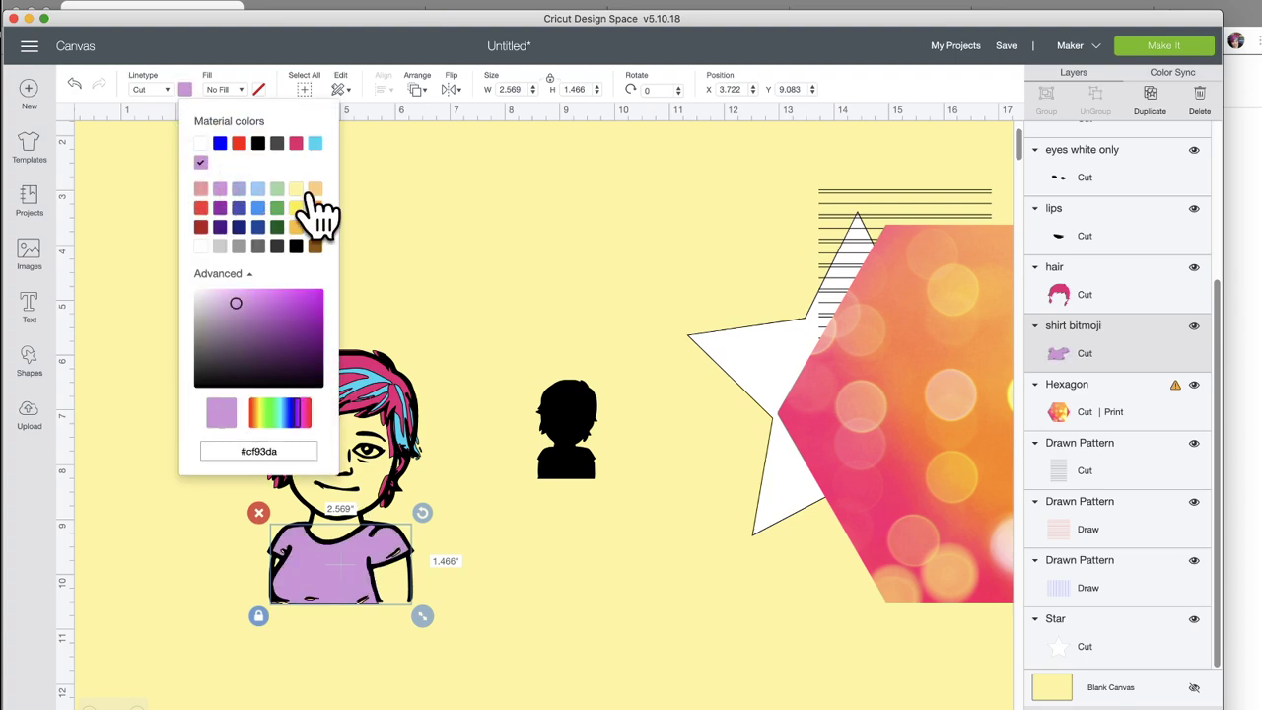
pyautogui.click(437, 253)
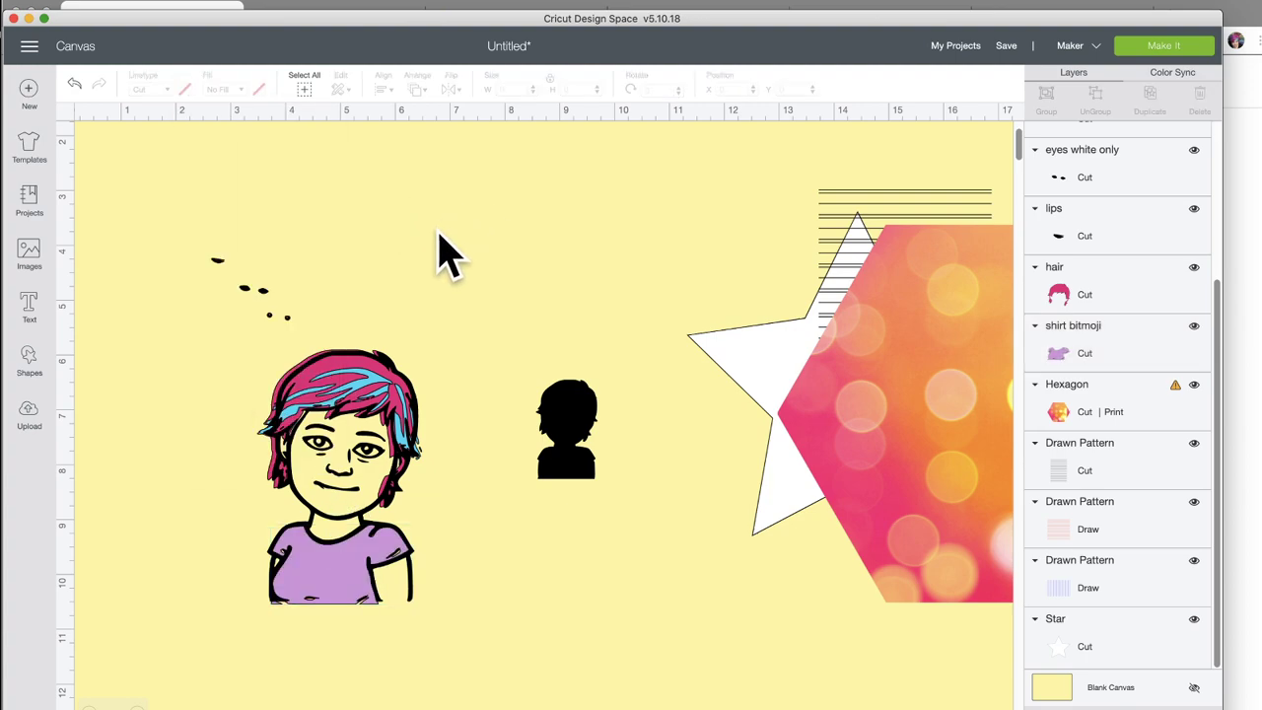
# Step: Recolour the eye whites piece white and fit it over the line drawing's eyes at about 1.51 by 0.42 inches
pyautogui.click(266, 290)
pyautogui.moveTo(277, 301); pyautogui.dragTo(343, 341)
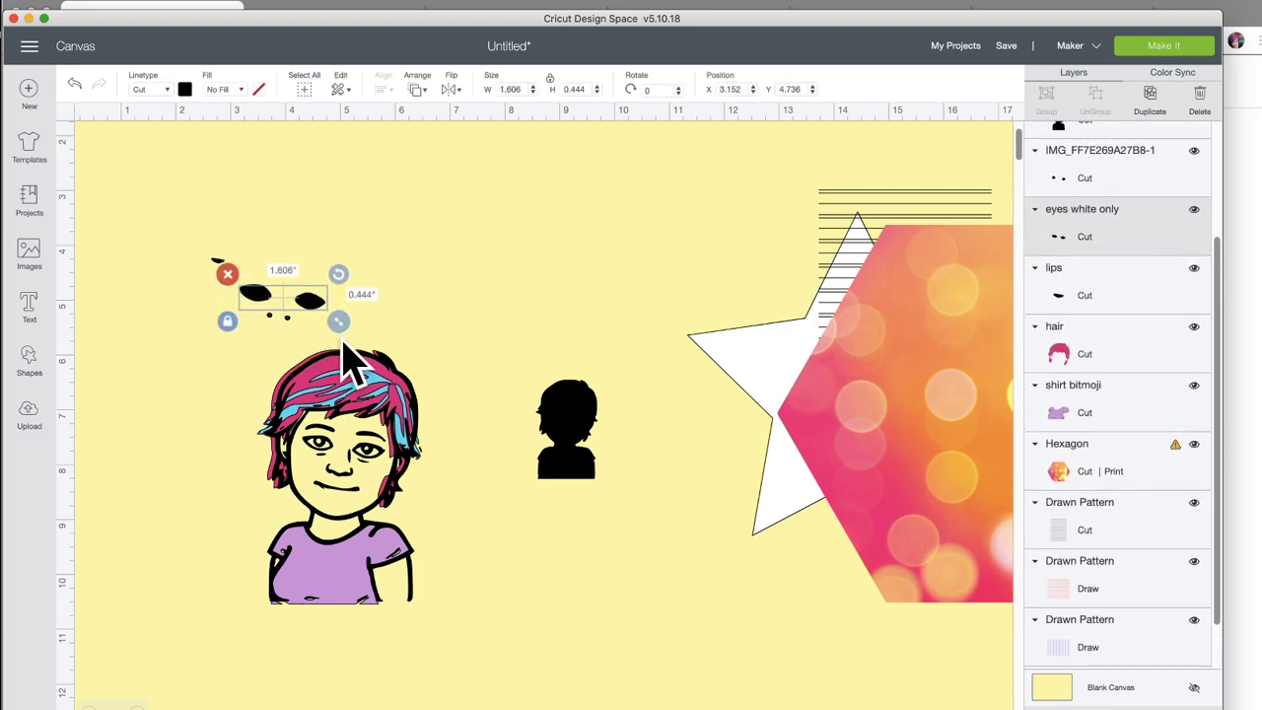
pyautogui.click(186, 89)
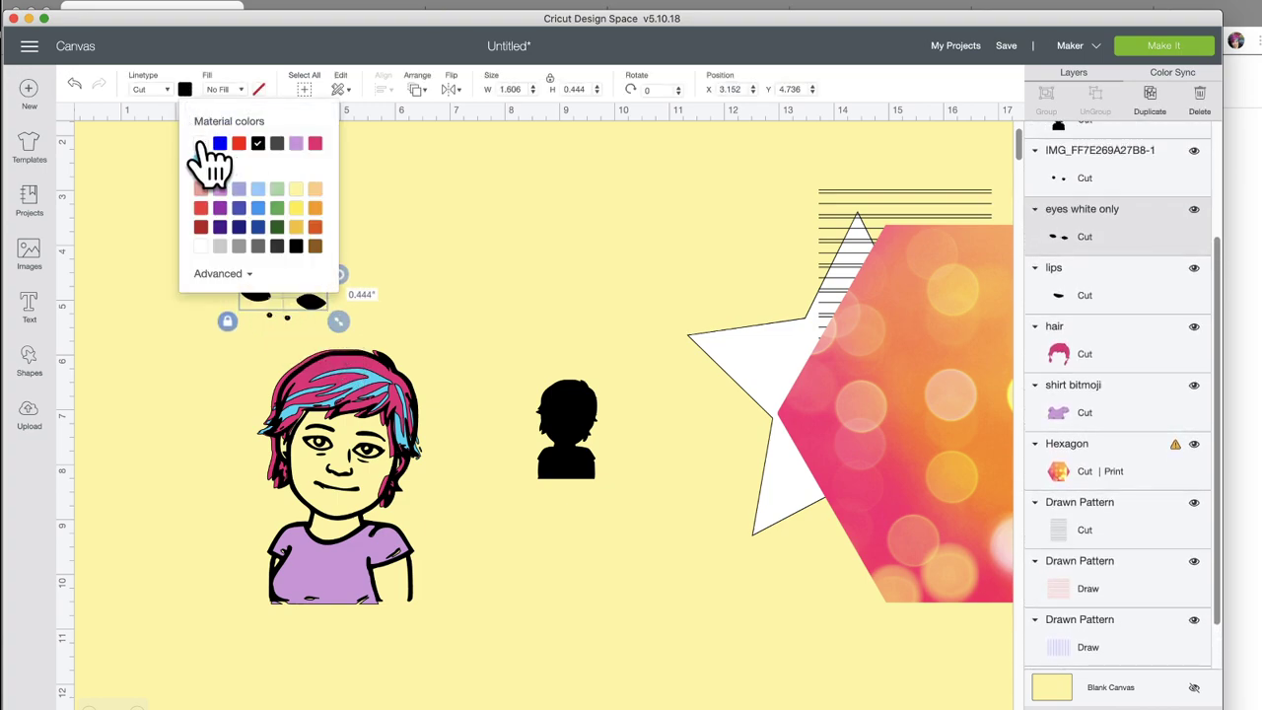
pyautogui.click(201, 144)
pyautogui.click(367, 272)
pyautogui.moveTo(313, 300); pyautogui.dragTo(400, 484)
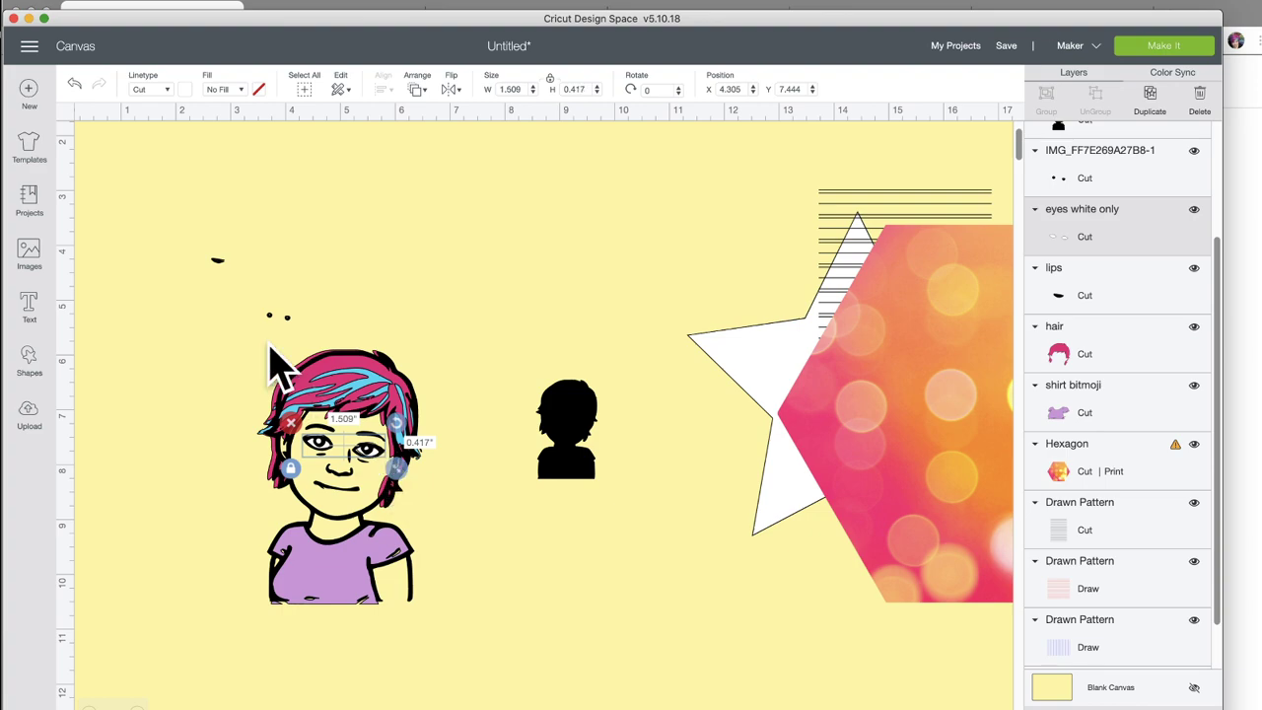
# Step: Recolour the lips in the hair's pink and fit them over the mouth at about 0.86 by 0.31 inches
pyautogui.click(234, 283)
pyautogui.click(219, 264)
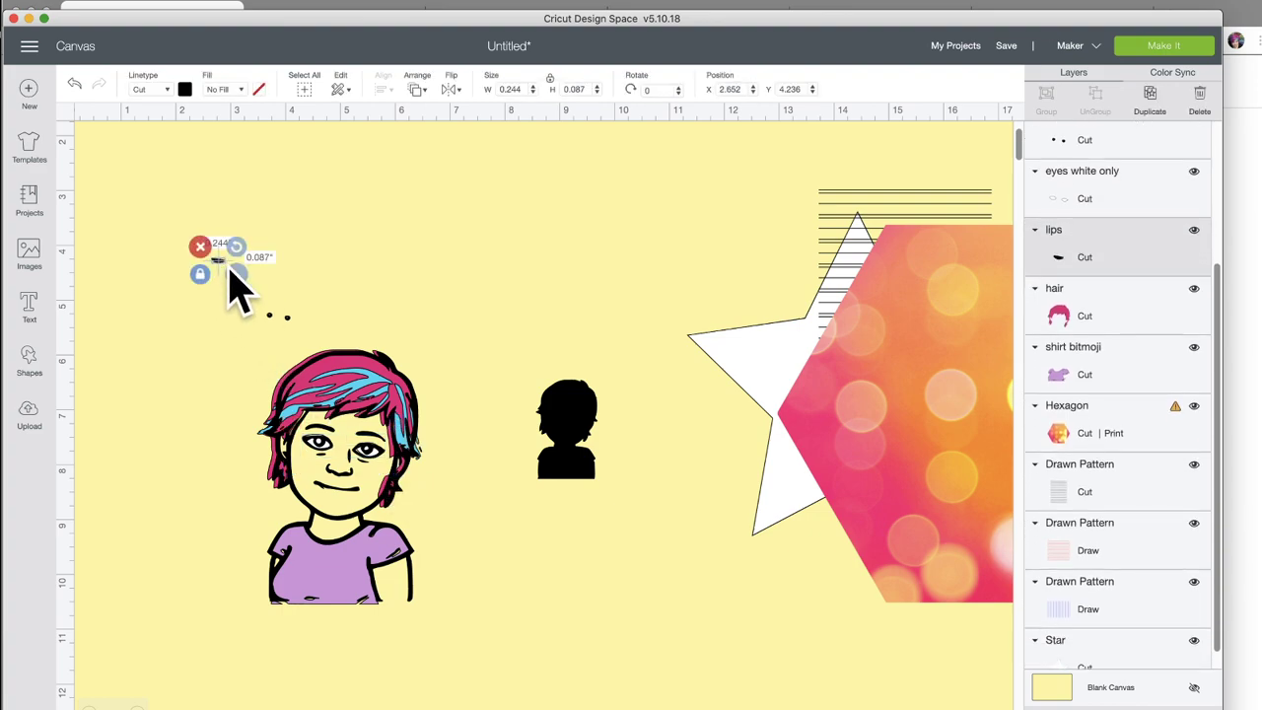
pyautogui.moveTo(240, 282); pyautogui.dragTo(282, 292)
pyautogui.click(184, 90)
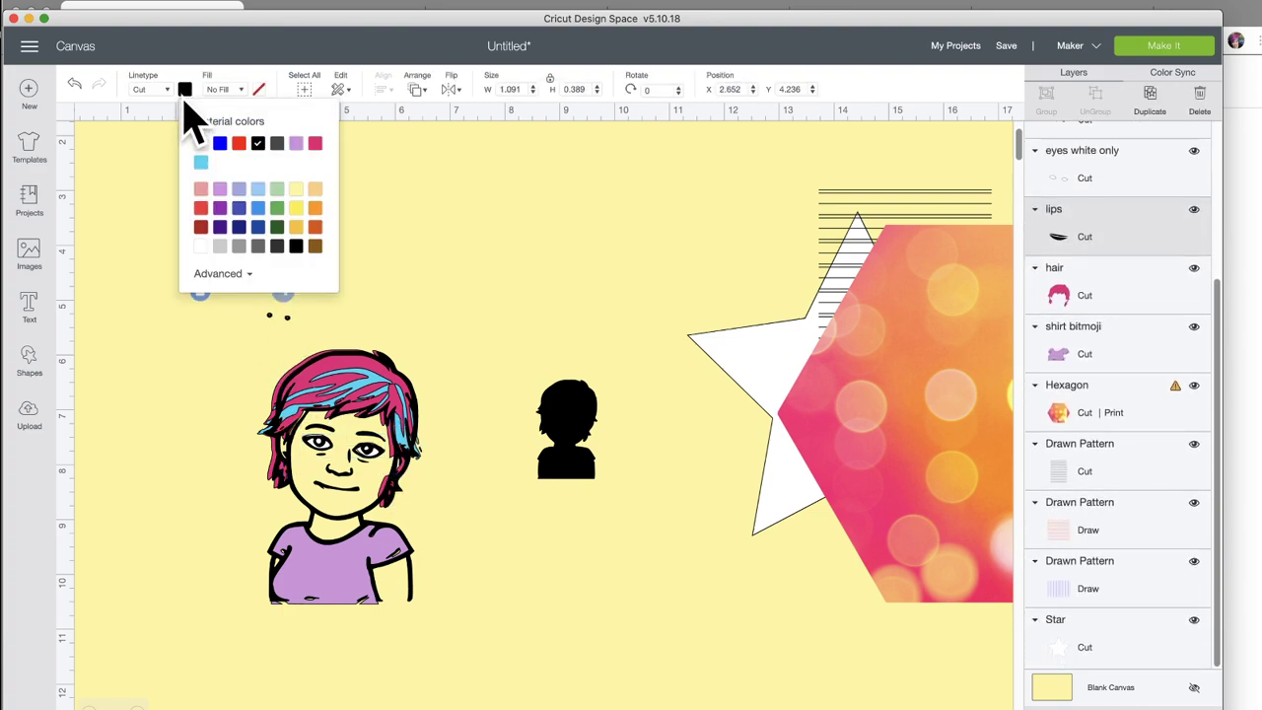
pyautogui.click(314, 144)
pyautogui.click(437, 198)
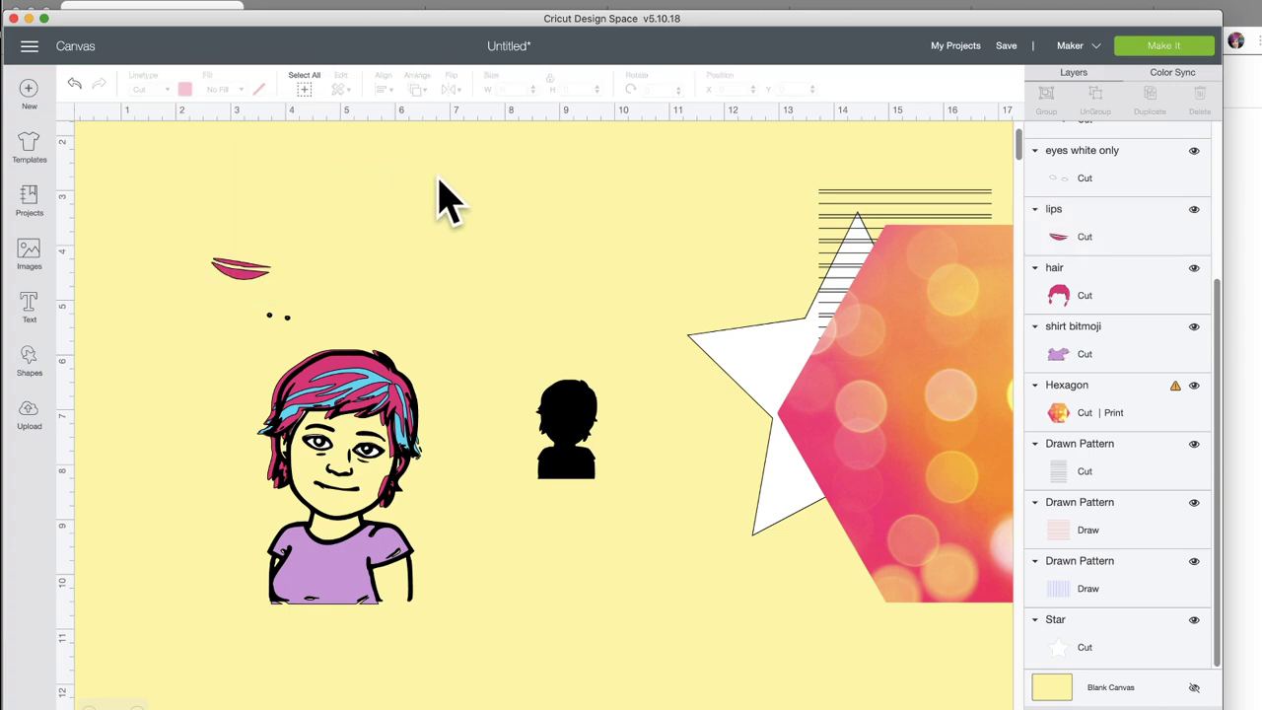
pyautogui.moveTo(274, 290); pyautogui.dragTo(352, 502)
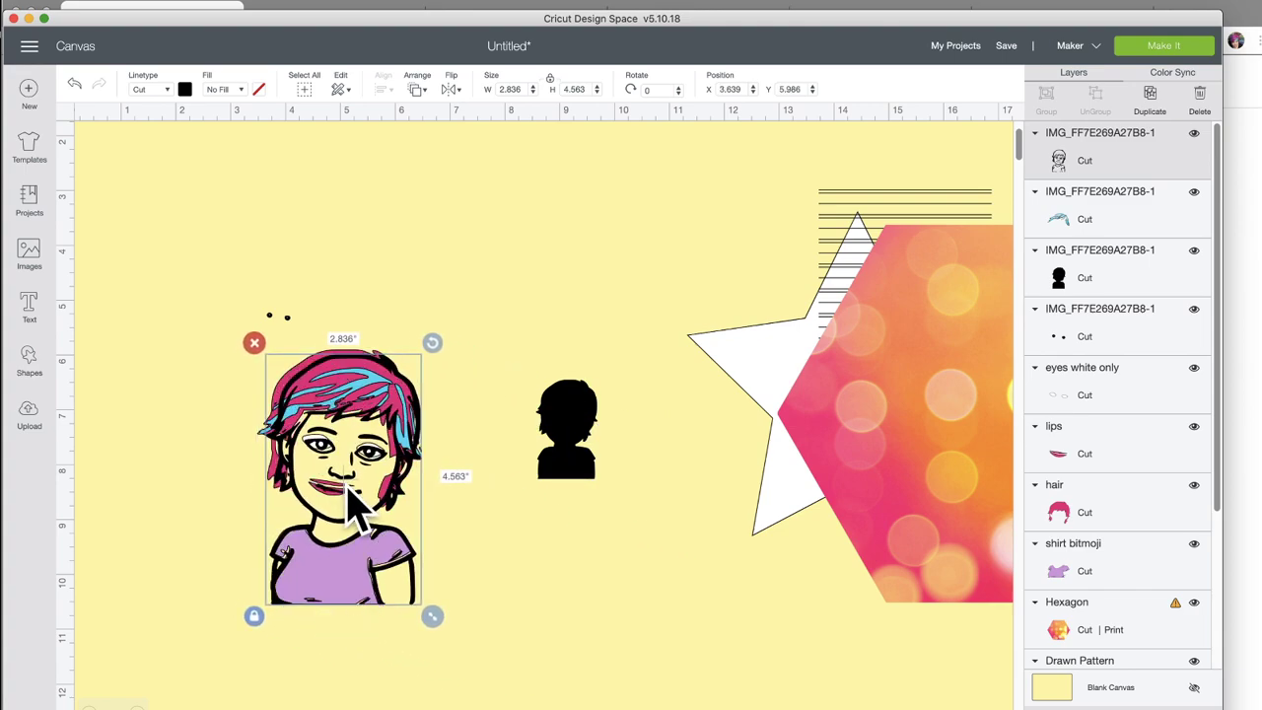
# Step: Send the line drawing to the back and move the purple shirt aside, clear of the body
pyautogui.click(416, 88)
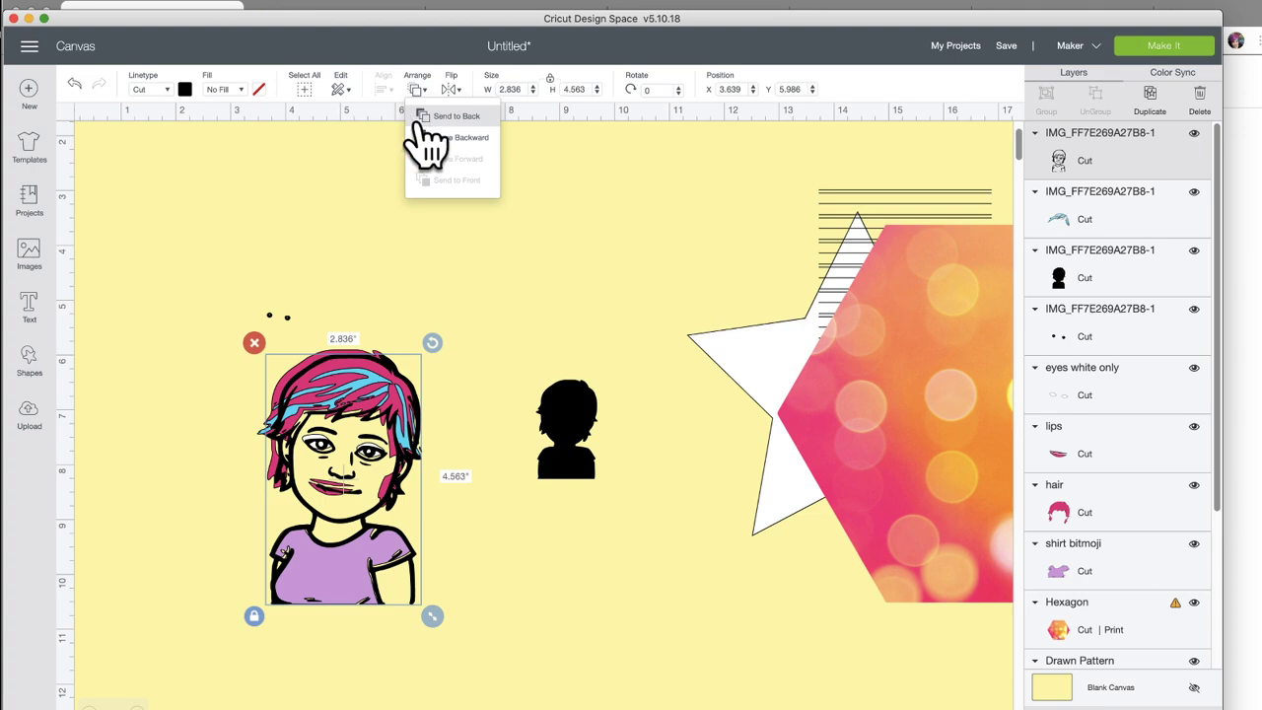
pyautogui.click(434, 116)
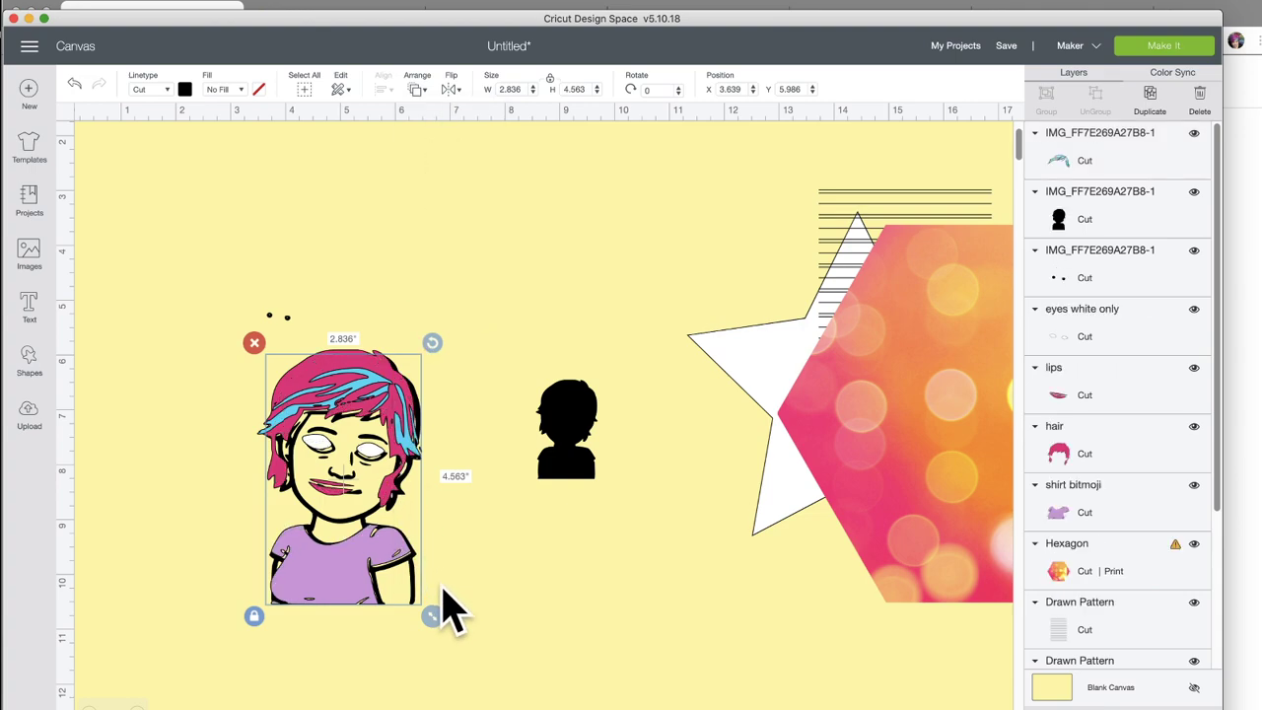
pyautogui.moveTo(414, 583); pyautogui.dragTo(279, 585)
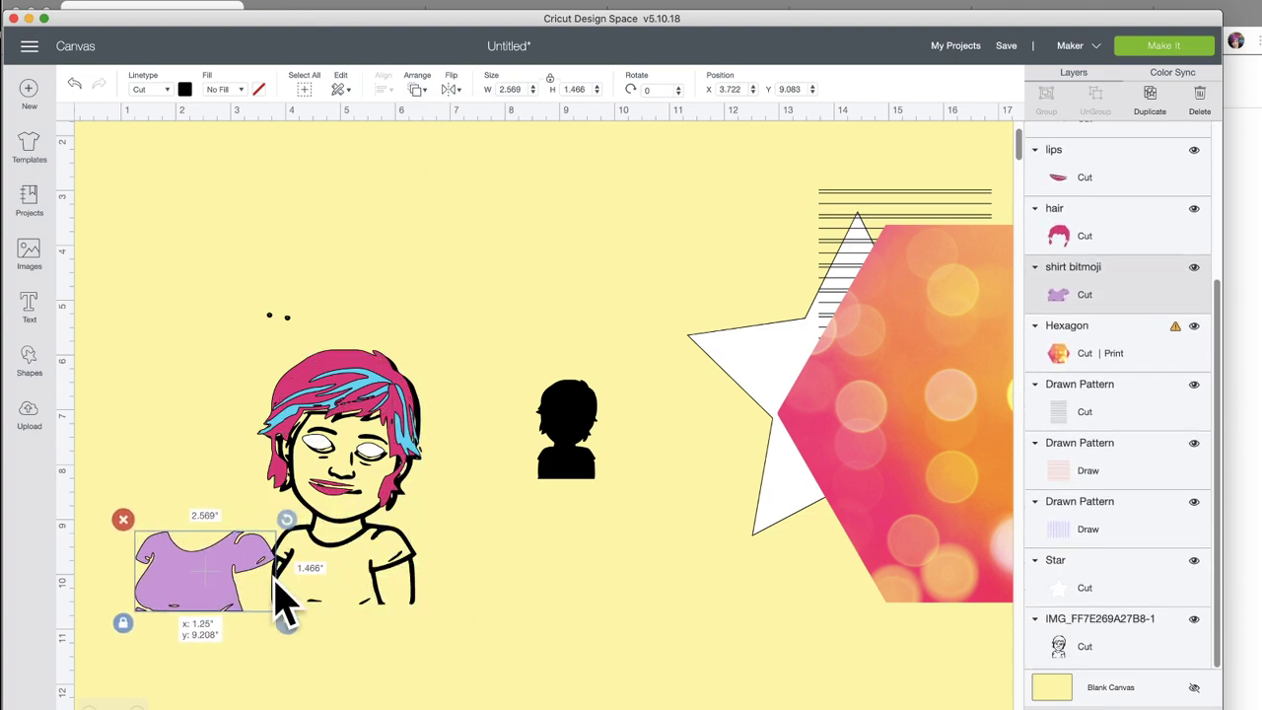
# Step: Realign the line drawing under the coloured pieces and nudge the pink lips into place over the mouth
pyautogui.click(394, 567)
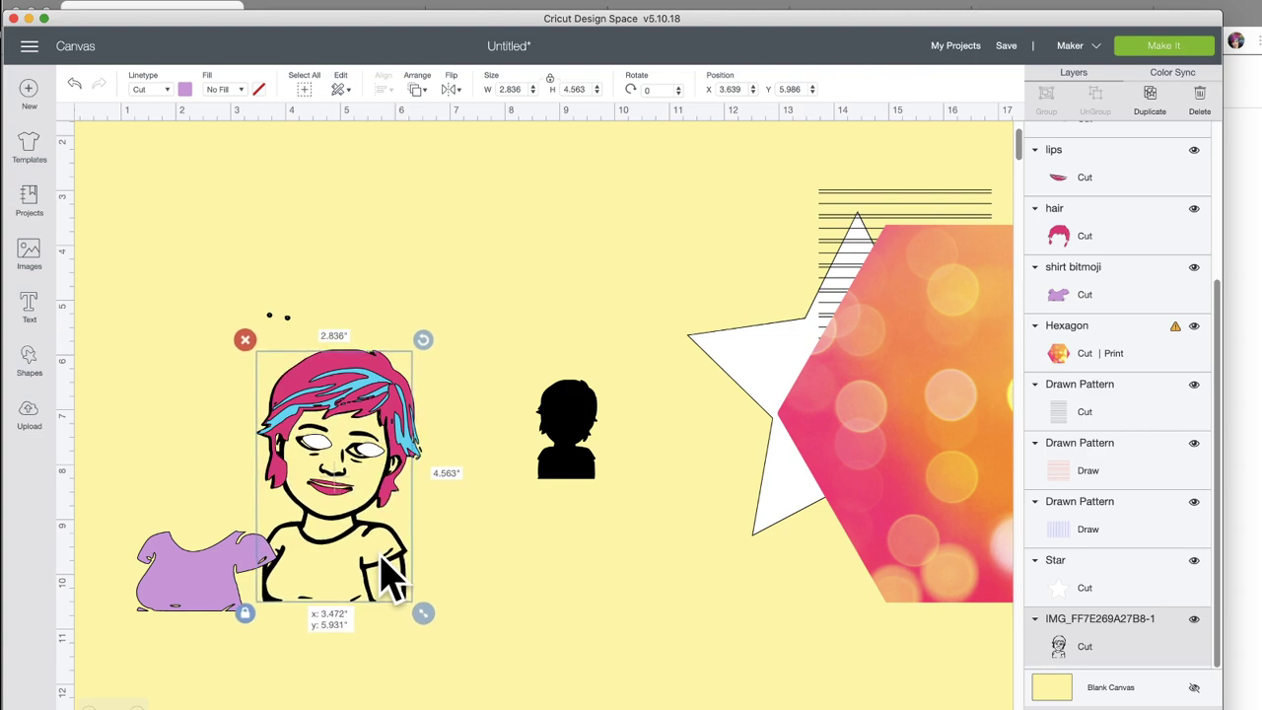
pyautogui.moveTo(383, 558); pyautogui.dragTo(390, 556)
pyautogui.click(332, 503)
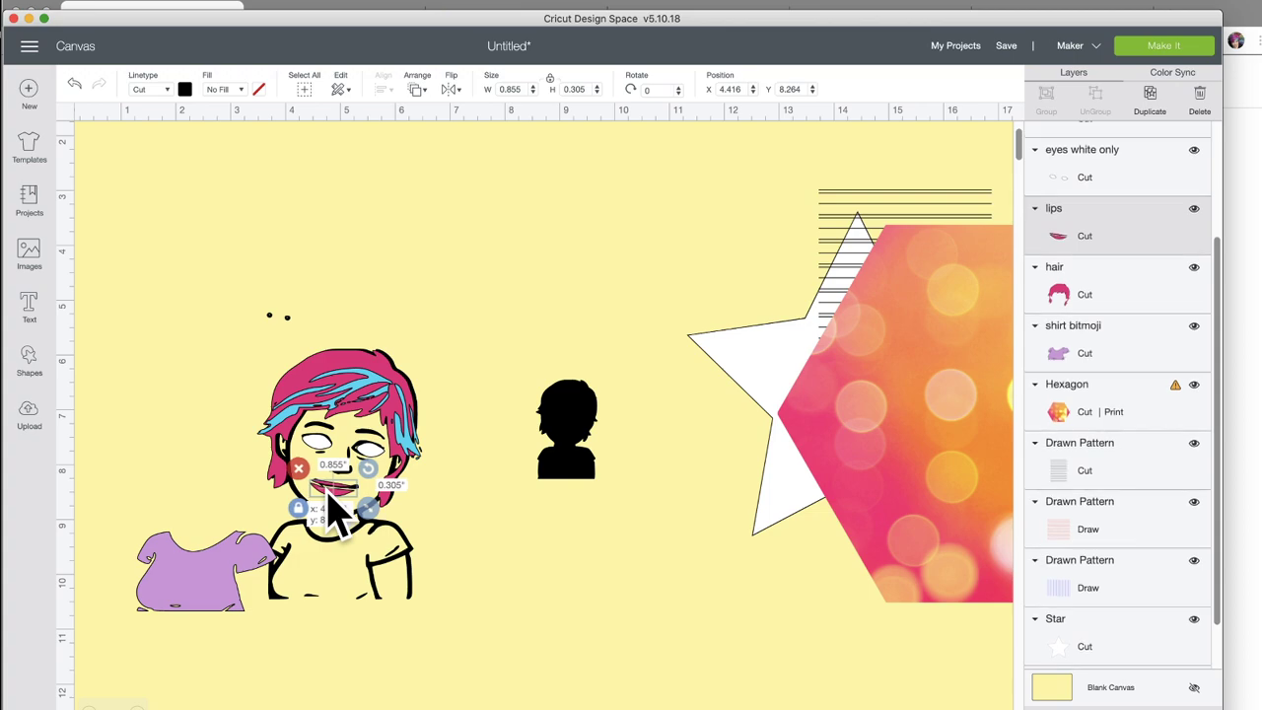
pyautogui.moveTo(326, 492); pyautogui.dragTo(330, 490)
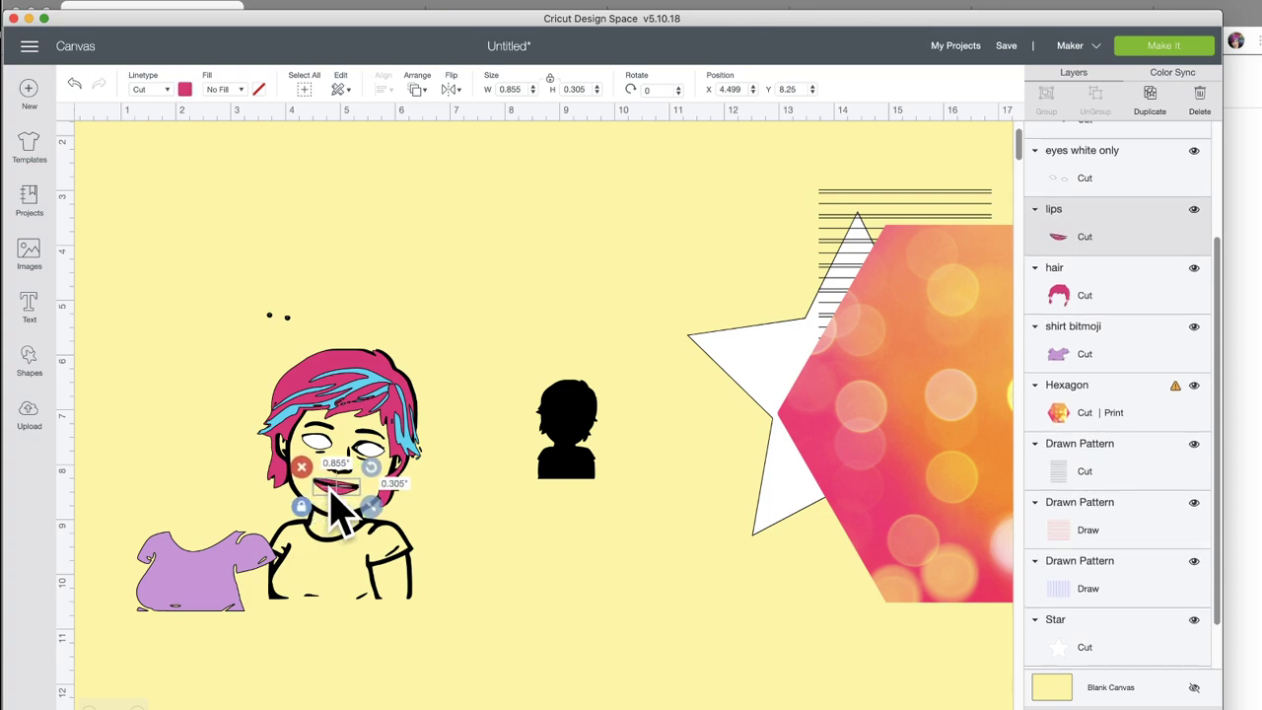
# Step: Recolour the small black irises green and fit them inside the eye whites at about 1.22 by 0.38 inches
pyautogui.click(286, 319)
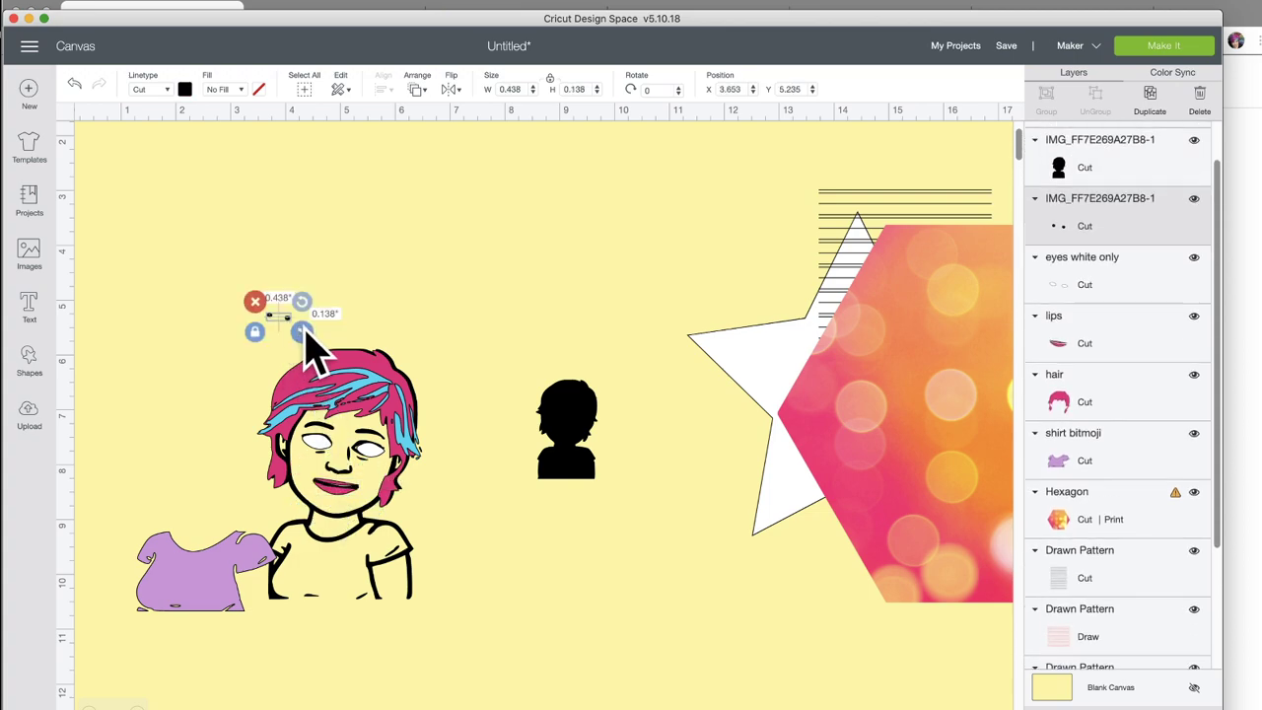
pyautogui.moveTo(305, 331); pyautogui.dragTo(352, 345)
pyautogui.click(186, 89)
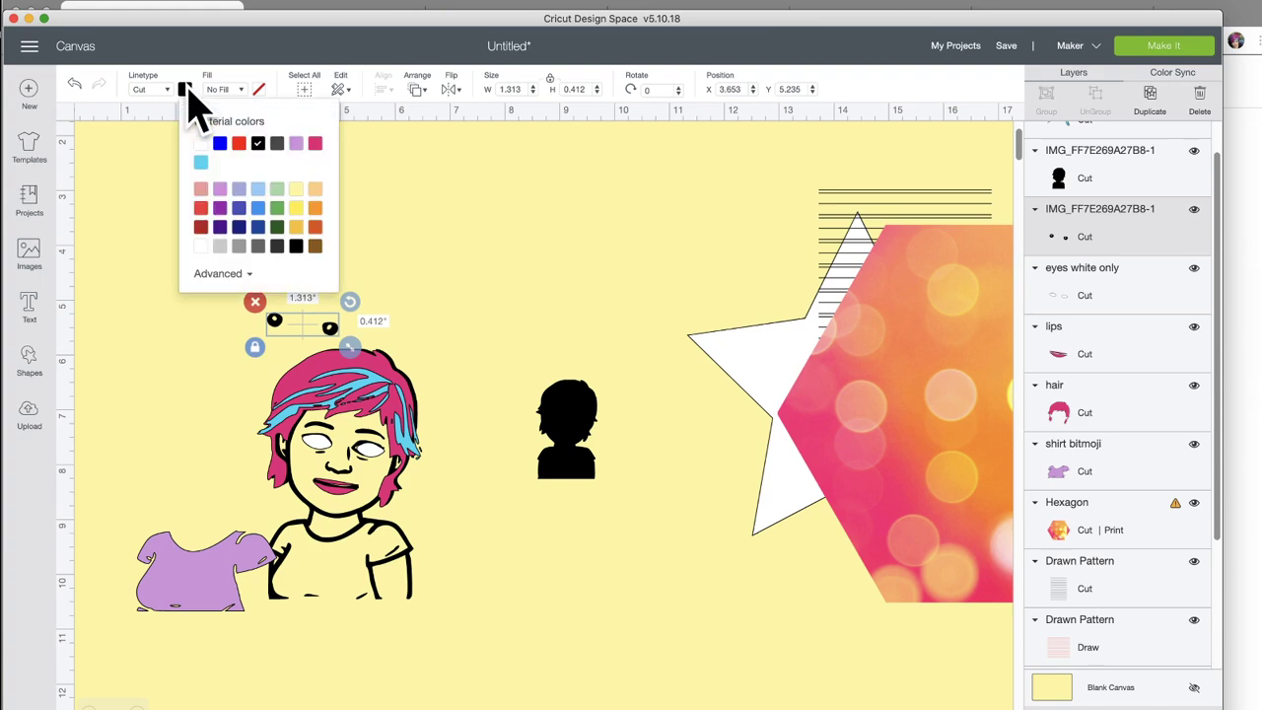
pyautogui.click(276, 207)
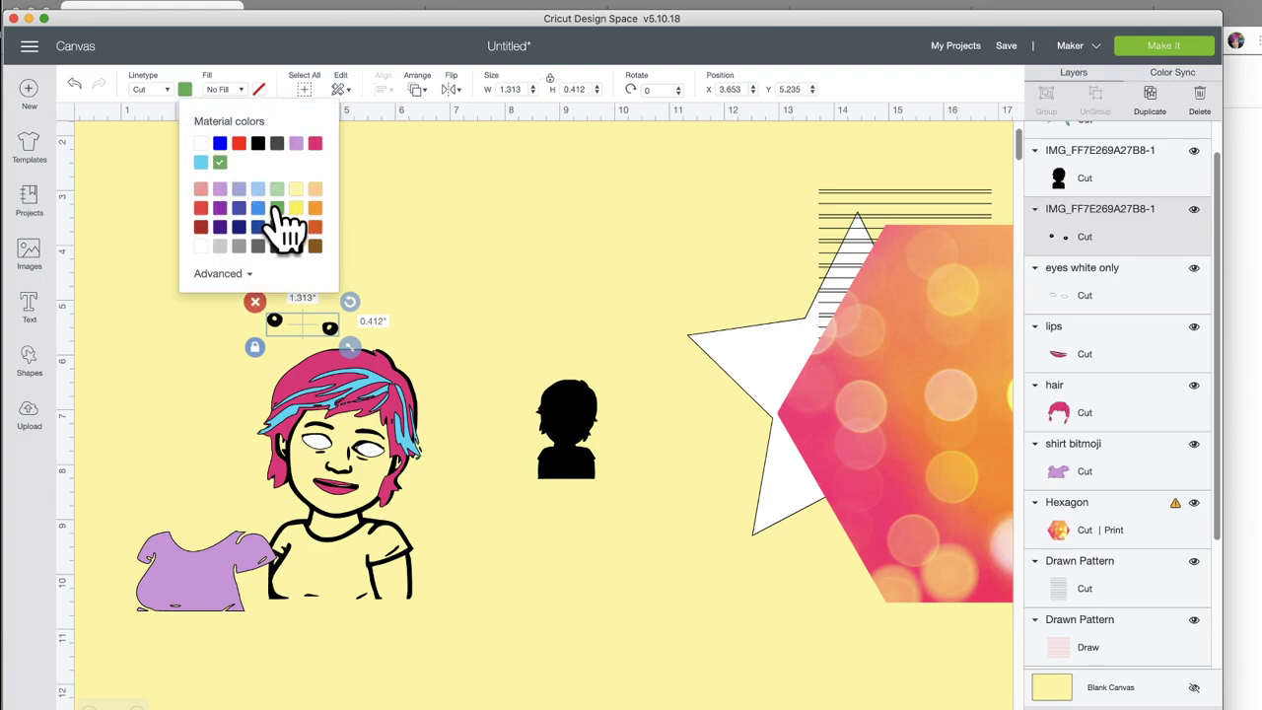
pyautogui.click(419, 293)
pyautogui.moveTo(333, 331); pyautogui.dragTo(390, 470)
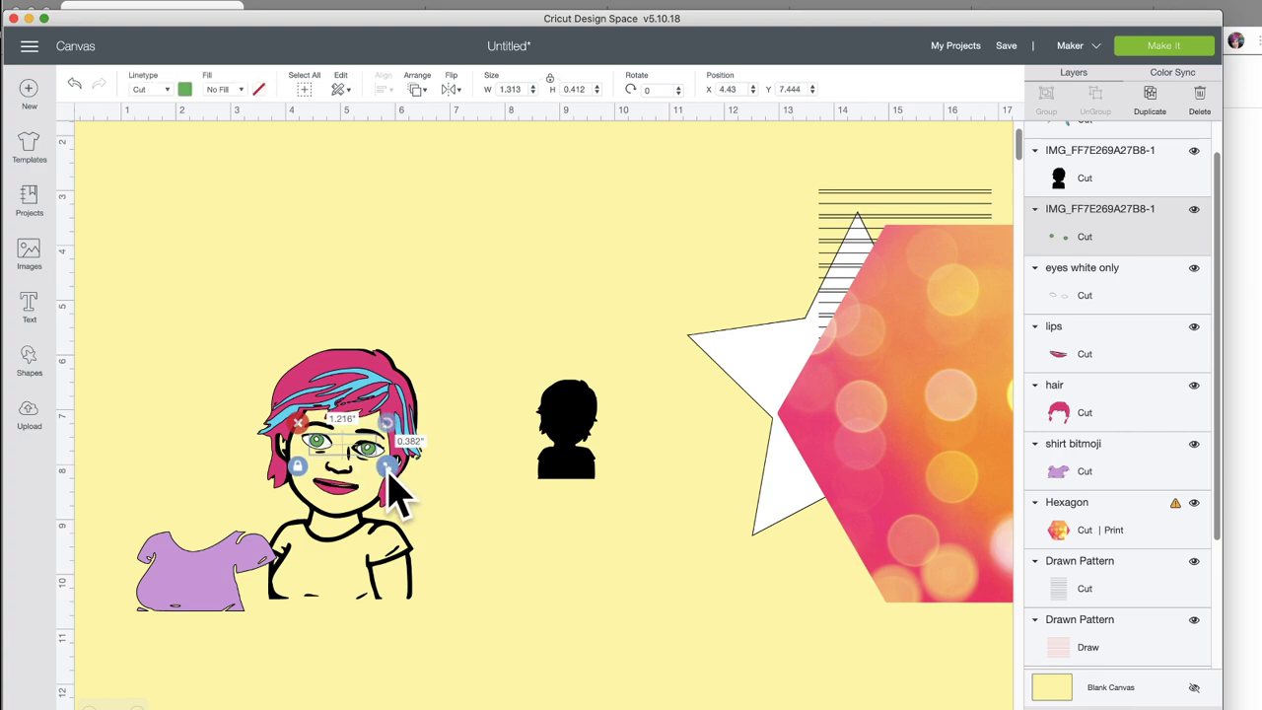
# Step: Bring the line drawing to the front and move the purple shirt back over its body
pyautogui.click(380, 570)
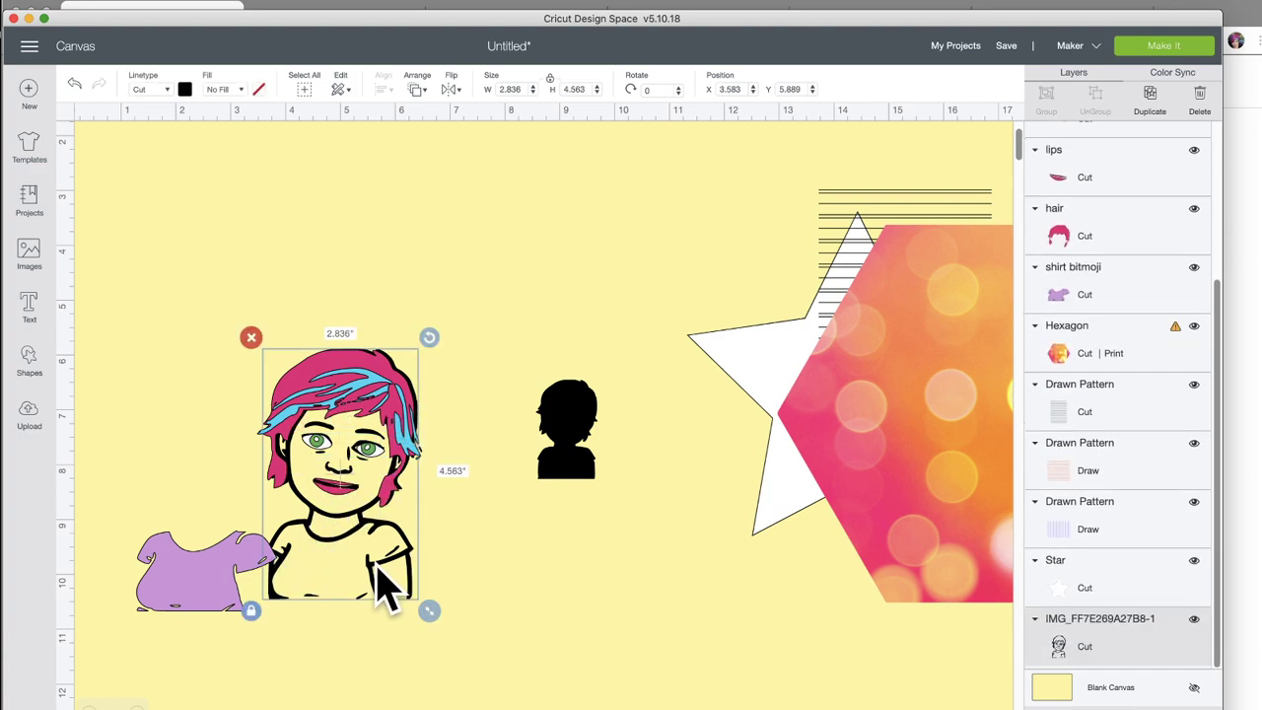
pyautogui.click(418, 94)
pyautogui.click(433, 180)
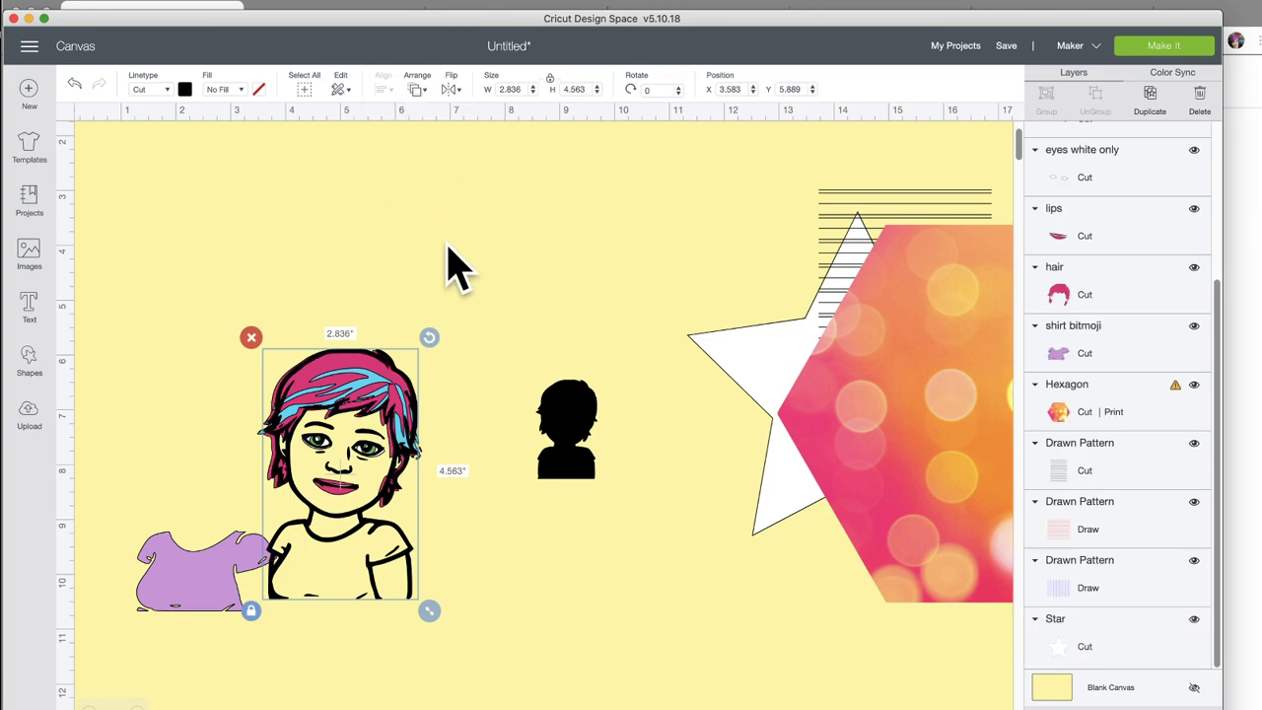
pyautogui.moveTo(203, 597); pyautogui.dragTo(333, 570)
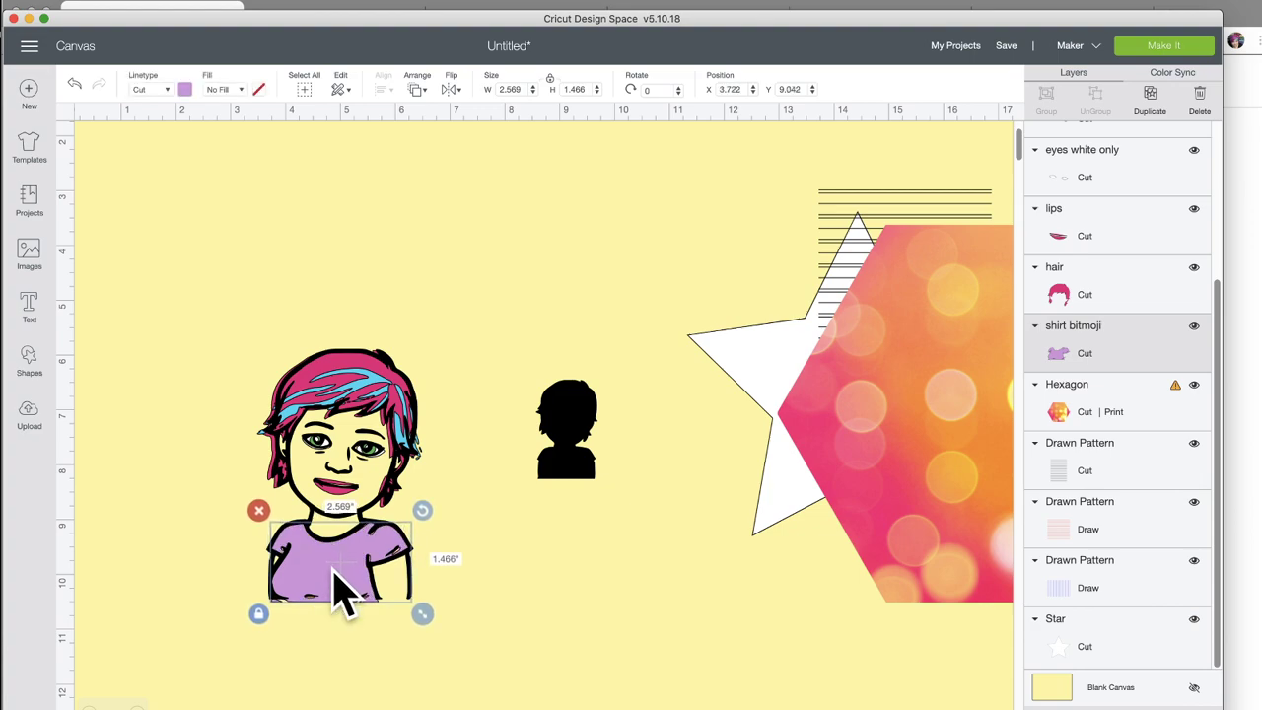
# Step: Enlarge the black silhouette to about 2.54 by 4.10 inches and place it above and beside the bitmoji
pyautogui.click(483, 560)
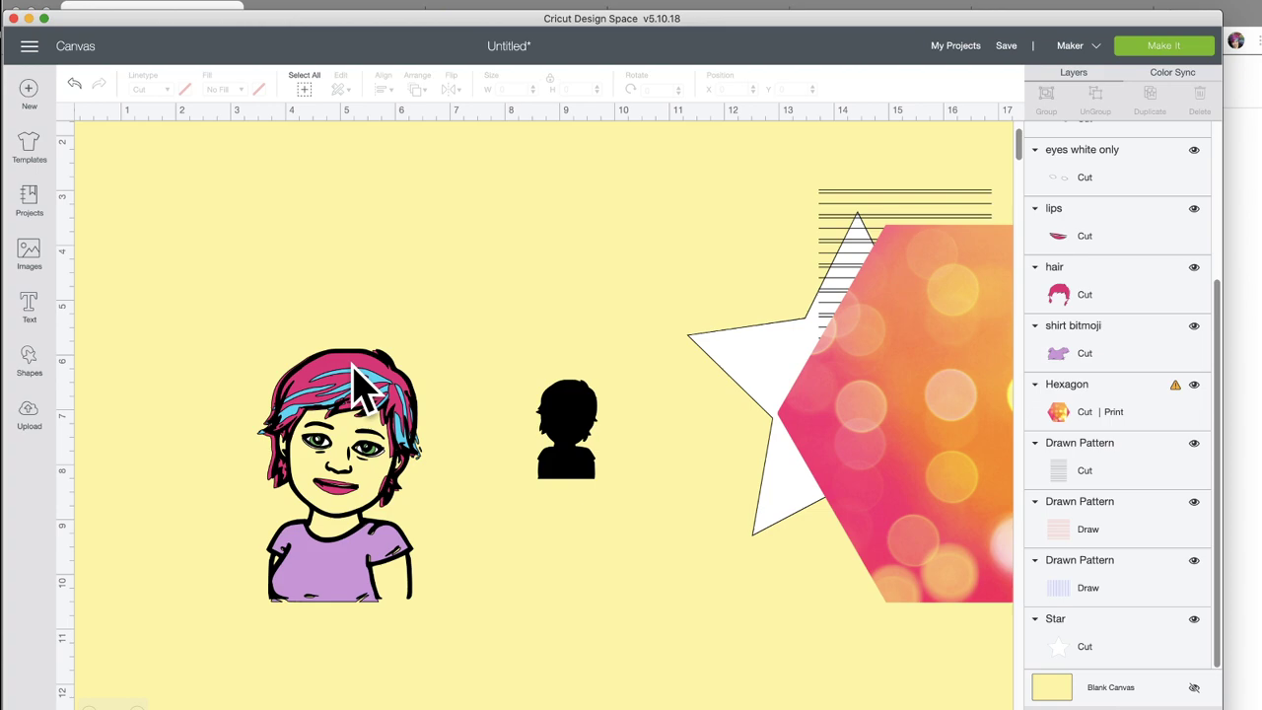
pyautogui.click(566, 418)
pyautogui.moveTo(608, 490); pyautogui.dragTo(707, 651)
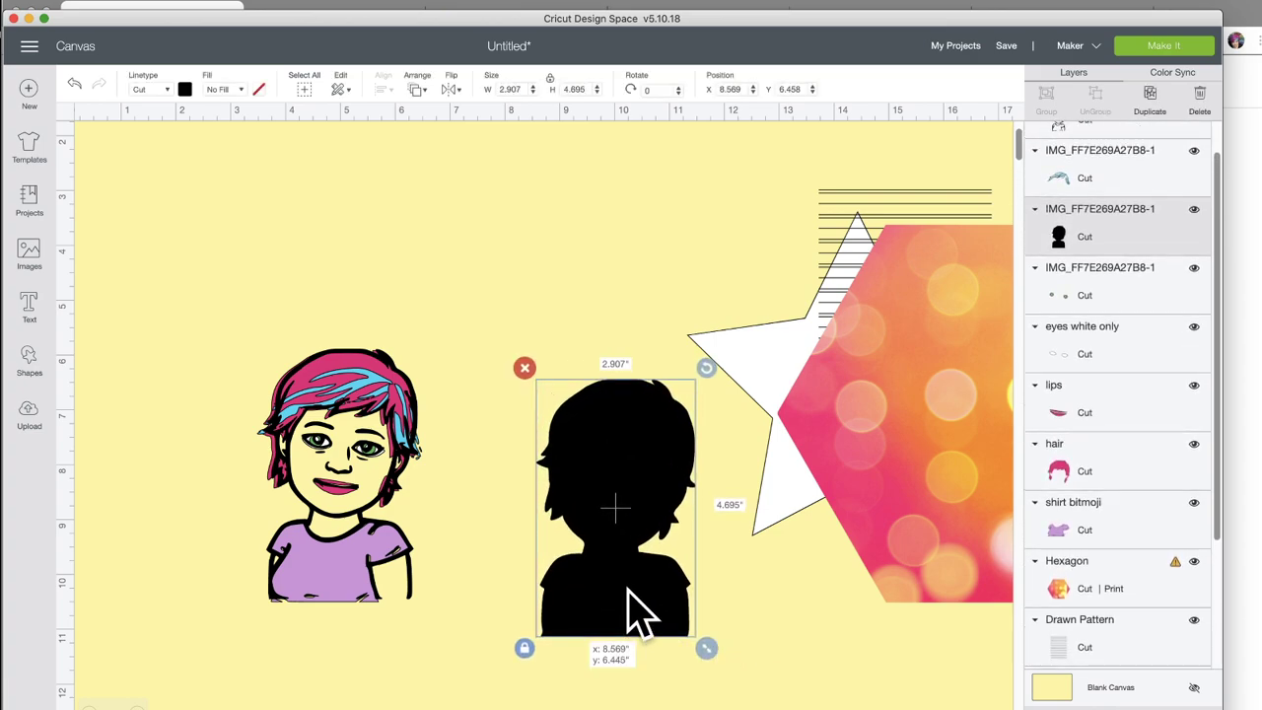
pyautogui.moveTo(625, 580); pyautogui.dragTo(563, 555)
pyautogui.moveTo(627, 603); pyautogui.dragTo(601, 577)
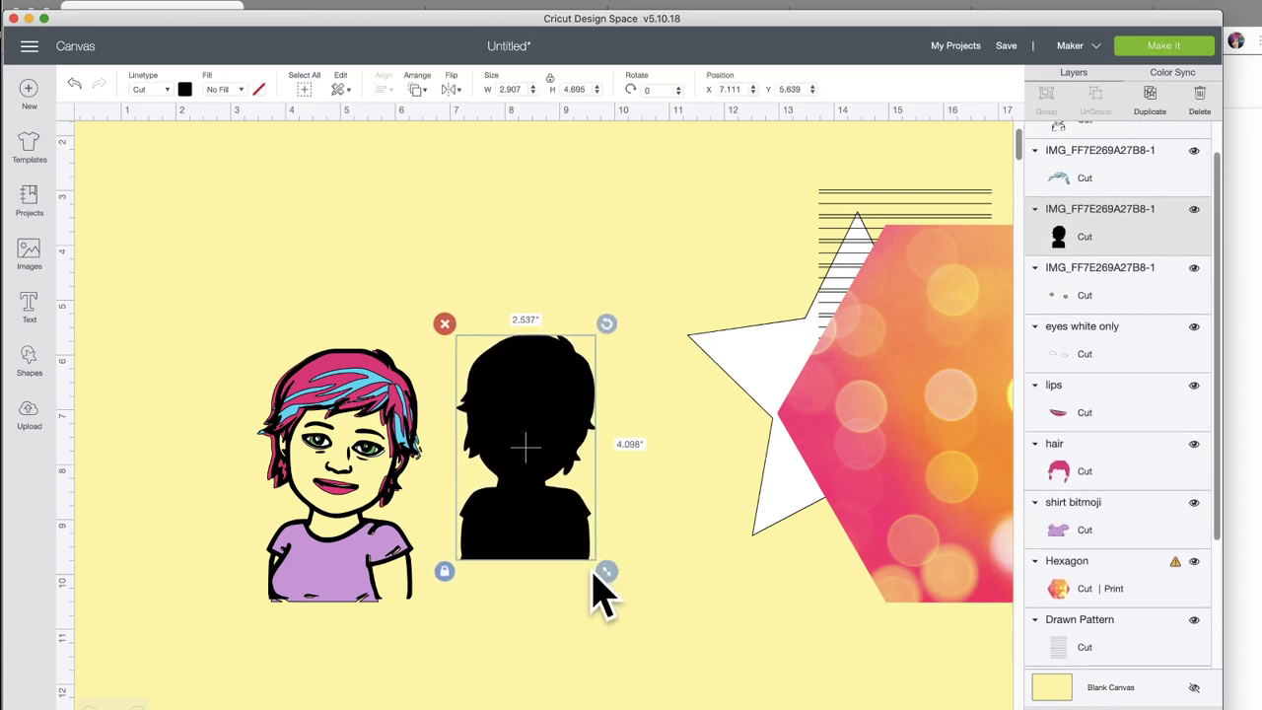
pyautogui.moveTo(556, 526); pyautogui.dragTo(559, 565)
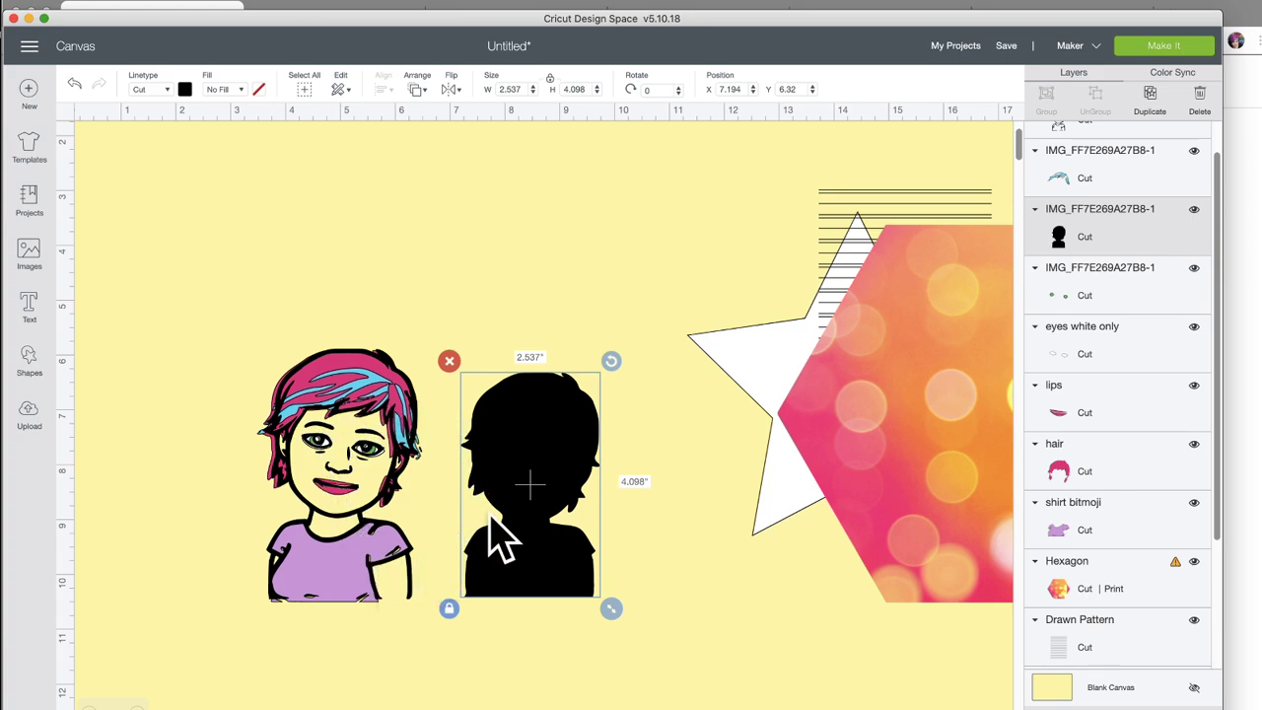
pyautogui.moveTo(502, 466); pyautogui.dragTo(557, 321)
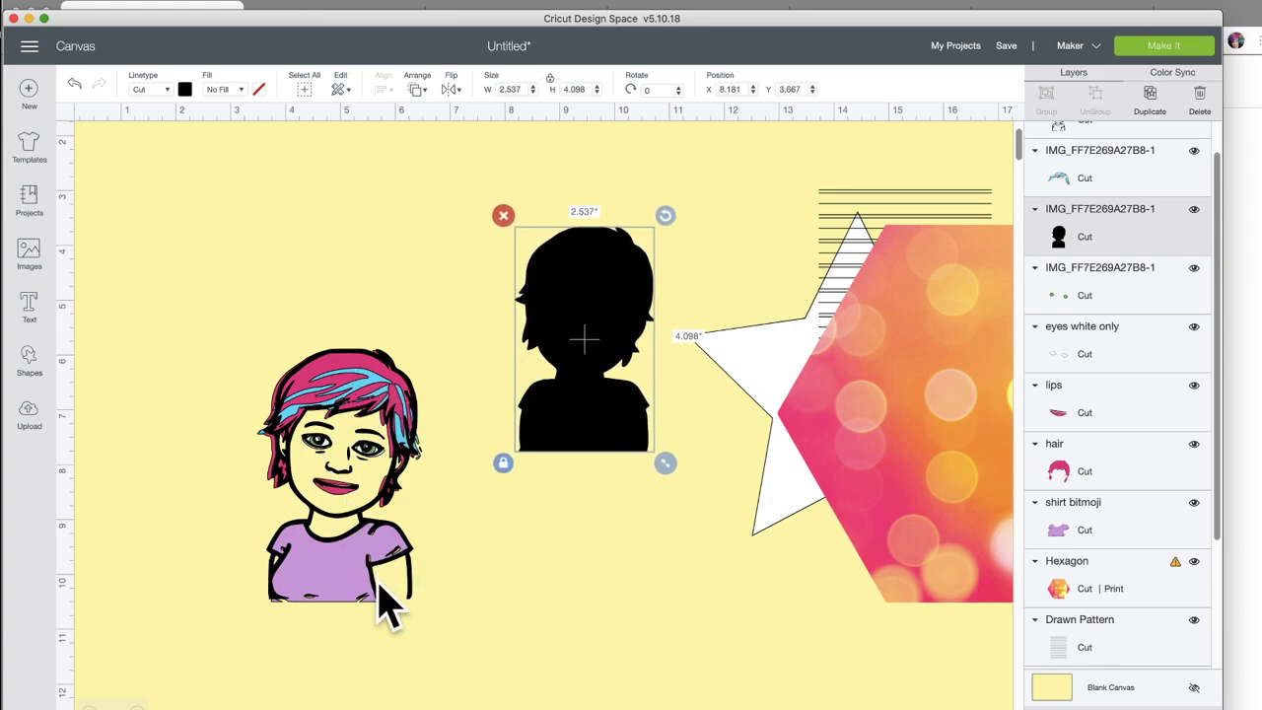
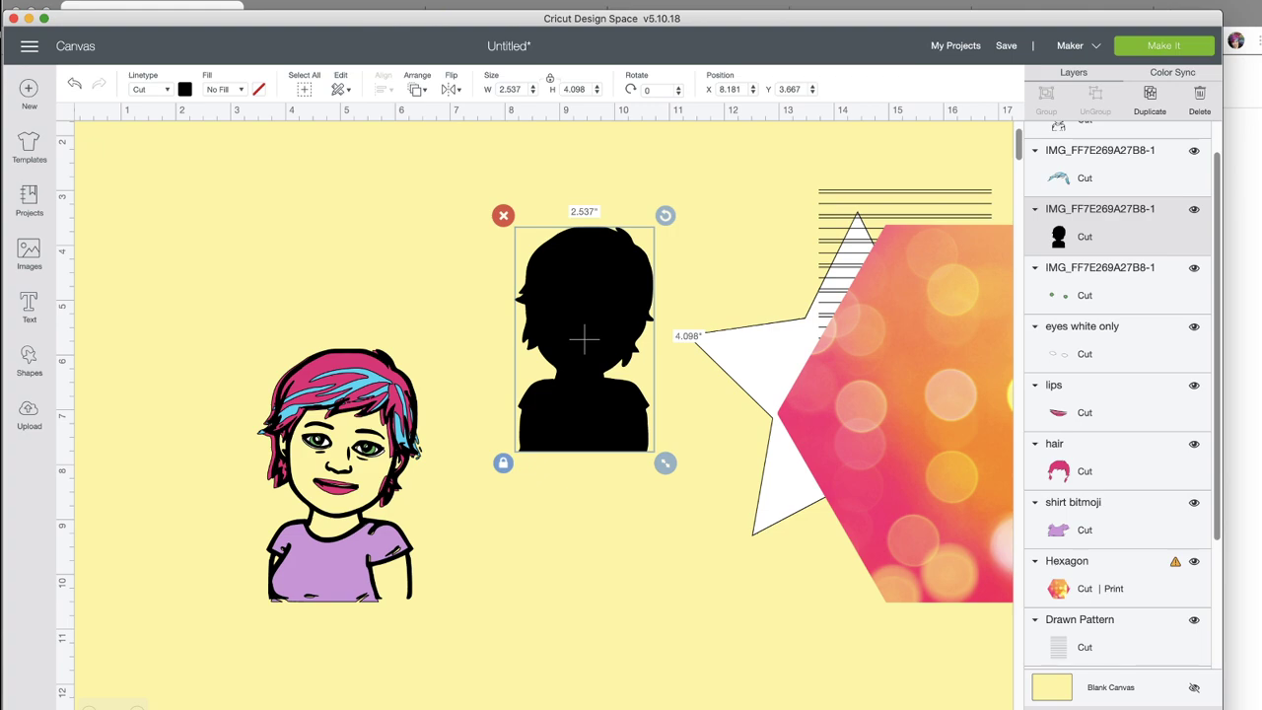
# Step: Switch to the browser, open the creator's YouTube channel and search the channel for "bitmoji"
pyautogui.click(439, 3)
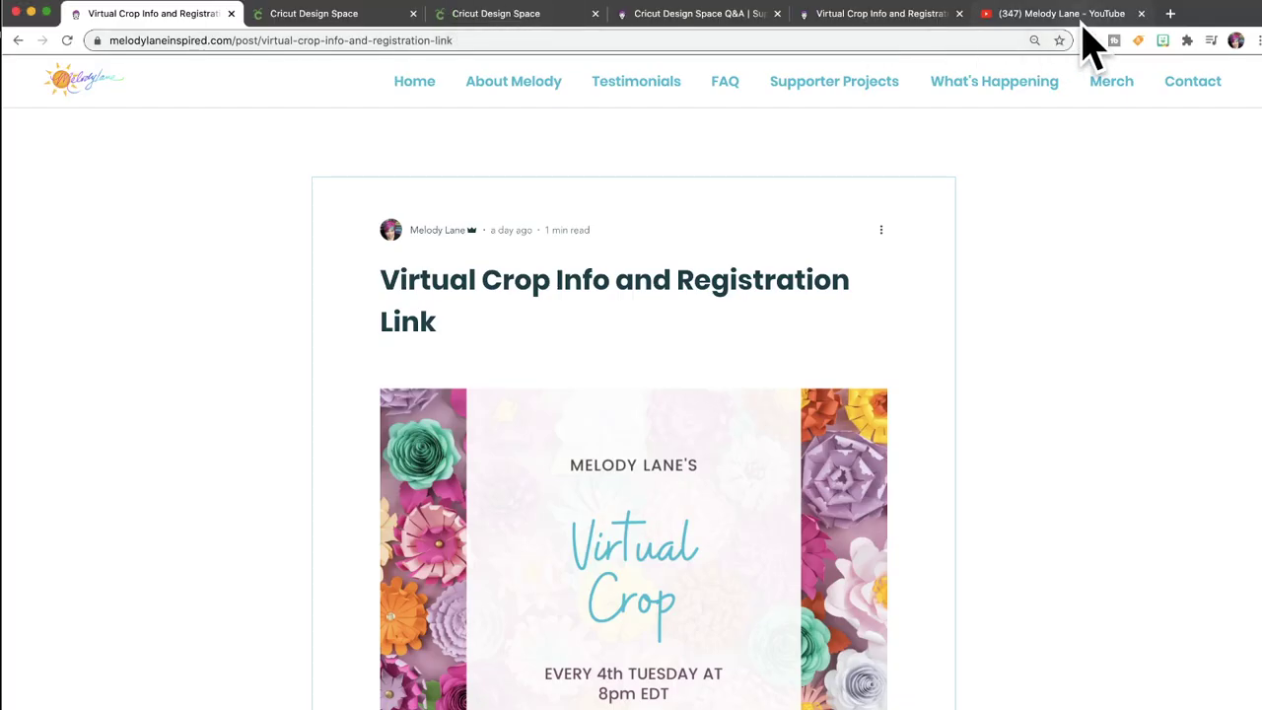
pyautogui.click(1041, 18)
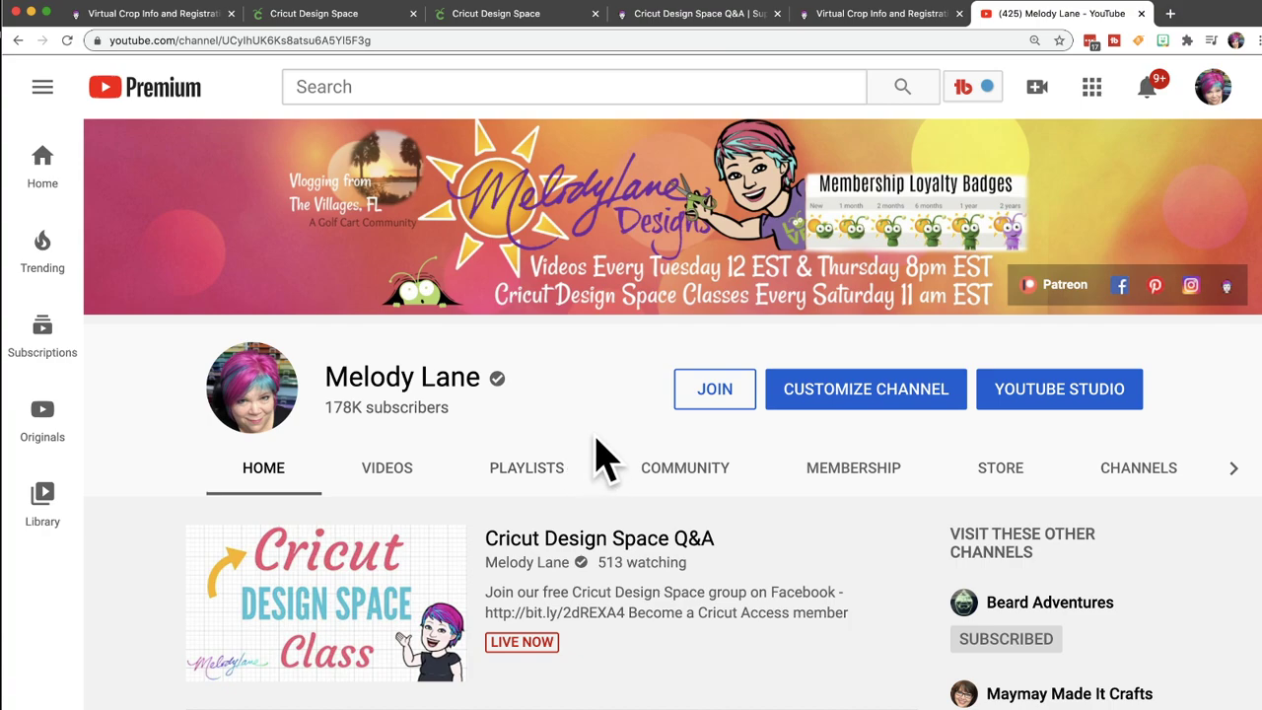
pyautogui.moveTo(831, 168)
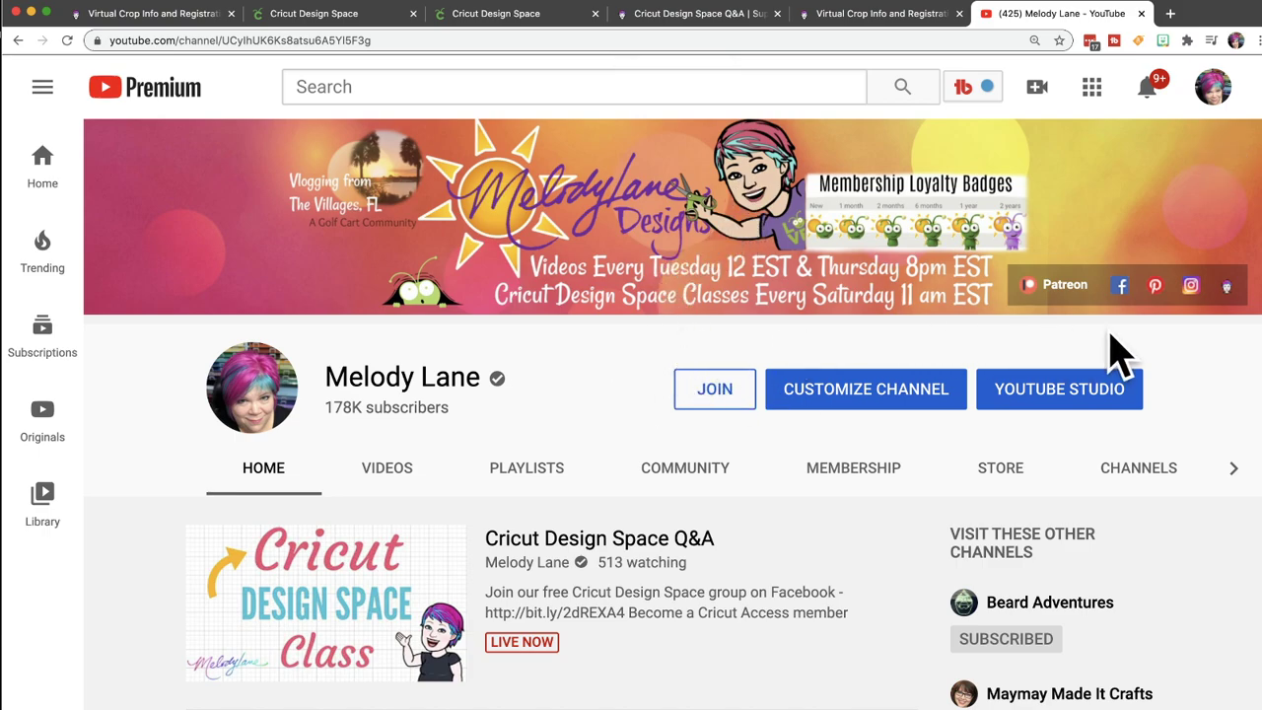
pyautogui.click(1232, 467)
pyautogui.moveTo(831, 279)
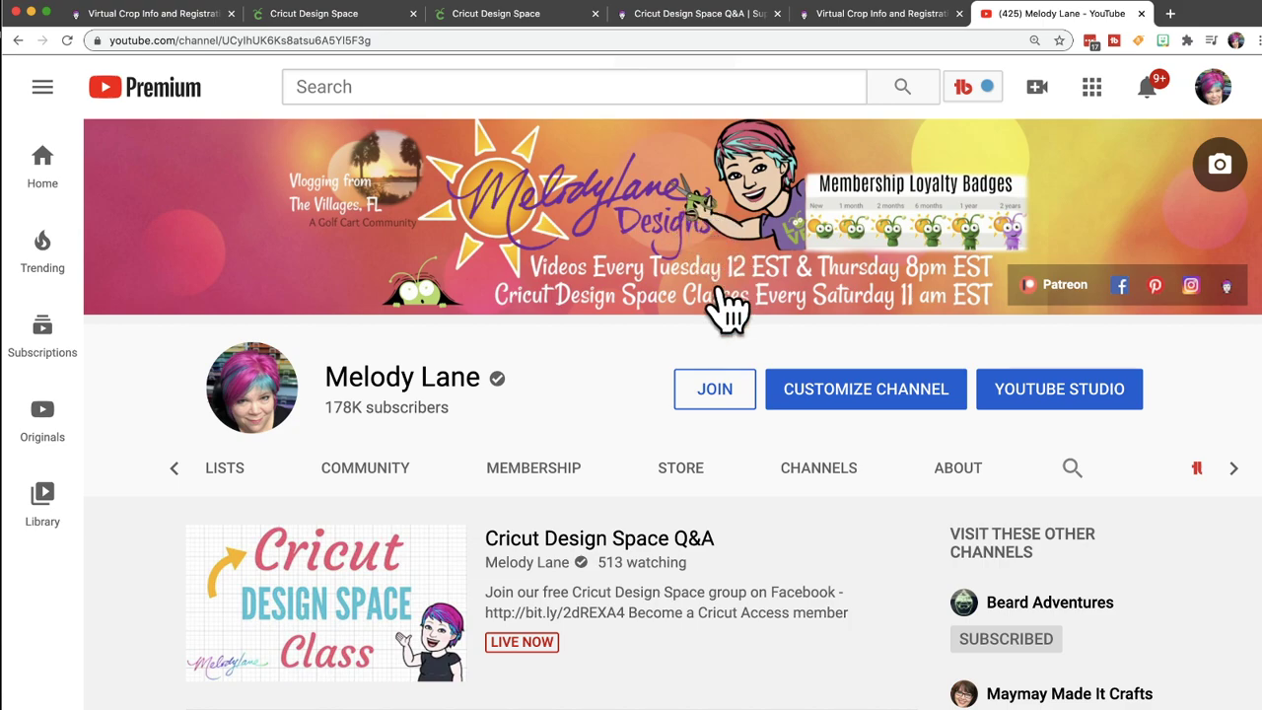
pyautogui.click(1067, 461)
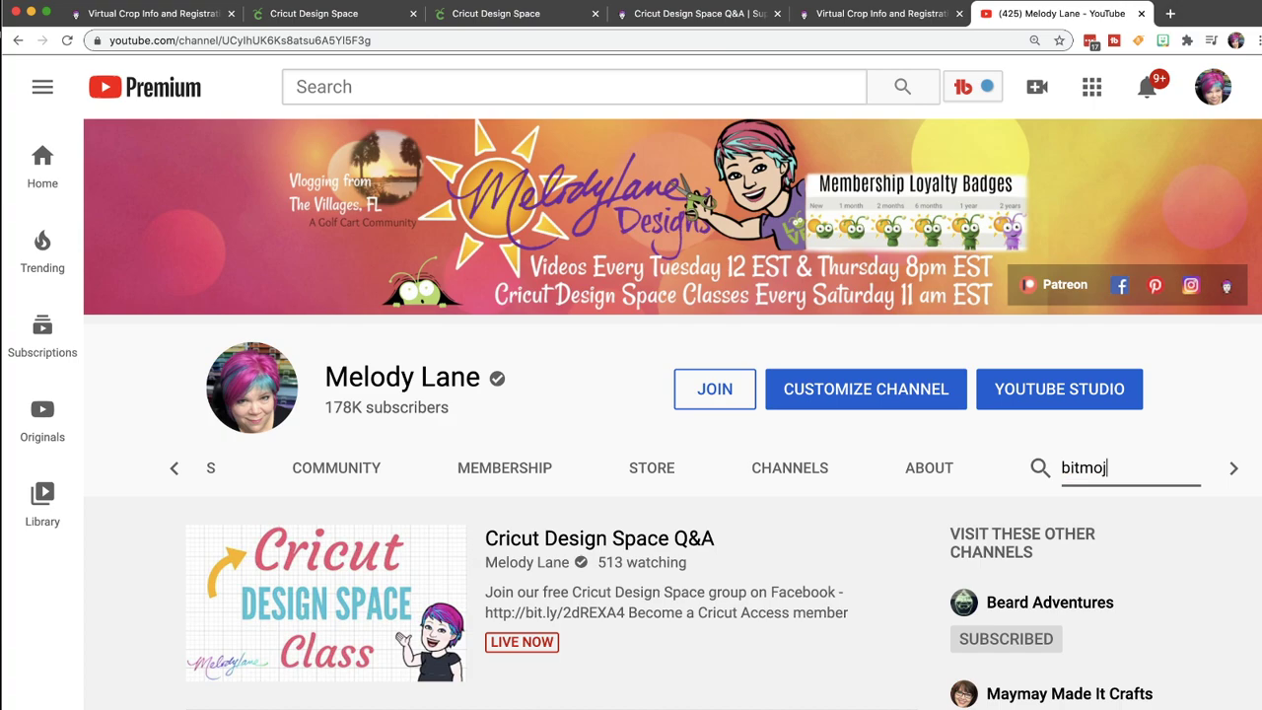
pyautogui.press('Return')
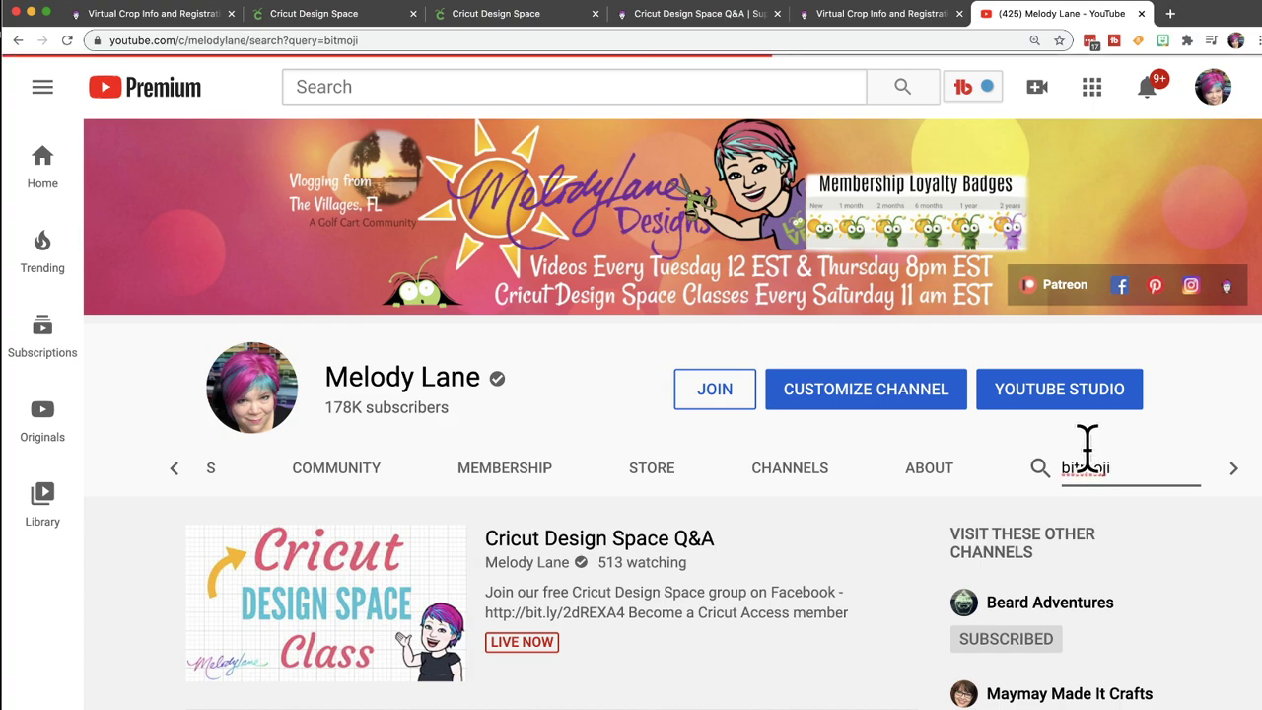
# Step: Look through the channel's videos on layered bitmojis and slicing images, and switch back to Cricut Design Space
pyautogui.scroll(-2, 611, 517)
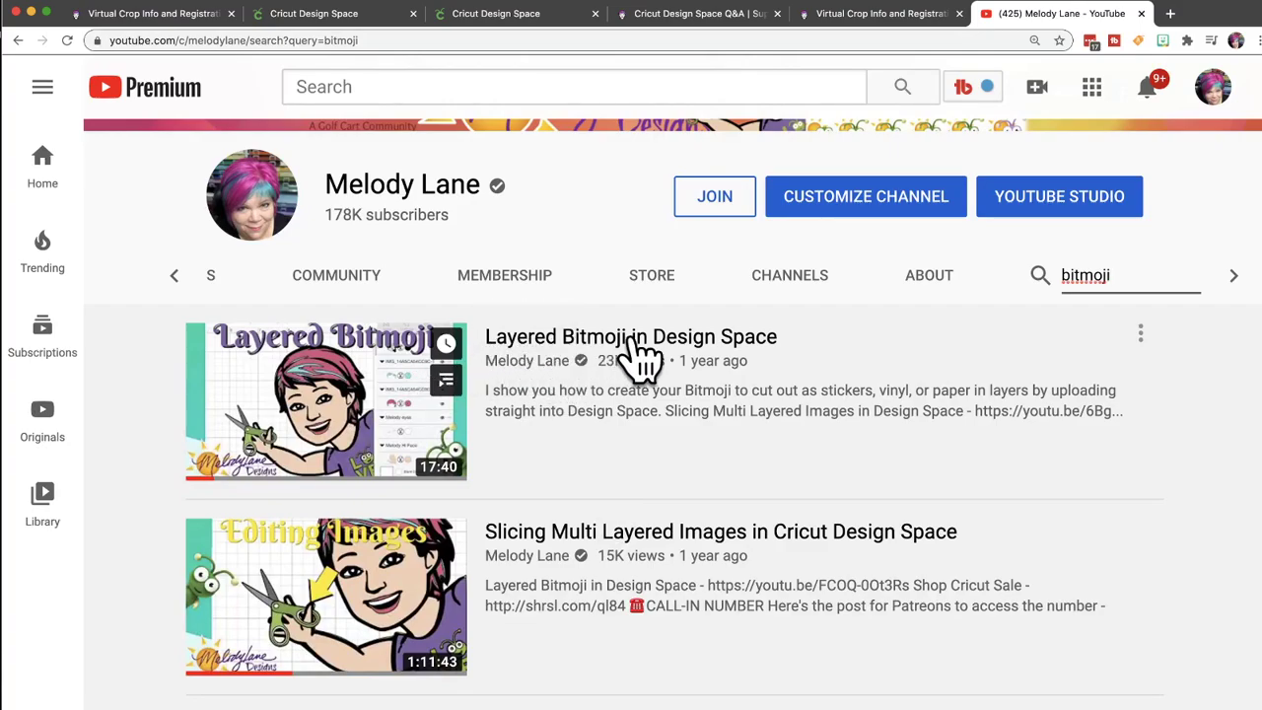
pyautogui.scroll(-1, 567, 459)
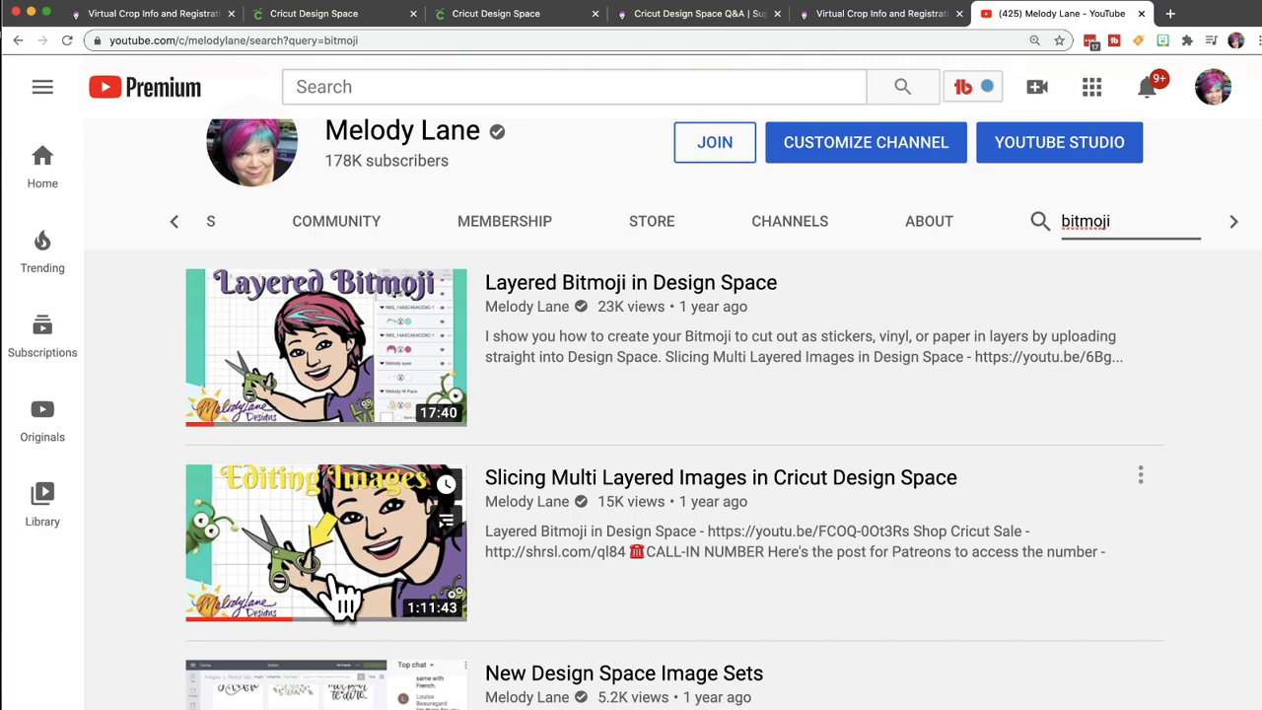
pyautogui.scroll(-3, 370, 576)
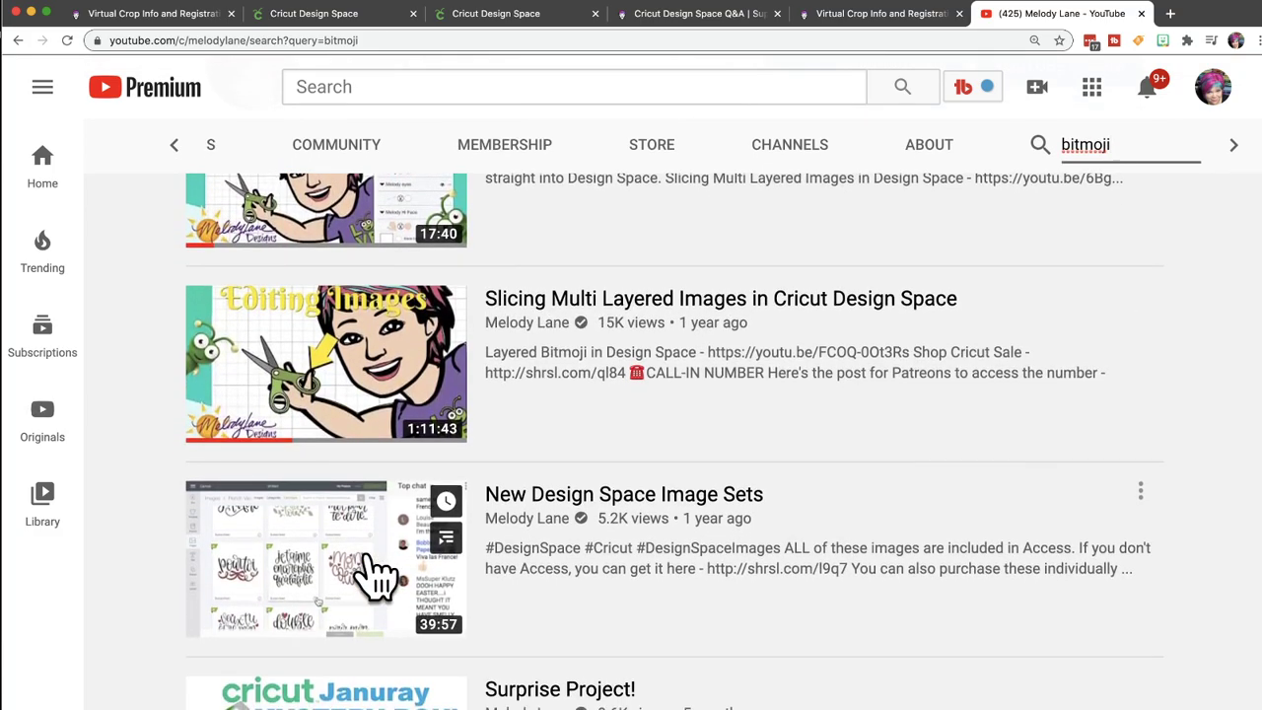
pyautogui.scroll(-10, 379, 577)
pyautogui.scroll(-2, 370, 577)
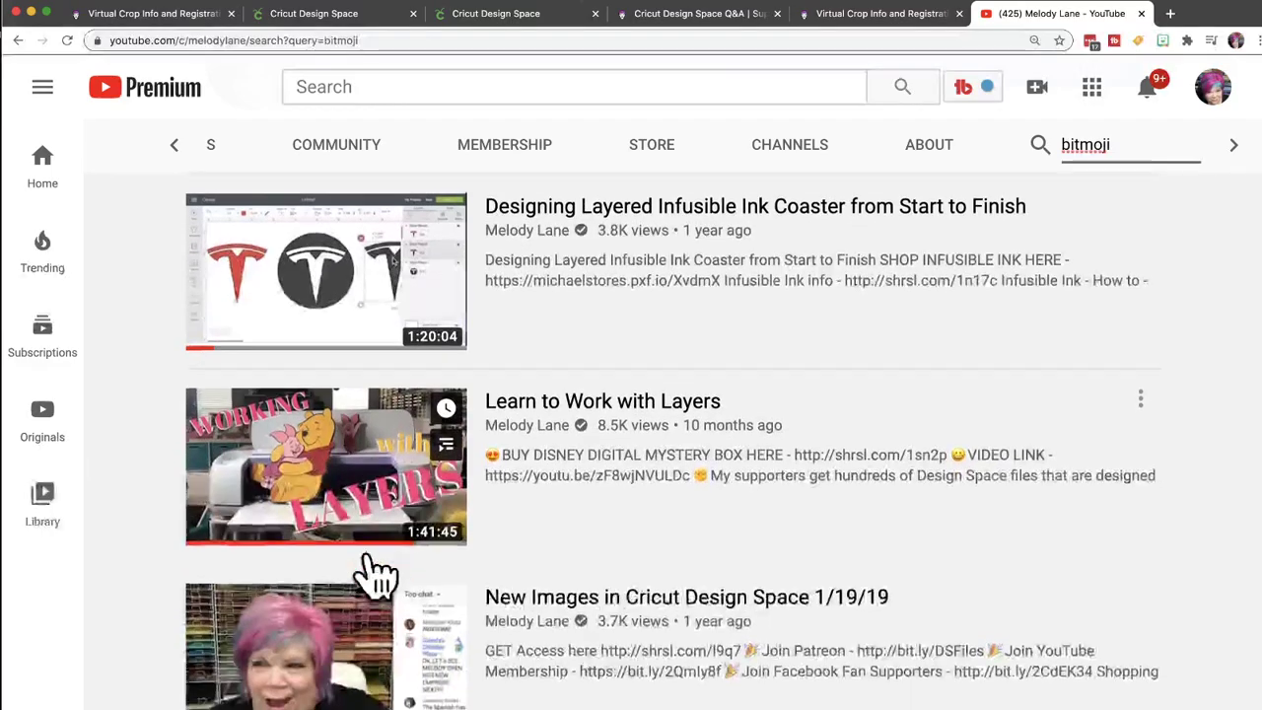
pyautogui.scroll(12, 369, 577)
pyautogui.scroll(2, 378, 577)
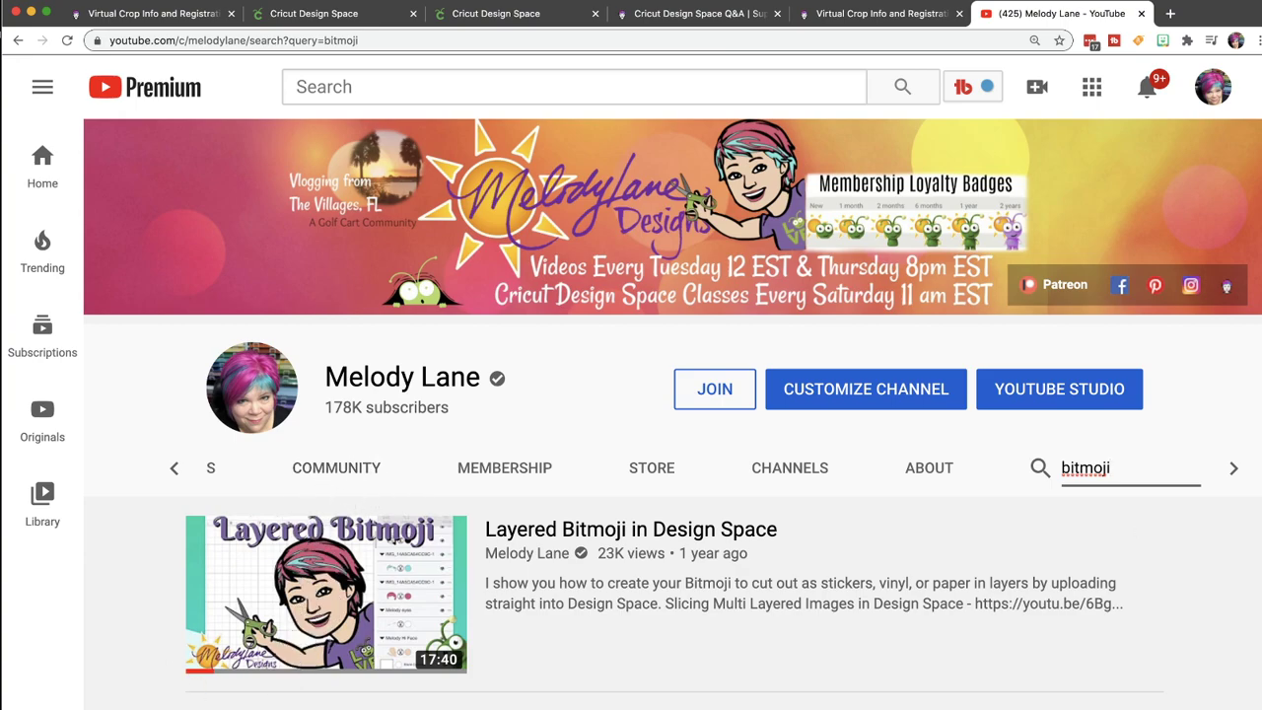
pyautogui.press('super+Tab')
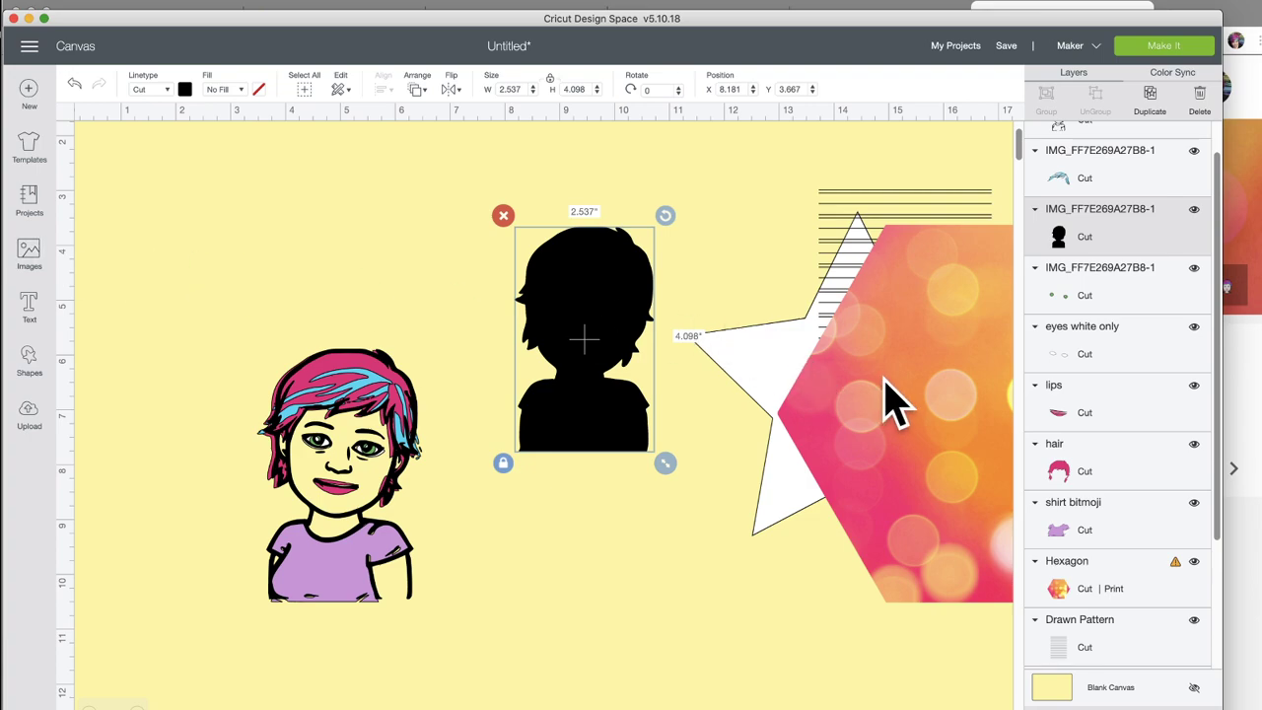
# Step: Move the hexagon under the silhouette and set the scale of its pattern fill to 225
pyautogui.moveTo(882, 394); pyautogui.dragTo(611, 453)
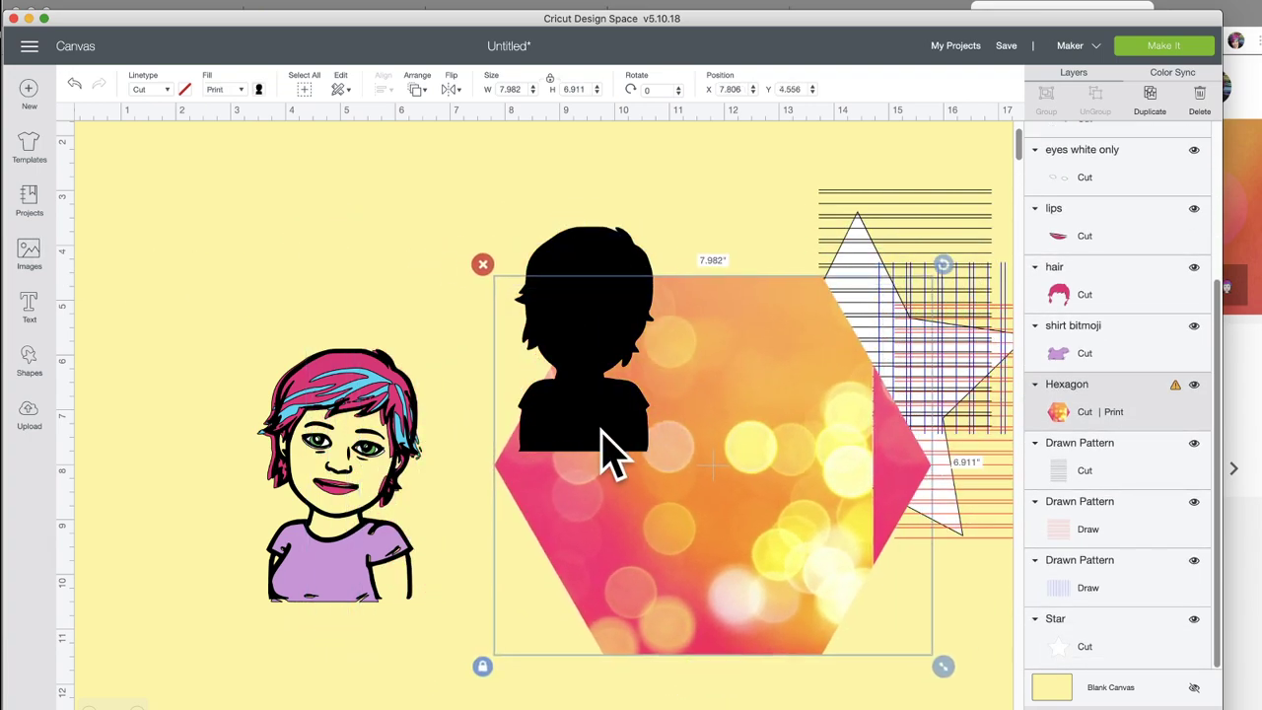
pyautogui.click(258, 90)
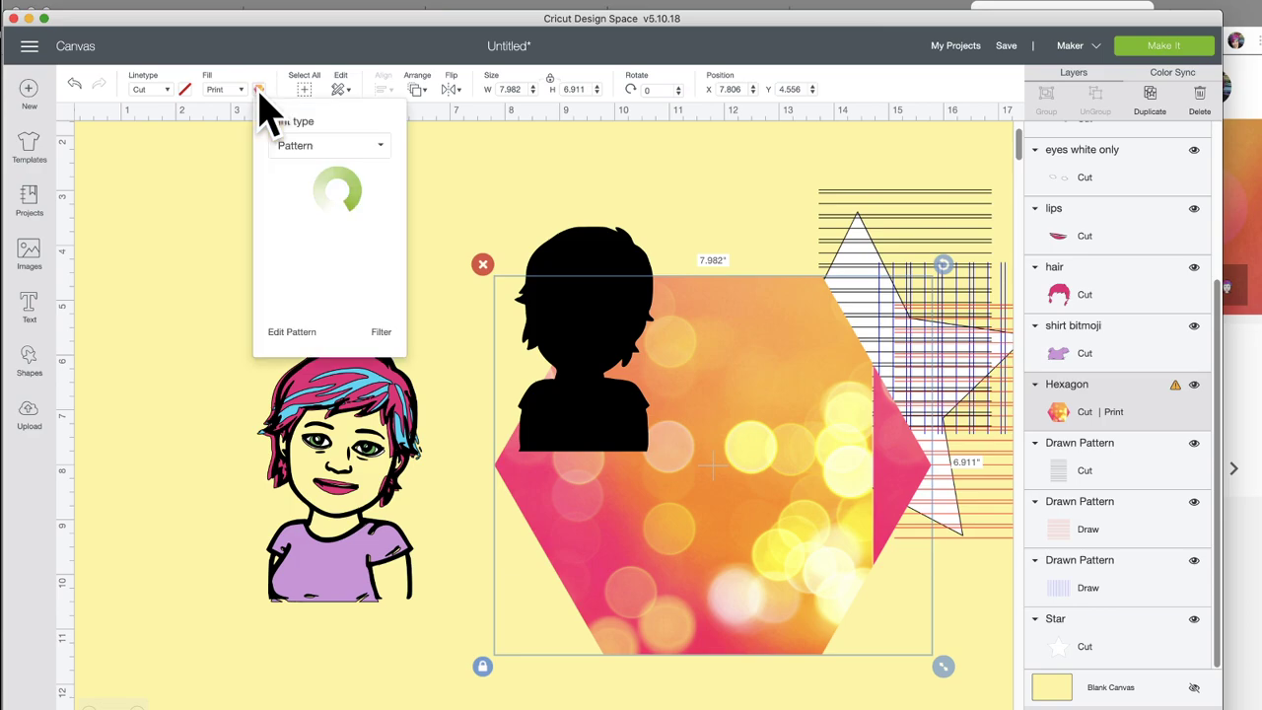
pyautogui.click(297, 335)
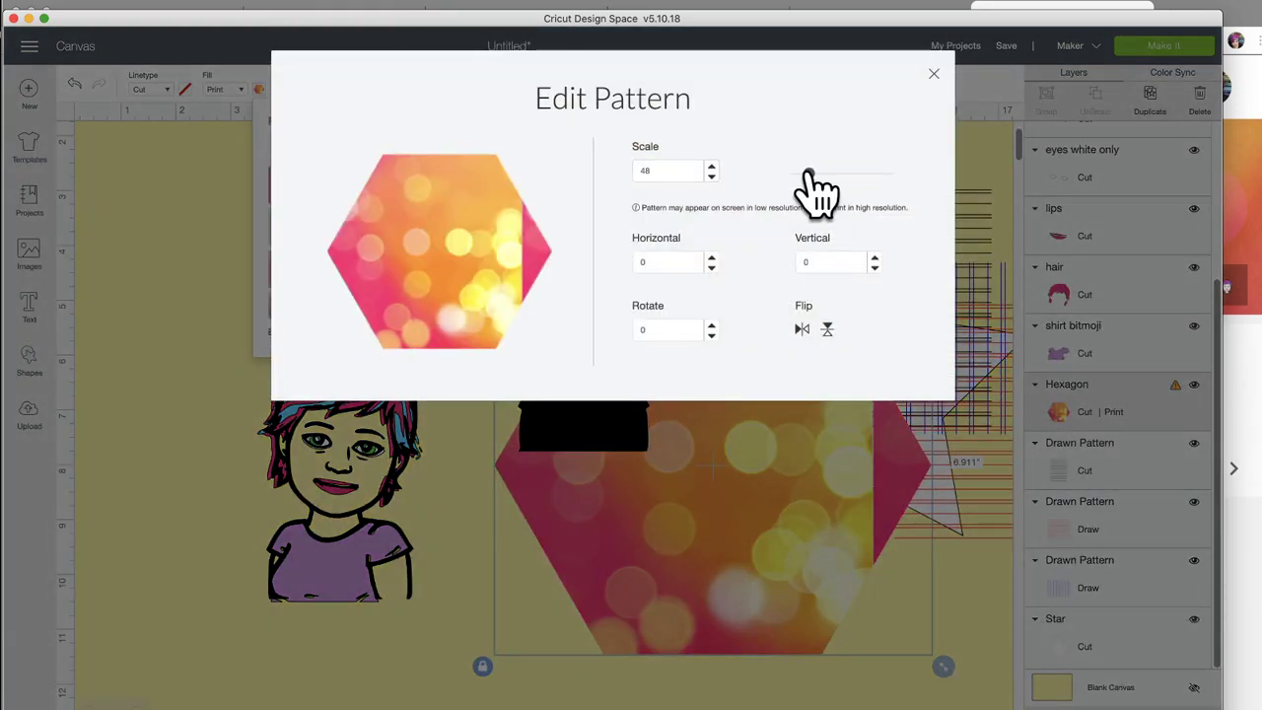
pyautogui.moveTo(809, 176); pyautogui.dragTo(854, 176)
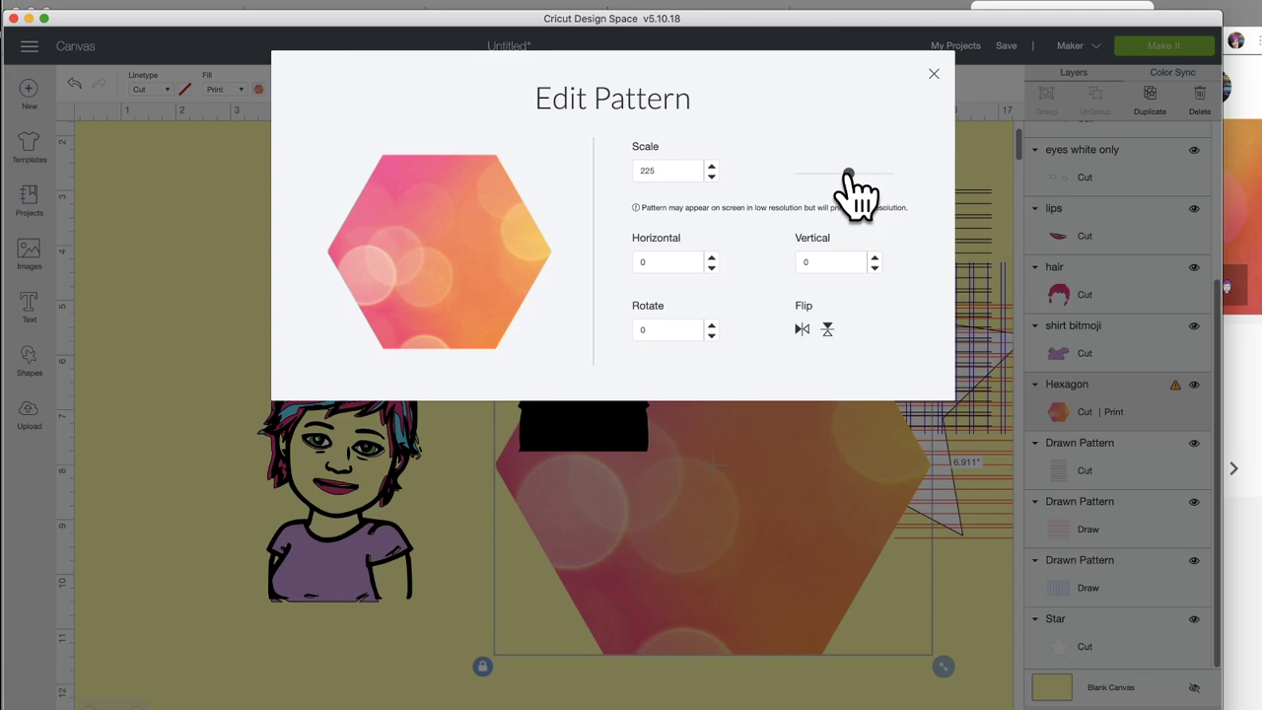
pyautogui.click(268, 290)
# Step: Shrink the hexagon to about 6.04 by 5.23 inches and move it clear of the silhouette
pyautogui.moveTo(805, 479); pyautogui.dragTo(790, 484)
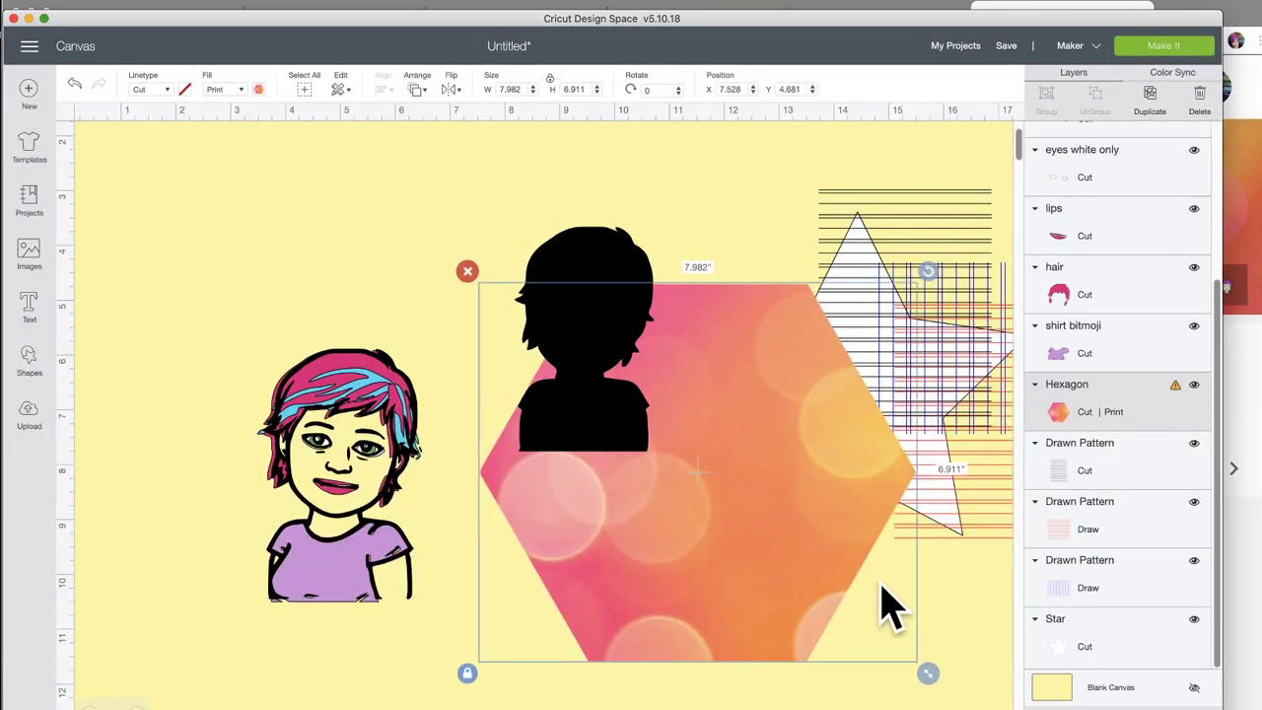
pyautogui.moveTo(930, 671); pyautogui.dragTo(760, 583)
pyautogui.moveTo(710, 547); pyautogui.dragTo(916, 592)
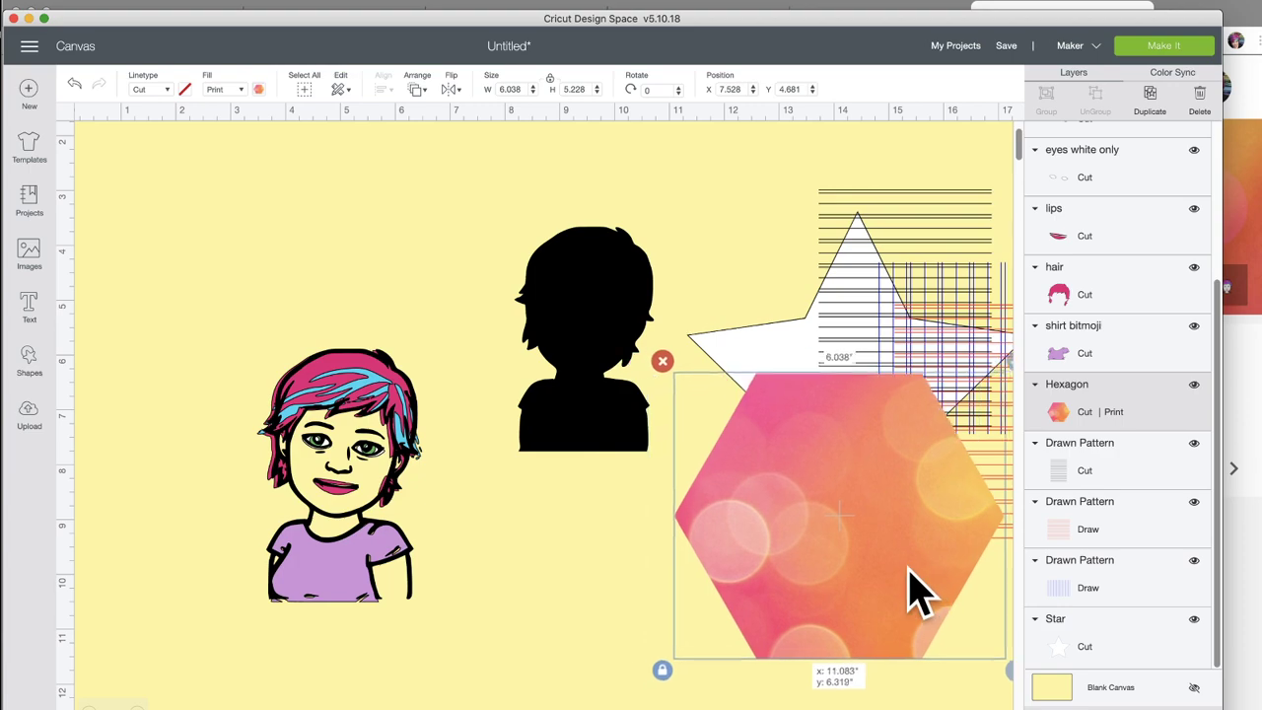
# Step: Recolour the black silhouette light orange, place it over the bitmoji and enlarge it to about 2.86 by 4.63 inches
pyautogui.click(540, 381)
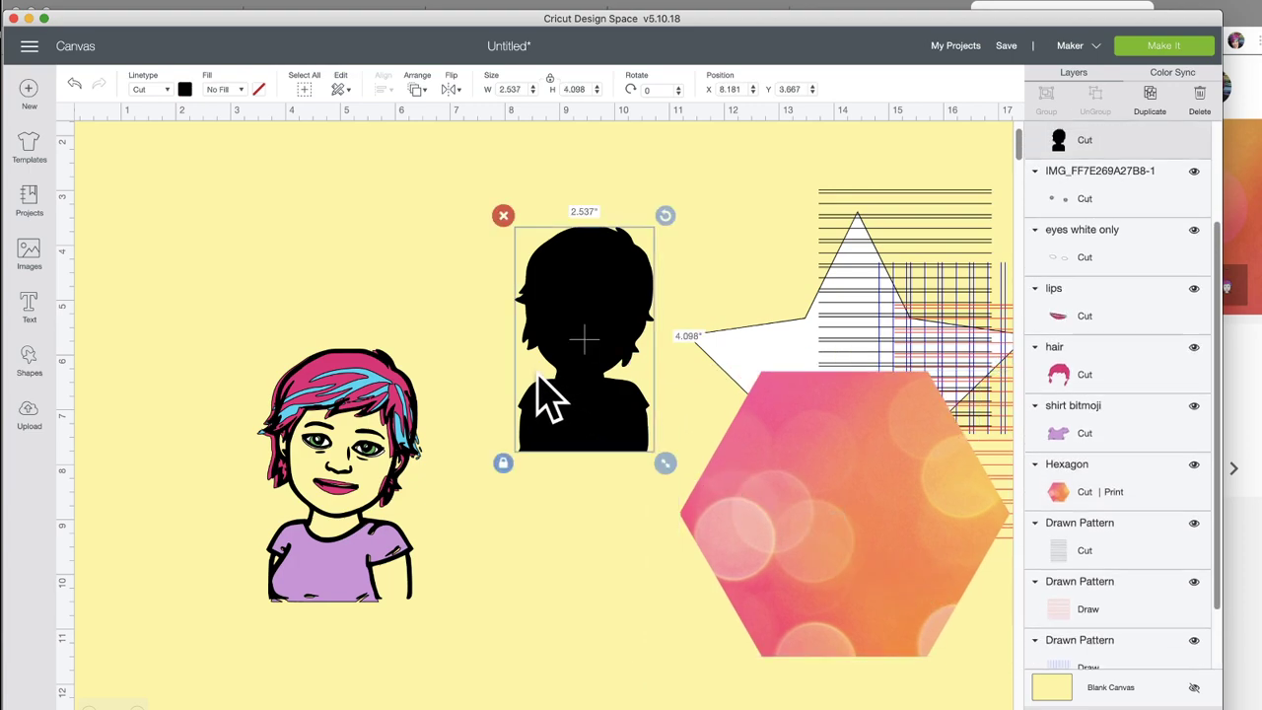
pyautogui.click(183, 90)
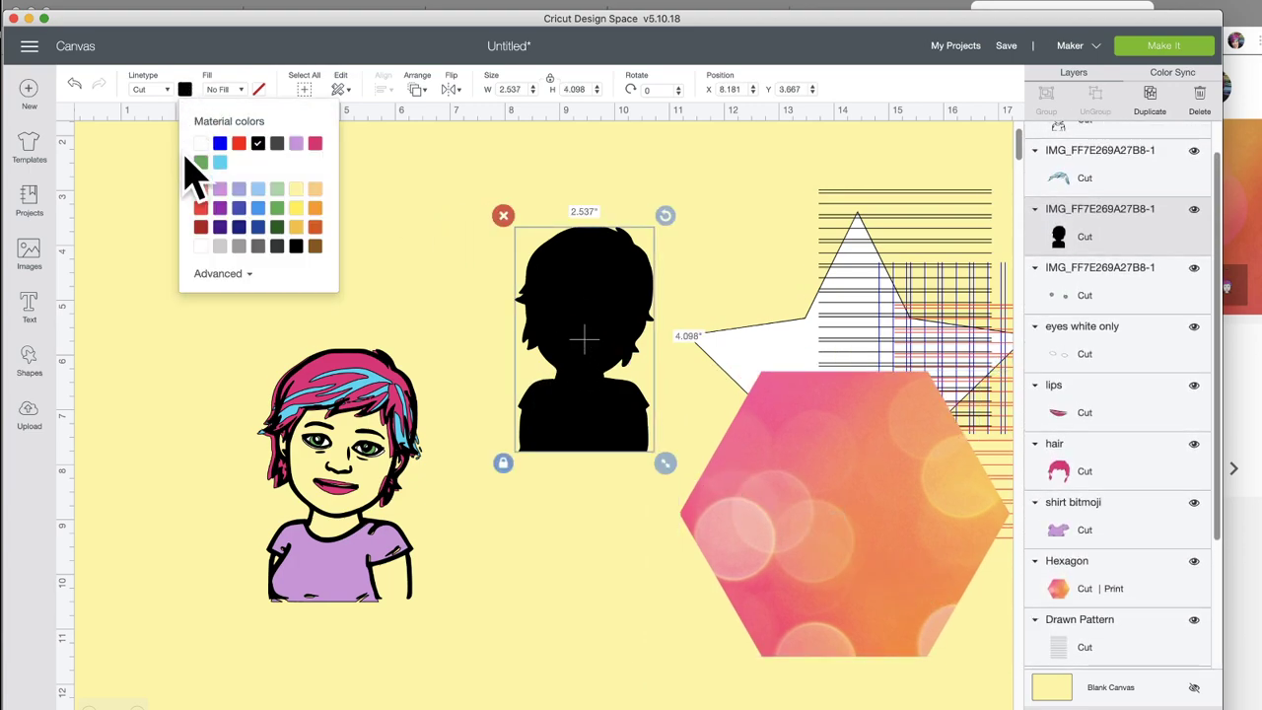
pyautogui.click(316, 190)
pyautogui.moveTo(559, 338); pyautogui.dragTo(337, 469)
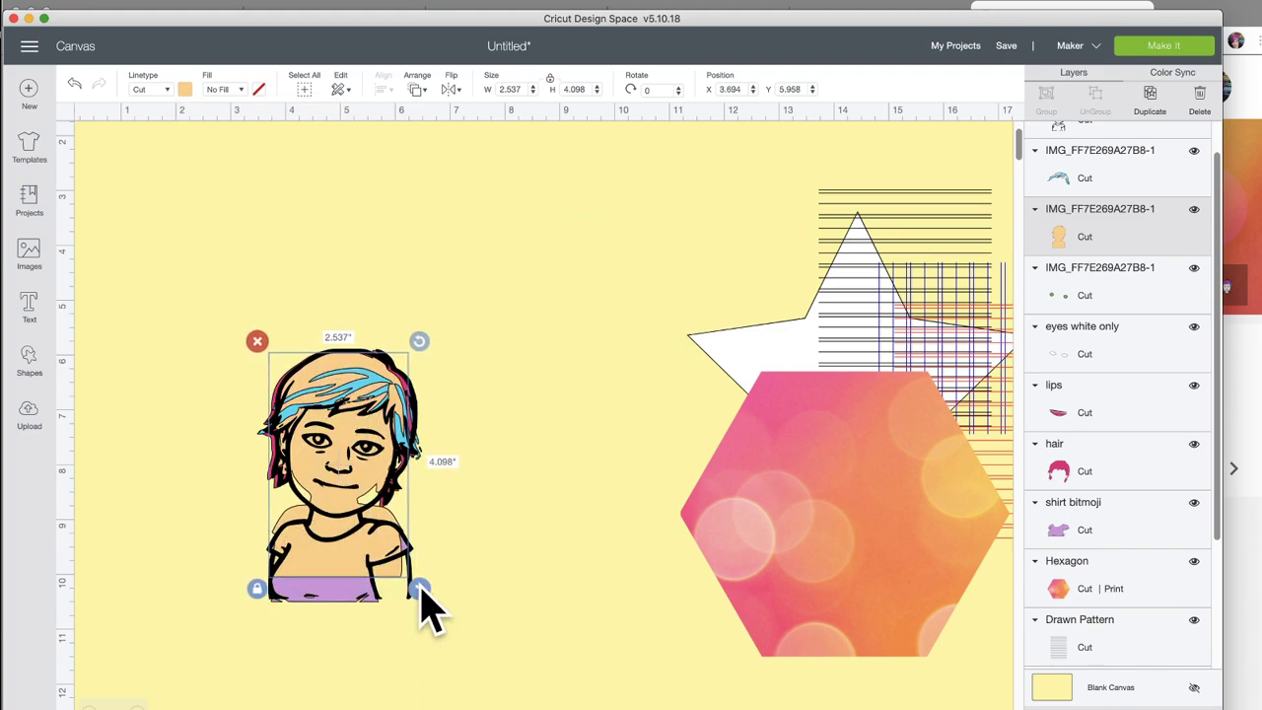
pyautogui.moveTo(422, 590); pyautogui.dragTo(436, 617)
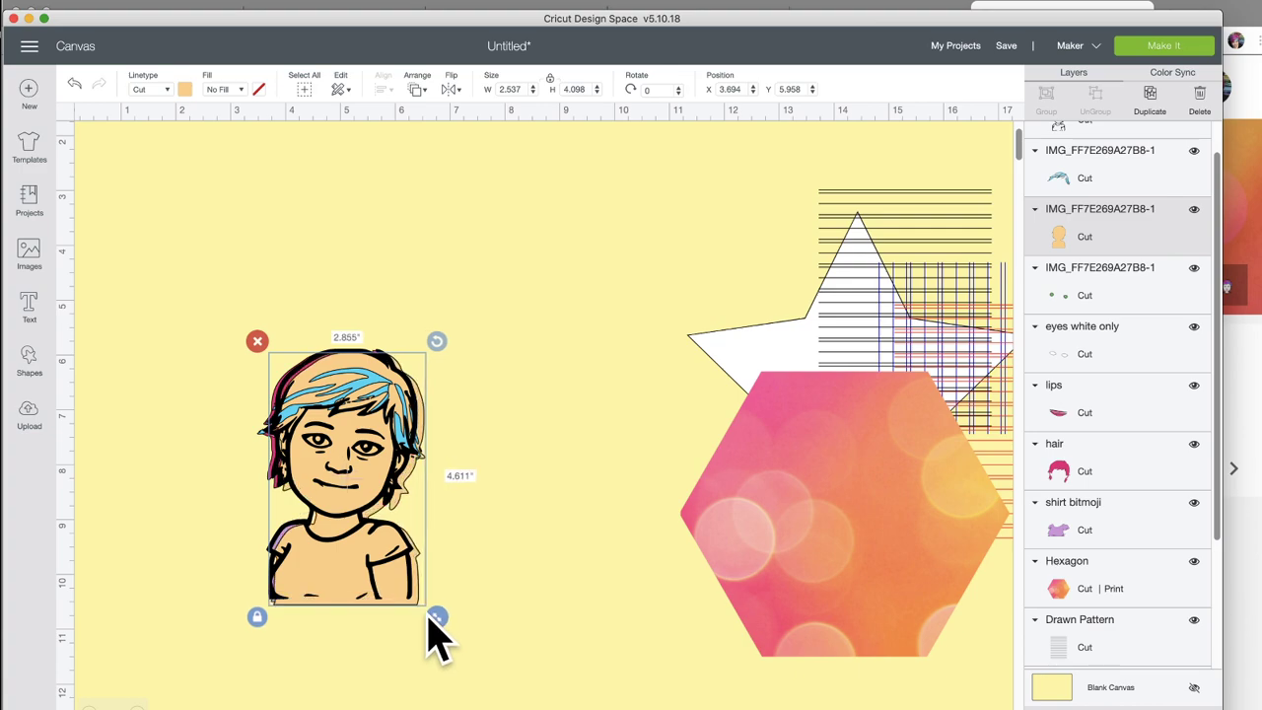
# Step: Send the light orange silhouette to the back and align it behind the bitmoji's outline
pyautogui.click(419, 89)
pyautogui.click(434, 115)
pyautogui.click(504, 386)
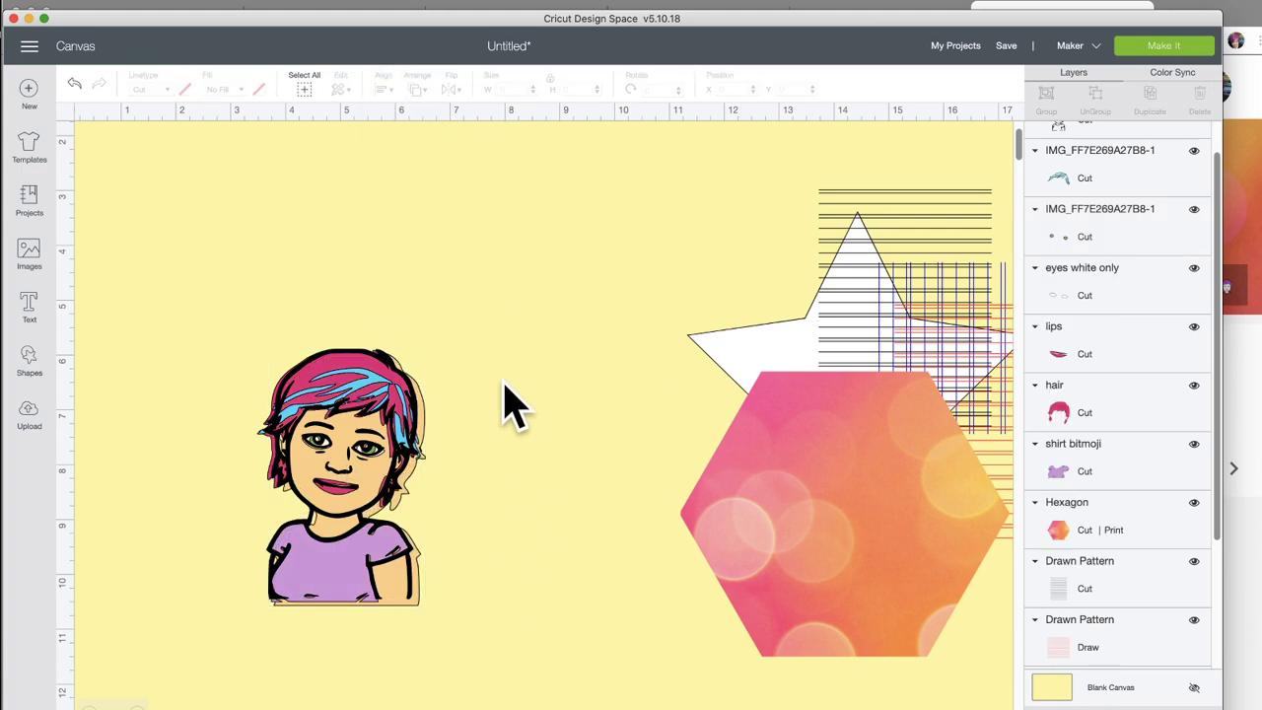
pyautogui.click(434, 444)
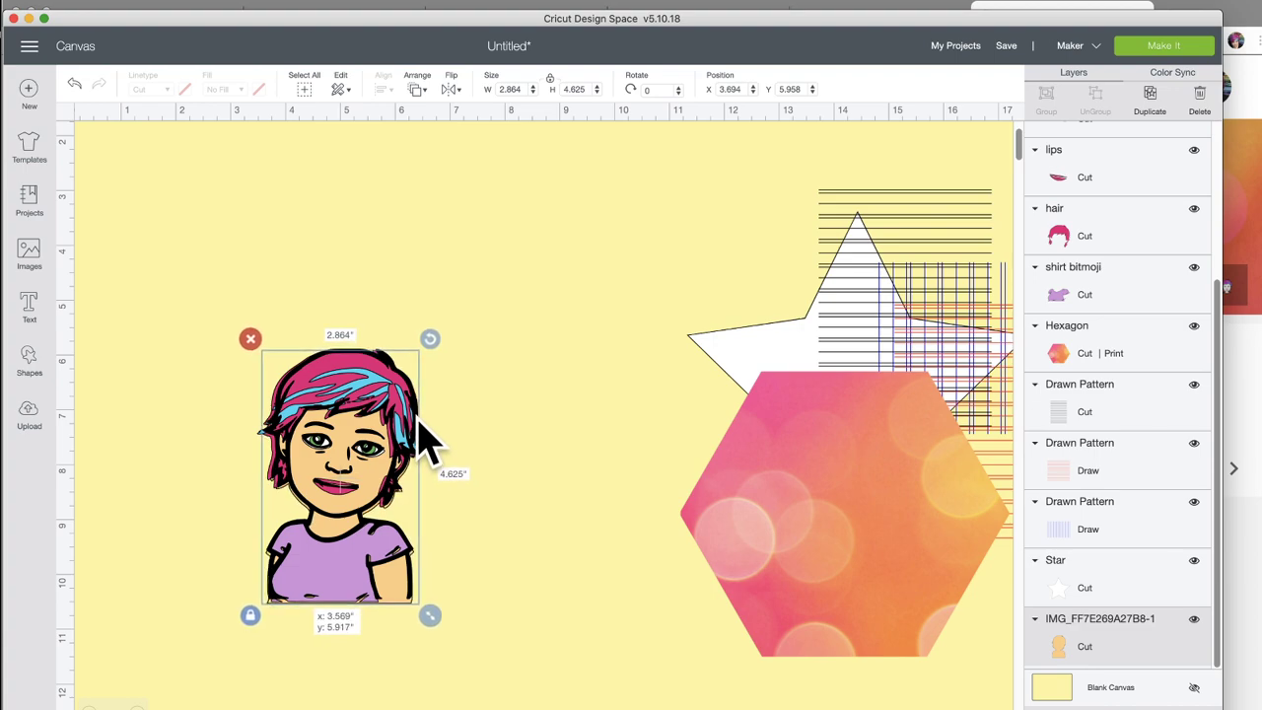
pyautogui.moveTo(426, 441); pyautogui.dragTo(425, 442)
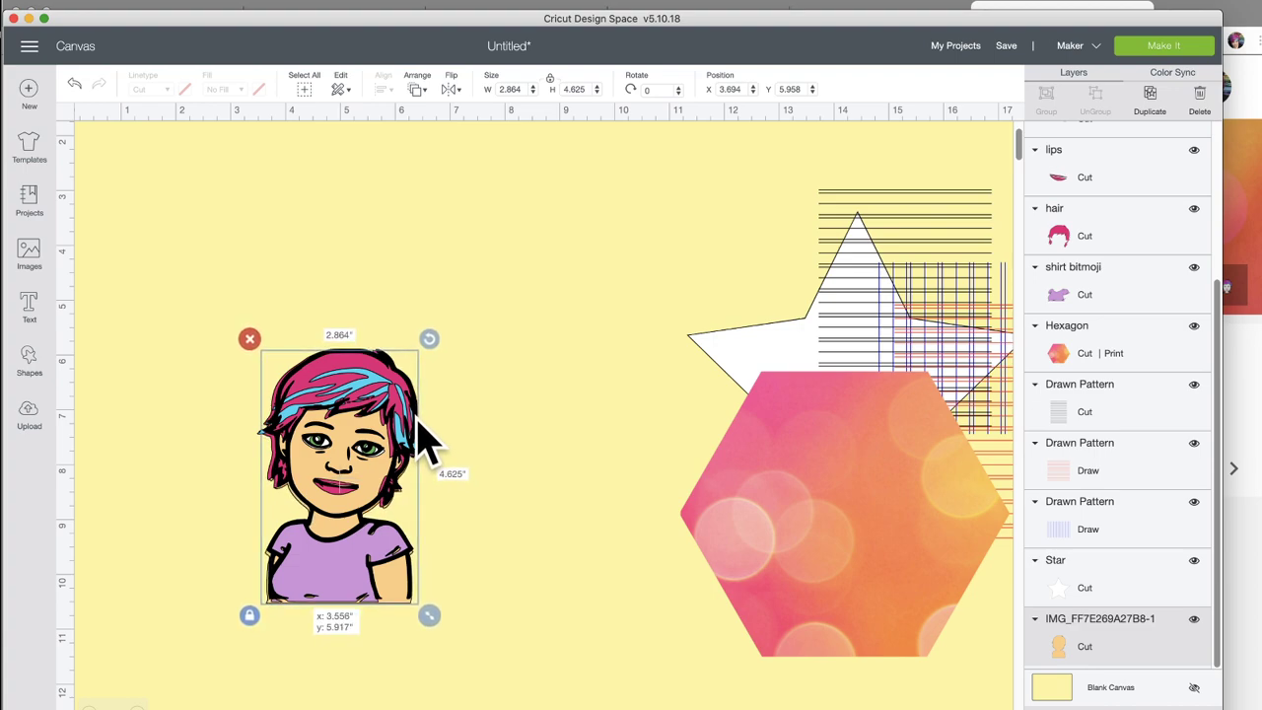
pyautogui.click(507, 439)
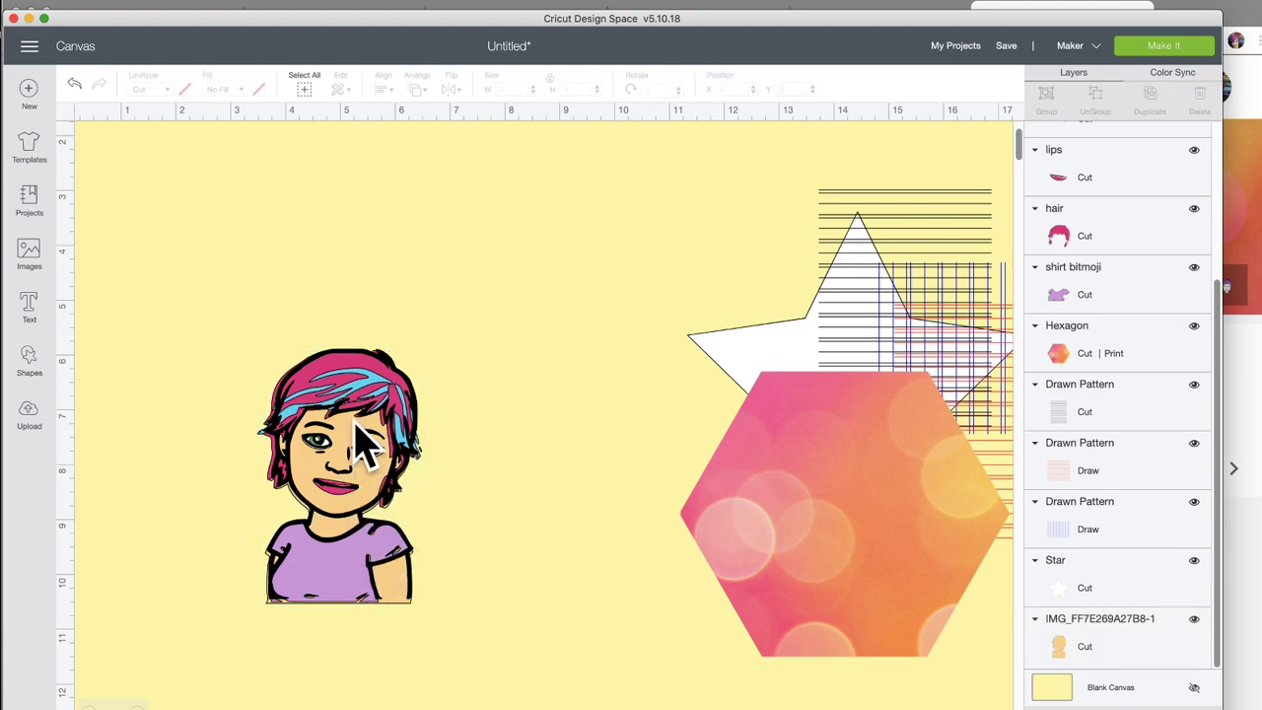
# Step: Reposition the pattern-filled hexagon over the star at about X 10.04 and Y 4.10 inches
pyautogui.moveTo(833, 523); pyautogui.dragTo(640, 415)
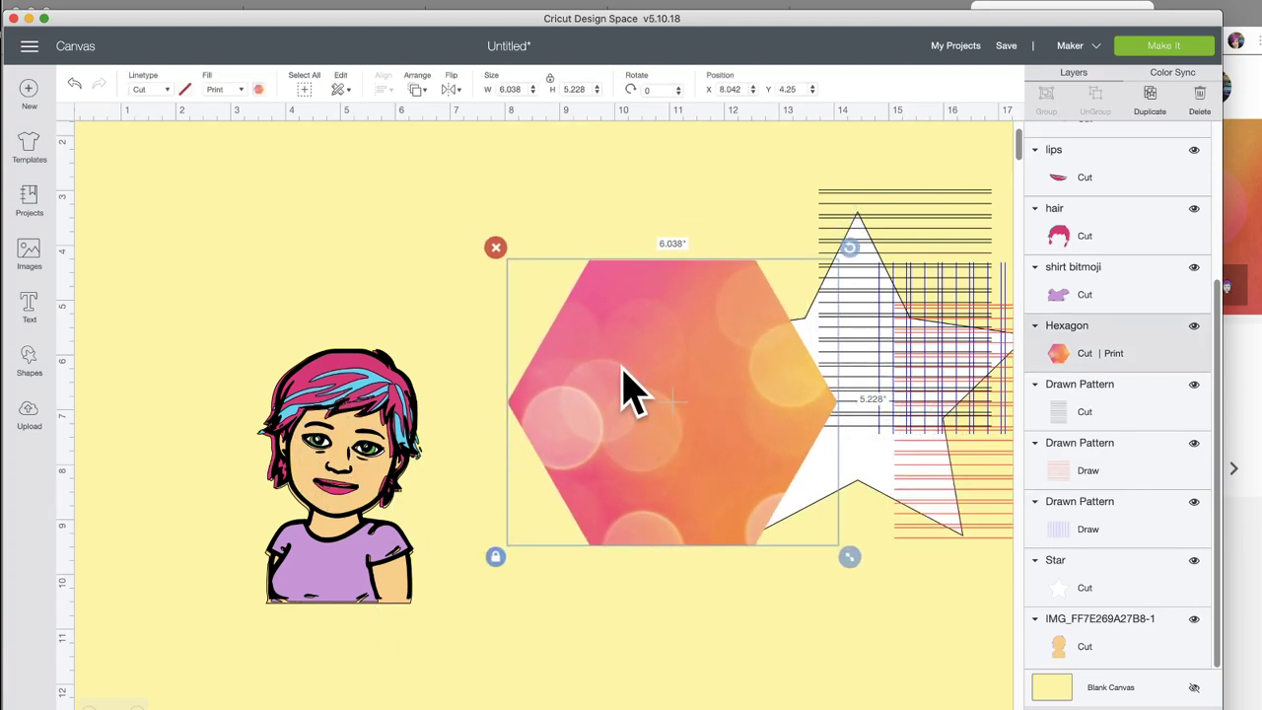
pyautogui.moveTo(621, 363); pyautogui.dragTo(549, 338)
pyautogui.moveTo(626, 379); pyautogui.dragTo(625, 358)
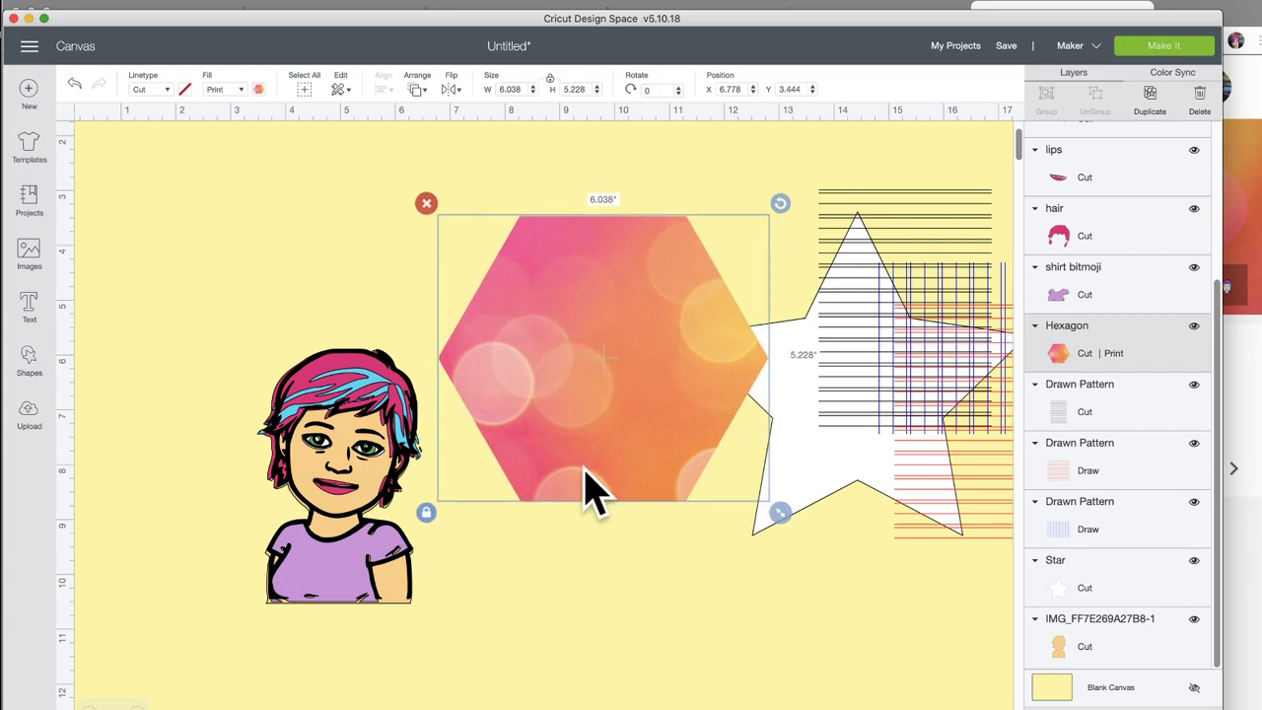
pyautogui.moveTo(583, 381); pyautogui.dragTo(771, 431)
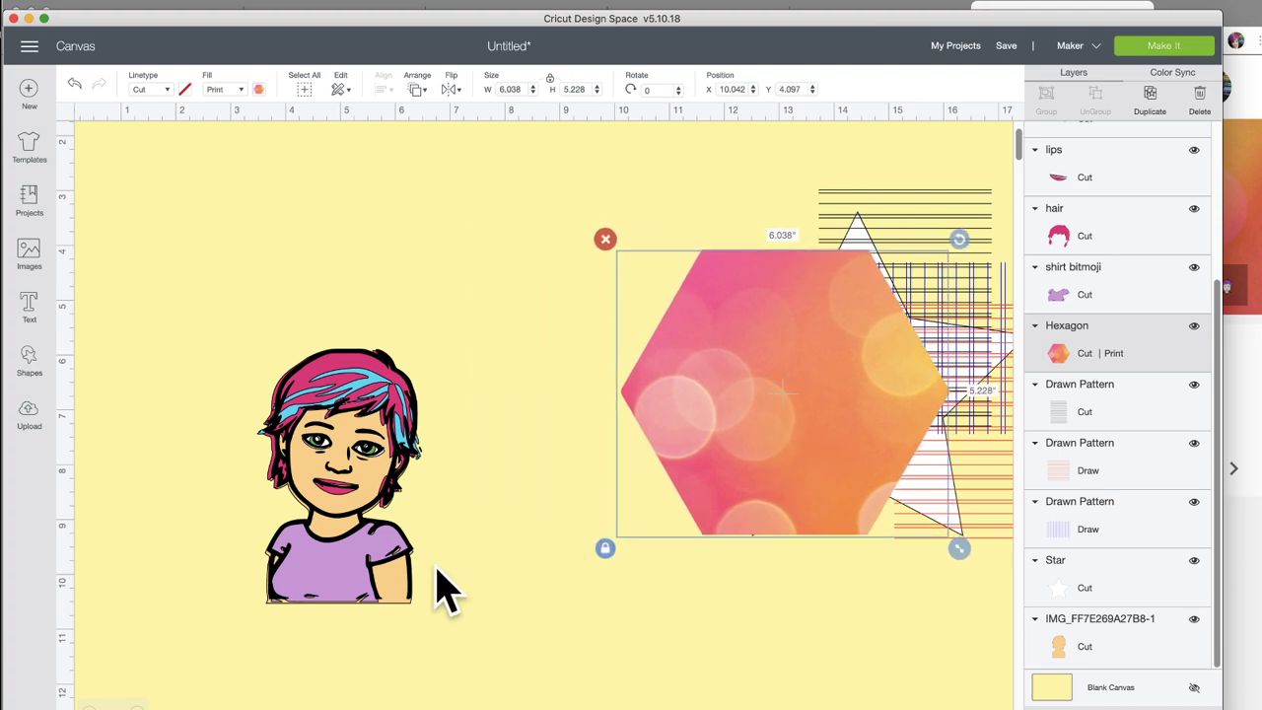
# Step: Set the bitmoji shirt's fill to Print with the Pattern print type
pyautogui.click(319, 571)
pyautogui.moveTo(321, 577); pyautogui.dragTo(317, 573)
pyautogui.moveTo(317, 621); pyautogui.dragTo(312, 594)
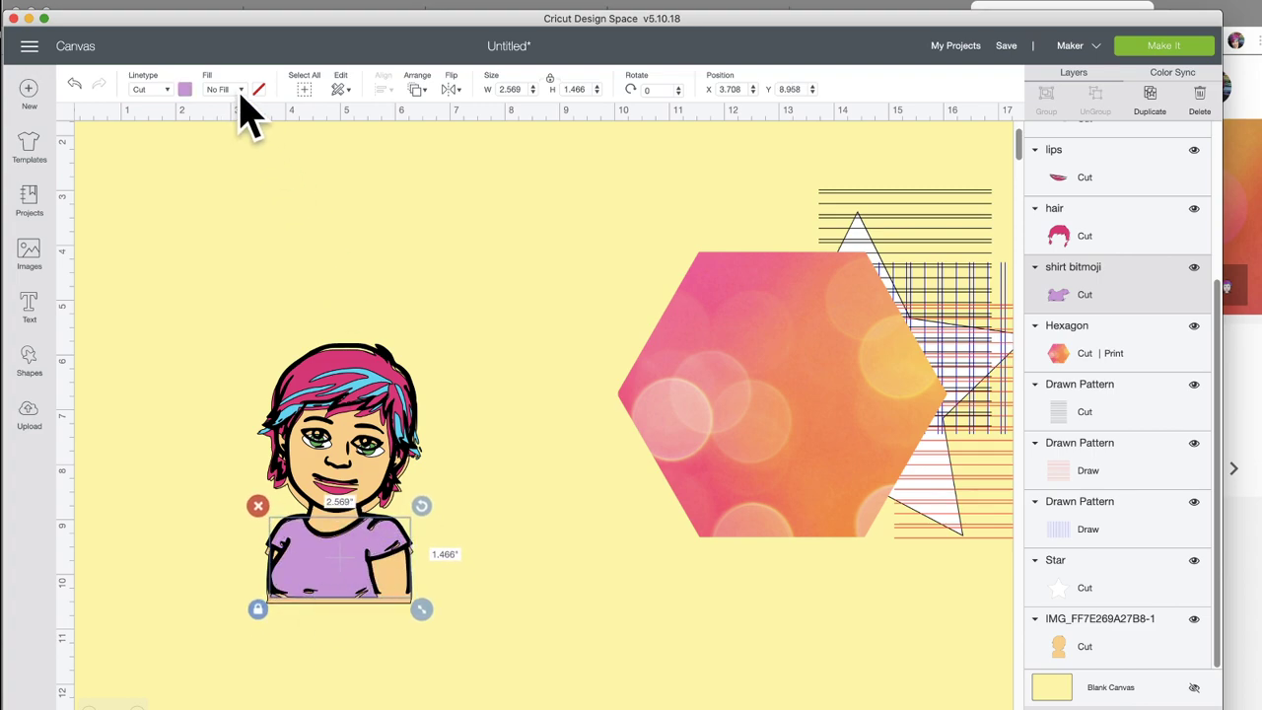
pyautogui.click(241, 93)
pyautogui.click(247, 141)
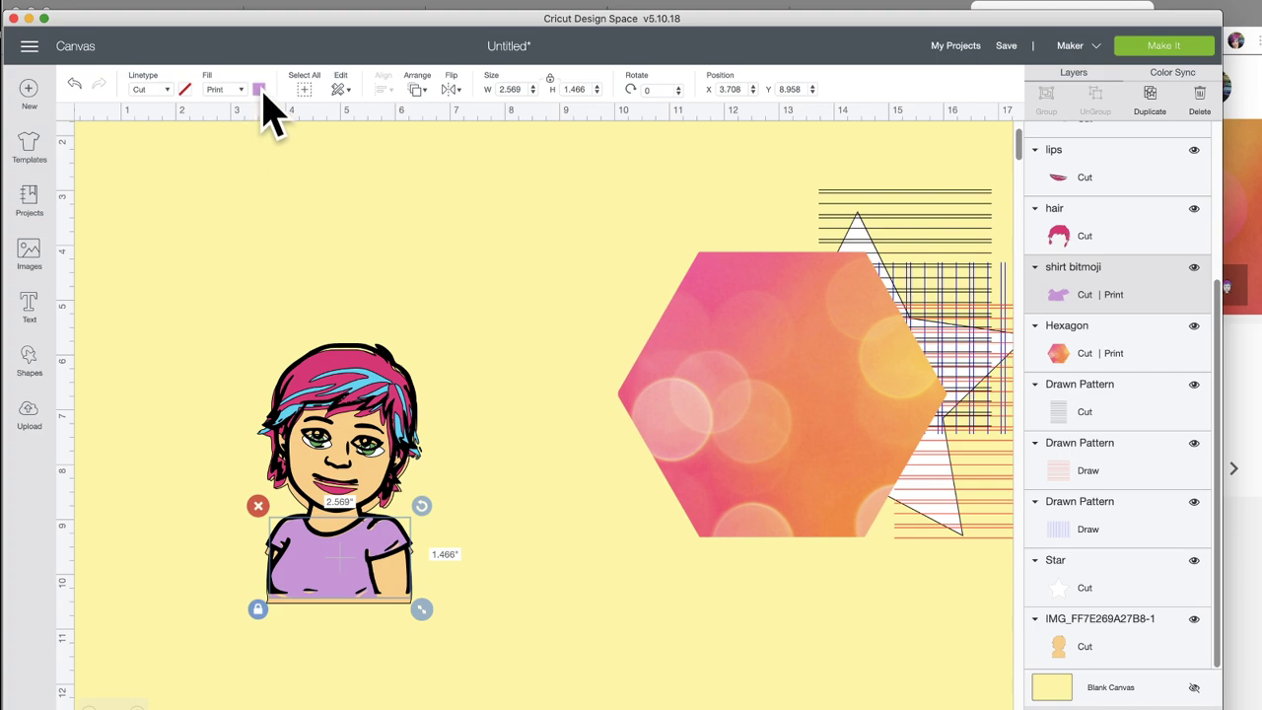
pyautogui.click(259, 91)
pyautogui.click(355, 146)
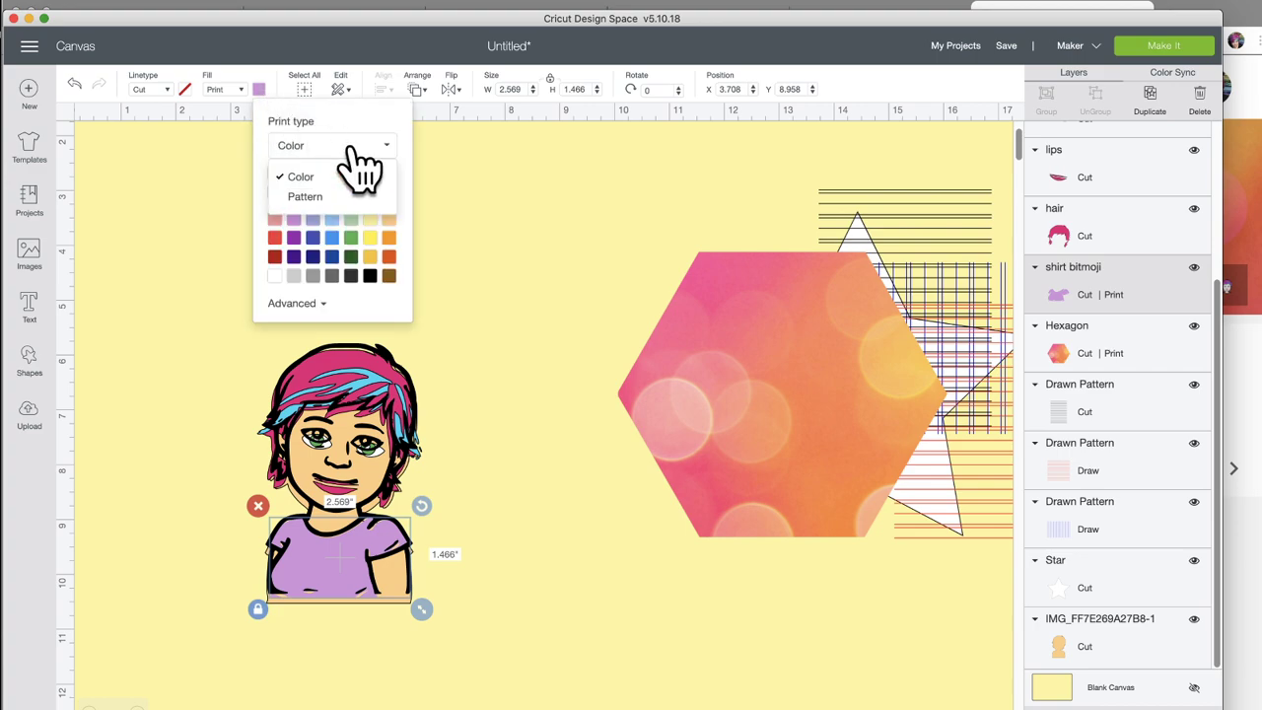
pyautogui.click(341, 195)
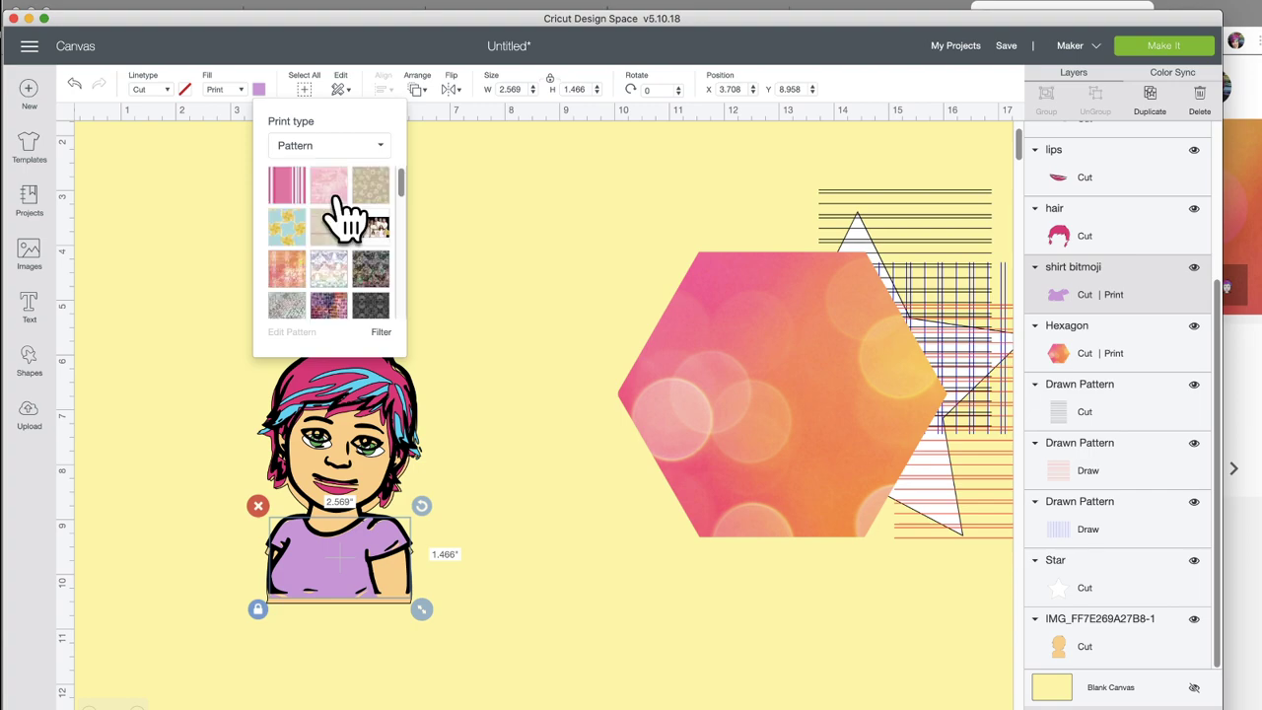
# Step: Fill the shirt with the blue-green watercolour pattern
pyautogui.scroll(-5, 345, 314)
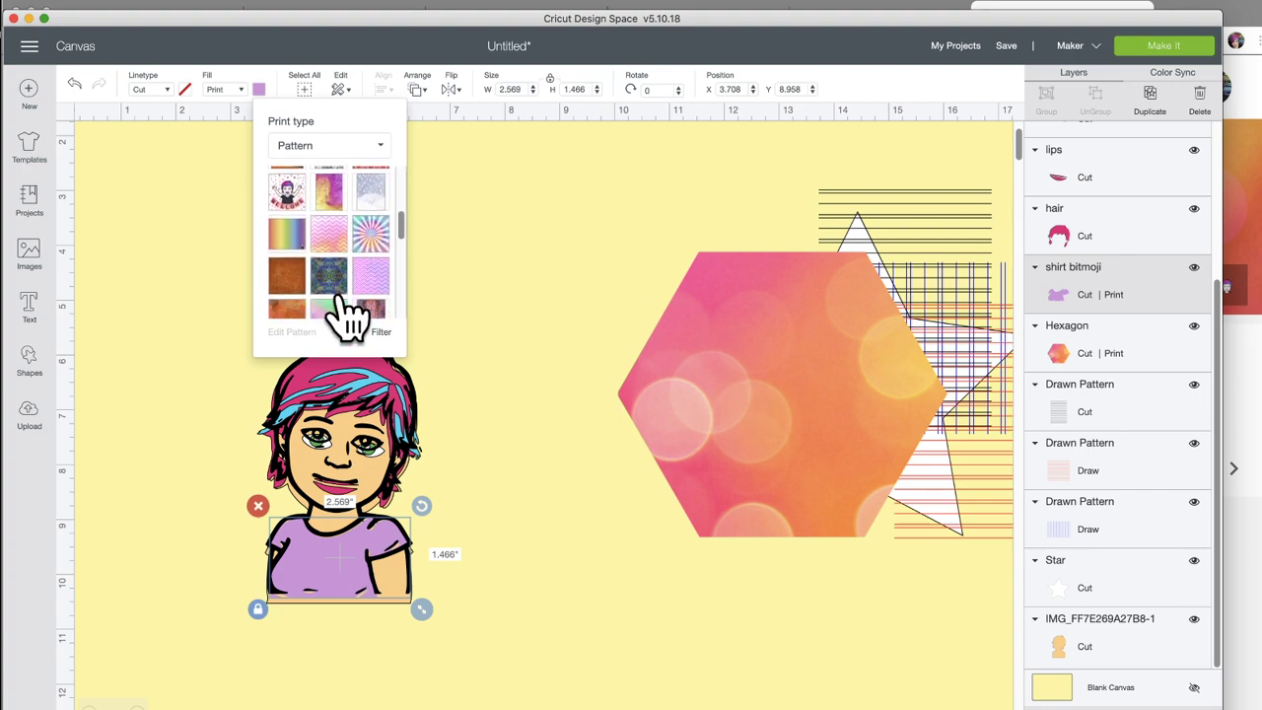
pyautogui.scroll(-4, 345, 314)
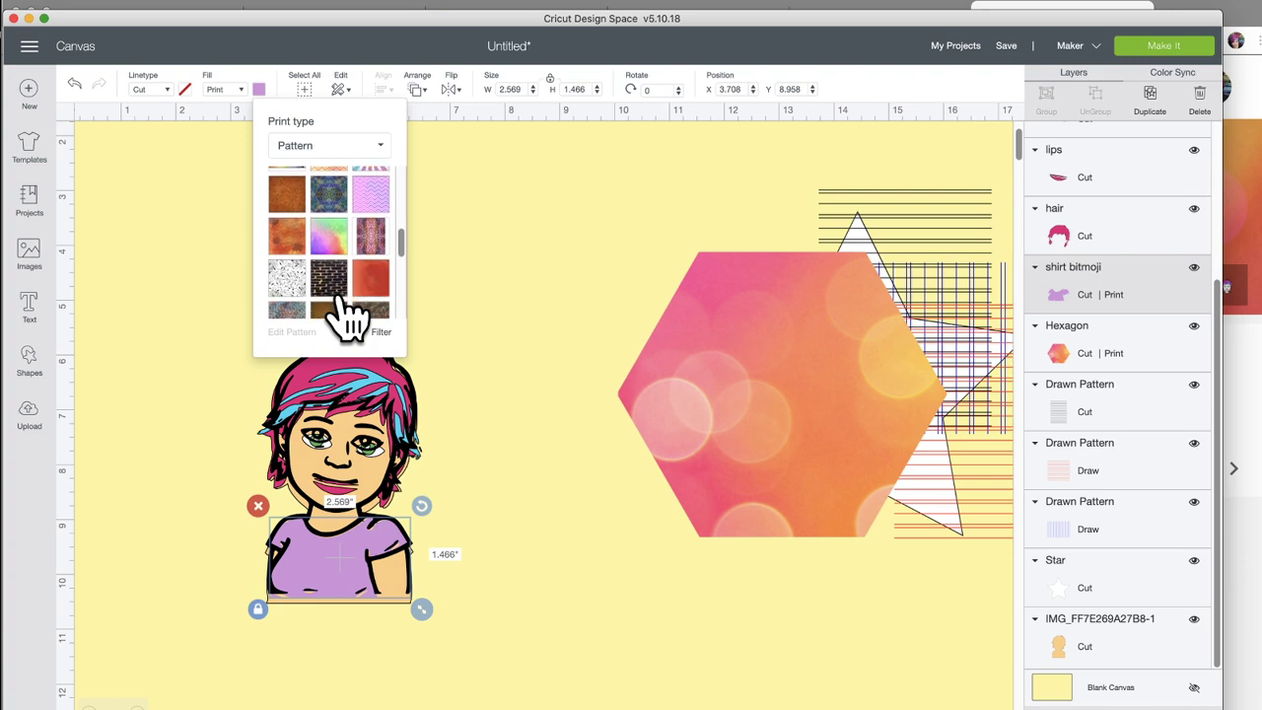
pyautogui.scroll(-8, 345, 314)
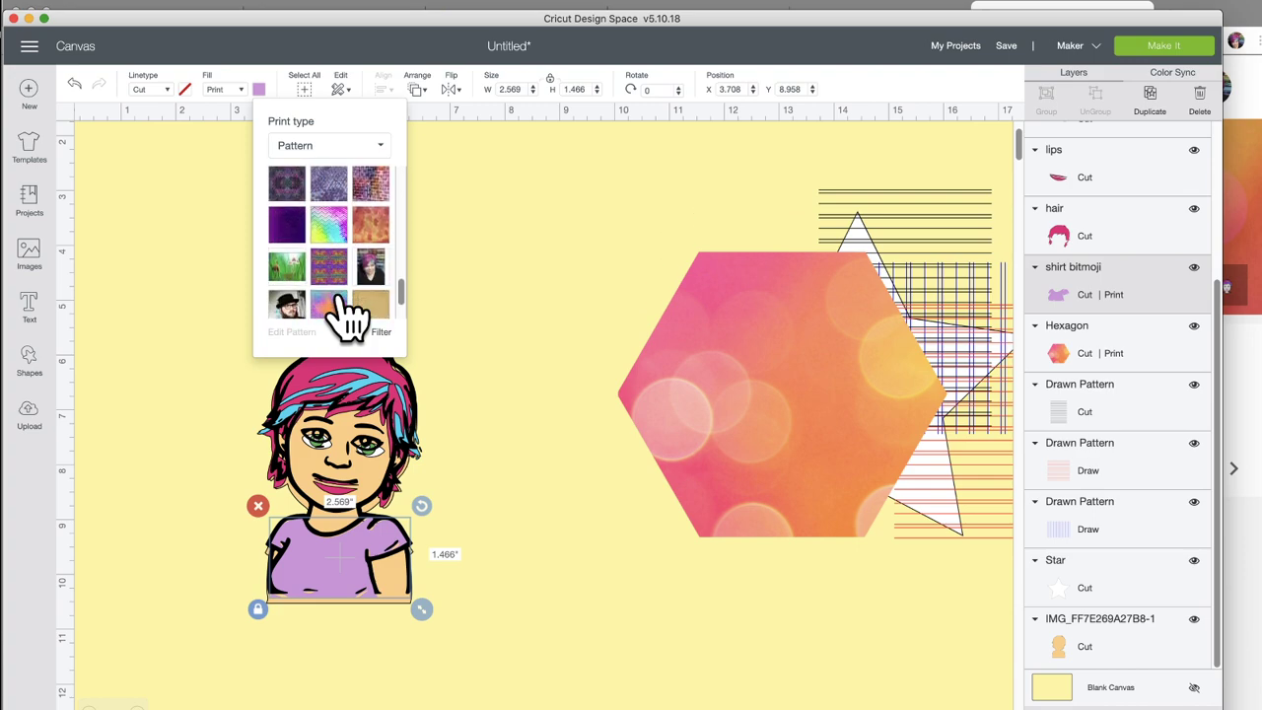
pyautogui.scroll(10, 345, 313)
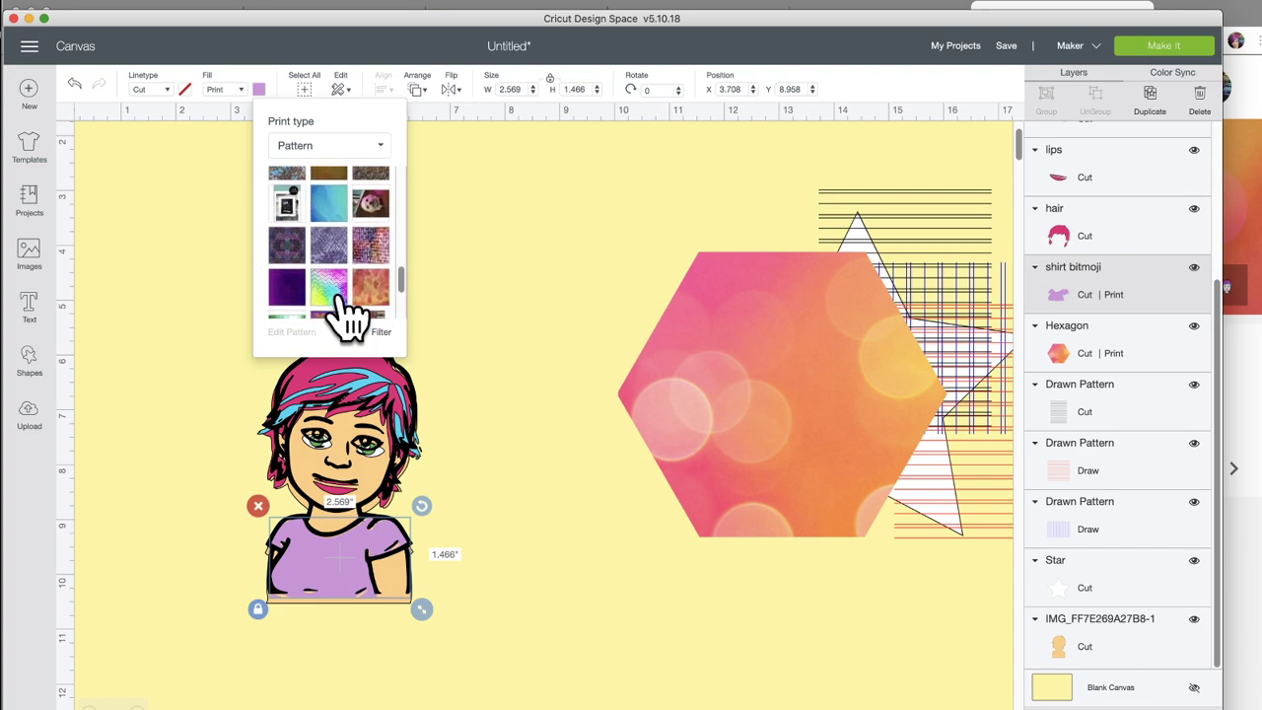
pyautogui.scroll(-1, 345, 314)
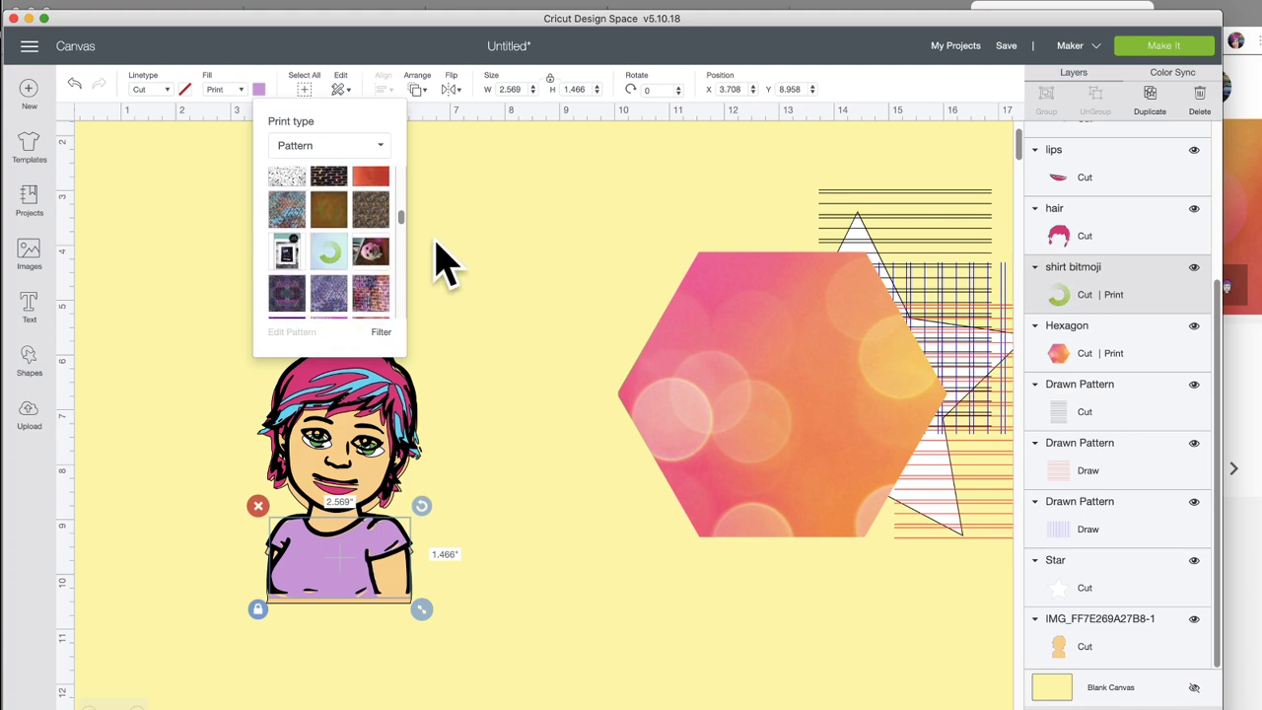
pyautogui.click(419, 448)
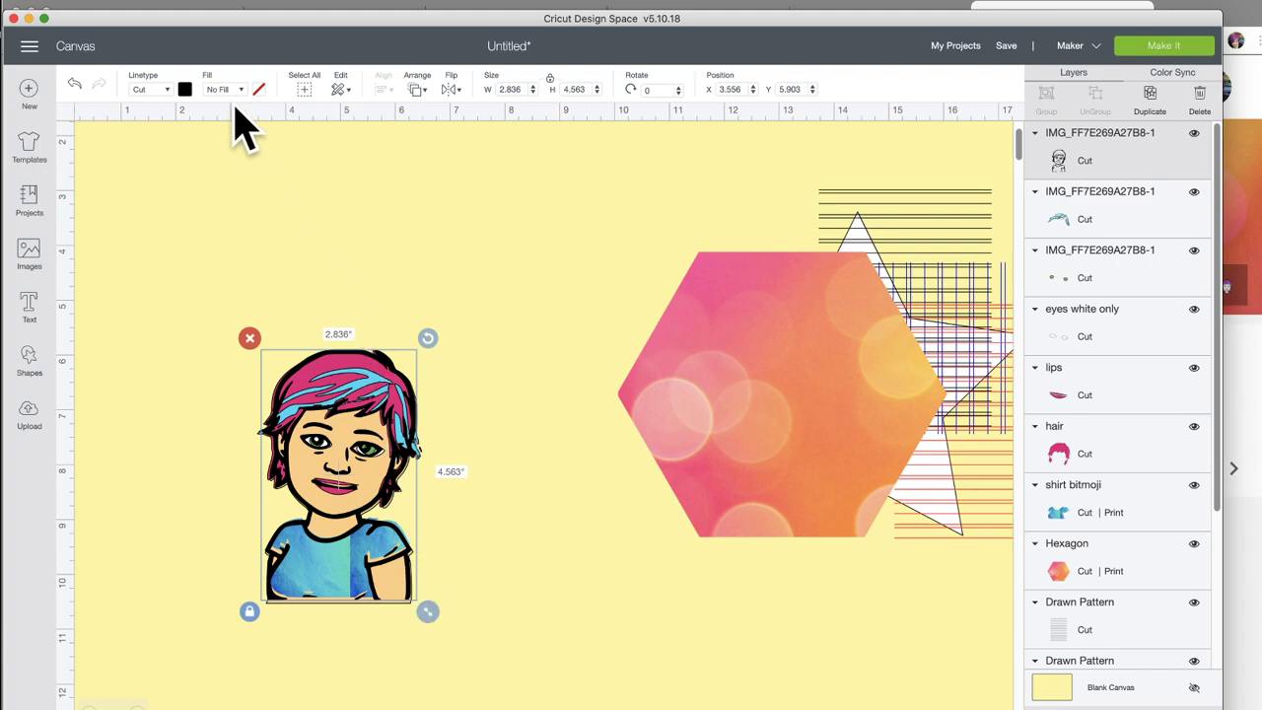
# Step: Edit the shirt's watercolour pattern and enlarge its scale to 189
pyautogui.click(1067, 512)
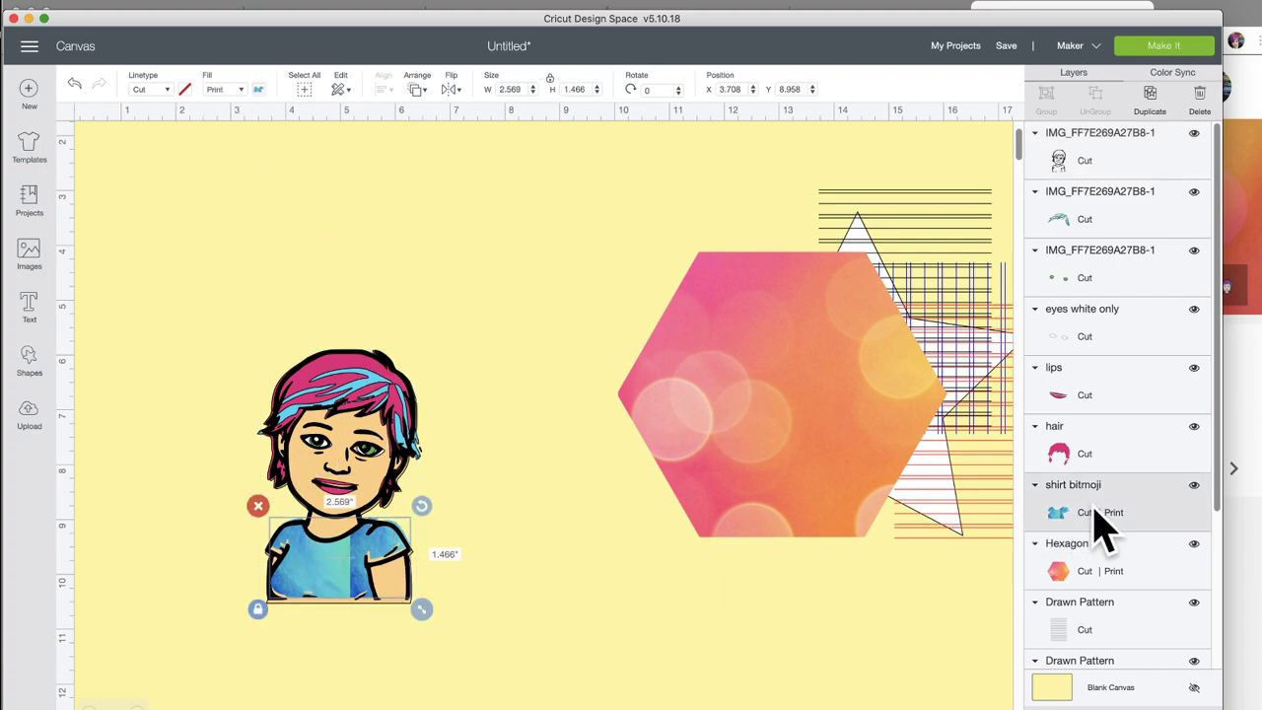
pyautogui.click(260, 90)
pyautogui.click(288, 333)
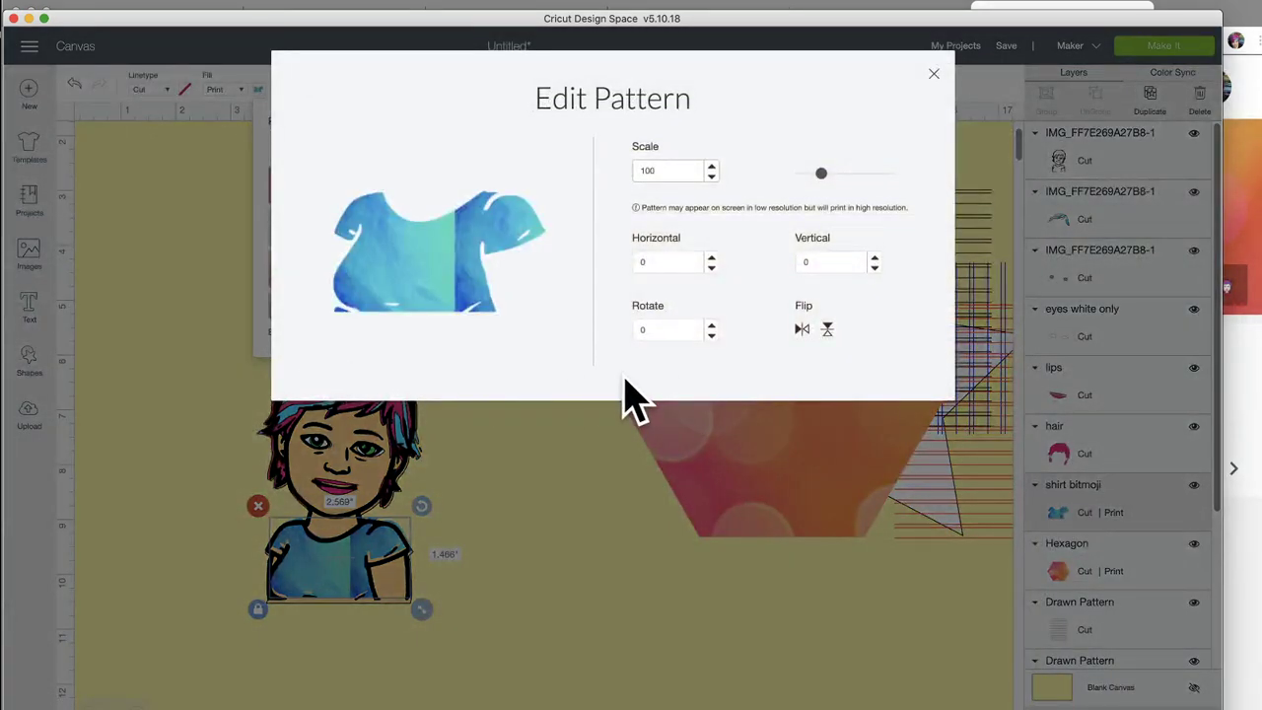
pyautogui.moveTo(828, 186); pyautogui.dragTo(841, 188)
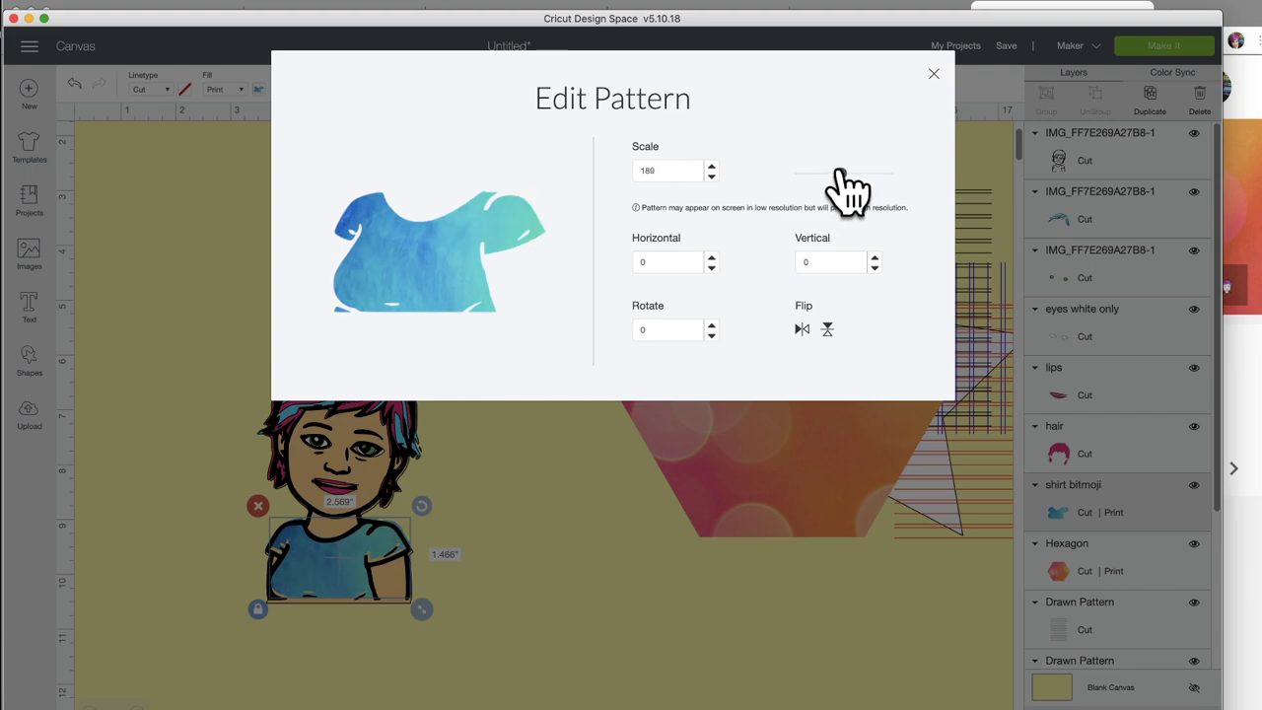
pyautogui.click(828, 331)
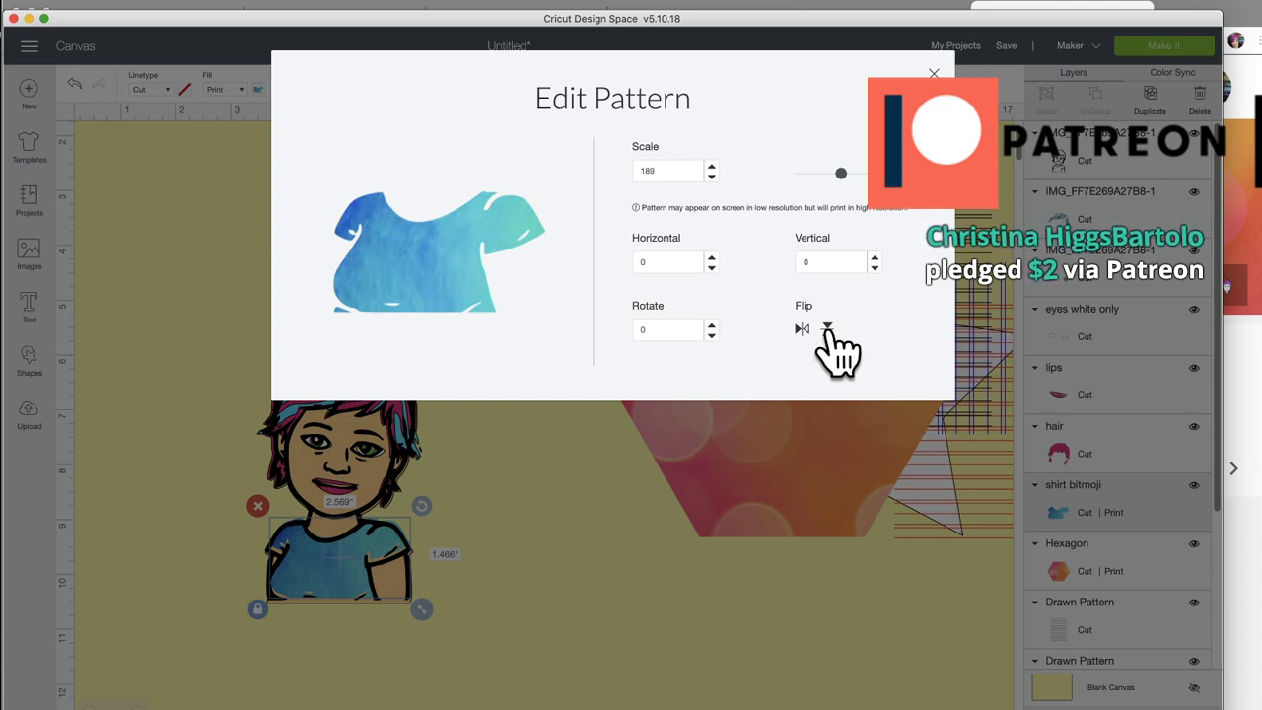
pyautogui.click(524, 498)
pyautogui.click(526, 498)
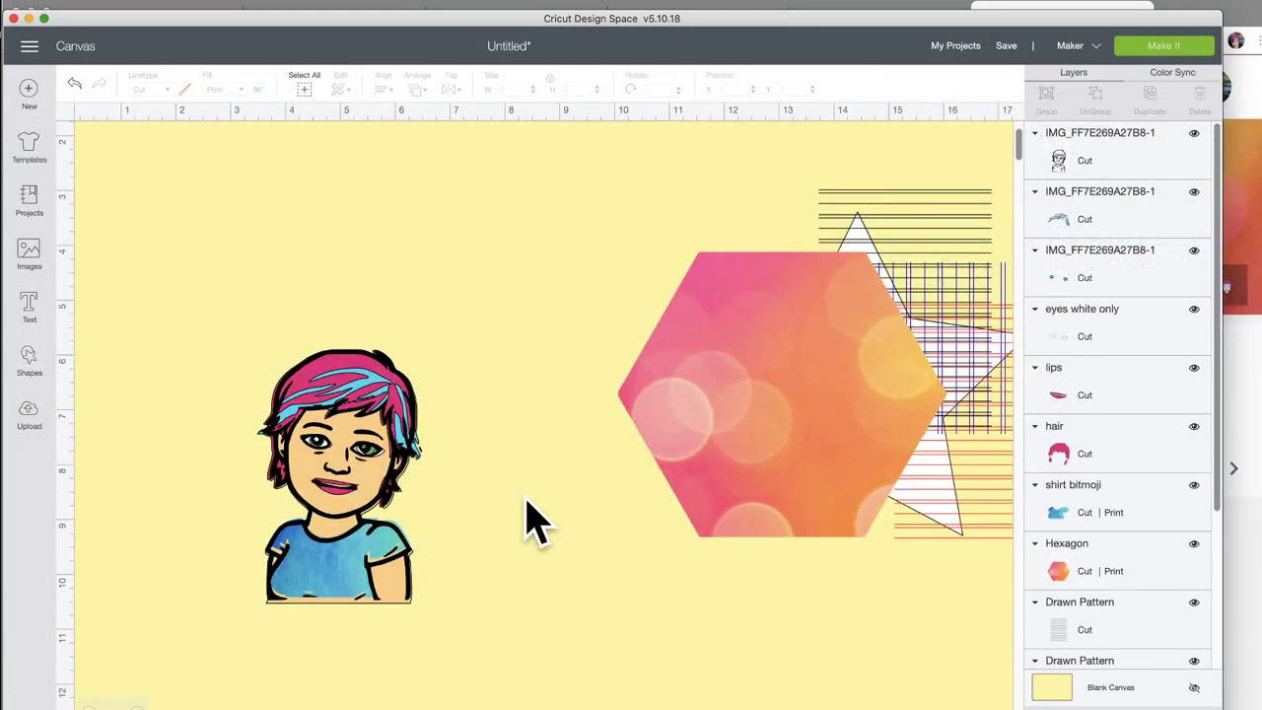
# Step: Nudge the shirt layer down to Y 9.058 inches so it lines up with the bitmoji's outline
pyautogui.click(350, 567)
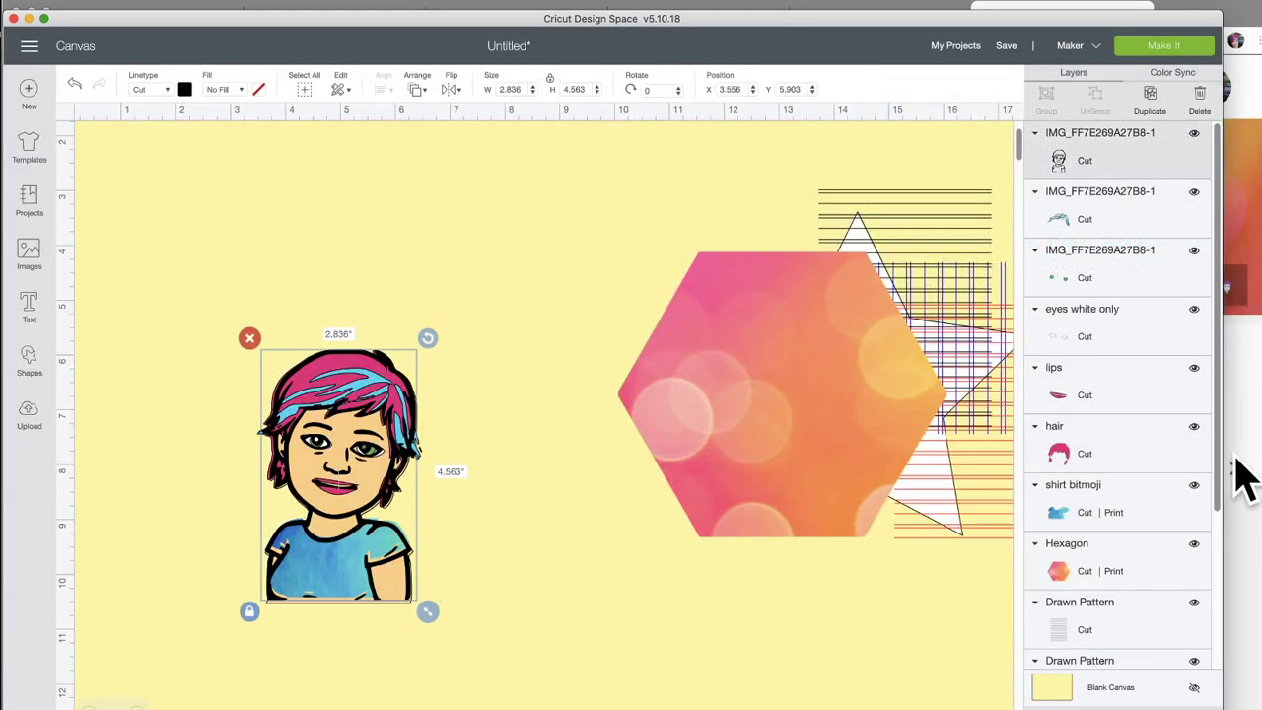
pyautogui.click(1119, 513)
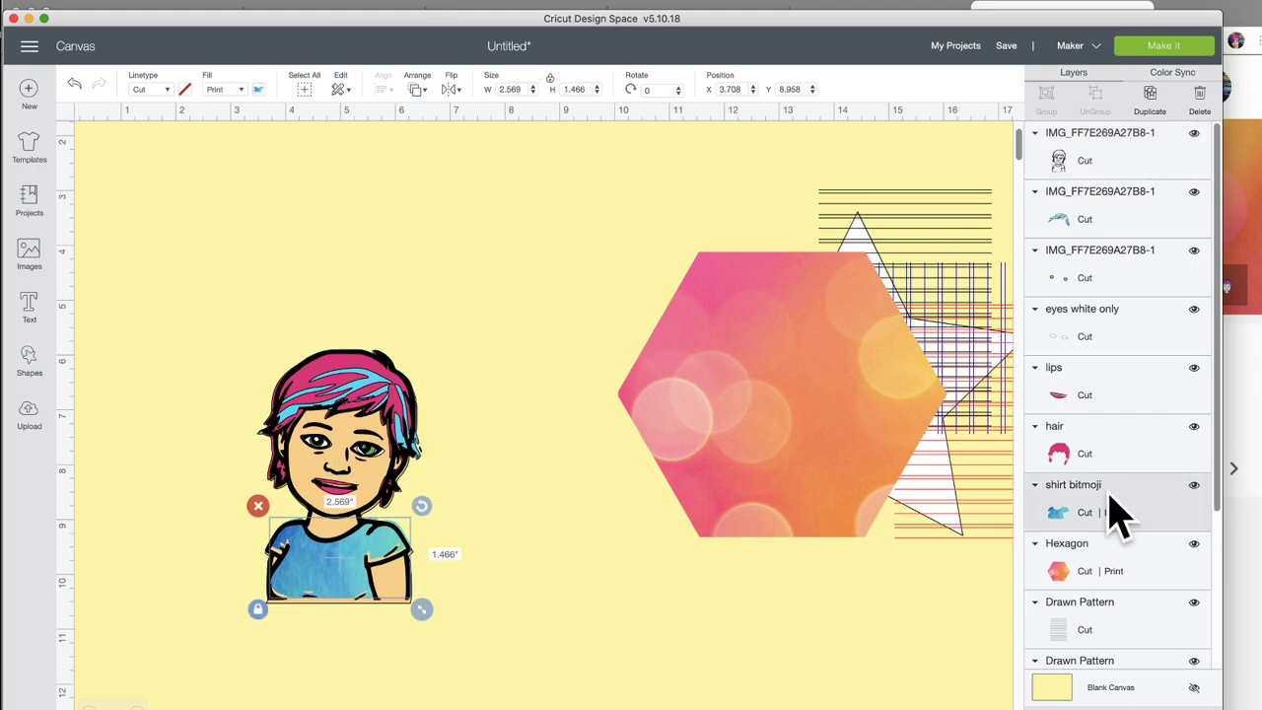
pyautogui.press('Down')
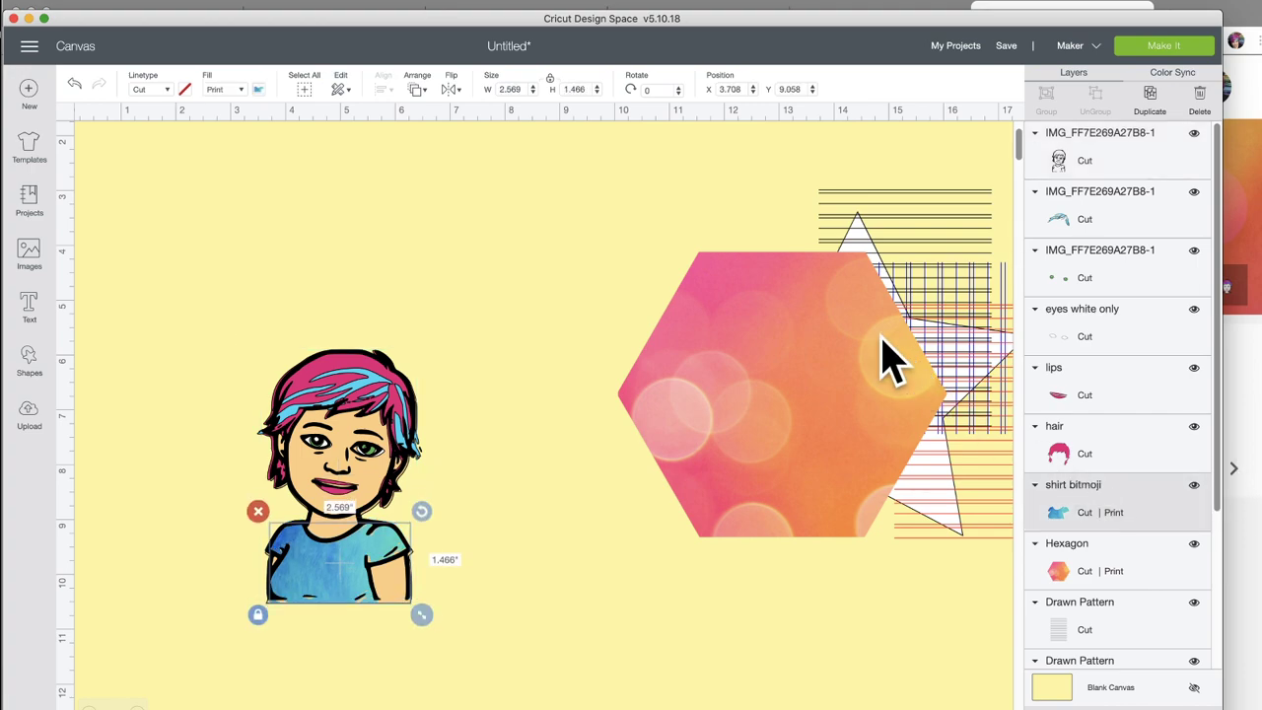
pyautogui.click(610, 261)
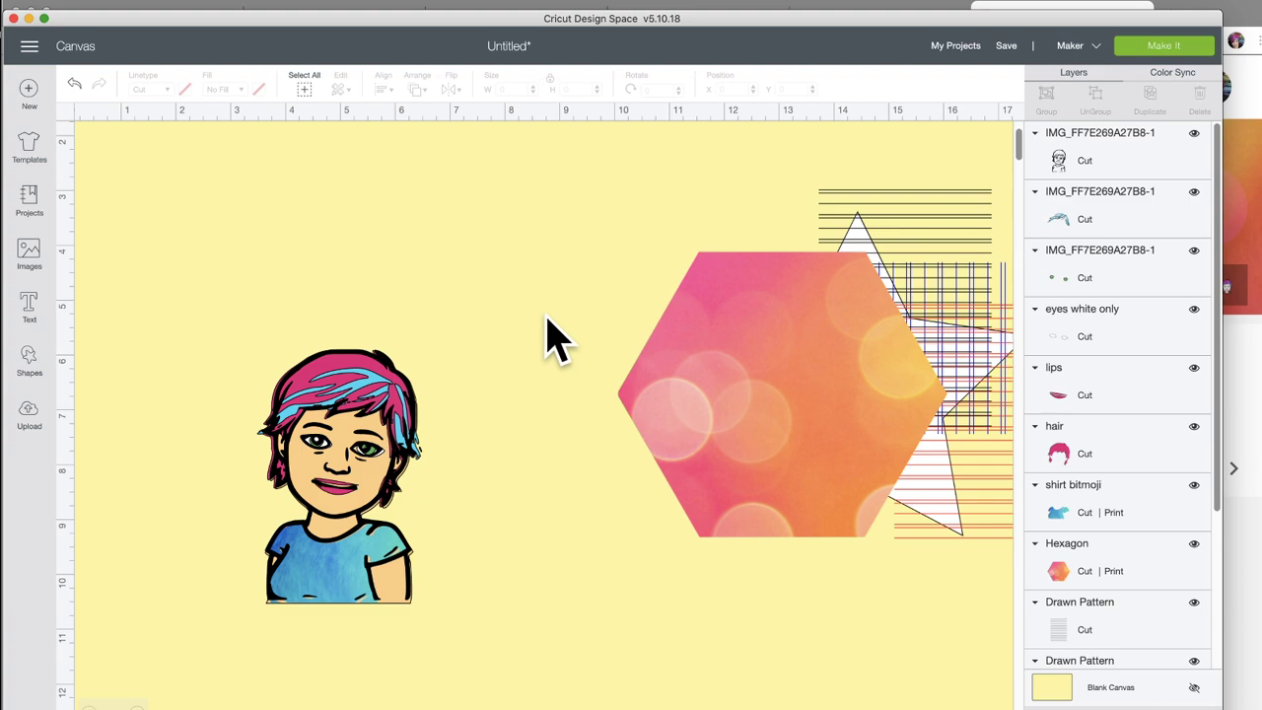
pyautogui.click(379, 456)
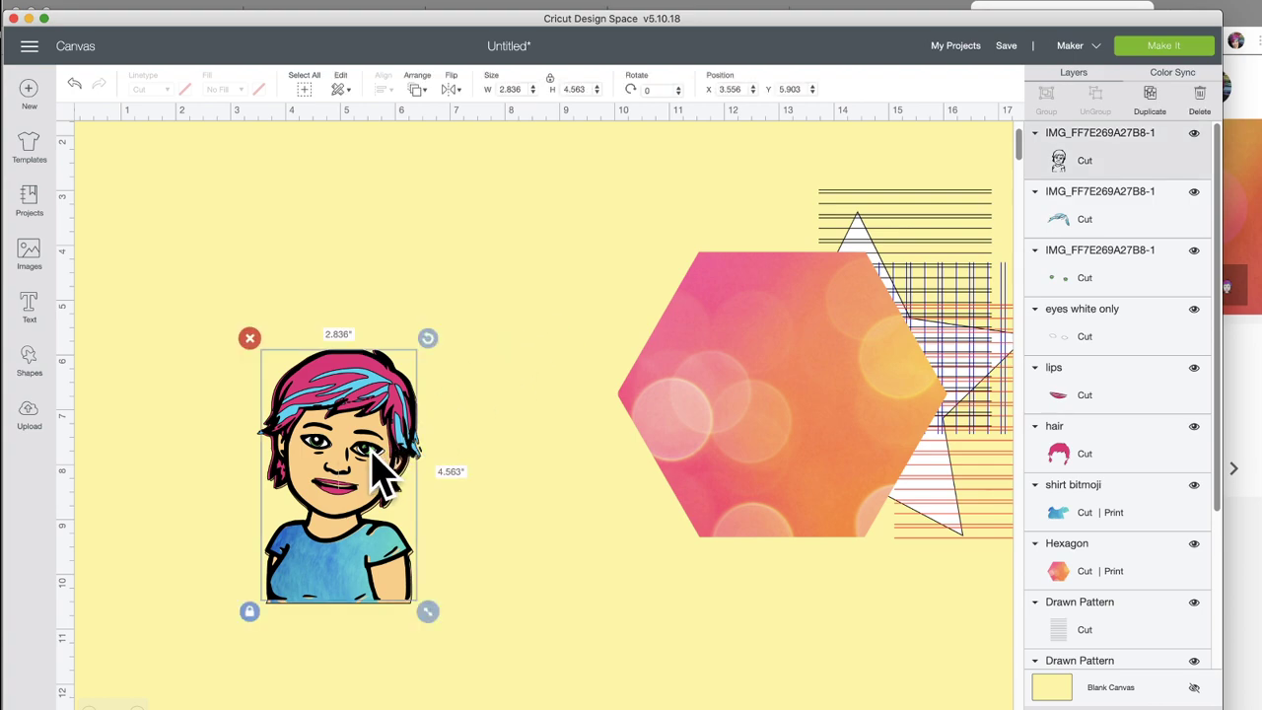
pyautogui.moveTo(377, 441); pyautogui.dragTo(377, 446)
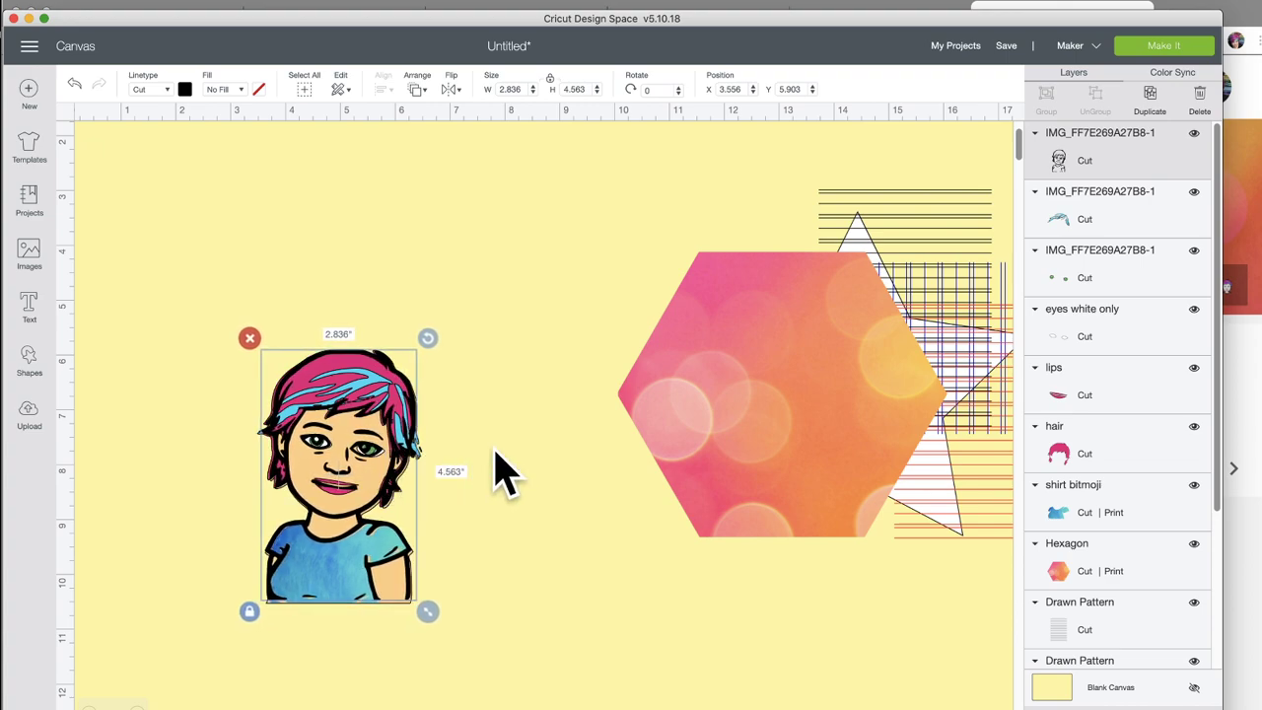
pyautogui.click(471, 458)
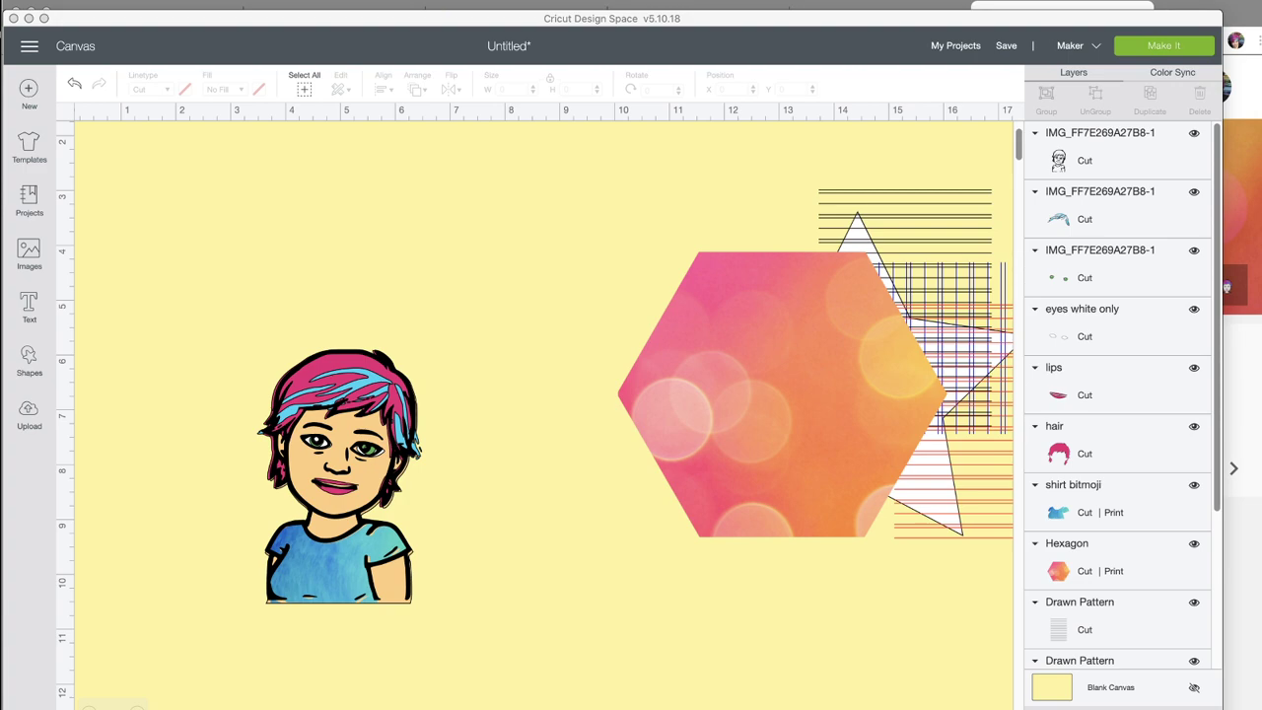
# Step: Replace the shirt's pattern with the photo of the bearded man in a black hat
pyautogui.click(1107, 509)
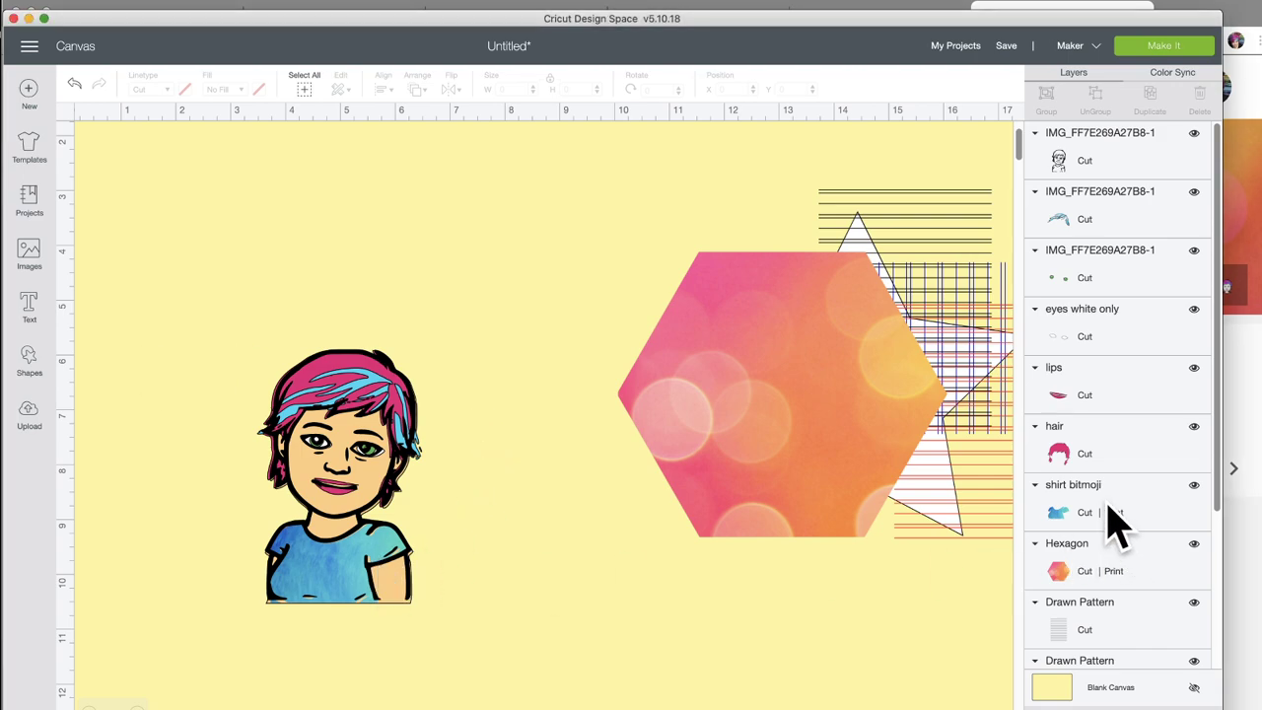
pyautogui.click(1107, 523)
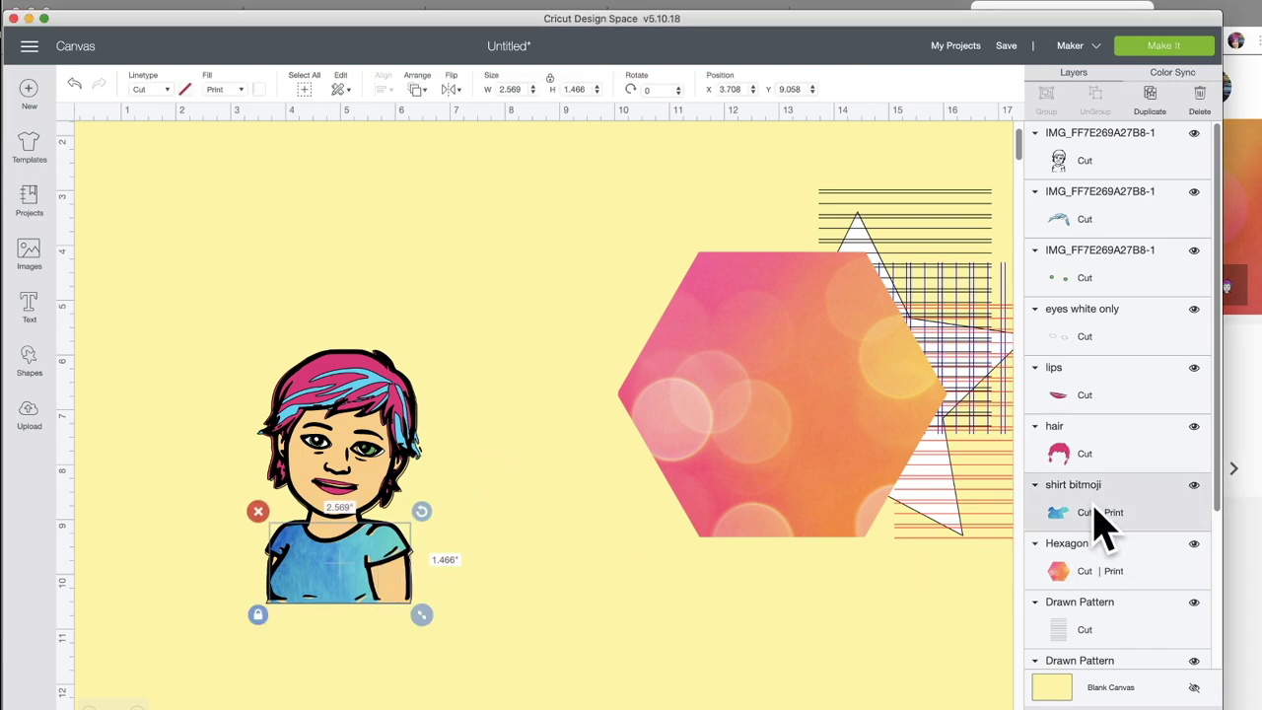
pyautogui.click(259, 89)
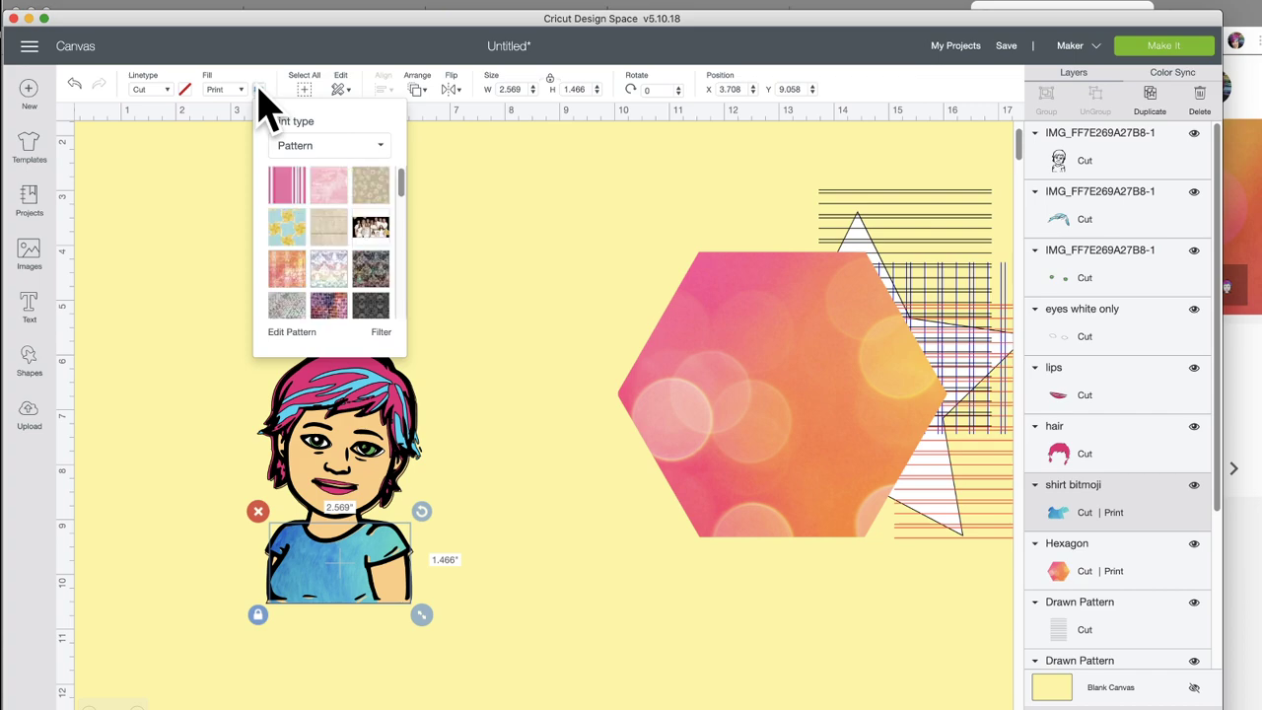
pyautogui.scroll(-5, 318, 305)
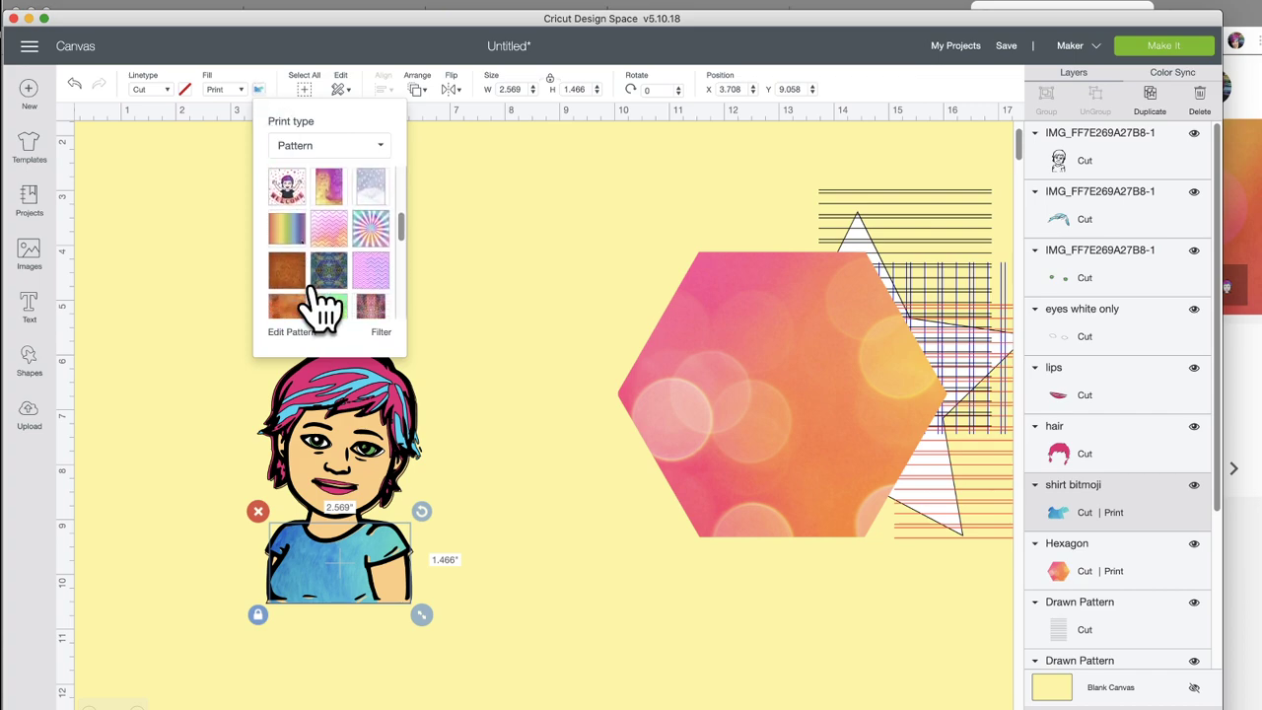
pyautogui.scroll(-10, 317, 296)
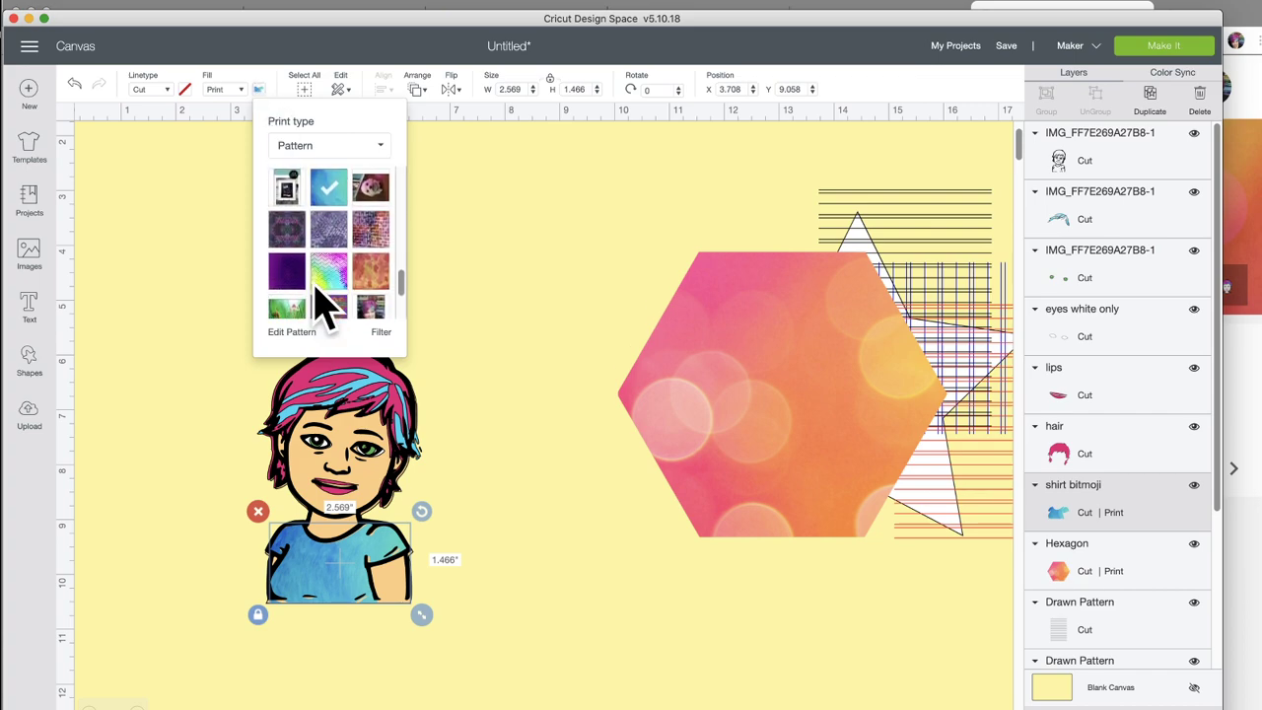
pyautogui.scroll(-8, 316, 286)
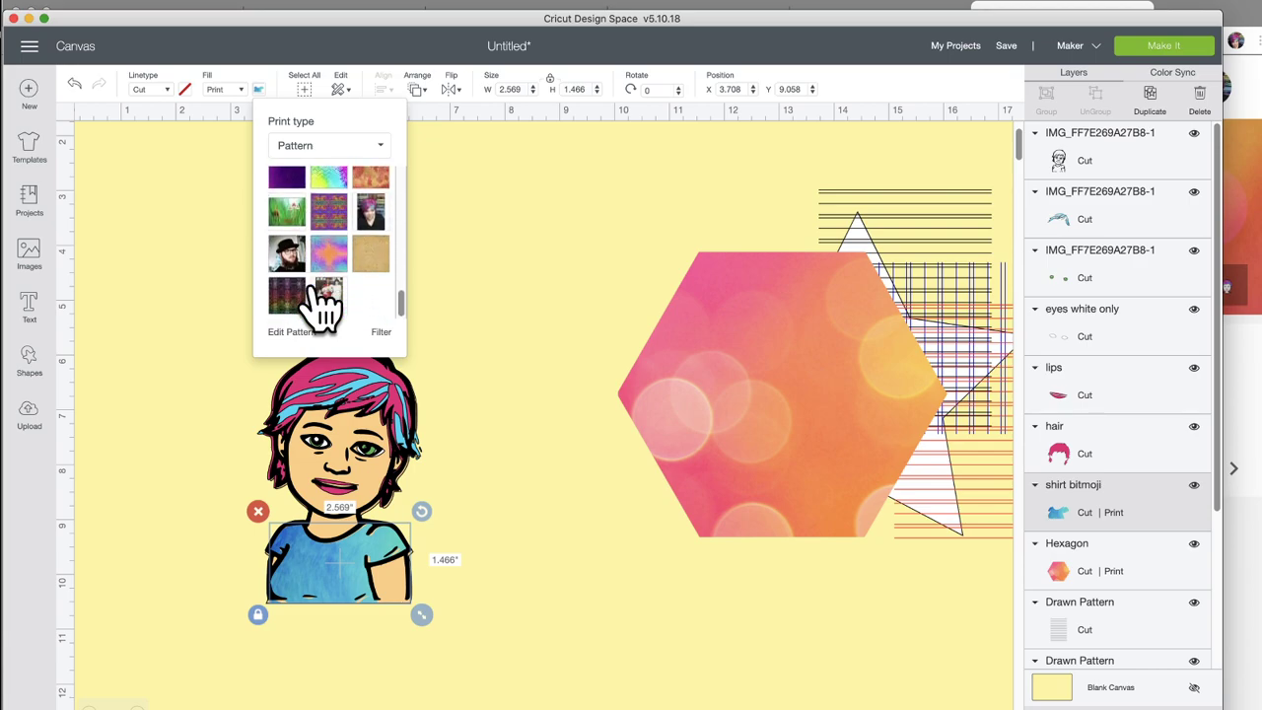
pyautogui.scroll(2, 313, 291)
pyautogui.click(301, 264)
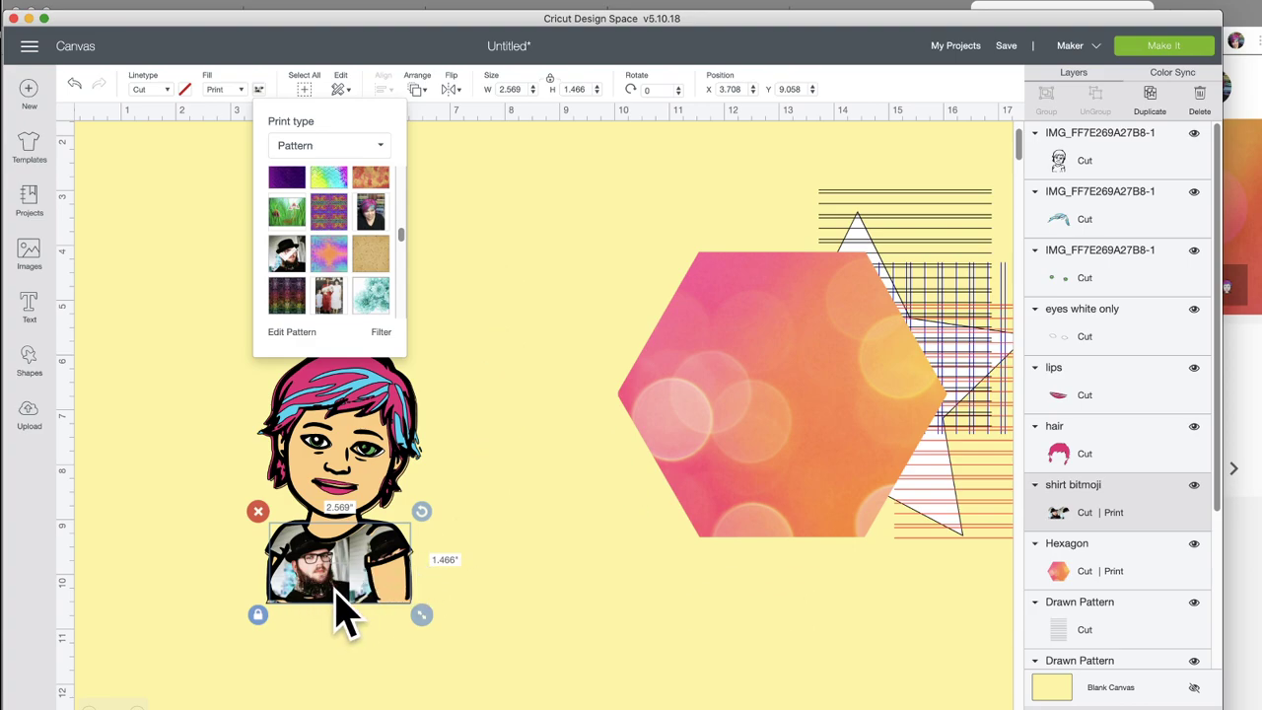
pyautogui.click(493, 584)
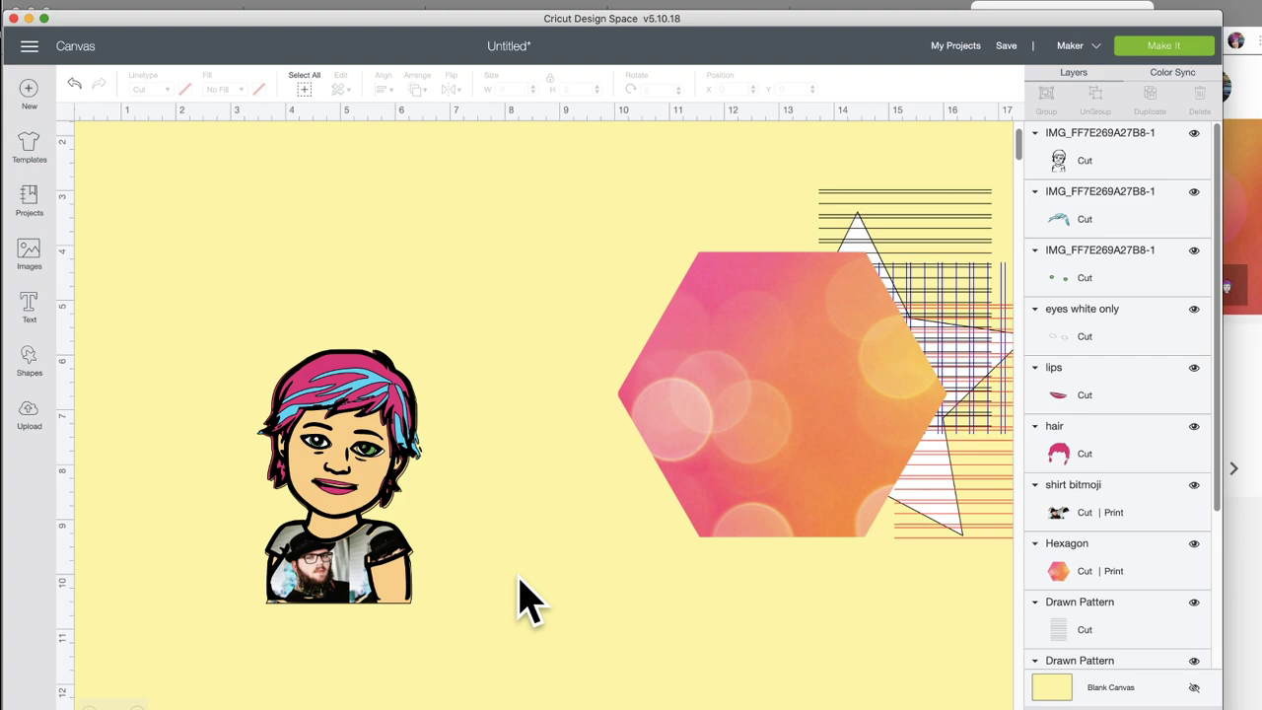
# Step: Add the text FAMILY and place it above the bitmoji at about X 2.51 and Y 3.17 inches
pyautogui.click(737, 372)
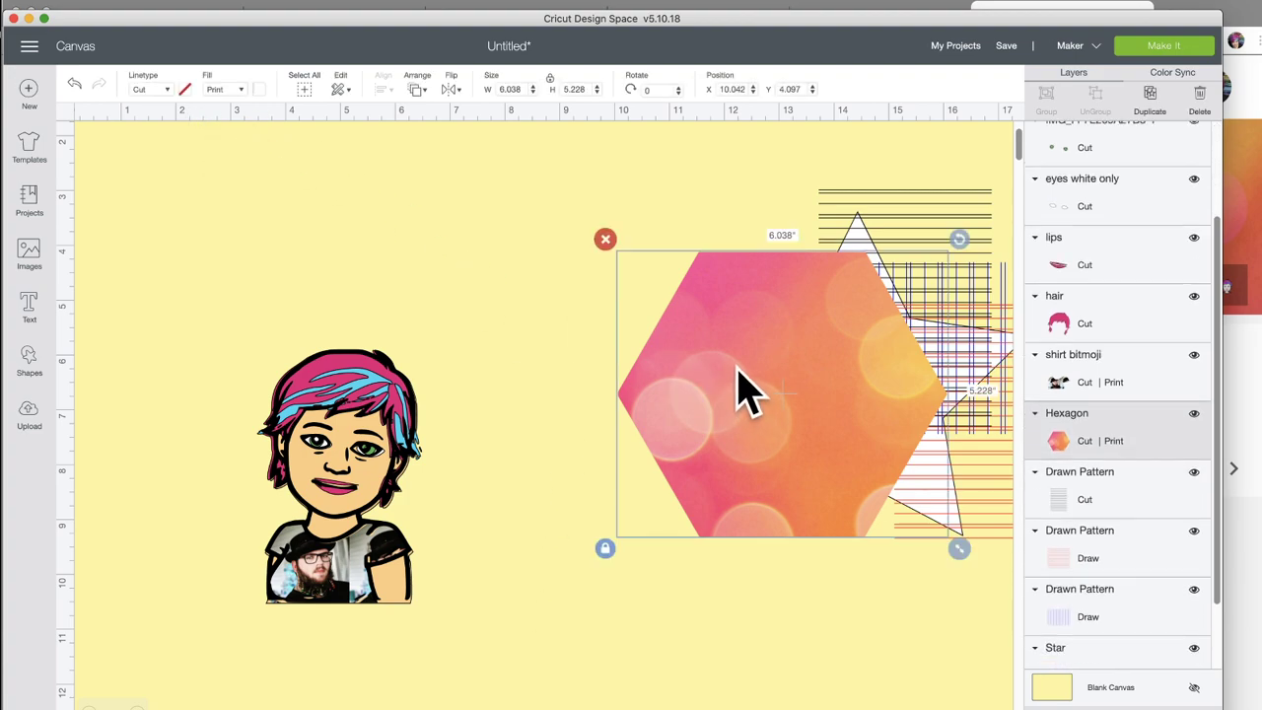
pyautogui.click(30, 301)
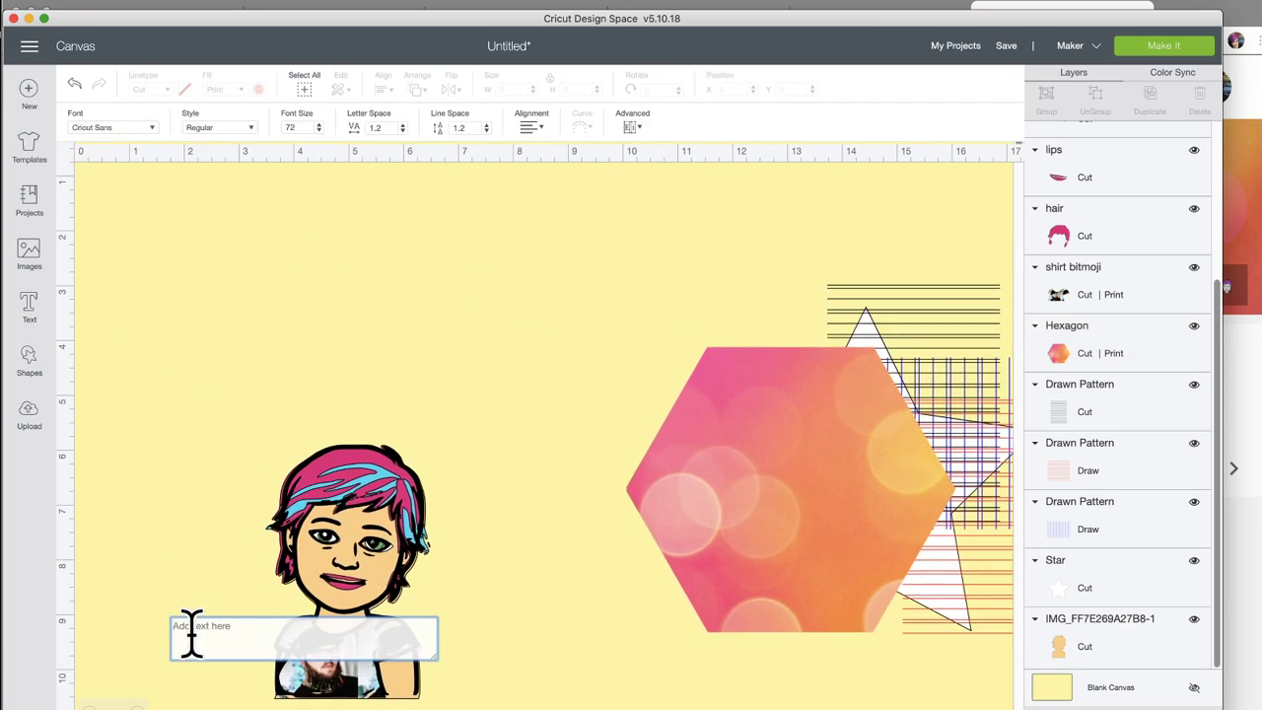
pyautogui.write('FAMILY')
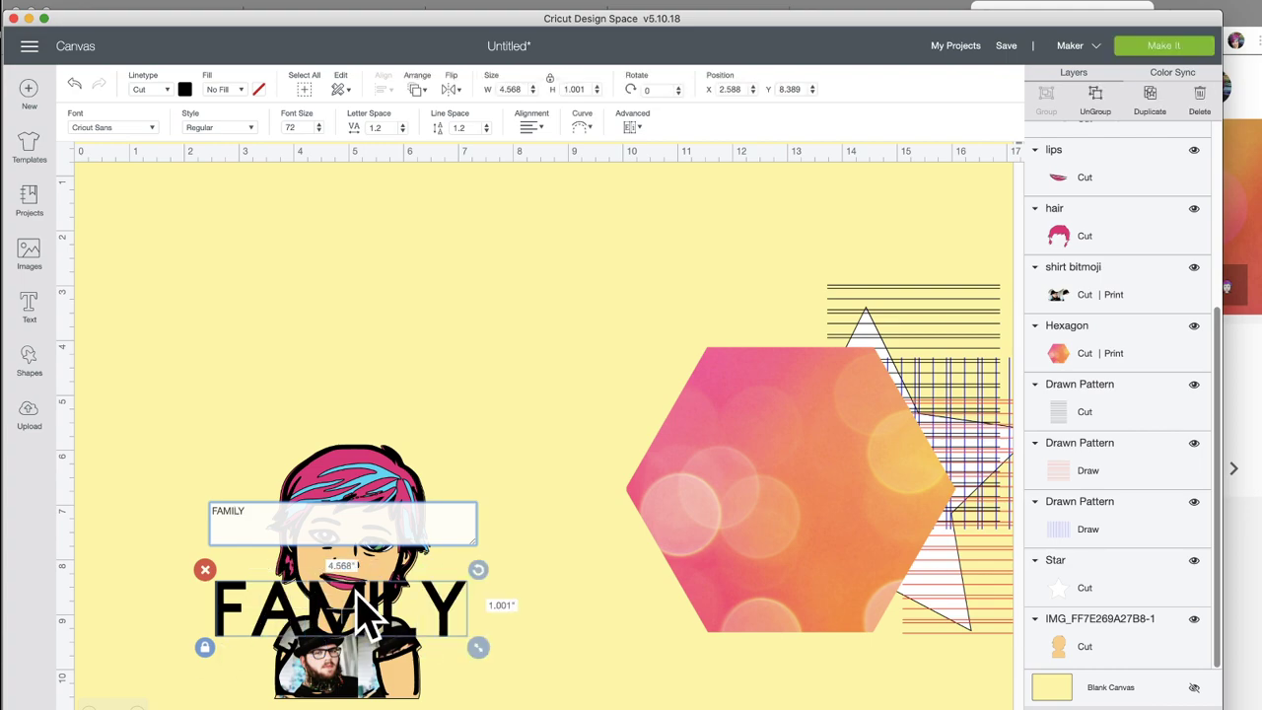
pyautogui.moveTo(281, 631); pyautogui.dragTo(264, 340)
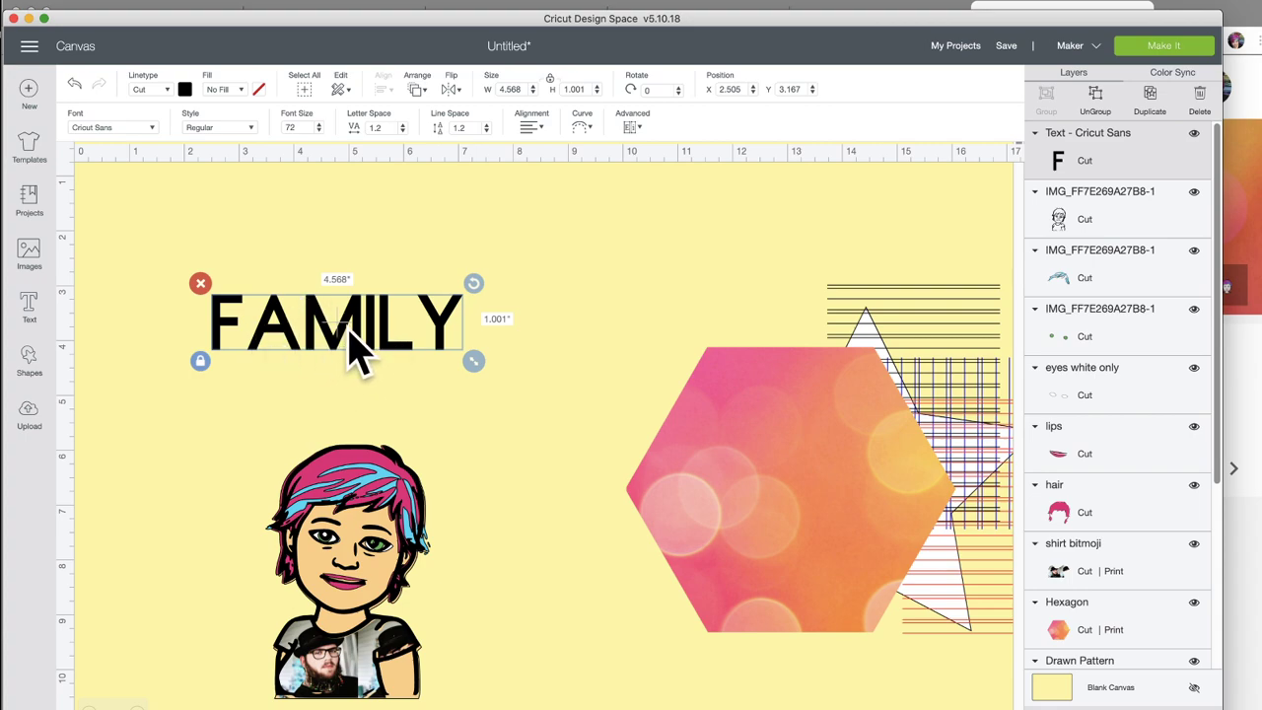
# Step: Change the FAMILY text's font to the system font Arial Black
pyautogui.click(141, 129)
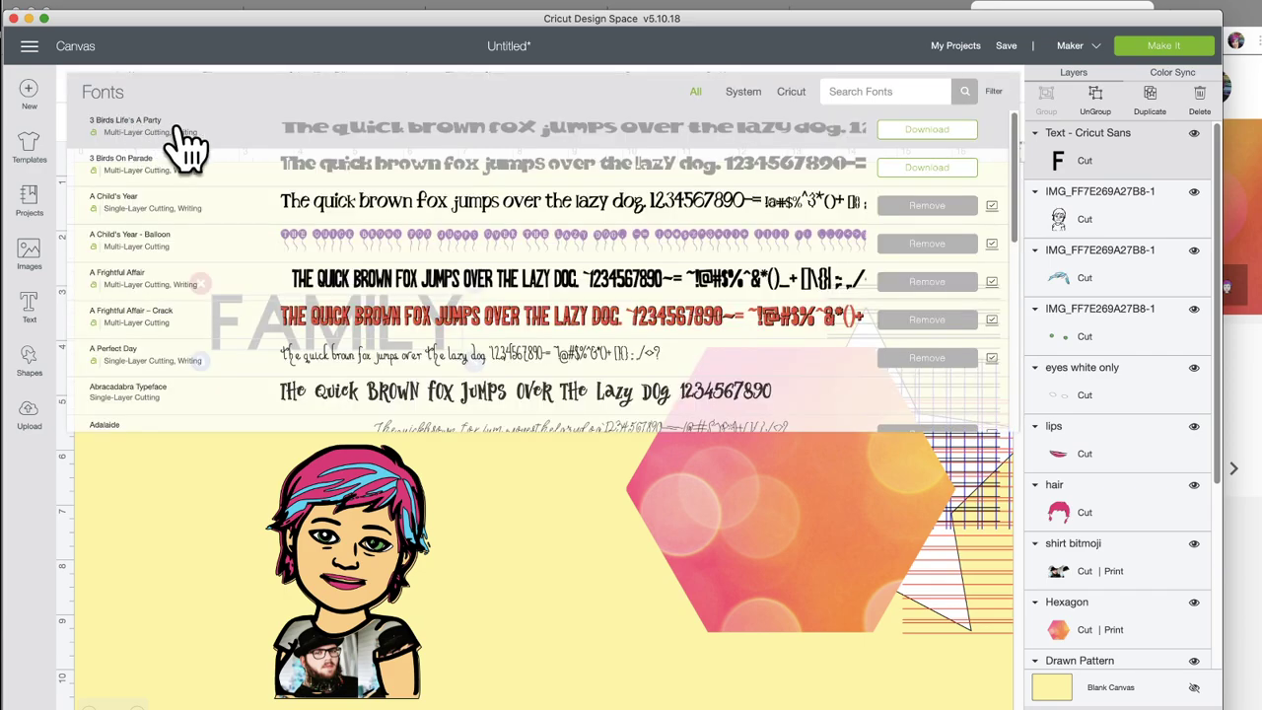
pyautogui.click(746, 99)
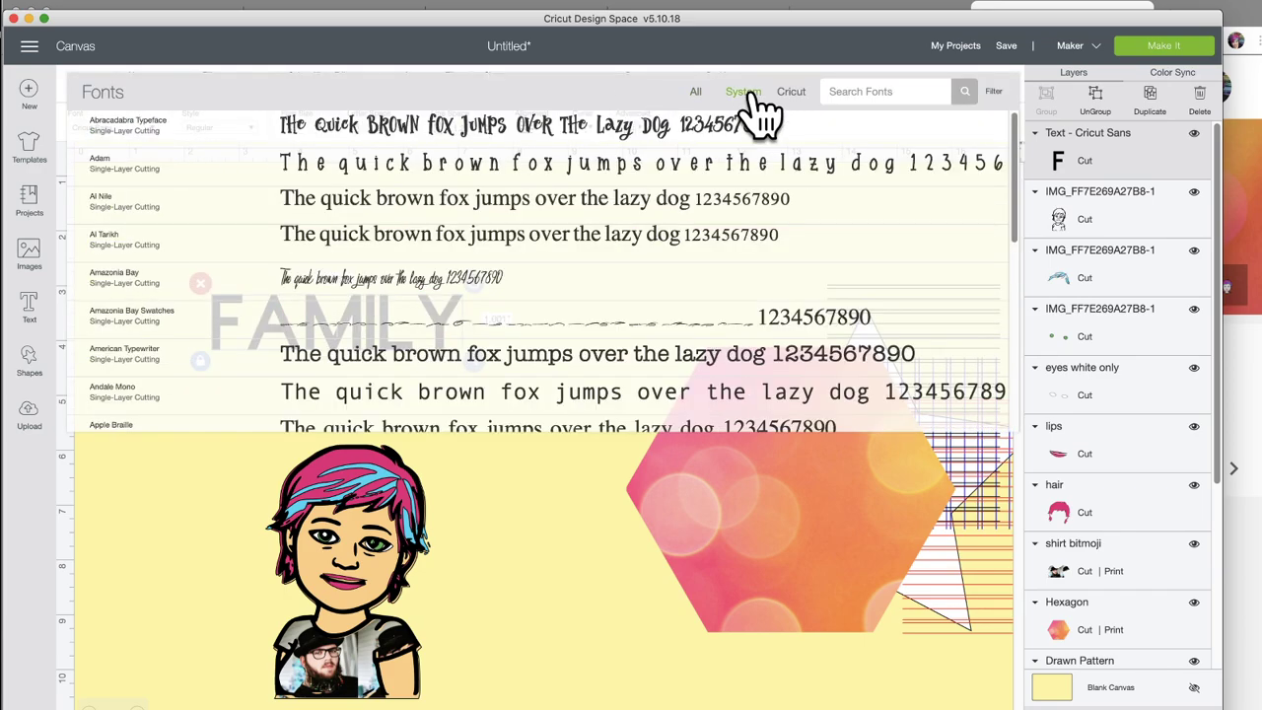
pyautogui.scroll(-2, 601, 409)
pyautogui.scroll(-4, 601, 409)
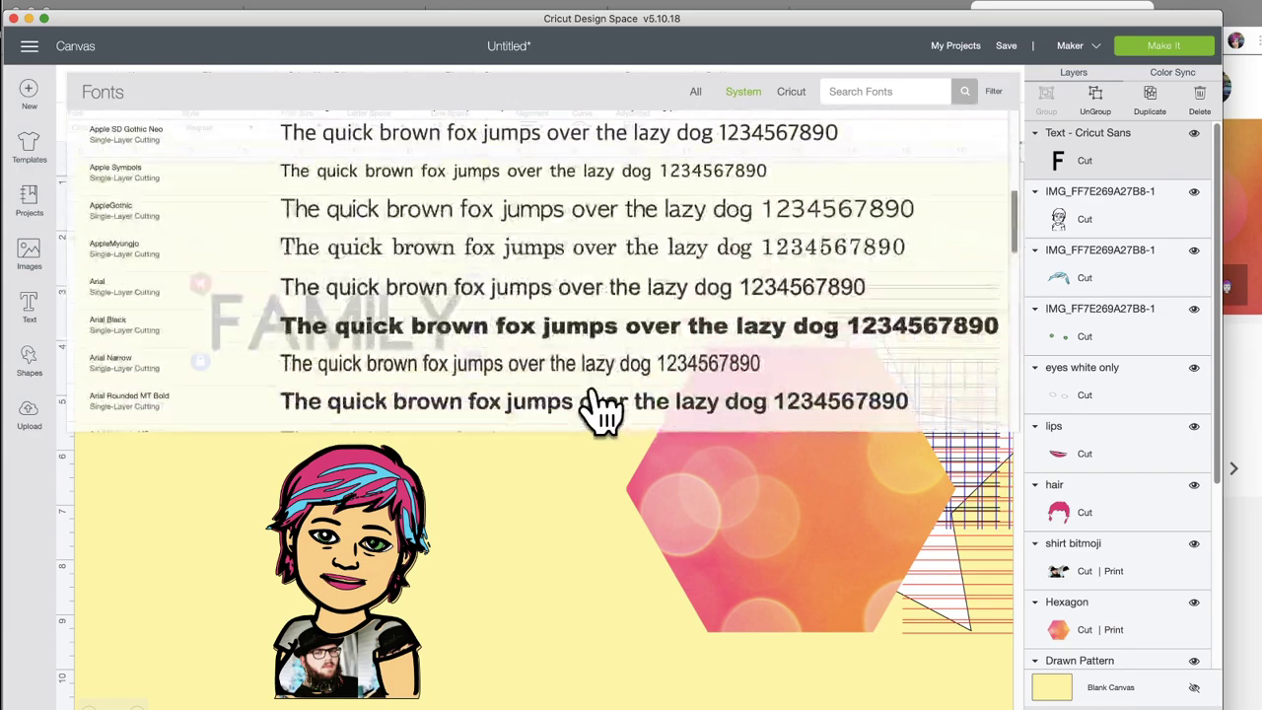
pyautogui.click(428, 325)
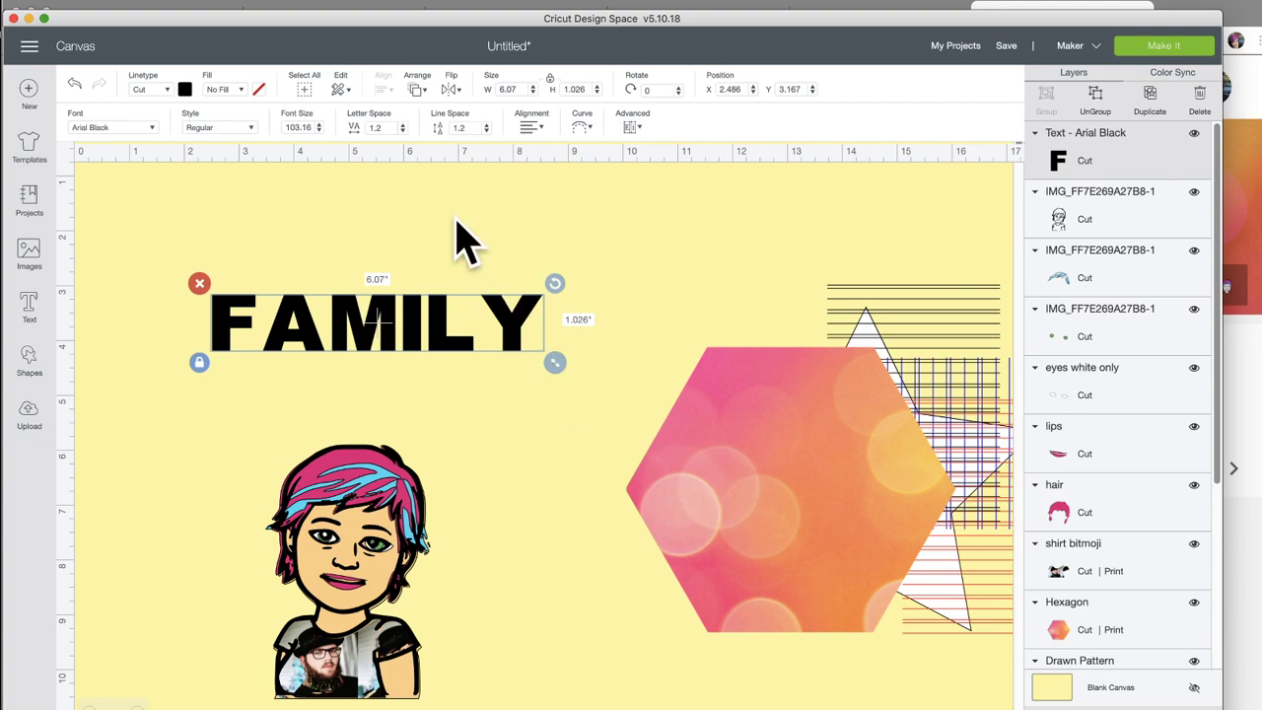
# Step: Give the FAMILY text a print fill using the group photo of people in white as its pattern
pyautogui.click(241, 90)
pyautogui.click(245, 127)
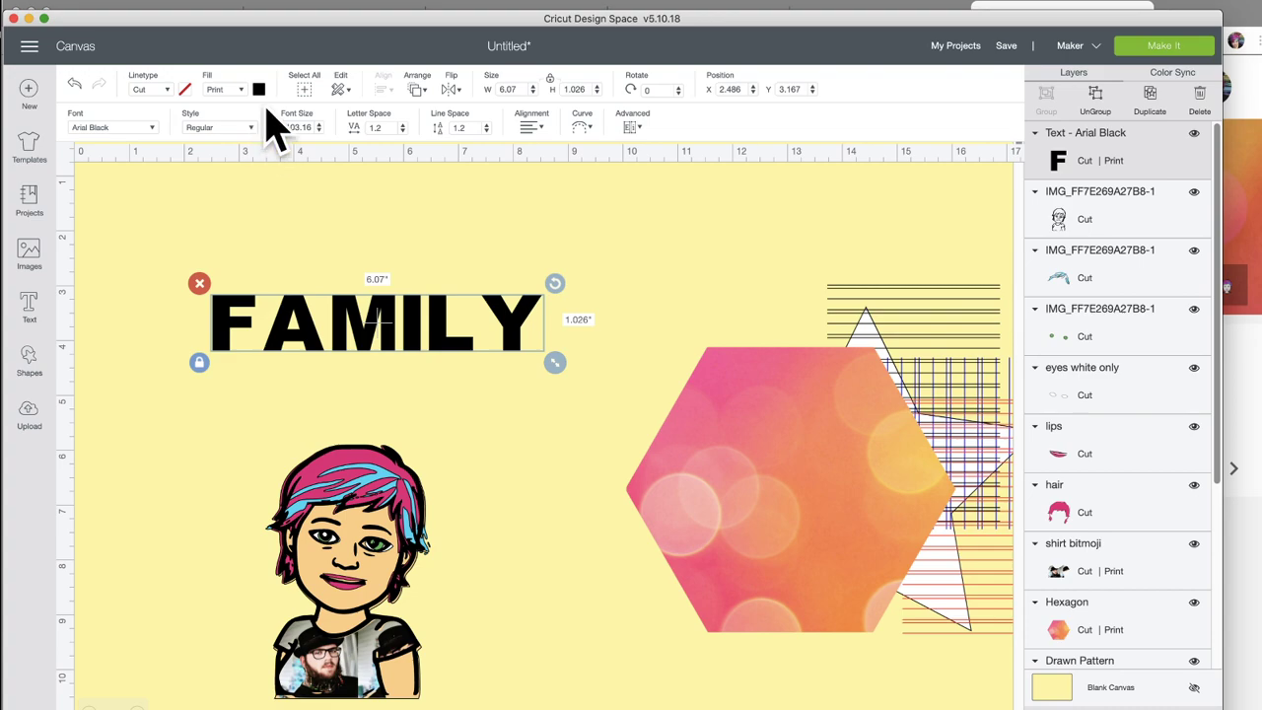
pyautogui.click(259, 89)
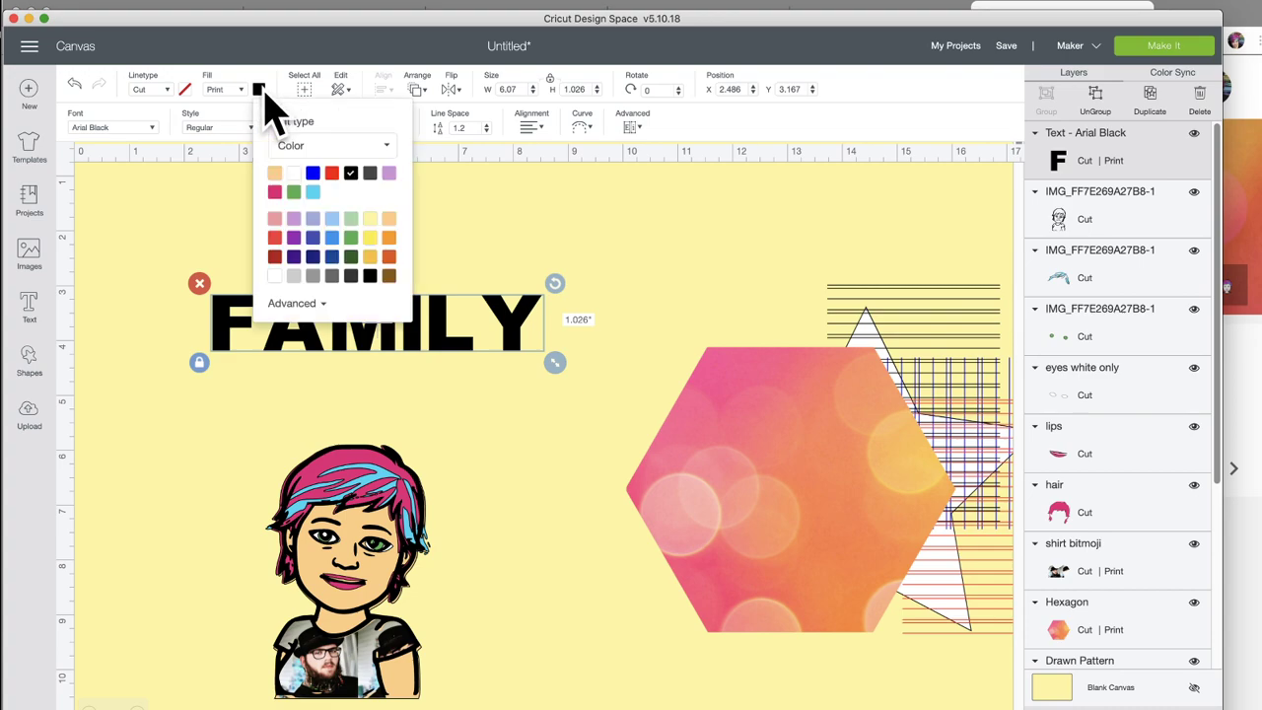
pyautogui.click(345, 148)
pyautogui.click(326, 197)
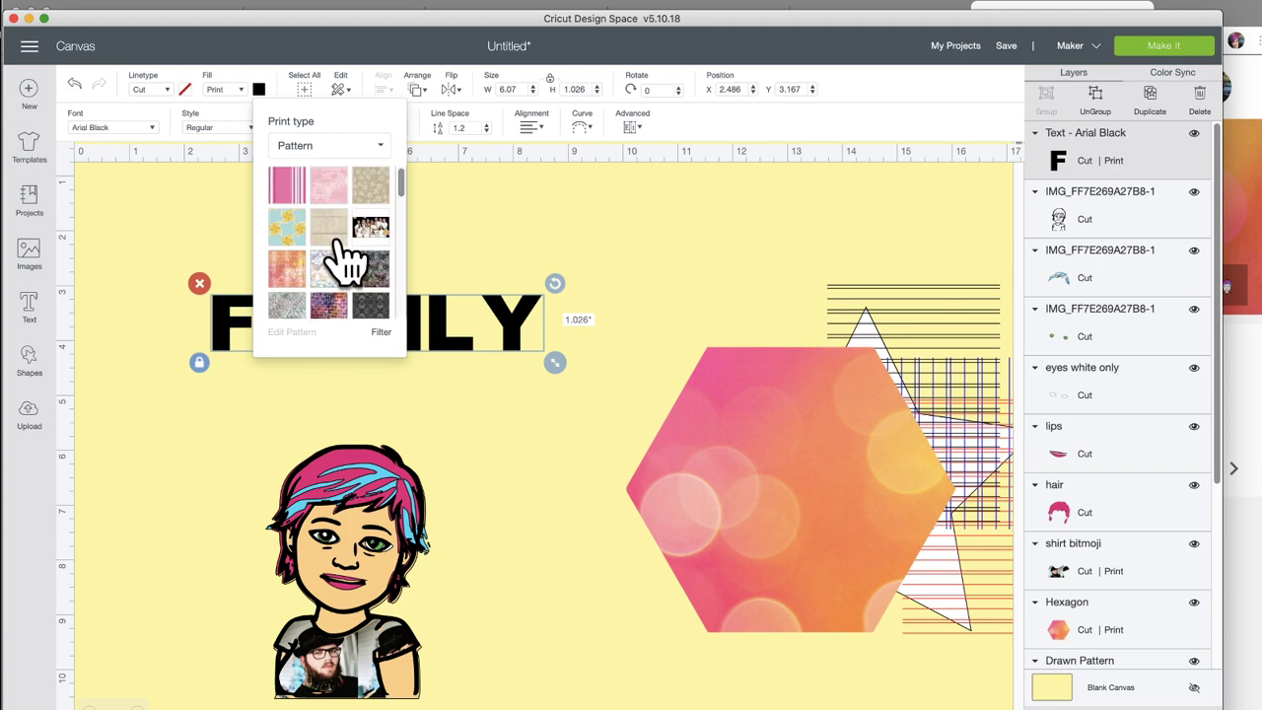
pyautogui.click(371, 229)
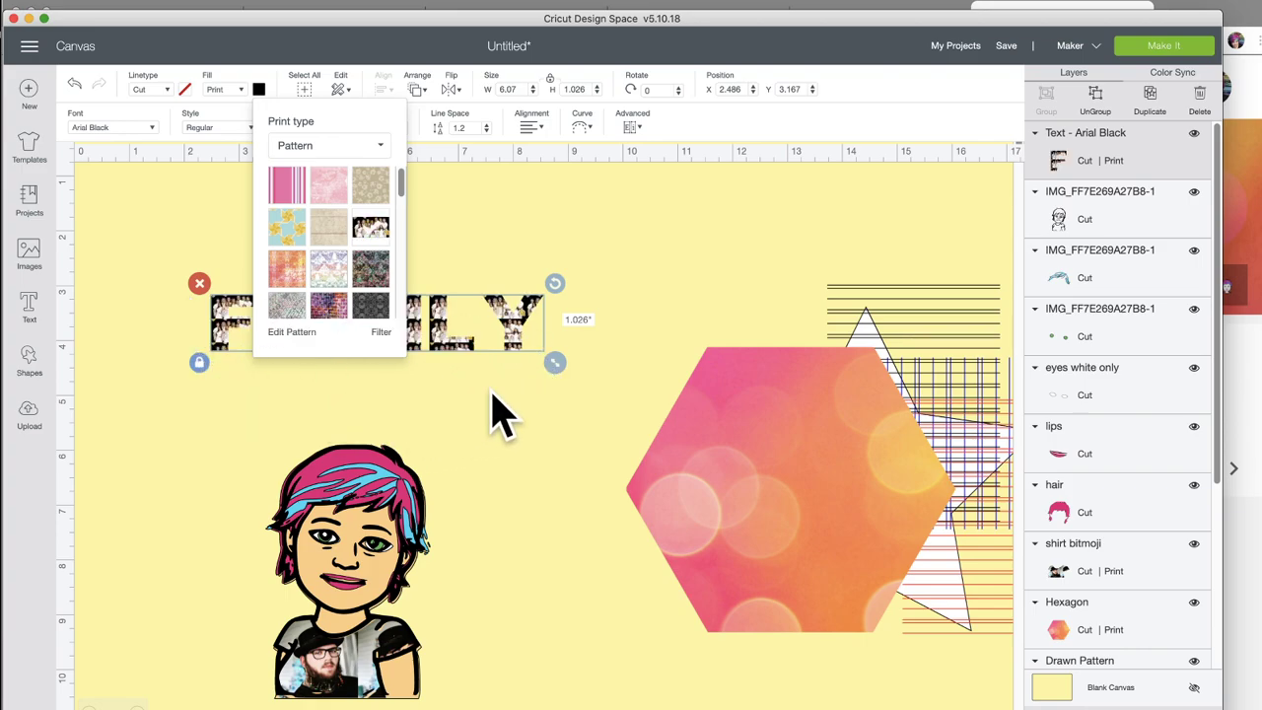
# Step: Edit the FAMILY text's photo pattern and enlarge its scale to 330
pyautogui.click(304, 332)
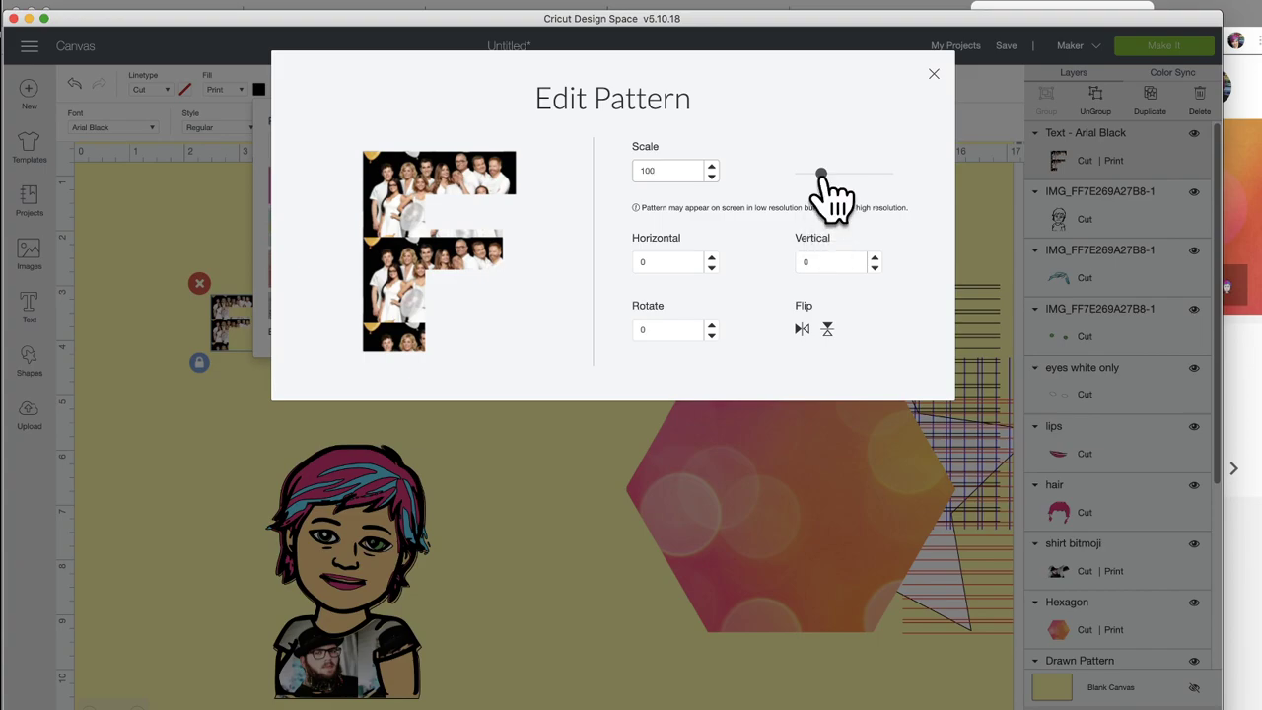
pyautogui.moveTo(821, 174); pyautogui.dragTo(872, 174)
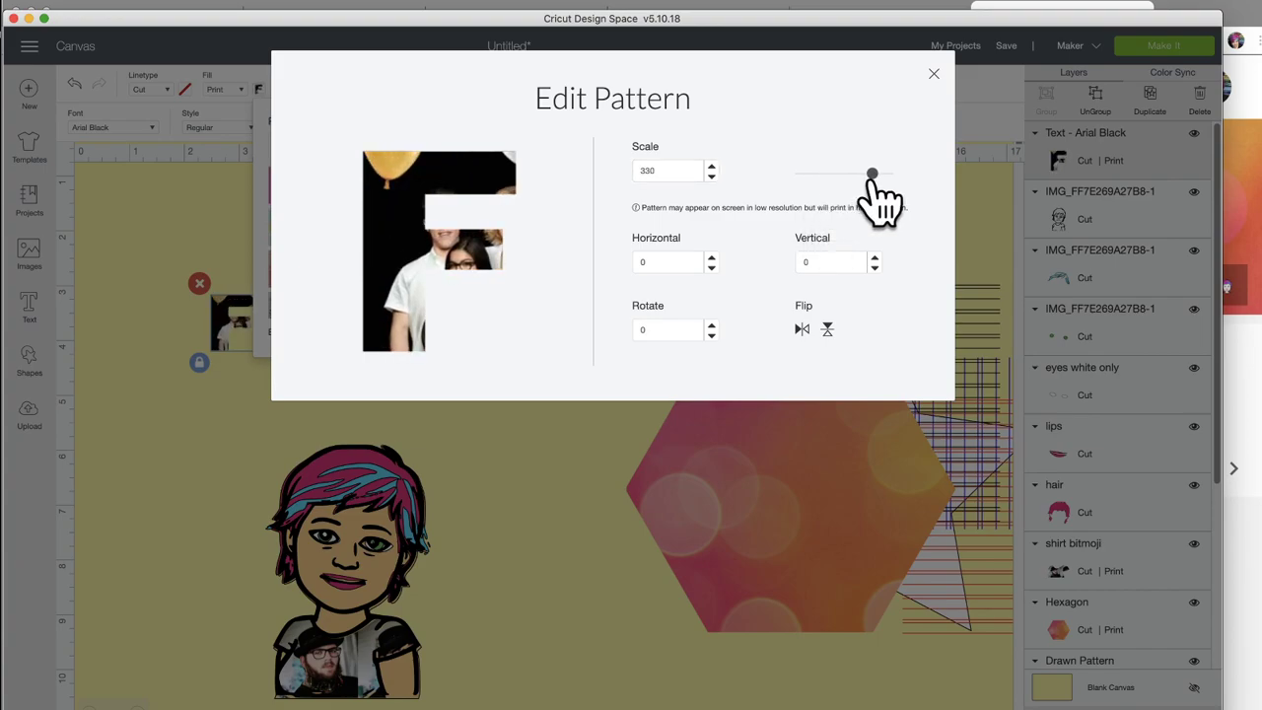
pyautogui.click(578, 484)
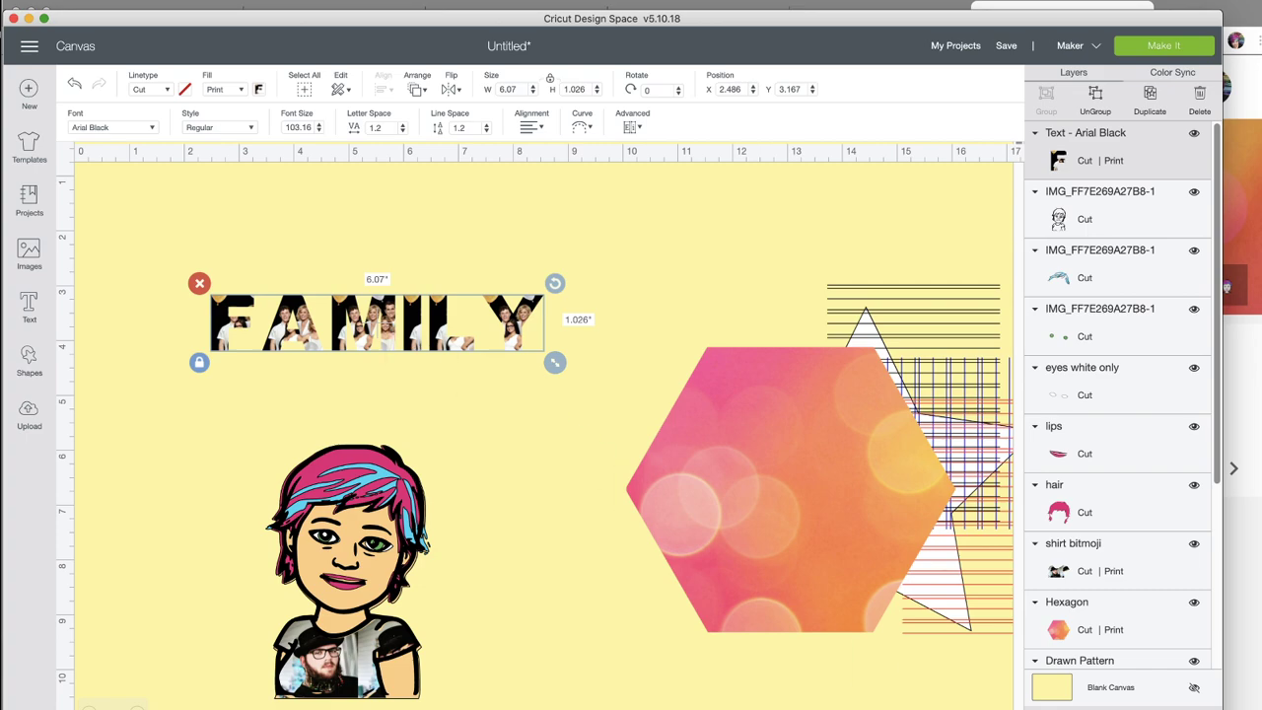
# Step: Remove the photo print from the FAMILY text by setting its fill to No Fill
pyautogui.click(258, 89)
pyautogui.click(299, 146)
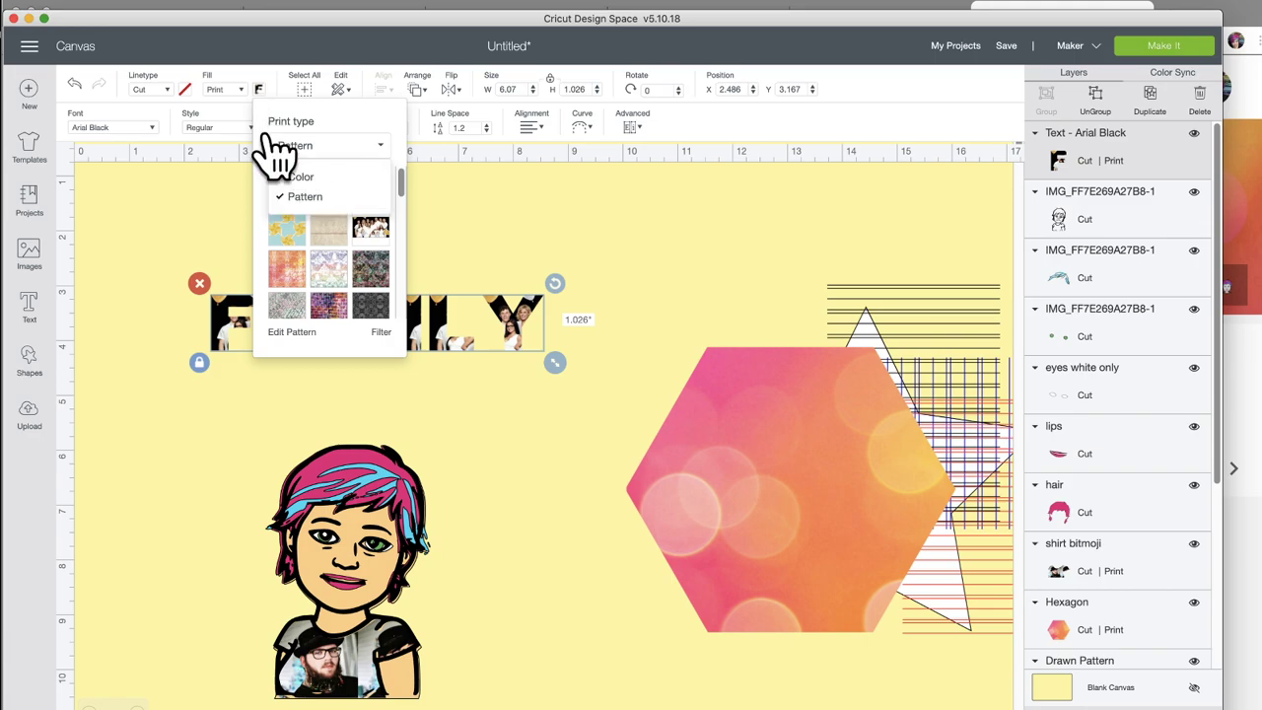
pyautogui.click(166, 89)
pyautogui.click(228, 89)
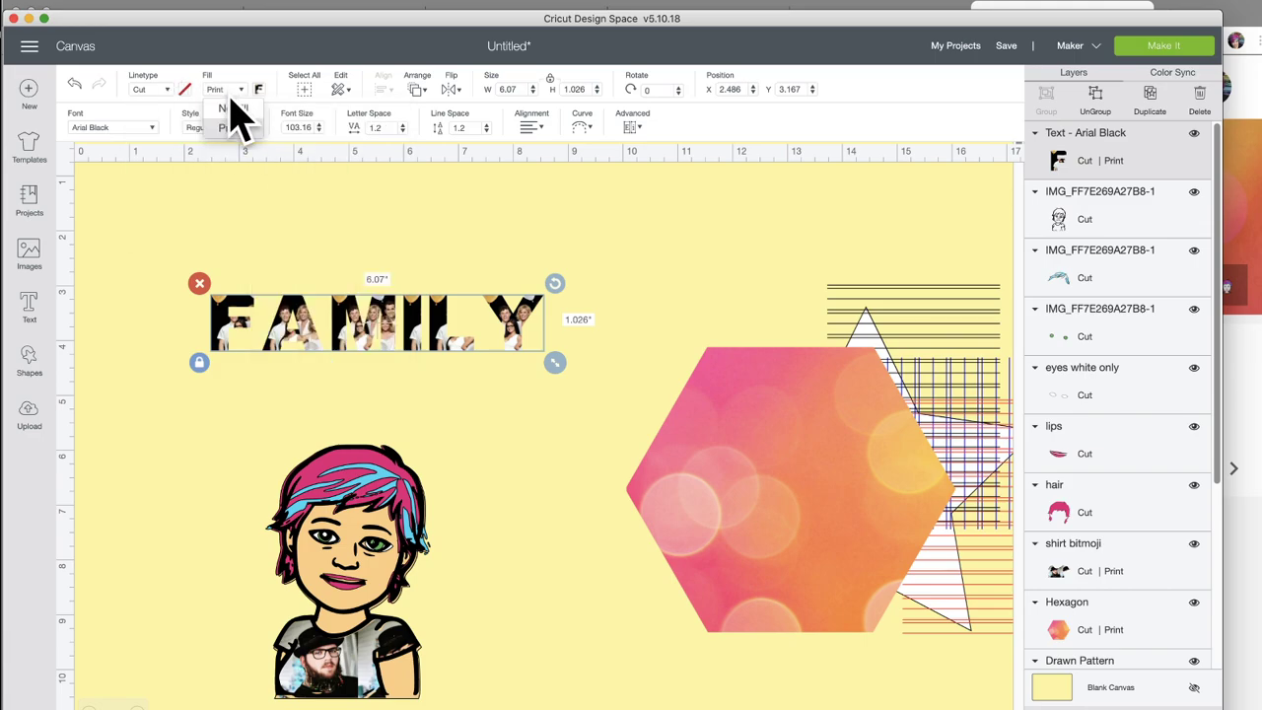
pyautogui.click(232, 108)
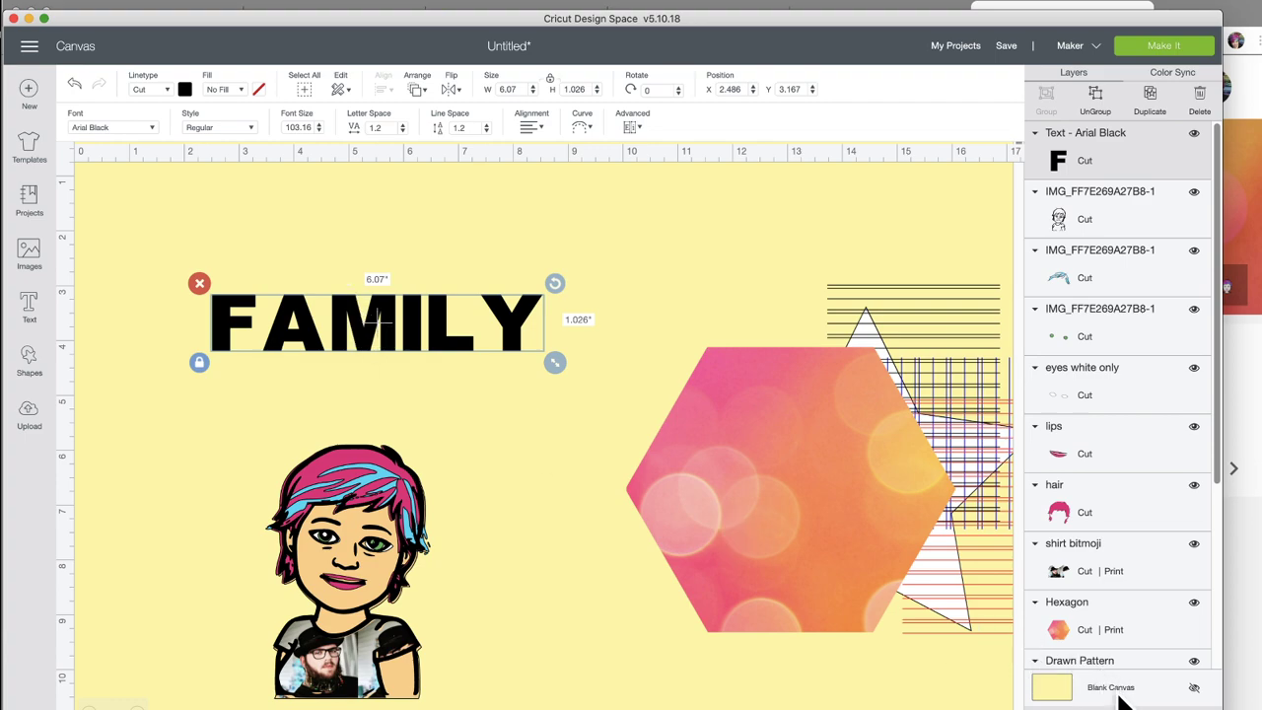
# Step: Enlarge the FAMILY text to about 8.18 inches wide and ungroup it into separate letters
pyautogui.moveTo(554, 361); pyautogui.dragTo(670, 464)
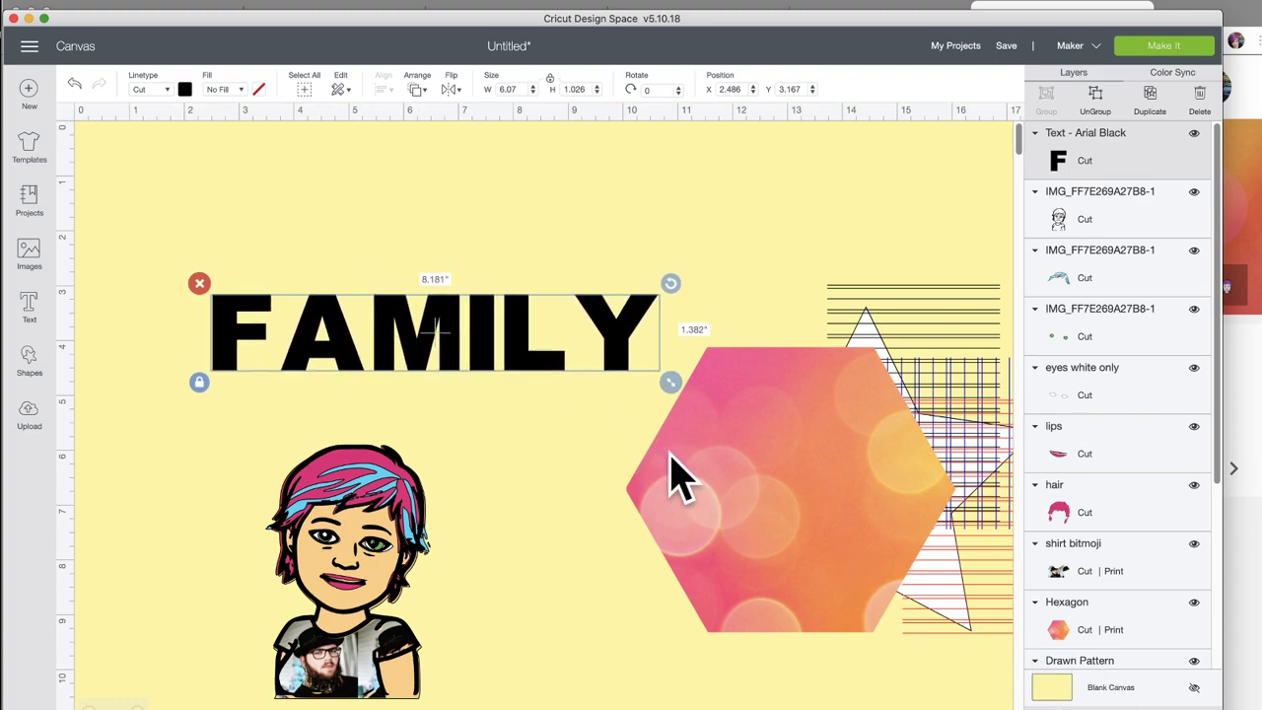
pyautogui.click(1096, 98)
# Step: Tighten the spacing by moving Y to about X 8.69, F to about X 2.81 and A to about X 3.65 inches
pyautogui.moveTo(626, 332); pyautogui.dragTo(598, 335)
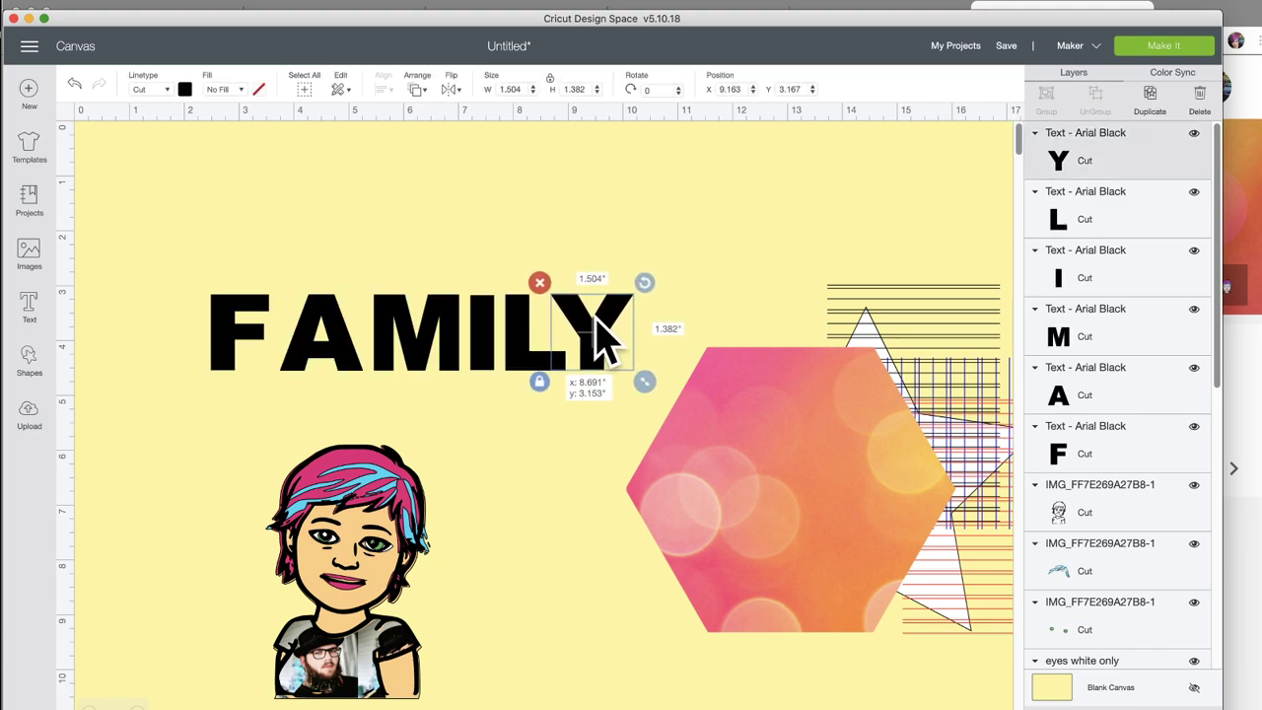
pyautogui.moveTo(247, 344); pyautogui.dragTo(267, 341)
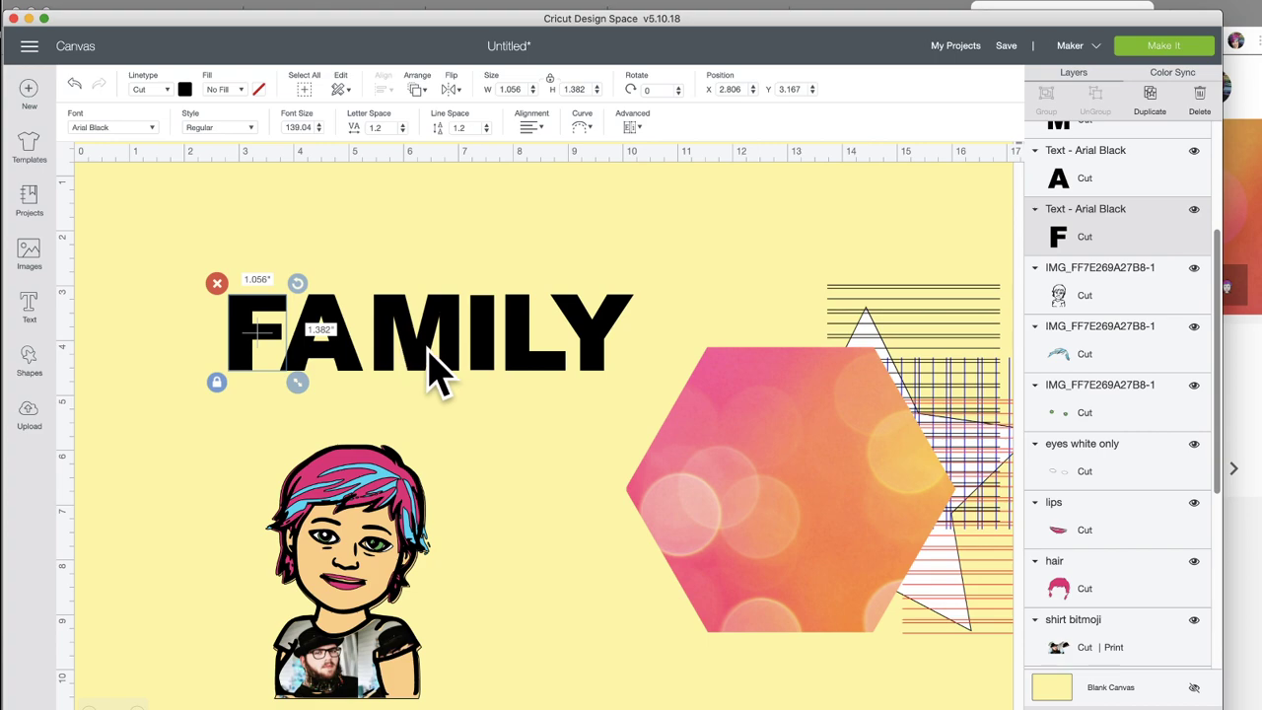
pyautogui.click(347, 373)
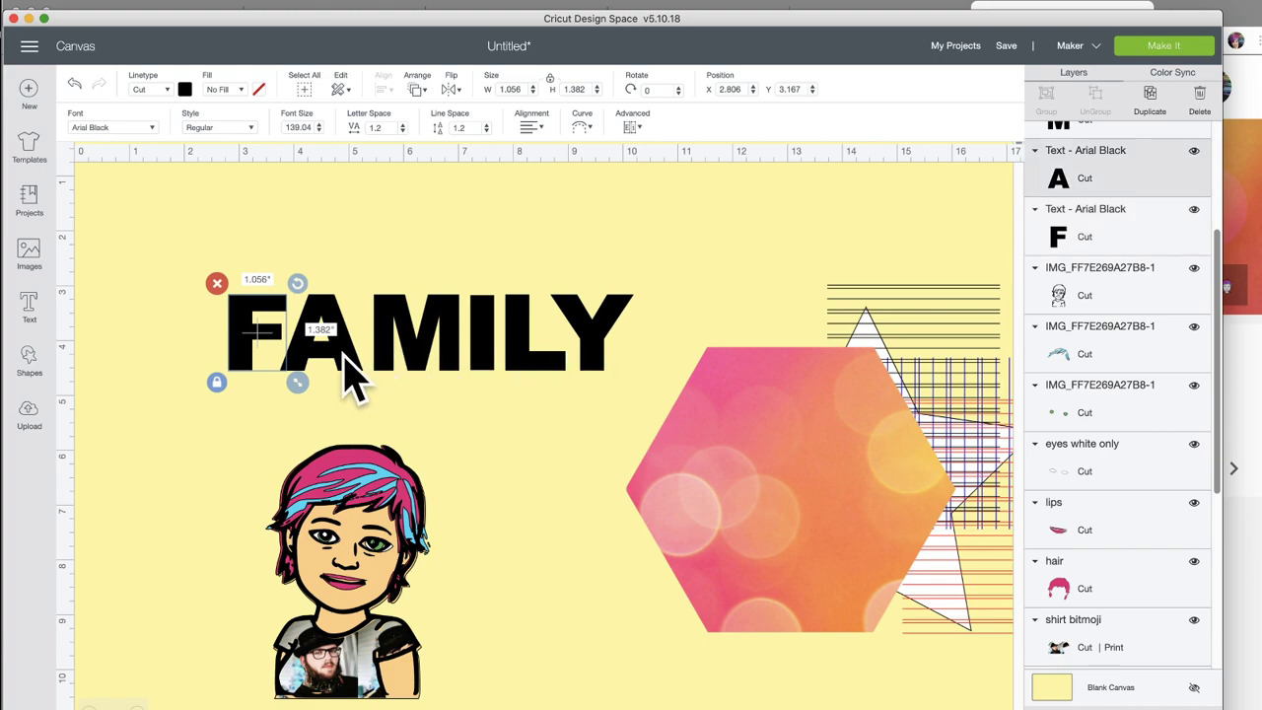
pyautogui.press('Left')
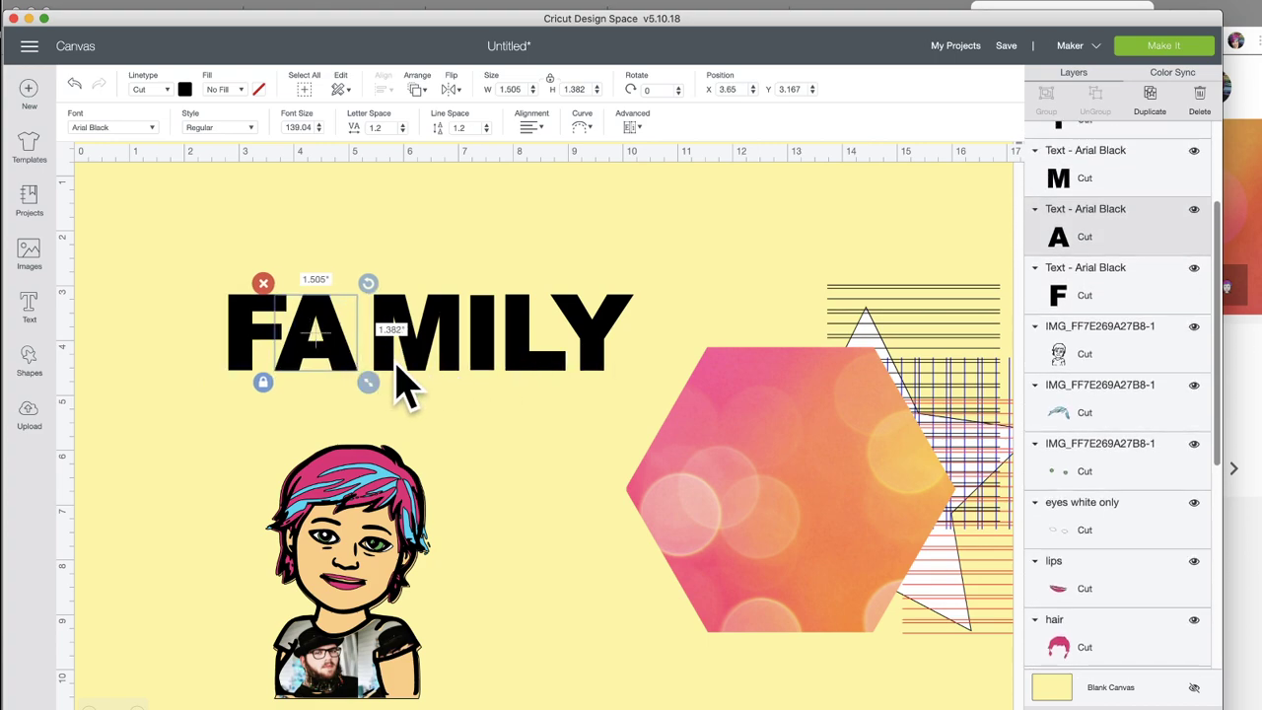
# Step: Nudge M to X 5.262 and I to X 6.925 inches so each touches the letter before it
pyautogui.click(392, 364)
pyautogui.press('Left')
pyautogui.press('Left')
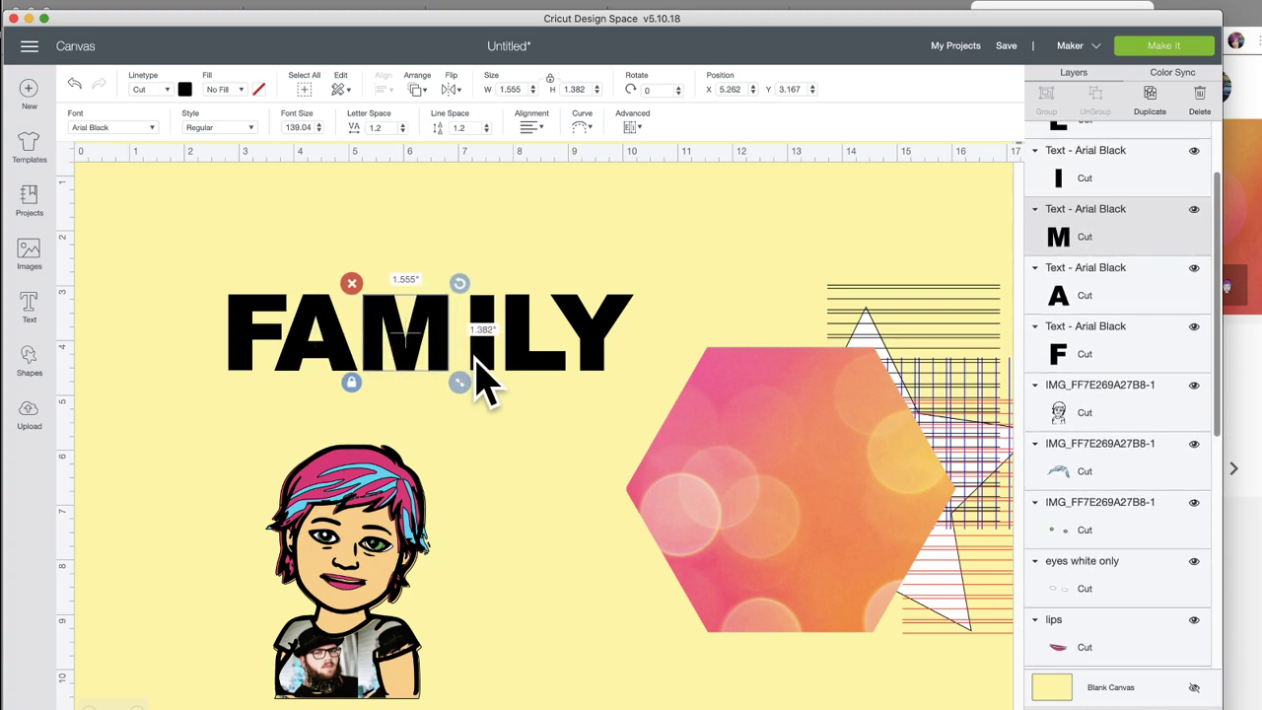
pyautogui.click(478, 373)
pyautogui.press('Left')
pyautogui.press('Left')
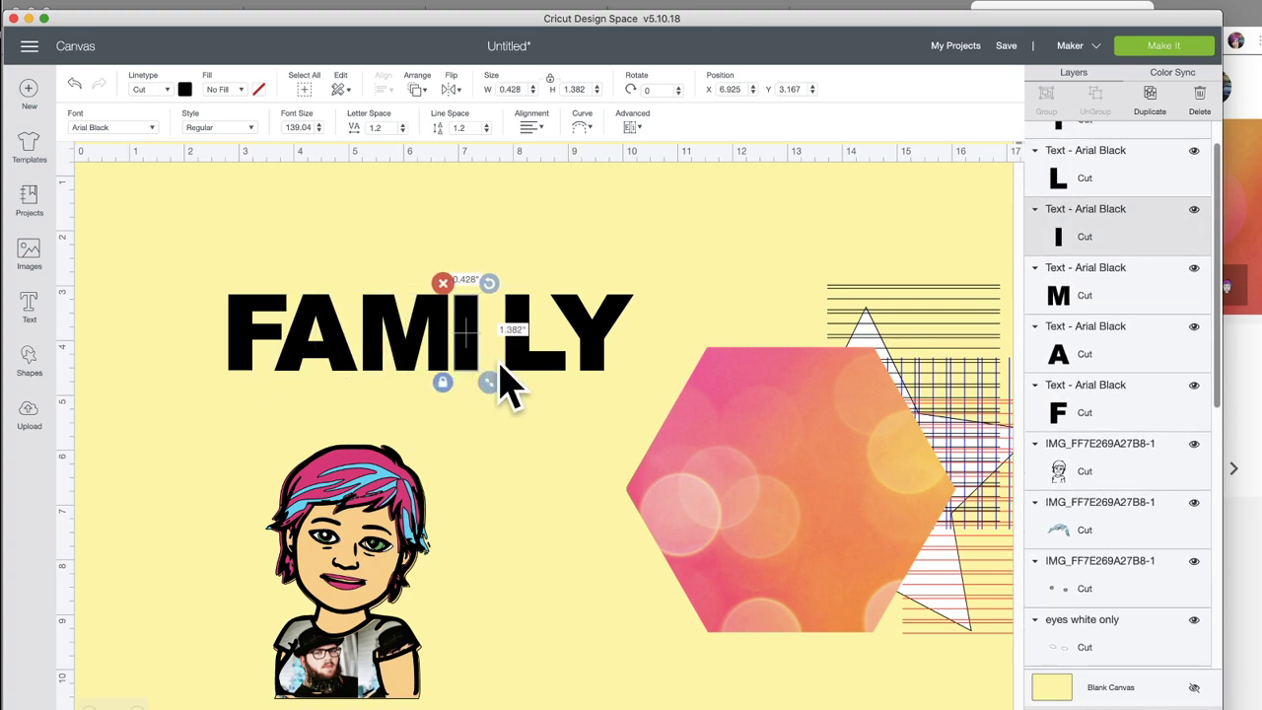
# Step: Nudge L to X 7.461 inches against the I, and move Y in until it touches the L
pyautogui.click(523, 361)
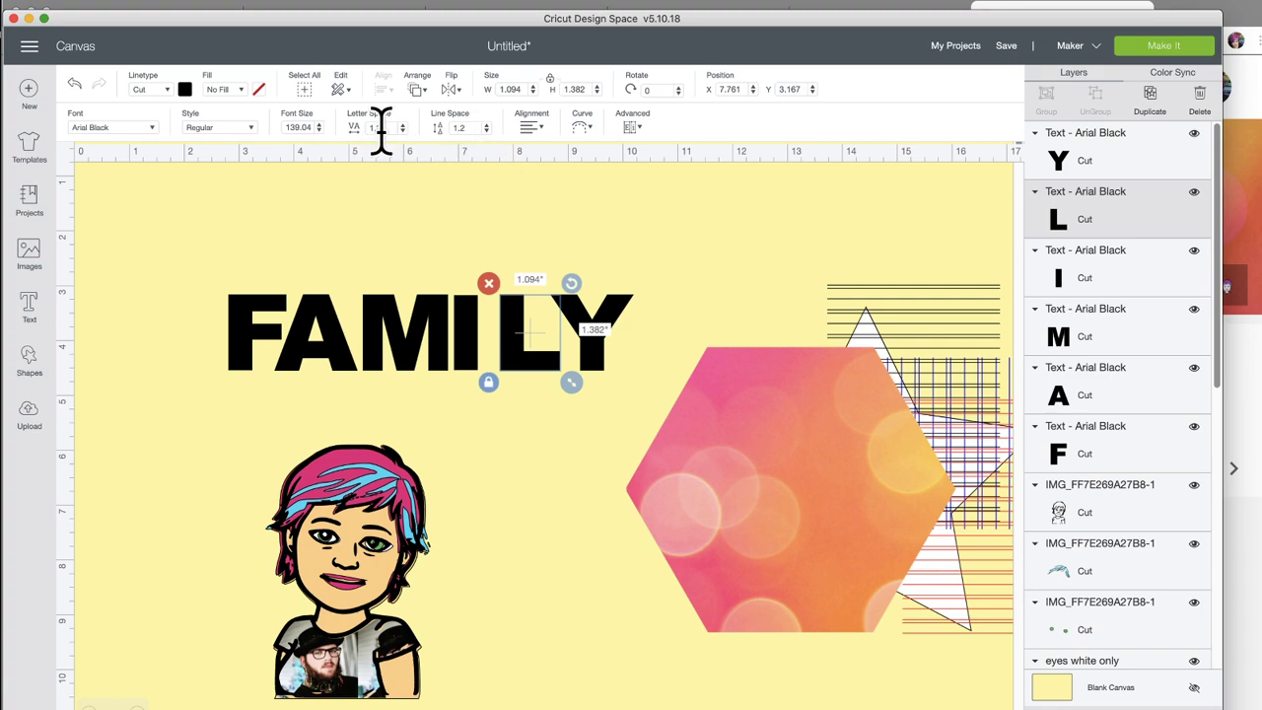
pyautogui.press('Left')
pyautogui.press('Left')
pyautogui.press('Left')
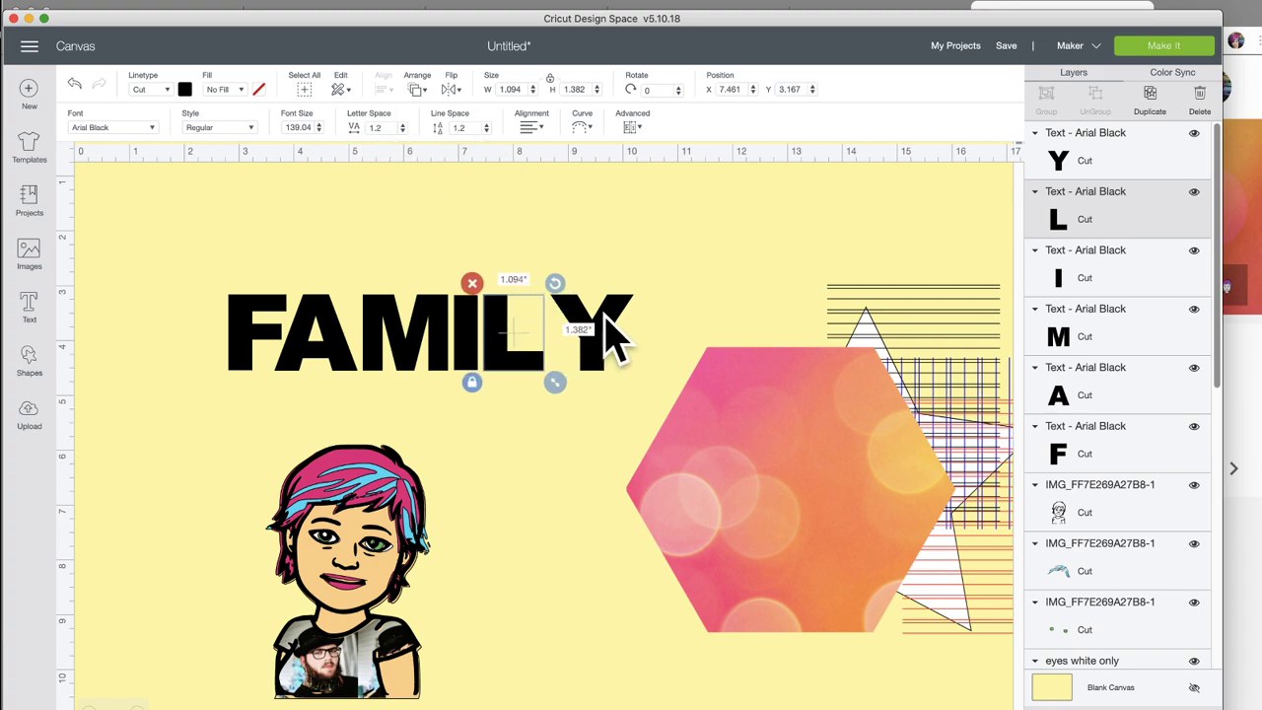
pyautogui.click(609, 333)
pyautogui.press('Left')
pyautogui.press('Left')
pyautogui.press('Left')
pyautogui.press('Left')
pyautogui.press('Left')
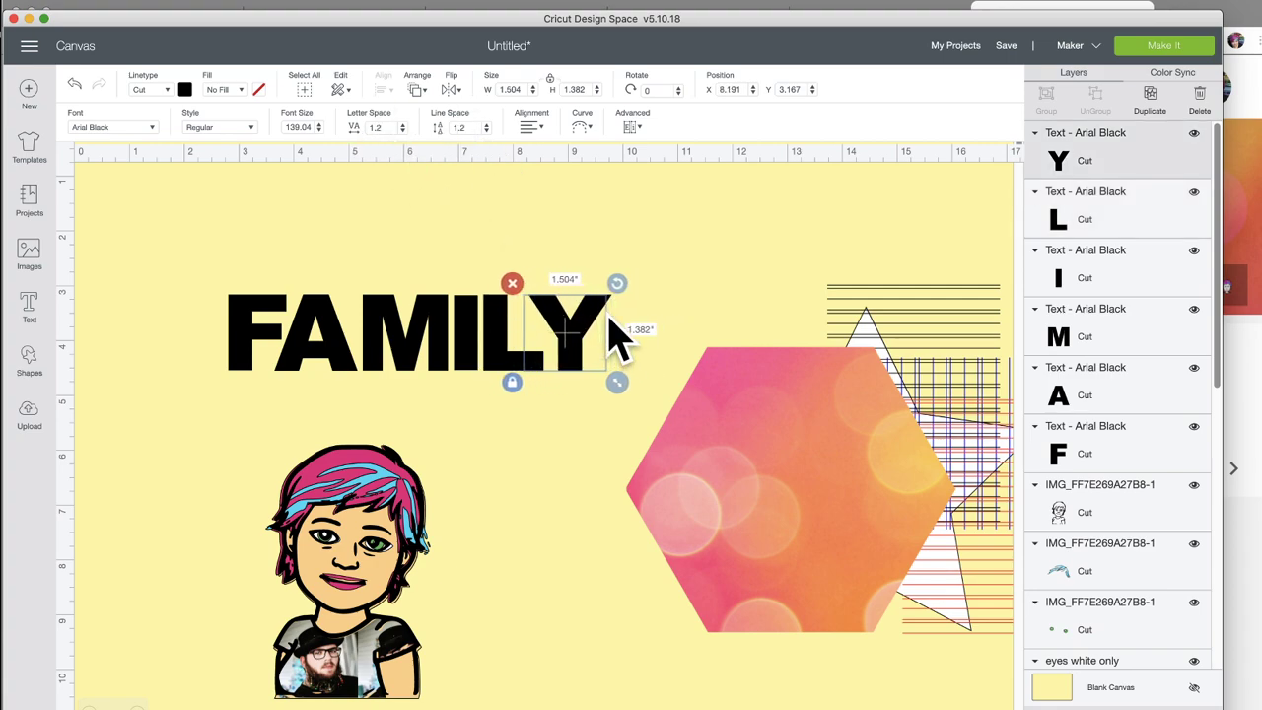
pyautogui.press('Left')
# Step: Weld the six FAMILY letters into one shape and stretch it without locked proportions to about 6.9 by 1.92 inches
pyautogui.moveTo(121, 260); pyautogui.dragTo(629, 379)
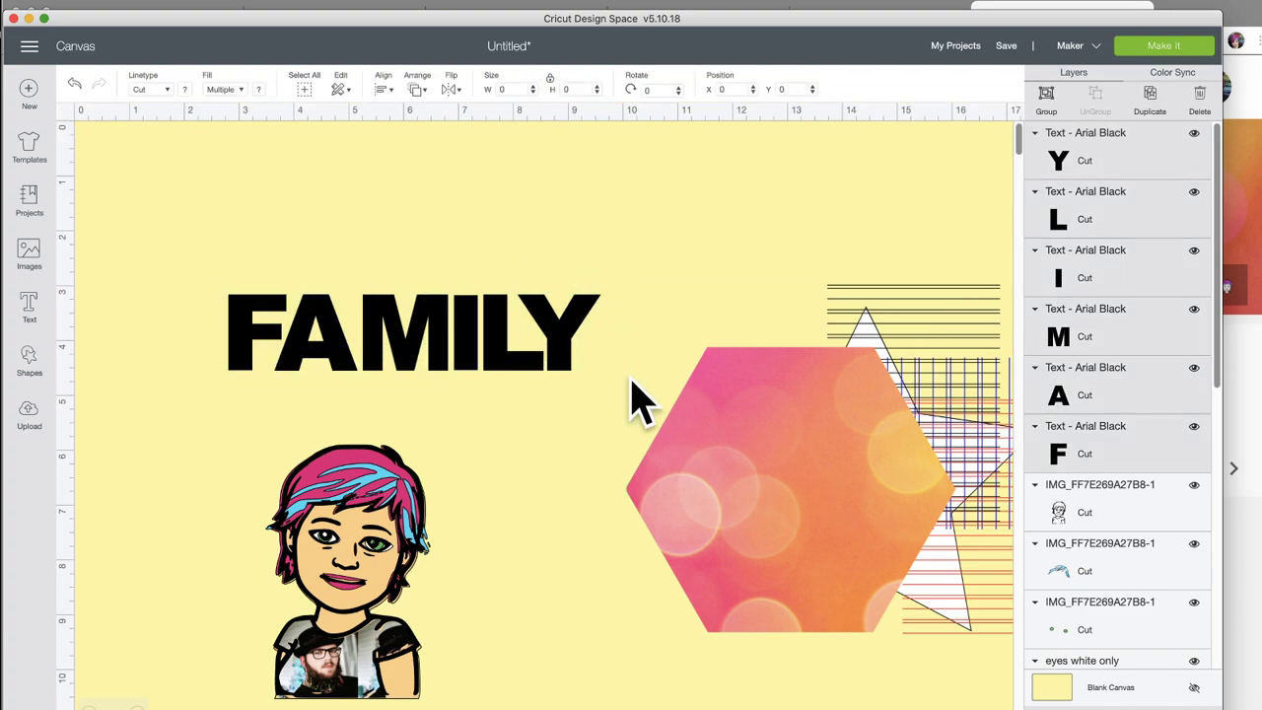
pyautogui.click(596, 194)
pyautogui.moveTo(185, 291); pyautogui.dragTo(597, 380)
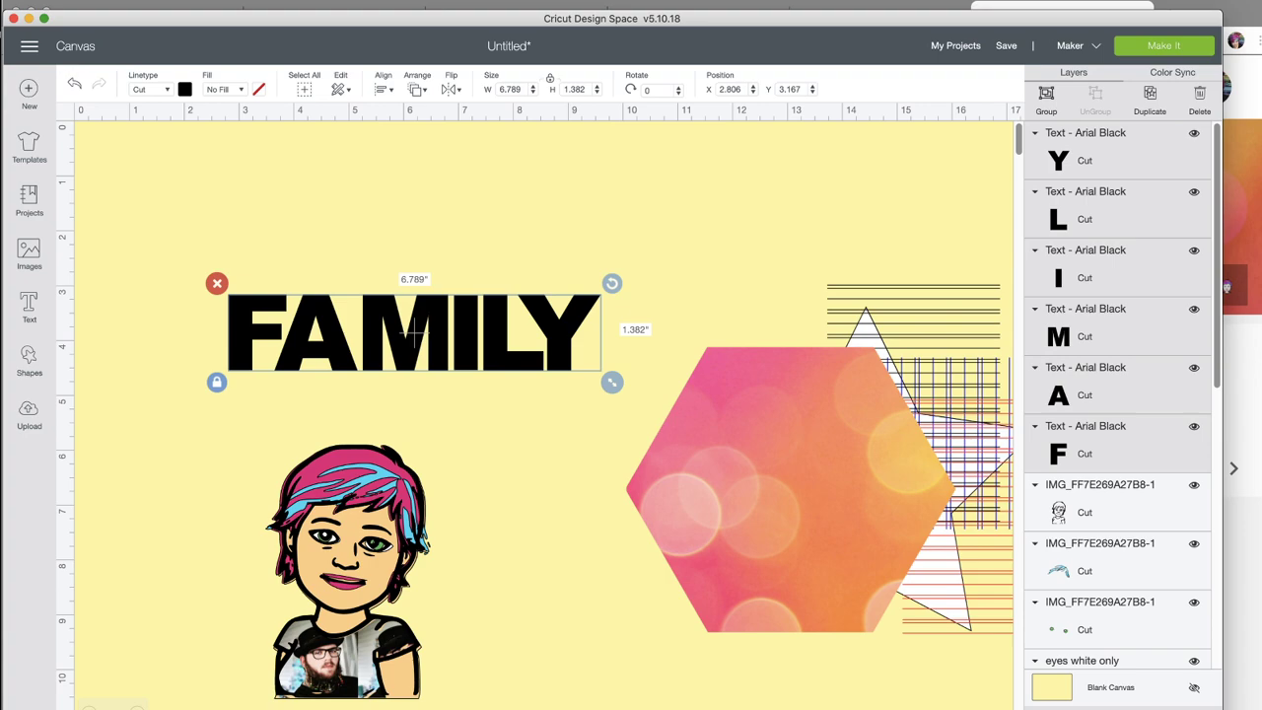
pyautogui.click(404, 341)
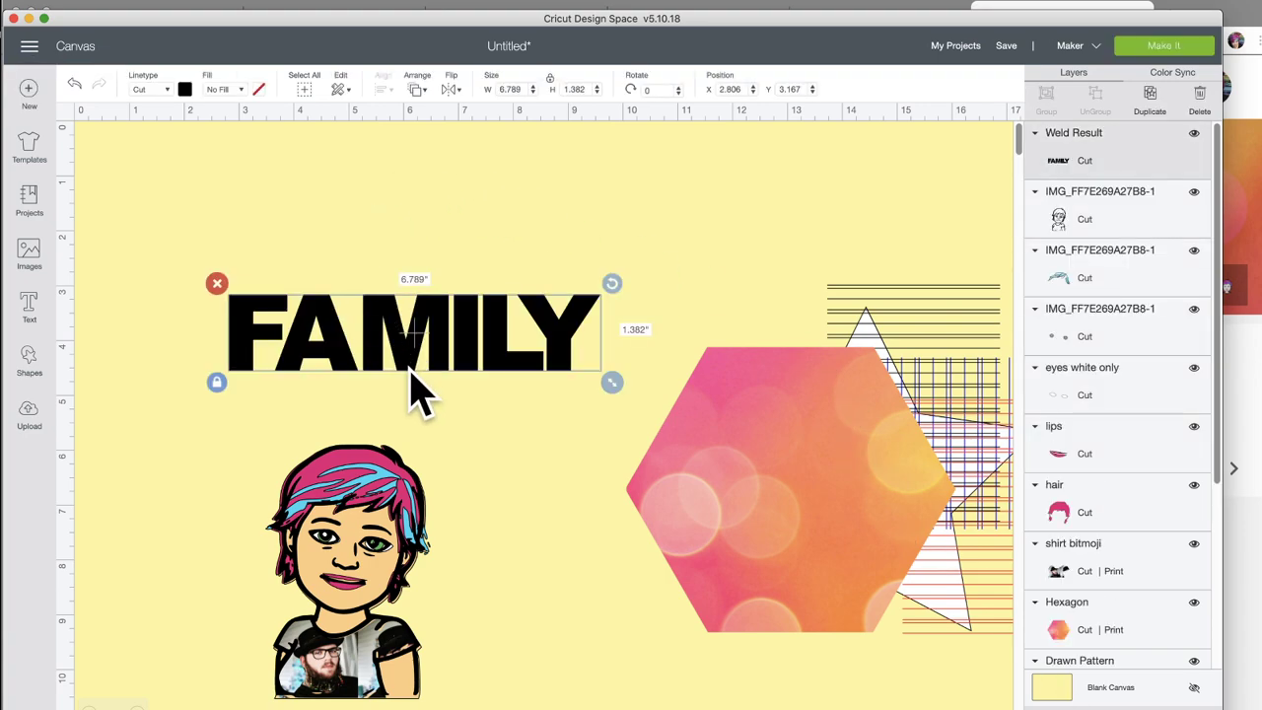
pyautogui.click(217, 382)
pyautogui.moveTo(618, 388); pyautogui.dragTo(628, 414)
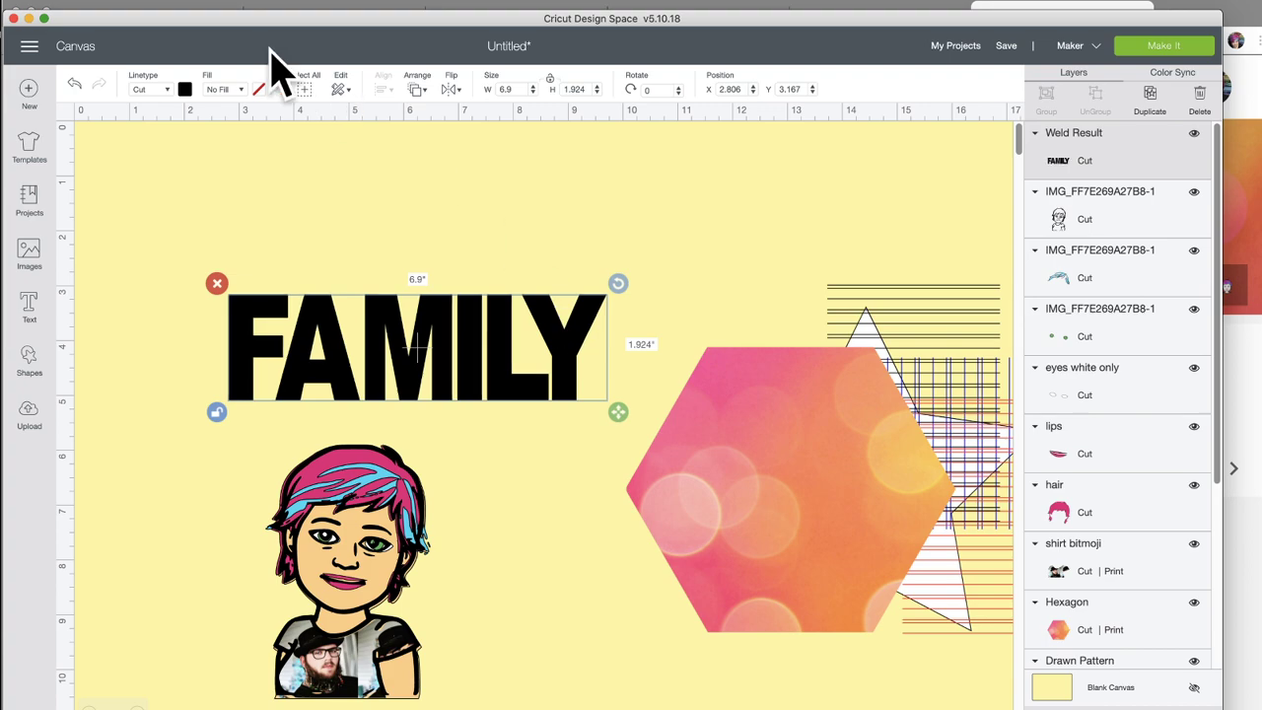
# Step: Give the welded FAMILY shape a print fill using the group photo of people in white as its pattern
pyautogui.click(240, 91)
pyautogui.click(242, 130)
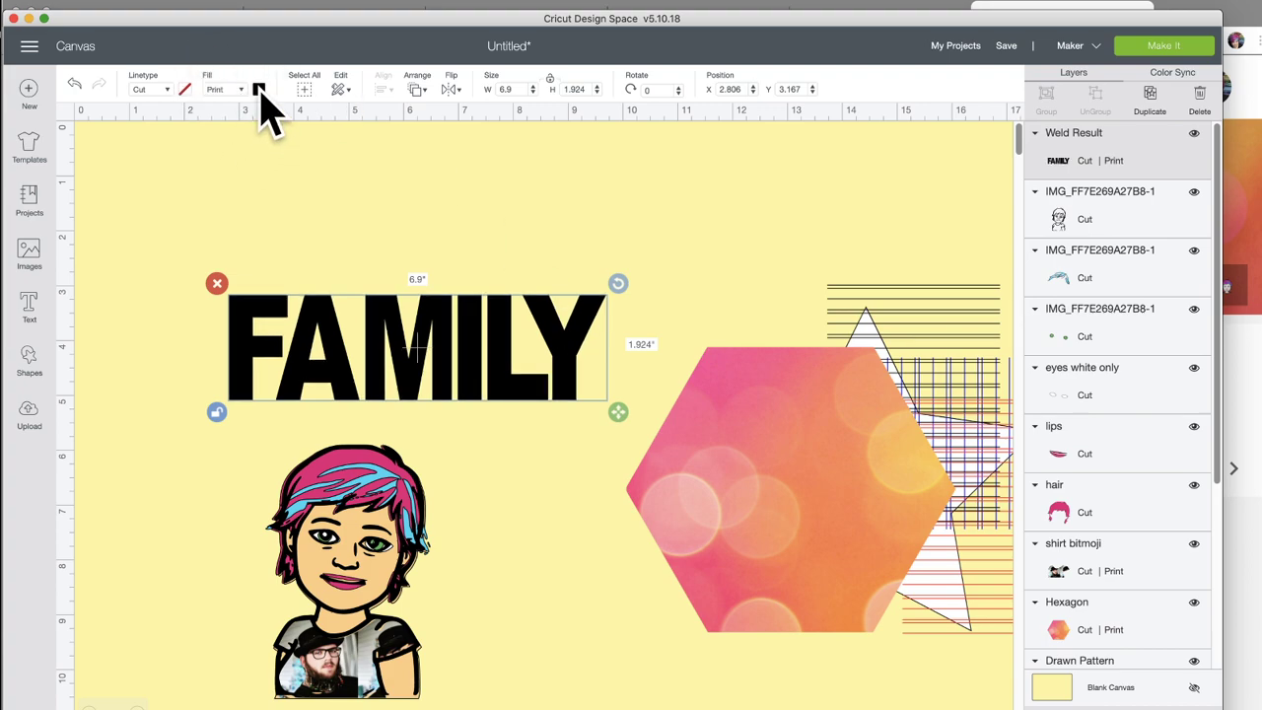
pyautogui.click(258, 90)
pyautogui.click(335, 146)
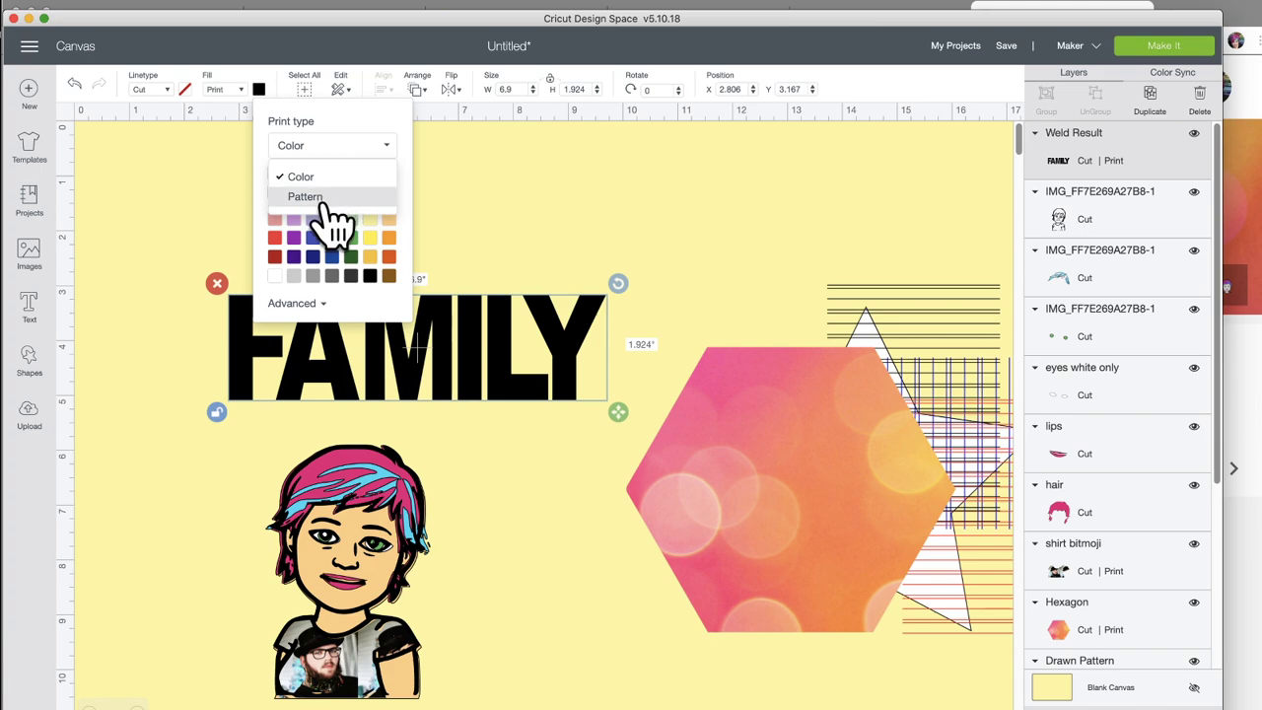
pyautogui.click(308, 197)
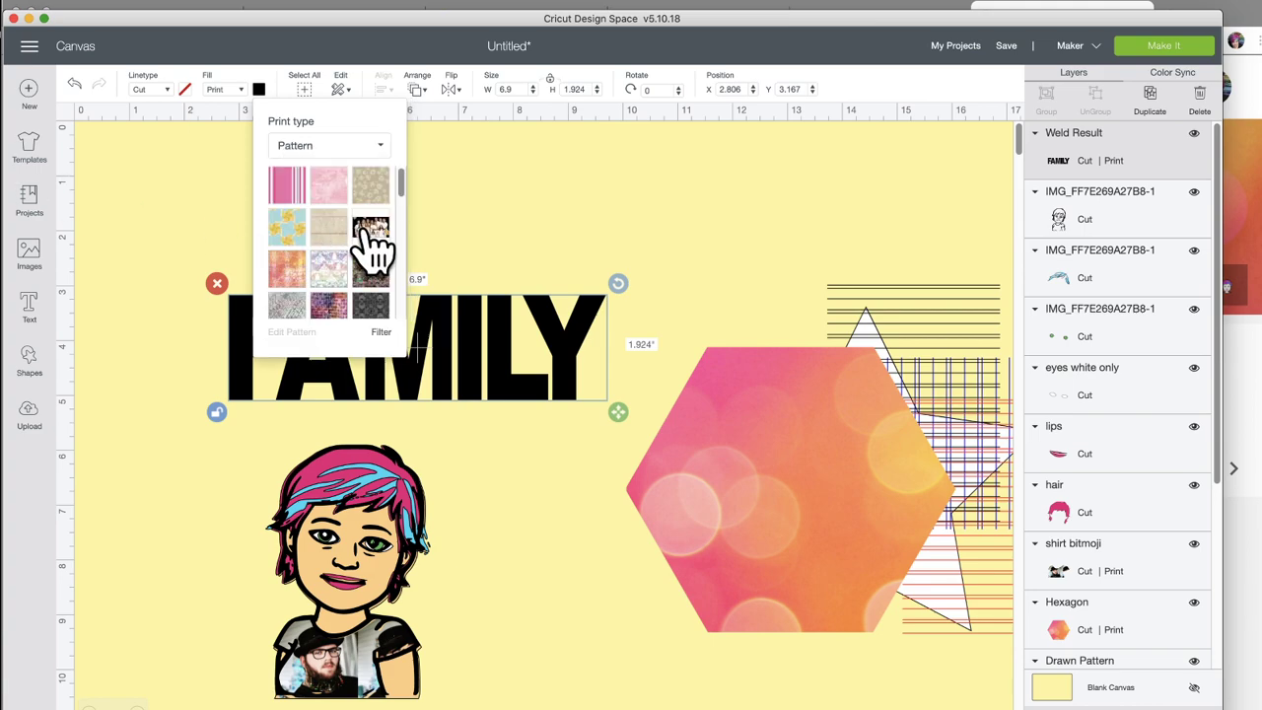
pyautogui.click(369, 231)
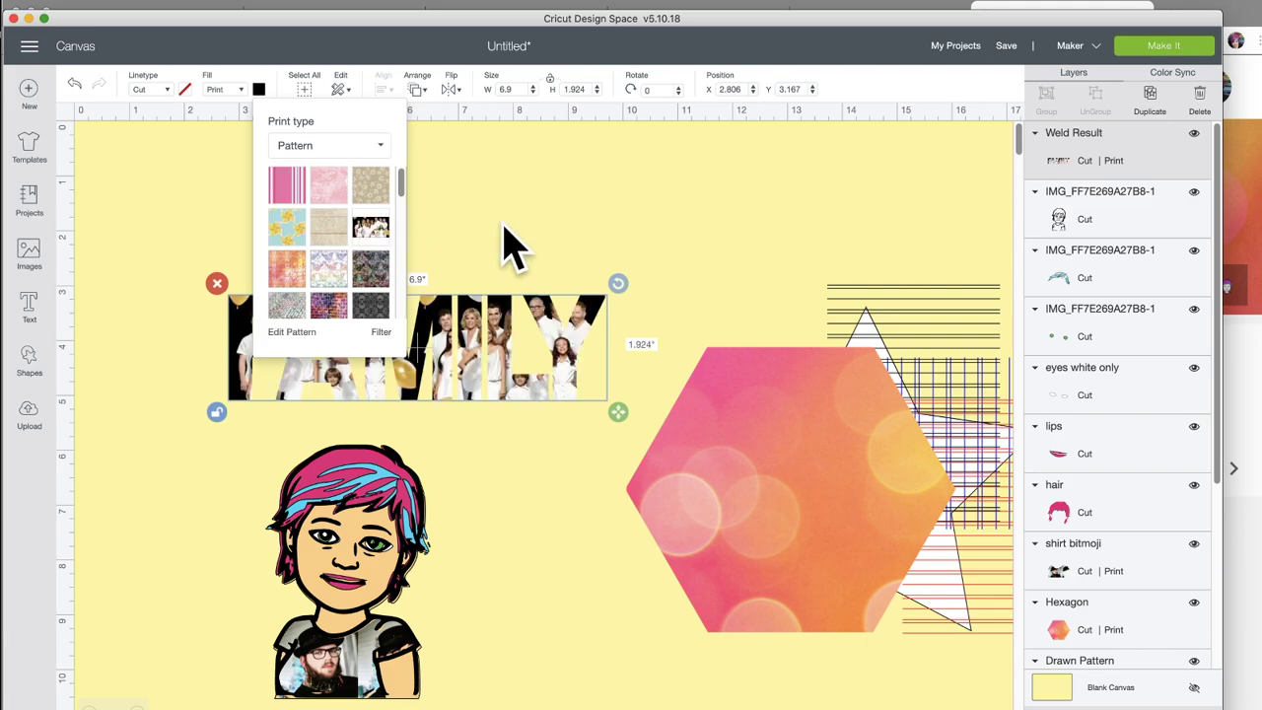
pyautogui.click(513, 246)
pyautogui.click(344, 323)
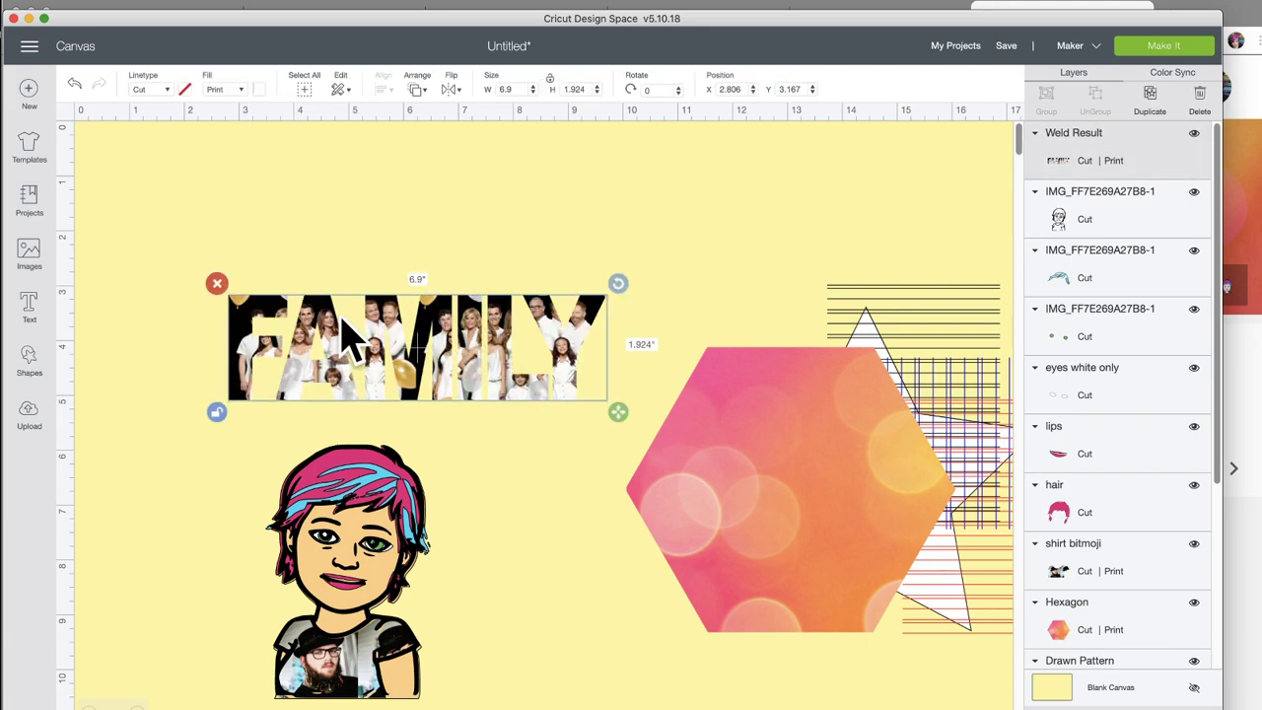
# Step: Open the FAMILY shape's photo pattern for editing and set its scale to 207
pyautogui.click(259, 89)
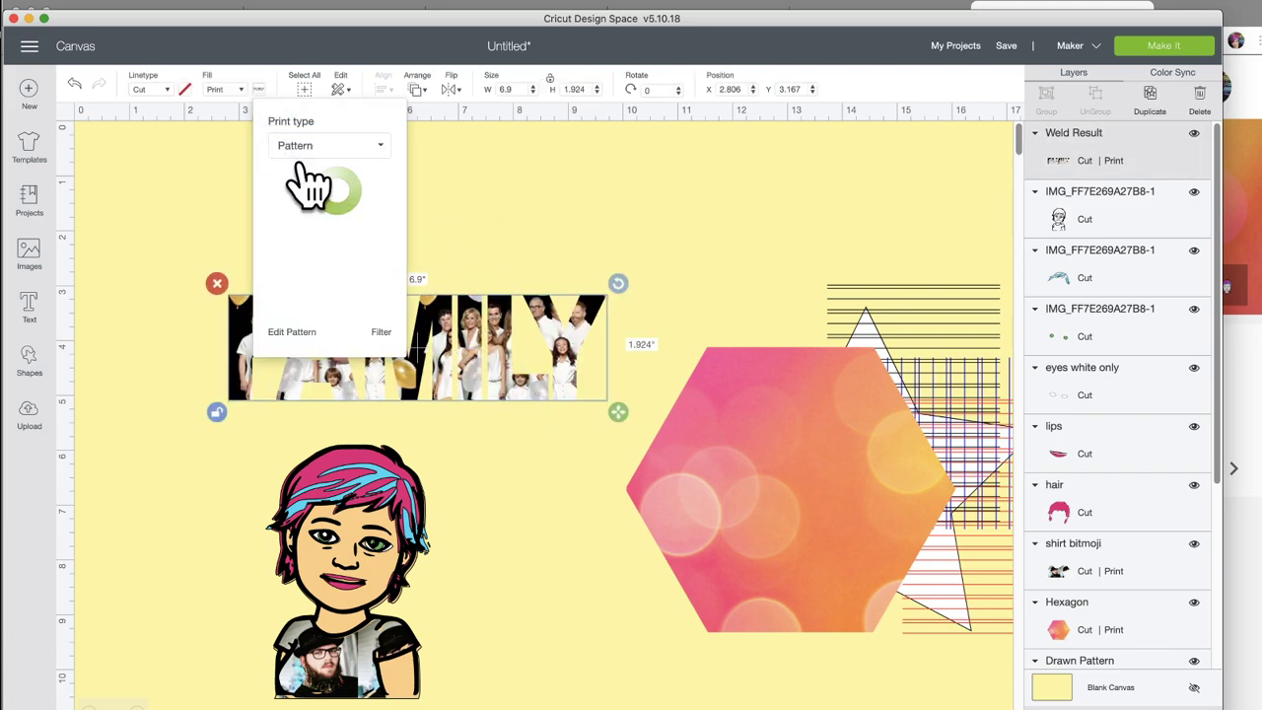
pyautogui.click(292, 333)
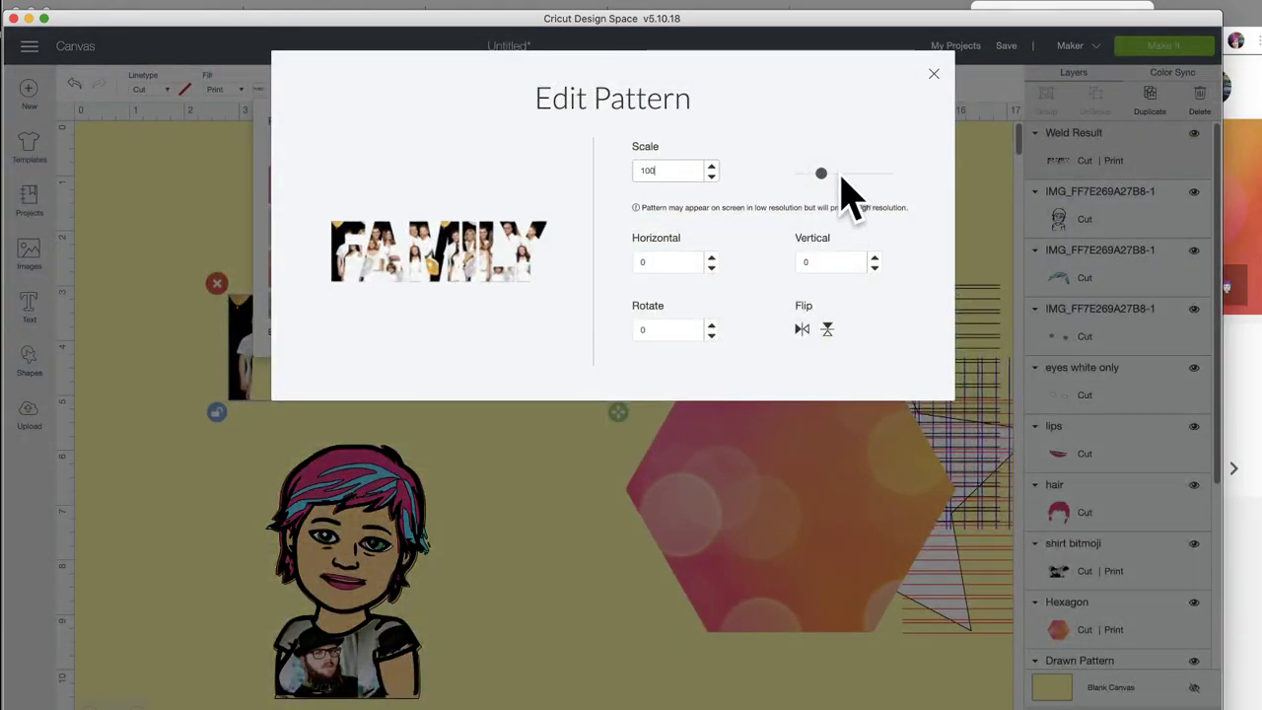
pyautogui.moveTo(823, 174); pyautogui.dragTo(844, 173)
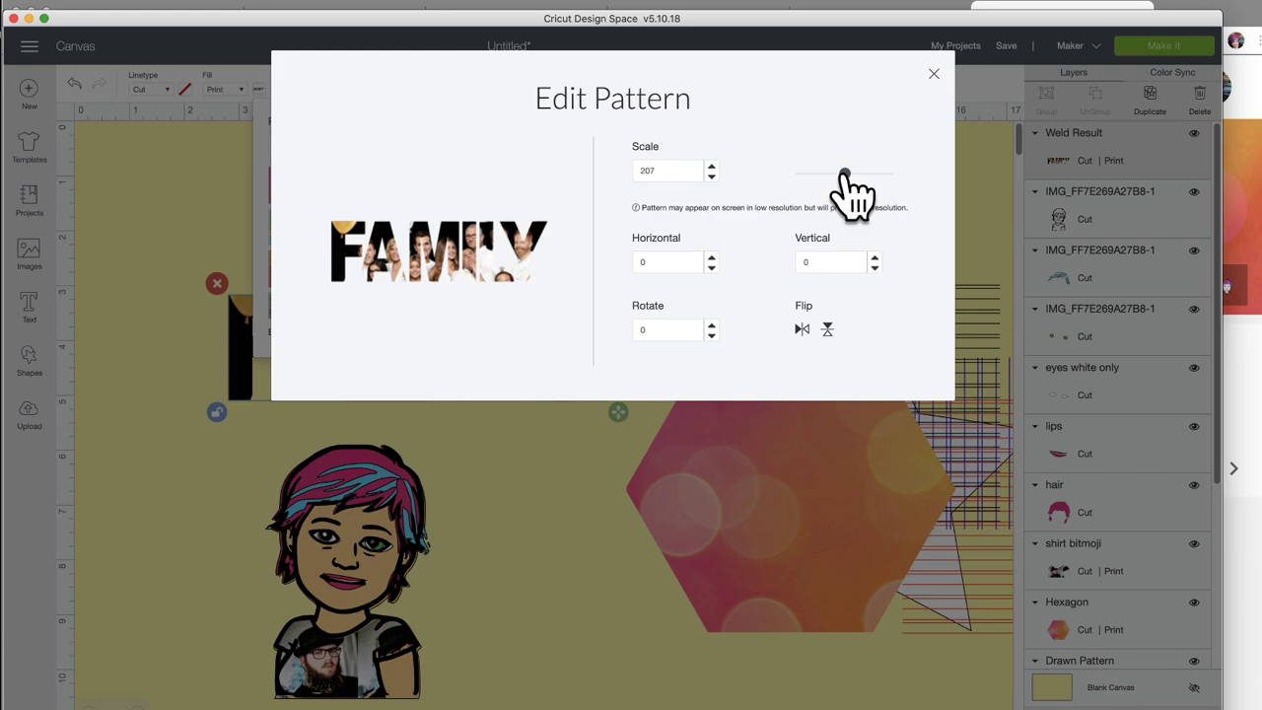
# Step: Shift the photo inside the FAMILY shape by setting the pattern's vertical offset to 11
pyautogui.click(874, 257)
pyautogui.click(874, 258)
pyautogui.click(874, 258)
pyautogui.click(874, 258)
pyautogui.click(873, 259)
pyautogui.click(873, 258)
pyautogui.click(874, 258)
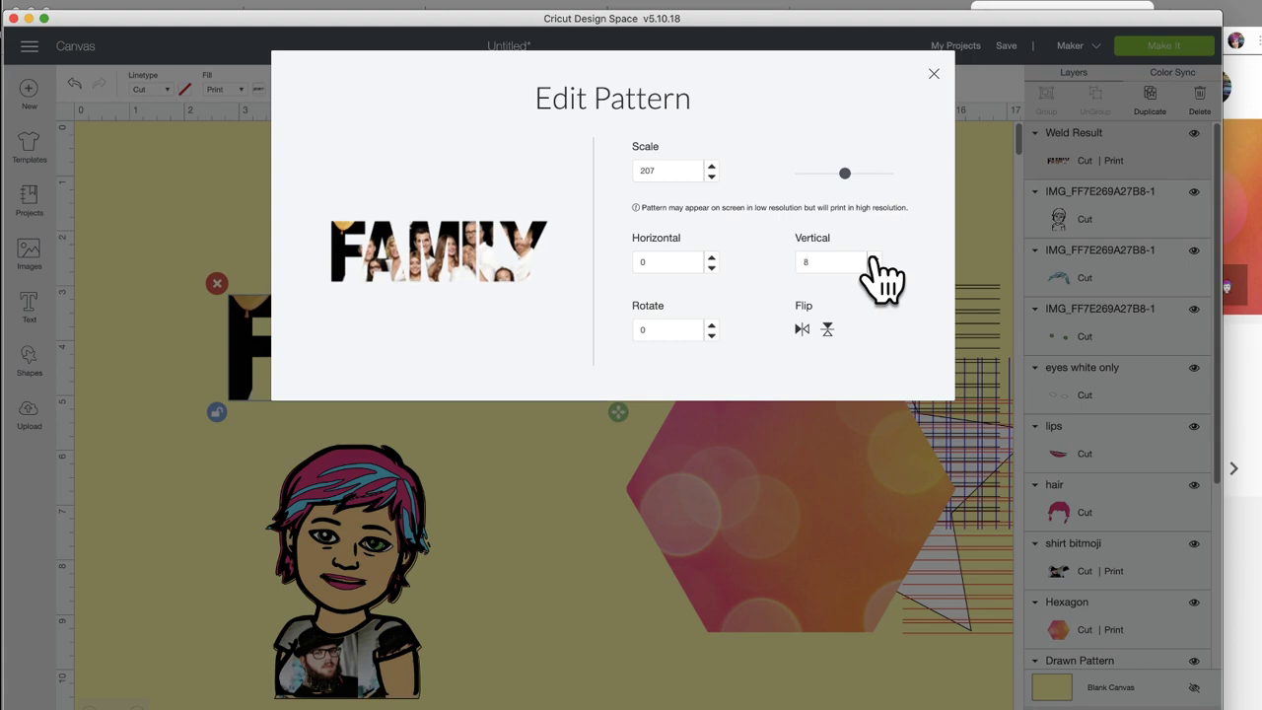
pyautogui.click(874, 259)
pyautogui.click(873, 258)
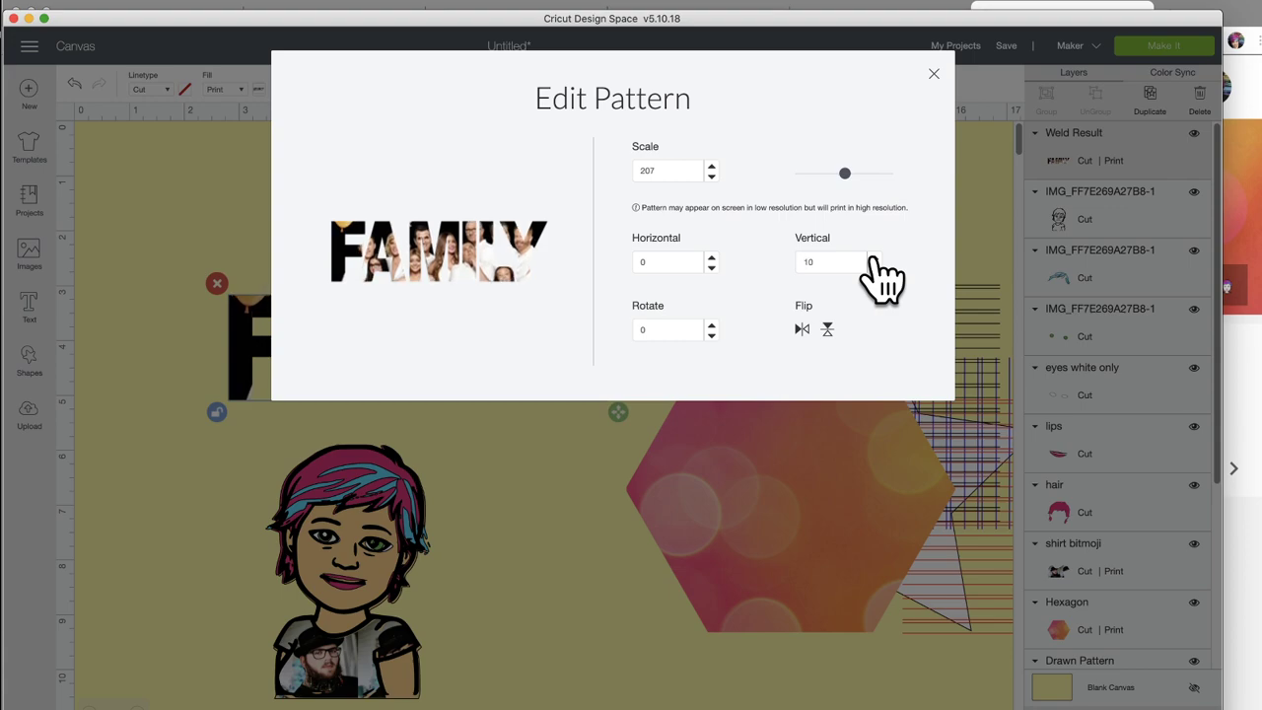
# Step: Set the photo pattern's horizontal offset to -27, close the pattern editor and deselect the FAMILY shape
pyautogui.click(711, 268)
pyautogui.click(711, 268)
pyautogui.click(711, 267)
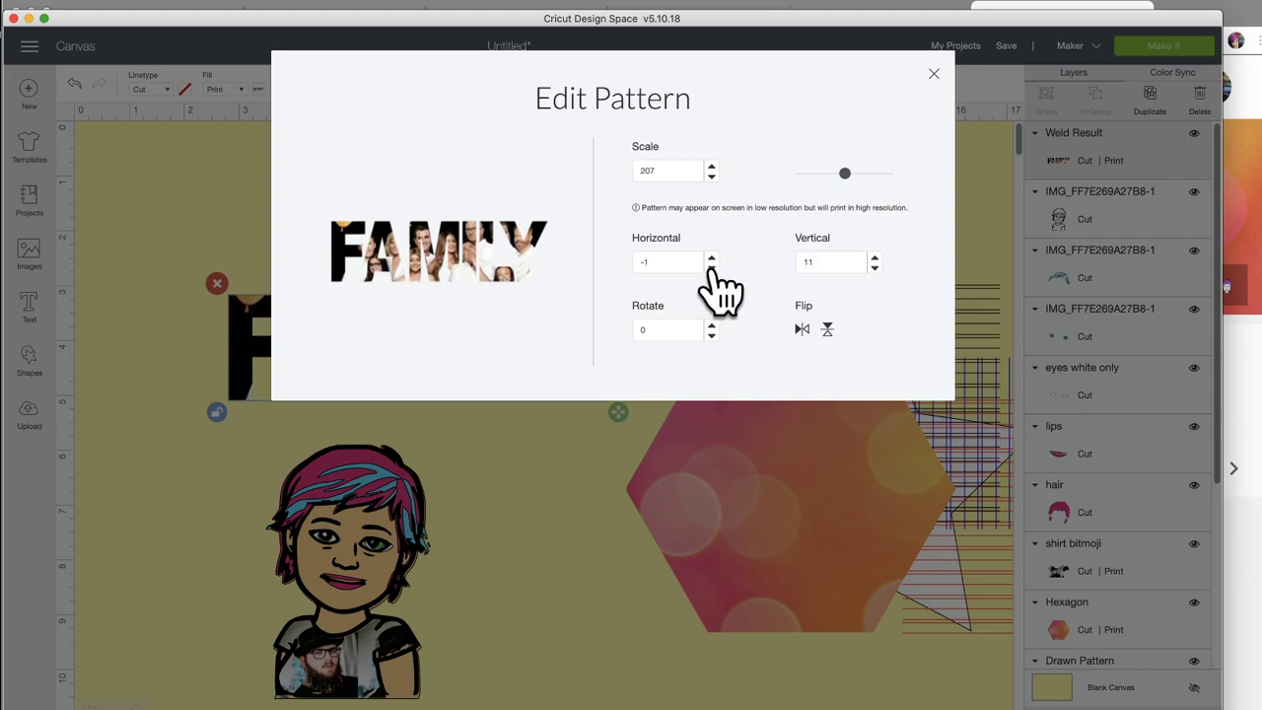
pyautogui.click(711, 267)
pyautogui.click(711, 267)
pyautogui.click(711, 268)
pyautogui.click(711, 267)
pyautogui.click(711, 267)
pyautogui.click(711, 268)
pyautogui.click(711, 268)
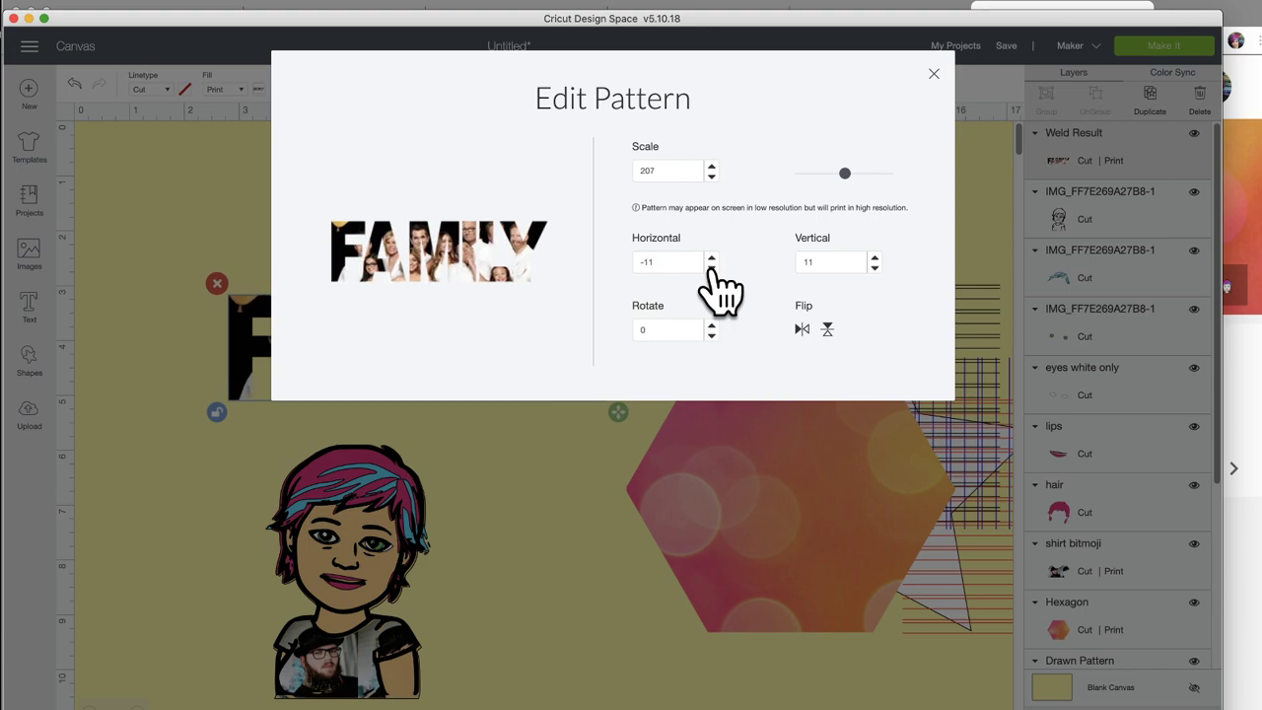
pyautogui.click(711, 268)
pyautogui.doubleClick(711, 267)
pyautogui.click(711, 267)
pyautogui.click(711, 267)
pyautogui.click(711, 267)
pyautogui.click(711, 267)
pyautogui.click(711, 267)
pyautogui.click(711, 267)
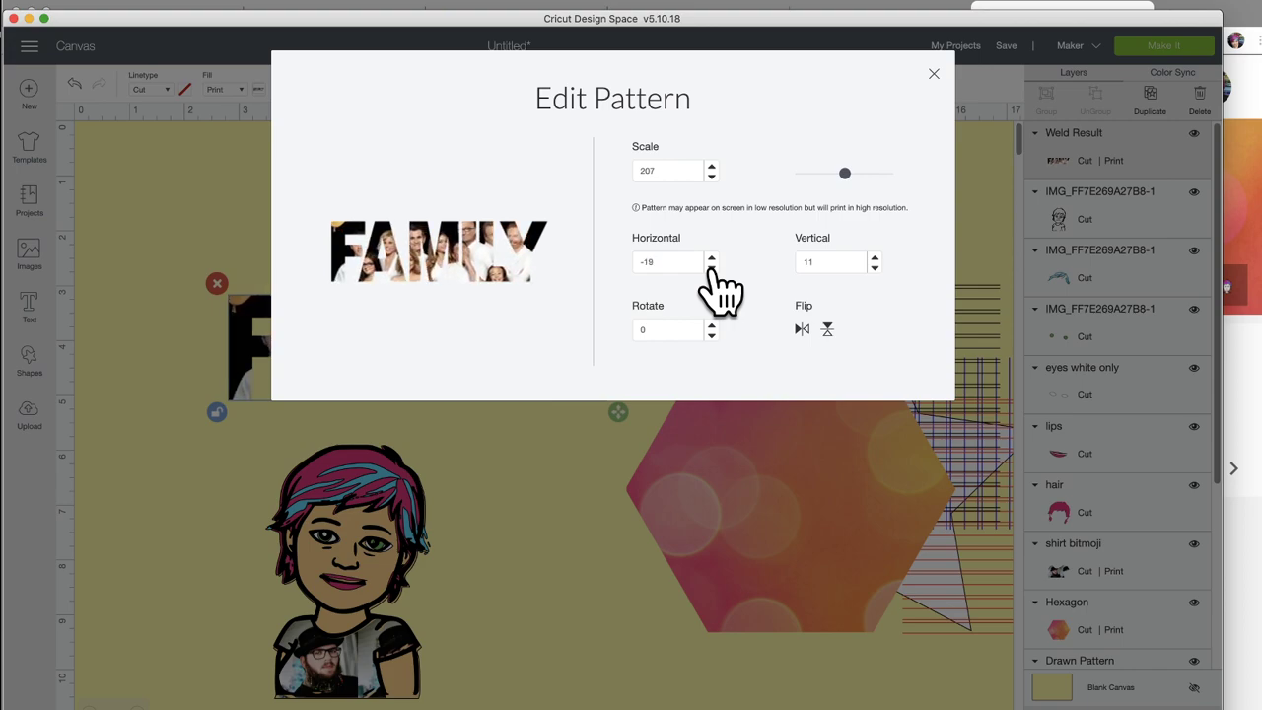
pyautogui.click(711, 267)
pyautogui.click(711, 267)
pyautogui.click(711, 267)
pyautogui.click(711, 267)
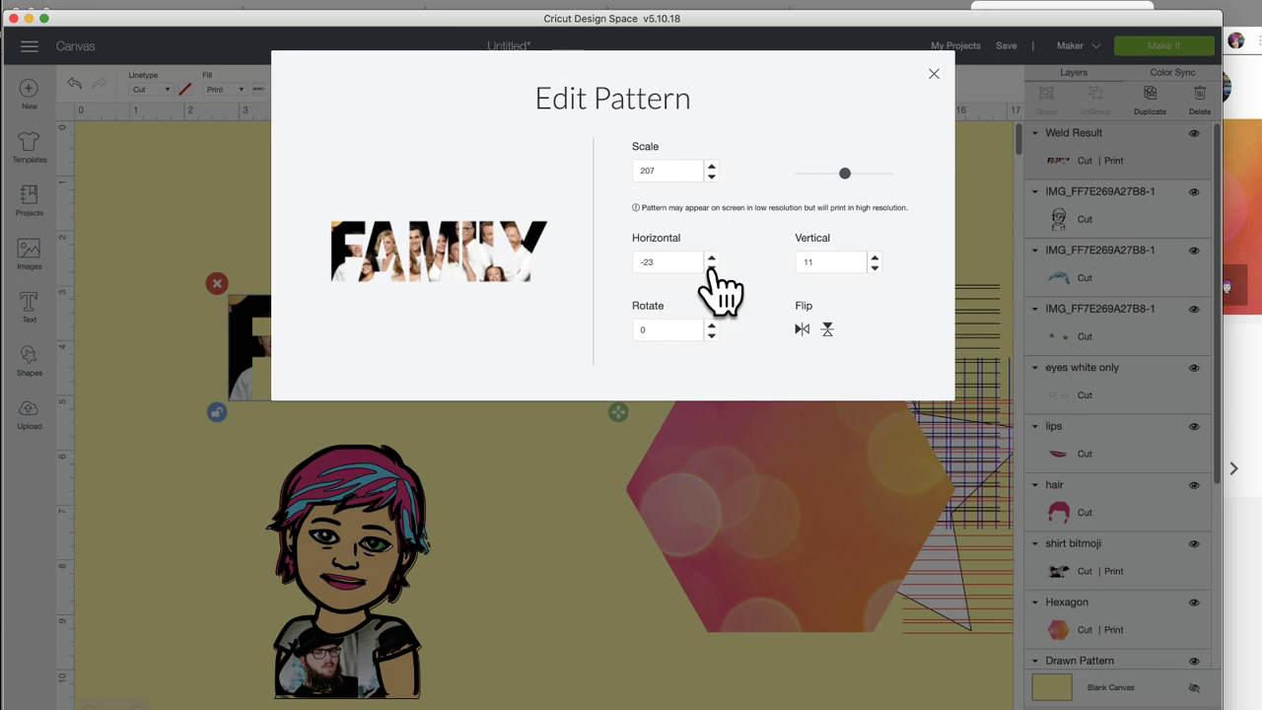
pyautogui.click(711, 267)
pyautogui.click(711, 267)
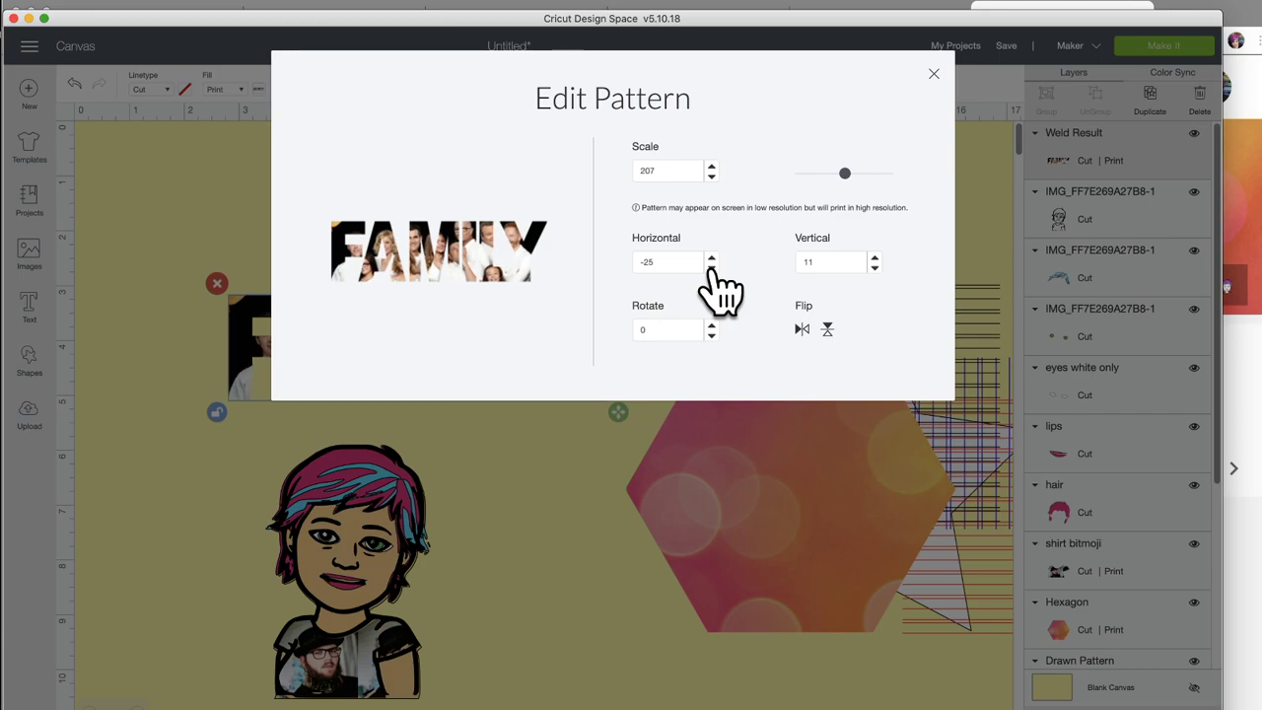
pyautogui.click(711, 267)
pyautogui.click(711, 267)
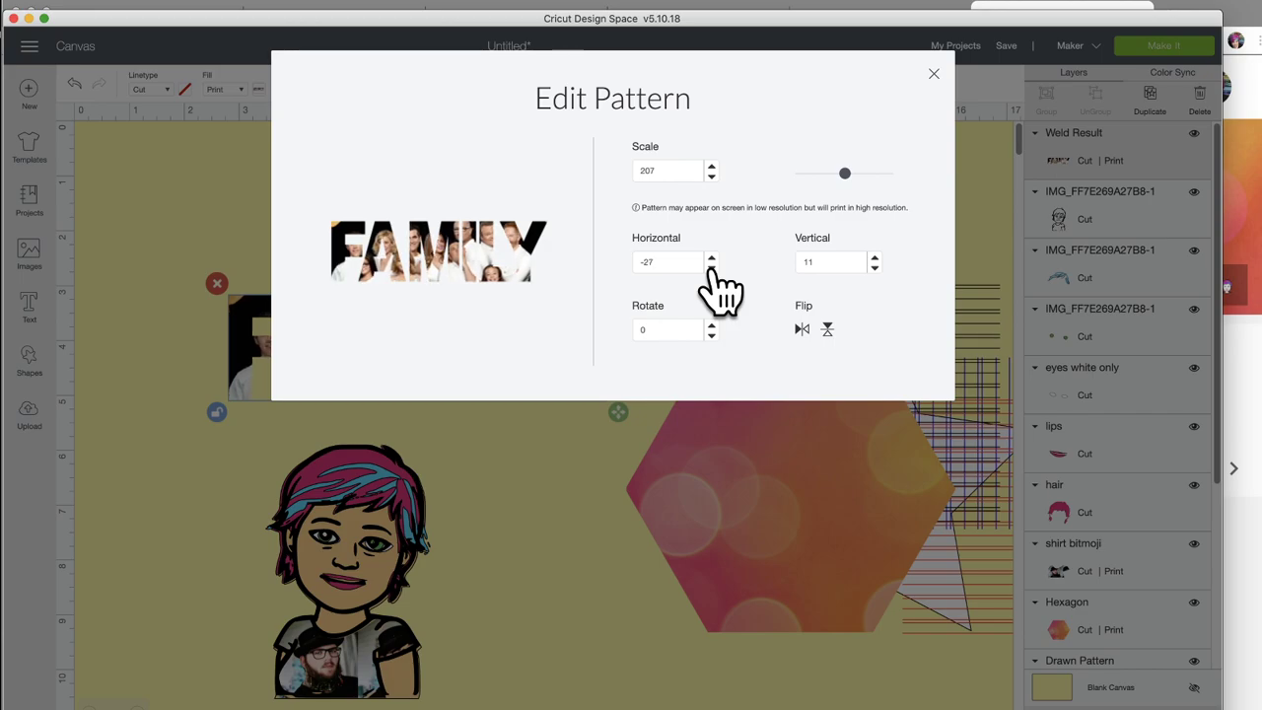
pyautogui.click(530, 476)
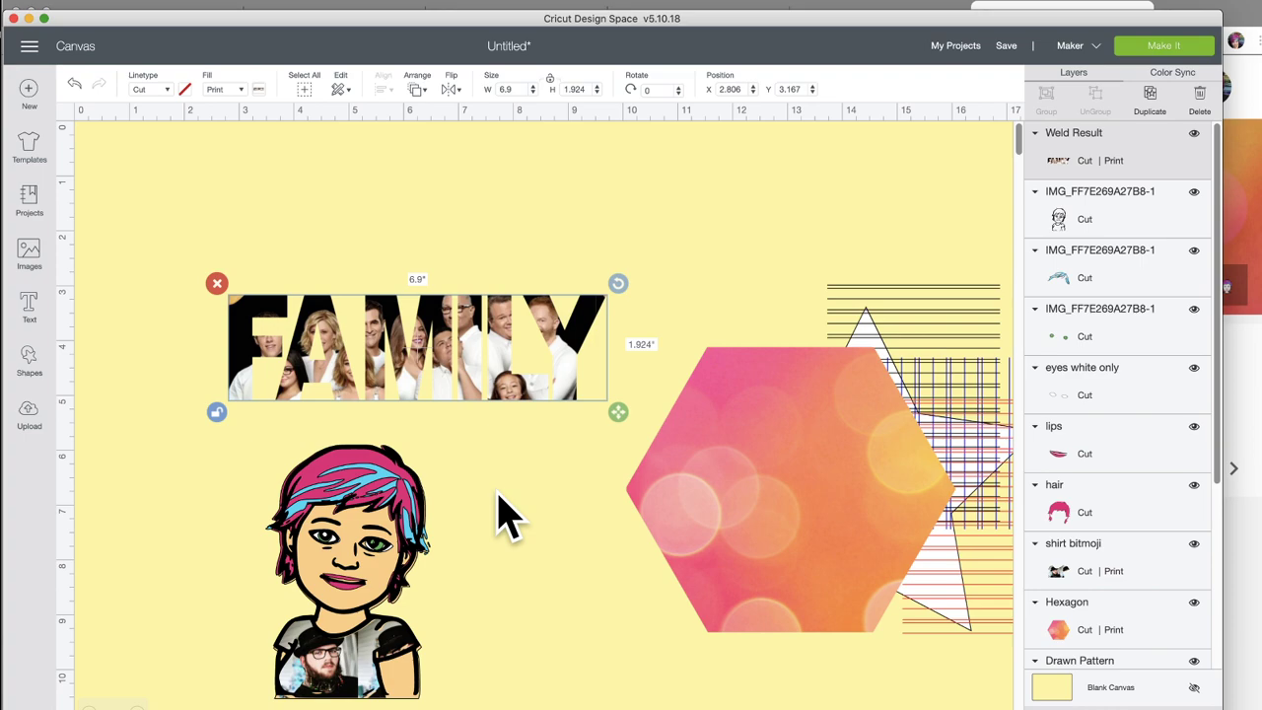
pyautogui.click(325, 159)
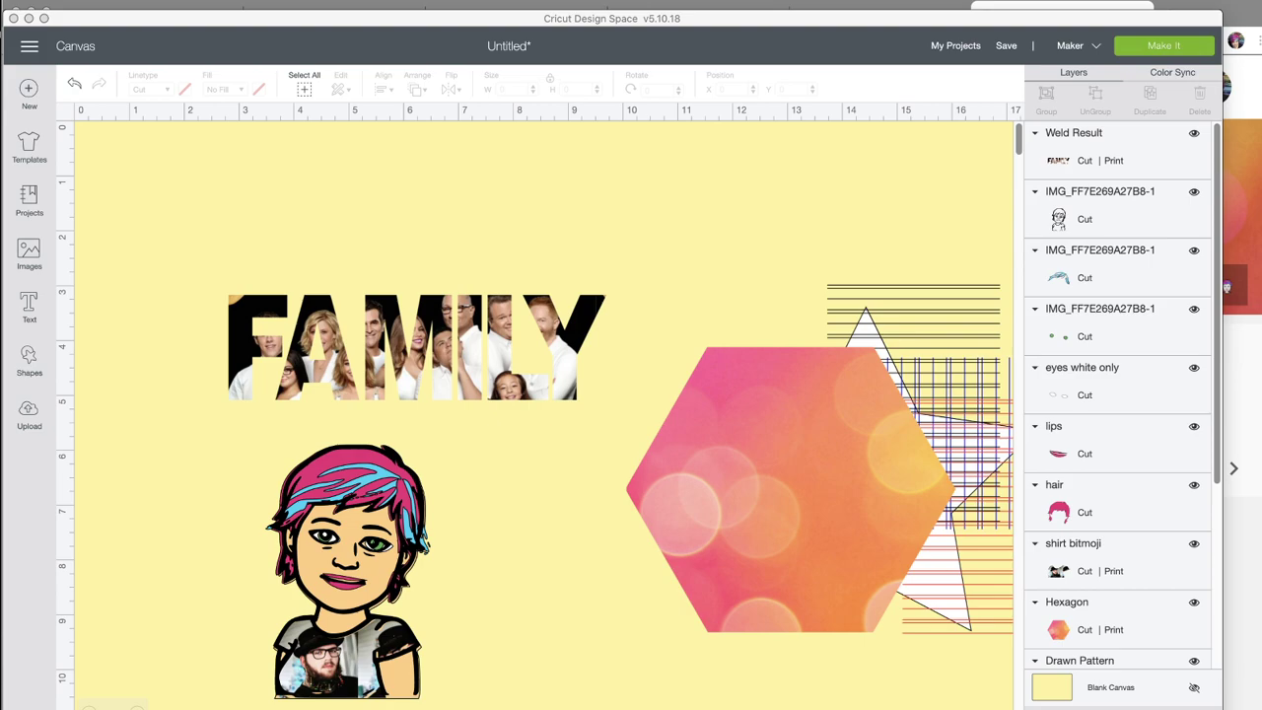
# Step: Browse the full collection of previously uploaded images, including photos, silhouettes and bitmoji, and return to the canvas
pyautogui.click(30, 419)
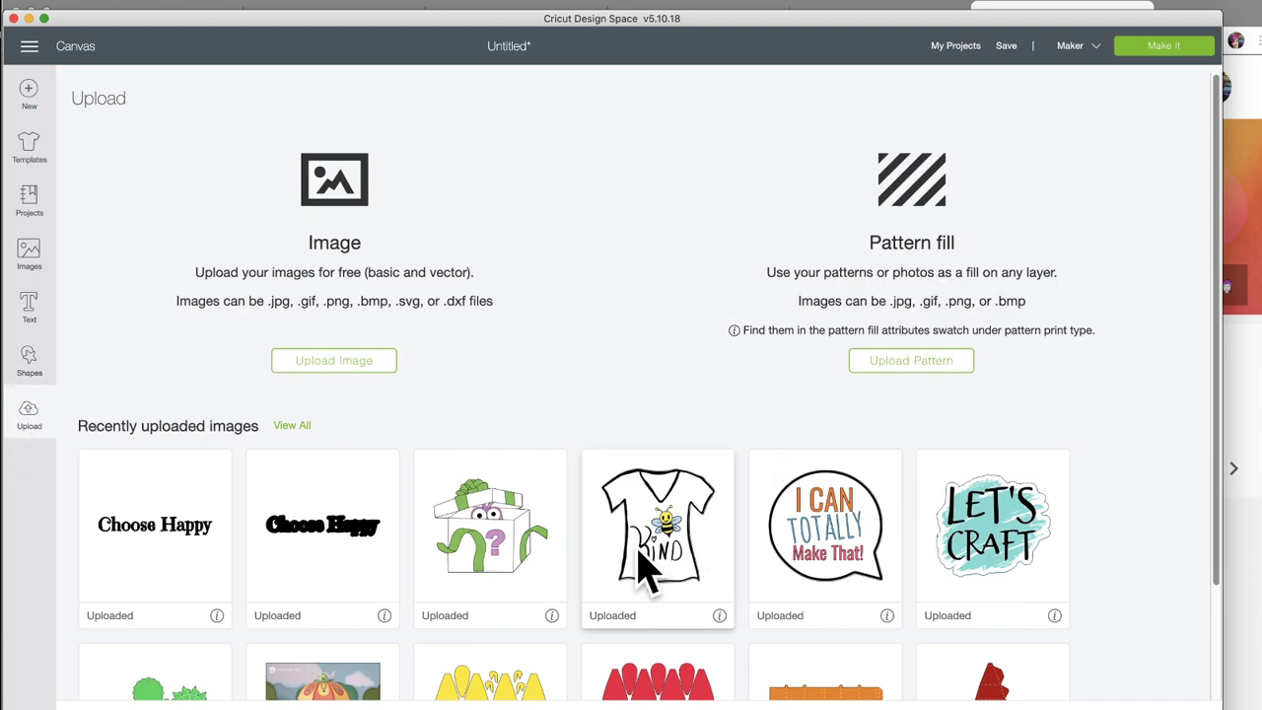
pyautogui.scroll(-1, 643, 570)
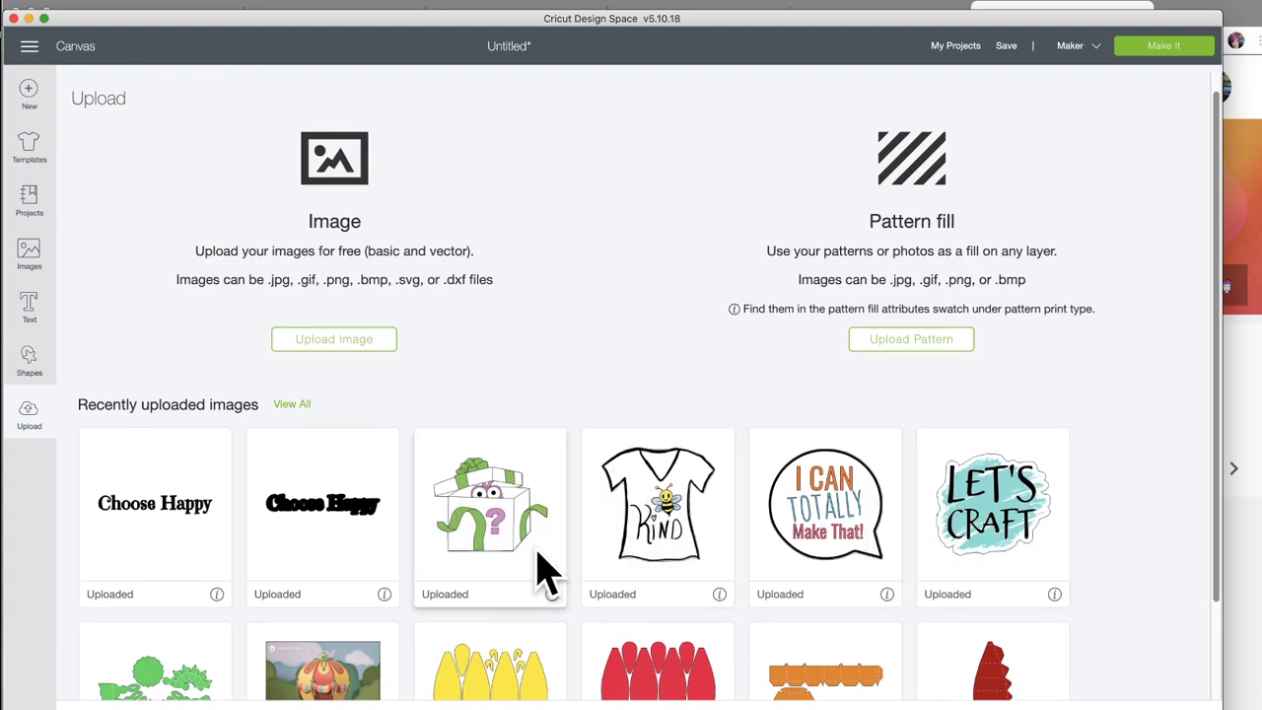
pyautogui.scroll(-3, 547, 572)
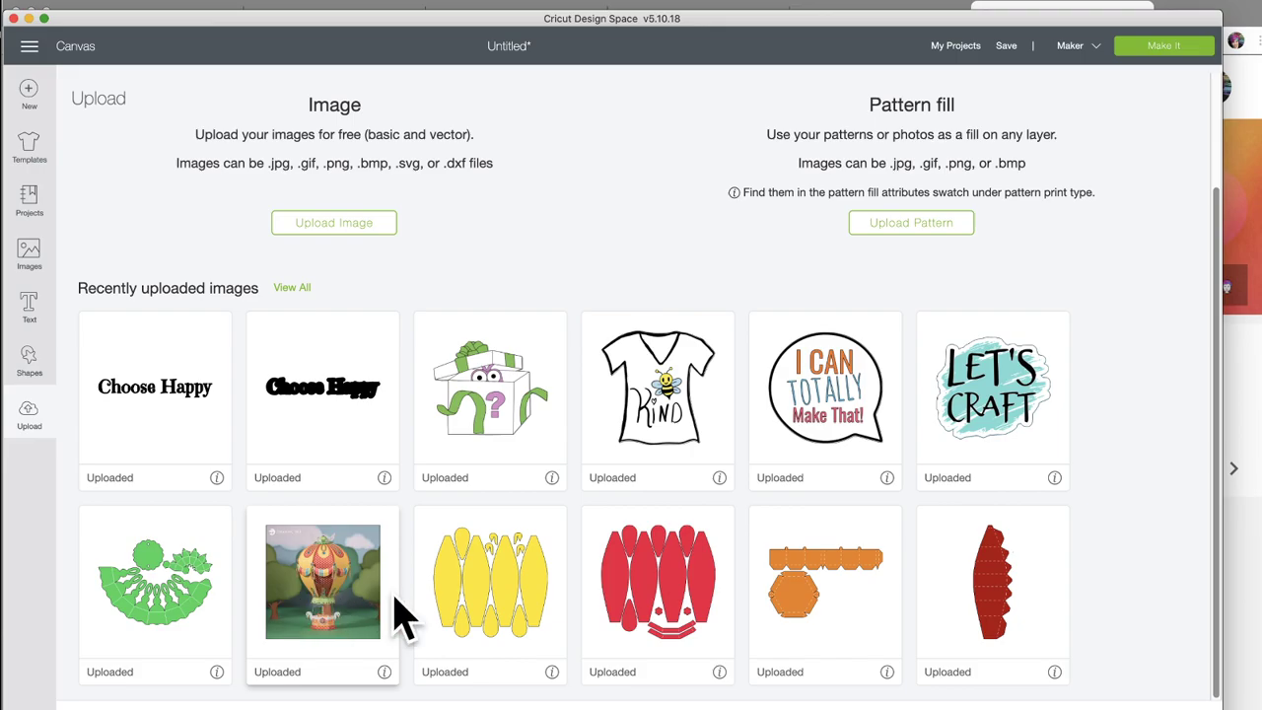
pyautogui.click(294, 288)
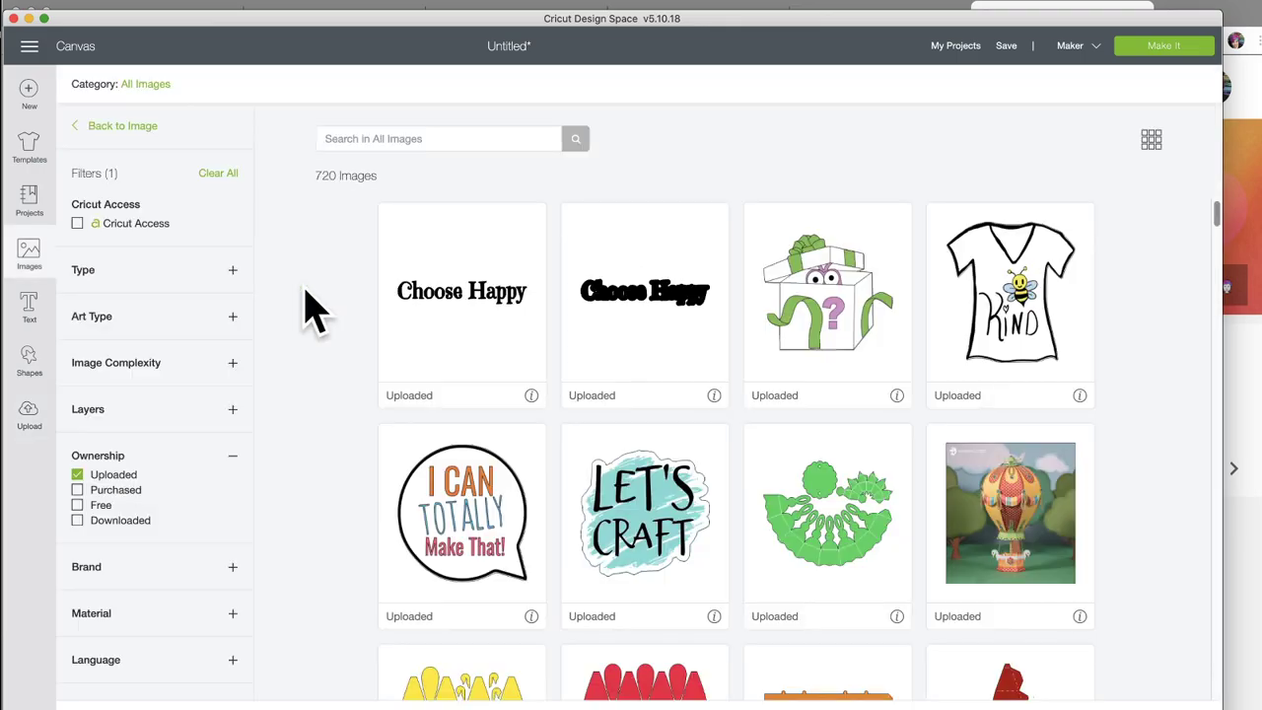
pyautogui.scroll(-15, 578, 601)
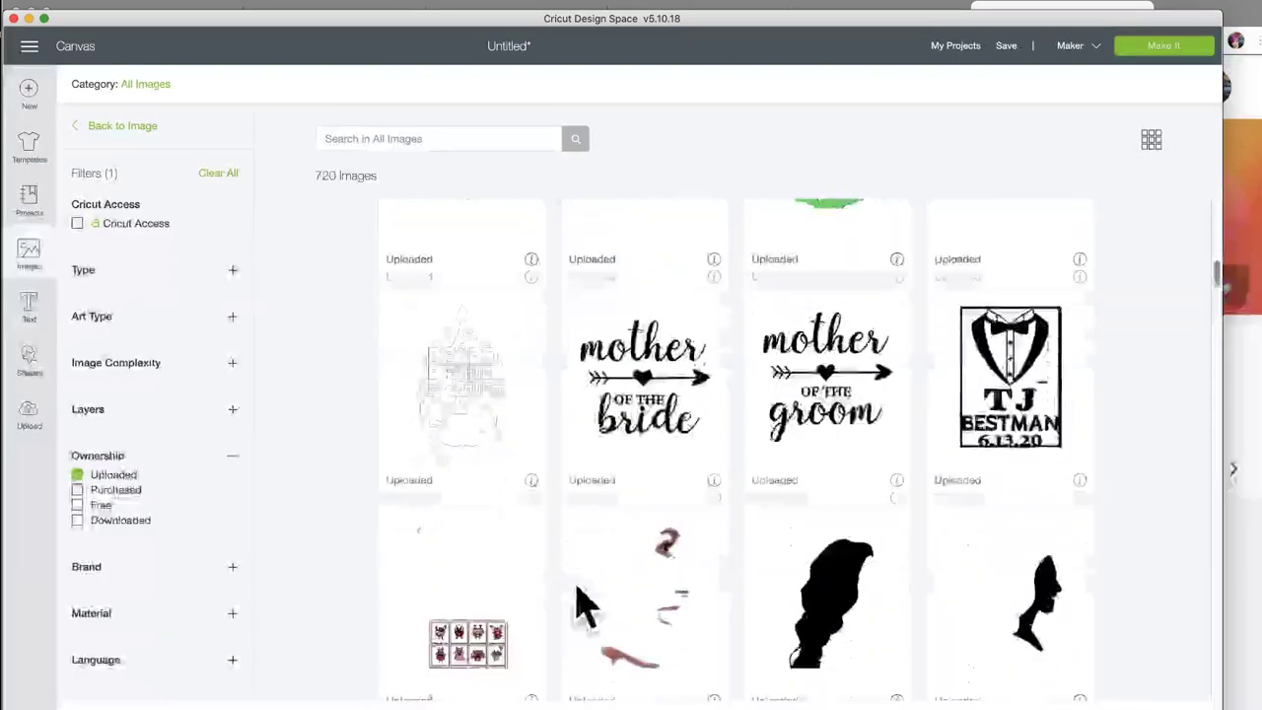
pyautogui.scroll(5, 577, 602)
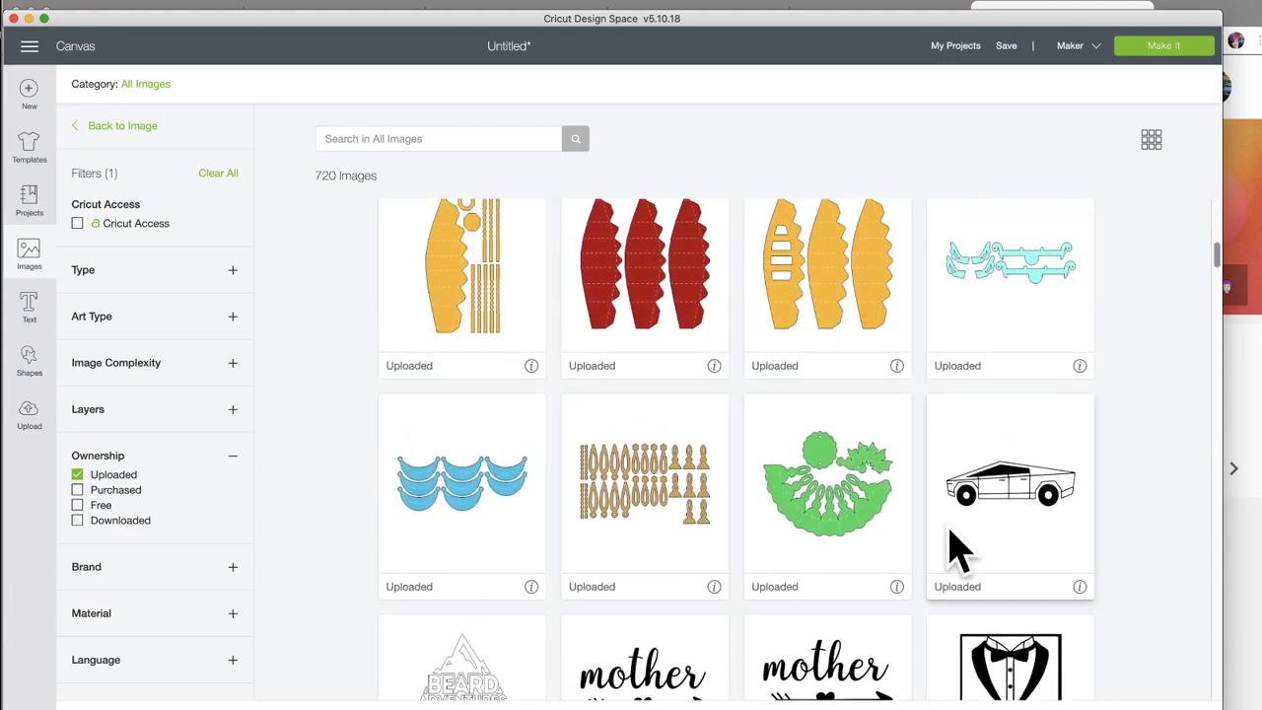
pyautogui.scroll(-10, 609, 646)
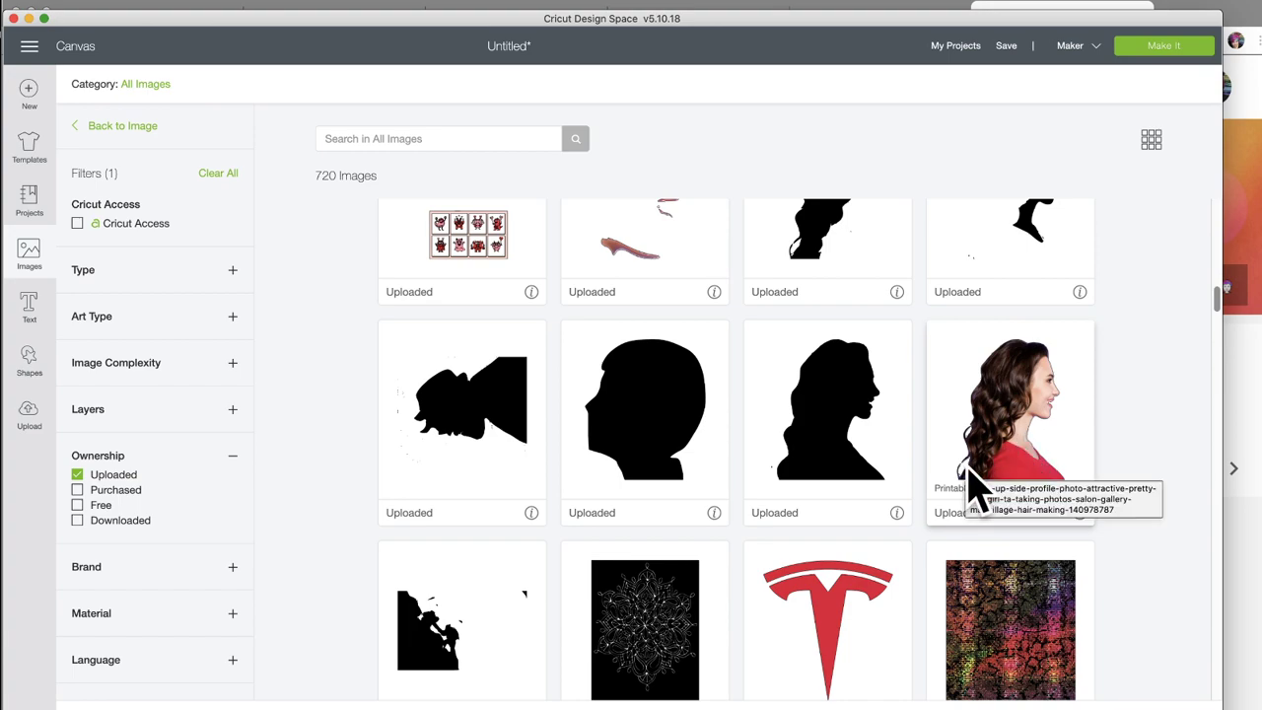
pyautogui.scroll(4, 618, 414)
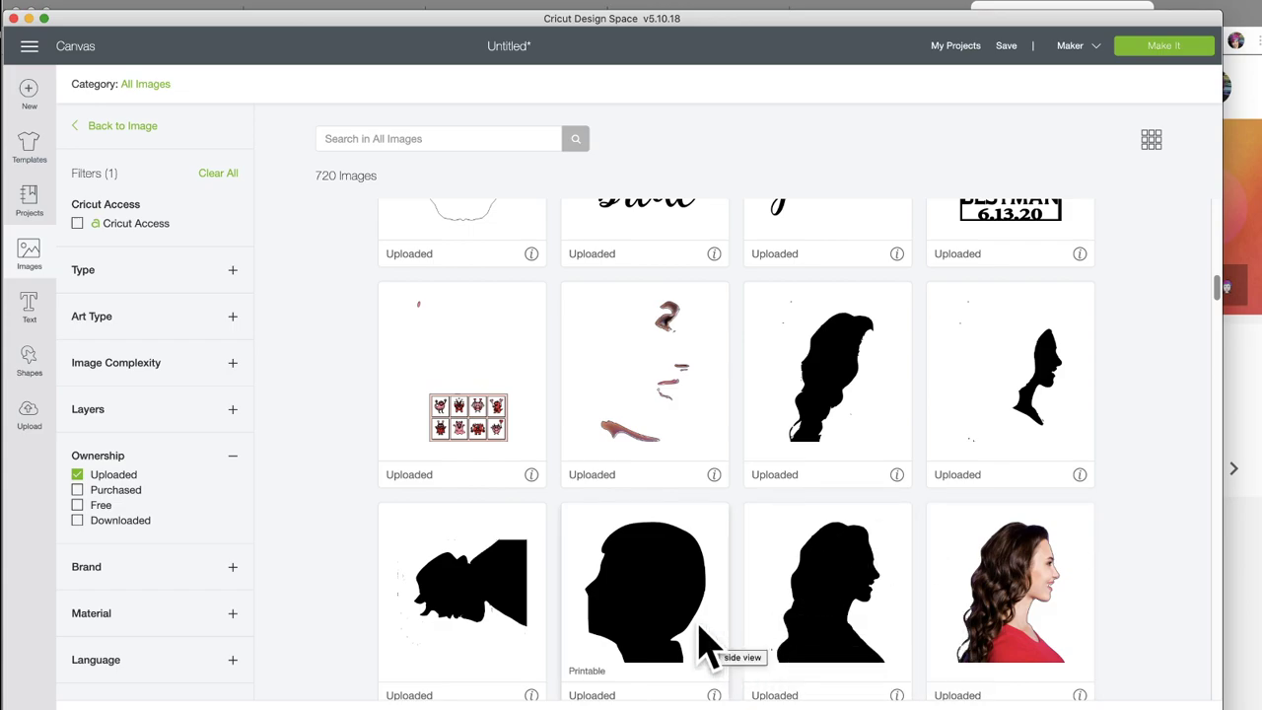
pyautogui.scroll(-10, 702, 646)
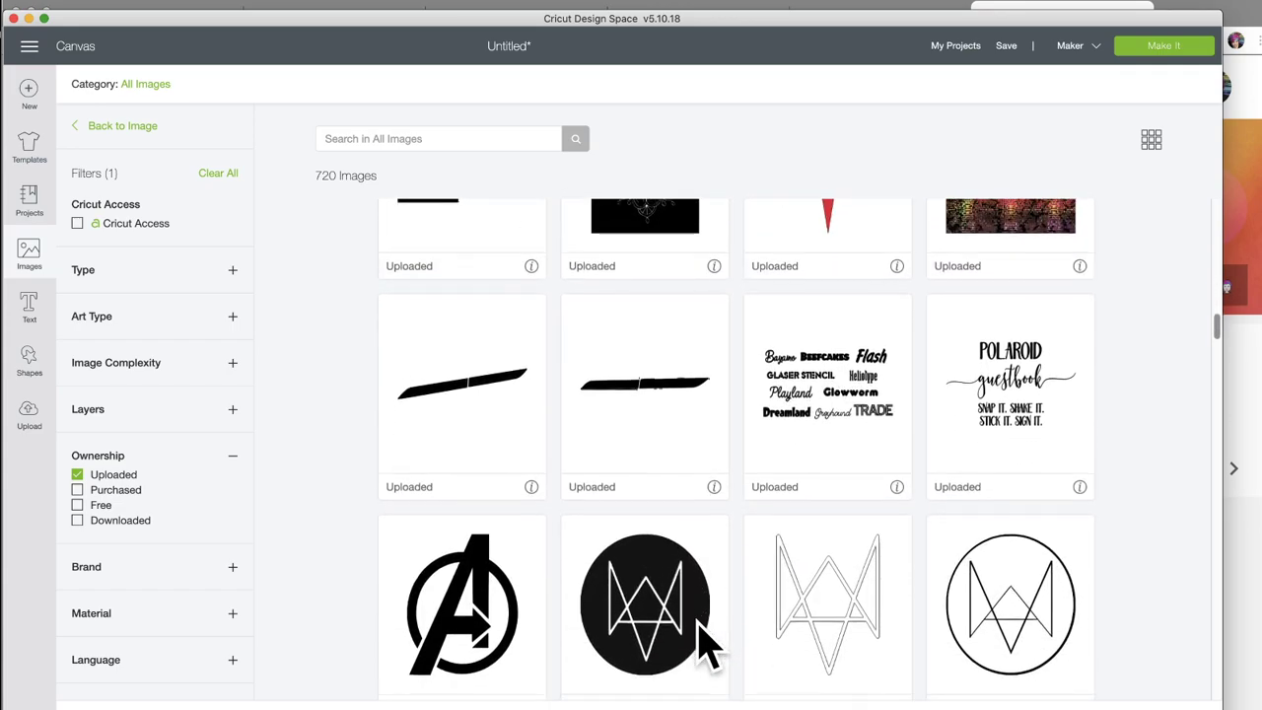
pyautogui.scroll(-15, 702, 646)
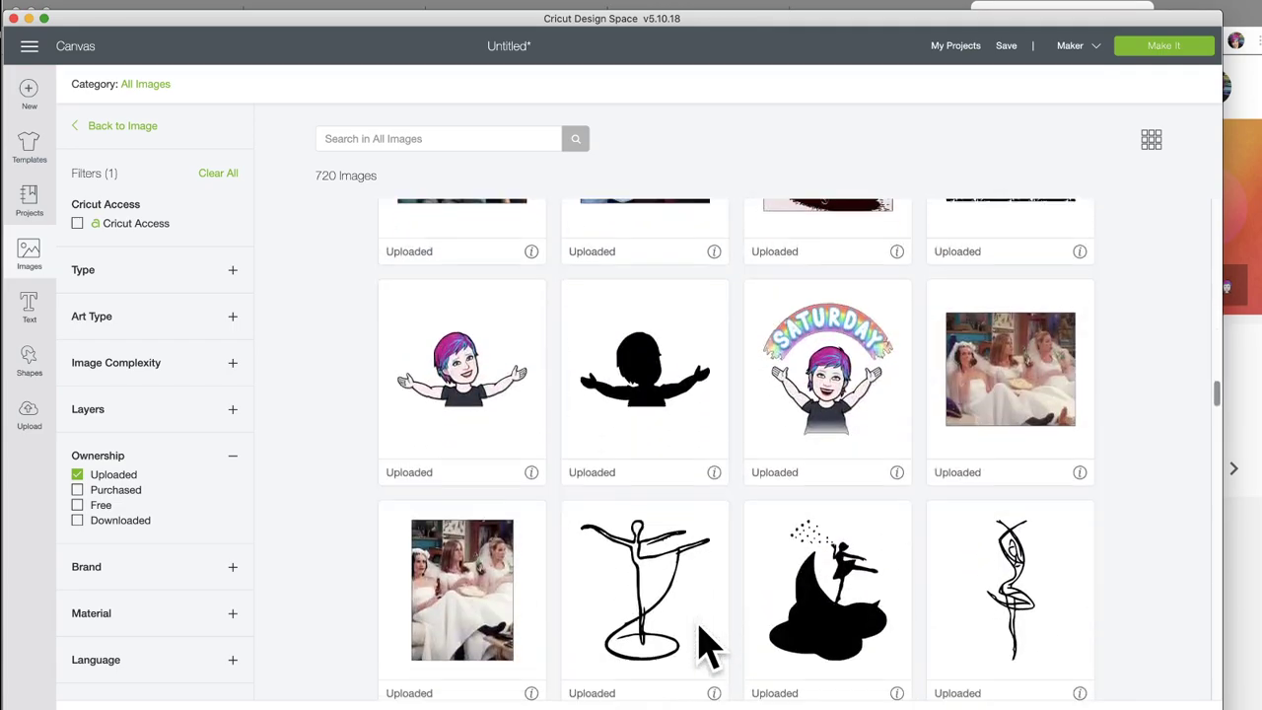
pyautogui.scroll(3, 702, 646)
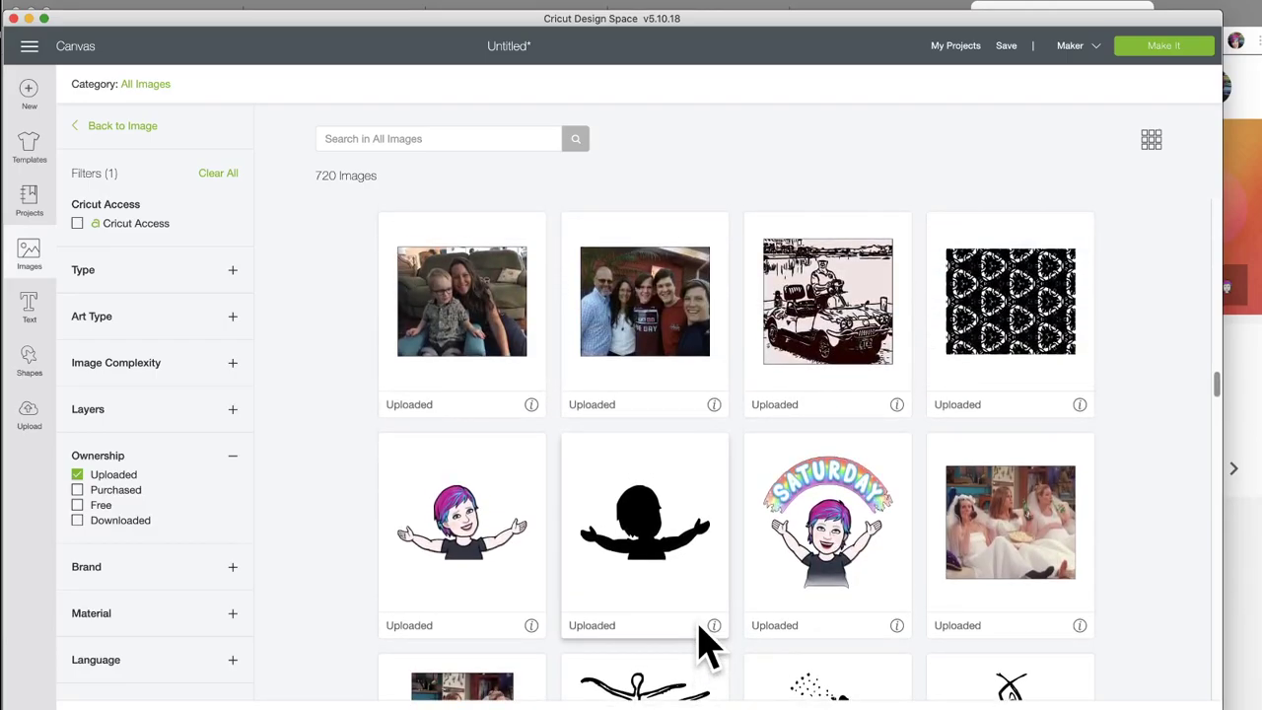
pyautogui.scroll(-1, 699, 627)
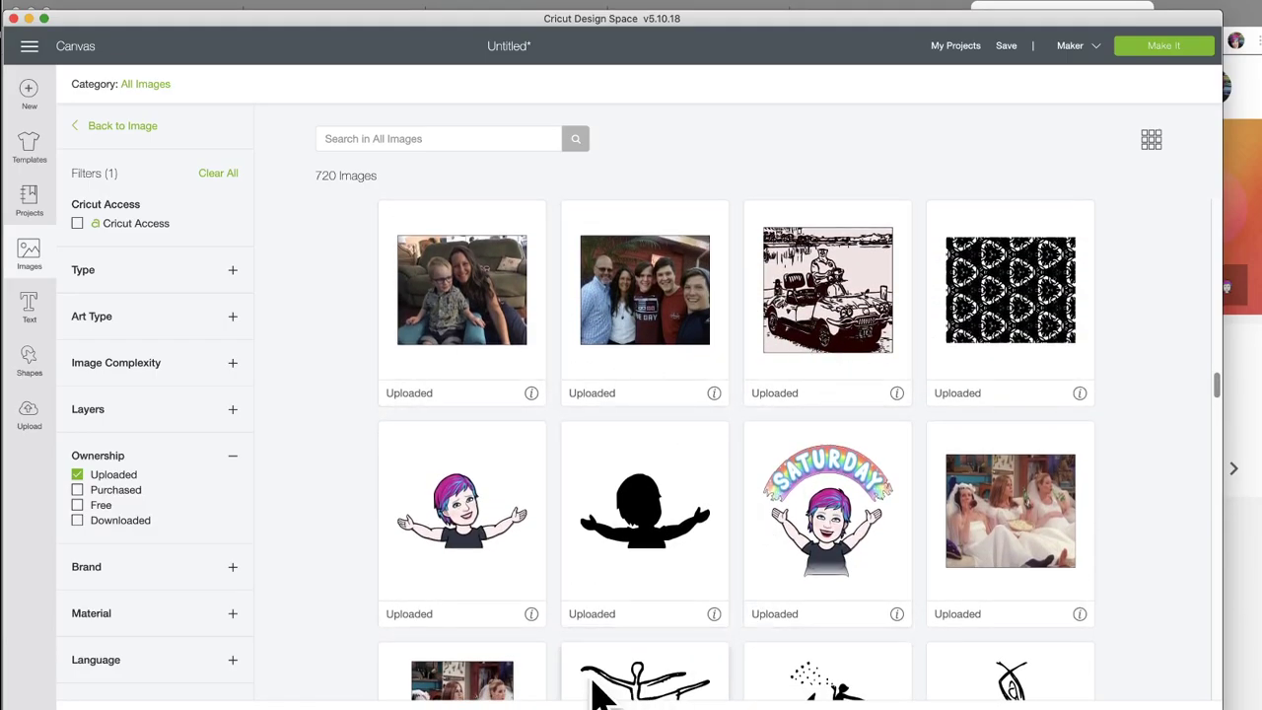
pyautogui.scroll(-8, 521, 634)
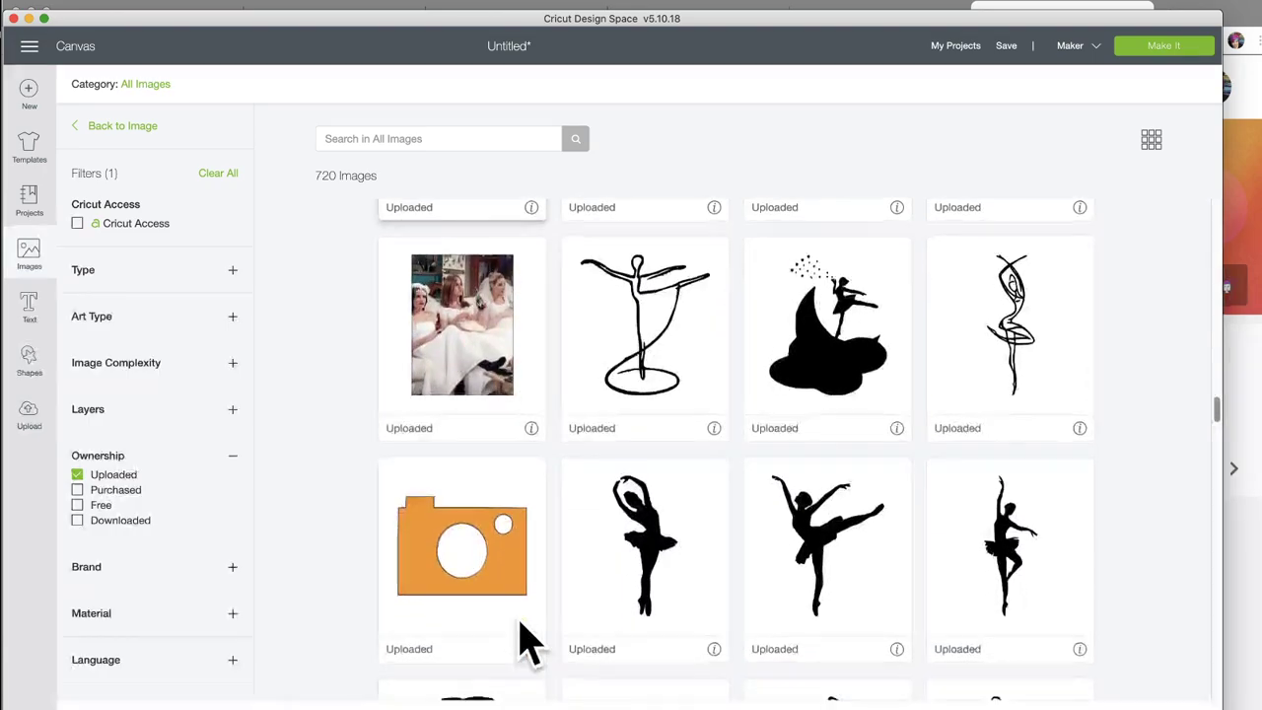
pyautogui.scroll(-10, 527, 641)
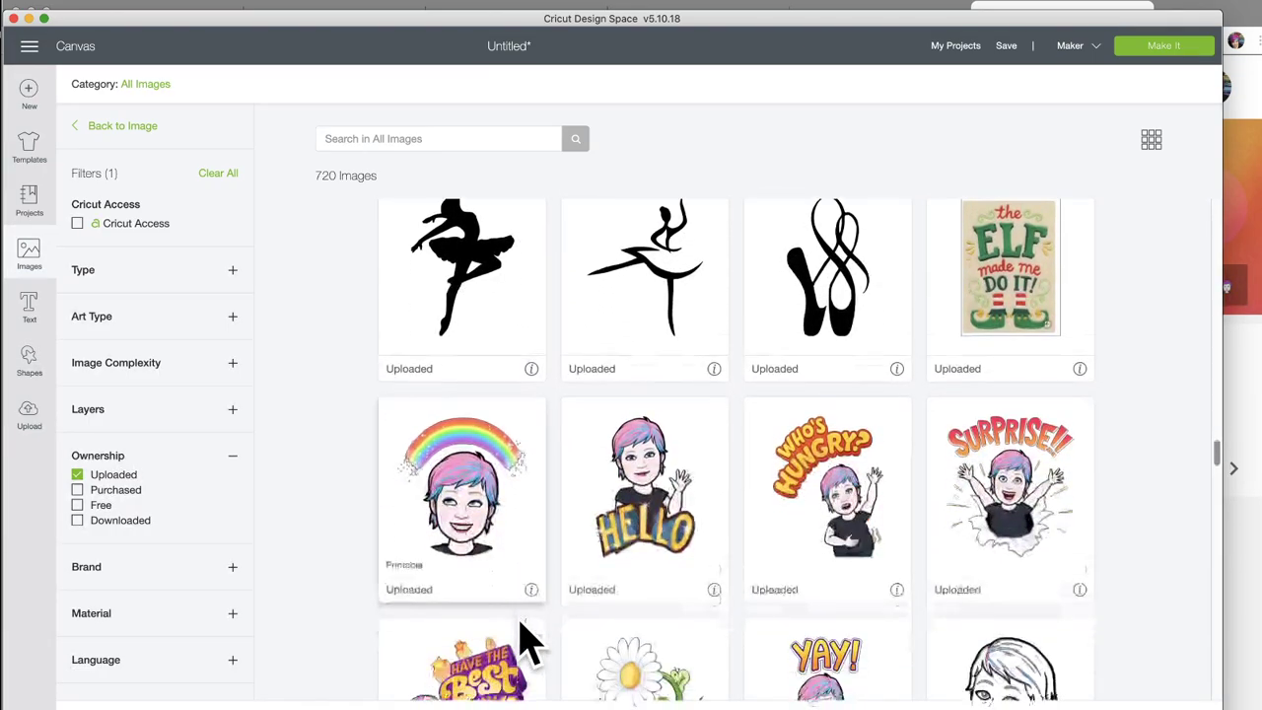
pyautogui.scroll(-12, 528, 641)
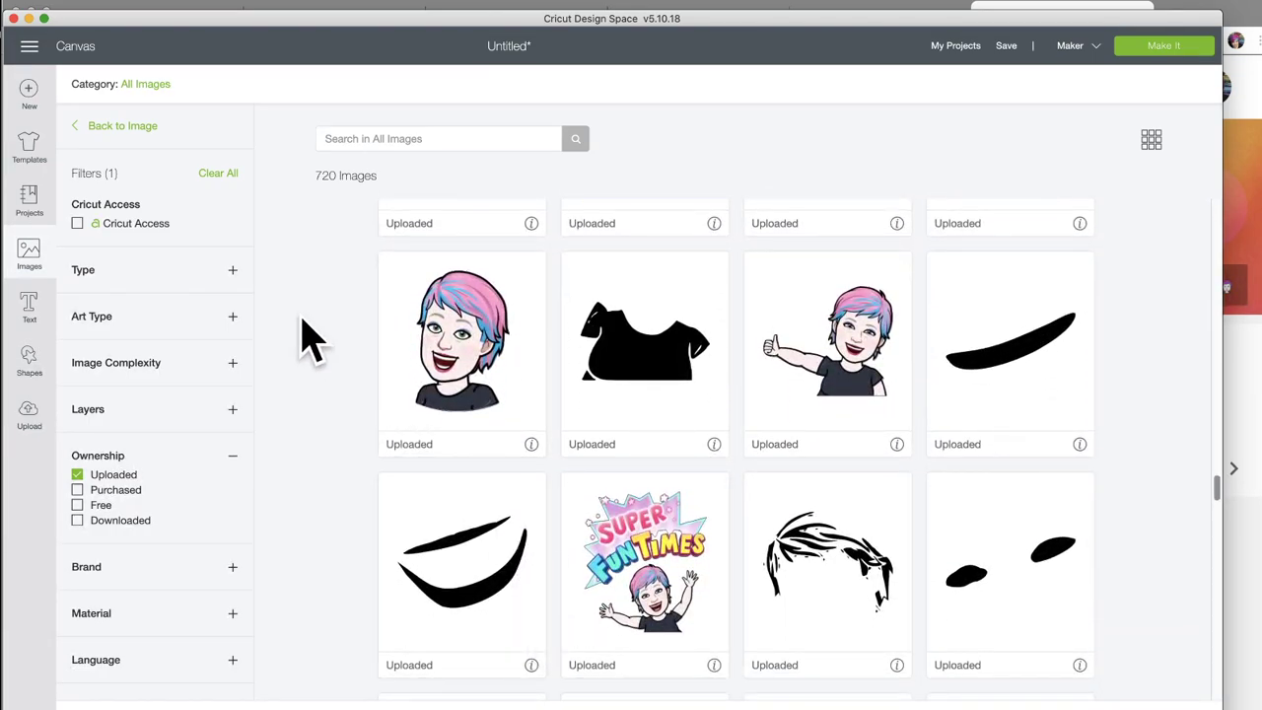
pyautogui.click(29, 255)
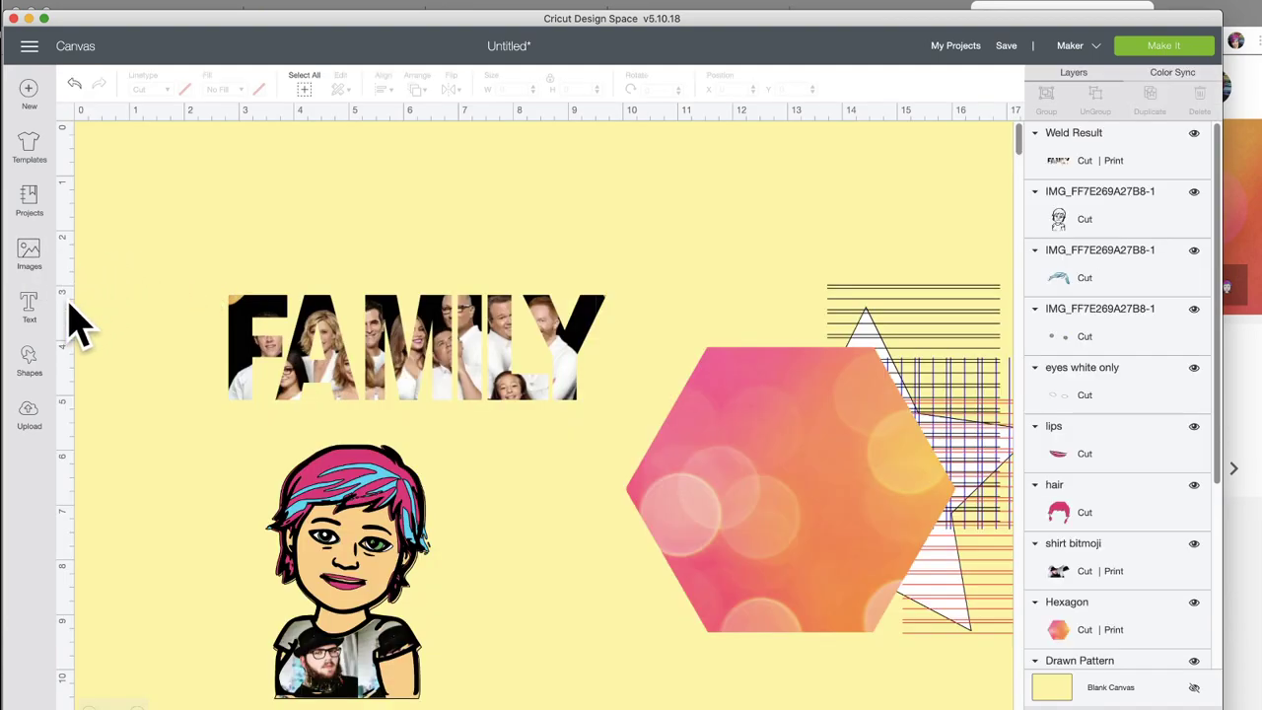
# Step: Review the image and pattern fill upload options, and return to the canvas
pyautogui.click(28, 419)
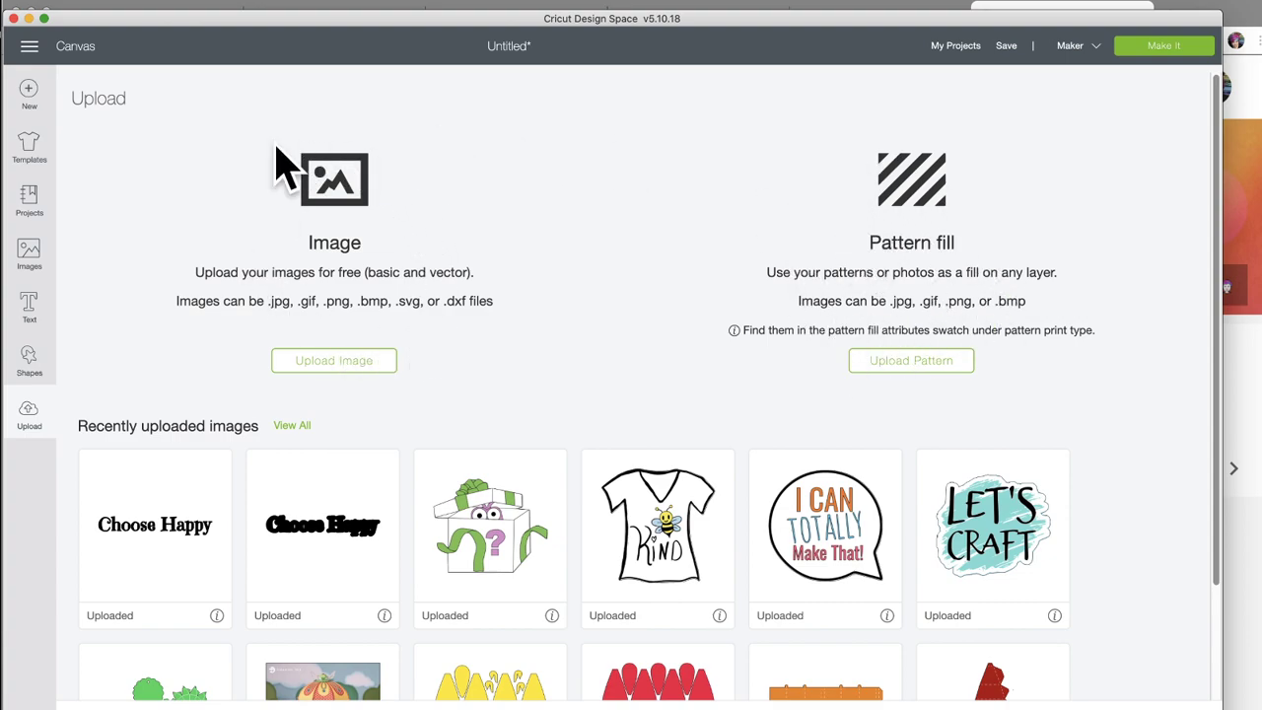
pyautogui.click(28, 405)
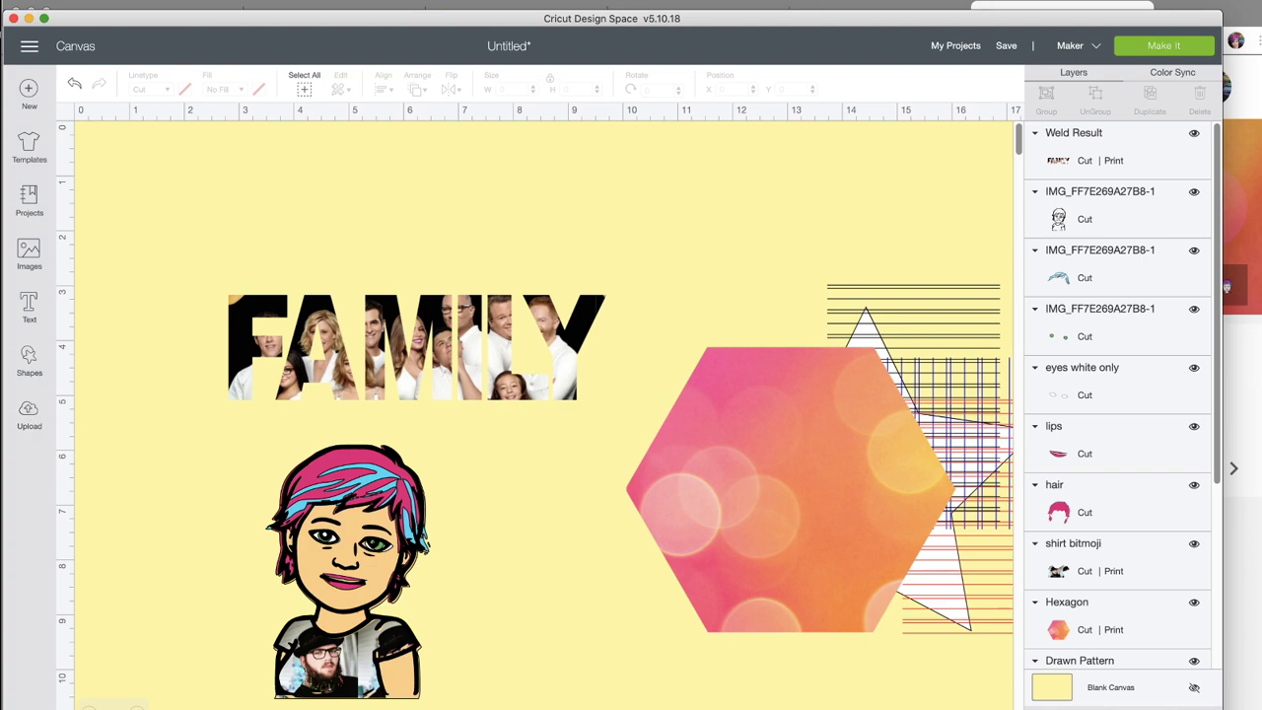
# Step: Select the photo-filled FAMILY shape on the canvas
pyautogui.hscroll(1, 505, 291)
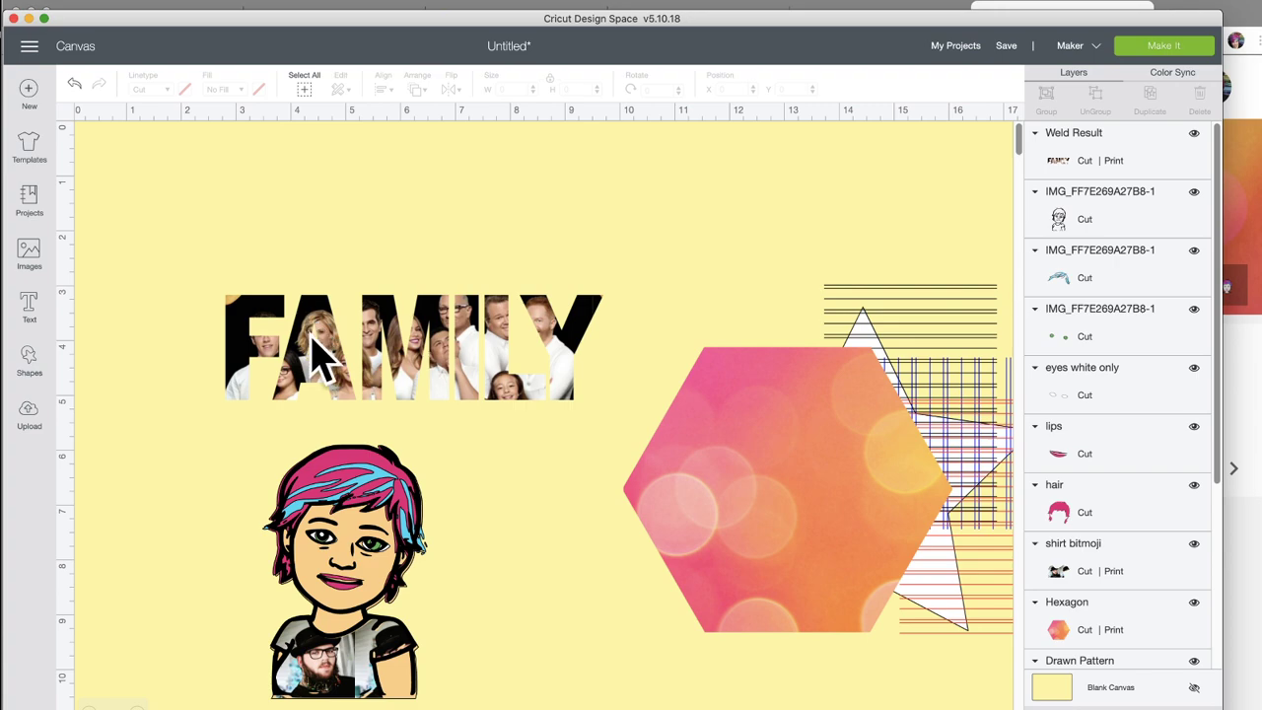
pyautogui.click(323, 357)
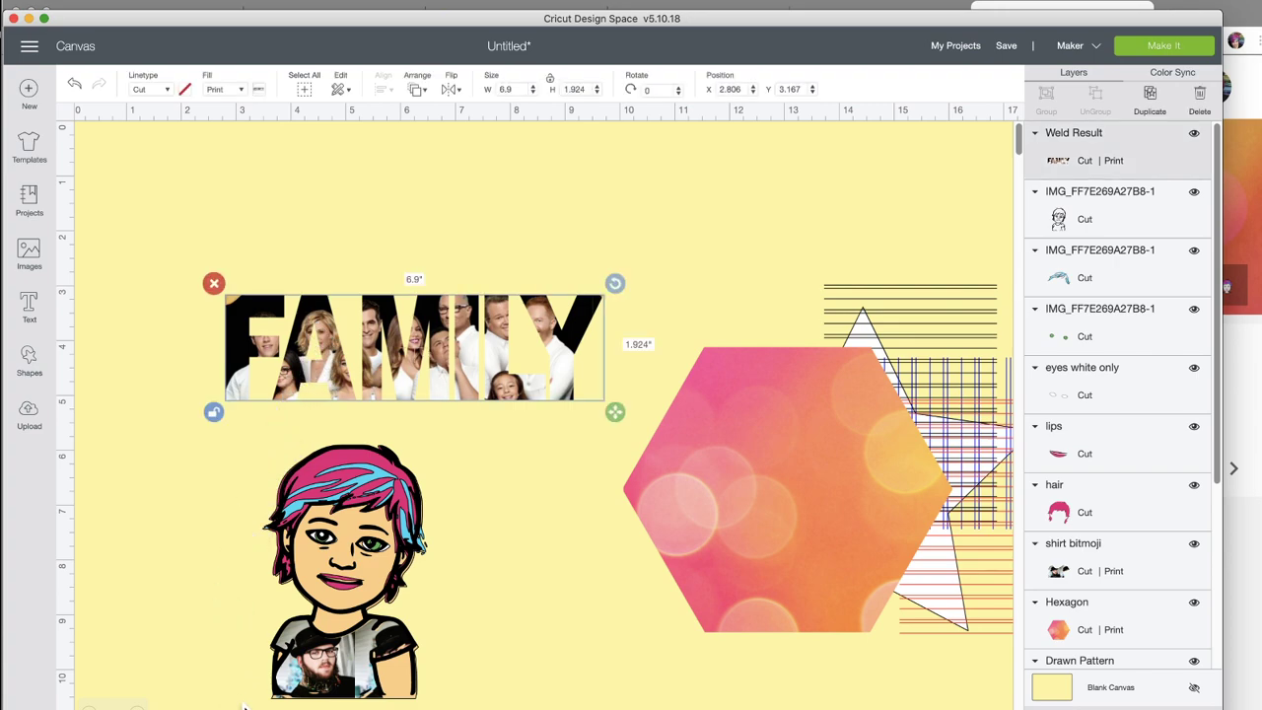